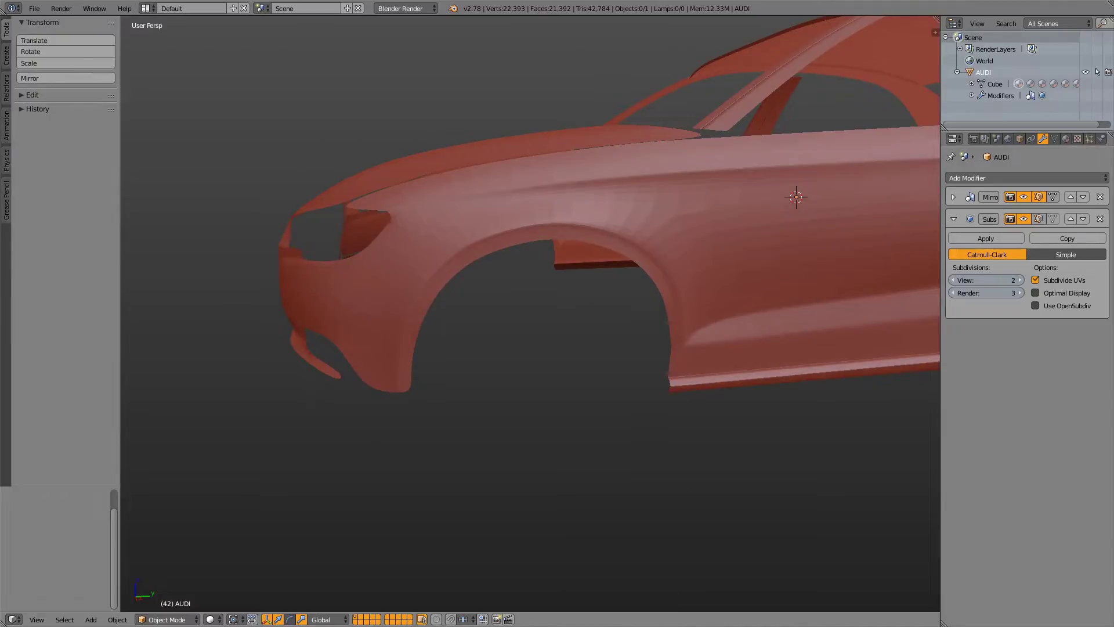
- Inspect the AUDI body's side, rear quarter and roof pillar in both Object Mode and Edit Mode
{"action": "middle_click_drag", "start_coordinate": [557, 291], "coordinate": [197, 337], "text": "shift"}
{"action": "scroll", "coordinate": [531, 331], "scroll_direction": "down", "scroll_amount": 4}
{"action": "scroll", "coordinate": [279, 333], "scroll_direction": "up", "scroll_amount": 4}
{"action": "middle_click_drag", "start_coordinate": [452, 325], "coordinate": [388, 288]}
{"action": "scroll", "coordinate": [400, 290], "scroll_direction": "up", "scroll_amount": 4}
{"action": "key", "text": "Tab"}
{"action": "key", "text": "Tab"}
{"action": "key", "text": "Tab"}
{"action": "key", "text": "Tab"}
{"action": "key", "text": "Tab"}
{"action": "scroll", "coordinate": [531, 313], "scroll_direction": "up", "scroll_amount": 2}
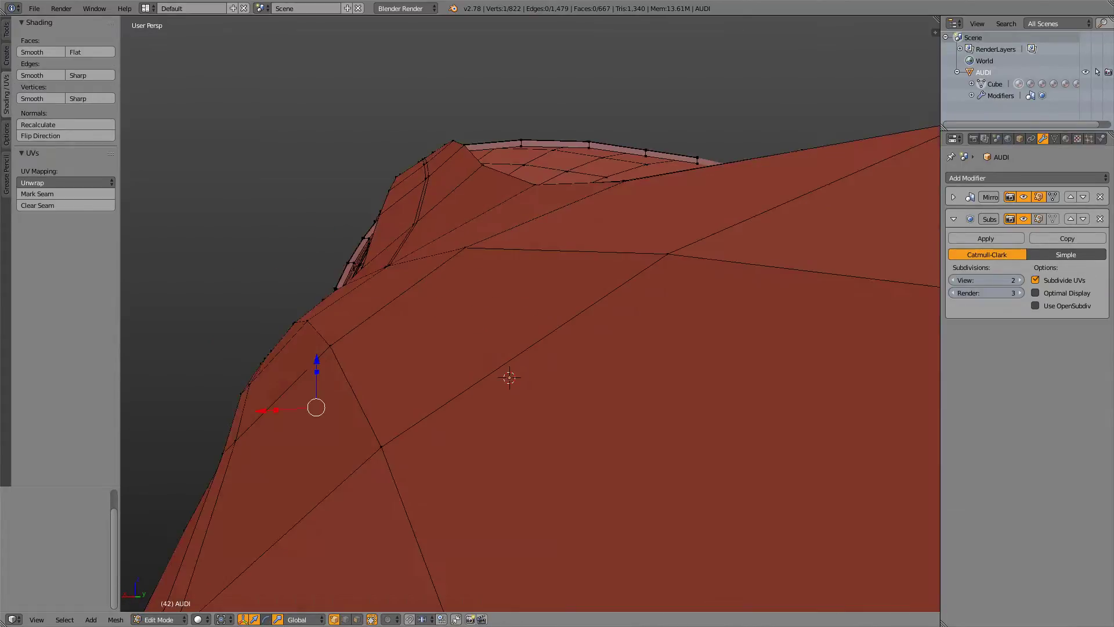
{"action": "scroll", "coordinate": [530, 313], "scroll_direction": "down", "scroll_amount": 2}
{"action": "key", "text": "Tab"}
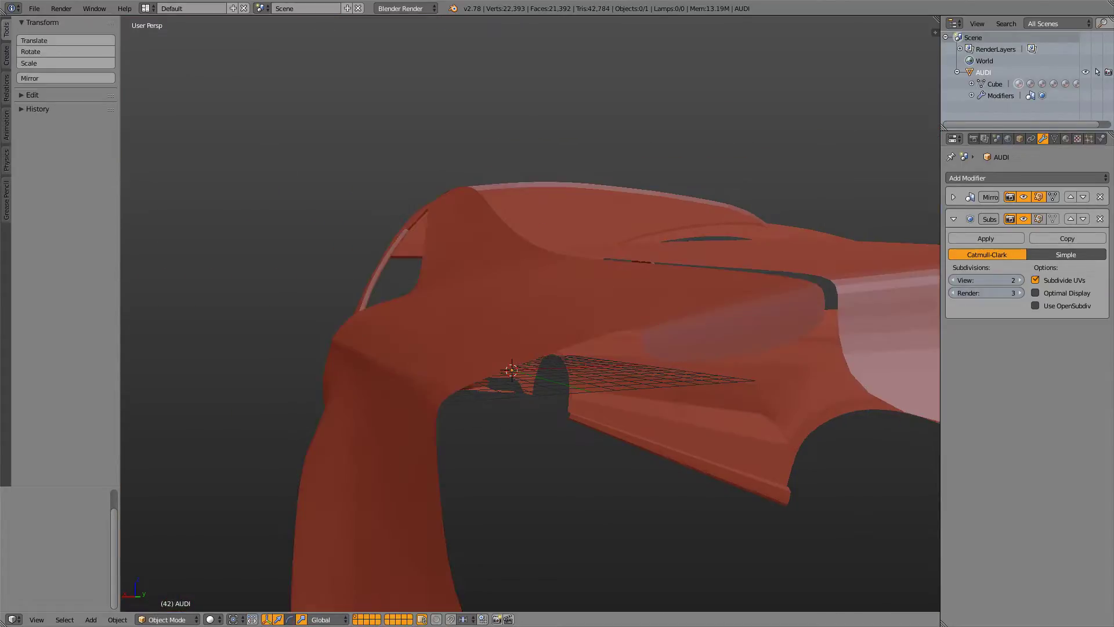
- Browse the Audi sedan reference photos for front and rear views, and return to the Blender model
{"action": "key", "text": "alt+Tab"}
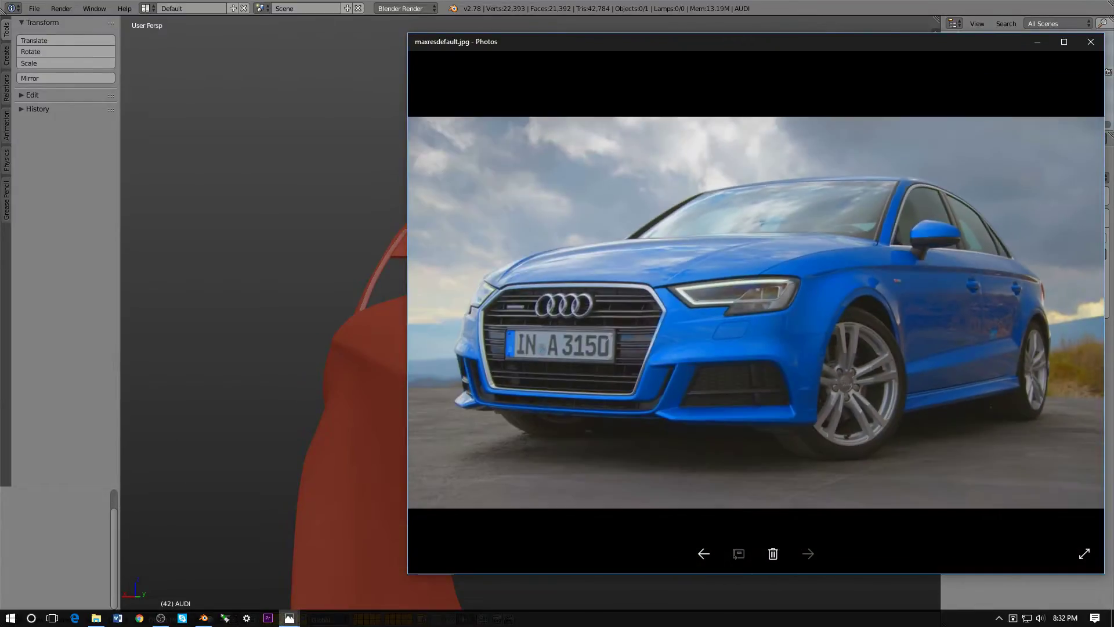
{"action": "key", "text": "alt+Tab"}
{"action": "key", "text": "Tab"}
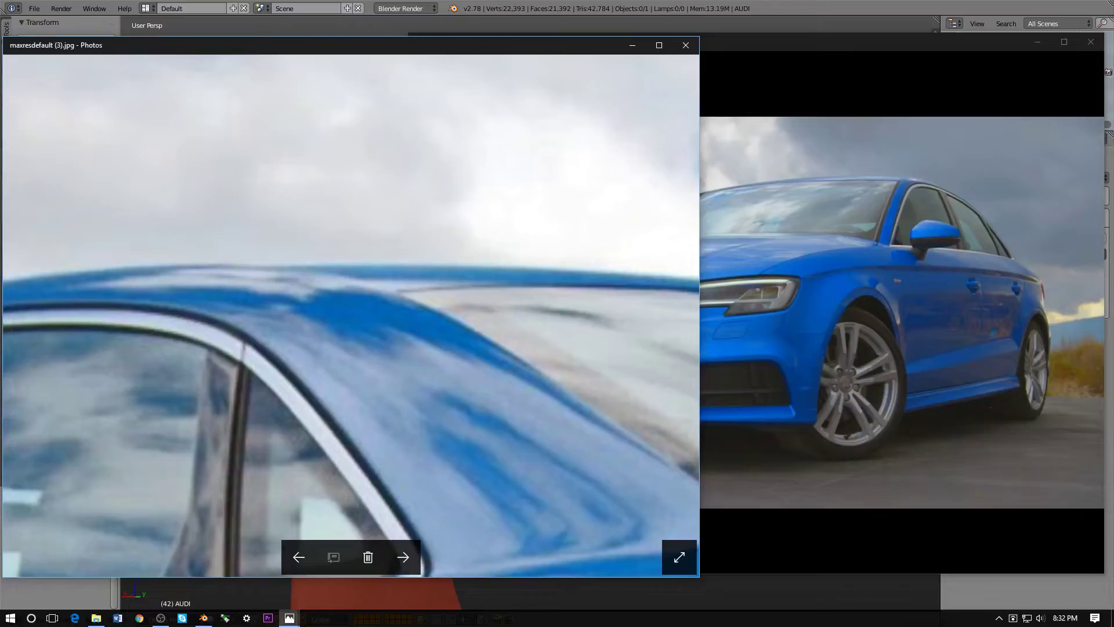
{"action": "left_click", "coordinate": [403, 557]}
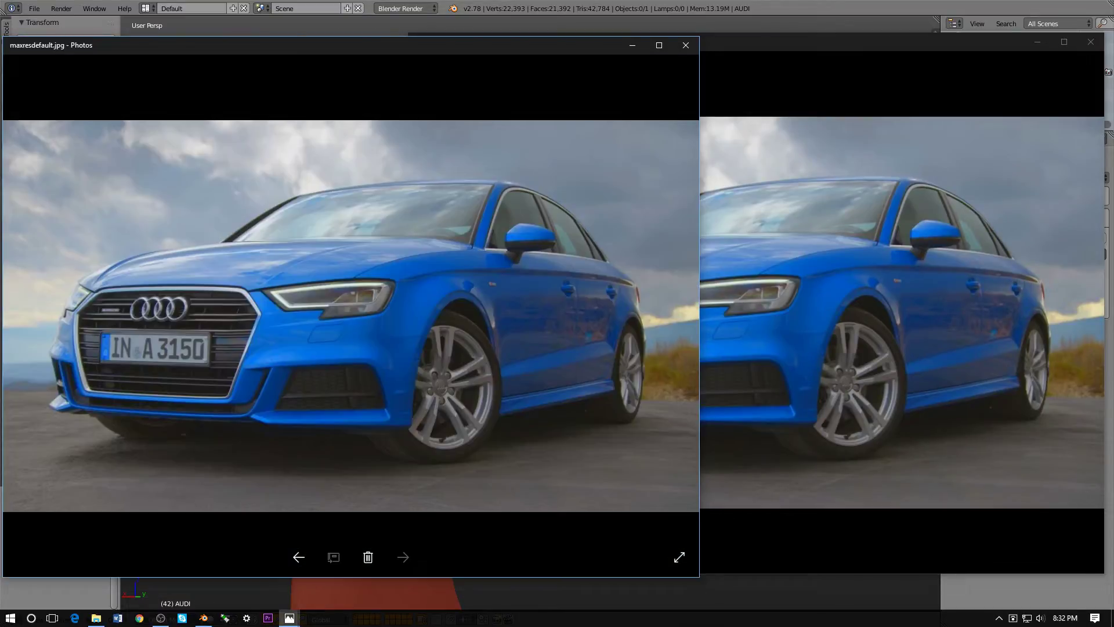
{"action": "left_click", "coordinate": [299, 558]}
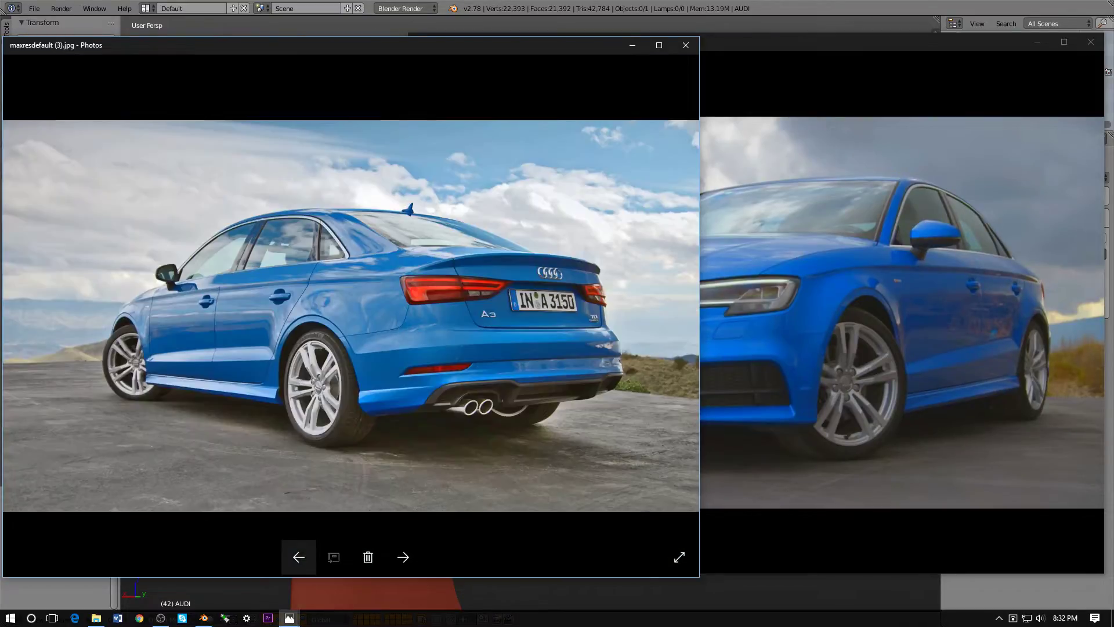
{"action": "left_click", "coordinate": [299, 557]}
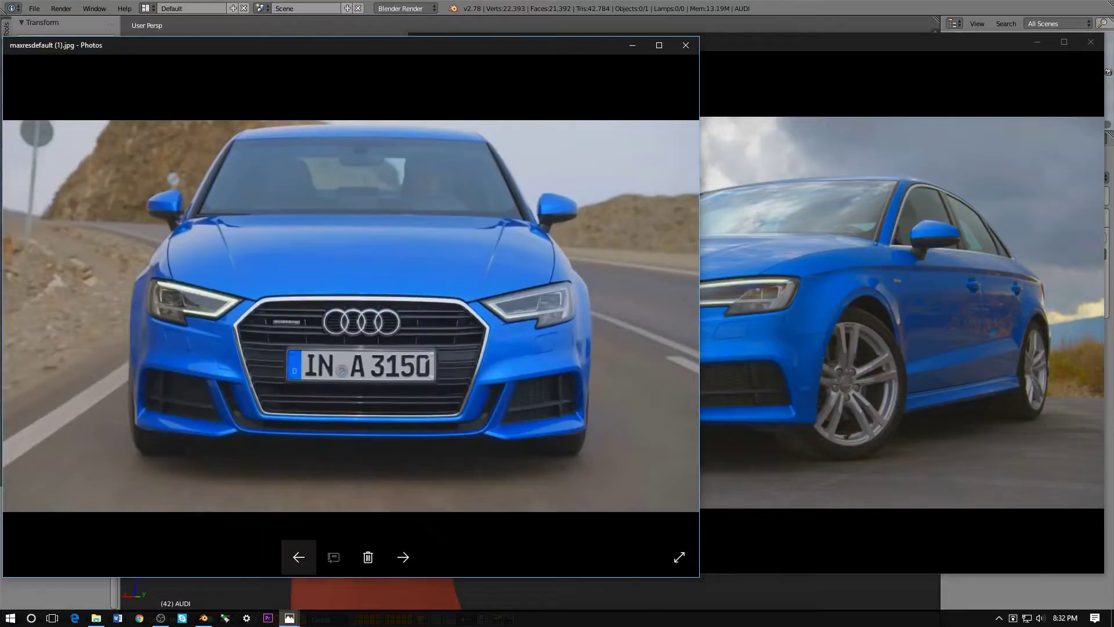
{"action": "left_click", "coordinate": [298, 557]}
{"action": "left_click", "coordinate": [298, 557]}
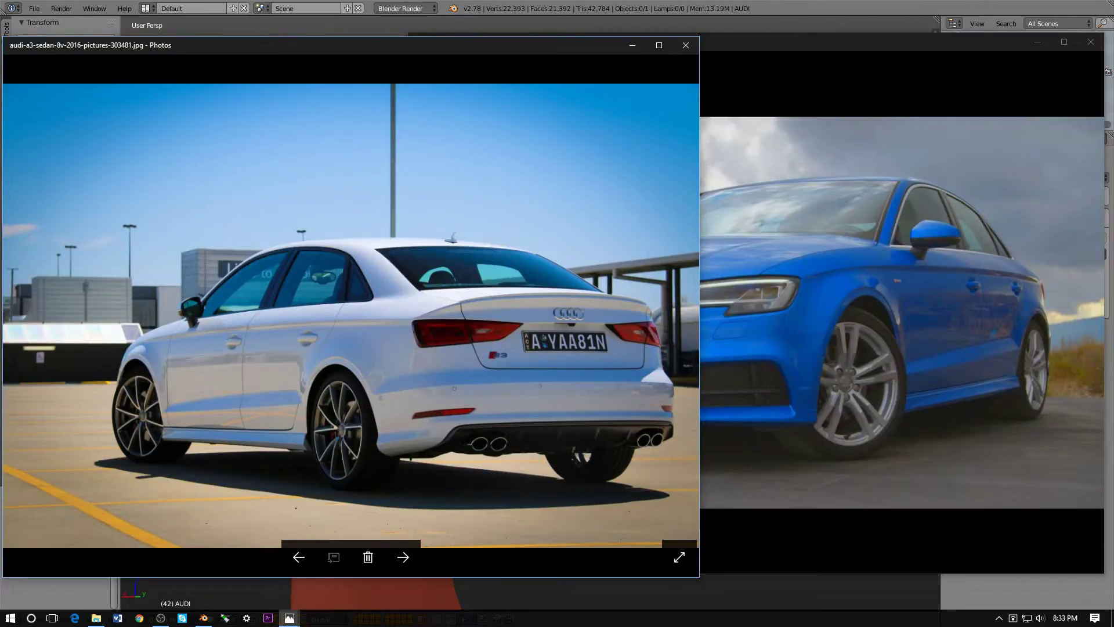
{"action": "left_click", "coordinate": [796, 21]}
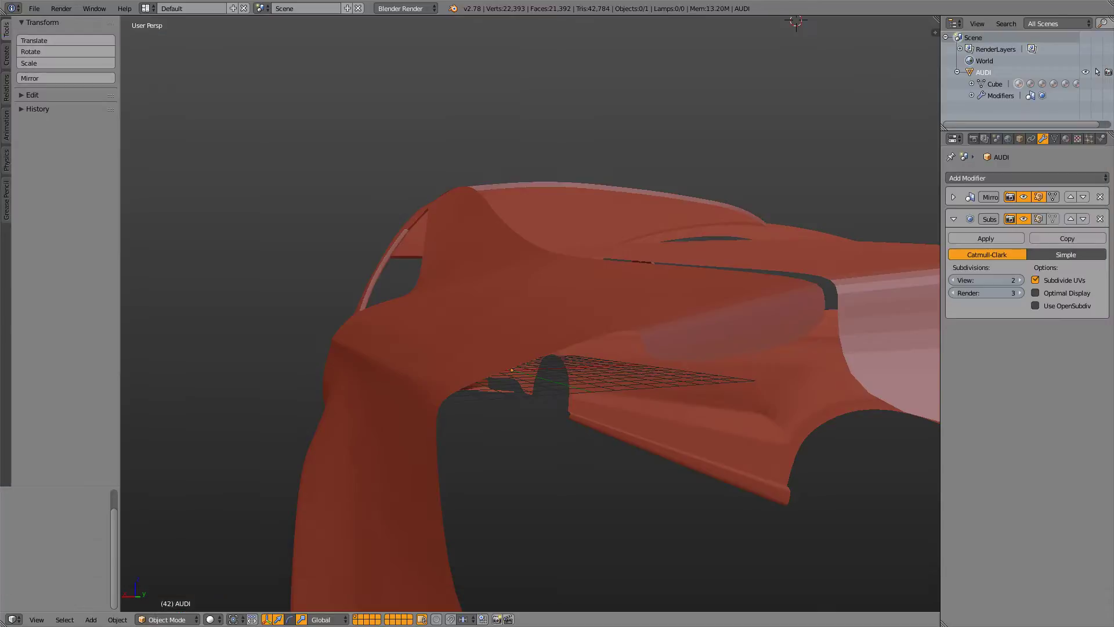
- Enter Edit Mode on the AUDI body mesh
{"action": "middle_click_drag", "start_coordinate": [530, 313], "coordinate": [557, 354]}
{"action": "key", "text": "a"}
{"action": "key", "text": "Tab"}
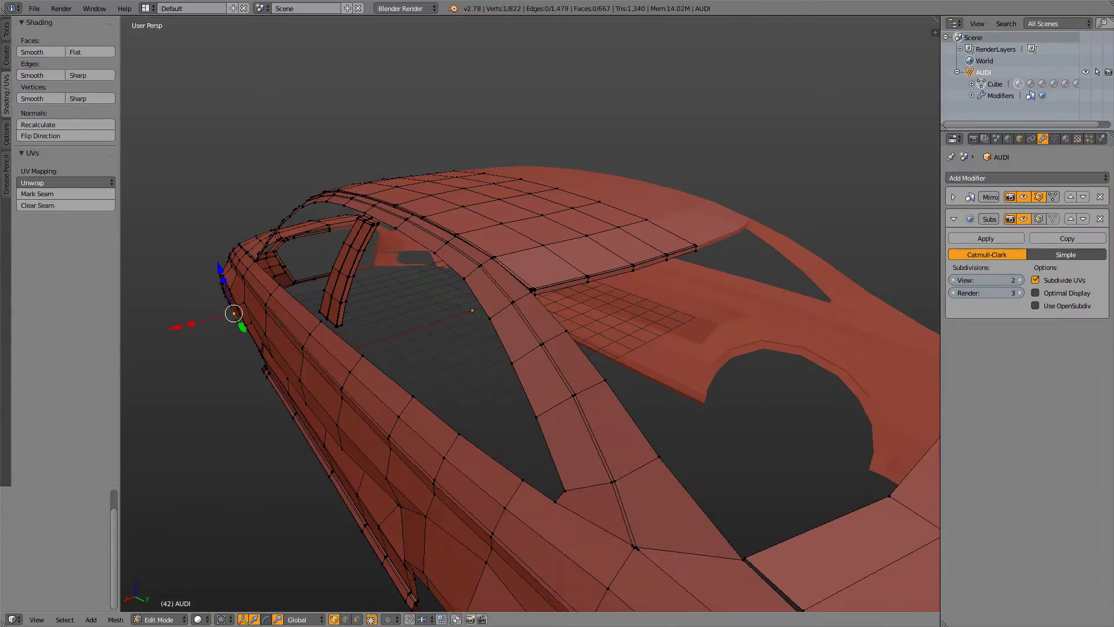
{"action": "middle_click_drag", "start_coordinate": [531, 313], "coordinate": [499, 292]}
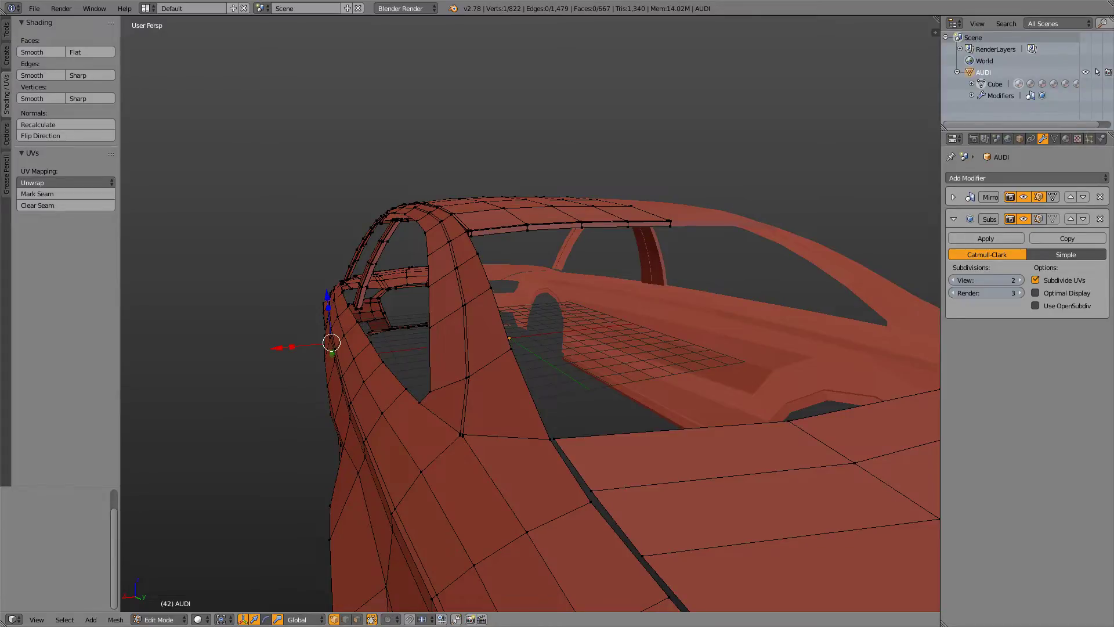
{"action": "middle_click_drag", "start_coordinate": [531, 313], "coordinate": [563, 317]}
{"action": "key", "text": "c"}
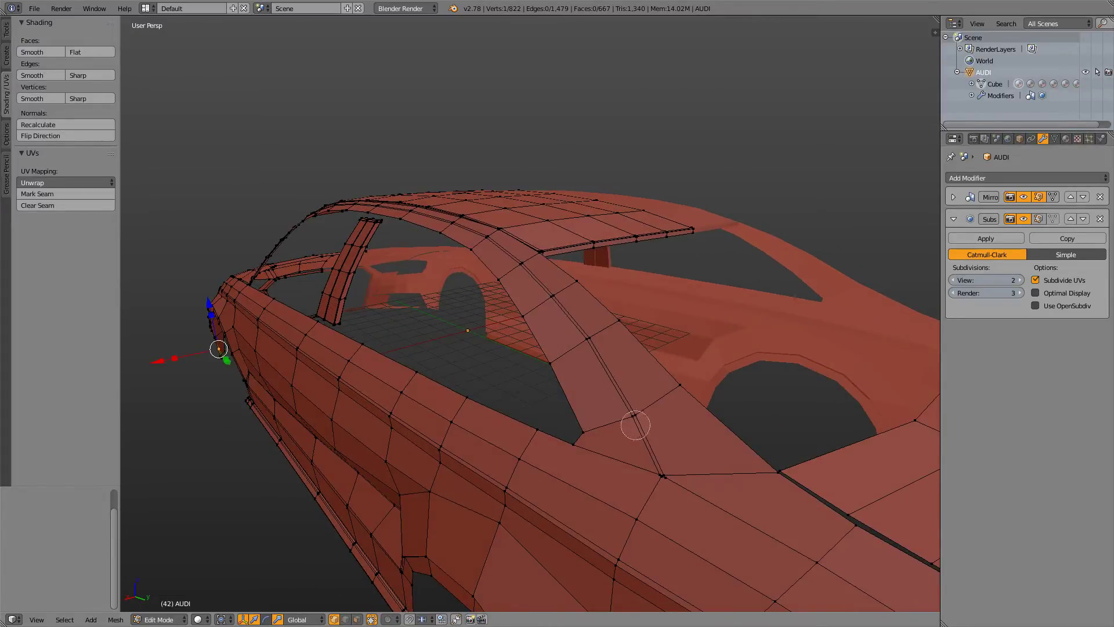
{"action": "left_click", "coordinate": [635, 416]}
{"action": "left_click", "coordinate": [590, 347]}
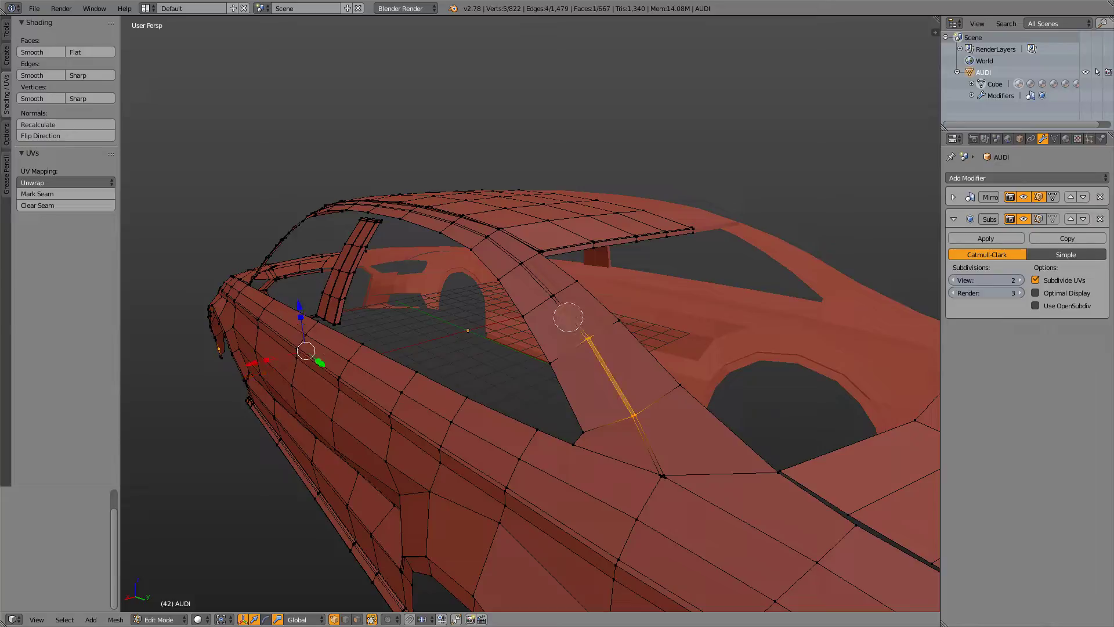
{"action": "left_click", "coordinate": [549, 300]}
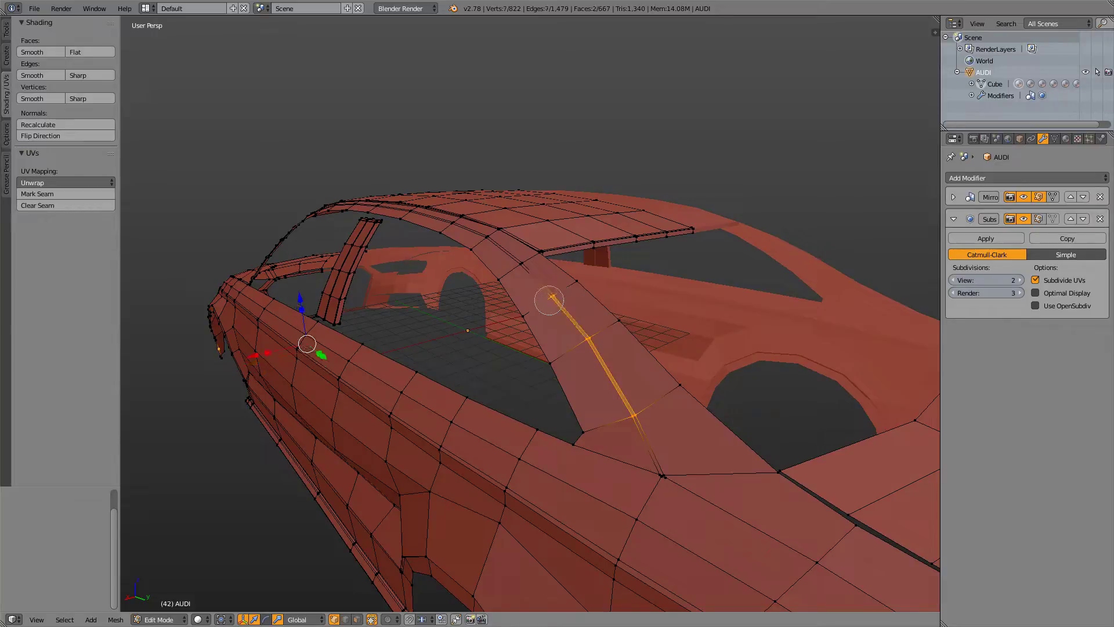
{"action": "right_click", "coordinate": [629, 312]}
{"action": "mouse_move", "coordinate": [630, 312]}
{"action": "middle_mouse_down"}
{"action": "mouse_move", "coordinate": [589, 313]}
{"action": "mouse_move", "coordinate": [609, 318]}
{"action": "middle_mouse_up"}
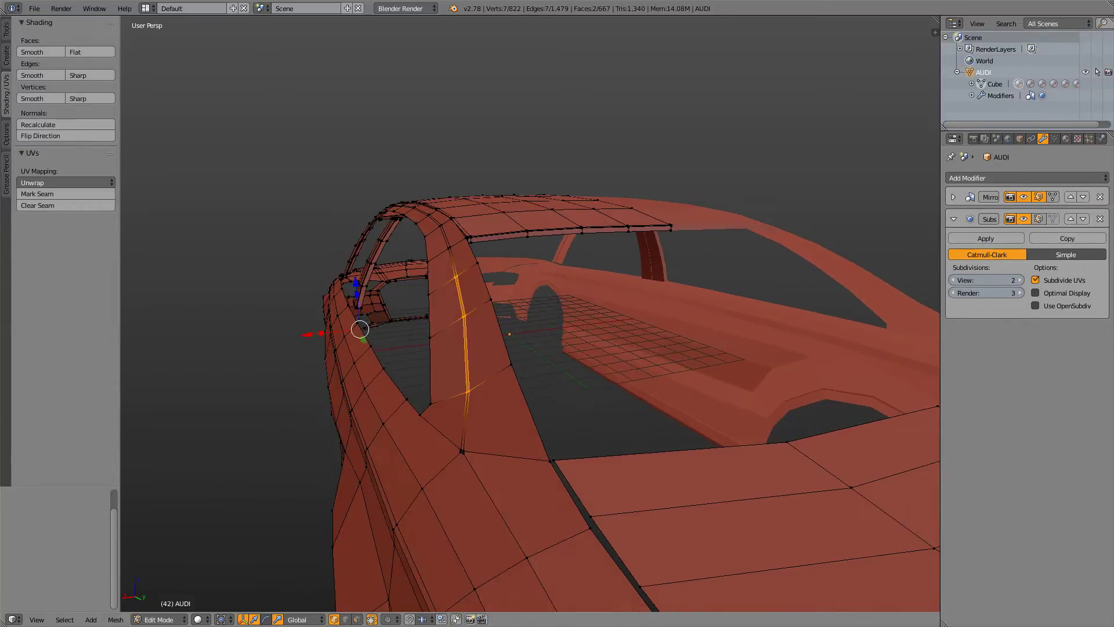
{"action": "key", "text": "a"}
{"action": "key", "text": "a"}
{"action": "key", "text": "a"}
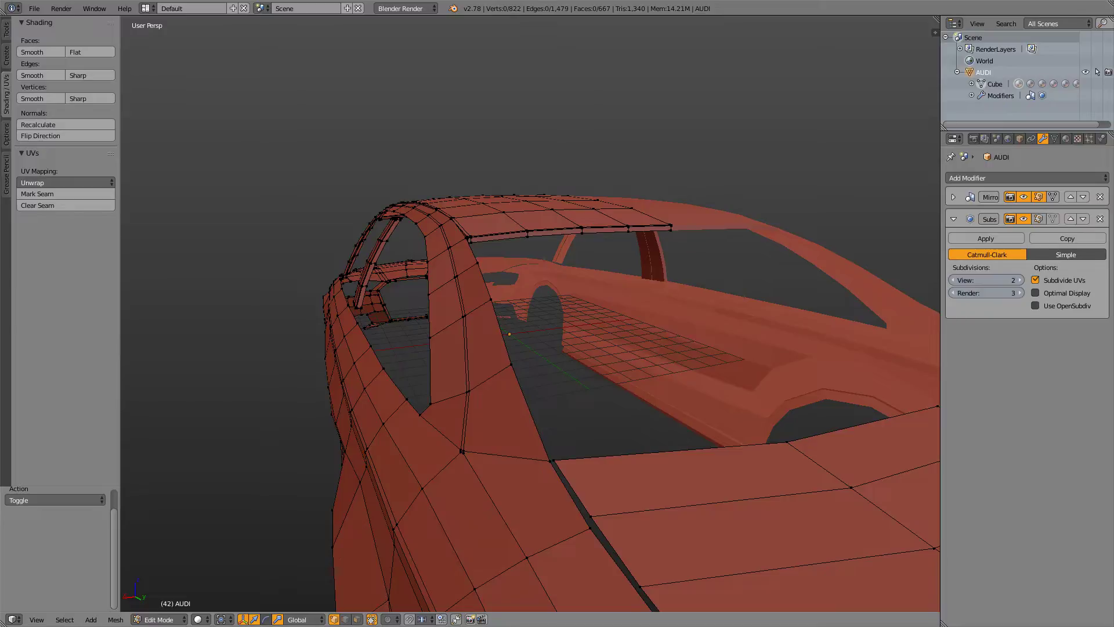
- Circle-select the paired crease vertices along the middle of the rear roof pillar
{"action": "key", "text": "c"}
{"action": "left_click", "coordinate": [460, 296]}
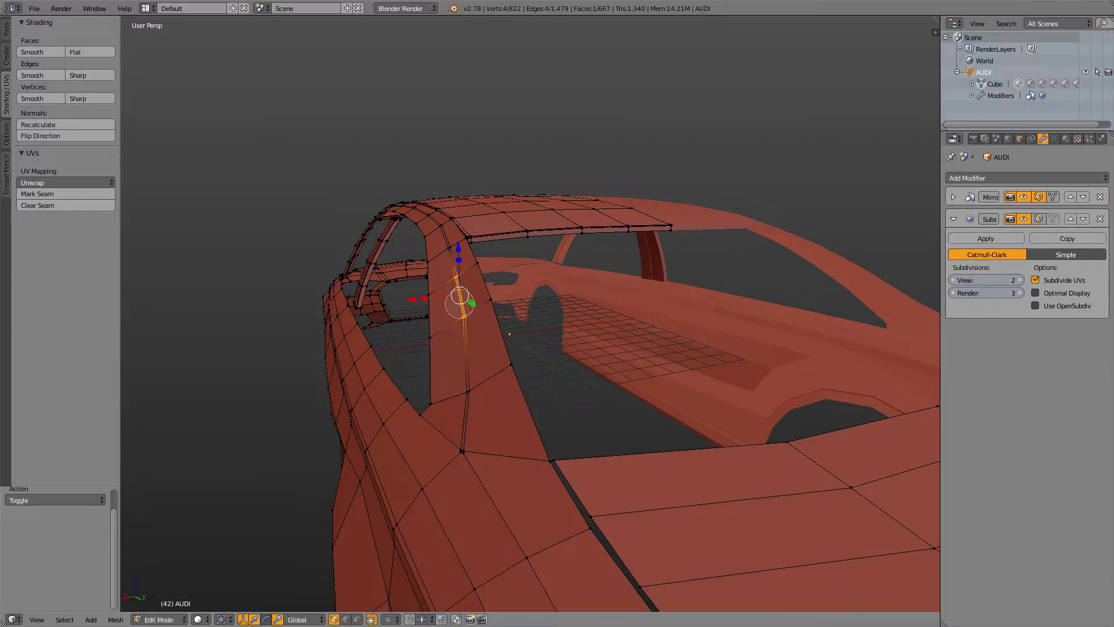
{"action": "left_click_drag", "start_coordinate": [460, 296], "coordinate": [462, 427]}
{"action": "key", "text": "Escape"}
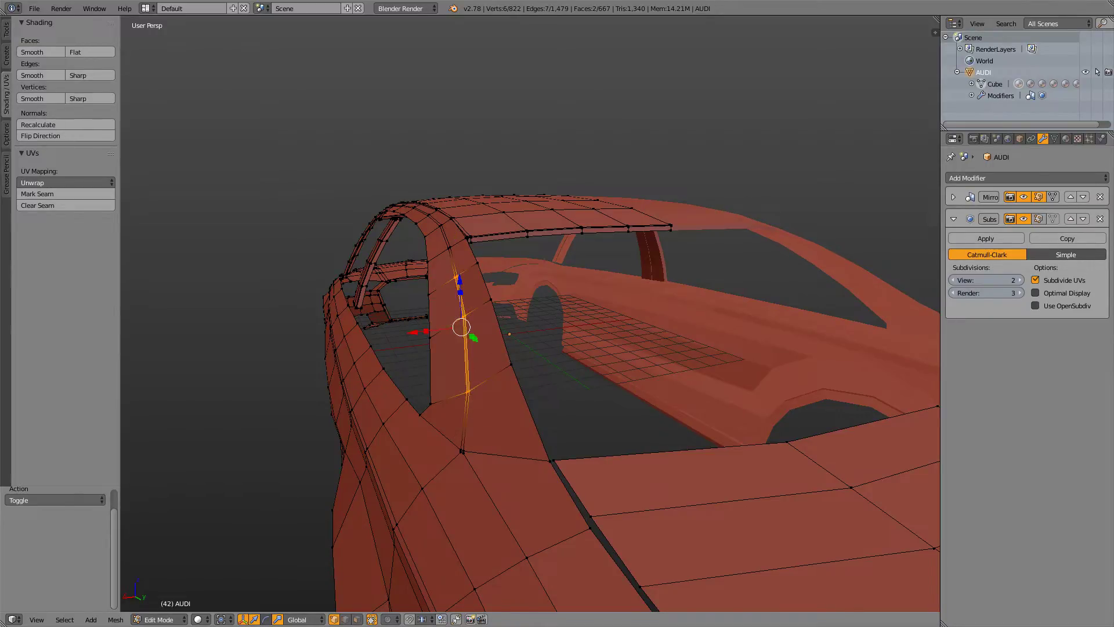
- Try adding the crease vertices at the rear pillar's base to the selection, and undo the addition
{"action": "middle_click_drag", "start_coordinate": [557, 313], "coordinate": [540, 316]}
{"action": "key", "text": "c"}
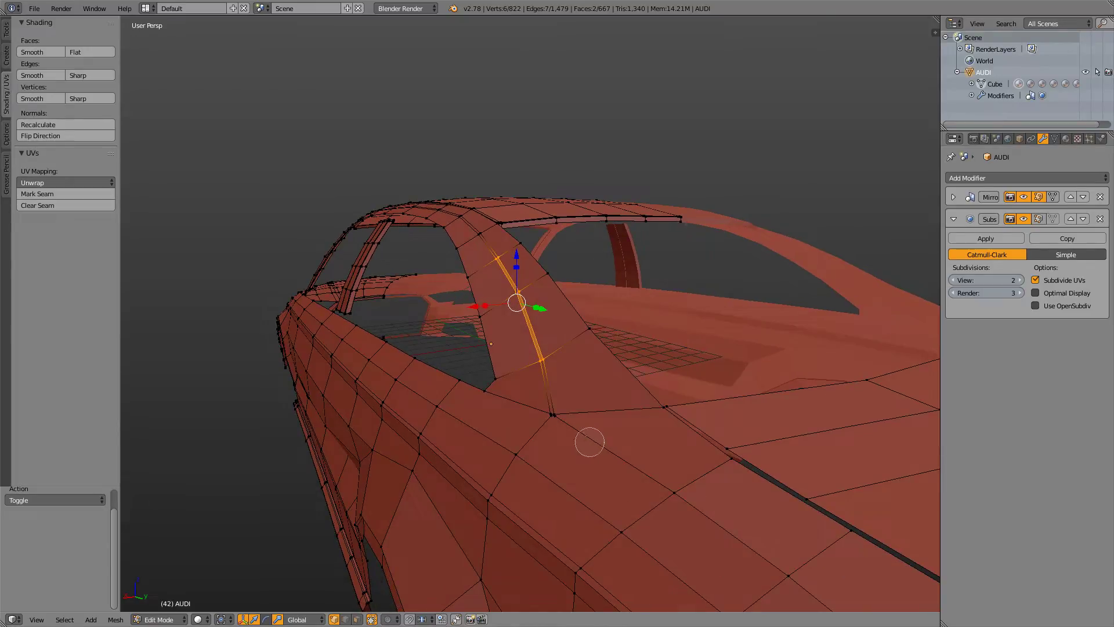
{"action": "left_click", "coordinate": [537, 405]}
{"action": "key", "text": "Escape"}
{"action": "middle_click_drag", "start_coordinate": [538, 383], "coordinate": [507, 377]}
{"action": "middle_click_drag", "start_coordinate": [563, 316], "coordinate": [539, 348]}
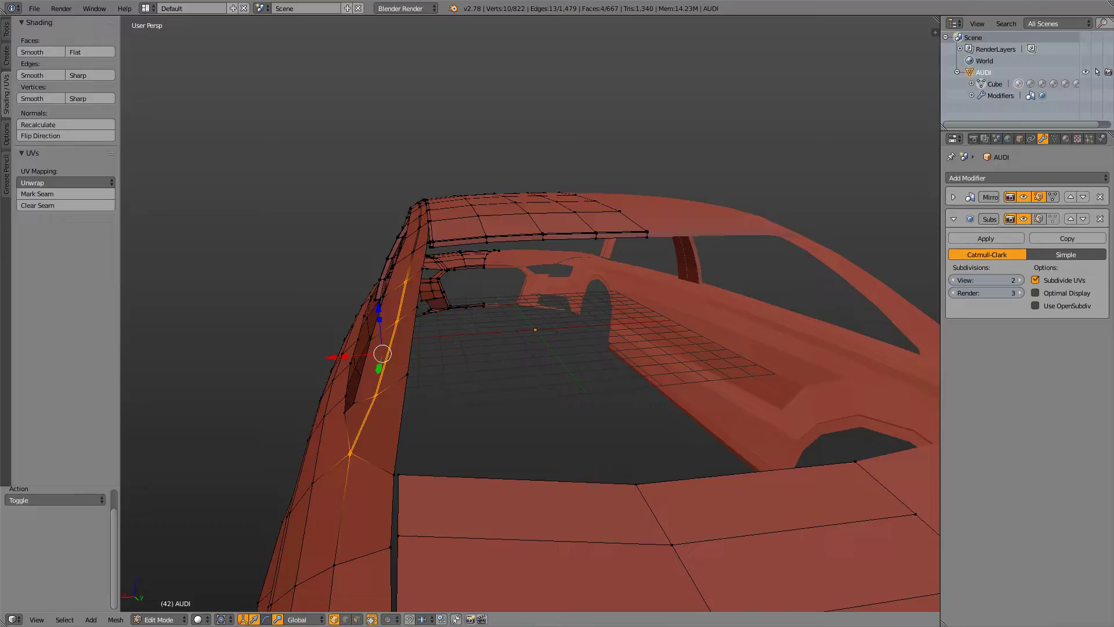
{"action": "key", "text": "ctrl+z"}
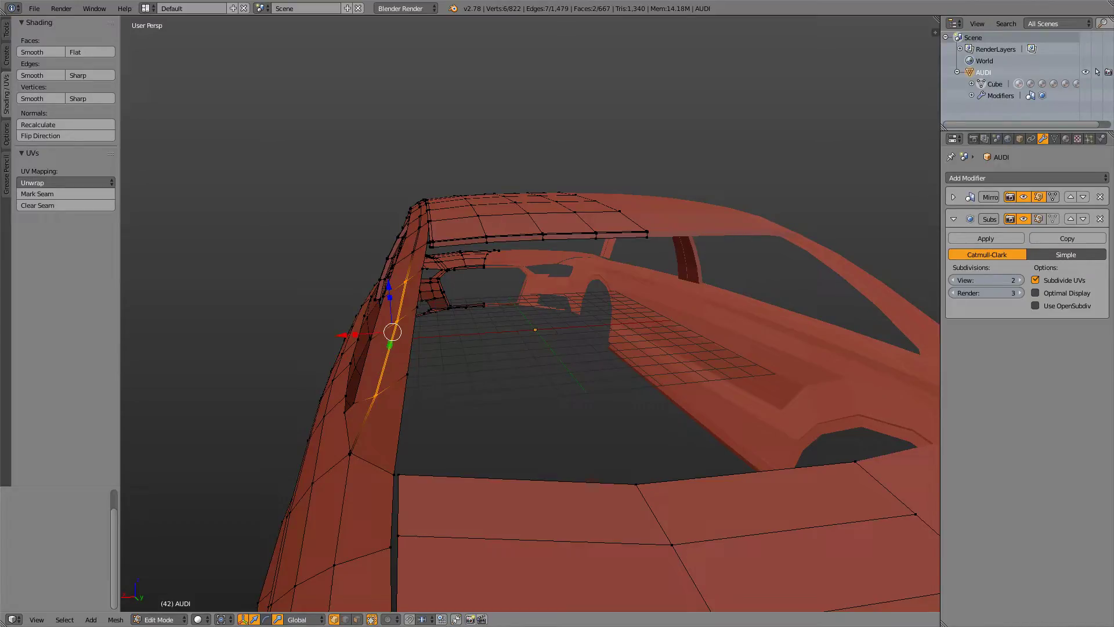
- Try raising the selected rear pillar crease vertices by 0.134 along Z, and undo the move
{"action": "left_click_drag", "start_coordinate": [389, 286], "coordinate": [388, 279]}
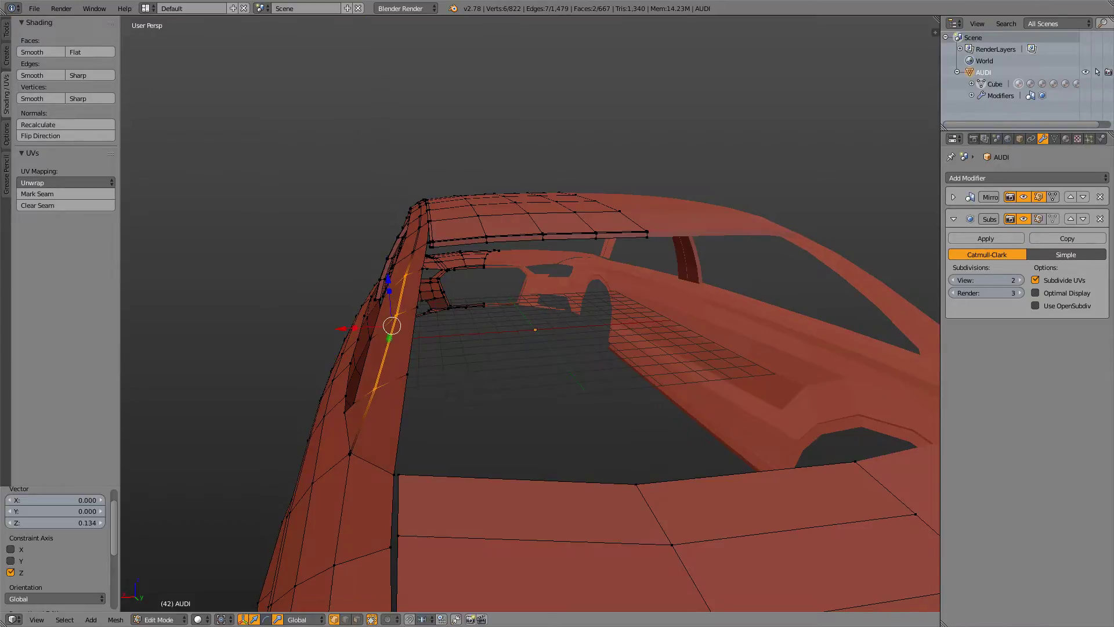
{"action": "middle_click_drag", "start_coordinate": [388, 279], "coordinate": [413, 291]}
{"action": "key", "text": "ctrl+z"}
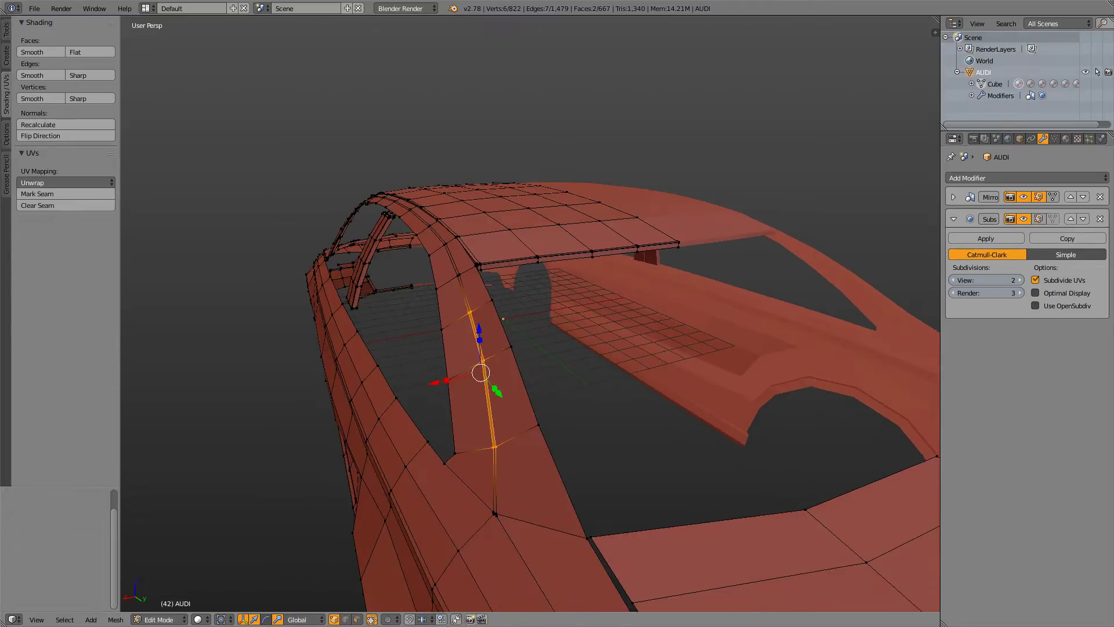
- Add the next crease vertices toward the roof to the selection and raise the rear pillar crease 0.085 along Z
{"action": "right_click", "coordinate": [457, 286], "text": "shift"}
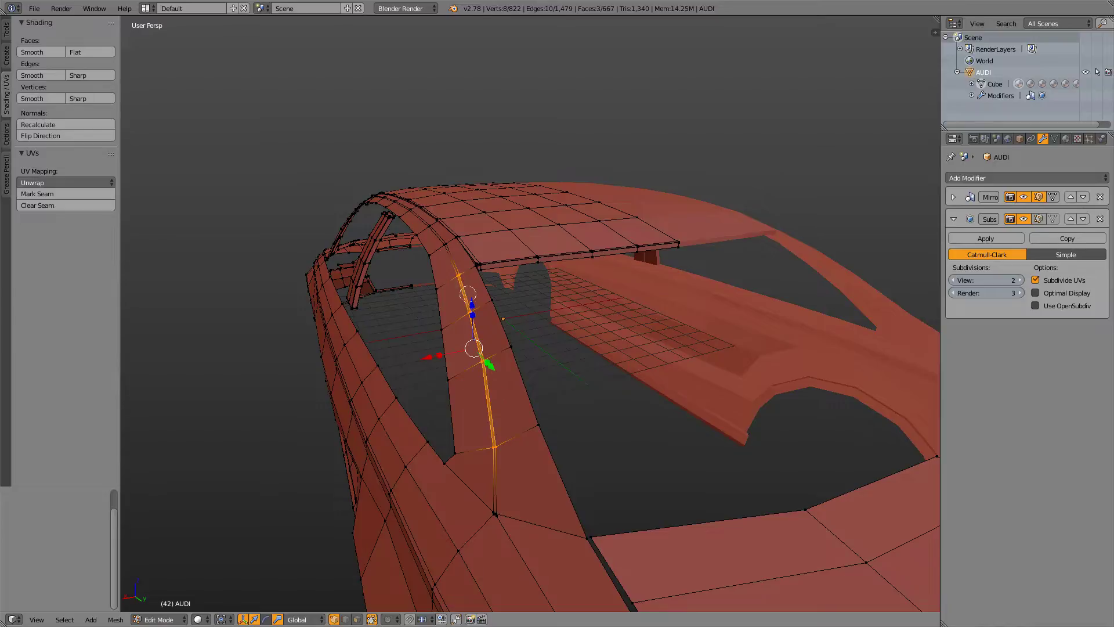
{"action": "middle_click_drag", "start_coordinate": [523, 349], "coordinate": [592, 389]}
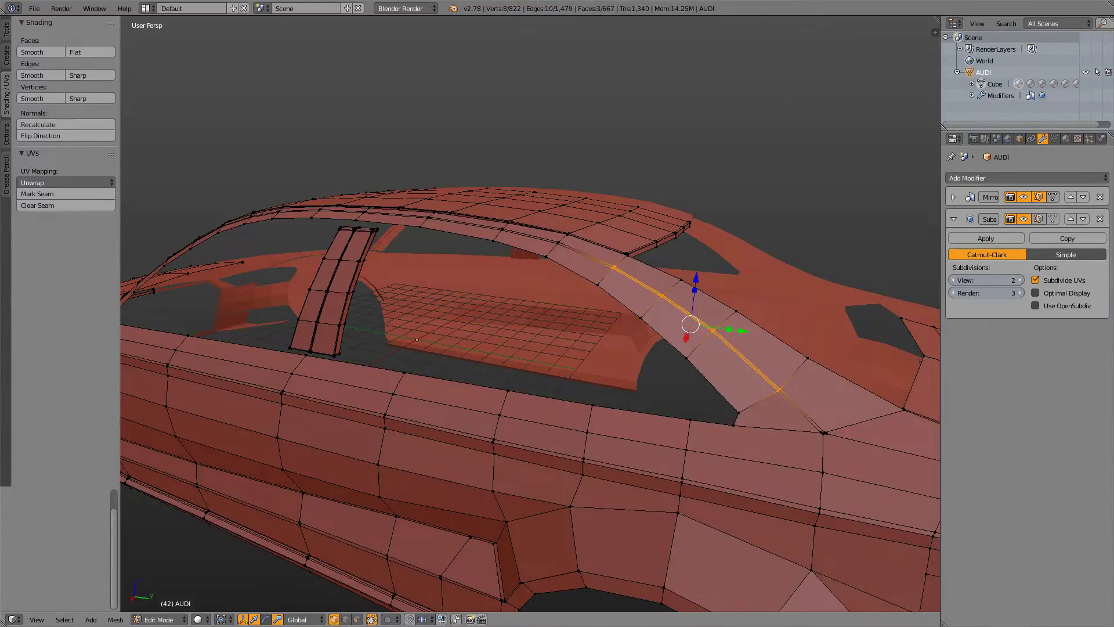
{"action": "key", "text": "g"}
{"action": "key", "text": "z"}
{"action": "key", "text": "Return"}
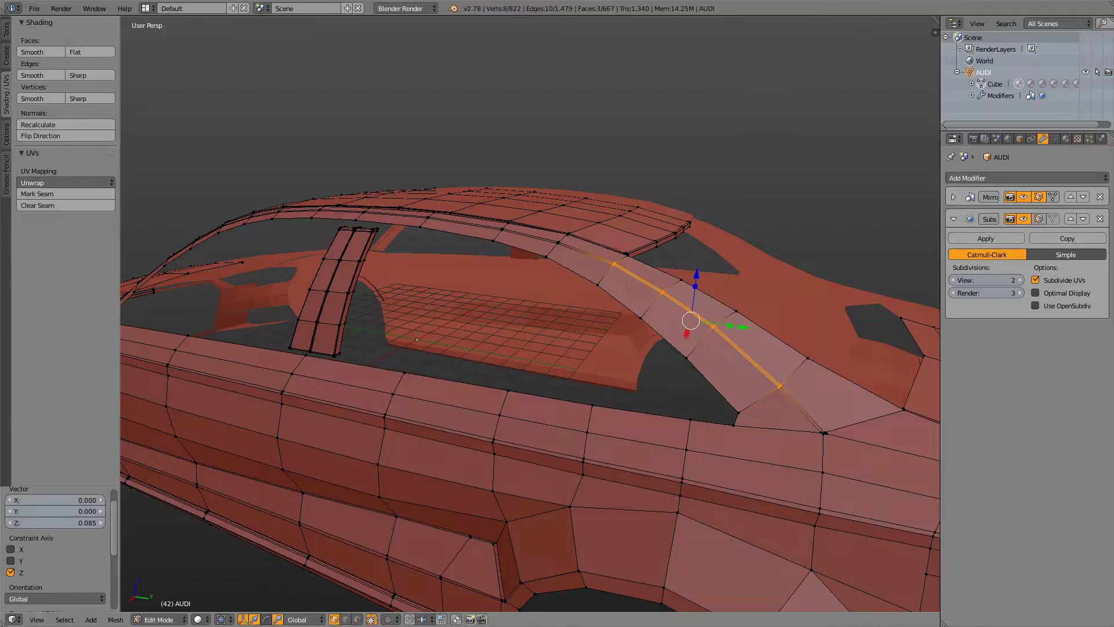
{"action": "middle_click_drag", "start_coordinate": [581, 348], "coordinate": [372, 343]}
{"action": "scroll", "coordinate": [531, 313], "scroll_direction": "up", "scroll_amount": 2}
{"action": "scroll", "coordinate": [531, 314], "scroll_direction": "up", "scroll_amount": 2}
{"action": "middle_click_drag", "start_coordinate": [459, 340], "coordinate": [441, 325]}
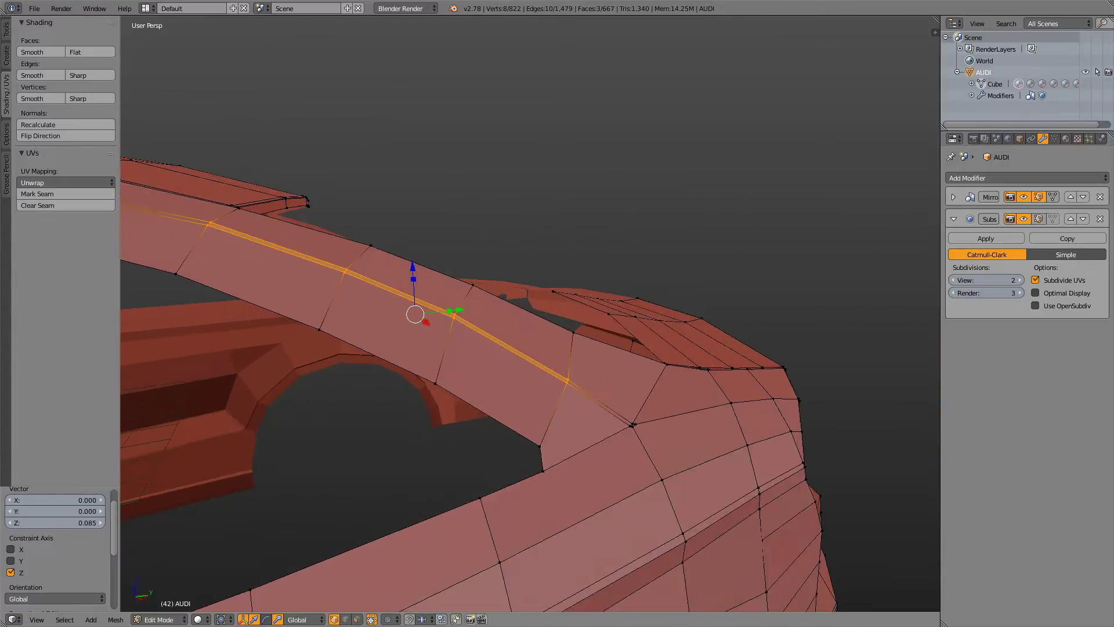
{"action": "key", "text": "g"}
{"action": "key", "text": "z"}
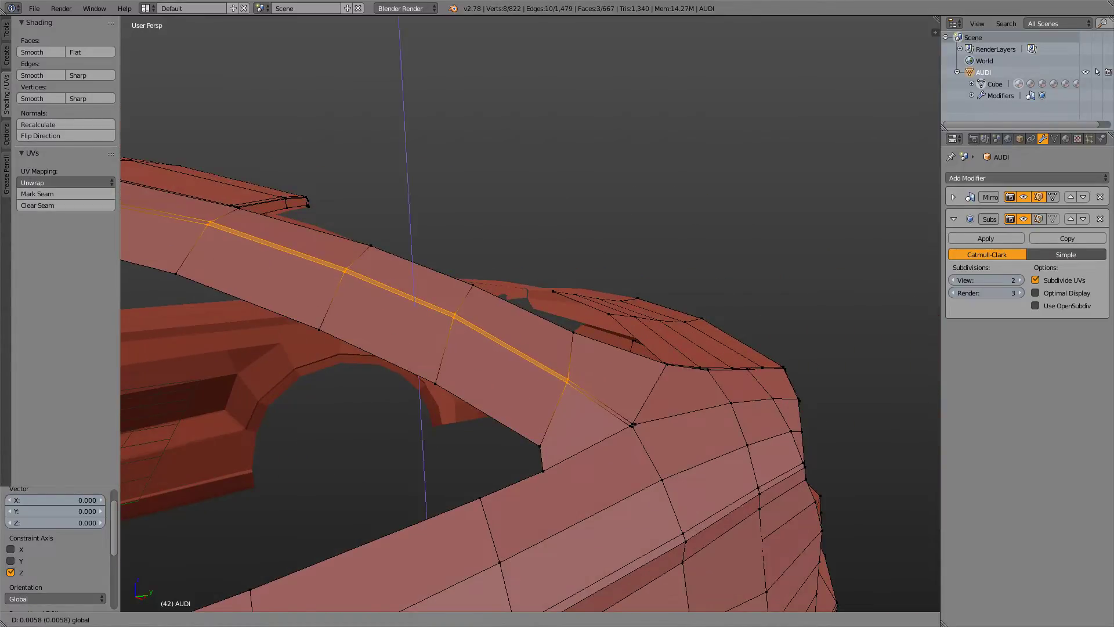
{"action": "key", "text": "Escape"}
- Select only the lowest crease vertex pair above the rear pillar's base and raise it about 0.06 along Z
{"action": "key", "text": "a"}
{"action": "key", "text": "c"}
{"action": "left_click", "coordinate": [573, 381]}
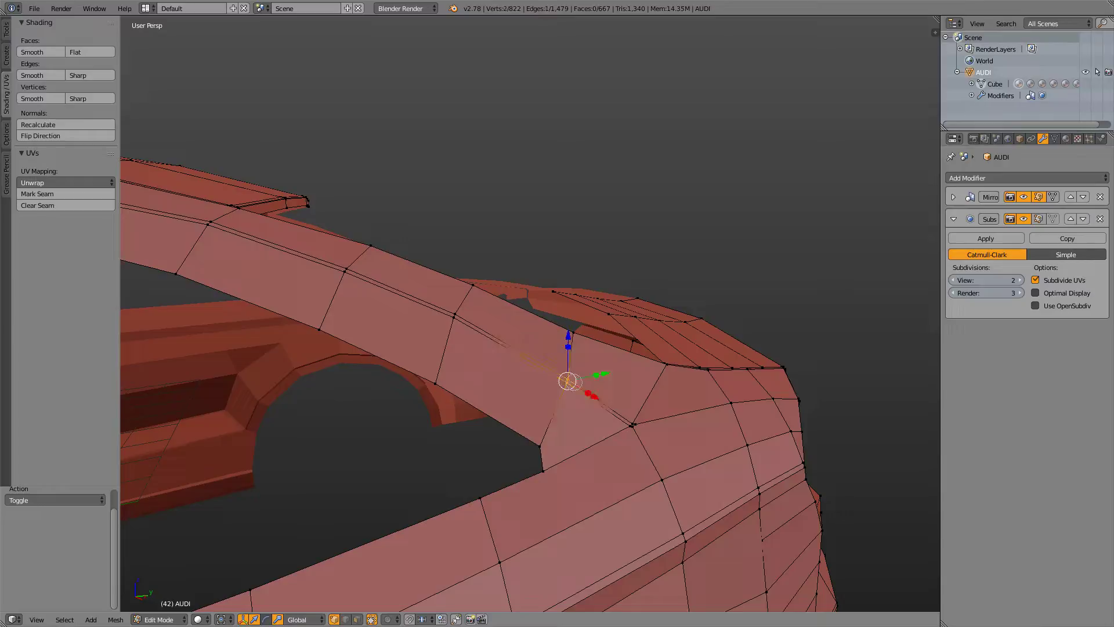
{"action": "right_click", "coordinate": [573, 382]}
{"action": "key", "text": "g"}
{"action": "key", "text": "z"}
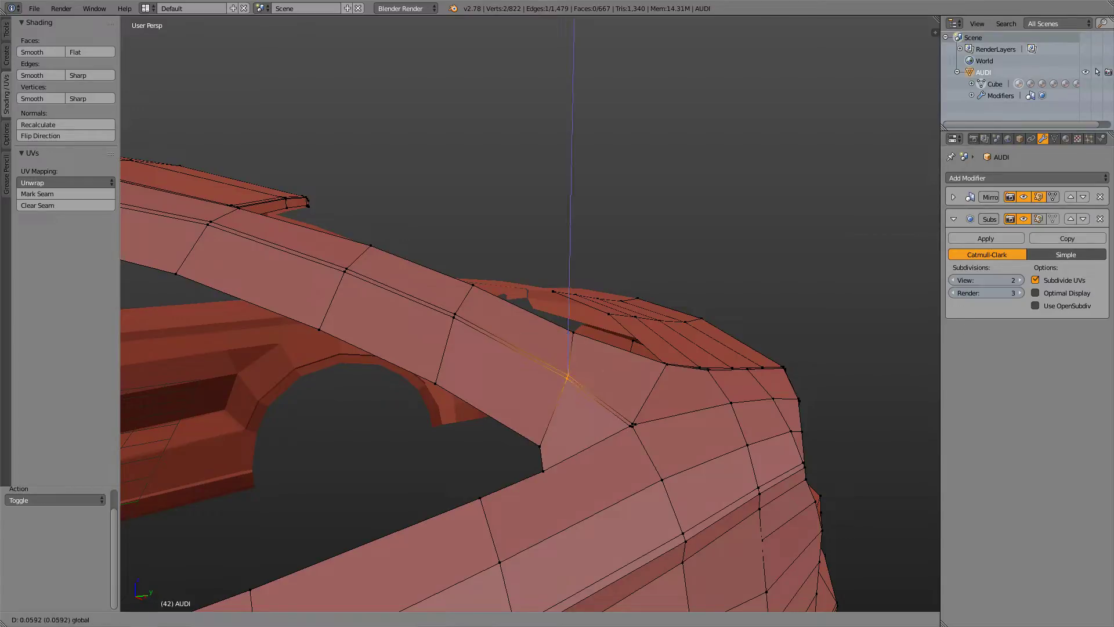
{"action": "key", "text": "Return"}
{"action": "key", "text": "a"}
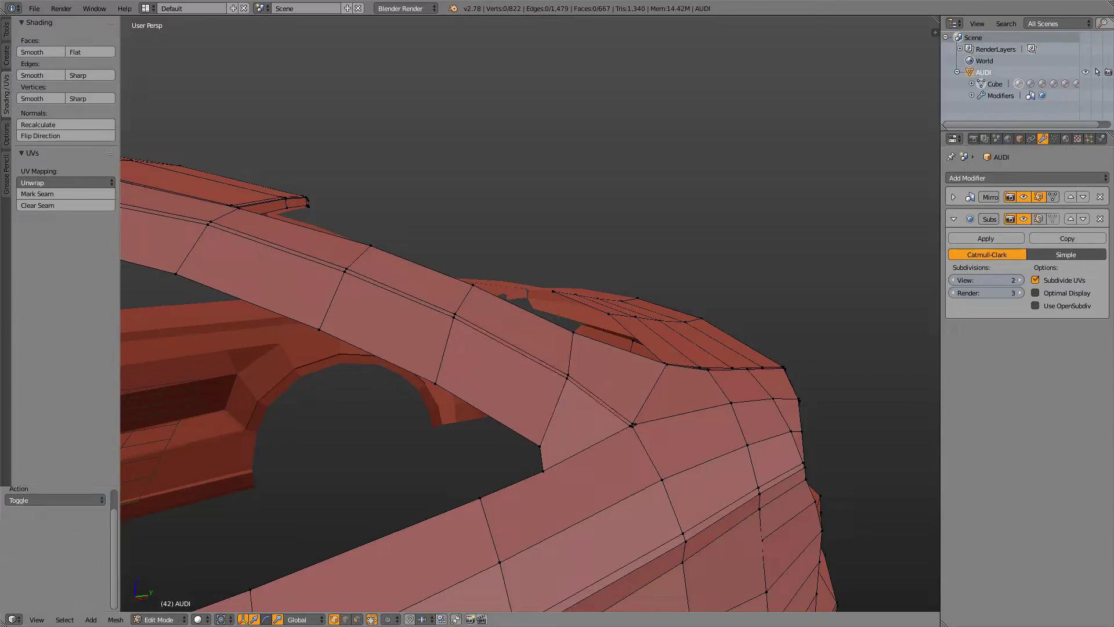
- Select the vertex cluster at the rear pillar's base, where the crease ends, and raise it 0.058 along Z
{"action": "left_click", "coordinate": [628, 419]}
{"action": "right_click", "coordinate": [632, 422]}
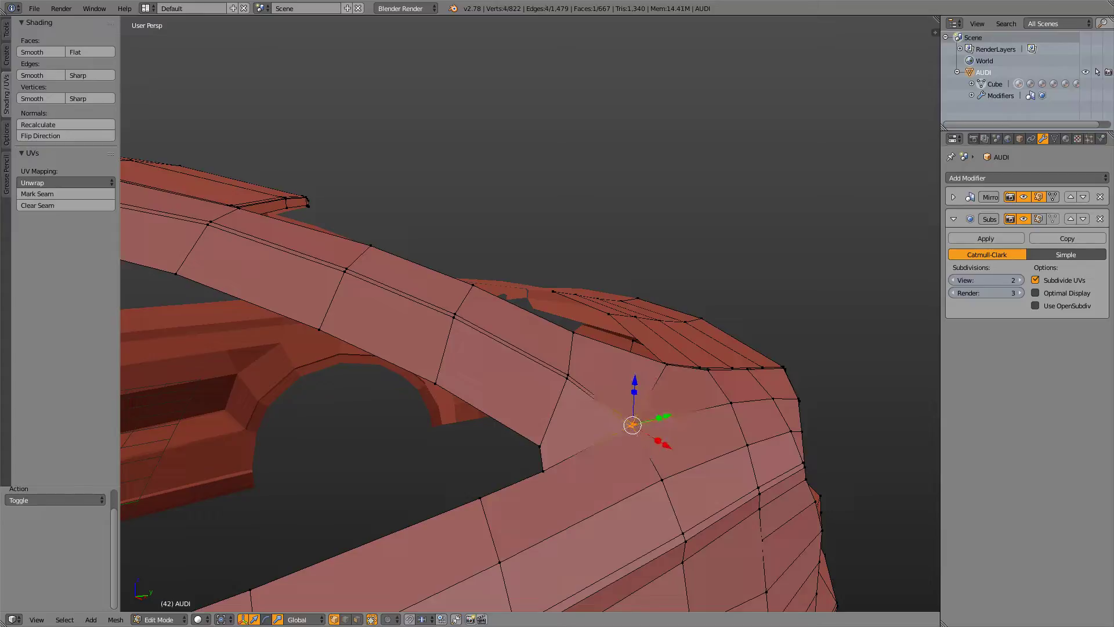
{"action": "key", "text": "g"}
{"action": "key", "text": "z"}
{"action": "left_click", "coordinate": [631, 417]}
{"action": "middle_click_drag", "start_coordinate": [631, 416], "coordinate": [476, 488]}
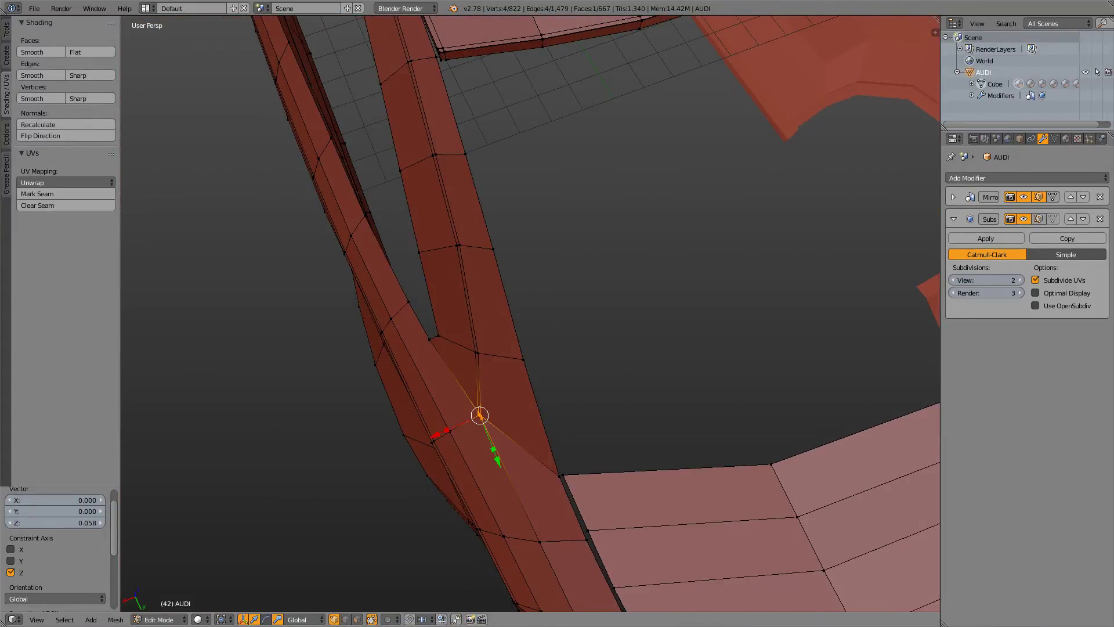
- Shift the vertex cluster at the rear pillar's base along the Y axis and along the X axis
{"action": "key", "text": "g"}
{"action": "key", "text": "y"}
{"action": "key", "text": "Return"}
{"action": "key", "text": "g"}
{"action": "key", "text": "x"}
{"action": "key", "text": "Return"}
- Check the smoothed rear pillar shape in Object Mode and compare it with the white Audi A3 rear reference photo
{"action": "middle_click_drag", "start_coordinate": [522, 407], "coordinate": [577, 357]}
{"action": "key", "text": "Tab"}
{"action": "key", "text": "alt+Tab"}
{"action": "key", "text": "alt+Tab"}
{"action": "key", "text": "Tab"}
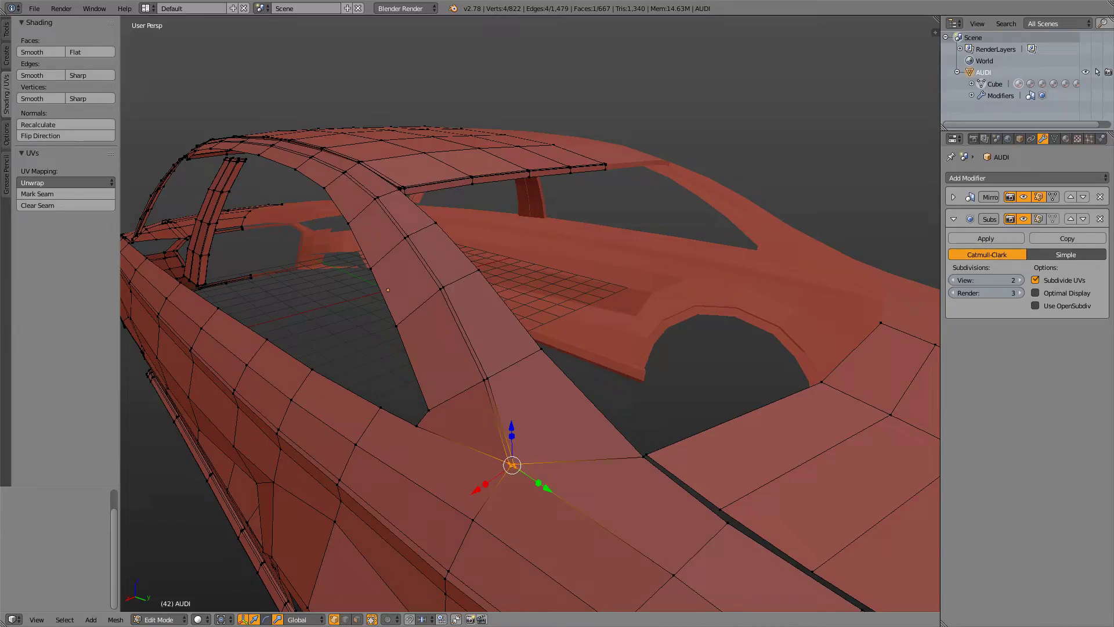
{"action": "key", "text": "alt+Tab"}
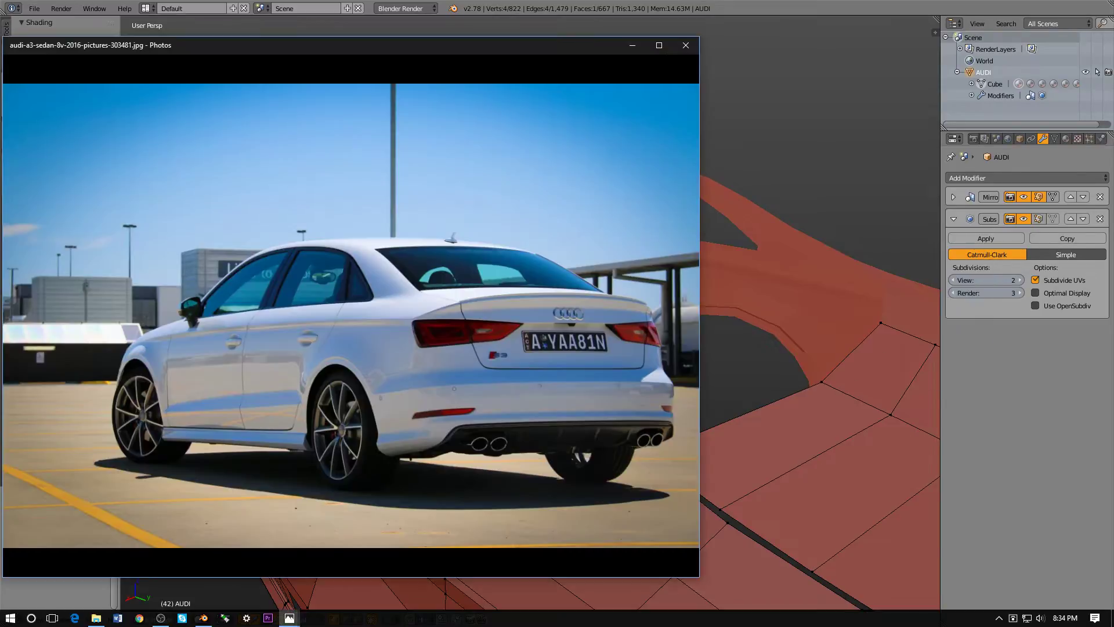
- Back in Blender, use edge selection and merge the short edge between the two crease lines midway down the rear pillar with Collapse
{"action": "key", "text": "alt+Tab"}
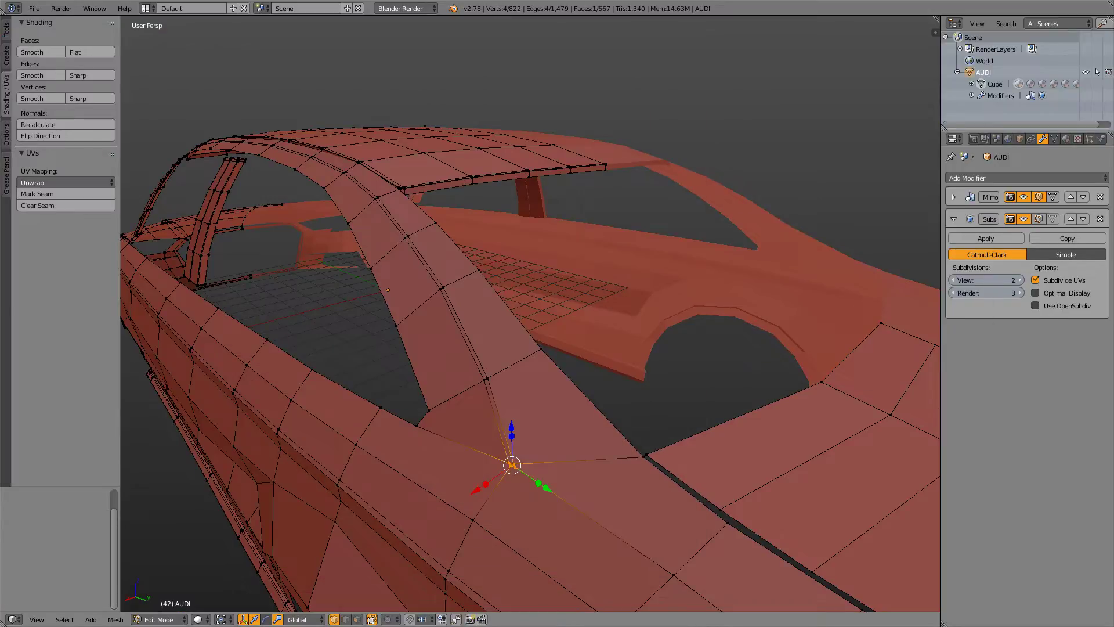
{"action": "key", "text": "ctrl+Tab"}
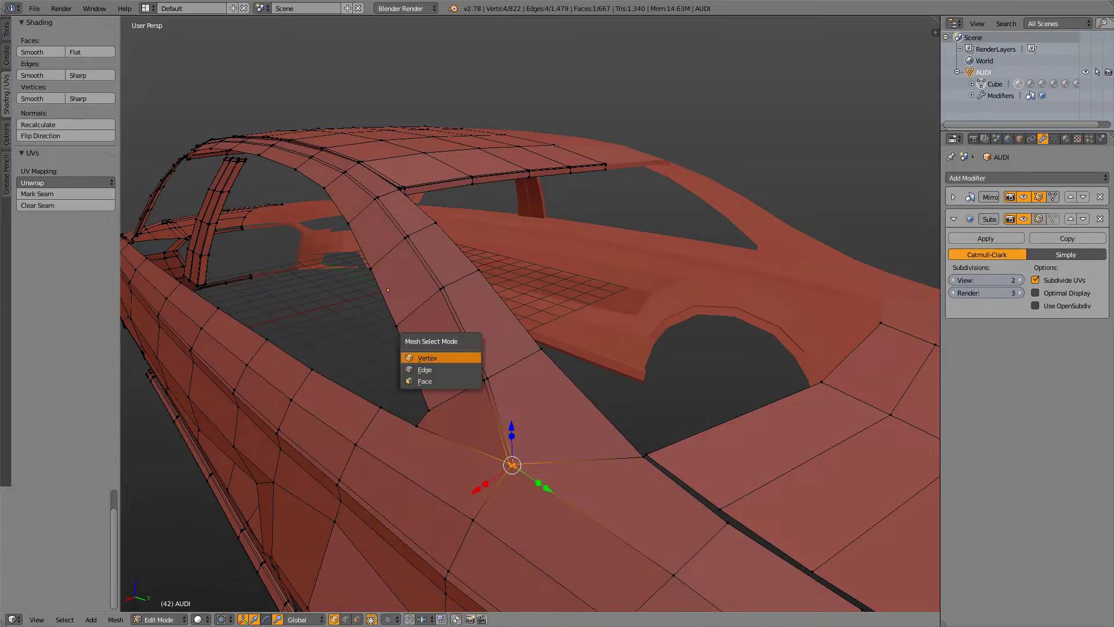
{"action": "left_click", "coordinate": [429, 371]}
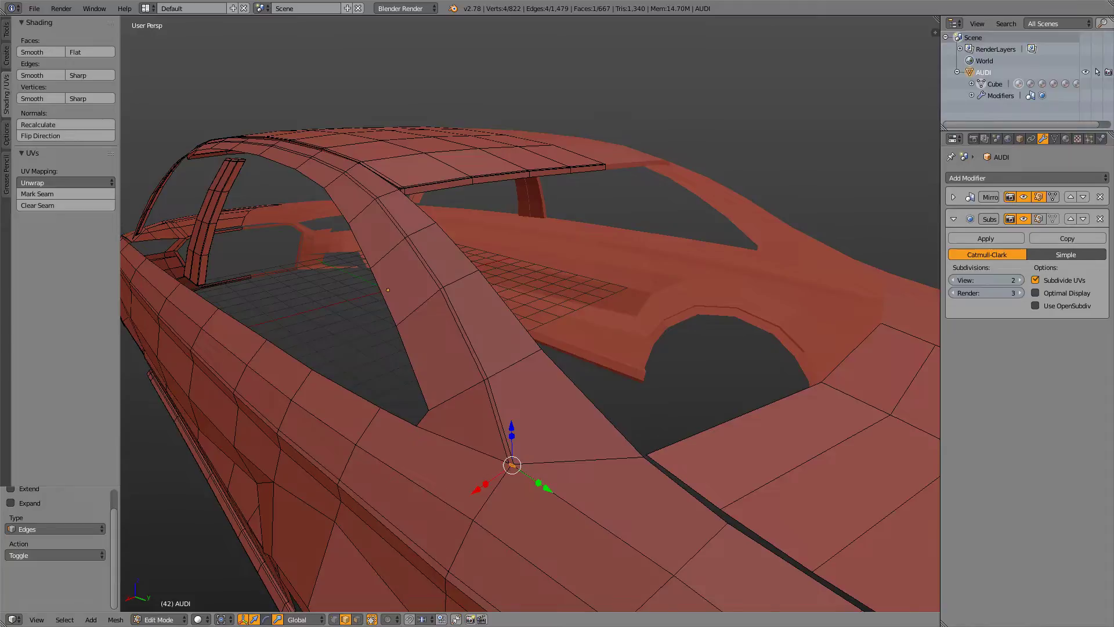
{"action": "scroll", "coordinate": [530, 314], "scroll_direction": "up", "scroll_amount": 2}
{"action": "right_click", "coordinate": [447, 336]}
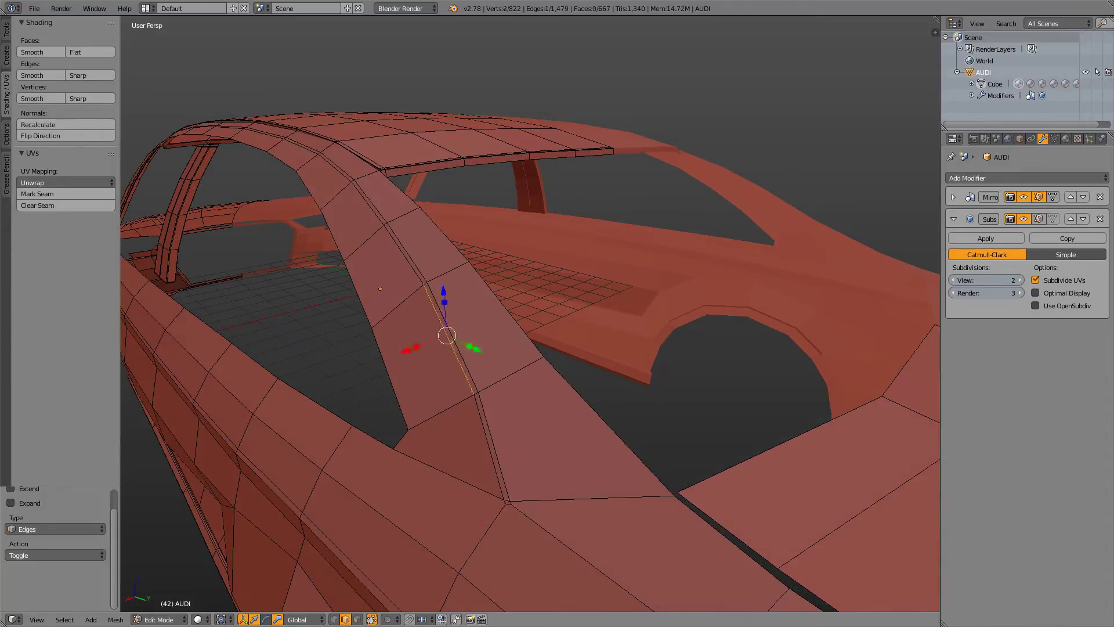
{"action": "scroll", "coordinate": [530, 314], "scroll_direction": "up", "scroll_amount": 2}
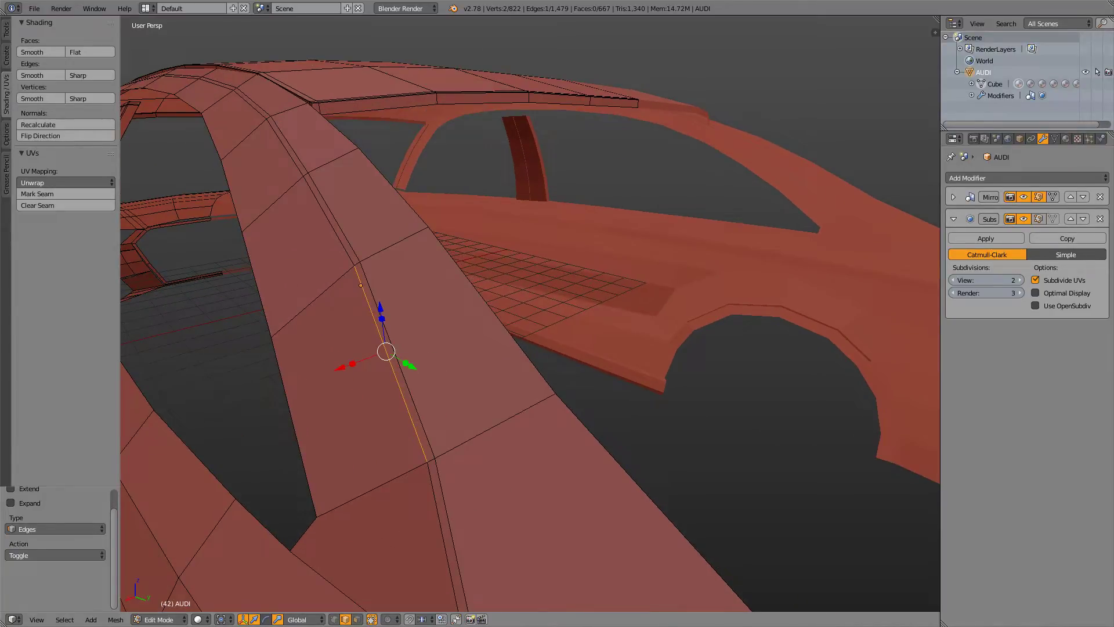
{"action": "right_click", "coordinate": [358, 264]}
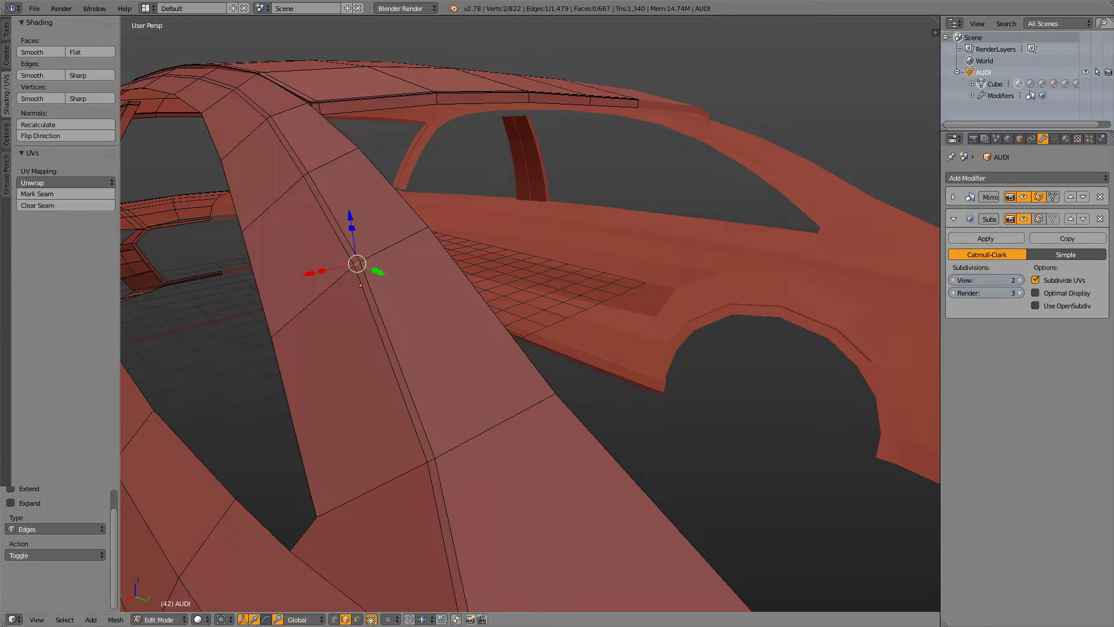
{"action": "key", "text": "w"}
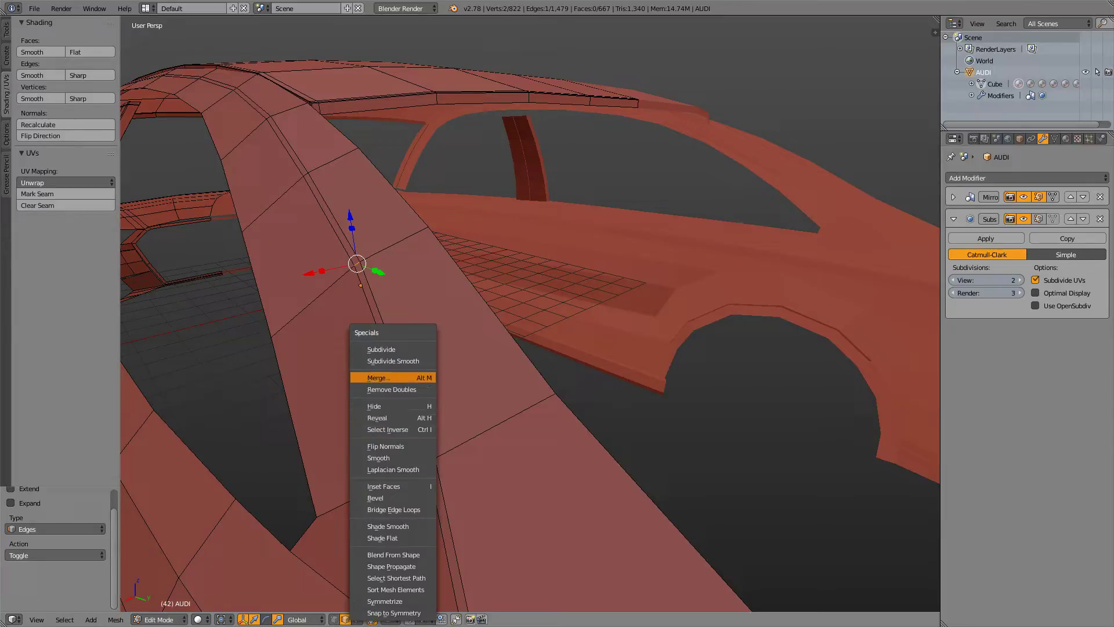
{"action": "left_click", "coordinate": [412, 378]}
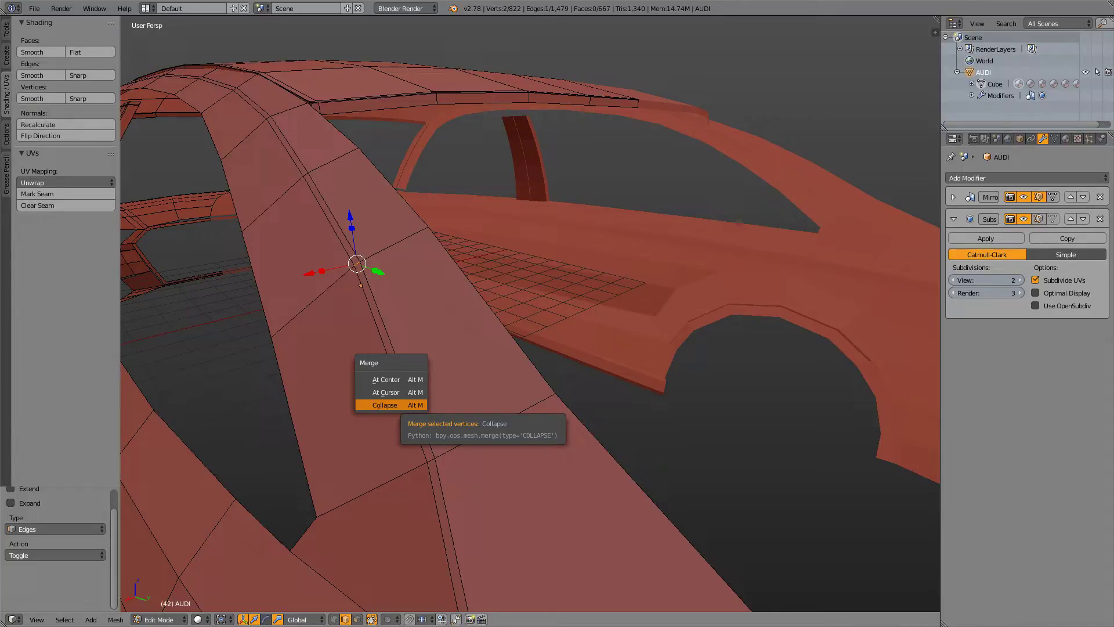
{"action": "key", "text": "Return"}
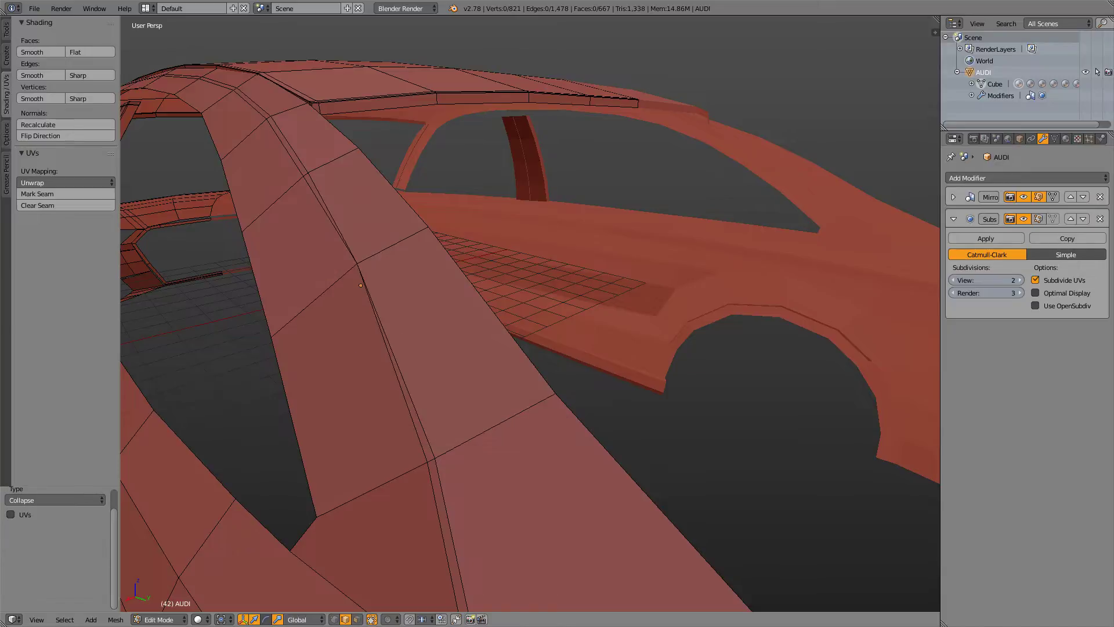
- Collapse the short edge between the crease lines at the next row down, just above the rear pillar's base
{"action": "right_click", "coordinate": [431, 466]}
{"action": "right_click", "coordinate": [431, 460]}
{"action": "key", "text": "w"}
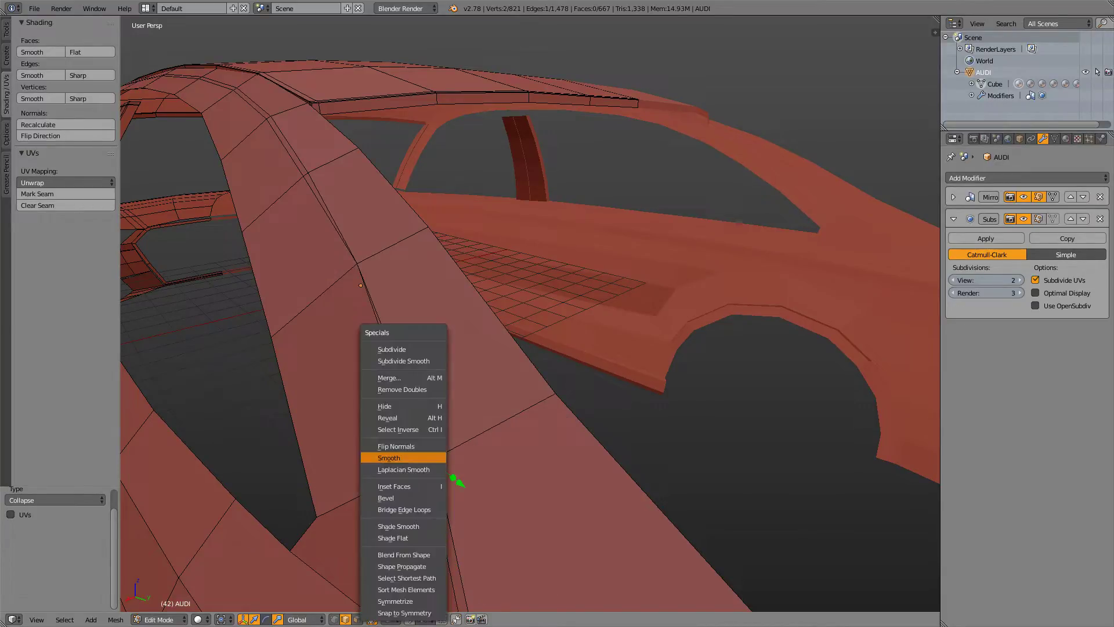
{"action": "key", "text": "Up"}
{"action": "key", "text": "Up"}
{"action": "key", "text": "Up"}
{"action": "key", "text": "Up"}
{"action": "key", "text": "Up"}
{"action": "key", "text": "Up"}
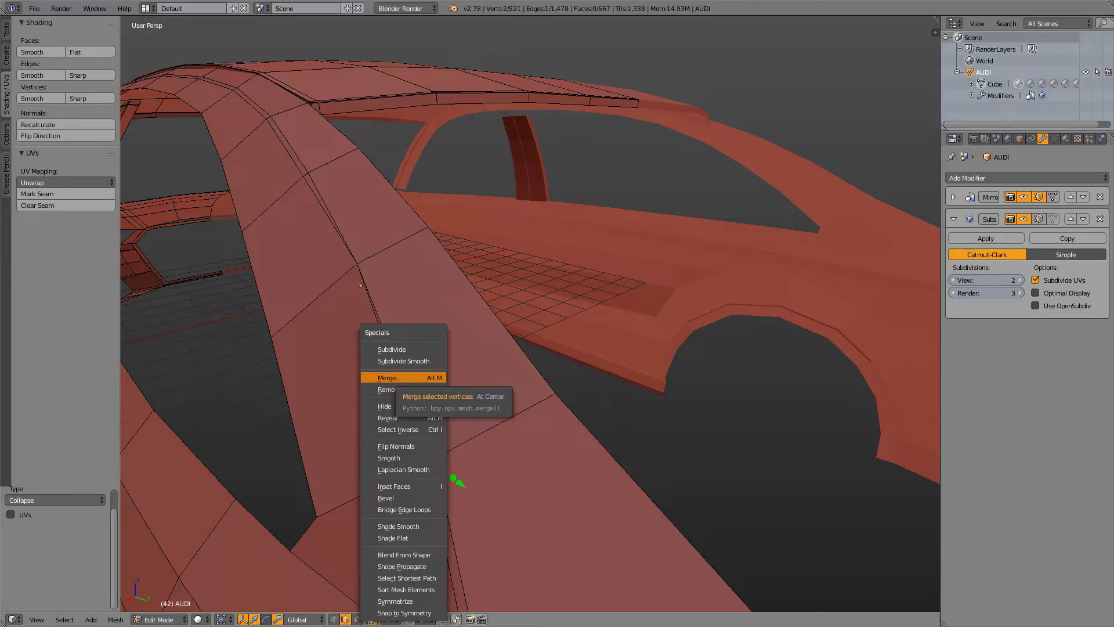
{"action": "key", "text": "Return"}
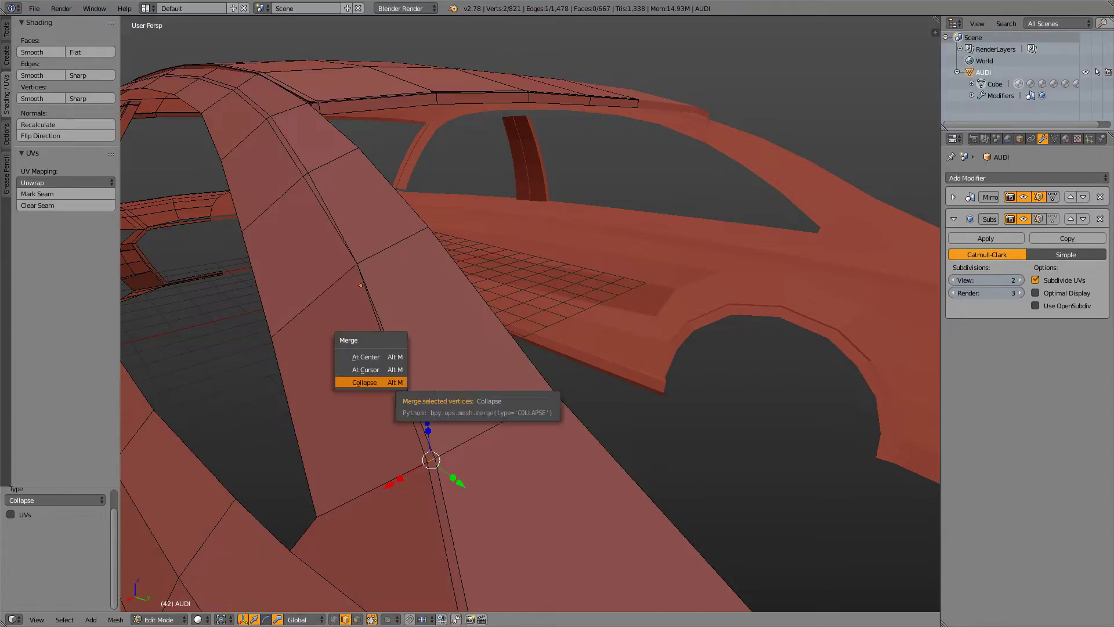
{"action": "key", "text": "Return"}
{"action": "scroll", "coordinate": [530, 313], "scroll_direction": "down", "scroll_amount": 3}
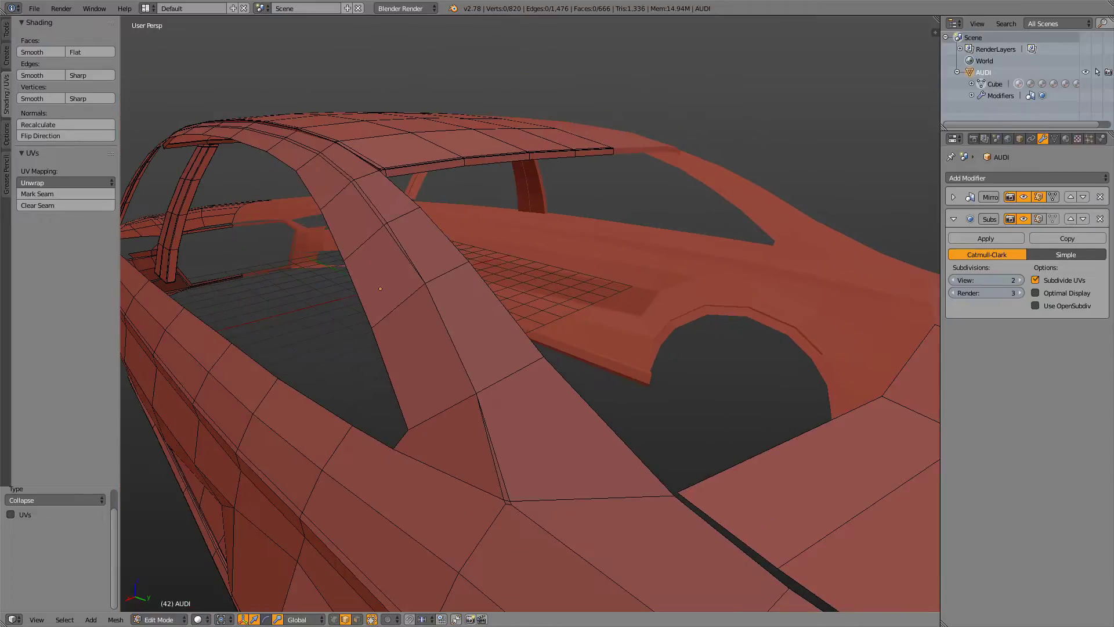
- Select both short edges where the crease lines end at the rear pillar's base and merge them with Collapse
{"action": "middle_click_drag", "start_coordinate": [530, 313], "coordinate": [529, 303], "text": "shift"}
{"action": "scroll", "coordinate": [529, 302], "scroll_direction": "up", "scroll_amount": 3}
{"action": "right_click", "coordinate": [465, 557]}
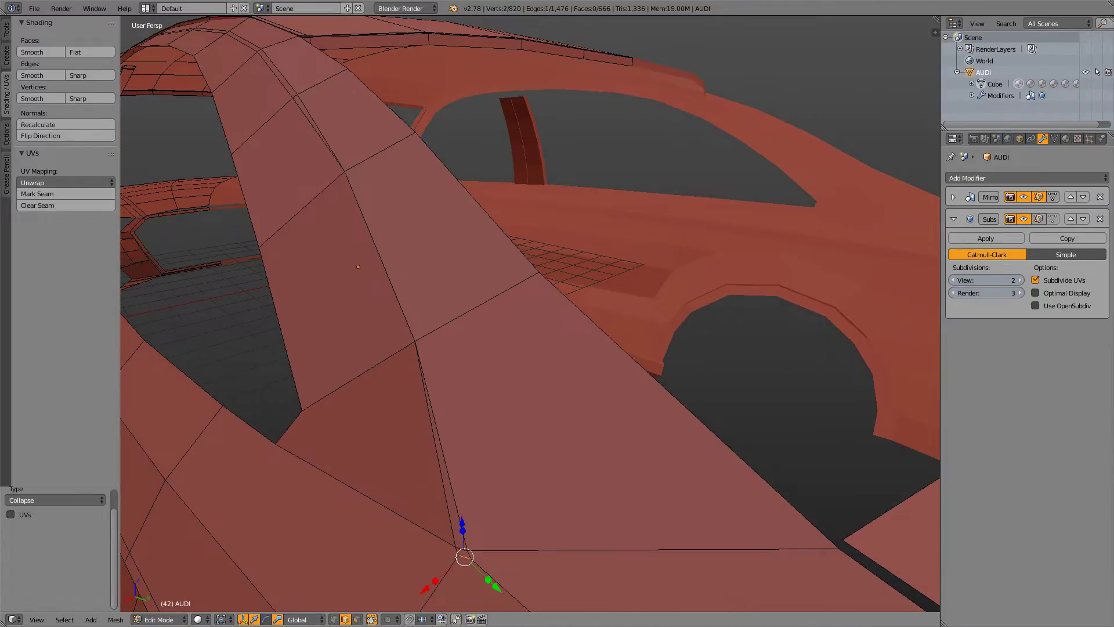
{"action": "right_click", "coordinate": [463, 549], "text": "shift"}
{"action": "key", "text": "w"}
{"action": "left_click", "coordinate": [412, 377]}
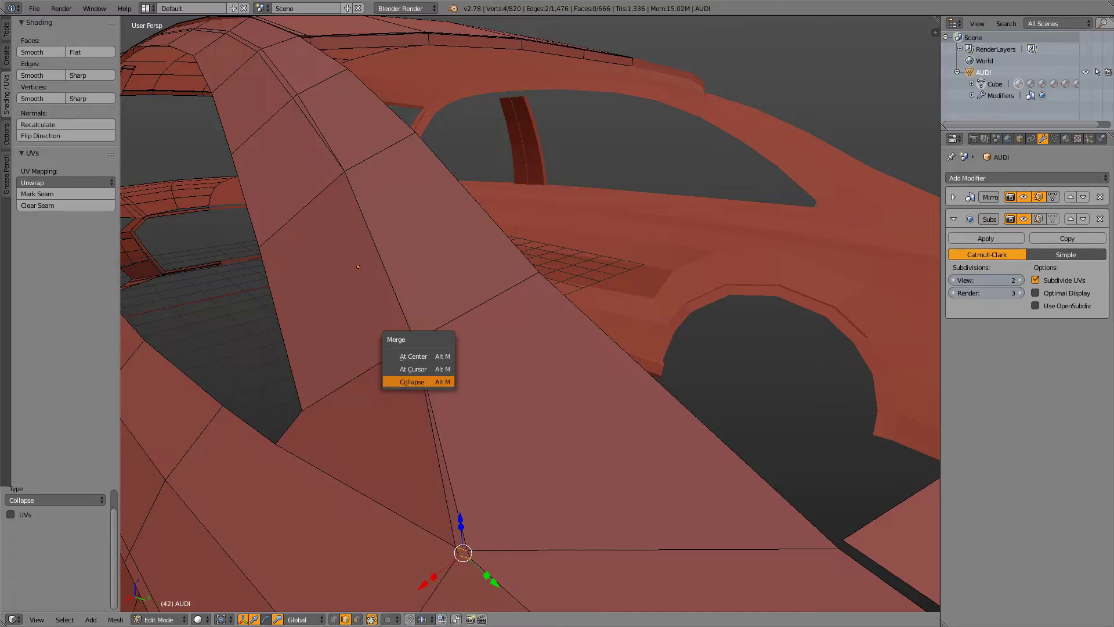
{"action": "left_click", "coordinate": [412, 381]}
{"action": "scroll", "coordinate": [530, 314], "scroll_direction": "down", "scroll_amount": 2}
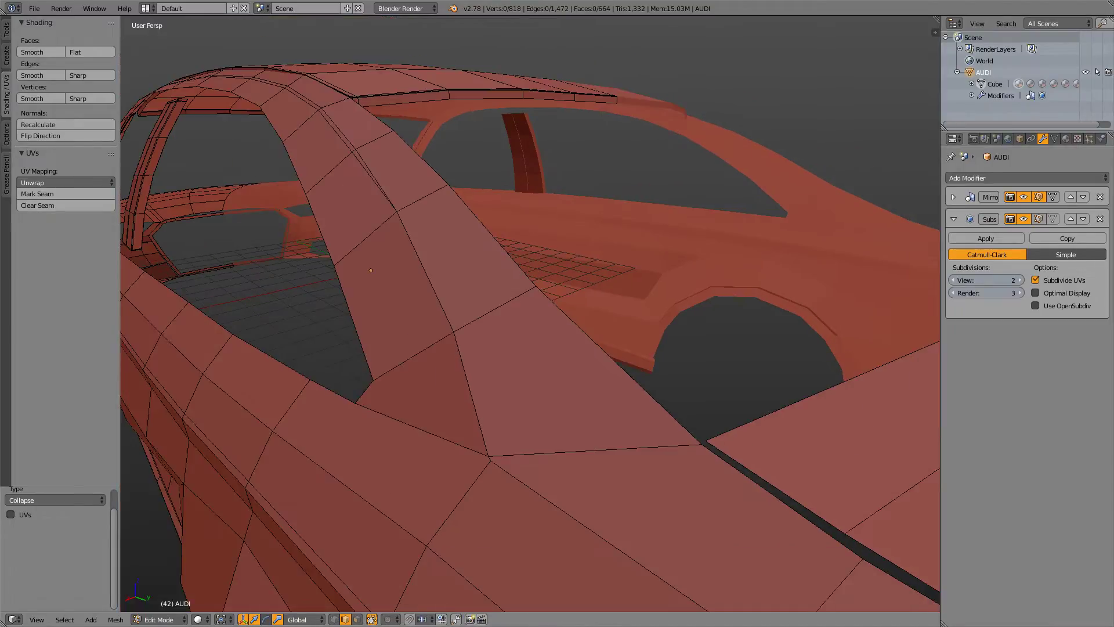
- Use vertex selection and merge the two remaining close vertices at the rear pillar's base At Last
{"action": "scroll", "coordinate": [530, 313], "scroll_direction": "up", "scroll_amount": 2}
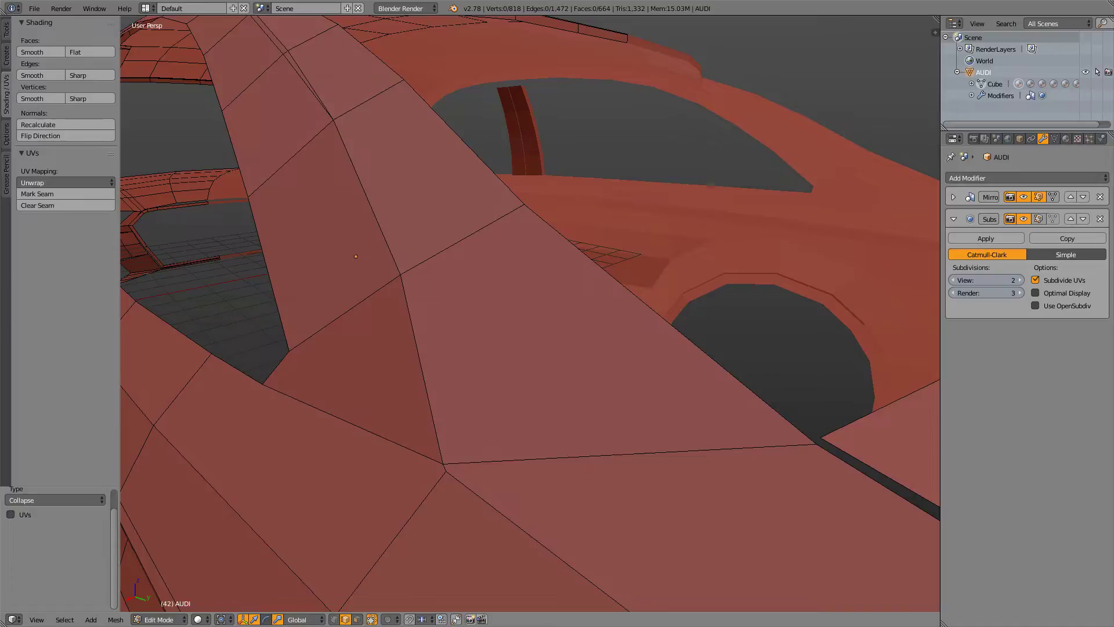
{"action": "key", "text": "ctrl+Tab"}
{"action": "left_click", "coordinate": [406, 450]}
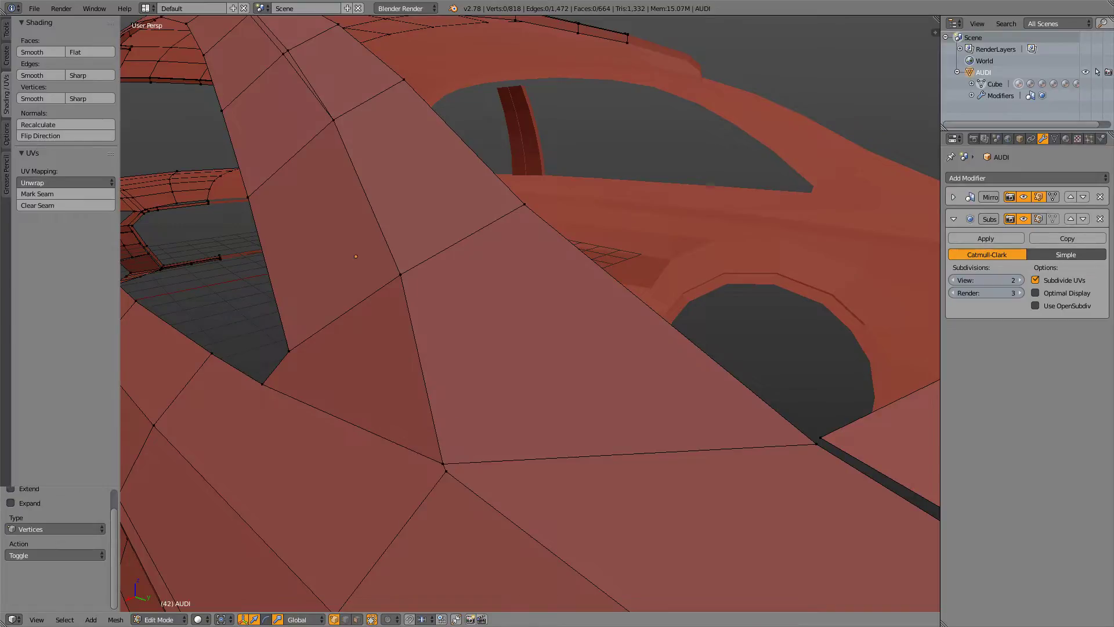
{"action": "right_click", "coordinate": [444, 465]}
{"action": "right_click", "coordinate": [443, 464], "text": "shift"}
{"action": "key", "text": "w"}
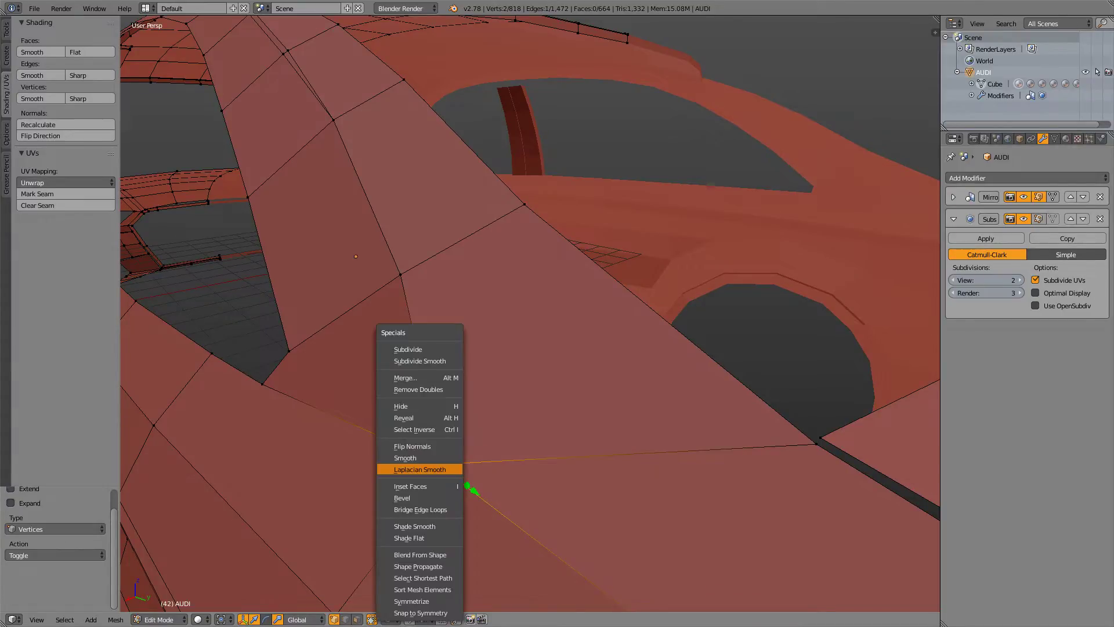
{"action": "key", "text": "Escape"}
{"action": "key", "text": "alt+m"}
{"action": "key", "text": "Up"}
{"action": "key", "text": "Up"}
{"action": "key", "text": "Up"}
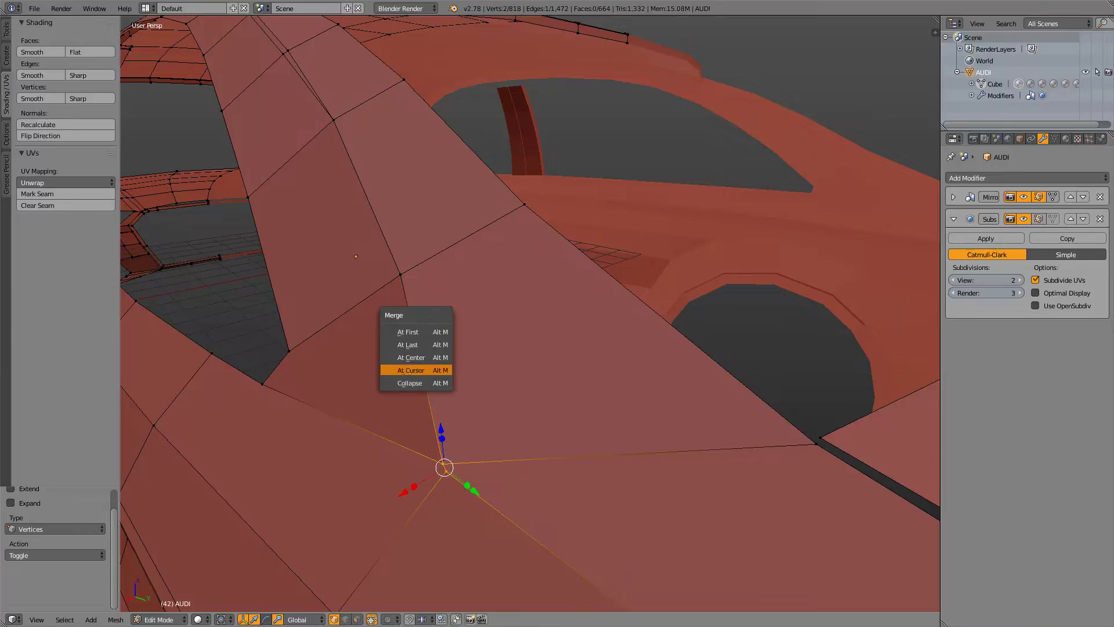
{"action": "key", "text": "Return"}
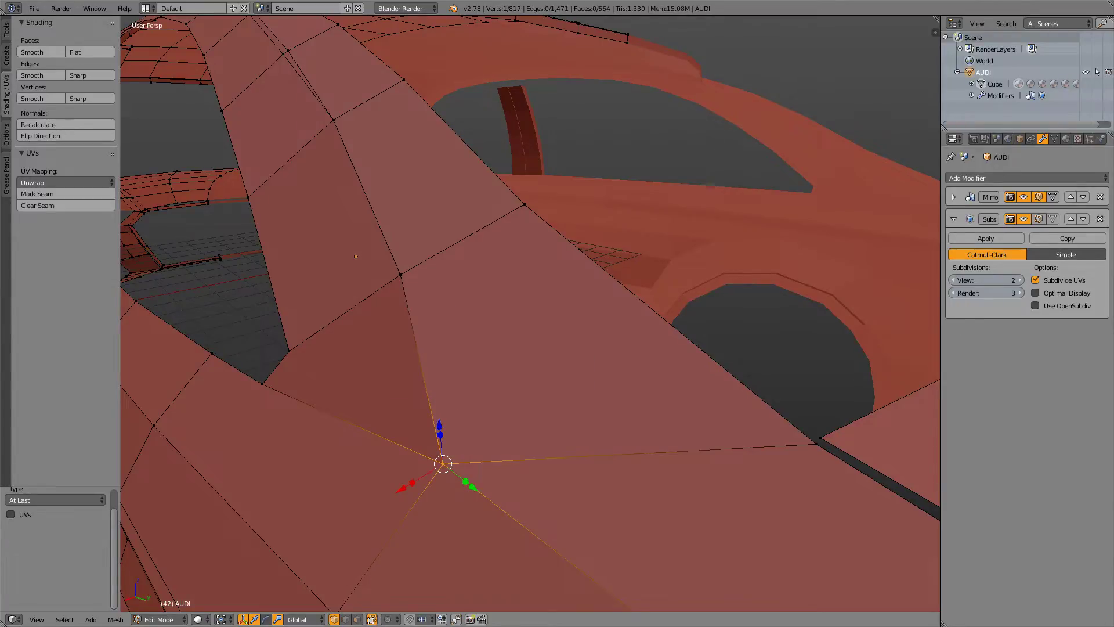
- Inspect the smoothed rear pillar and its base in Object Mode from the side and from behind, ending in Edit Mode
{"action": "key", "text": "Tab"}
{"action": "scroll", "coordinate": [530, 314], "scroll_direction": "down", "scroll_amount": 6}
{"action": "key", "text": "Tab"}
{"action": "key", "text": "Tab"}
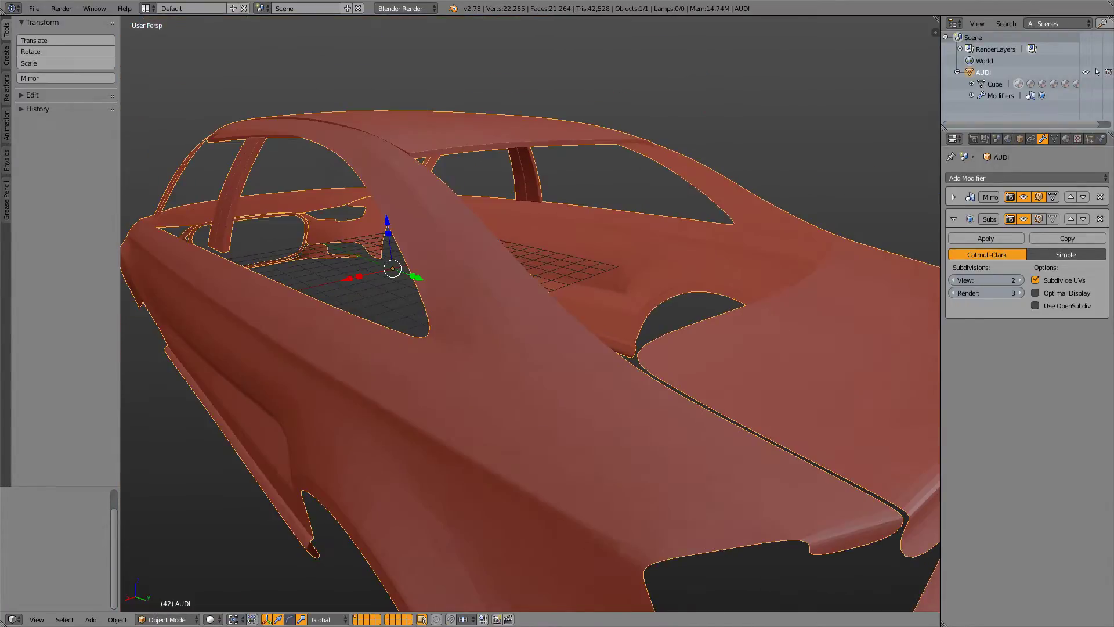
{"action": "middle_click_drag", "start_coordinate": [530, 313], "coordinate": [627, 313]}
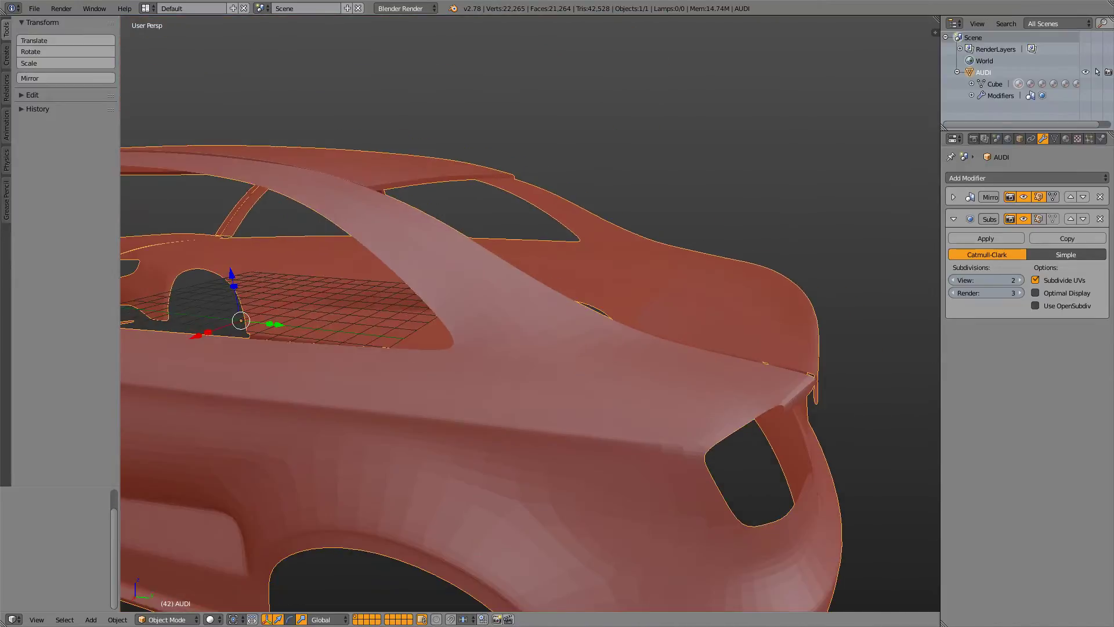
{"action": "middle_click_drag", "start_coordinate": [476, 316], "coordinate": [406, 324]}
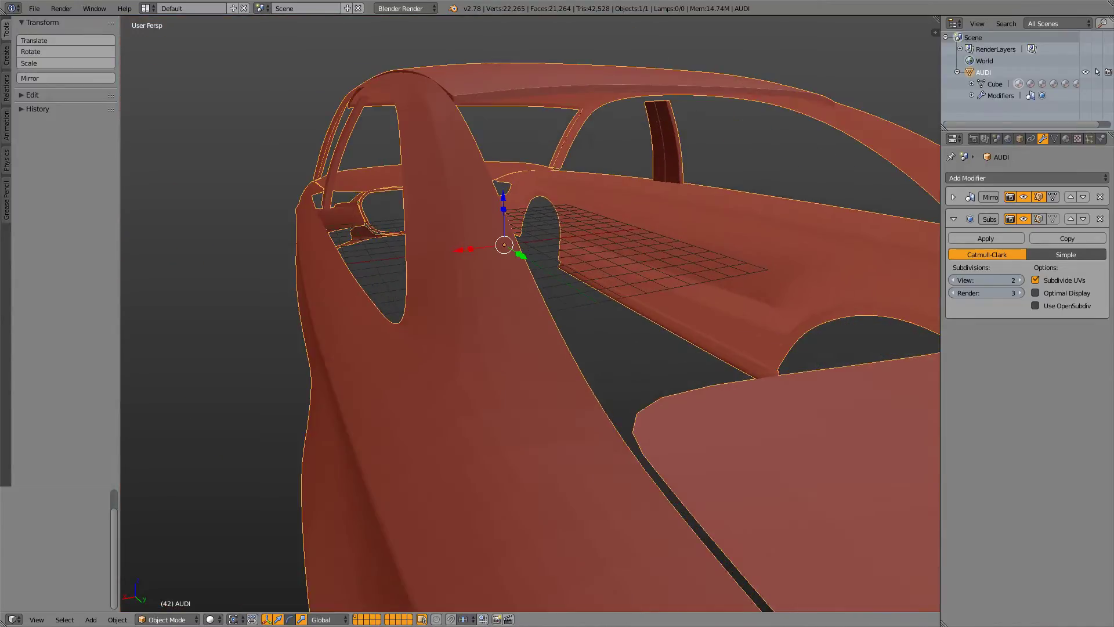
{"action": "key", "text": "Tab"}
{"action": "key", "text": "Tab"}
{"action": "key", "text": "Tab"}
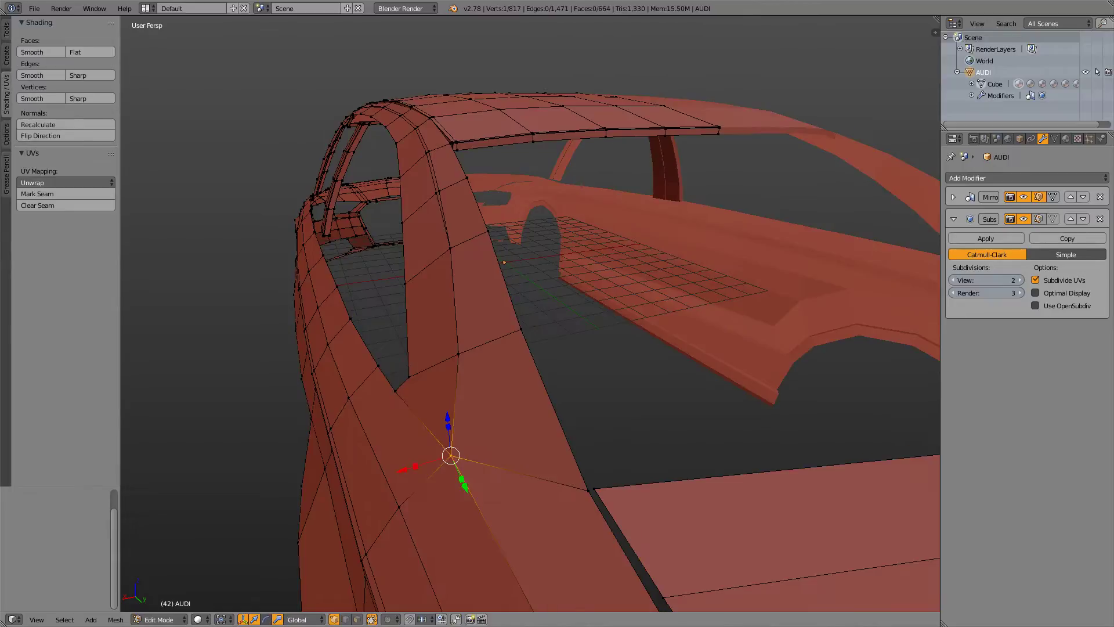
- Merge the crease vertex pair one row below the roof's rear corner on the rear pillar At Center
{"action": "middle_click_drag", "start_coordinate": [522, 313], "coordinate": [530, 363], "text": "shift"}
{"action": "scroll", "coordinate": [531, 314], "scroll_direction": "up", "scroll_amount": 2}
{"action": "scroll", "coordinate": [531, 314], "scroll_direction": "down", "scroll_amount": 2}
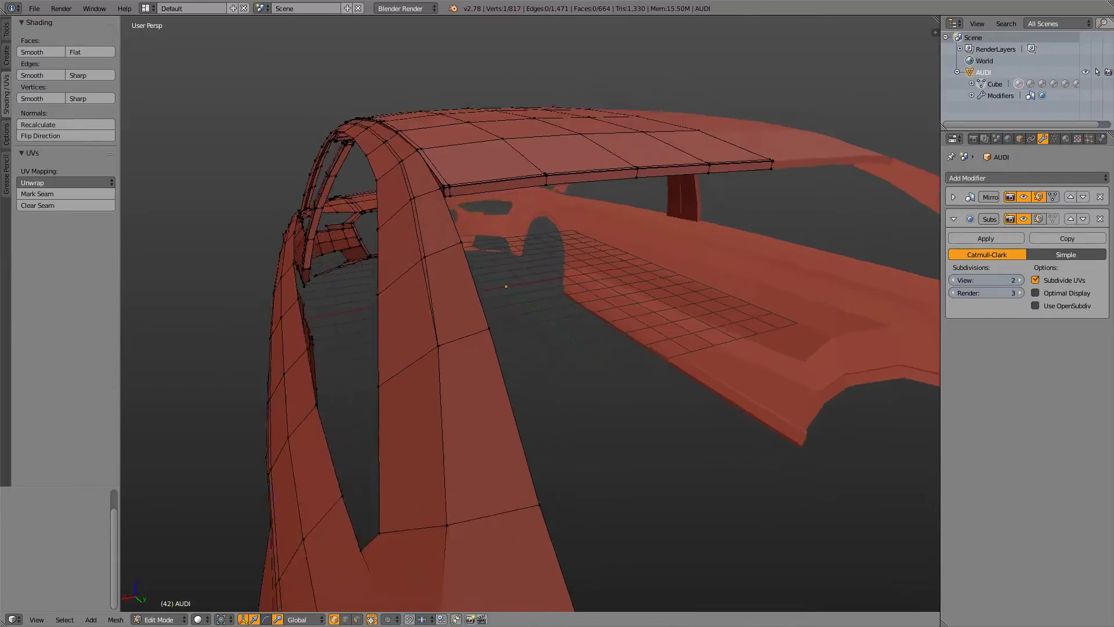
{"action": "middle_click_drag", "start_coordinate": [530, 313], "coordinate": [499, 340], "text": "shift"}
{"action": "scroll", "coordinate": [542, 338], "scroll_direction": "up", "scroll_amount": 2}
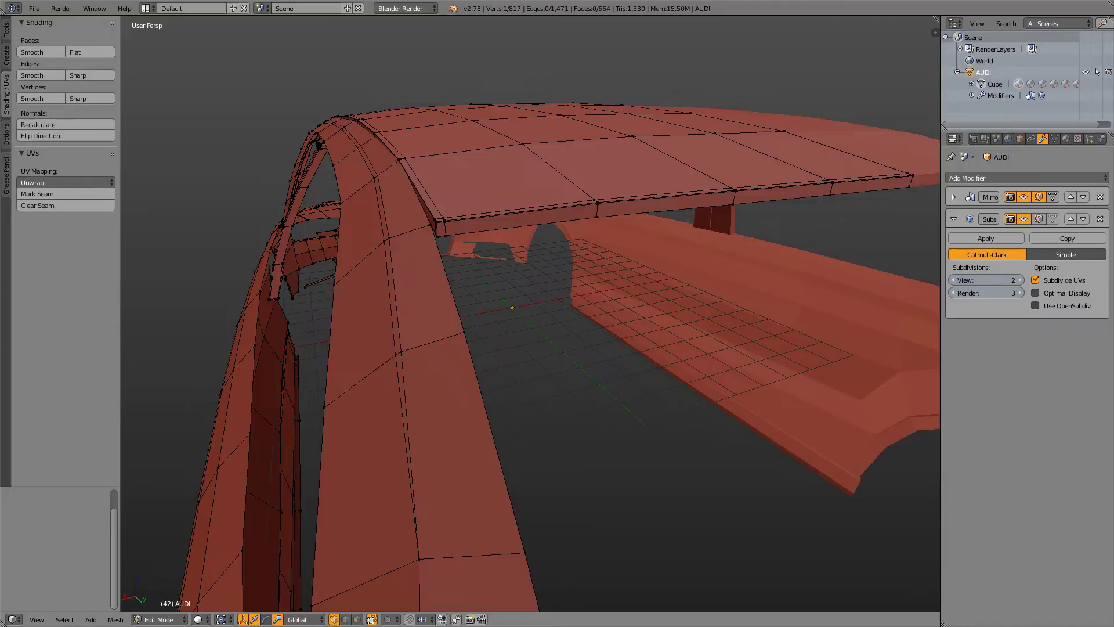
{"action": "right_click", "coordinate": [401, 352]}
{"action": "right_click", "coordinate": [395, 355], "text": "shift"}
{"action": "key", "text": "w"}
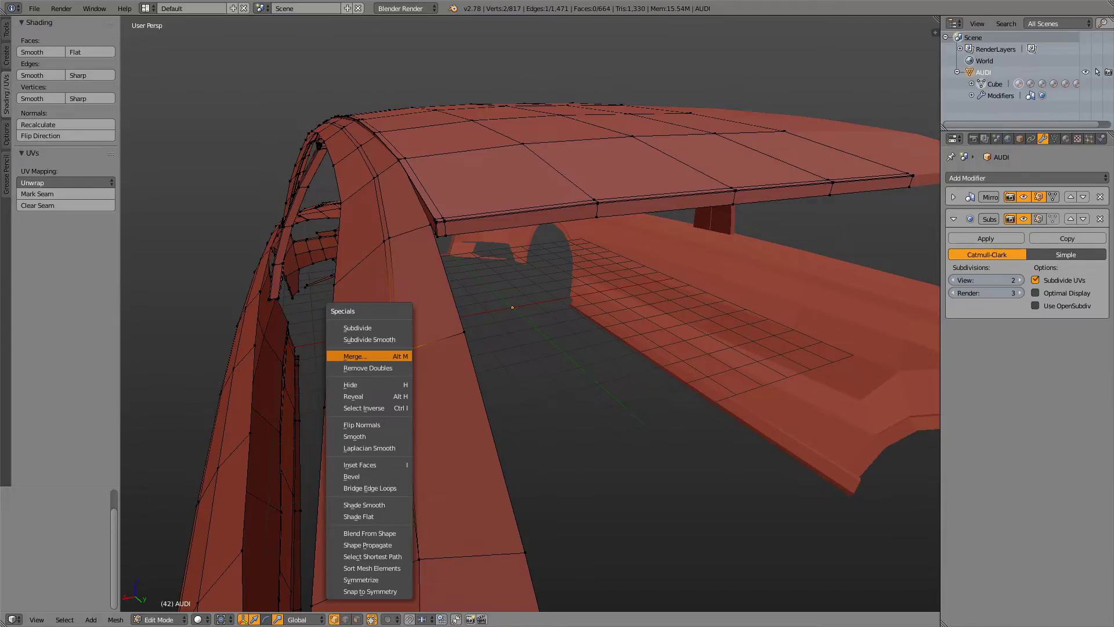
{"action": "left_click", "coordinate": [371, 355]}
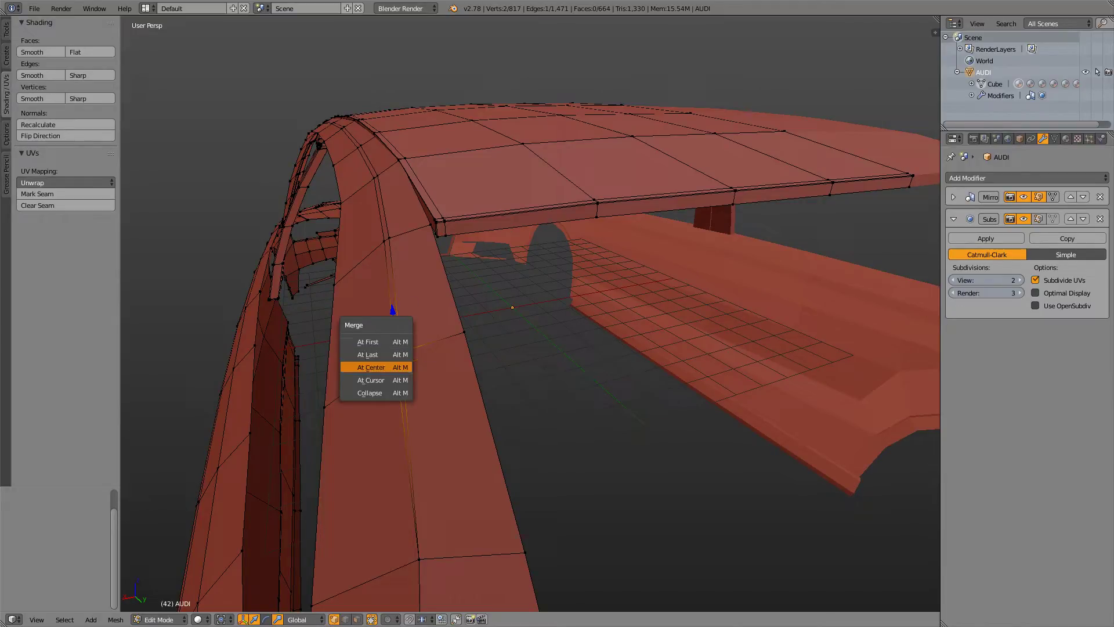
{"action": "left_click", "coordinate": [370, 367]}
- Examine the smoothed upper rear pillar in Object Mode and the crease mesh beside the roof corner in Edit Mode
{"action": "key", "text": "Tab"}
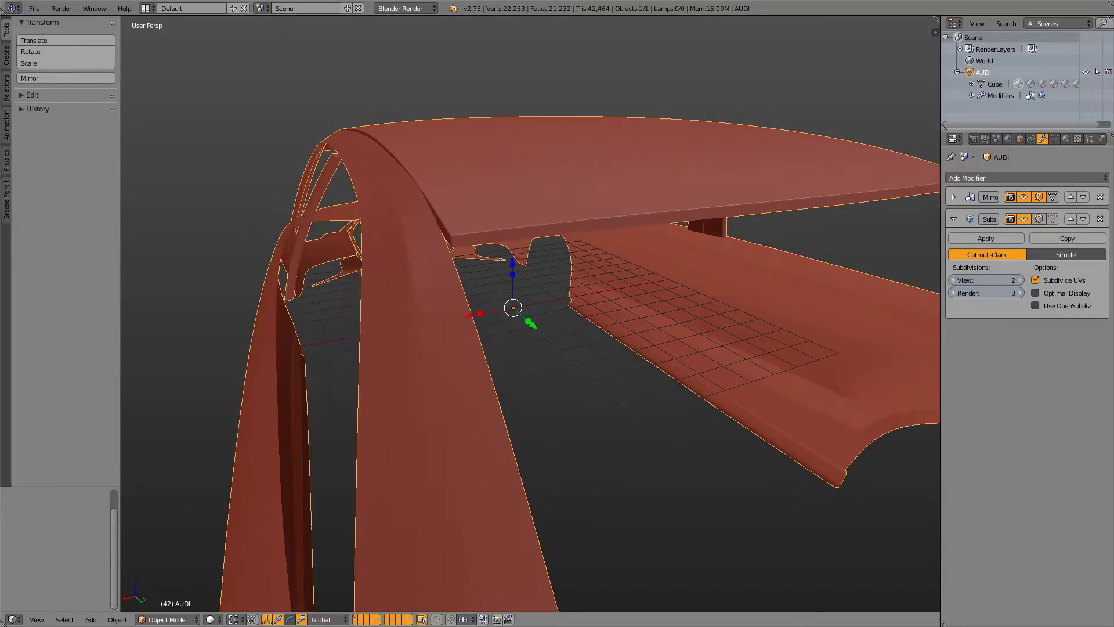
{"action": "middle_click_drag", "start_coordinate": [395, 354], "coordinate": [505, 386]}
{"action": "middle_click_drag", "start_coordinate": [667, 238], "coordinate": [708, 218]}
{"action": "scroll", "coordinate": [215, 122], "scroll_direction": "down", "scroll_amount": 3}
{"action": "middle_click_drag", "start_coordinate": [214, 122], "coordinate": [139, 122]}
{"action": "scroll", "coordinate": [127, 151], "scroll_direction": "up", "scroll_amount": 2}
{"action": "key", "text": "Tab"}
{"action": "middle_click_drag", "start_coordinate": [662, 261], "coordinate": [616, 290]}
{"action": "middle_click_drag", "start_coordinate": [522, 313], "coordinate": [620, 331]}
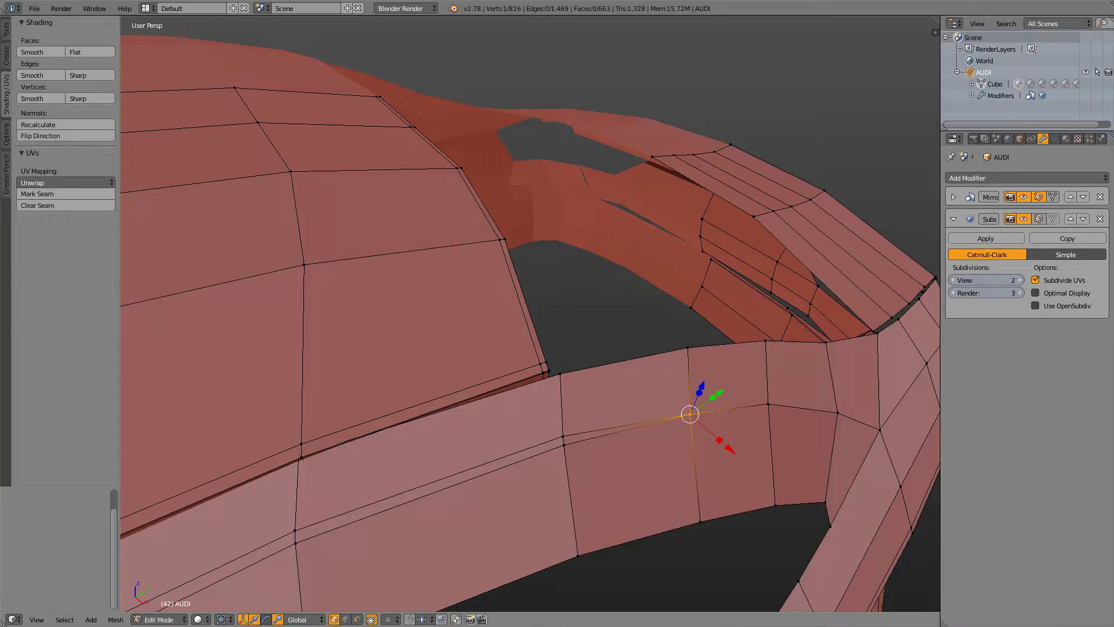
{"action": "key", "text": "k"}
{"action": "left_click", "coordinate": [563, 435]}
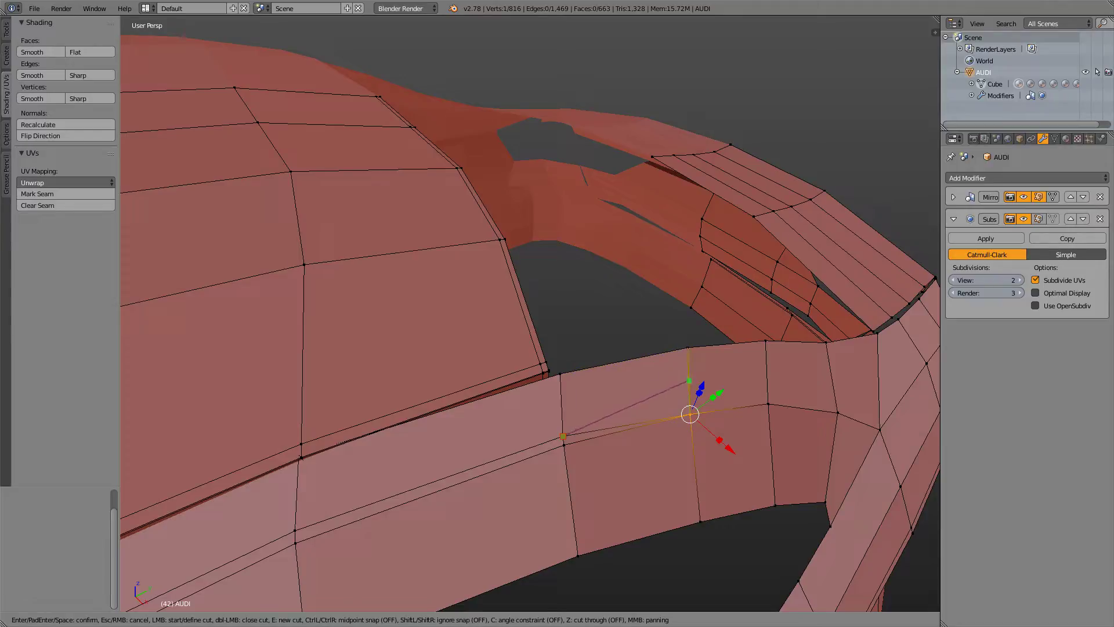
{"action": "left_click", "coordinate": [688, 381]}
{"action": "key", "text": "Escape"}
- Knife-cut from the upper crease vertex near the roof's rear corner to the midpoint of the next cross edge on the rear-window side
{"action": "key", "text": "k"}
{"action": "left_click", "coordinate": [563, 435]}
{"action": "key", "text": "ctrl"}
{"action": "left_click", "coordinate": [689, 380]}
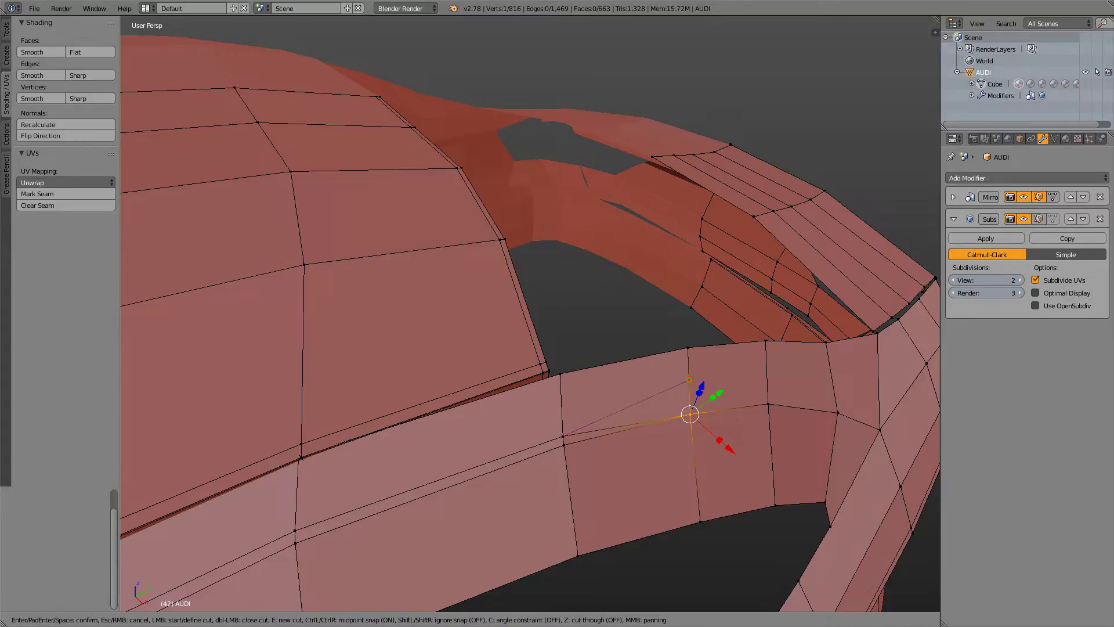
{"action": "key", "text": "Return"}
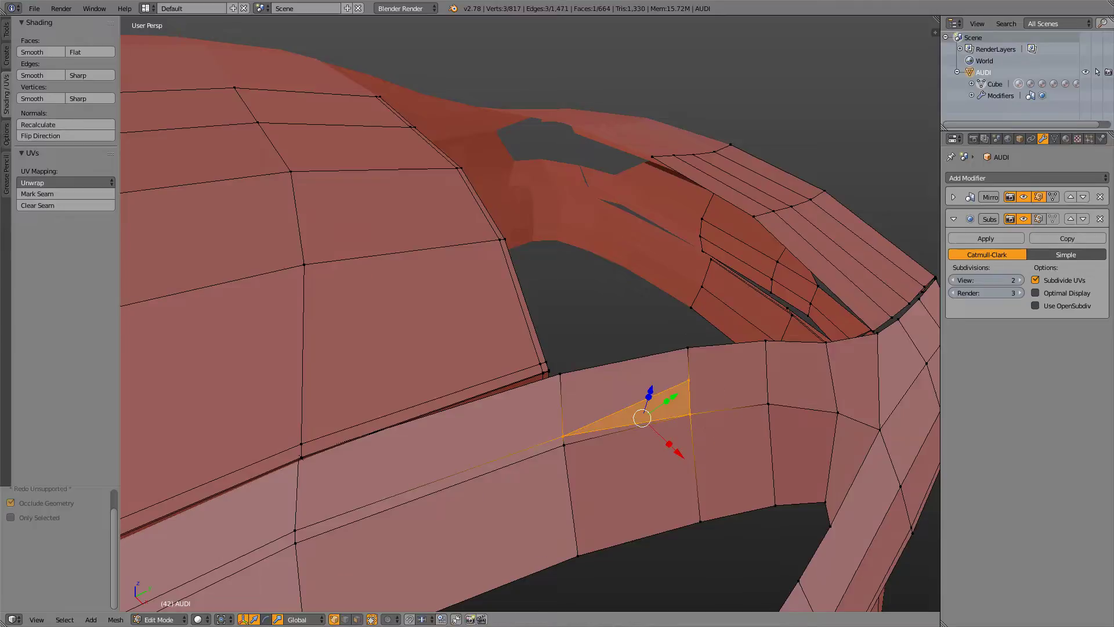
- Dissolve the old crease edge just below the new knife cut on the rear pillar near the roof's rear corner
{"action": "key", "text": "ctrl+Tab"}
{"action": "left_click", "coordinate": [651, 400]}
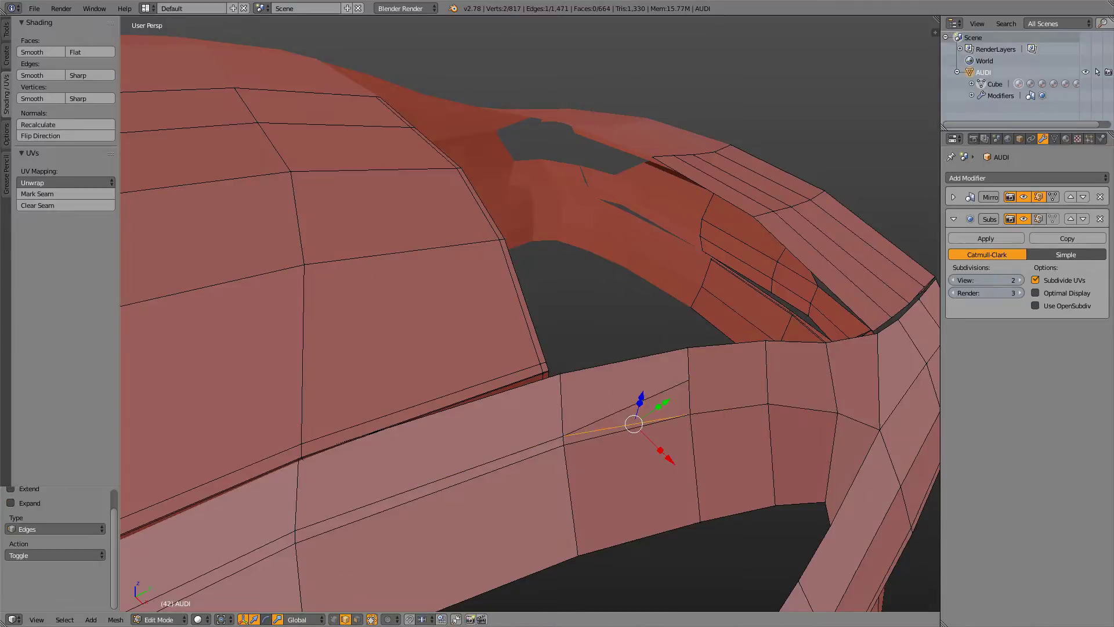
{"action": "key", "text": "x"}
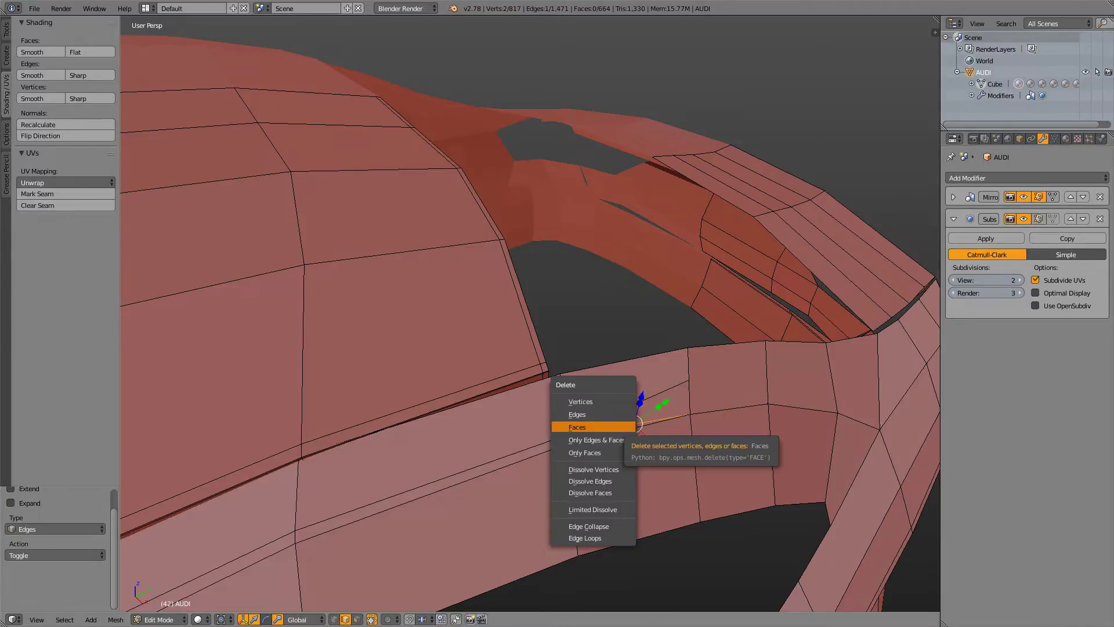
{"action": "left_click", "coordinate": [577, 414]}
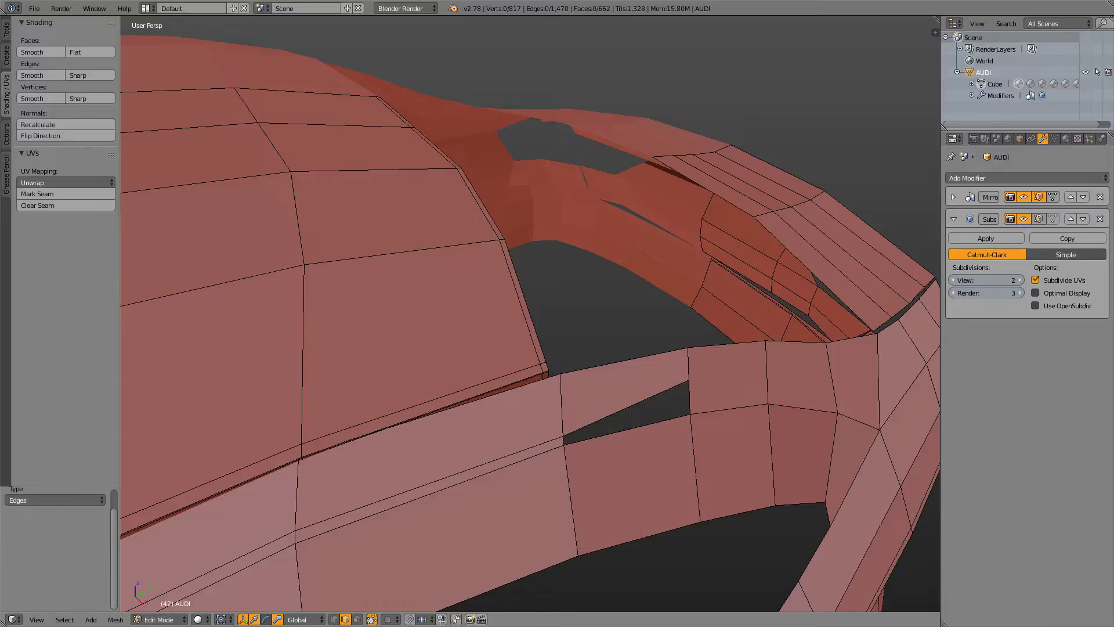
{"action": "key", "text": "ctrl+z"}
{"action": "key", "text": "w"}
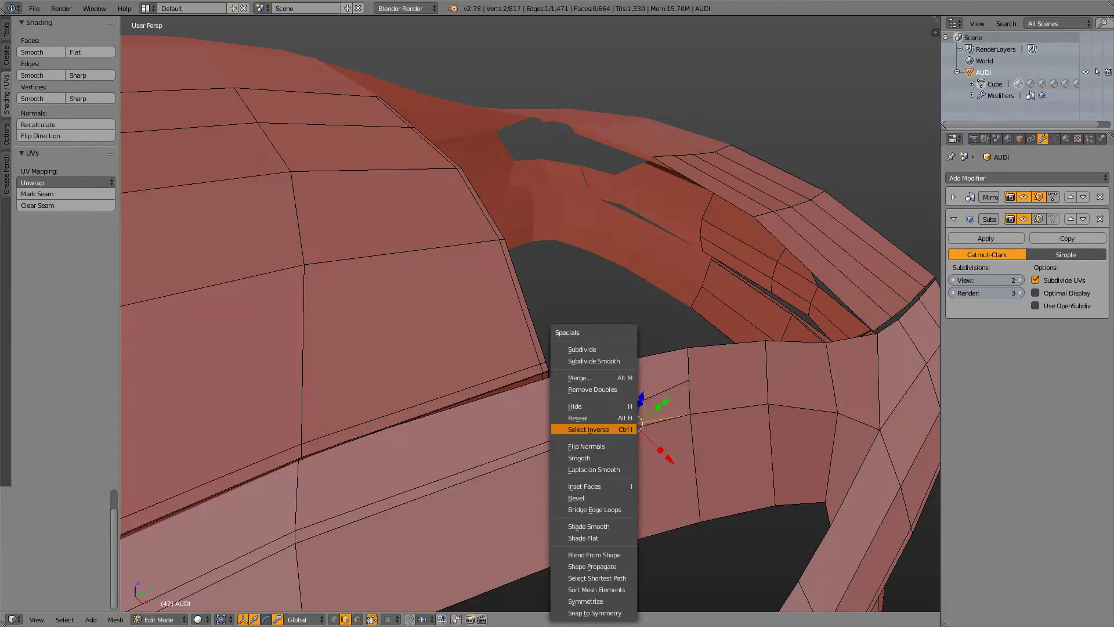
{"action": "key", "text": "Escape"}
{"action": "key", "text": "x"}
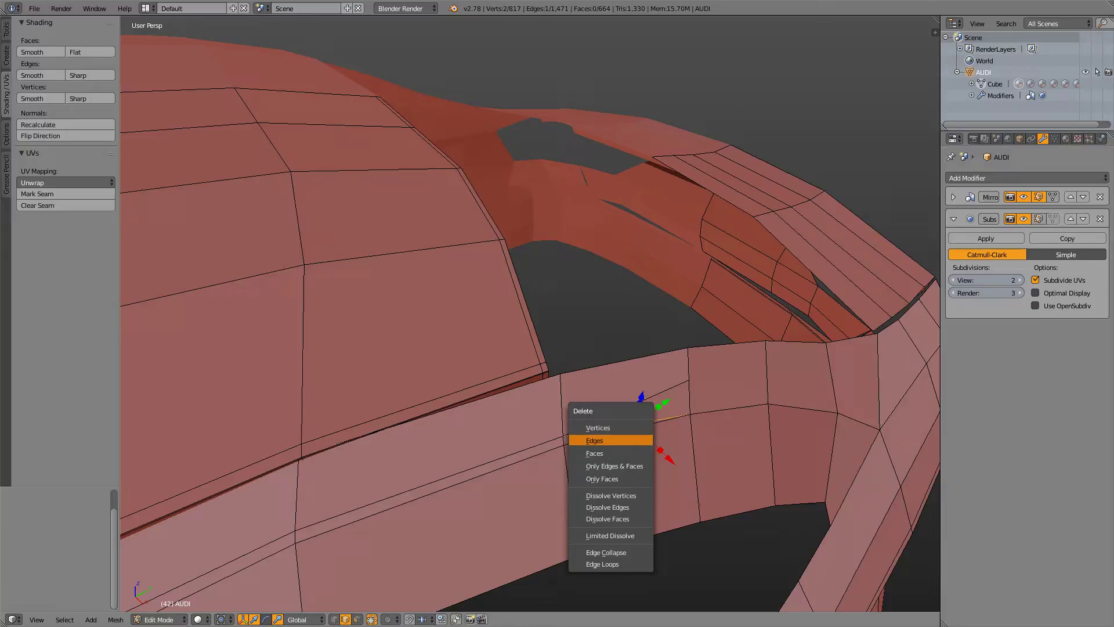
{"action": "left_click", "coordinate": [607, 507]}
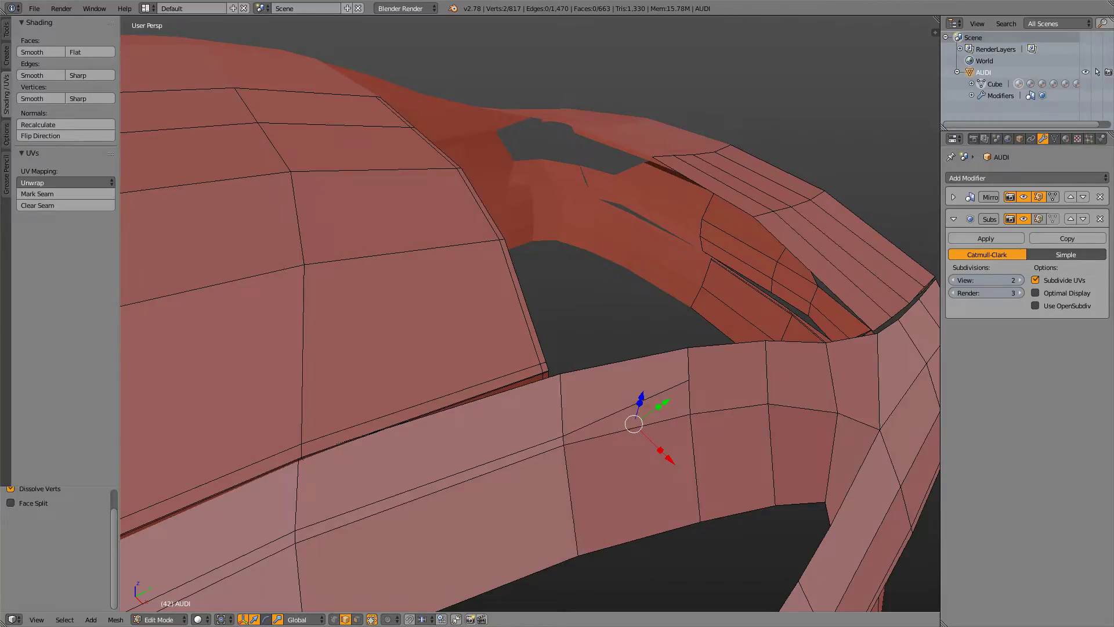
- Inspect the smoothed rear pillar in Object Mode against its Edit Mode mesh from above, behind and the side
{"action": "key", "text": "Tab"}
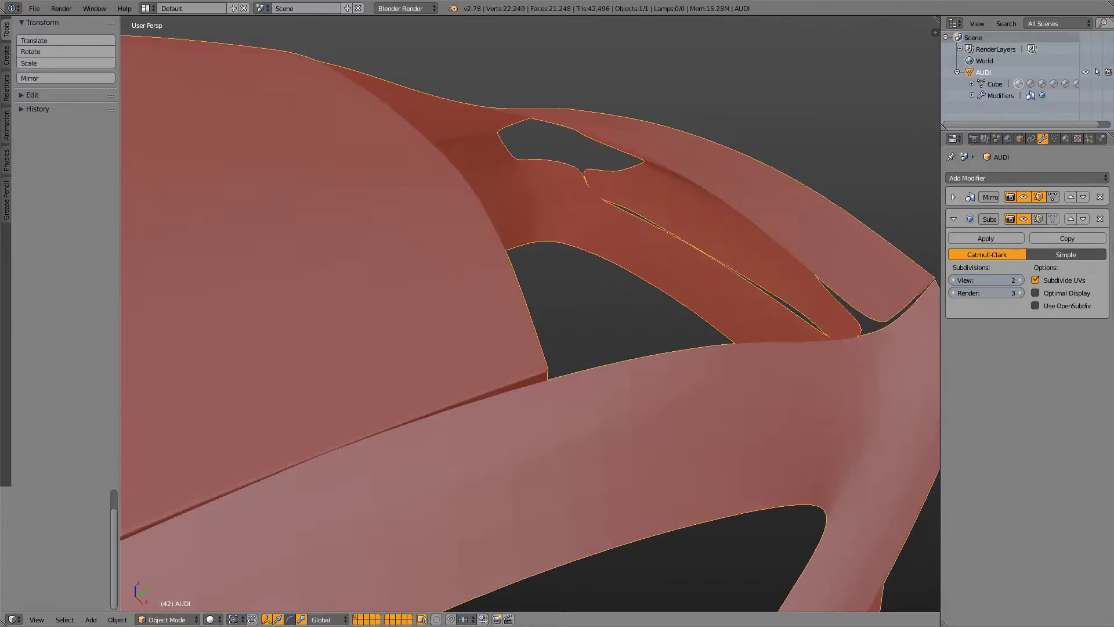
{"action": "key", "text": "Tab"}
{"action": "key", "text": "Tab"}
{"action": "scroll", "coordinate": [609, 372], "scroll_direction": "down", "scroll_amount": 2}
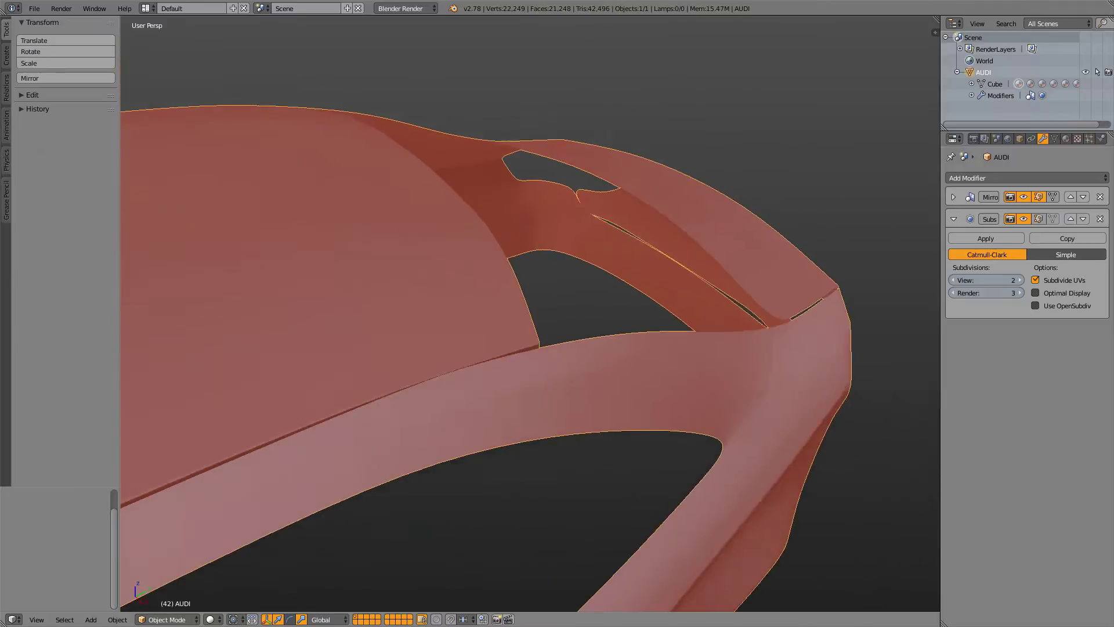
{"action": "middle_click_drag", "start_coordinate": [609, 371], "coordinate": [557, 325]}
{"action": "scroll", "coordinate": [497, 307], "scroll_direction": "down", "scroll_amount": 2}
{"action": "middle_click_drag", "start_coordinate": [482, 293], "coordinate": [441, 319]}
{"action": "key", "text": "Tab"}
{"action": "key", "text": "Tab"}
{"action": "key", "text": "Tab"}
{"action": "key", "text": "Tab"}
{"action": "key", "text": "Tab"}
{"action": "middle_click_drag", "start_coordinate": [557, 313], "coordinate": [426, 325]}
{"action": "scroll", "coordinate": [465, 319], "scroll_direction": "down", "scroll_amount": 2}
{"action": "key", "text": "Tab"}
{"action": "middle_click_drag", "start_coordinate": [226, 116], "coordinate": [325, 70]}
- Deselect the body and compare its whole side profile with the blueprint in the right orthographic view, shaded and in wireframe
{"action": "key", "text": "a"}
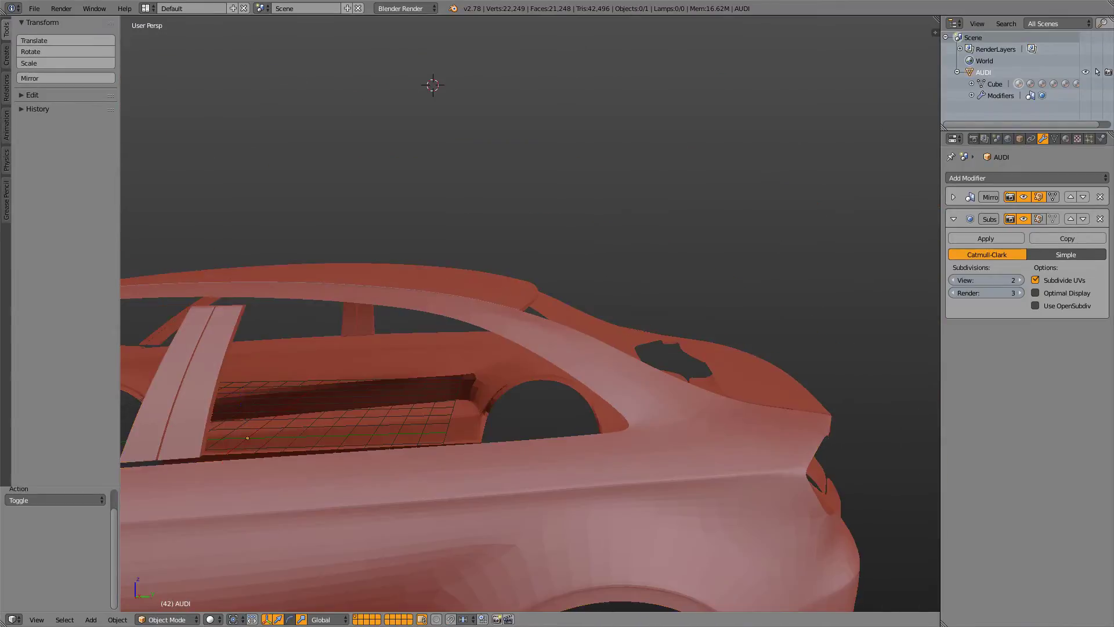
{"action": "middle_click_drag", "start_coordinate": [430, 87], "coordinate": [420, 107]}
{"action": "scroll", "coordinate": [361, 159], "scroll_direction": "down", "scroll_amount": 5}
{"action": "scroll", "coordinate": [530, 313], "scroll_direction": "up", "scroll_amount": 4}
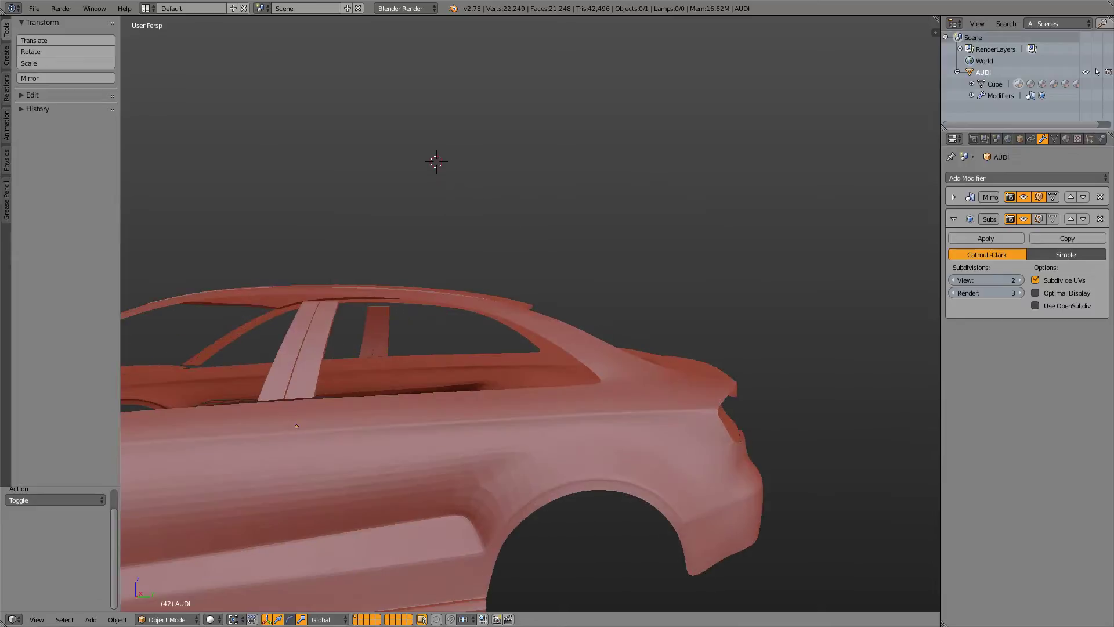
{"action": "scroll", "coordinate": [529, 313], "scroll_direction": "down", "scroll_amount": 4}
{"action": "middle_click_drag", "start_coordinate": [429, 336], "coordinate": [633, 336], "text": "shift"}
{"action": "scroll", "coordinate": [639, 309], "scroll_direction": "down", "scroll_amount": 4}
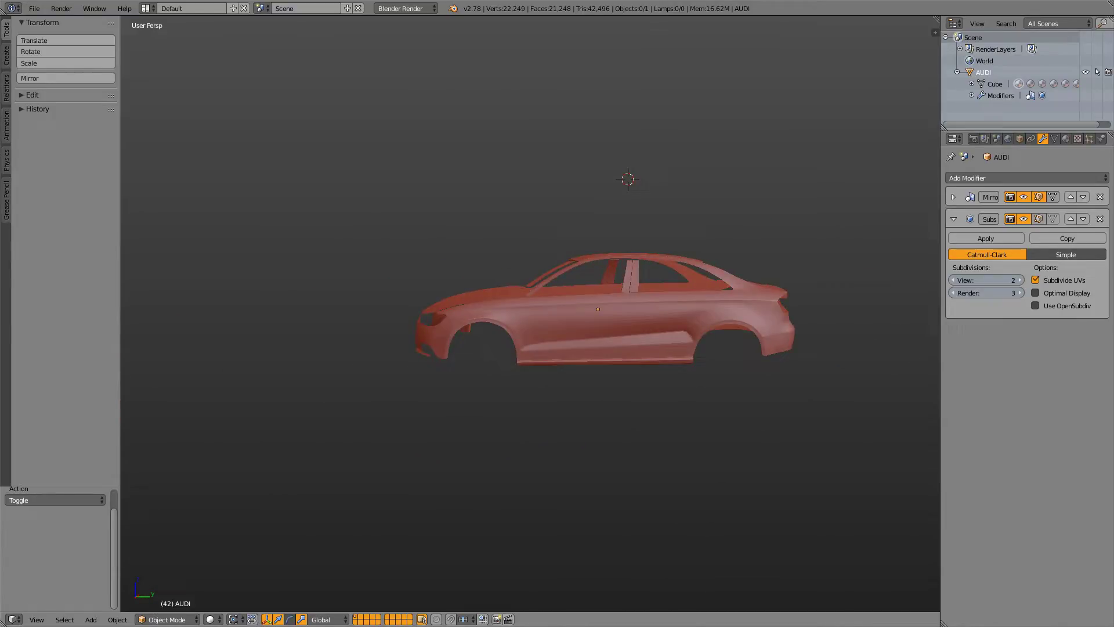
{"action": "key", "text": "KP_3"}
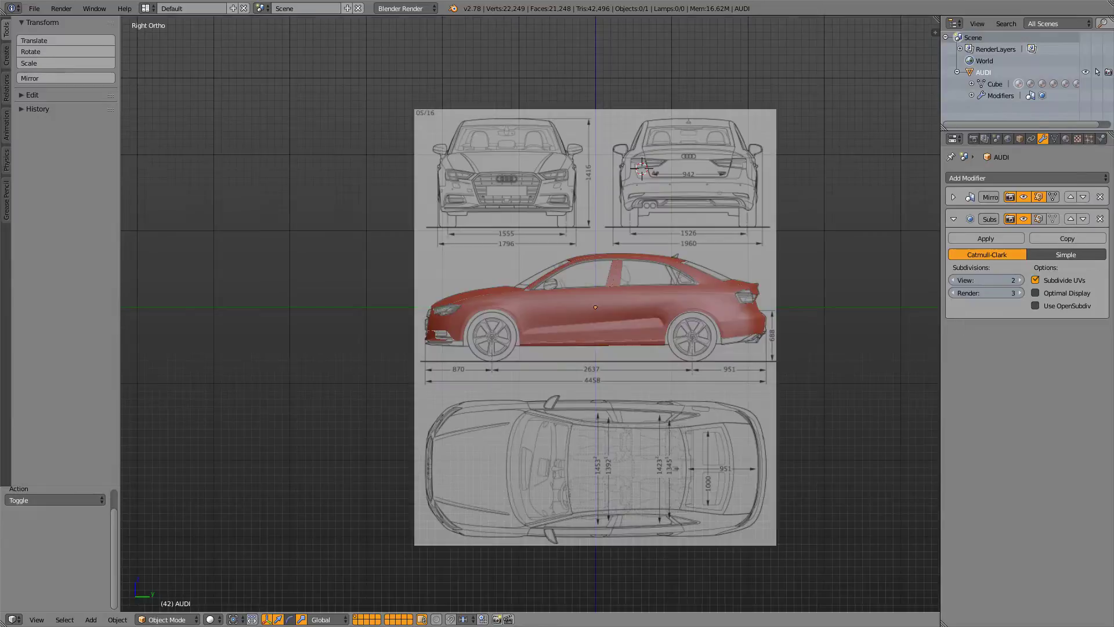
{"action": "key", "text": "KP_5"}
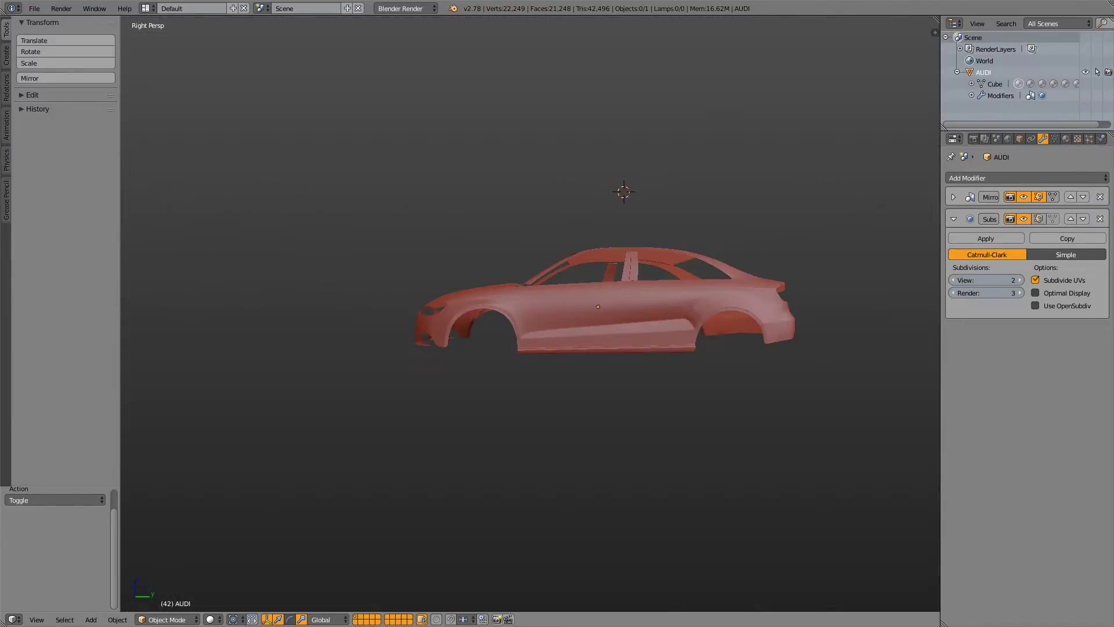
{"action": "key", "text": "KP_5"}
{"action": "key", "text": "z"}
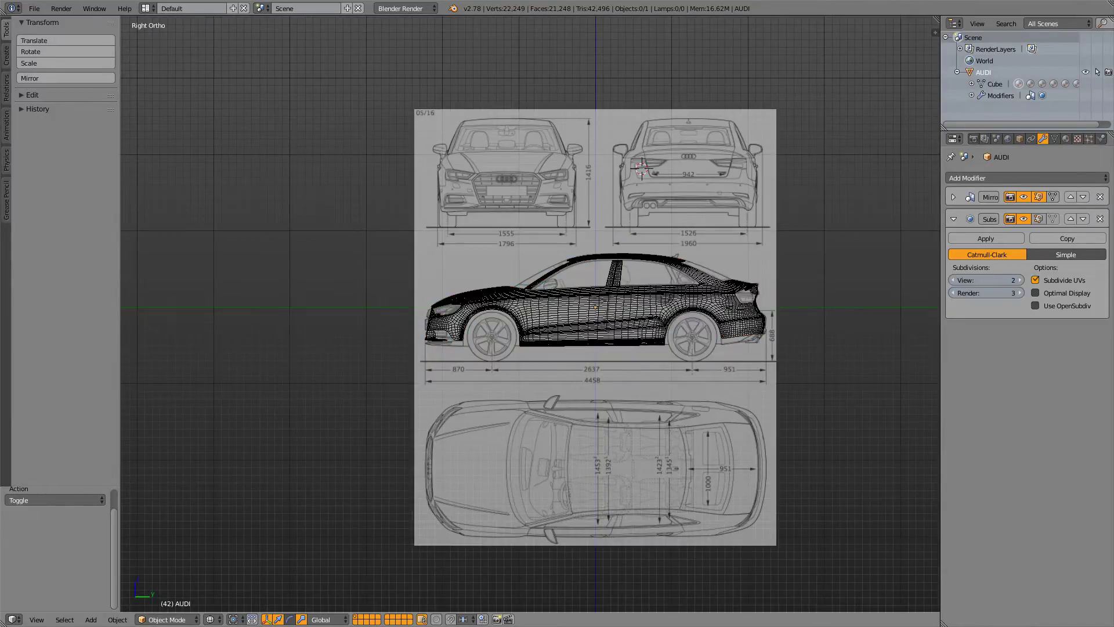
{"action": "key", "text": "z"}
- Examine the Edit Mode mesh behind the front wheel arch where the lower door crease meets the arch edge
{"action": "key", "text": "Tab"}
{"action": "scroll", "coordinate": [530, 314], "scroll_direction": "down", "scroll_amount": 9}
{"action": "scroll", "coordinate": [530, 314], "scroll_direction": "up", "scroll_amount": 16}
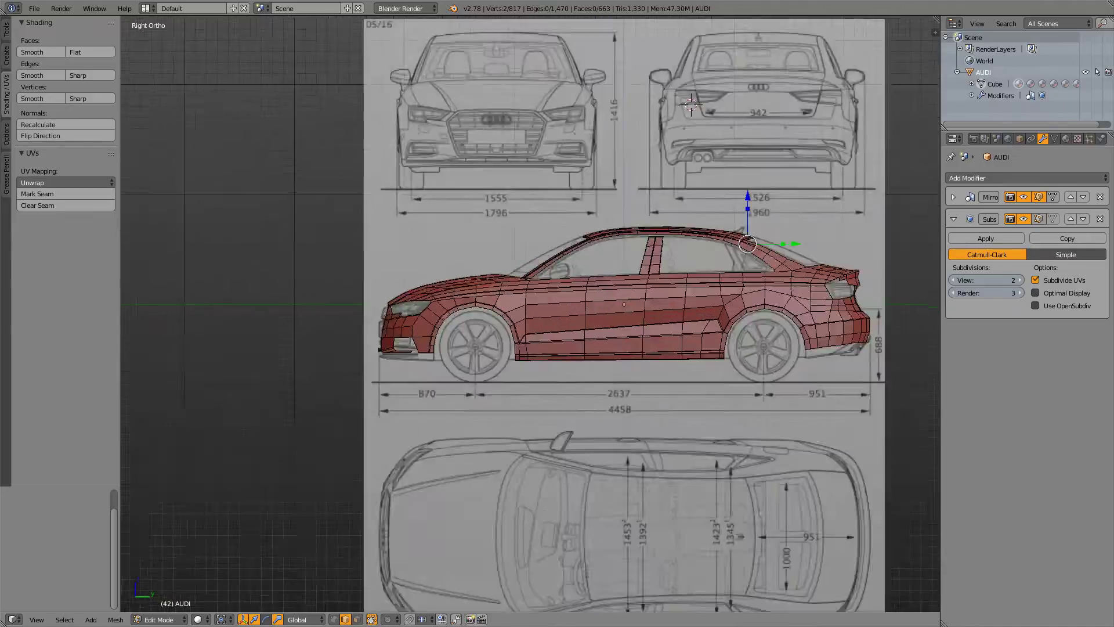
{"action": "scroll", "coordinate": [493, 378], "scroll_direction": "up", "scroll_amount": 10}
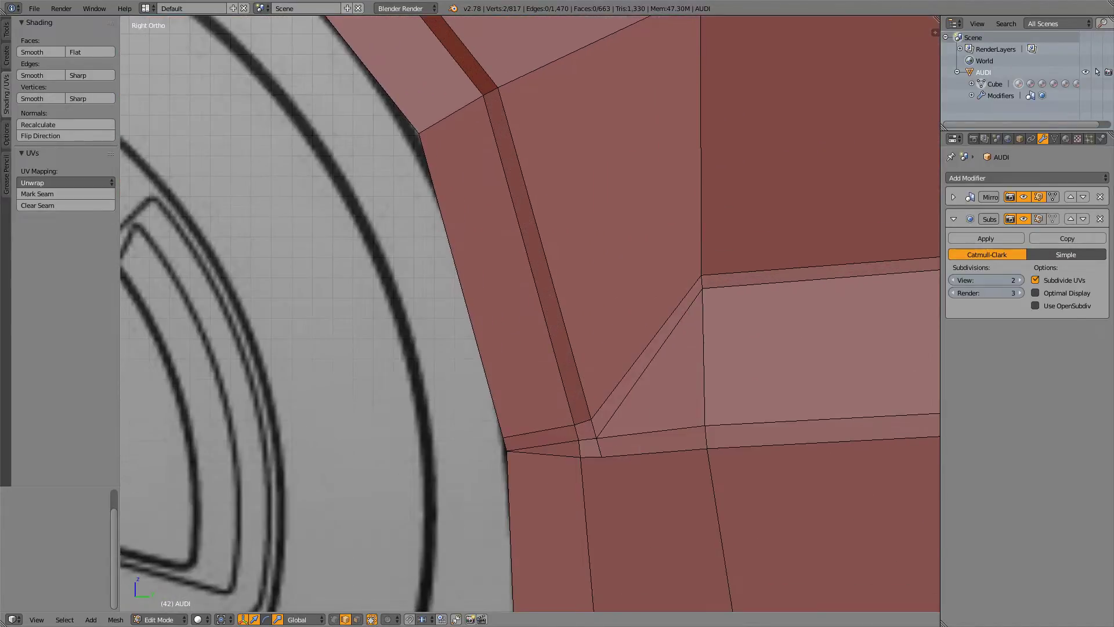
{"action": "scroll", "coordinate": [530, 313], "scroll_direction": "down", "scroll_amount": 5}
{"action": "scroll", "coordinate": [530, 313], "scroll_direction": "up", "scroll_amount": 5}
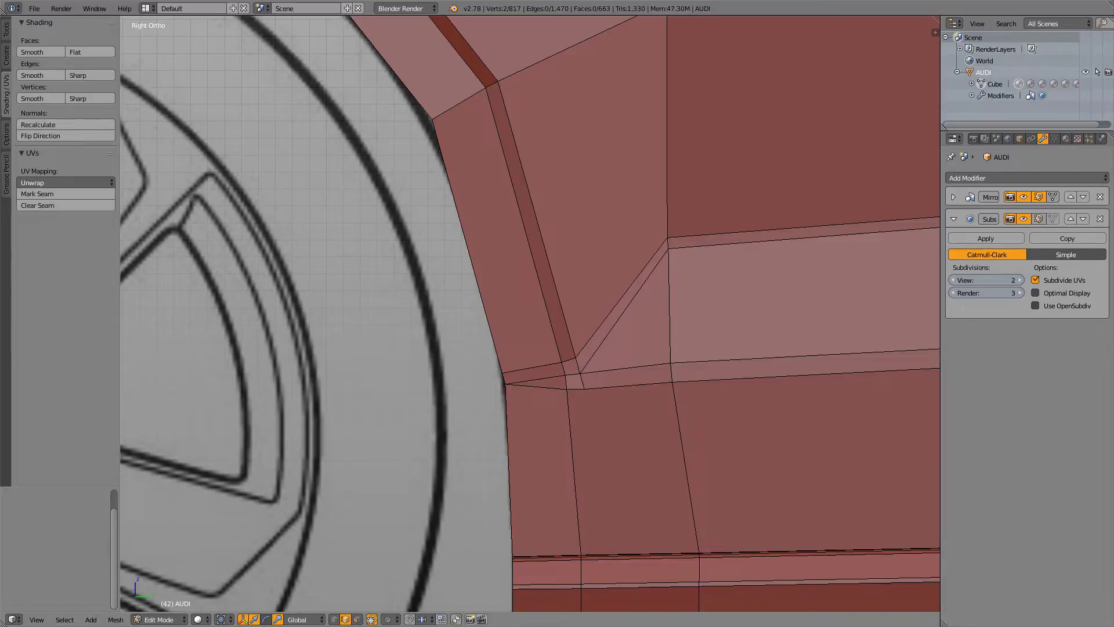
{"action": "scroll", "coordinate": [530, 313], "scroll_direction": "down", "scroll_amount": 6}
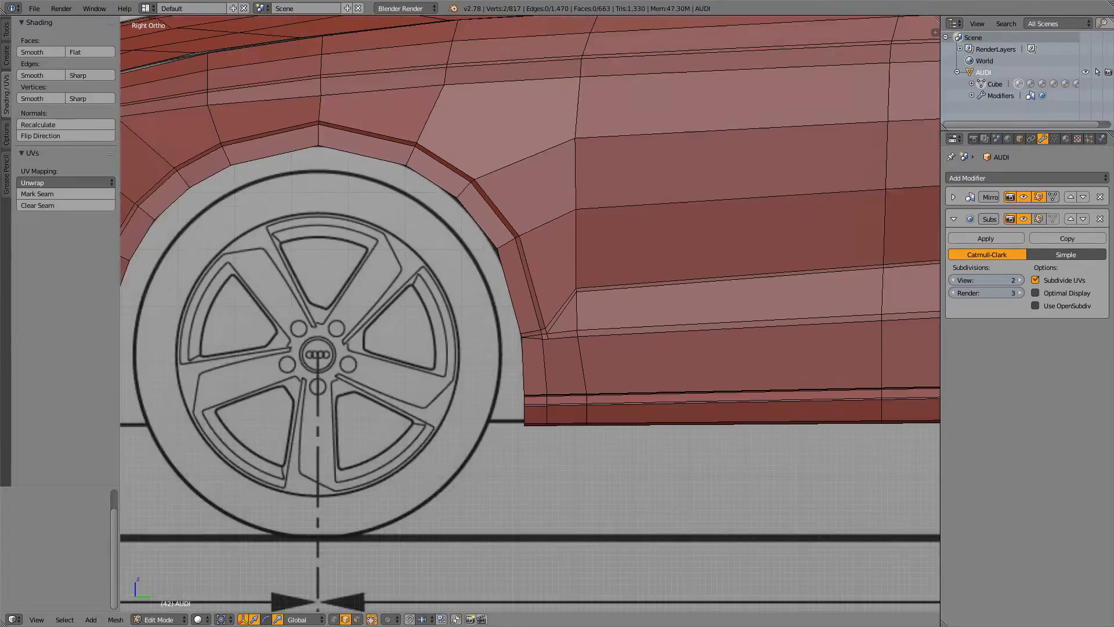
{"action": "scroll", "coordinate": [530, 313], "scroll_direction": "up", "scroll_amount": 6}
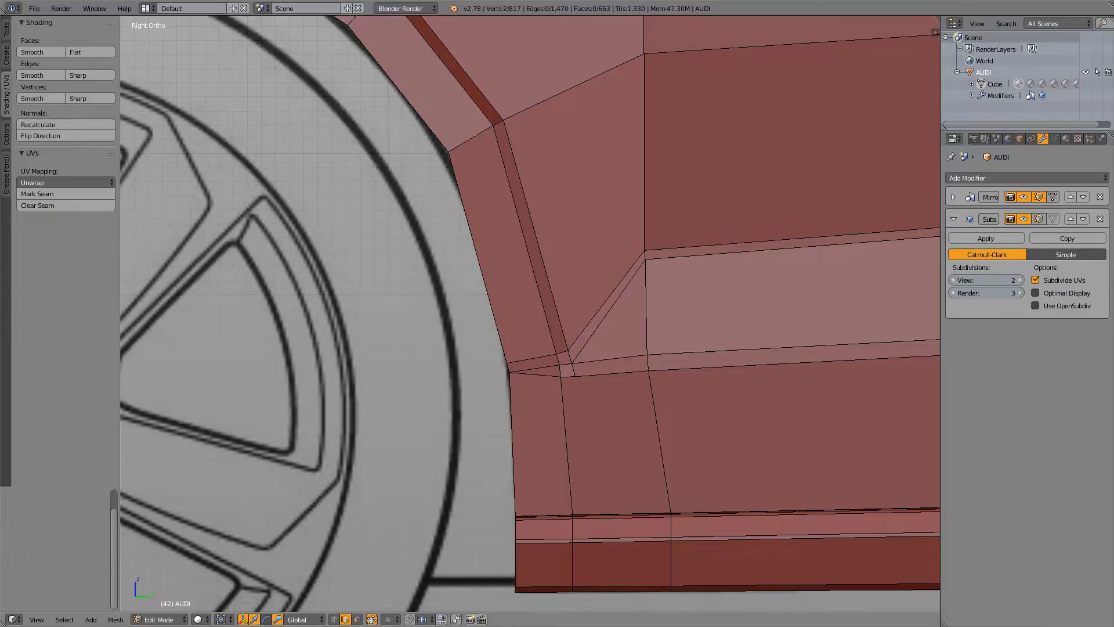
{"action": "scroll", "coordinate": [608, 340], "scroll_direction": "up", "scroll_amount": 3}
{"action": "middle_click_drag", "start_coordinate": [540, 325], "coordinate": [489, 347], "text": "shift"}
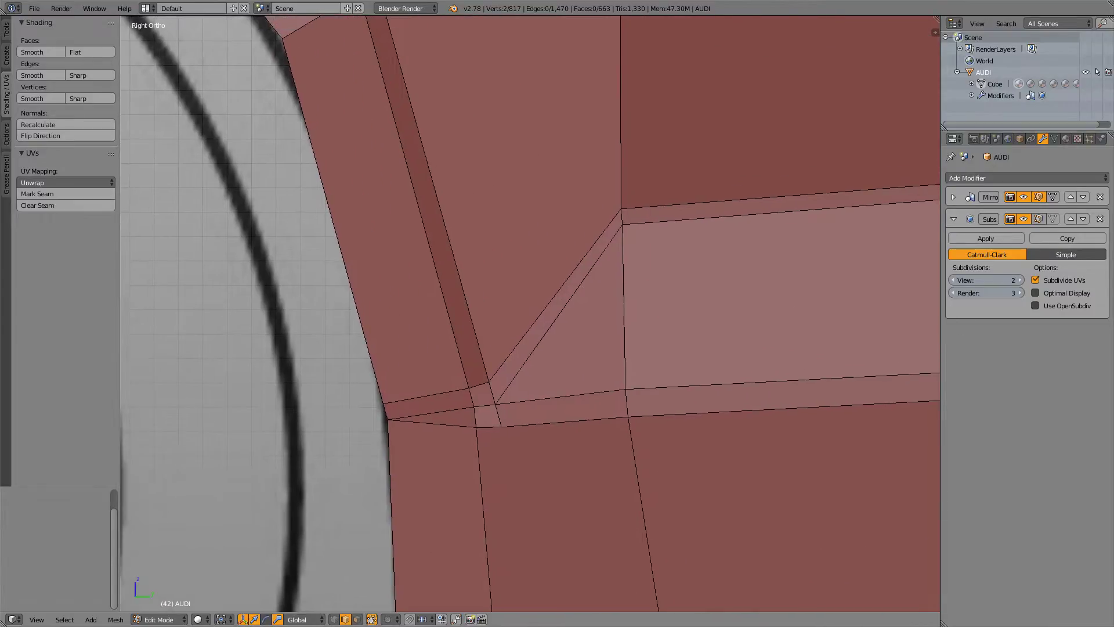
- Examine the end of the lower door crease ahead of the rear wheel arch, both as mesh and smoothed
{"action": "scroll", "coordinate": [531, 313], "scroll_direction": "down", "scroll_amount": 10}
{"action": "middle_click_drag", "start_coordinate": [697, 319], "coordinate": [340, 340], "text": "shift"}
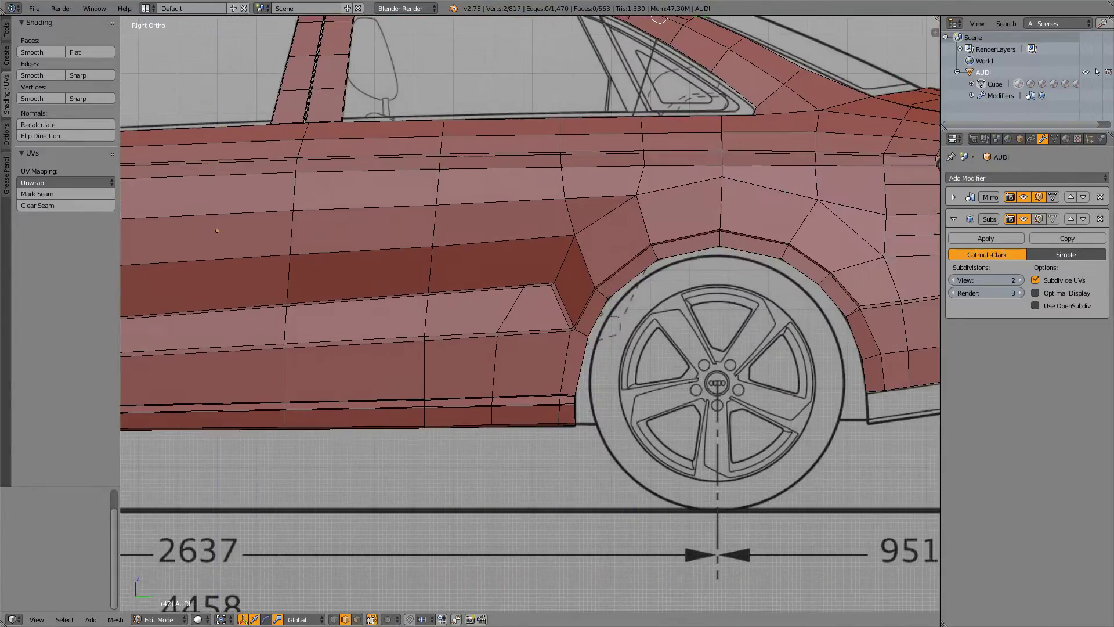
{"action": "scroll", "coordinate": [530, 314], "scroll_direction": "up", "scroll_amount": 4}
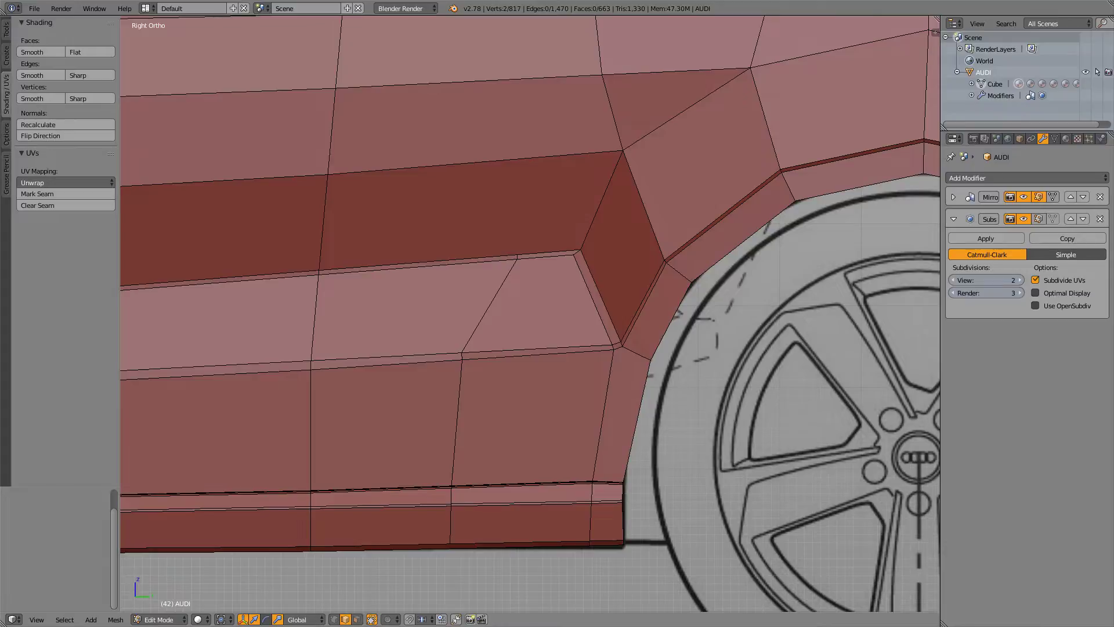
{"action": "scroll", "coordinate": [535, 320], "scroll_direction": "down", "scroll_amount": 8}
{"action": "scroll", "coordinate": [535, 320], "scroll_direction": "up", "scroll_amount": 9}
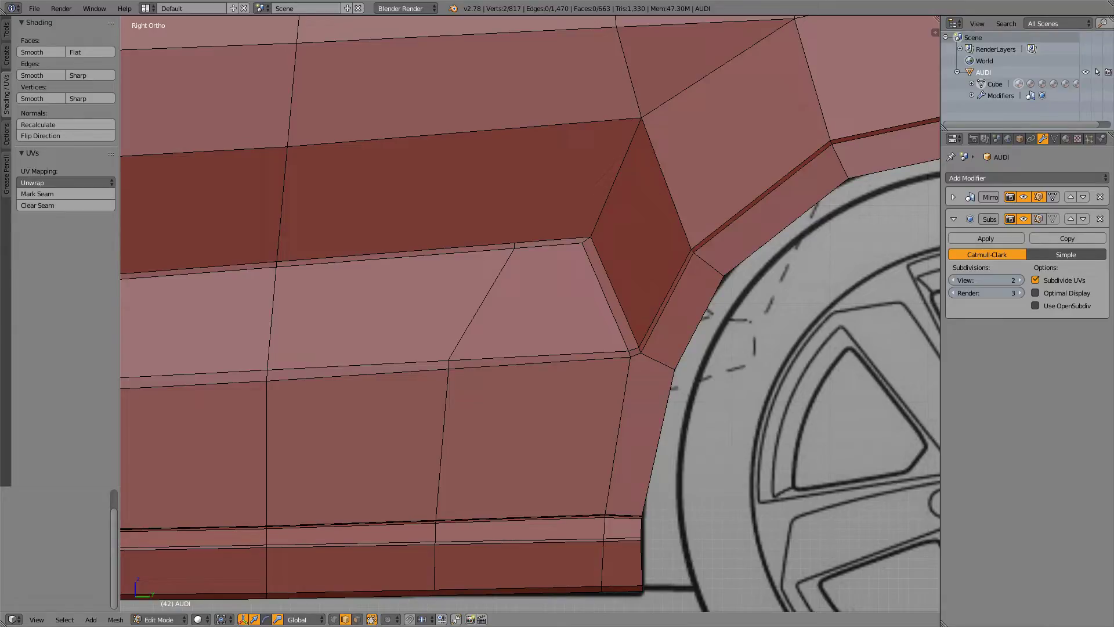
{"action": "middle_click_drag", "start_coordinate": [535, 320], "coordinate": [501, 317], "text": "shift"}
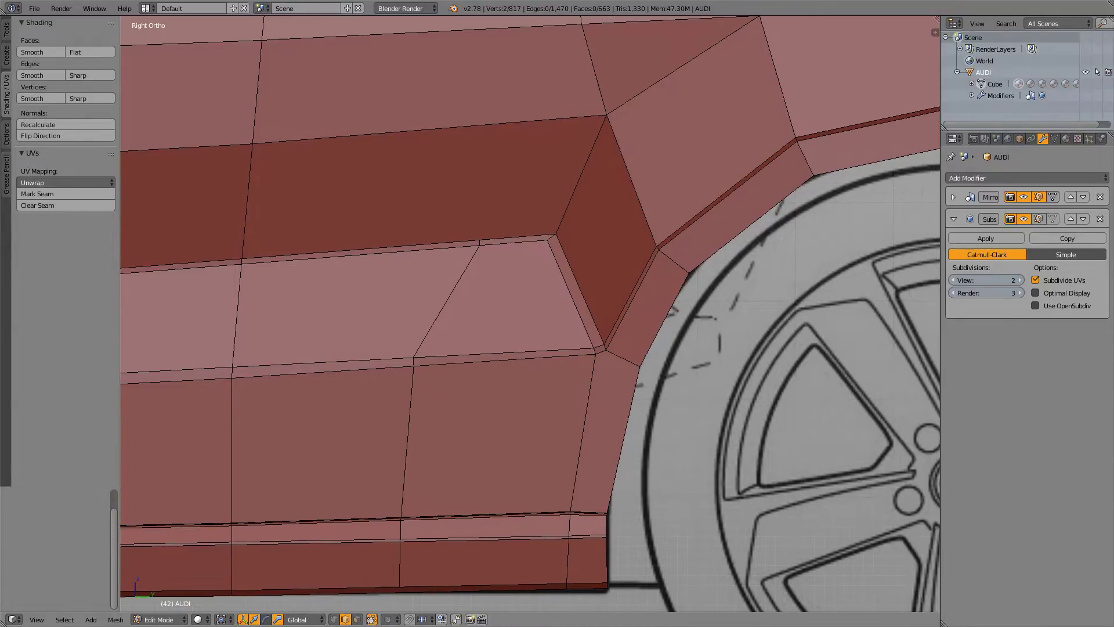
{"action": "key", "text": "Tab"}
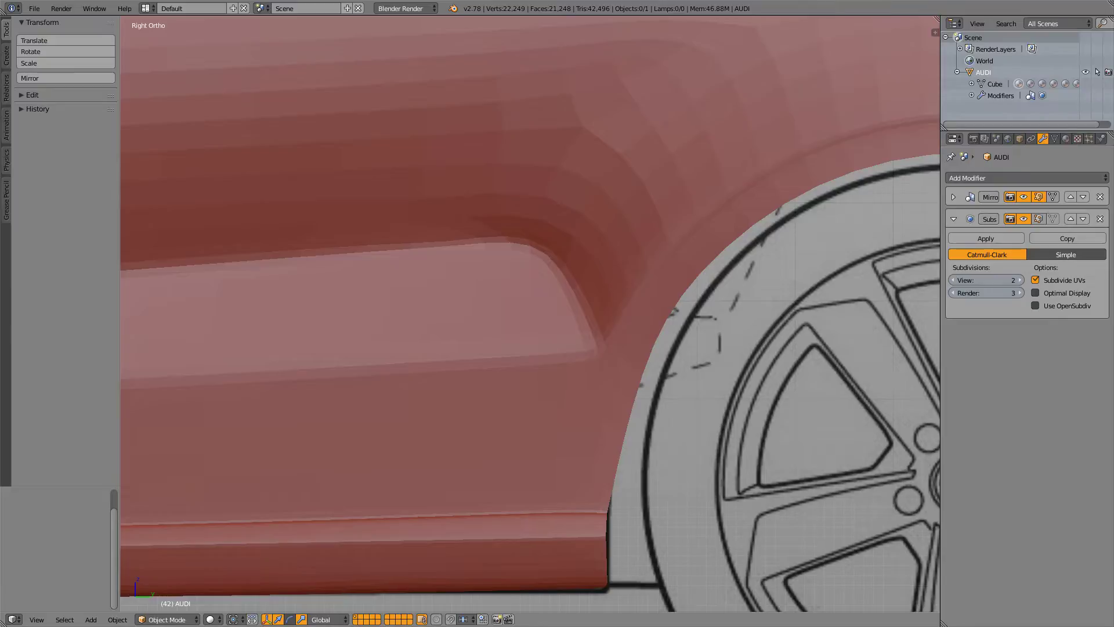
{"action": "key", "text": "Tab"}
{"action": "scroll", "coordinate": [530, 314], "scroll_direction": "up", "scroll_amount": 3}
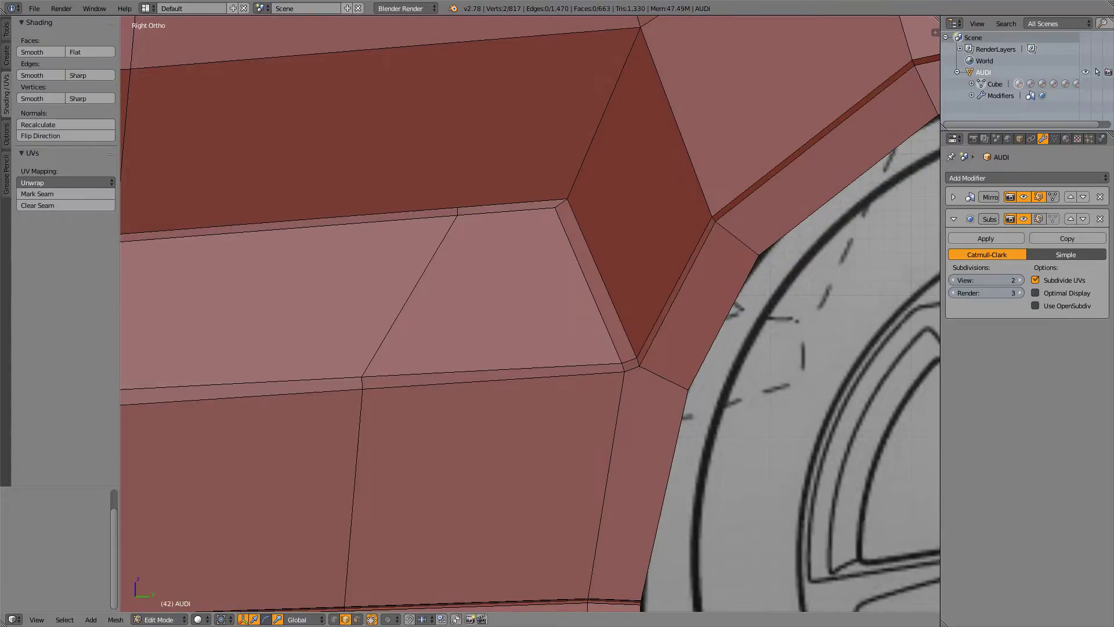
- Knife-cut from the inner rear wheel arch vertex at the lower door crease's end down to the sill's upper vertex
{"action": "key", "text": "ctrl+Tab"}
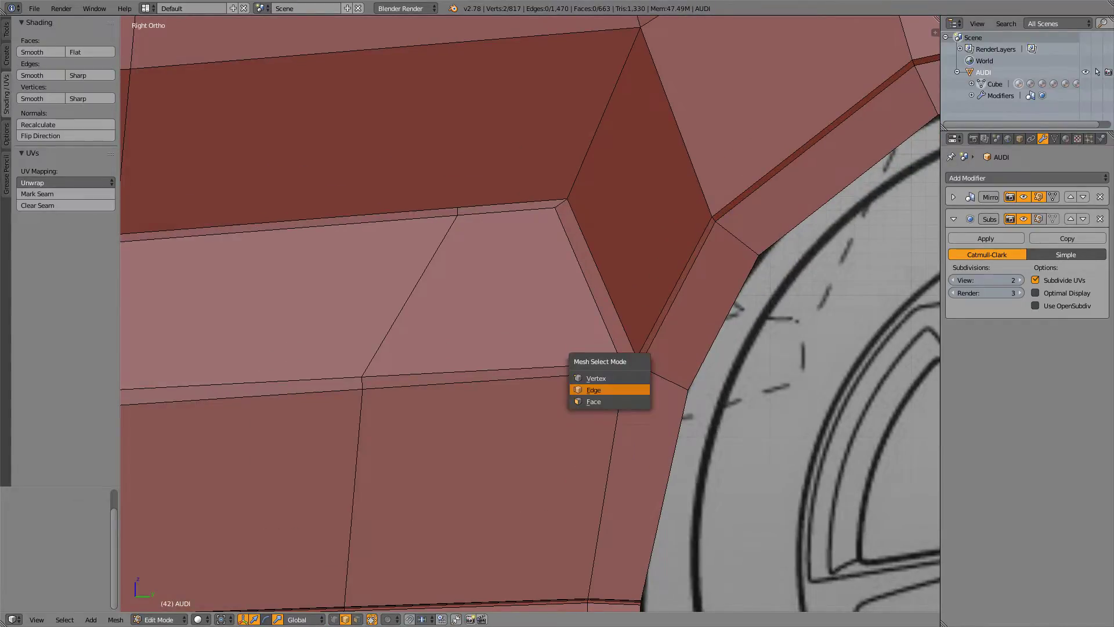
{"action": "left_click", "coordinate": [642, 379]}
{"action": "key", "text": "k"}
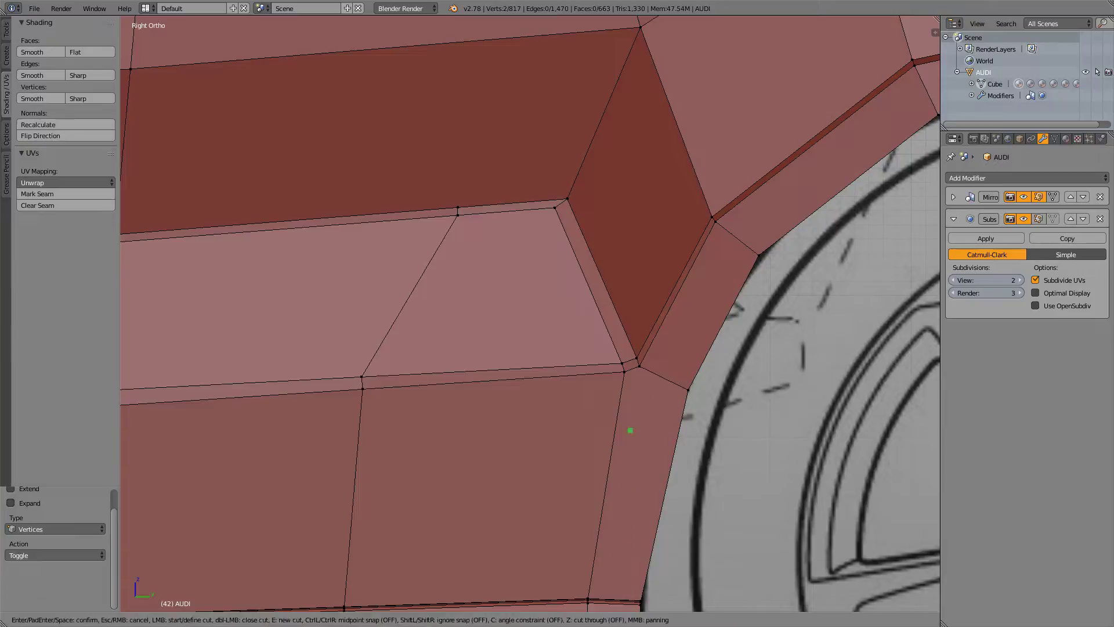
{"action": "middle_click_drag", "start_coordinate": [637, 415], "coordinate": [724, 296], "text": "shift"}
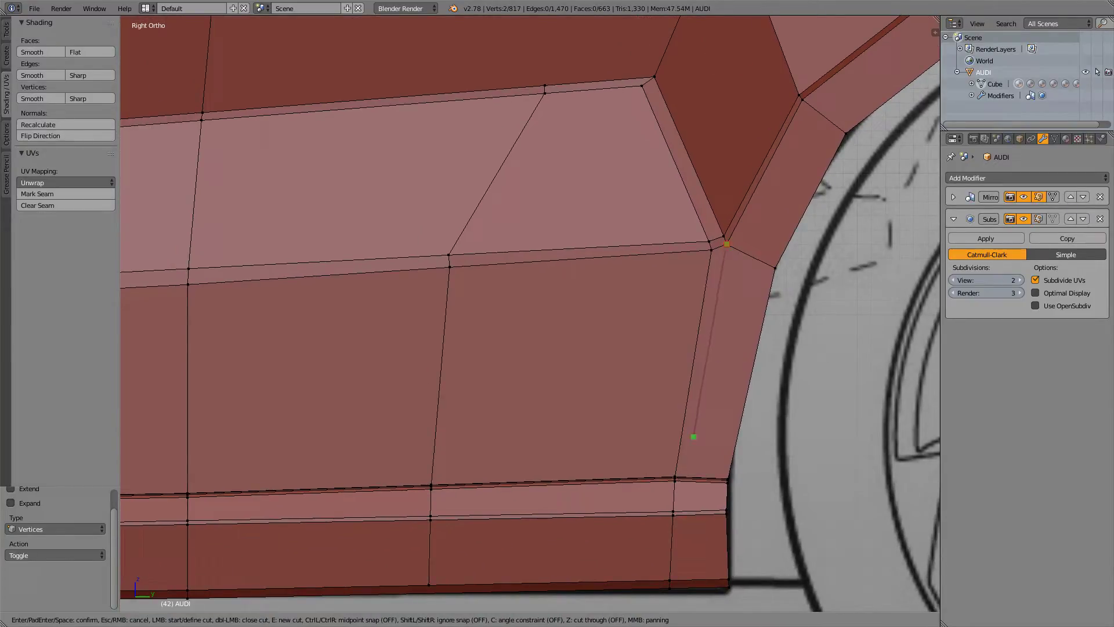
{"action": "left_click", "coordinate": [727, 244]}
{"action": "left_click", "coordinate": [676, 471]}
{"action": "key", "text": "Return"}
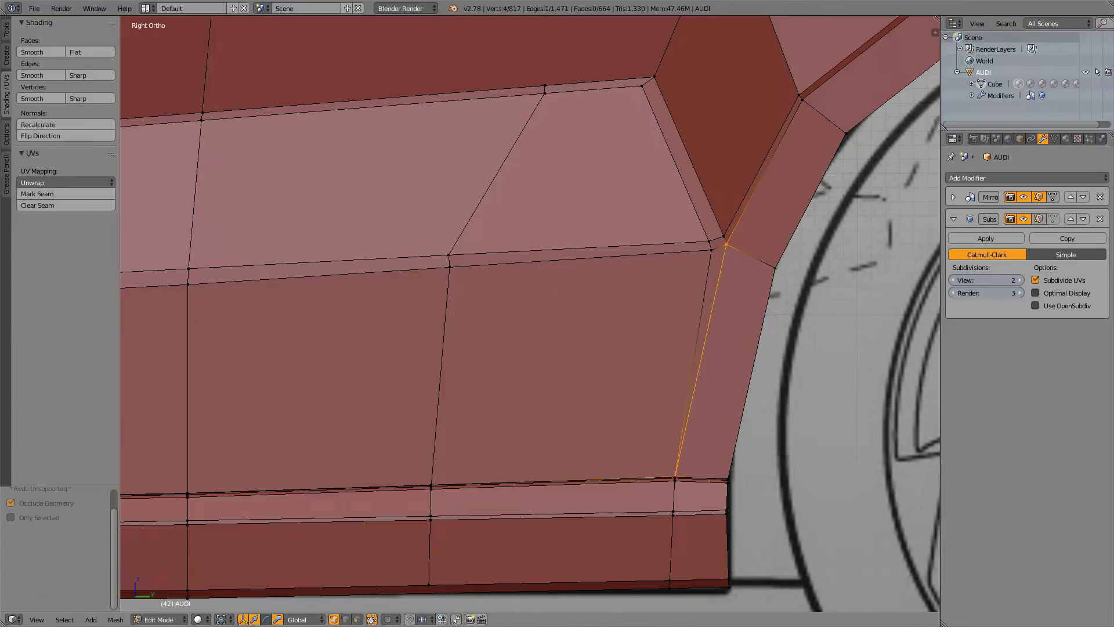
- Dissolve the old edge beside the new cut between the lower door crease and the sill, ahead of the rear wheel
{"action": "key", "text": "ctrl+Tab"}
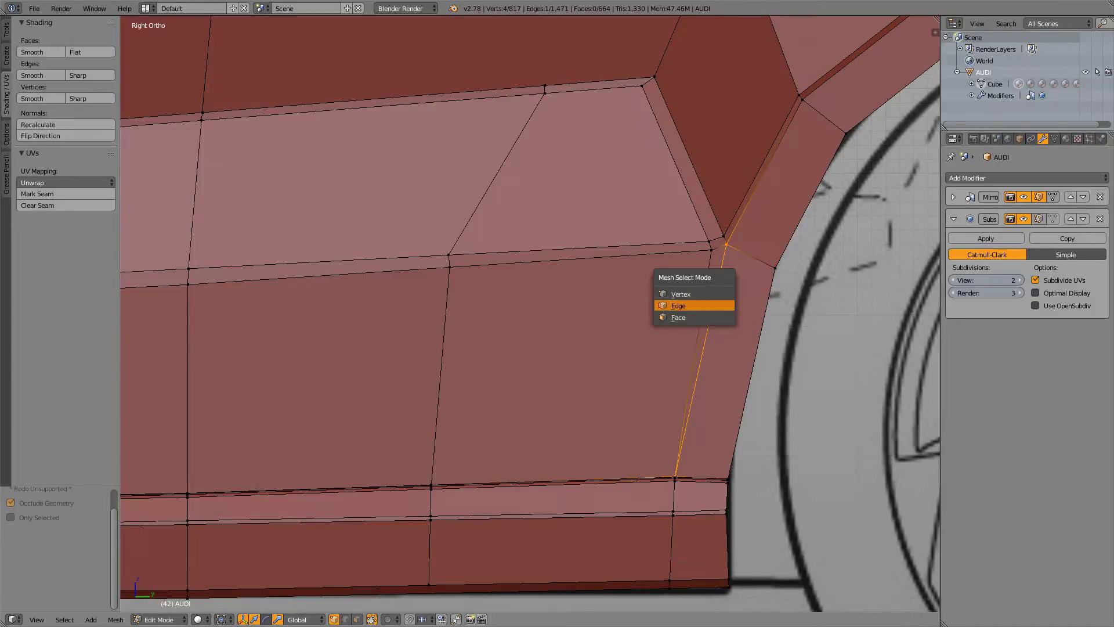
{"action": "key", "text": "Return"}
{"action": "right_click", "coordinate": [697, 342]}
{"action": "key", "text": "x"}
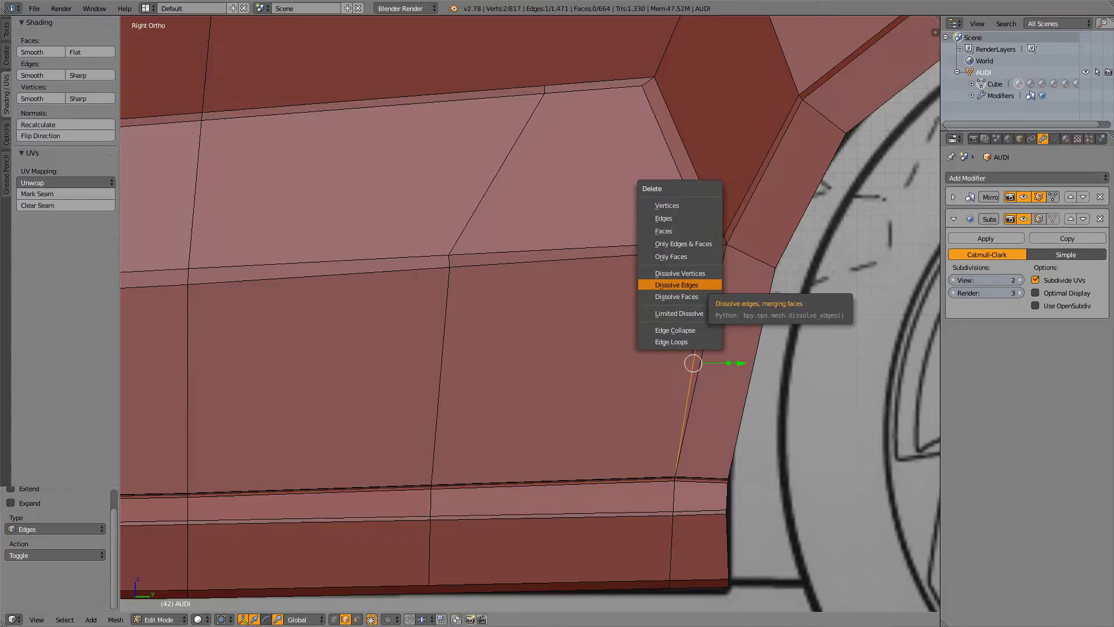
{"action": "left_click", "coordinate": [676, 284]}
- Inspect the smoothed lower door crease and sill ahead of the rear wheel arch in Object Mode from an angled side view
{"action": "scroll", "coordinate": [677, 285], "scroll_direction": "down", "scroll_amount": 5}
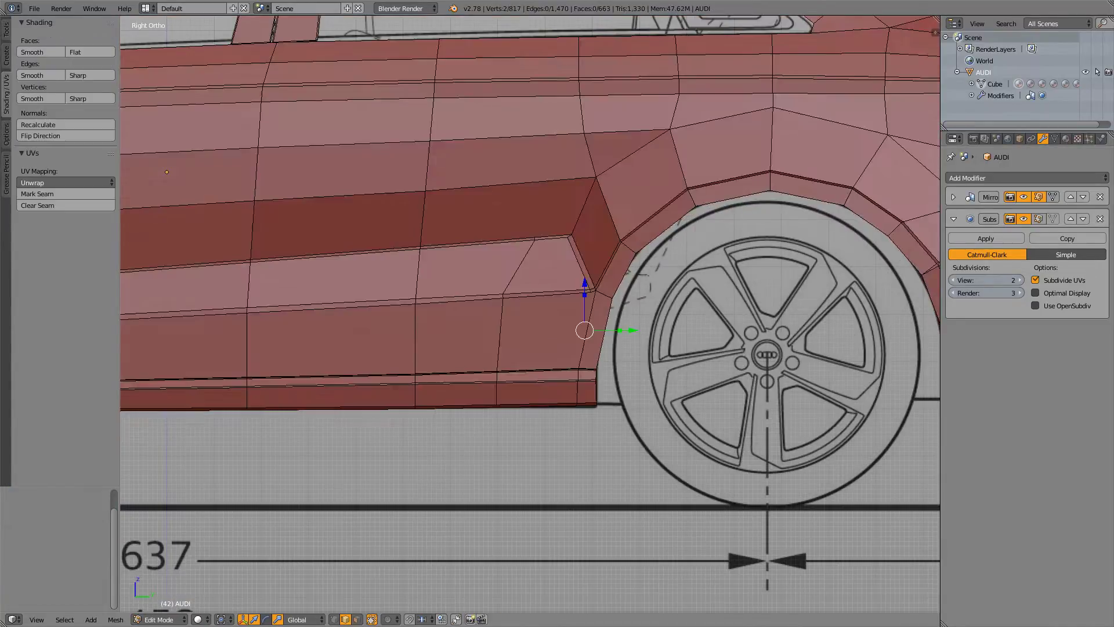
{"action": "middle_click_drag", "start_coordinate": [676, 284], "coordinate": [694, 287]}
{"action": "scroll", "coordinate": [677, 284], "scroll_direction": "down", "scroll_amount": 6}
{"action": "key", "text": "Tab"}
{"action": "scroll", "coordinate": [694, 287], "scroll_direction": "up", "scroll_amount": 5}
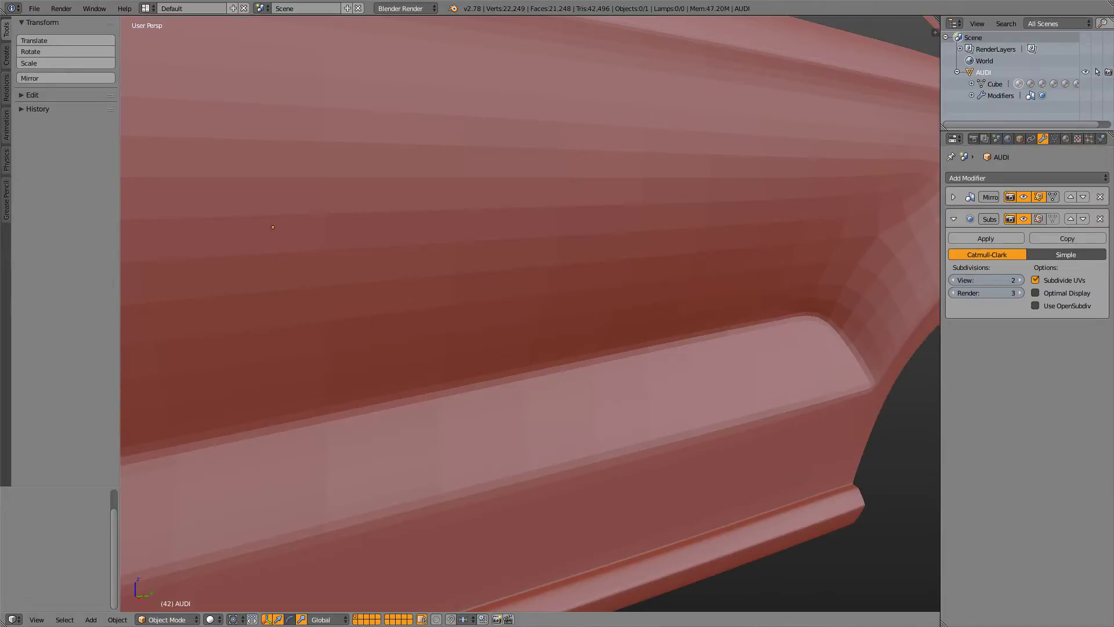
{"action": "scroll", "coordinate": [529, 313], "scroll_direction": "down", "scroll_amount": 4}
{"action": "key", "text": "Tab"}
{"action": "key", "text": "Tab"}
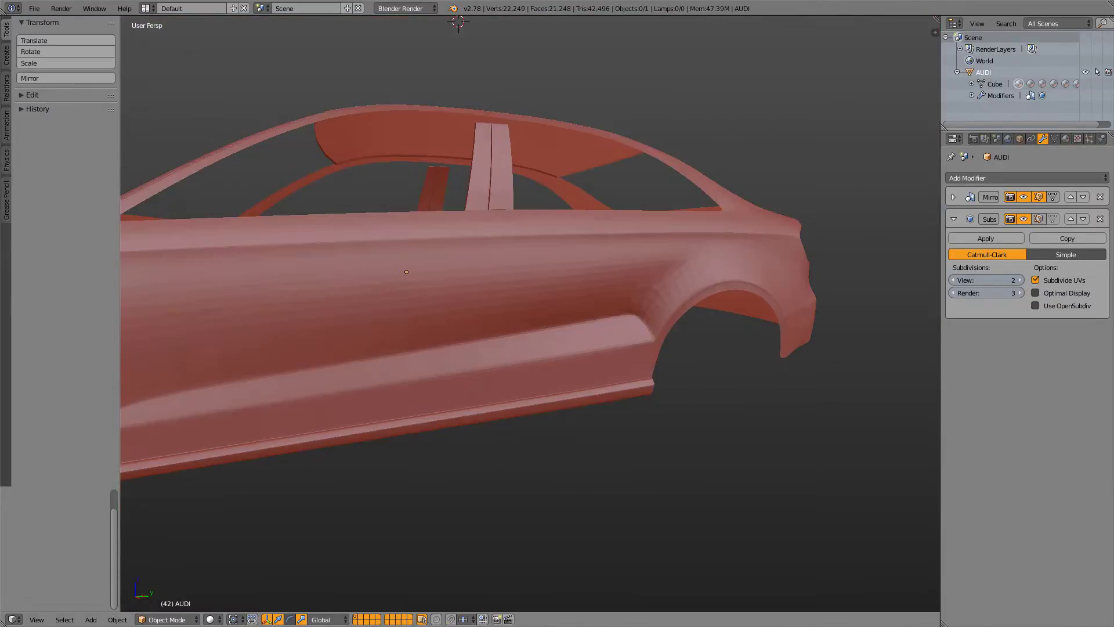
- Examine the rear end of the lower door crease and sill by the rear wheel arch, both as mesh and smoothed
{"action": "key", "text": "Tab"}
{"action": "middle_click_drag", "start_coordinate": [530, 313], "coordinate": [585, 317]}
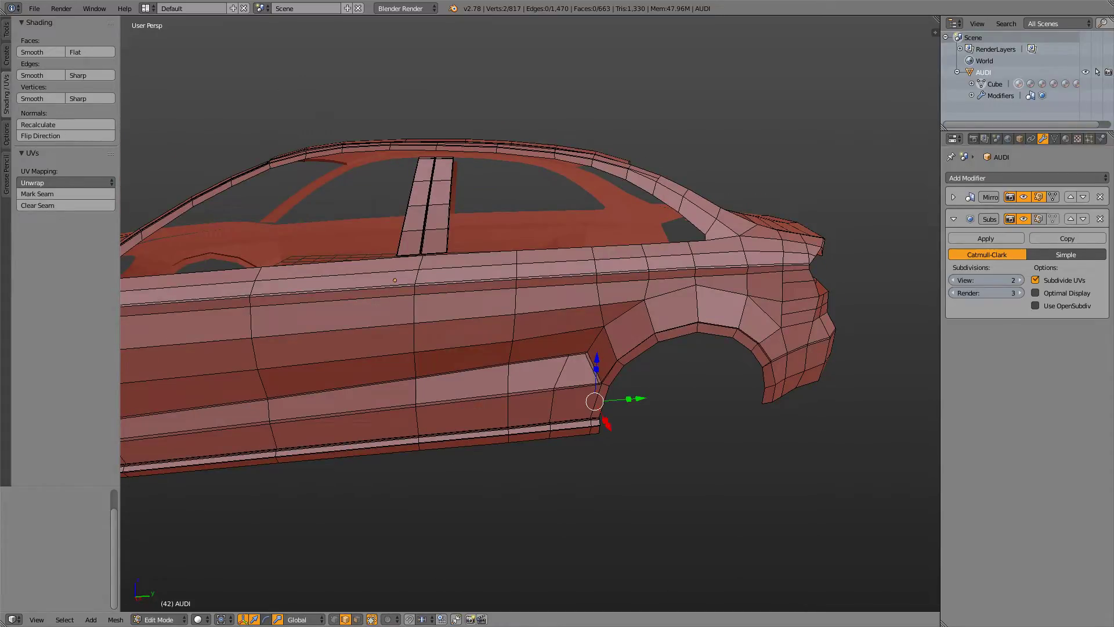
{"action": "key", "text": "Tab"}
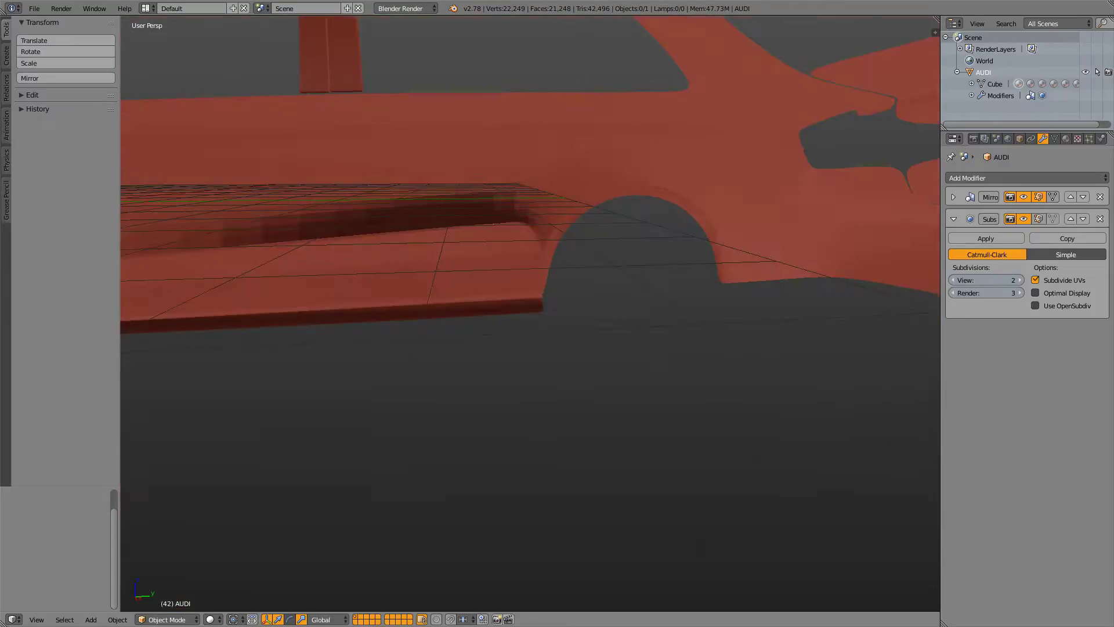
{"action": "key", "text": "Tab"}
{"action": "scroll", "coordinate": [522, 348], "scroll_direction": "up", "scroll_amount": 2}
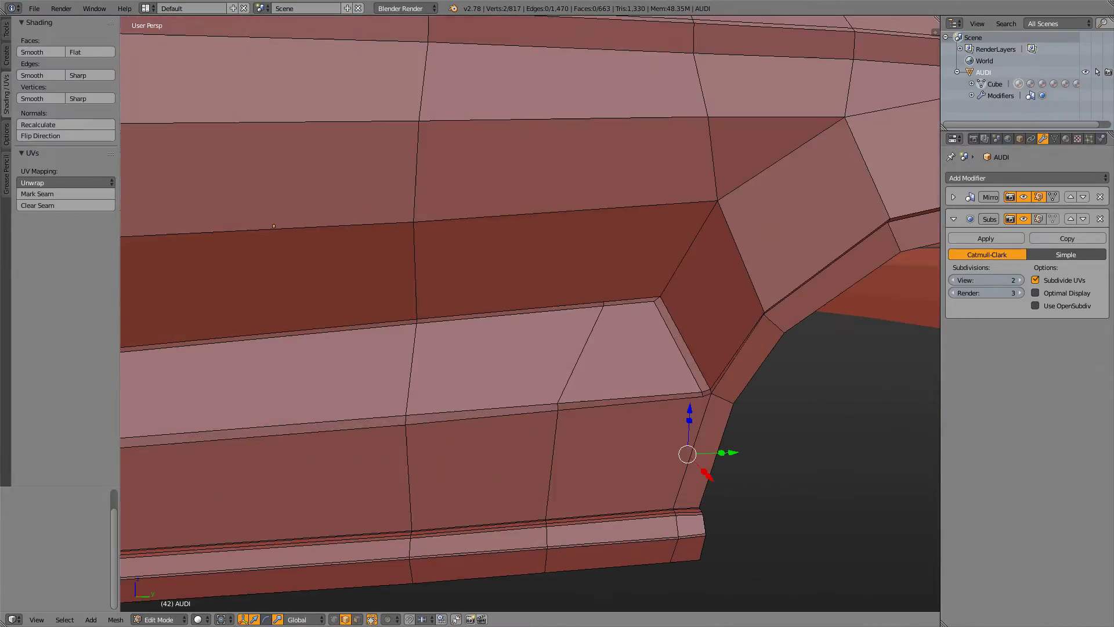
{"action": "scroll", "coordinate": [429, 239], "scroll_direction": "up", "scroll_amount": 3}
{"action": "middle_click_drag", "start_coordinate": [638, 406], "coordinate": [543, 370], "text": "shift"}
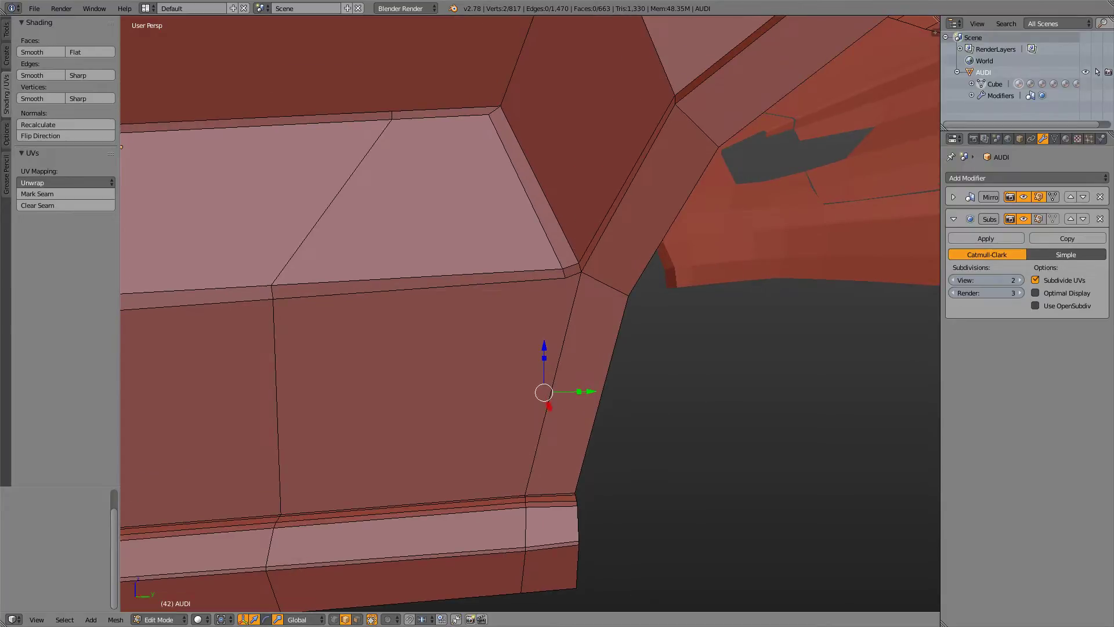
{"action": "scroll", "coordinate": [530, 314], "scroll_direction": "down", "scroll_amount": 6}
{"action": "scroll", "coordinate": [531, 313], "scroll_direction": "up", "scroll_amount": 6}
{"action": "scroll", "coordinate": [531, 314], "scroll_direction": "down", "scroll_amount": 8}
{"action": "key", "text": "Tab"}
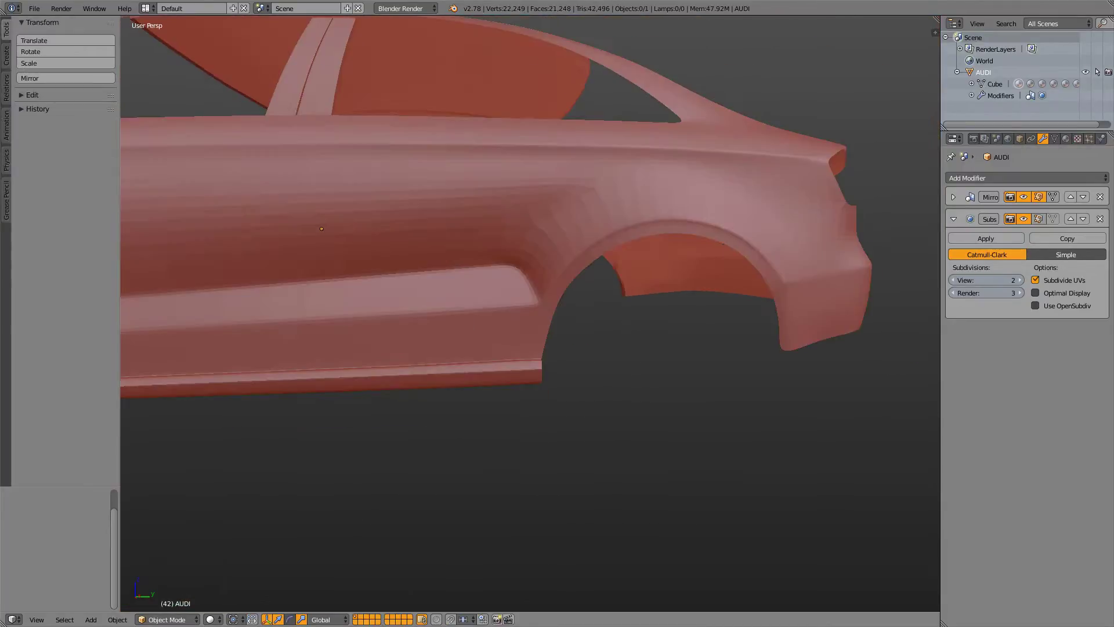
{"action": "key", "text": "Tab"}
{"action": "middle_click_drag", "start_coordinate": [522, 322], "coordinate": [641, 350], "text": "shift"}
{"action": "middle_click_drag", "start_coordinate": [523, 331], "coordinate": [647, 232], "text": "shift"}
{"action": "scroll", "coordinate": [673, 295], "scroll_direction": "up", "scroll_amount": 4}
- Examine the front end of the lower door crease behind the front wheel arch in the right orthographic view
{"action": "key", "text": "KP_3"}
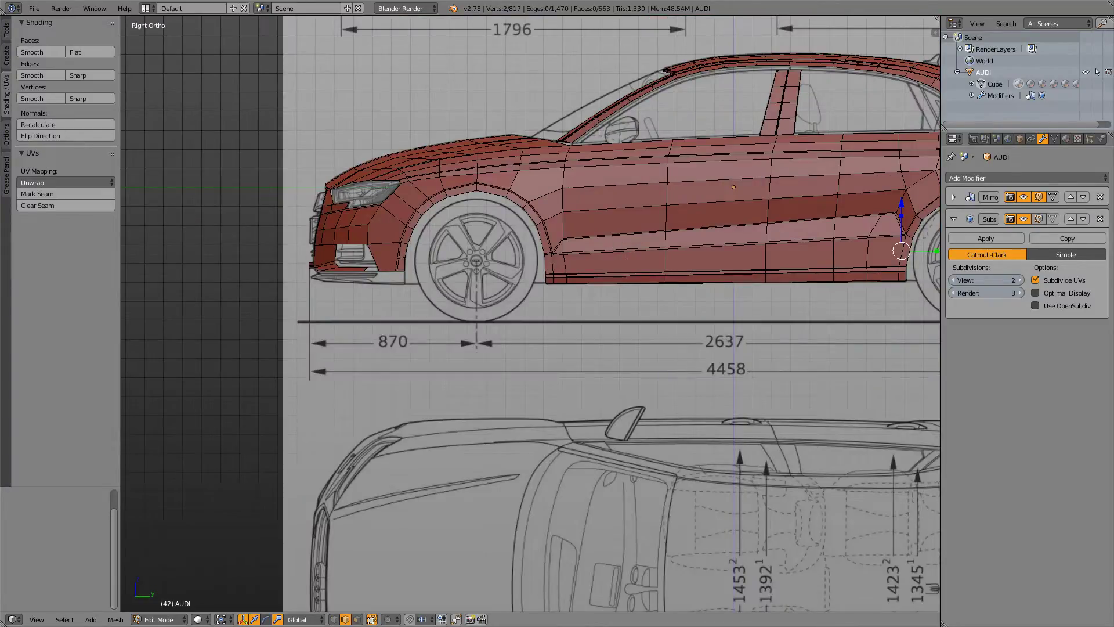
{"action": "scroll", "coordinate": [551, 240], "scroll_direction": "up", "scroll_amount": 10}
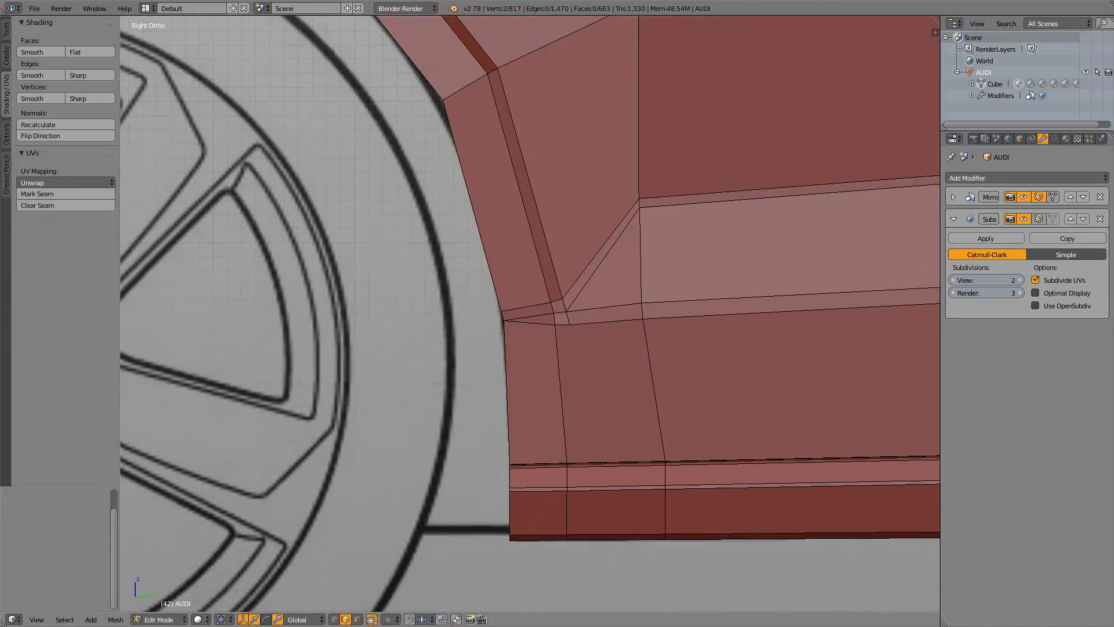
{"action": "scroll", "coordinate": [530, 313], "scroll_direction": "down", "scroll_amount": 4}
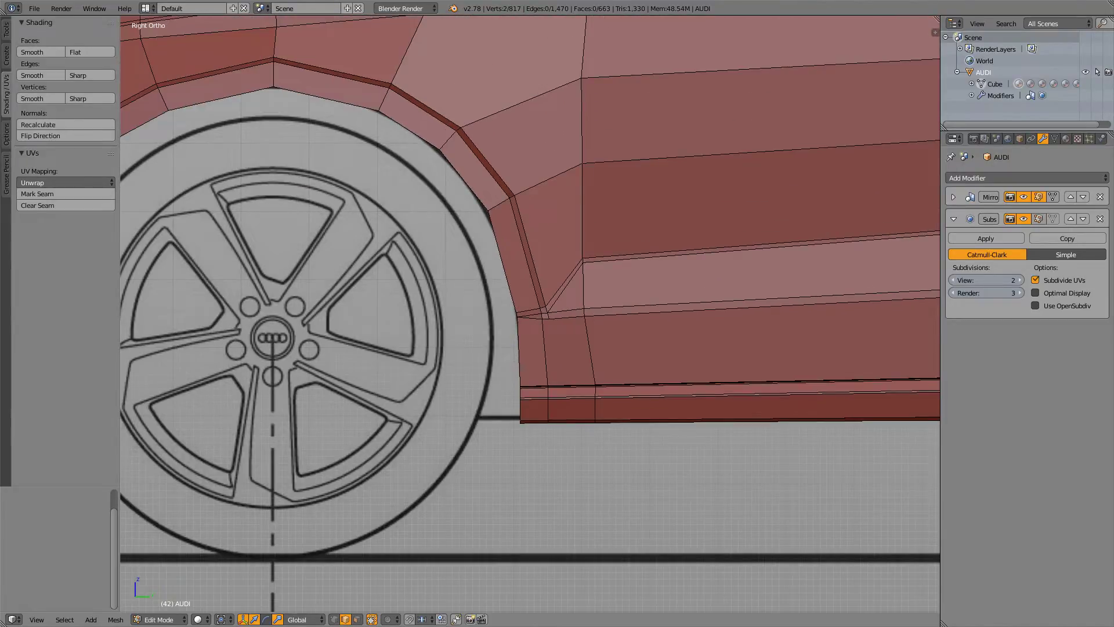
{"action": "scroll", "coordinate": [530, 313], "scroll_direction": "up", "scroll_amount": 3}
{"action": "middle_click_drag", "start_coordinate": [580, 278], "coordinate": [634, 290], "text": "shift"}
{"action": "key", "text": "Tab"}
{"action": "key", "text": "Tab"}
{"action": "scroll", "coordinate": [529, 313], "scroll_direction": "up", "scroll_amount": 5}
{"action": "scroll", "coordinate": [529, 314], "scroll_direction": "down", "scroll_amount": 1}
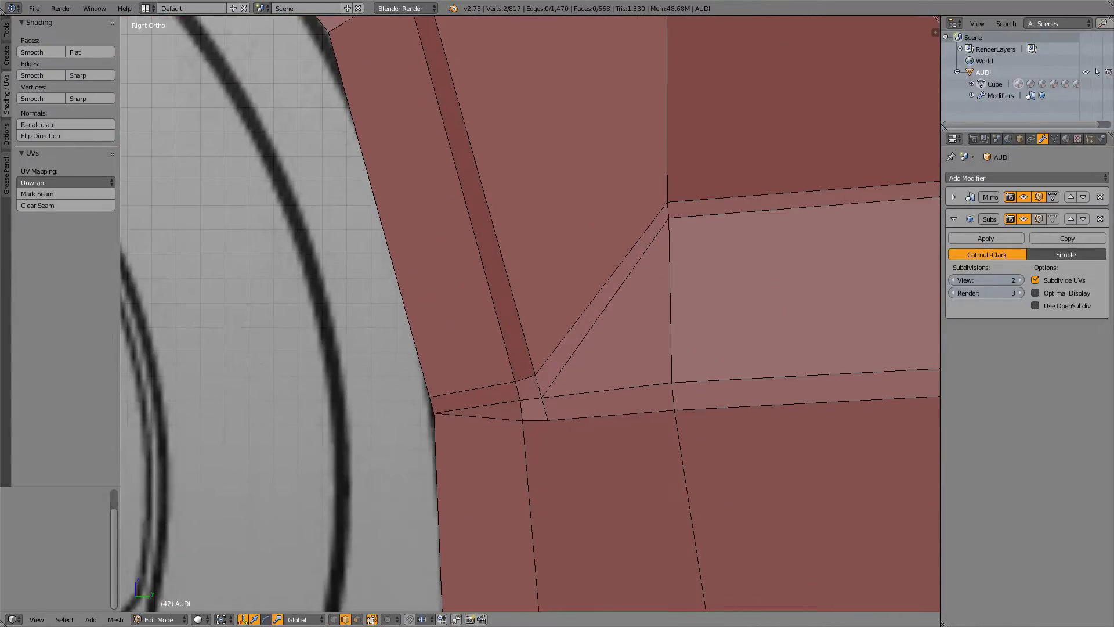
{"action": "scroll", "coordinate": [530, 313], "scroll_direction": "down", "scroll_amount": 2}
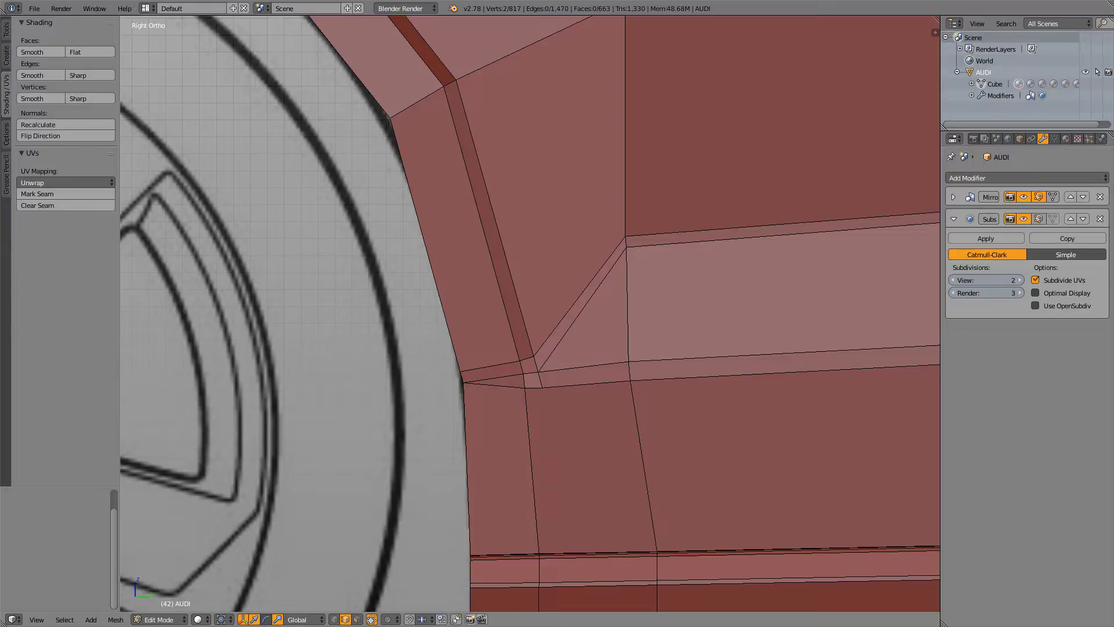
{"action": "scroll", "coordinate": [530, 313], "scroll_direction": "down", "scroll_amount": 7}
{"action": "scroll", "coordinate": [530, 314], "scroll_direction": "up", "scroll_amount": 3}
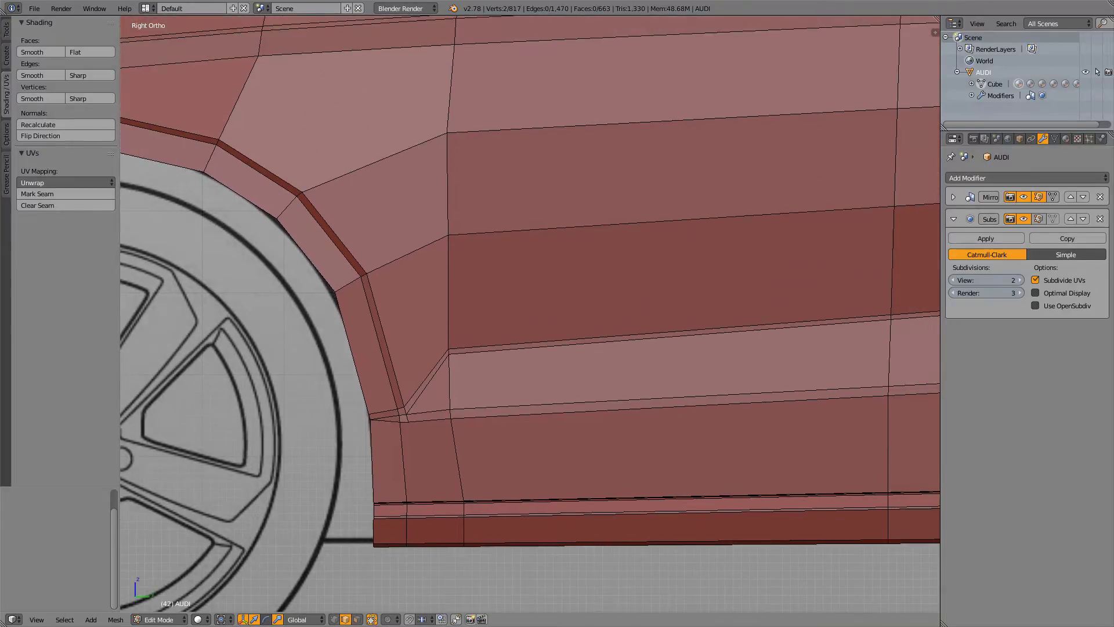
{"action": "scroll", "coordinate": [530, 313], "scroll_direction": "down", "scroll_amount": 4}
{"action": "scroll", "coordinate": [530, 313], "scroll_direction": "up", "scroll_amount": 8}
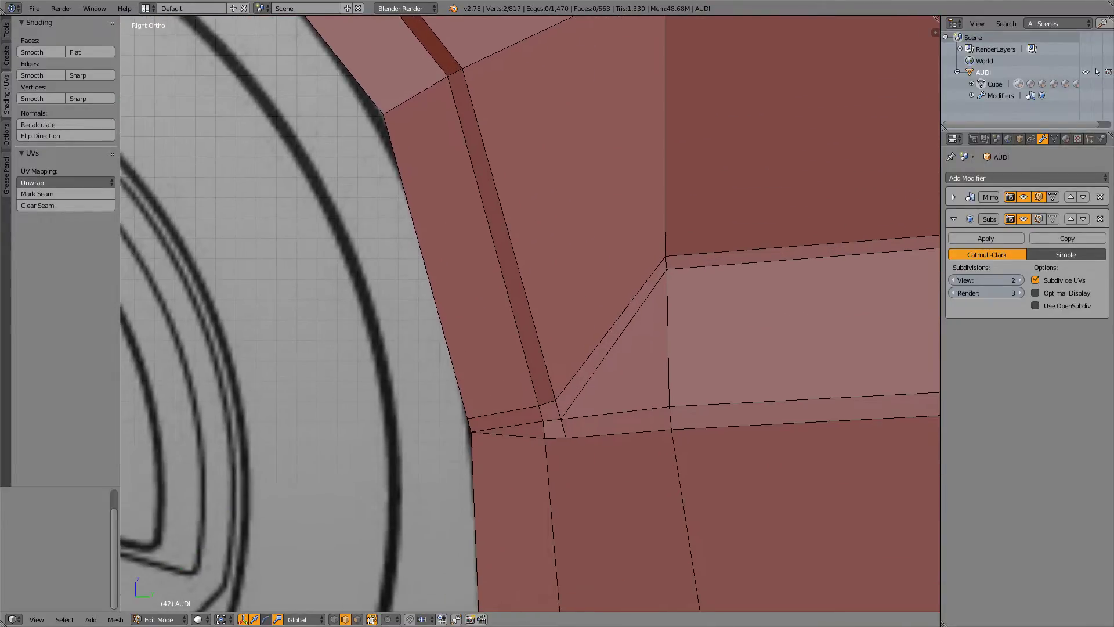
- Knife-cut diagonally across the small quad at the crease's front end, from its inner corner to the lower wheel-arch-side vertex, and check the smoothed result
{"action": "middle_click_drag", "start_coordinate": [530, 314], "coordinate": [555, 285], "text": "shift"}
{"action": "key", "text": "k"}
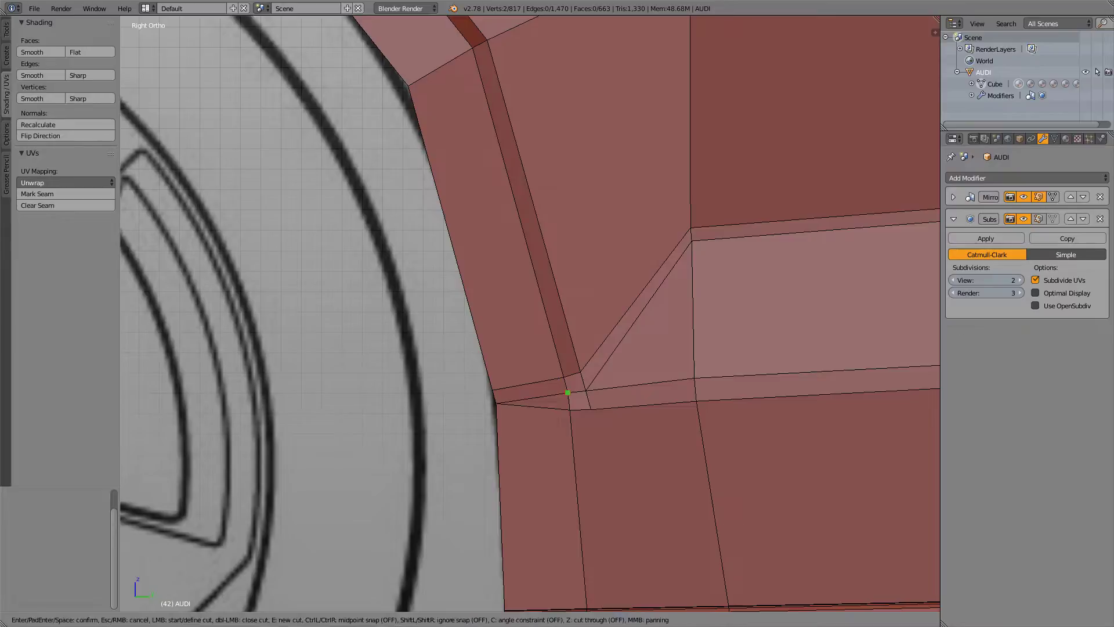
{"action": "left_click", "coordinate": [586, 391]}
{"action": "left_click", "coordinate": [570, 410]}
{"action": "key", "text": "Return"}
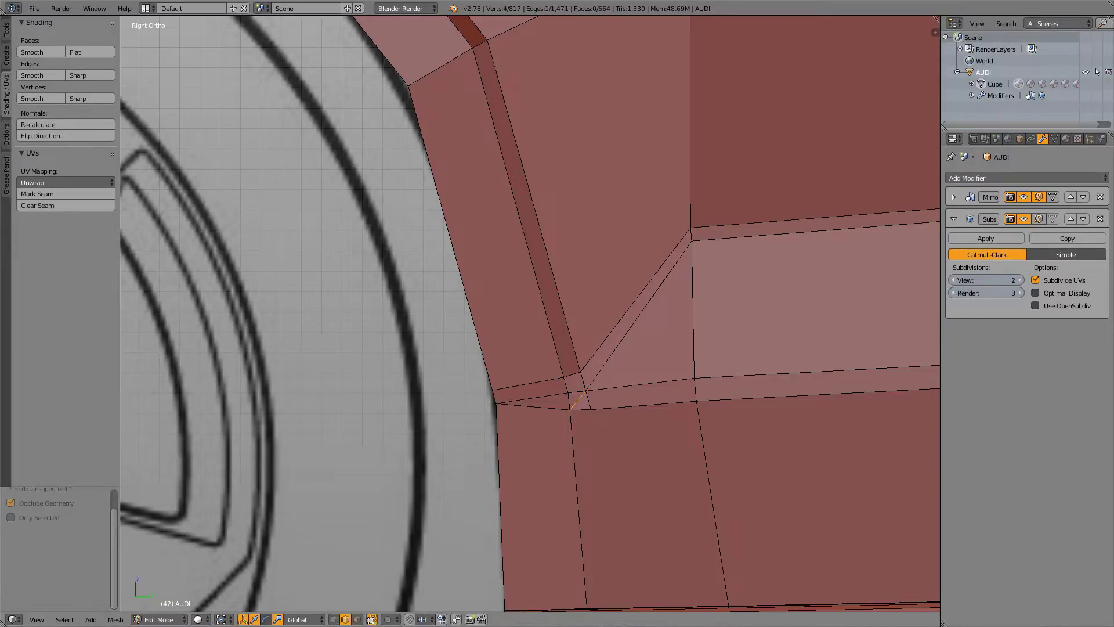
{"action": "key", "text": "Tab"}
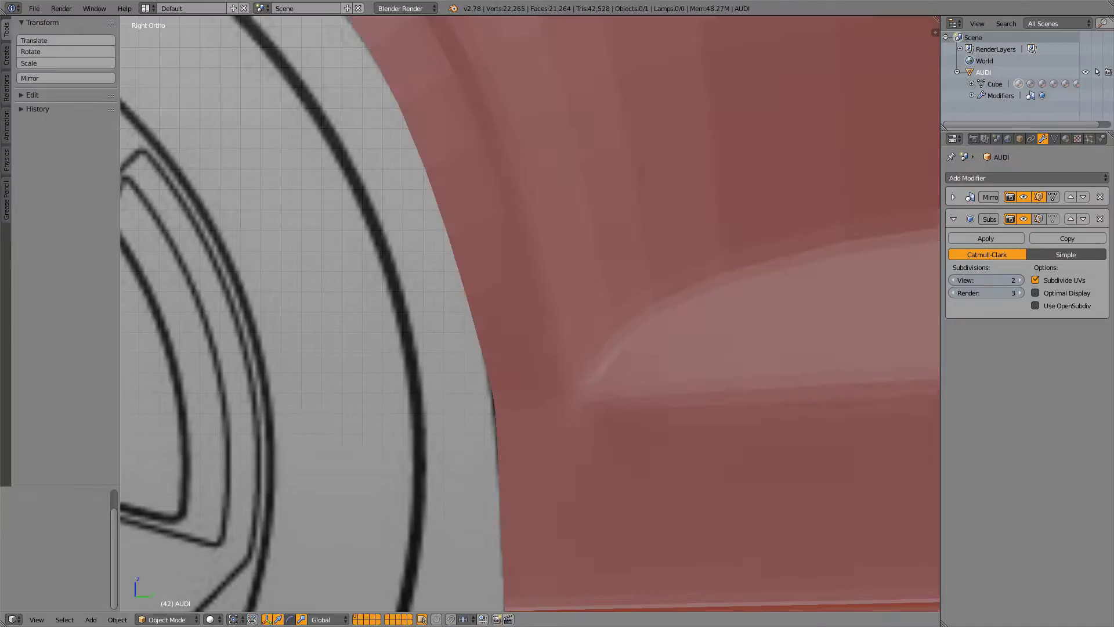
{"action": "key", "text": "Tab"}
- In vertex select mode, merge the small quad's lower door-side vertex into its lower wheel-arch-side vertex using At Last
{"action": "key", "text": "ctrl+Tab"}
{"action": "key", "text": "Return"}
{"action": "right_click", "coordinate": [592, 410]}
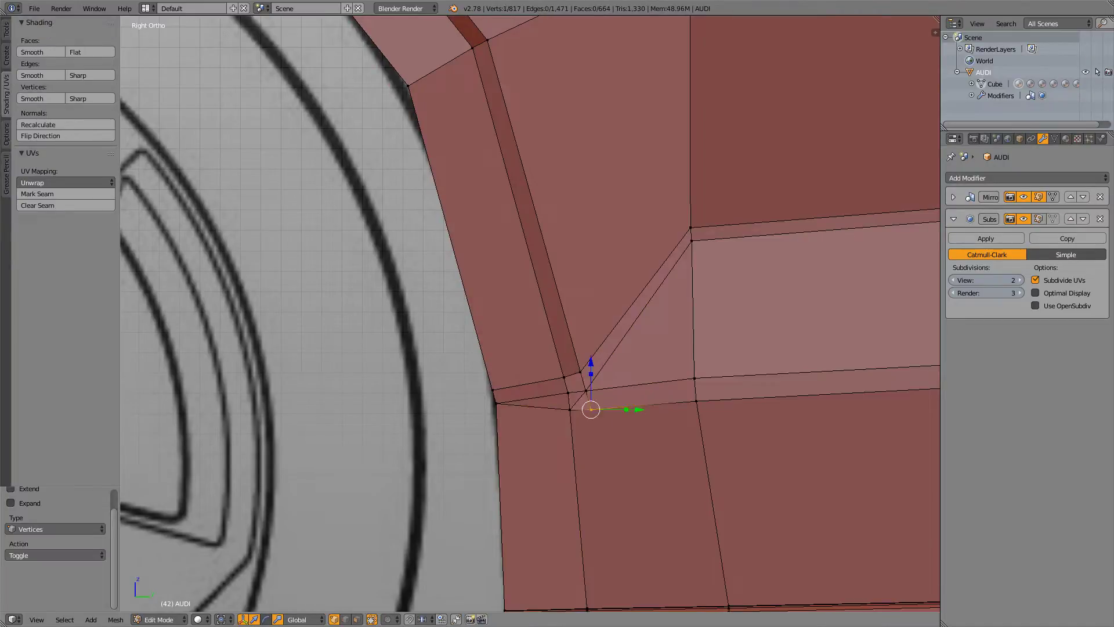
{"action": "right_click", "coordinate": [570, 410], "text": "shift"}
{"action": "key", "text": "w"}
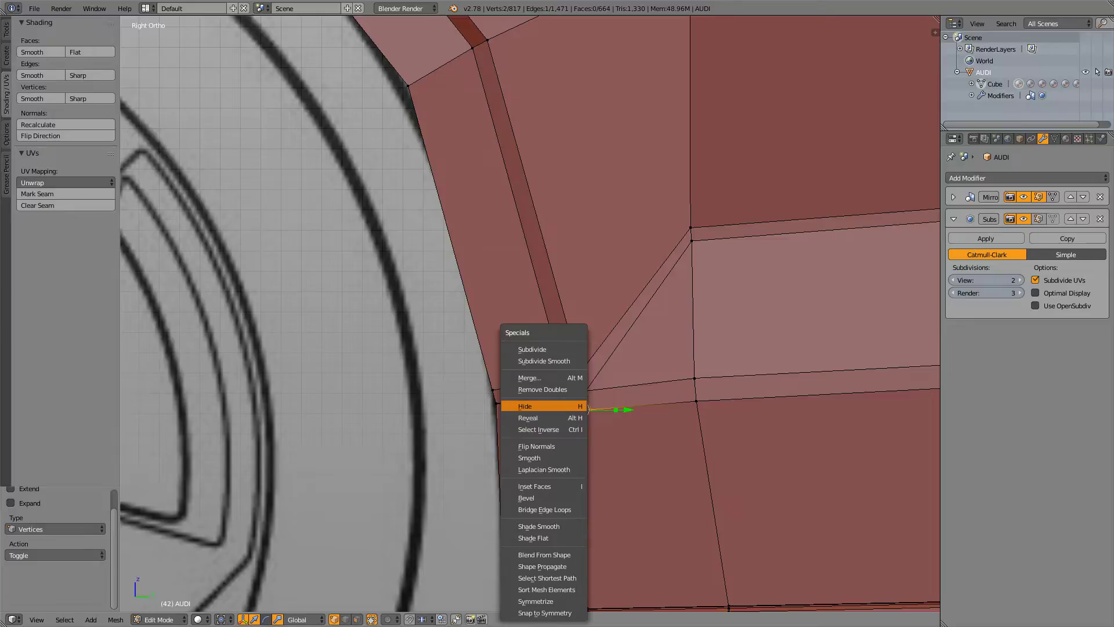
{"action": "key", "text": "Return"}
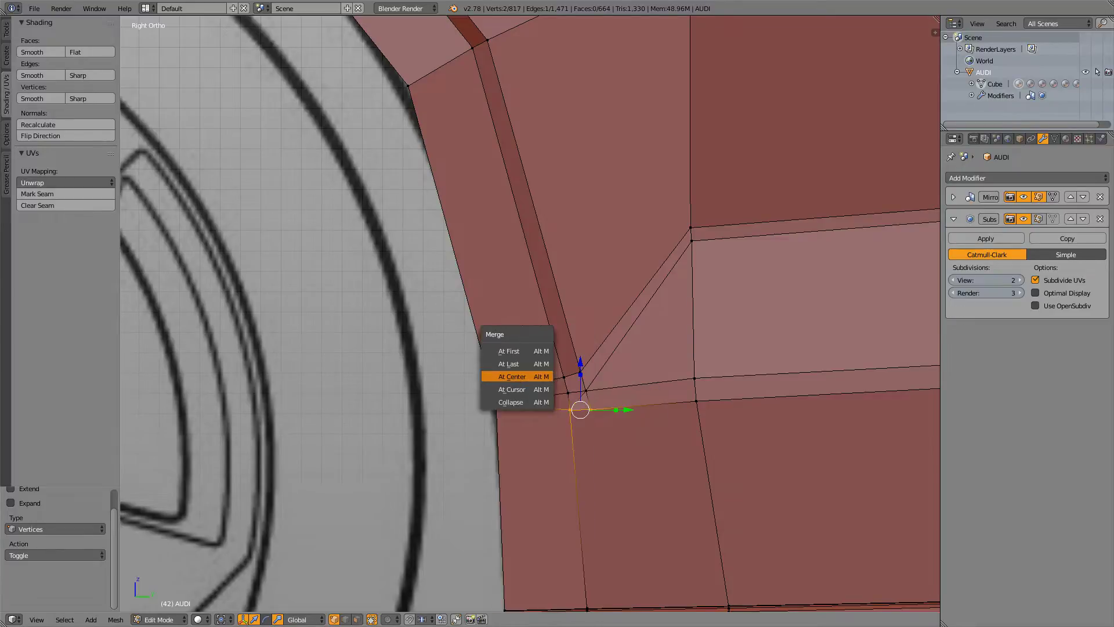
{"action": "key", "text": "Up"}
{"action": "key", "text": "Return"}
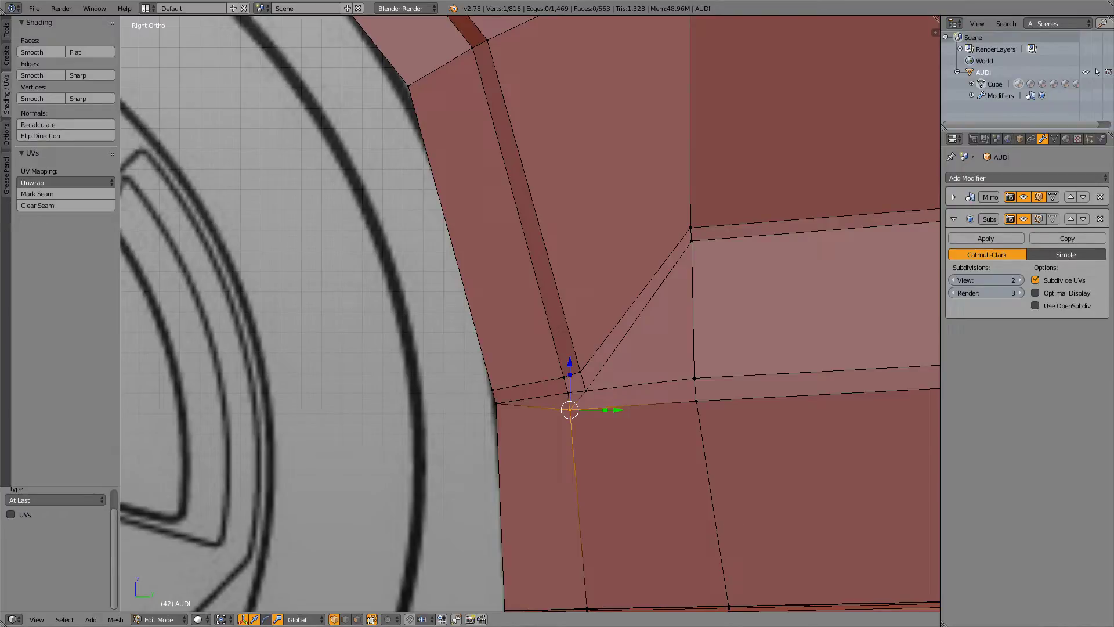
- Merge the vertex just above the crease's lower corner into that corner vertex using At Last
{"action": "right_click", "coordinate": [568, 393]}
{"action": "right_click", "coordinate": [570, 410], "text": "shift"}
{"action": "key", "text": "w"}
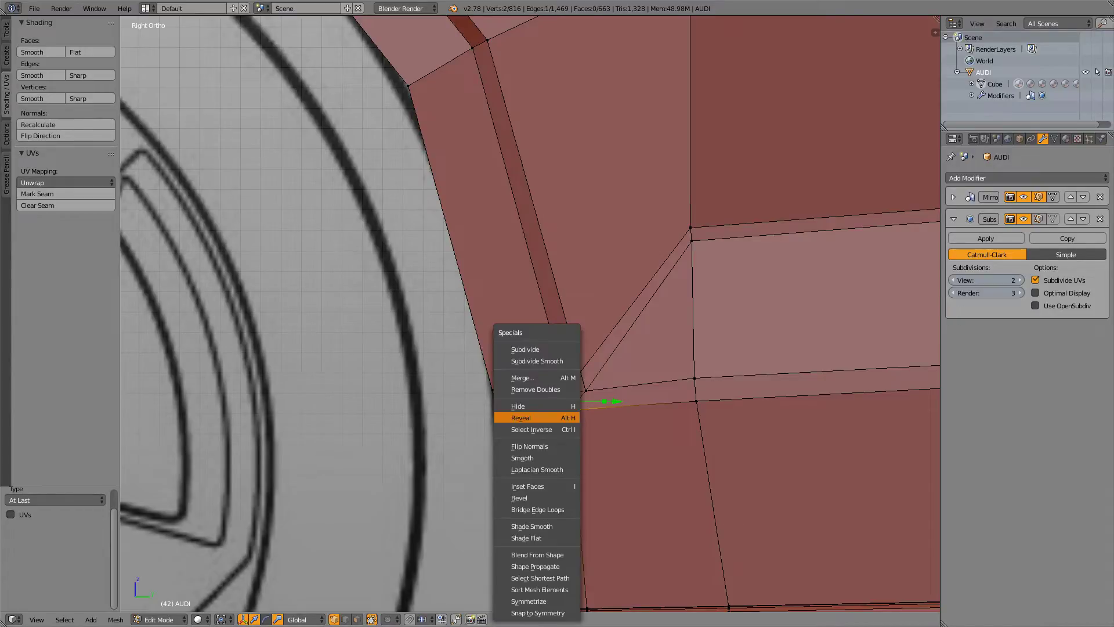
{"action": "left_click", "coordinate": [534, 378]}
{"action": "left_click", "coordinate": [534, 379]}
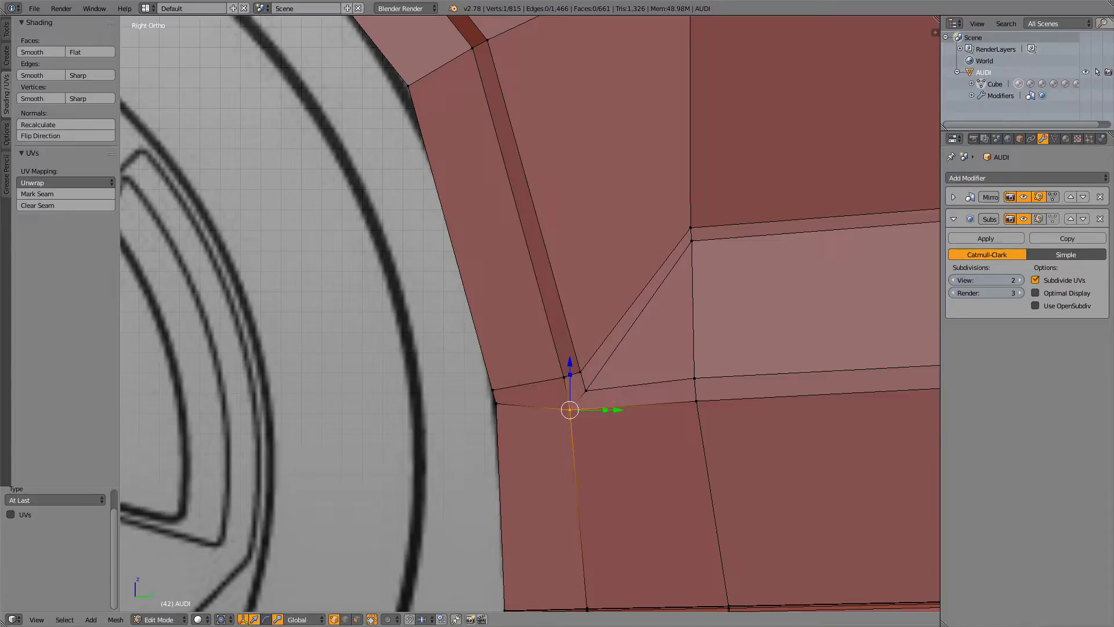
- Dissolve the extra vertex on the front wheel arch's outer edge beside the crease corner
{"action": "right_click", "coordinate": [496, 403]}
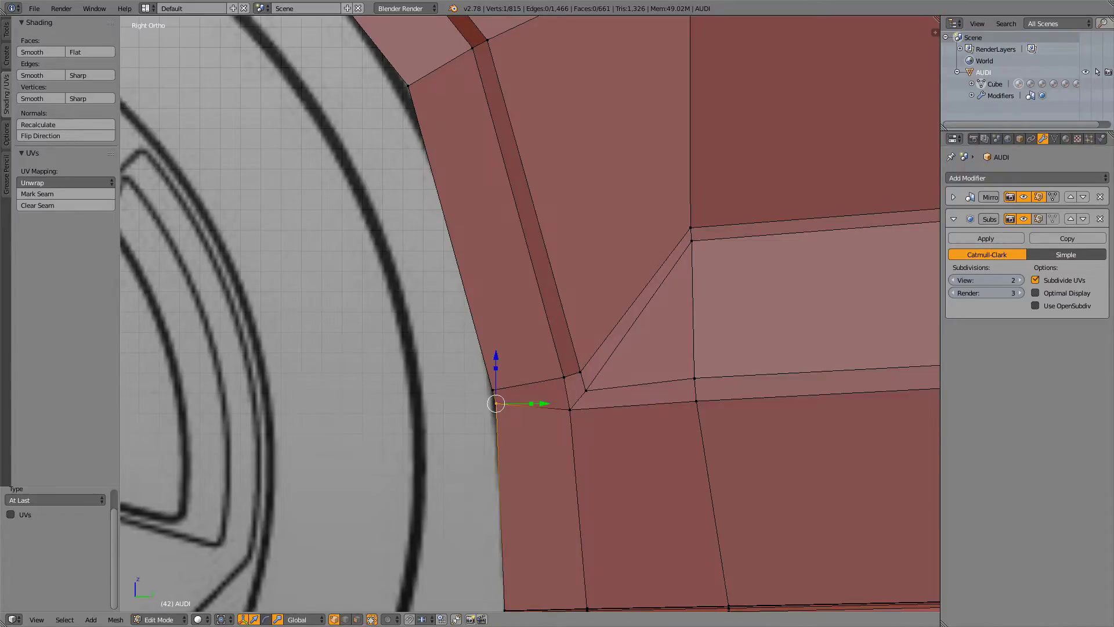
{"action": "key", "text": "x"}
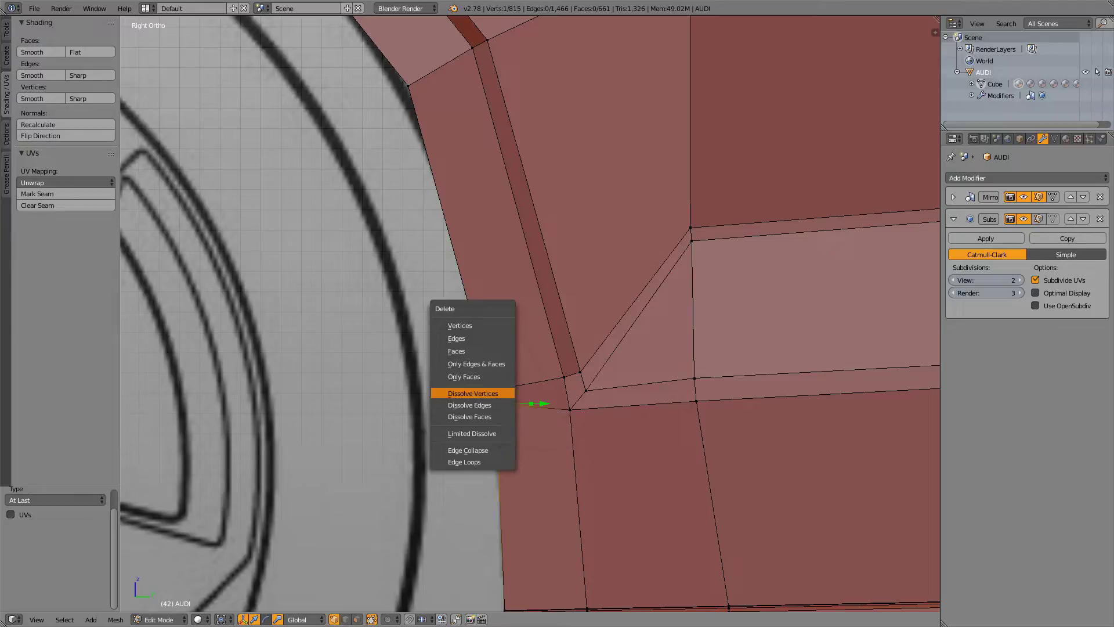
{"action": "left_click", "coordinate": [473, 393]}
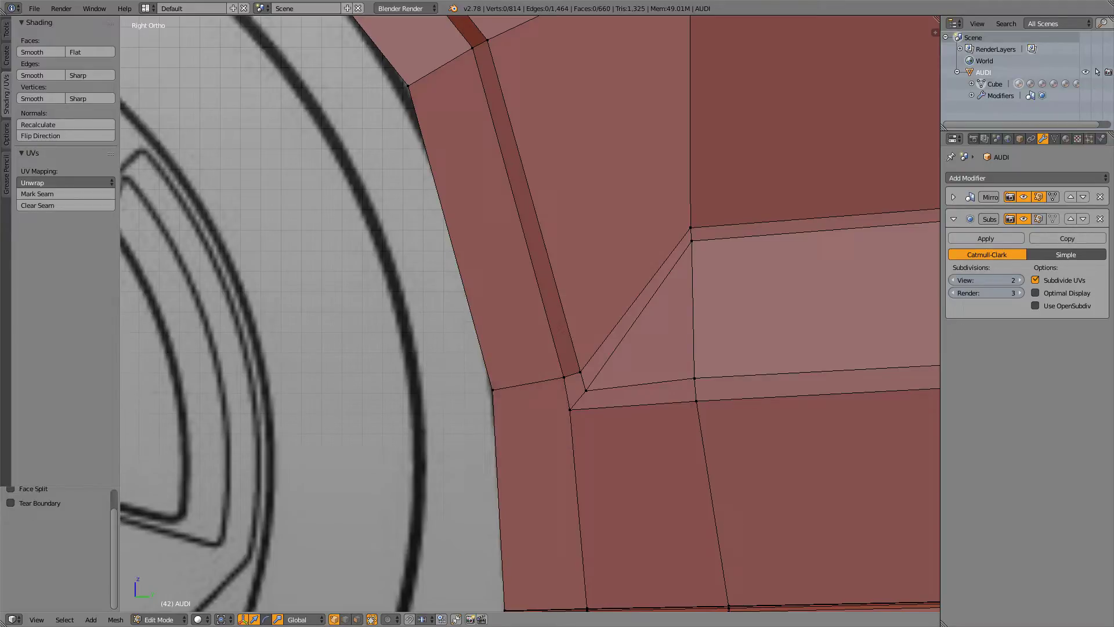
- Inspect the cleaned-up crease corner behind the front wheel arch, both as mesh and smoothed in Object Mode
{"action": "scroll", "coordinate": [530, 314], "scroll_direction": "down", "scroll_amount": 2}
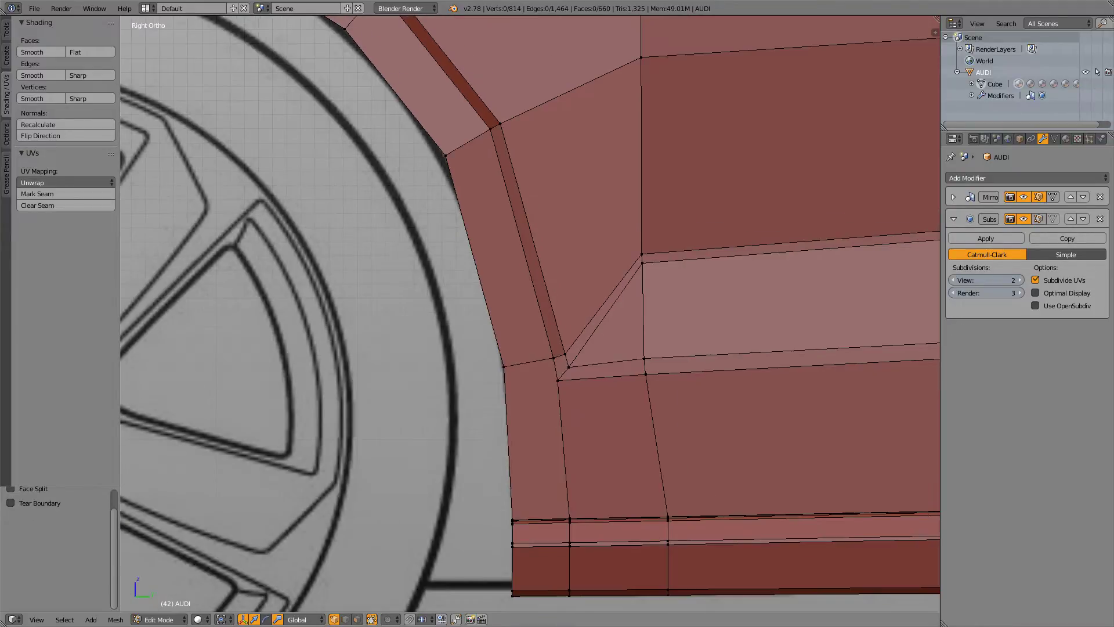
{"action": "scroll", "coordinate": [530, 314], "scroll_direction": "down", "scroll_amount": 3}
{"action": "scroll", "coordinate": [530, 313], "scroll_direction": "up", "scroll_amount": 4}
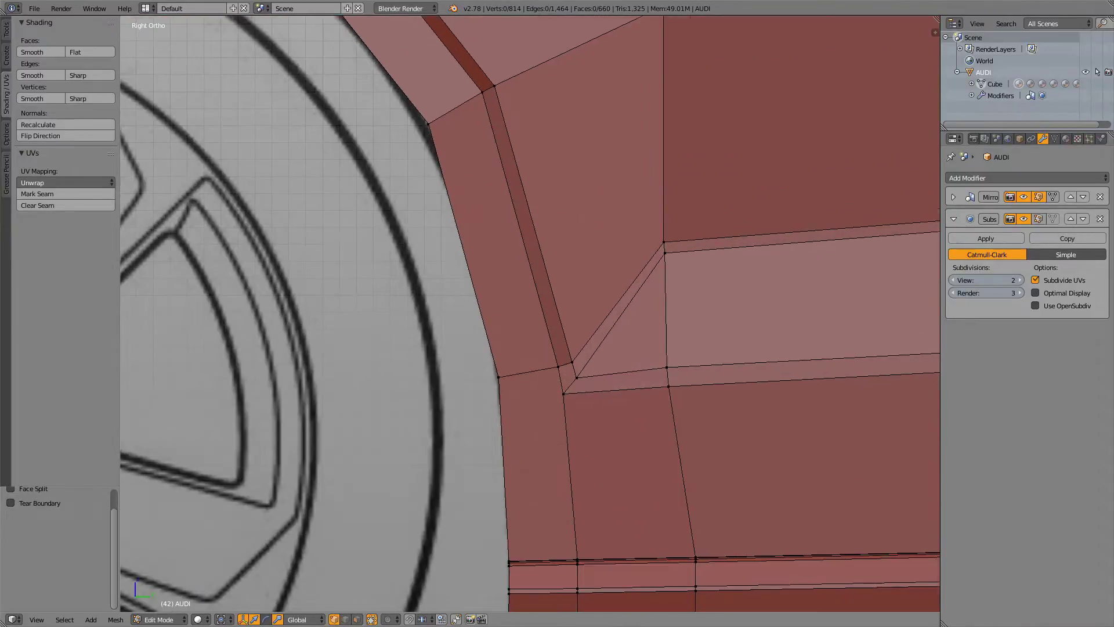
{"action": "scroll", "coordinate": [530, 314], "scroll_direction": "up", "scroll_amount": 2}
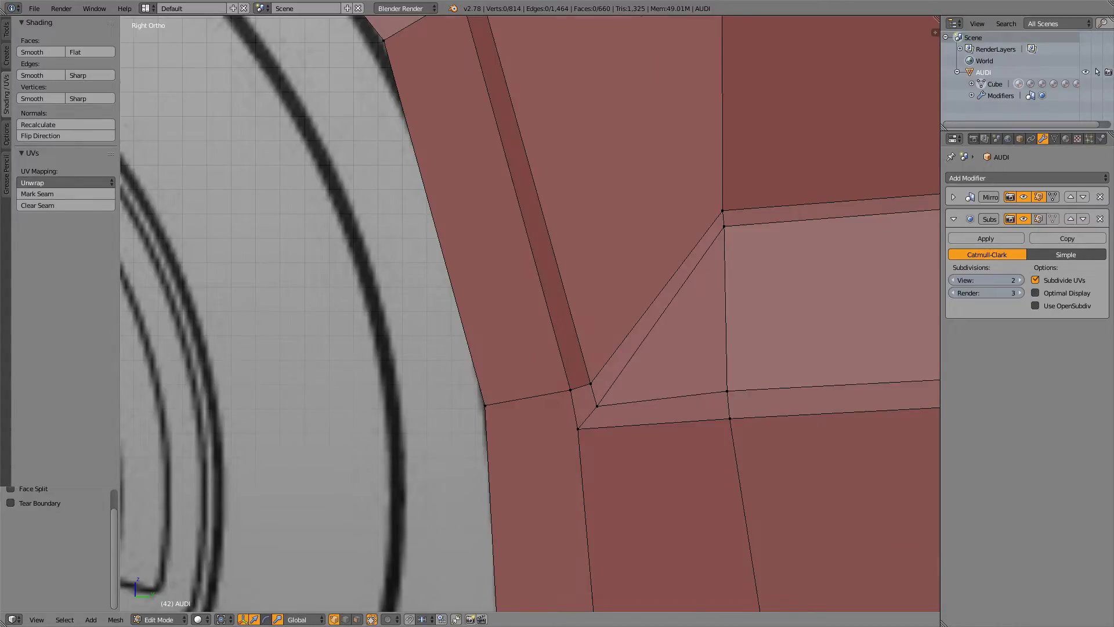
{"action": "scroll", "coordinate": [529, 314], "scroll_direction": "down", "scroll_amount": 3}
{"action": "scroll", "coordinate": [530, 313], "scroll_direction": "up", "scroll_amount": 3}
{"action": "scroll", "coordinate": [530, 313], "scroll_direction": "down", "scroll_amount": 3}
{"action": "scroll", "coordinate": [530, 314], "scroll_direction": "up", "scroll_amount": 2}
{"action": "key", "text": "Tab"}
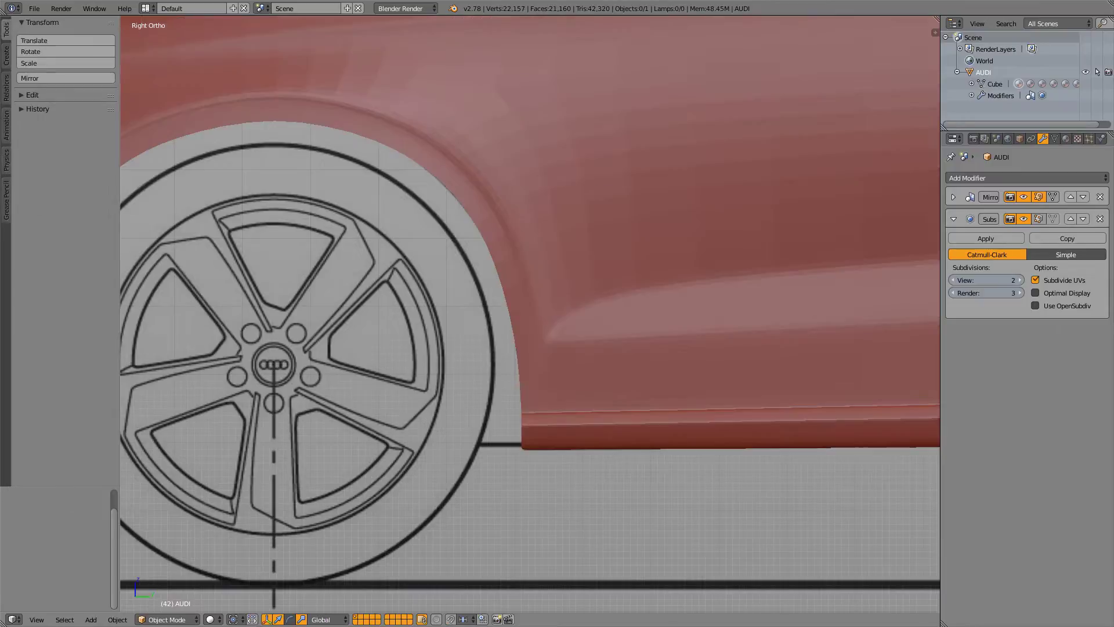
{"action": "scroll", "coordinate": [530, 313], "scroll_direction": "up", "scroll_amount": 4}
{"action": "key", "text": "Tab"}
{"action": "key", "text": "Tab"}
{"action": "key", "text": "Tab"}
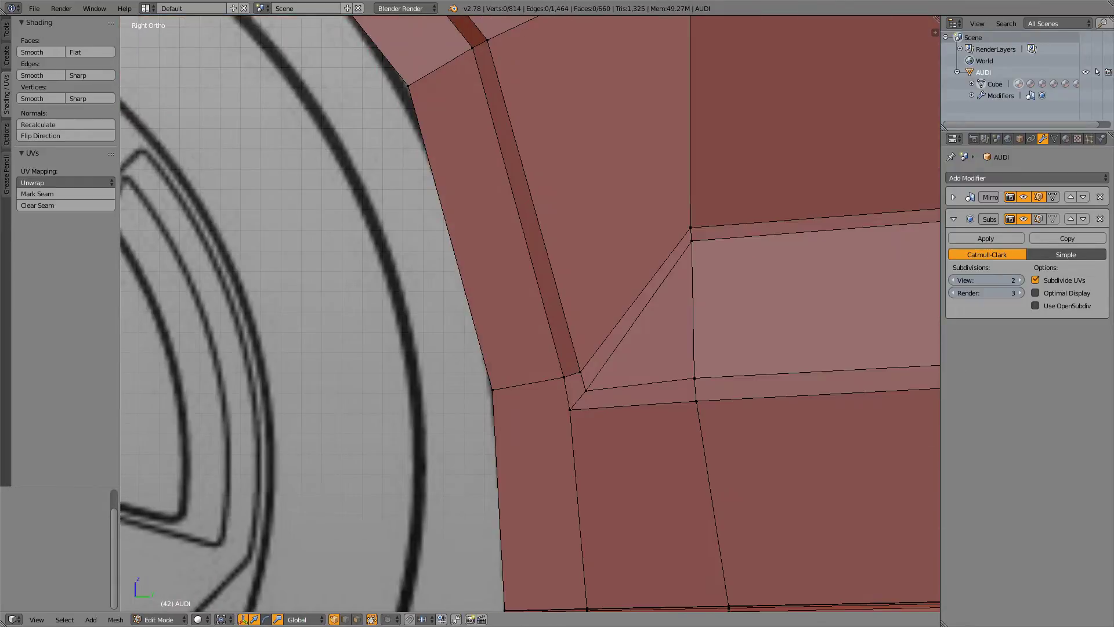
- Select the inner front wheel arch vertex beside the crease corner and examine its alignment with the arch and sill edges
{"action": "scroll", "coordinate": [530, 313], "scroll_direction": "up", "scroll_amount": 3}
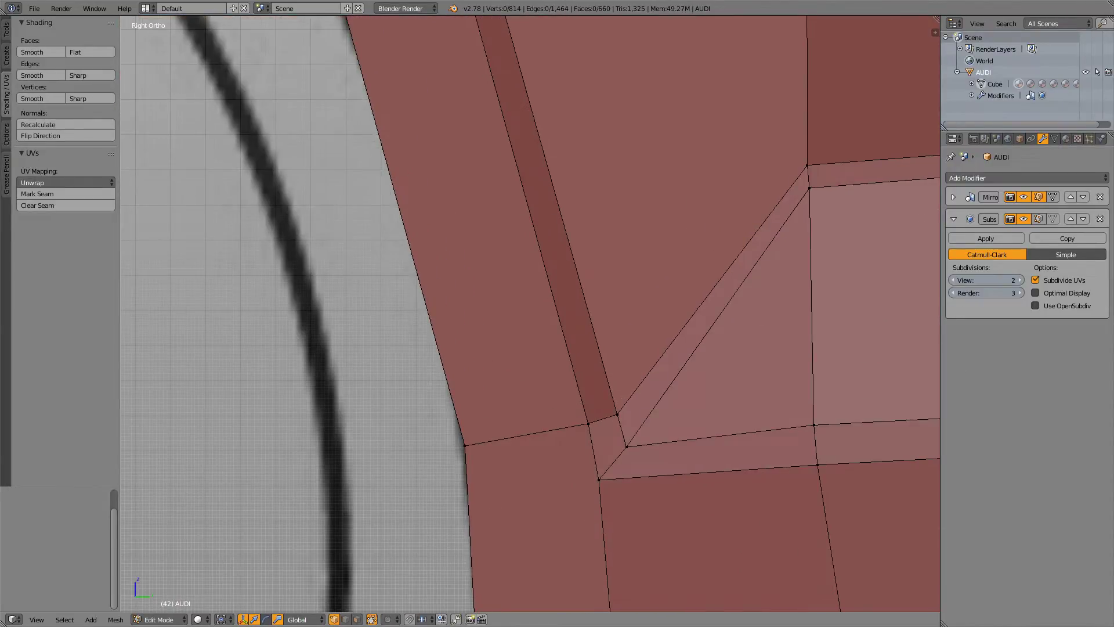
{"action": "right_click", "coordinate": [588, 423]}
{"action": "scroll", "coordinate": [530, 314], "scroll_direction": "down", "scroll_amount": 5}
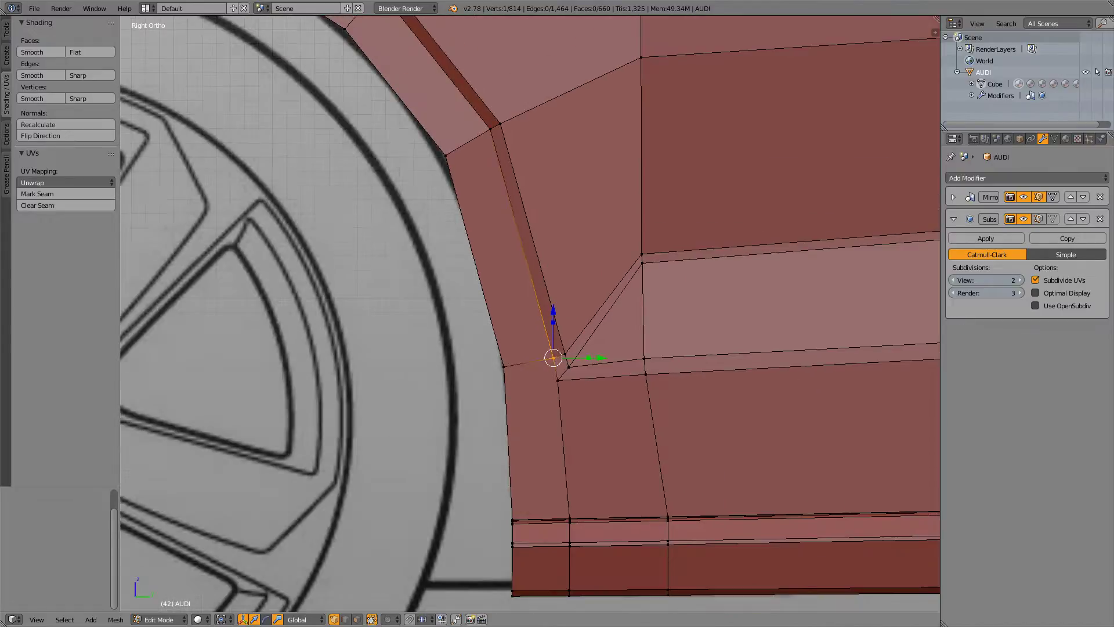
{"action": "scroll", "coordinate": [530, 313], "scroll_direction": "up", "scroll_amount": 3}
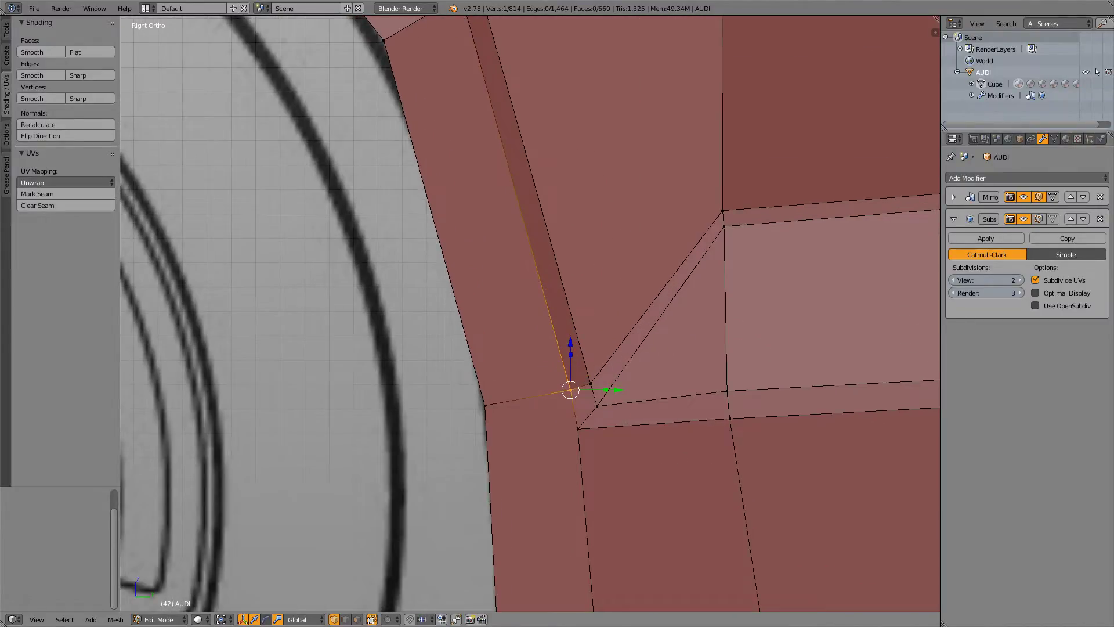
{"action": "scroll", "coordinate": [530, 314], "scroll_direction": "down", "scroll_amount": 5}
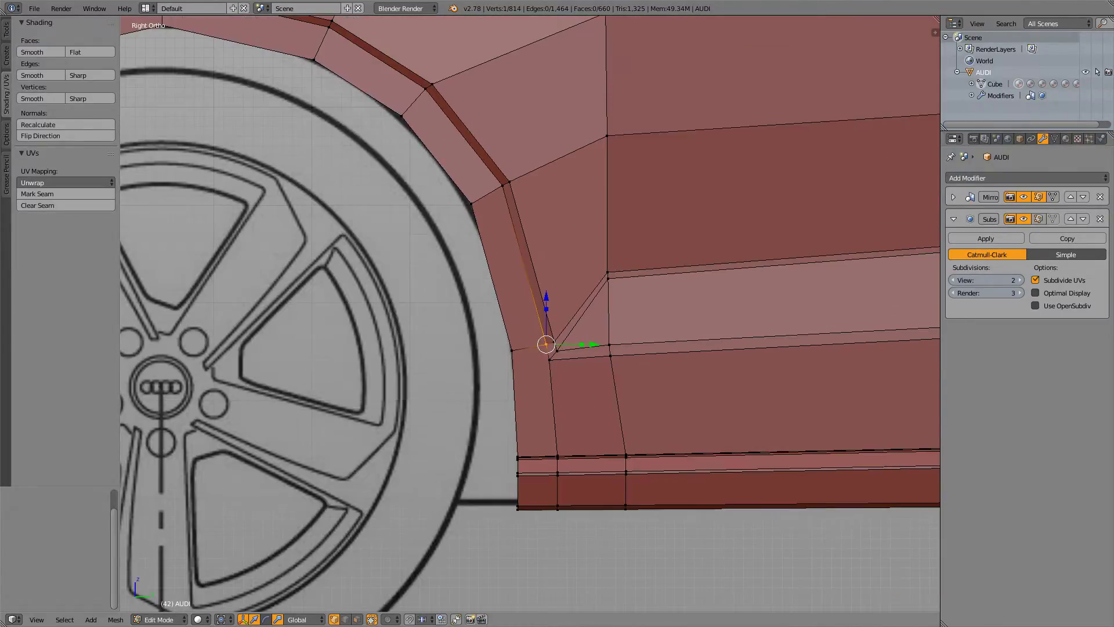
{"action": "scroll", "coordinate": [530, 313], "scroll_direction": "up", "scroll_amount": 2}
{"action": "scroll", "coordinate": [530, 313], "scroll_direction": "up", "scroll_amount": 1}
{"action": "scroll", "coordinate": [530, 313], "scroll_direction": "down", "scroll_amount": 4}
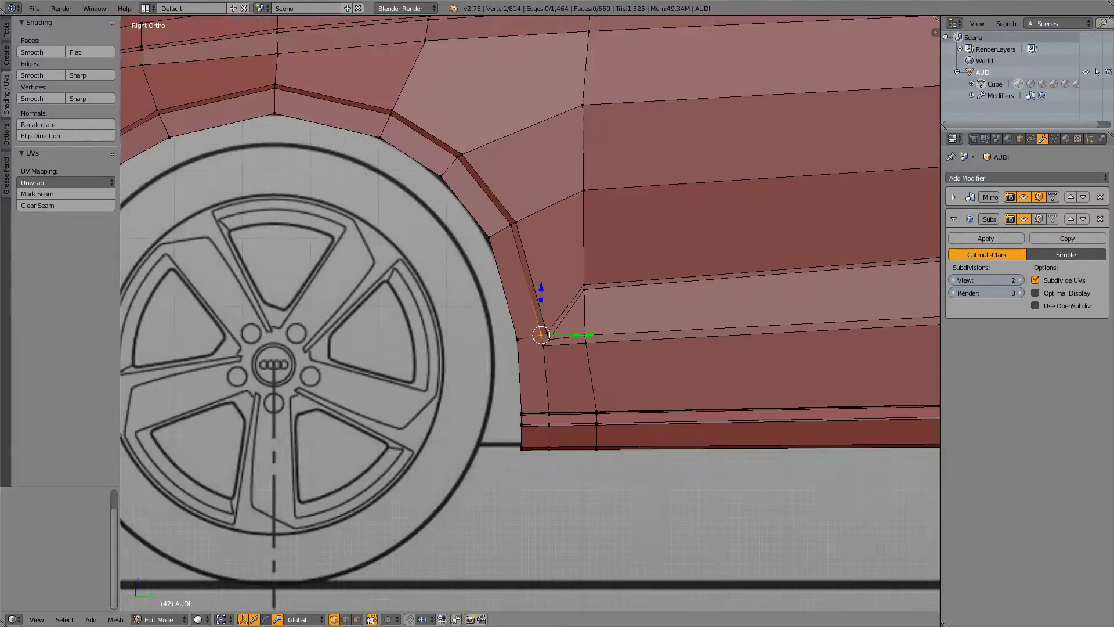
{"action": "scroll", "coordinate": [530, 313], "scroll_direction": "up", "scroll_amount": 6}
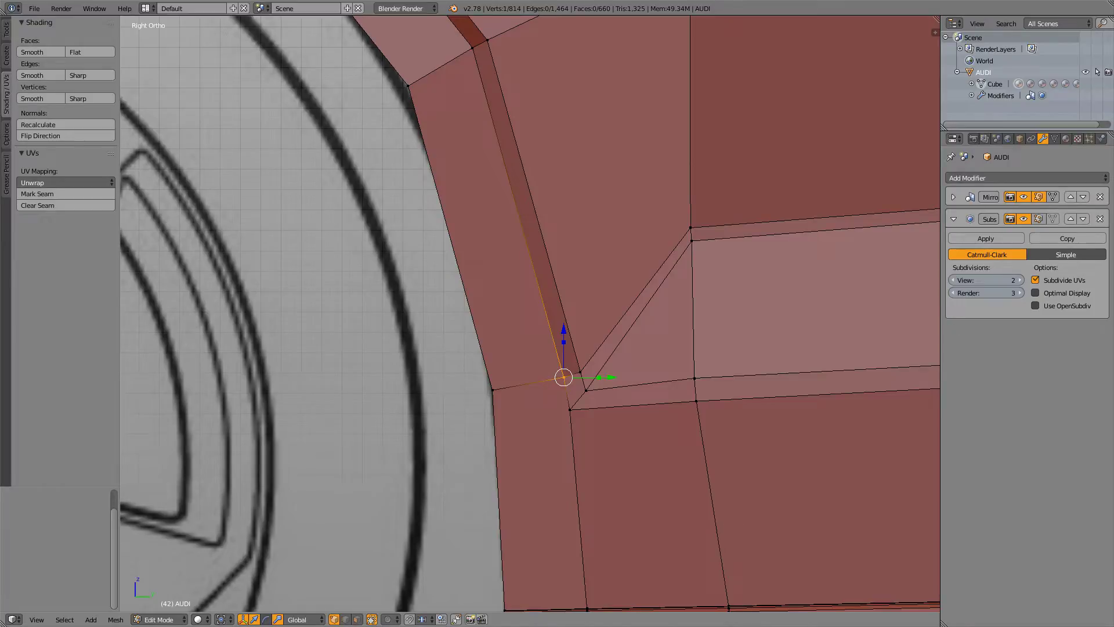
- Knife-cut from the crease's upper corner vertex across the inner front wheel arch line to the arch's outer edge, slightly below the existing edge
{"action": "key", "text": "k"}
{"action": "left_click", "coordinate": [580, 371]}
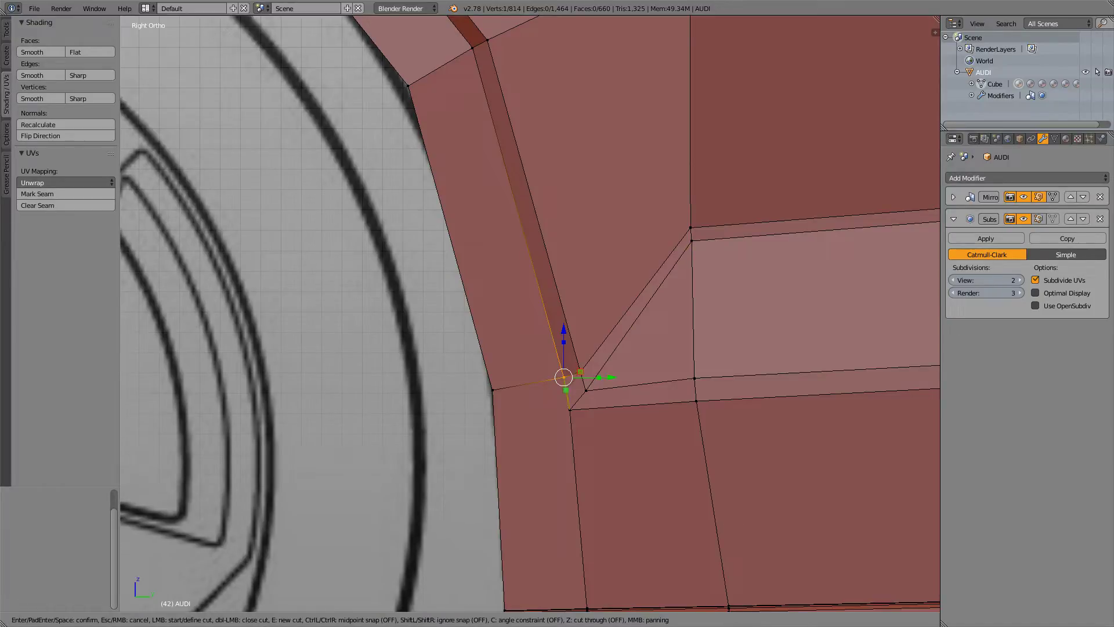
{"action": "left_click", "coordinate": [567, 392]}
{"action": "left_click", "coordinate": [493, 401]}
{"action": "key", "text": "Return"}
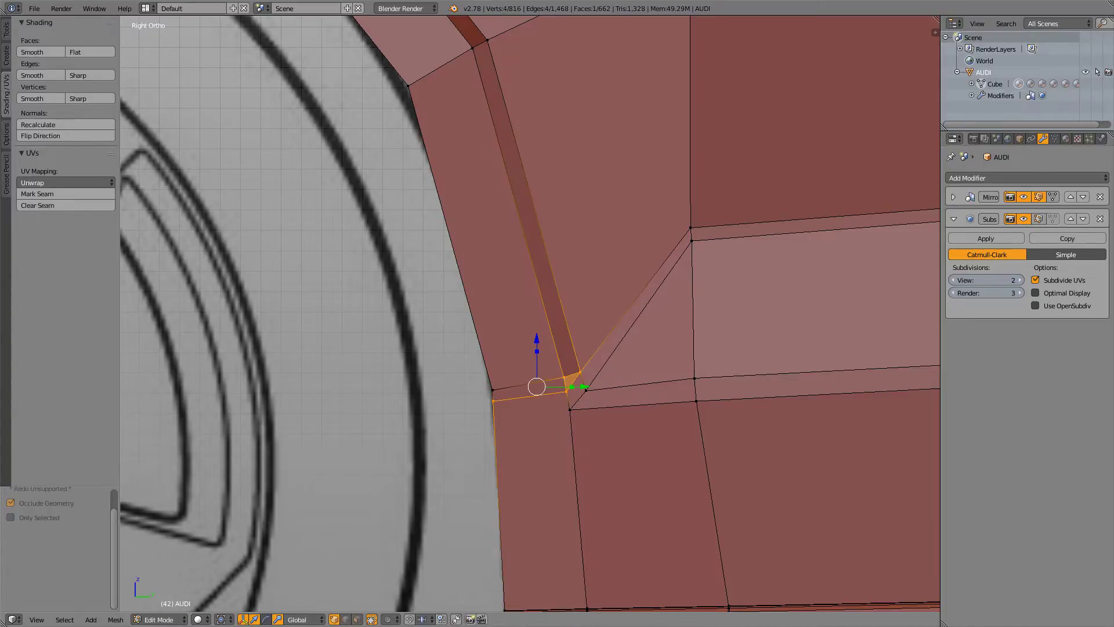
- Dissolve the two old edges running from the arch's outer rim to the crease corner, just above the new cut
{"action": "key", "text": "ctrl+Tab"}
{"action": "left_click", "coordinate": [528, 383]}
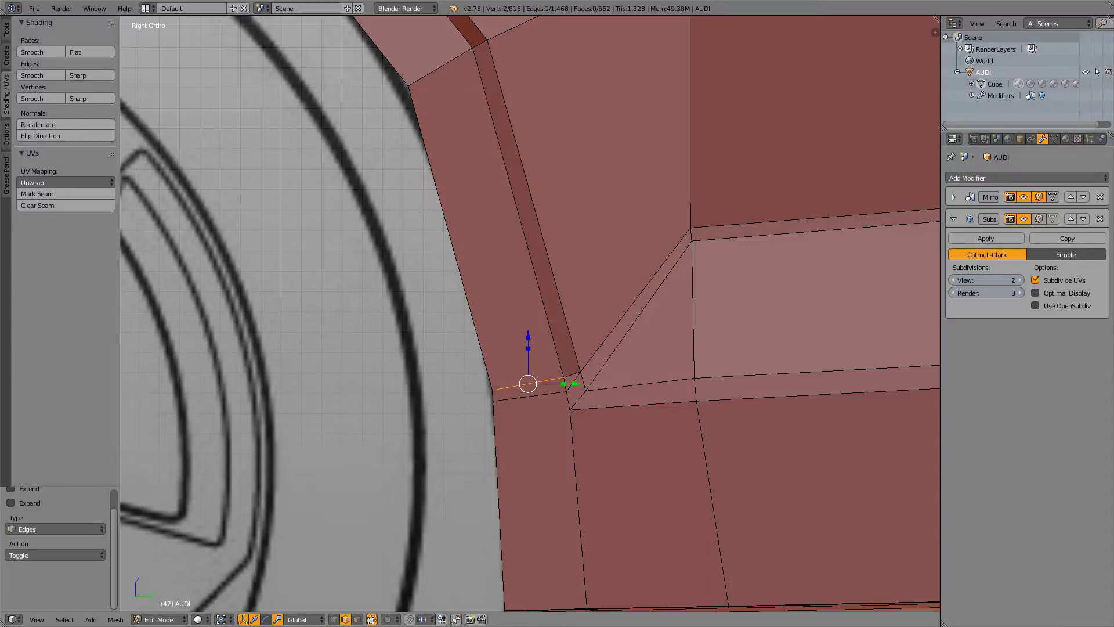
{"action": "right_click", "coordinate": [573, 375], "text": "shift"}
{"action": "key", "text": "x"}
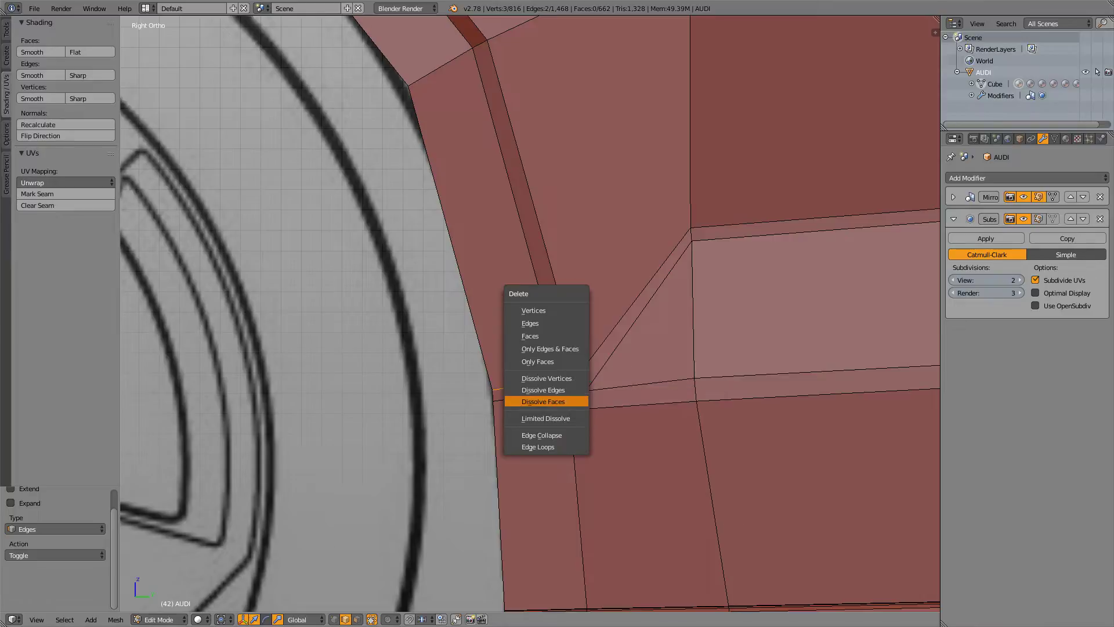
{"action": "left_click", "coordinate": [543, 390]}
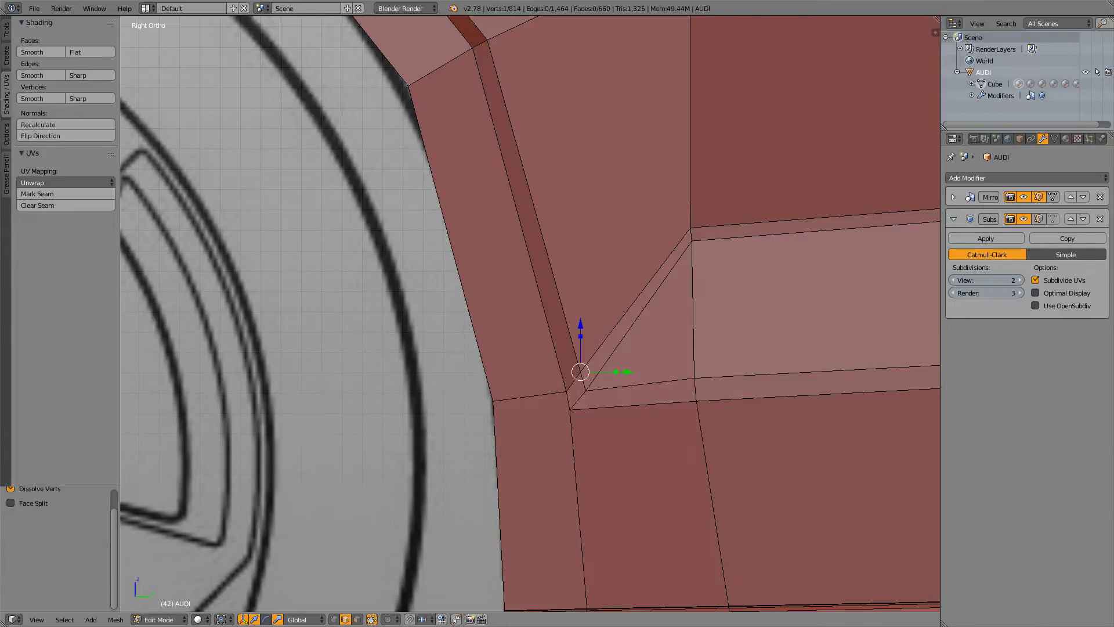
- Inspect the smoothed front wheel arch and door crease in Object Mode, in perspective and in the right side view
{"action": "key", "text": "Tab"}
{"action": "key", "text": "Tab"}
{"action": "scroll", "coordinate": [530, 313], "scroll_direction": "down", "scroll_amount": 5}
{"action": "key", "text": "Tab"}
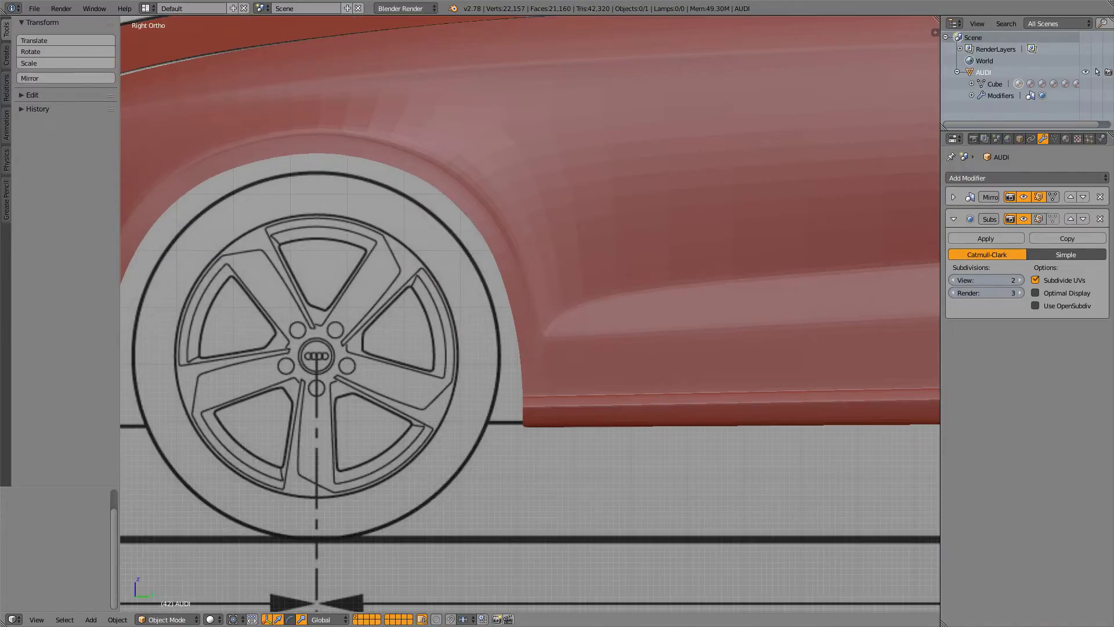
{"action": "key", "text": "Tab"}
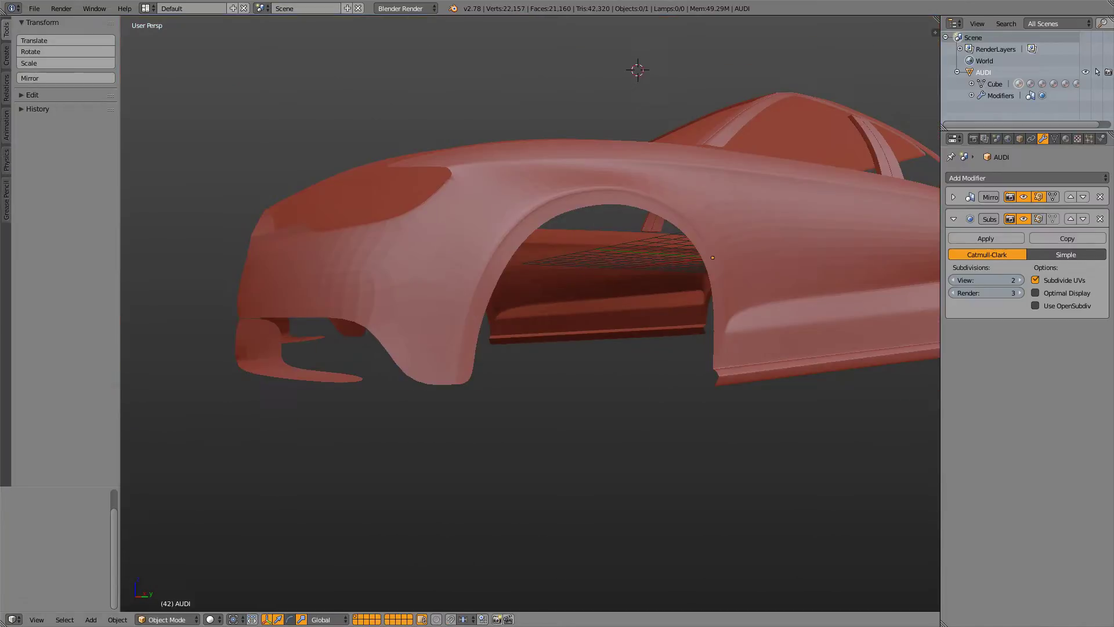
{"action": "key", "text": "KP_3"}
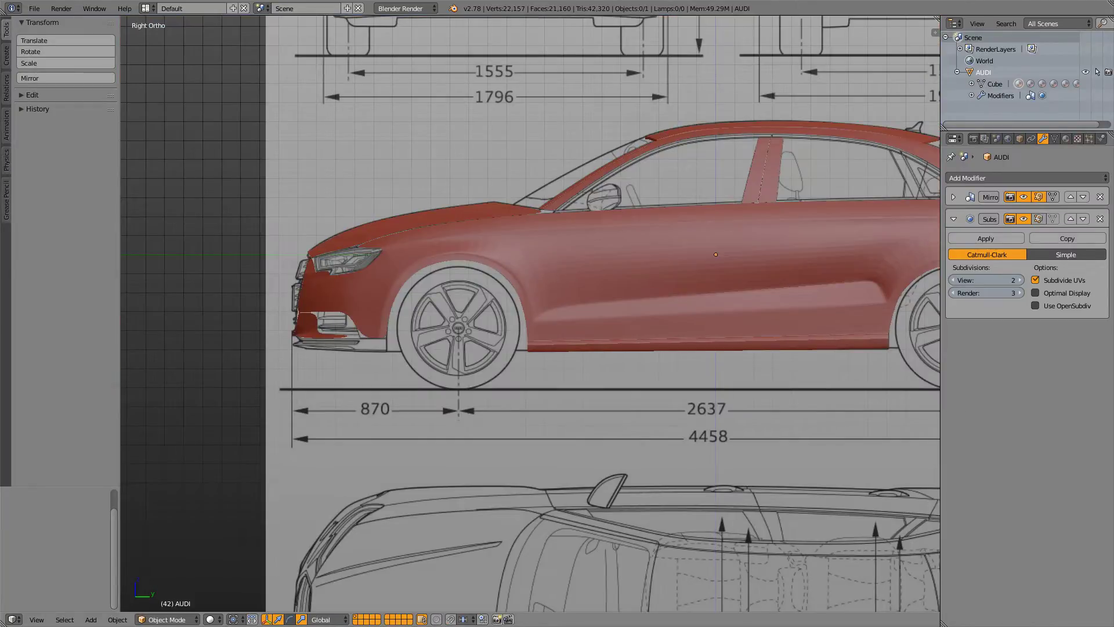
{"action": "scroll", "coordinate": [530, 314], "scroll_direction": "up", "scroll_amount": 1}
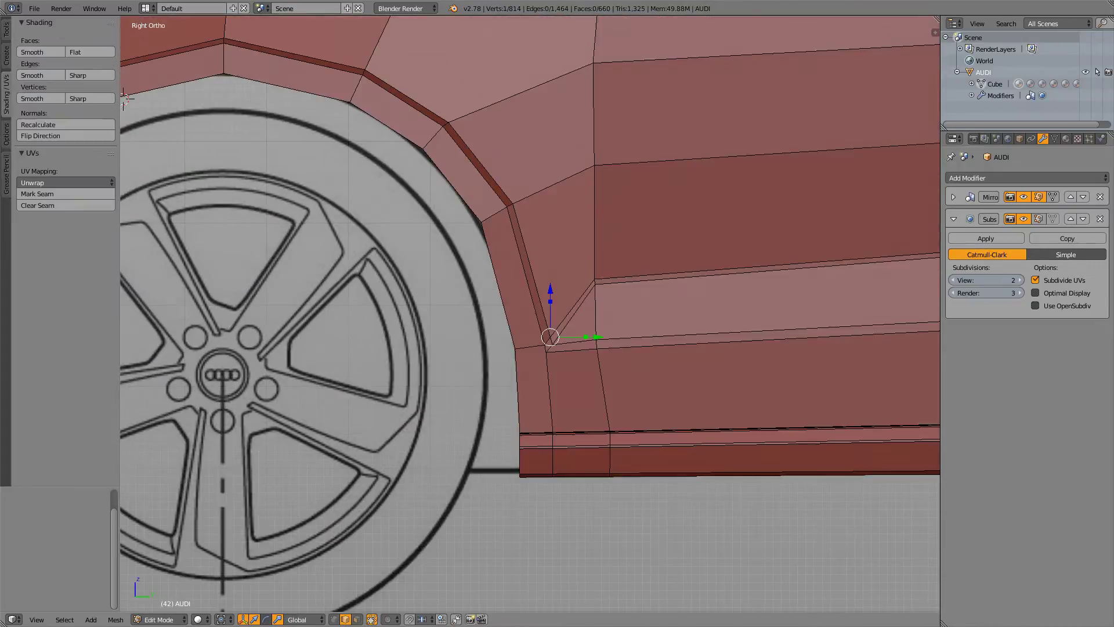
- Compare the edit mesh with the smoothed surface at the crease corner behind the front wheel arch
{"action": "scroll", "coordinate": [554, 342], "scroll_direction": "up", "scroll_amount": 1}
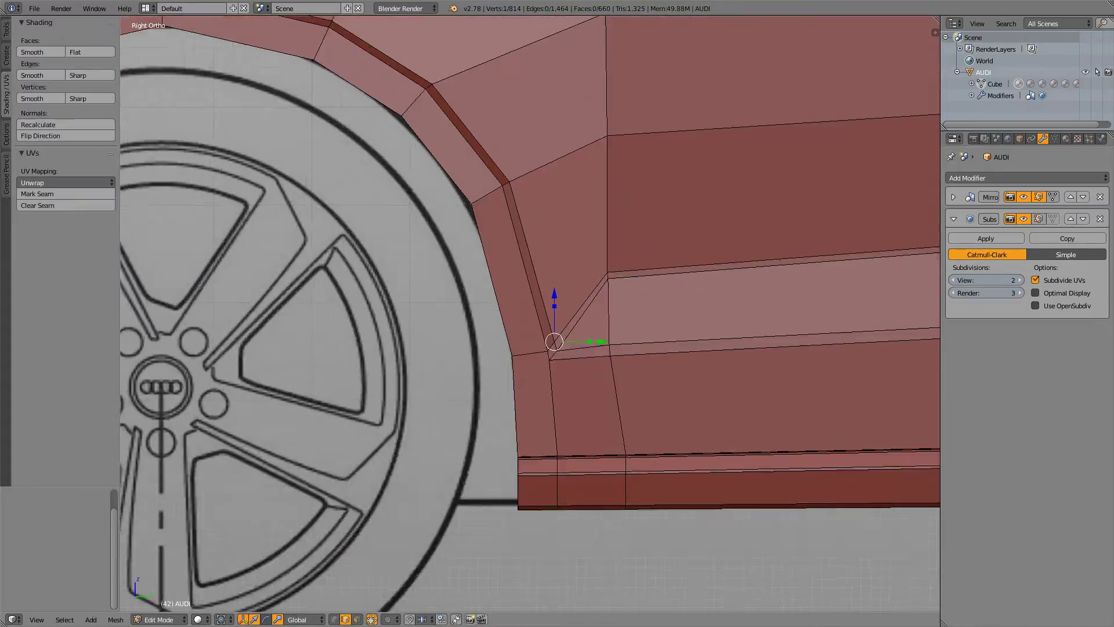
{"action": "scroll", "coordinate": [530, 313], "scroll_direction": "up", "scroll_amount": 4}
{"action": "key", "text": "Tab"}
{"action": "key", "text": "Tab"}
{"action": "key", "text": "Tab"}
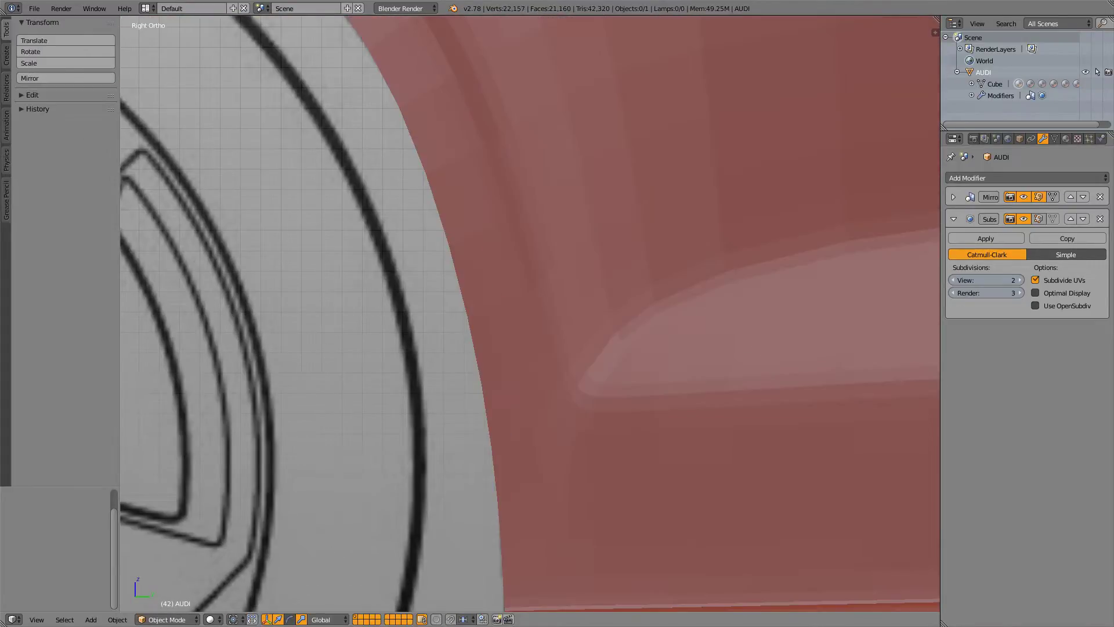
{"action": "key", "text": "Tab"}
{"action": "scroll", "coordinate": [530, 313], "scroll_direction": "down", "scroll_amount": 6}
{"action": "scroll", "coordinate": [530, 313], "scroll_direction": "down", "scroll_amount": 4}
{"action": "scroll", "coordinate": [530, 314], "scroll_direction": "up", "scroll_amount": 4}
{"action": "key", "text": "Tab"}
{"action": "scroll", "coordinate": [530, 314], "scroll_direction": "up", "scroll_amount": 4}
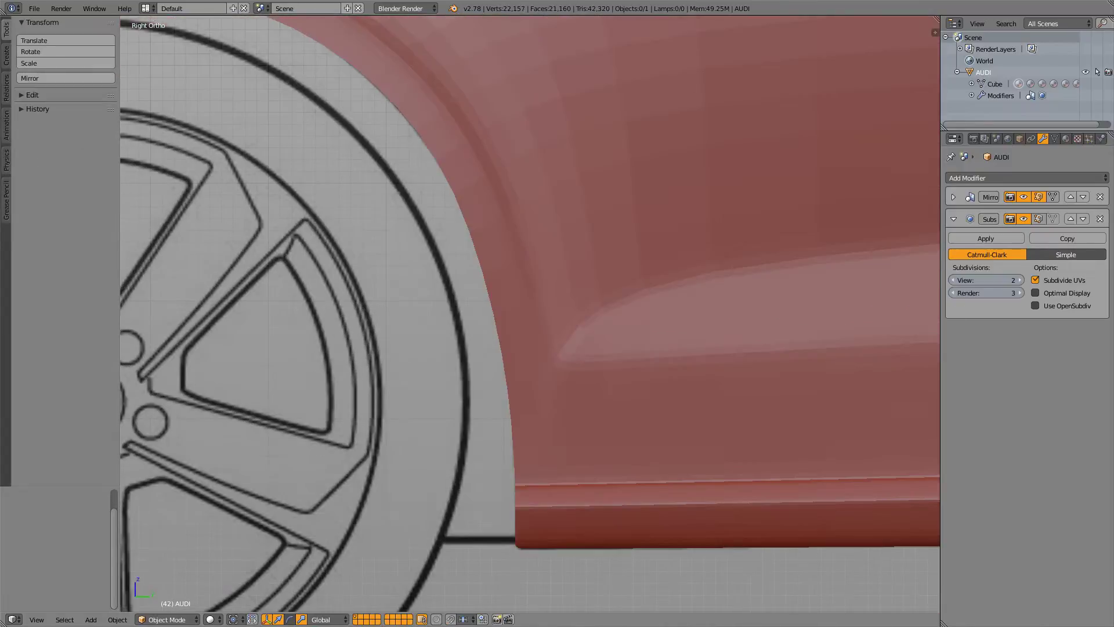
{"action": "scroll", "coordinate": [530, 314], "scroll_direction": "down", "scroll_amount": 9}
{"action": "scroll", "coordinate": [530, 314], "scroll_direction": "up", "scroll_amount": 4}
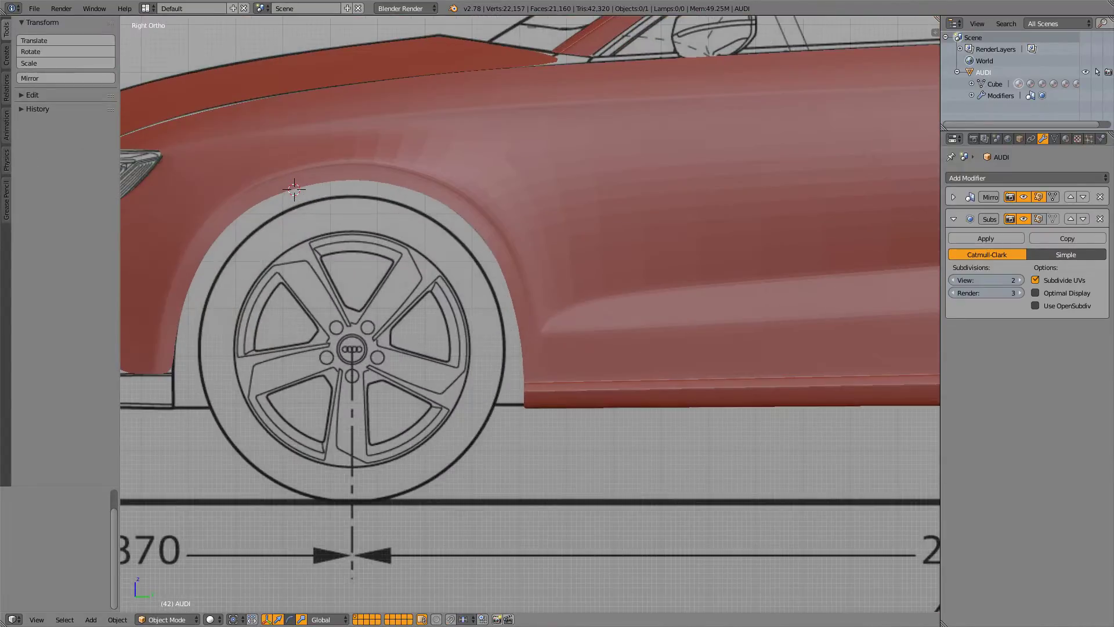
{"action": "scroll", "coordinate": [529, 313], "scroll_direction": "up", "scroll_amount": 5}
{"action": "key", "text": "Tab"}
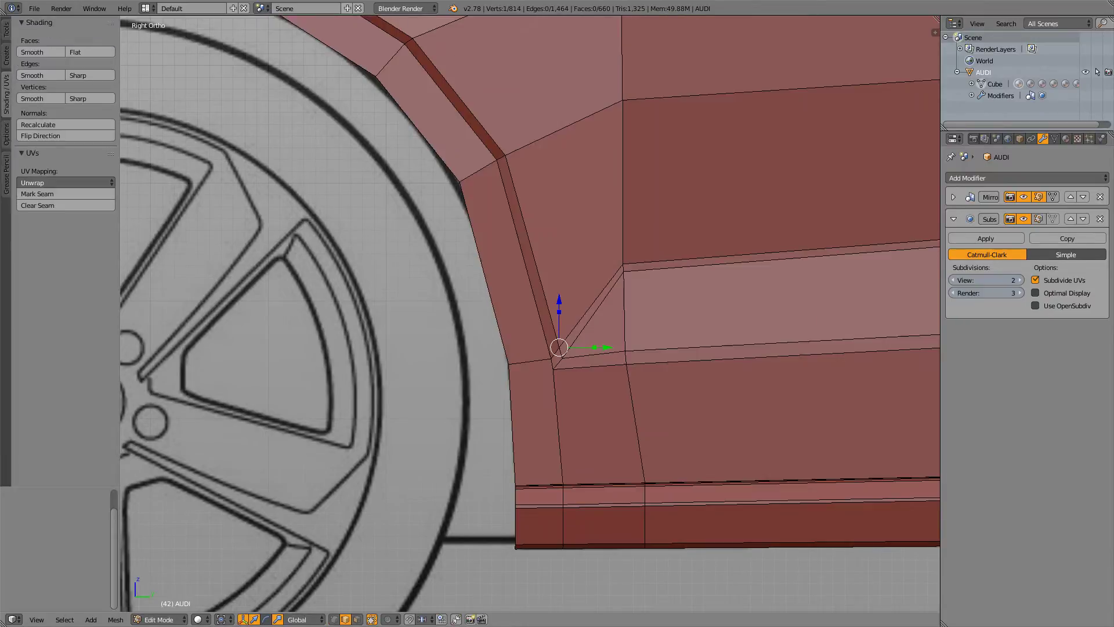
{"action": "key", "text": "Tab"}
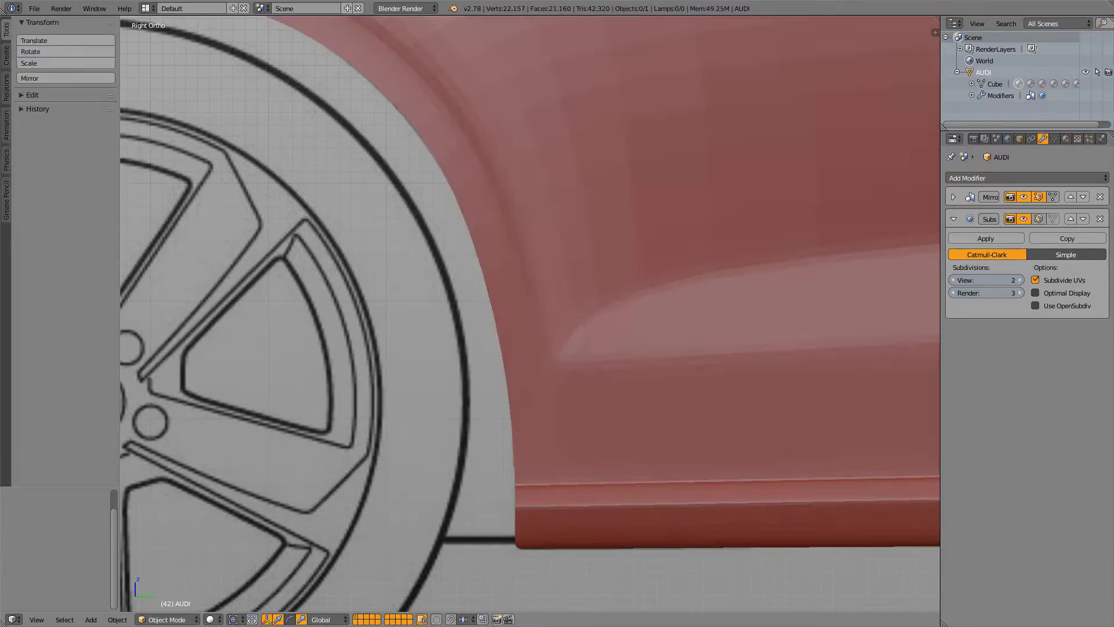
{"action": "key", "text": "Tab"}
{"action": "scroll", "coordinate": [530, 313], "scroll_direction": "up", "scroll_amount": 3}
{"action": "key", "text": "Tab"}
{"action": "key", "text": "Tab"}
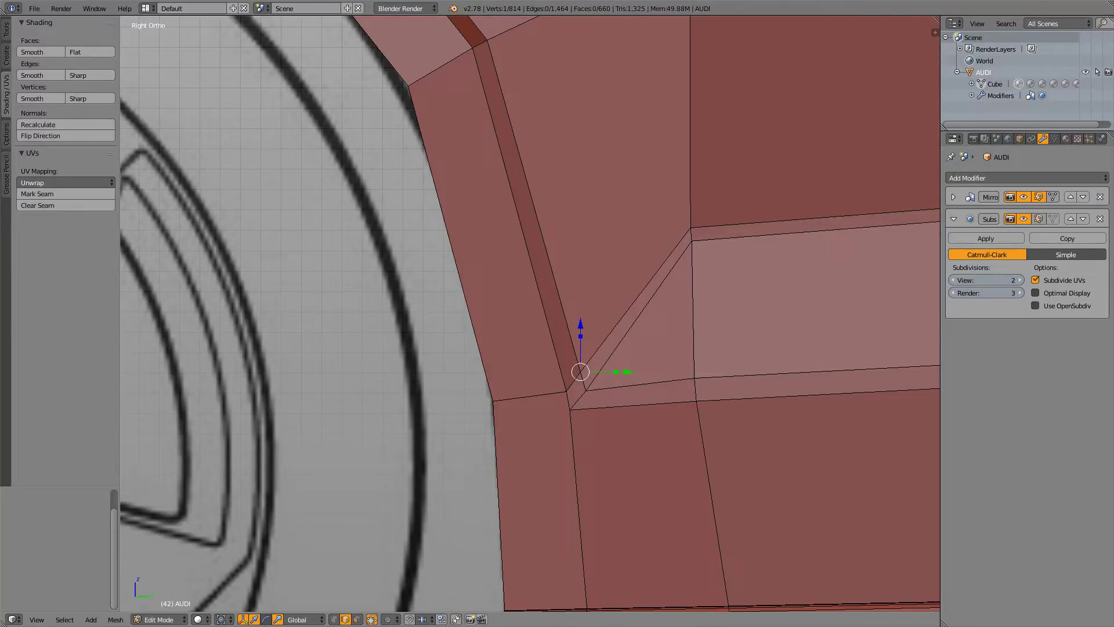
{"action": "key", "text": "Tab"}
{"action": "key", "text": "Tab"}
{"action": "key", "text": "Tab"}
- Review the whole side against the blueprint, and examine the edge flow between the front wheel arch, crease corner and sill
{"action": "key", "text": "Home"}
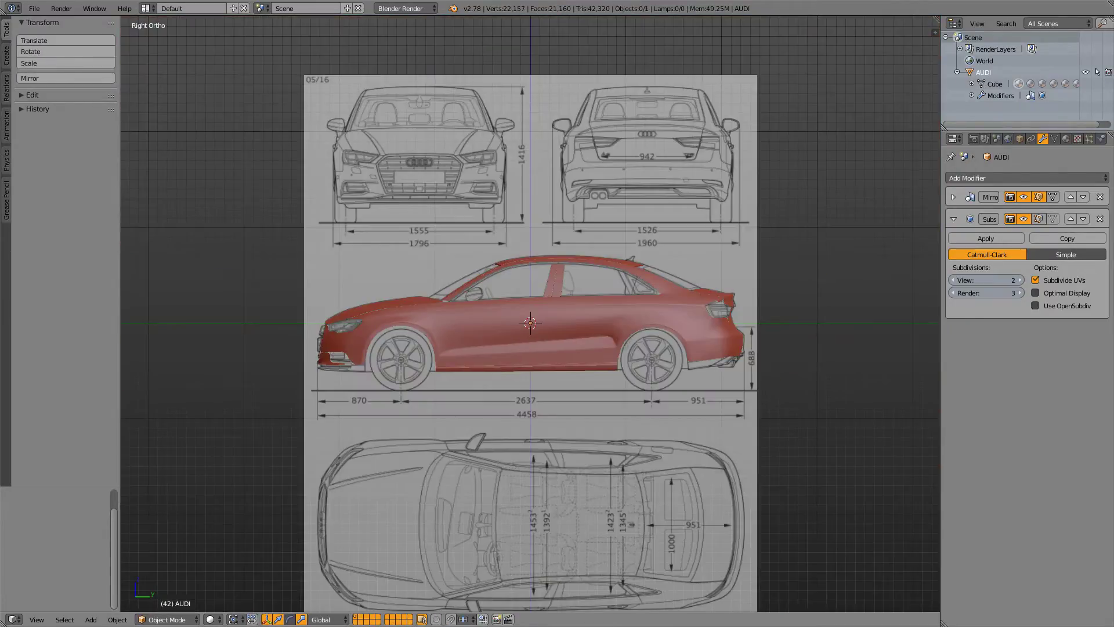
{"action": "scroll", "coordinate": [531, 313], "scroll_direction": "up", "scroll_amount": 6}
{"action": "middle_click_drag", "start_coordinate": [357, 314], "coordinate": [715, 309], "text": "shift"}
{"action": "scroll", "coordinate": [530, 314], "scroll_direction": "up", "scroll_amount": 6}
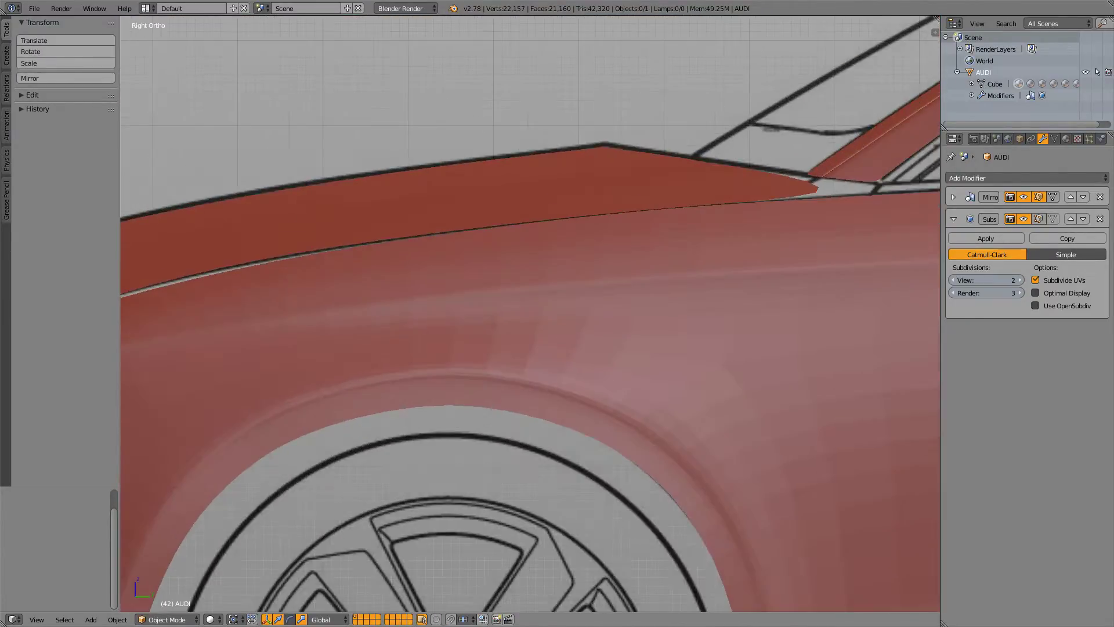
{"action": "middle_click_drag", "start_coordinate": [603, 395], "coordinate": [457, 232], "text": "shift"}
{"action": "scroll", "coordinate": [523, 348], "scroll_direction": "down", "scroll_amount": 2}
{"action": "key", "text": "Tab"}
{"action": "scroll", "coordinate": [523, 348], "scroll_direction": "up", "scroll_amount": 4}
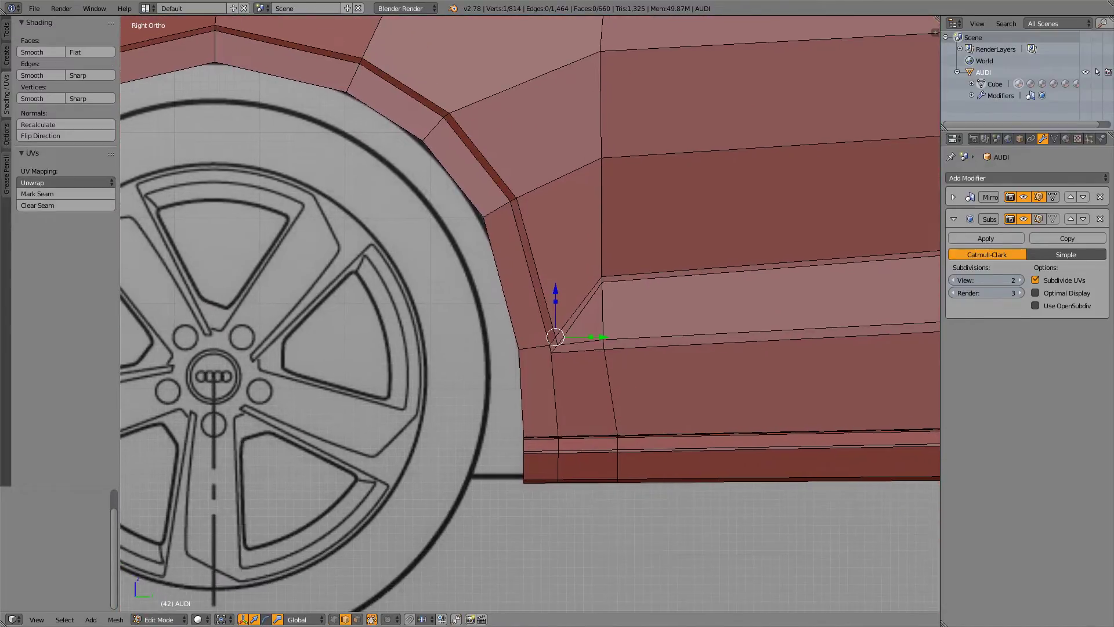
{"action": "middle_click_drag", "start_coordinate": [557, 360], "coordinate": [529, 275], "text": "shift"}
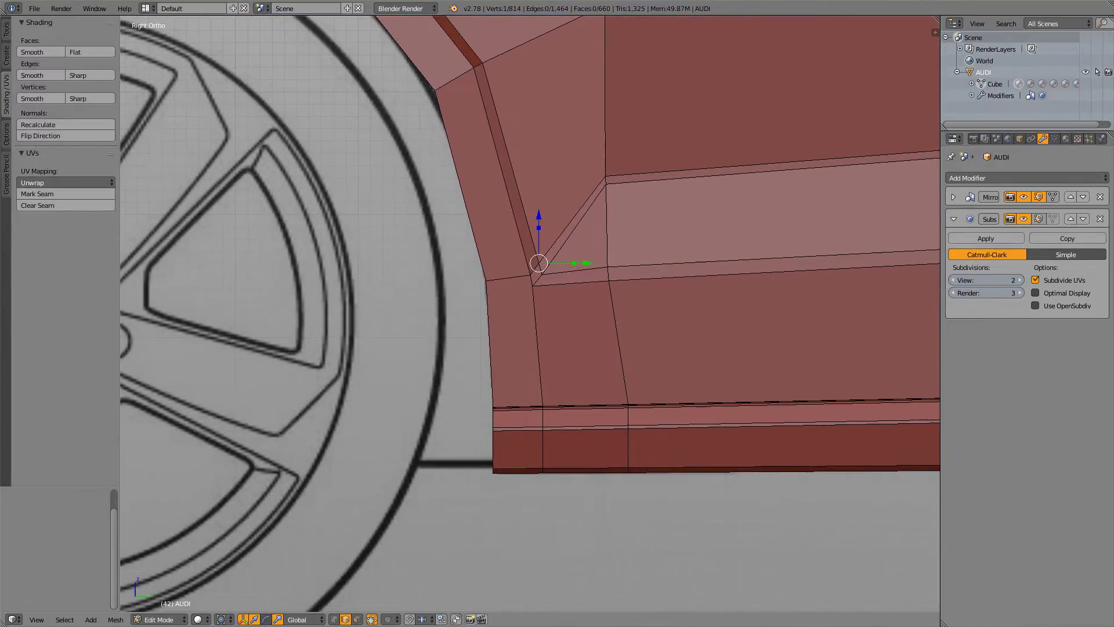
{"action": "scroll", "coordinate": [530, 313], "scroll_direction": "up", "scroll_amount": 1}
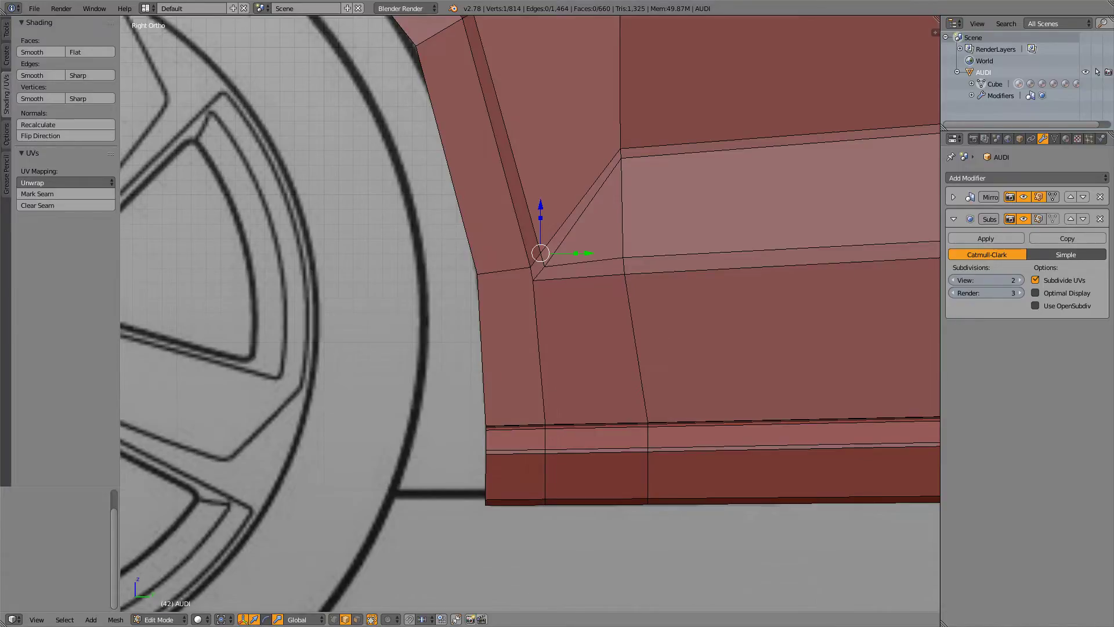
{"action": "scroll", "coordinate": [530, 314], "scroll_direction": "down", "scroll_amount": 5}
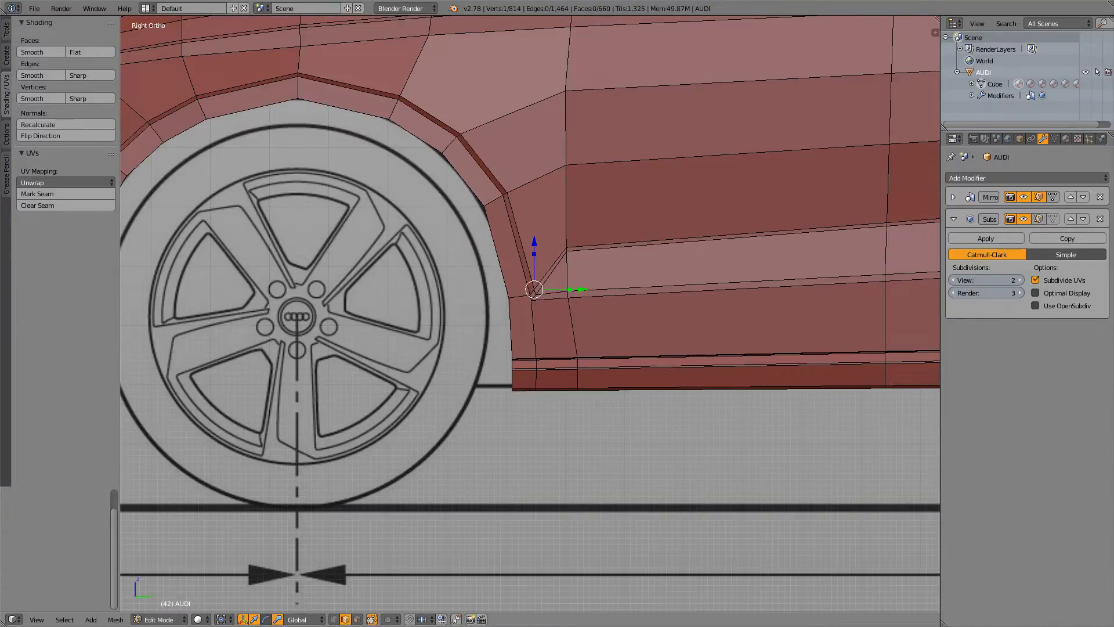
{"action": "scroll", "coordinate": [529, 313], "scroll_direction": "up", "scroll_amount": 6}
{"action": "scroll", "coordinate": [530, 313], "scroll_direction": "down", "scroll_amount": 4}
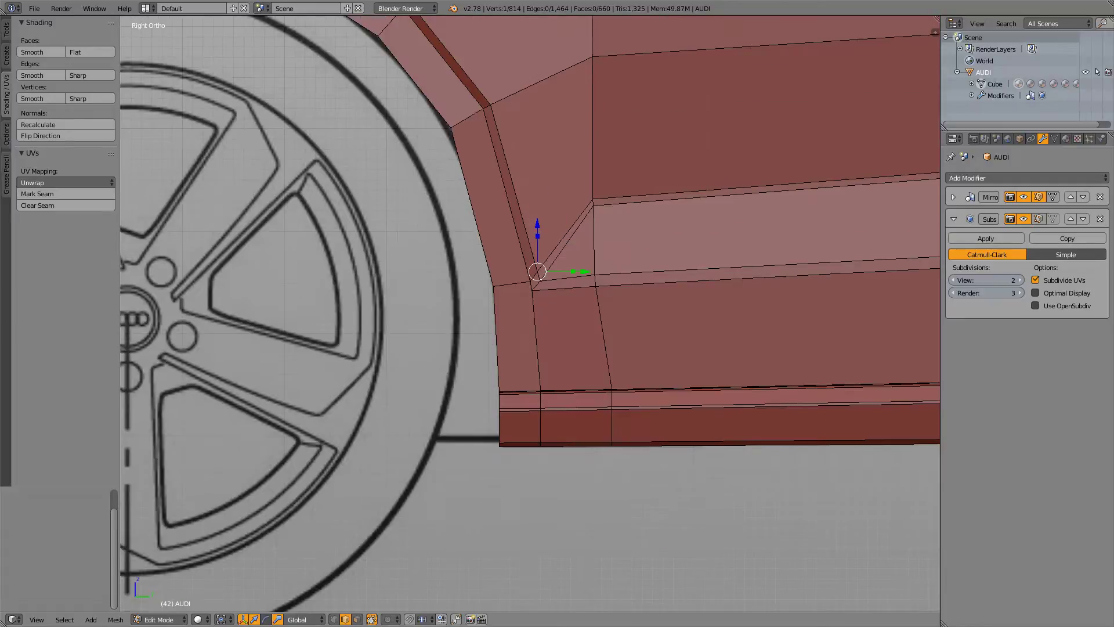
- Clear the selection and check the crease corner's lower edges up close, both as mesh and smoothed
{"action": "key", "text": "a"}
{"action": "key", "text": "a"}
{"action": "key", "text": "a"}
{"action": "scroll", "coordinate": [529, 314], "scroll_direction": "up", "scroll_amount": 6}
{"action": "key", "text": "Tab"}
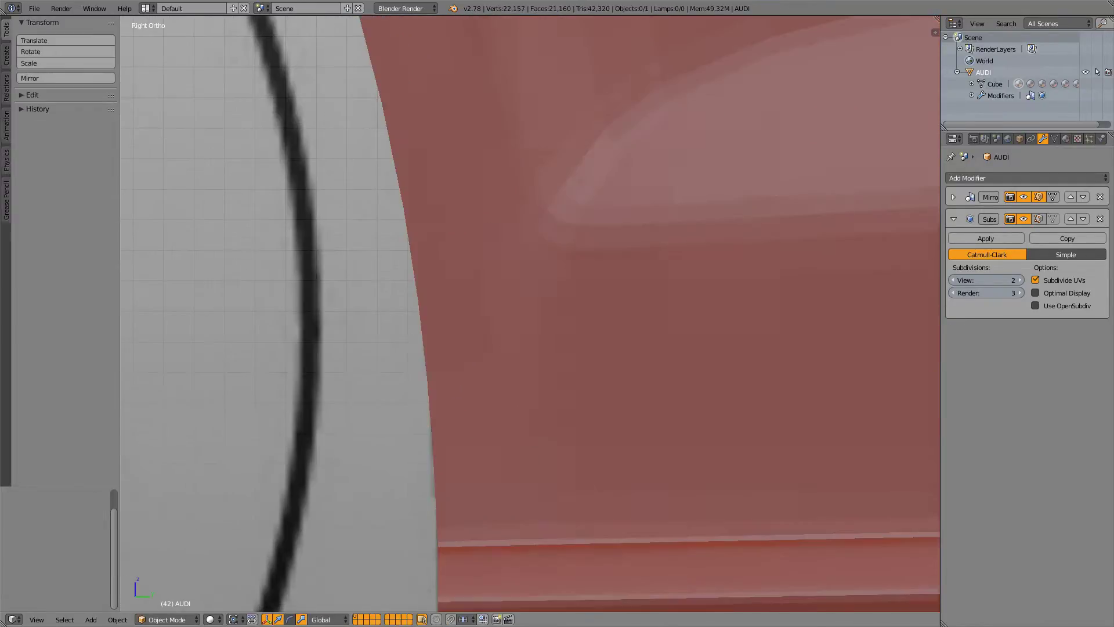
{"action": "key", "text": "Tab"}
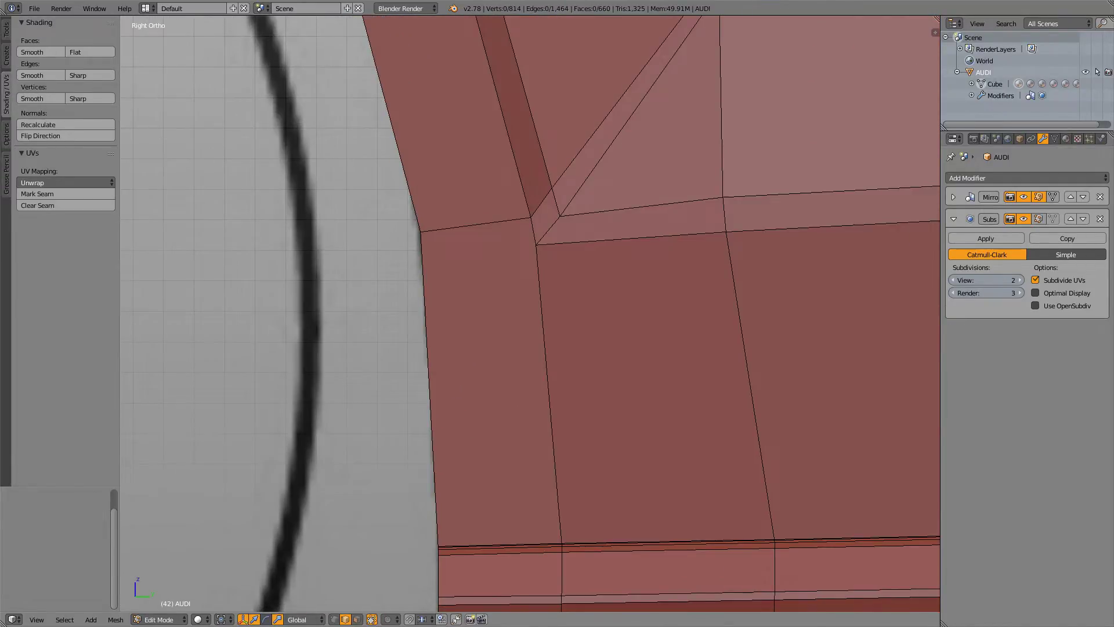
{"action": "key", "text": "Tab"}
{"action": "key", "text": "Tab"}
- Knife-cut an edge from the crease's lower corner vertex to the front wheel arch's outer edge and check the smoothed result
{"action": "key", "text": "ctrl+Tab"}
{"action": "left_click", "coordinate": [542, 228]}
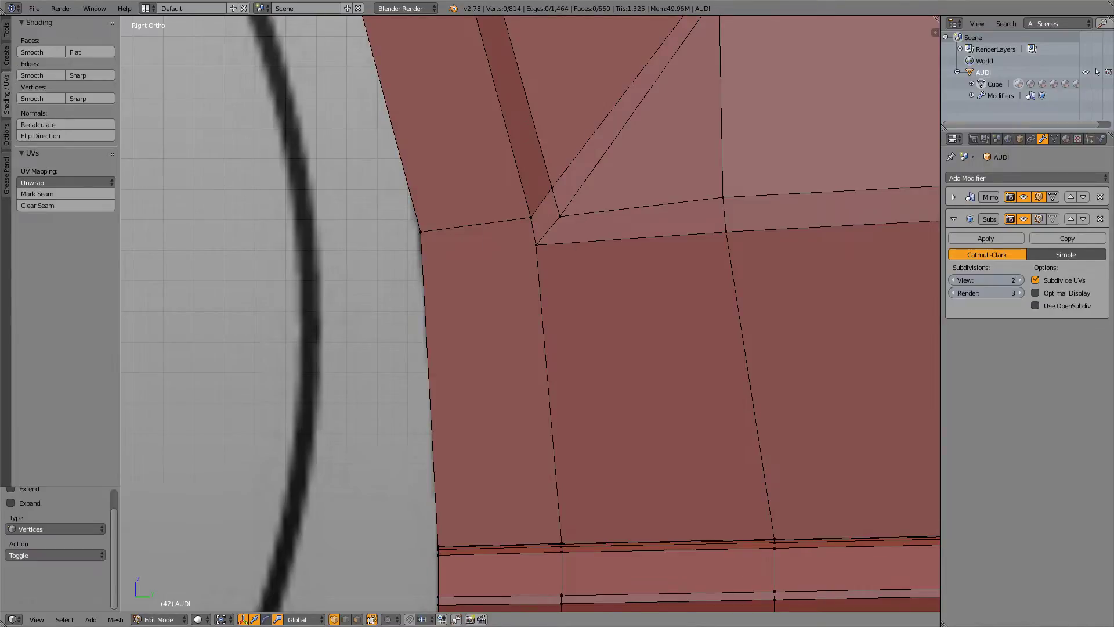
{"action": "key", "text": "k"}
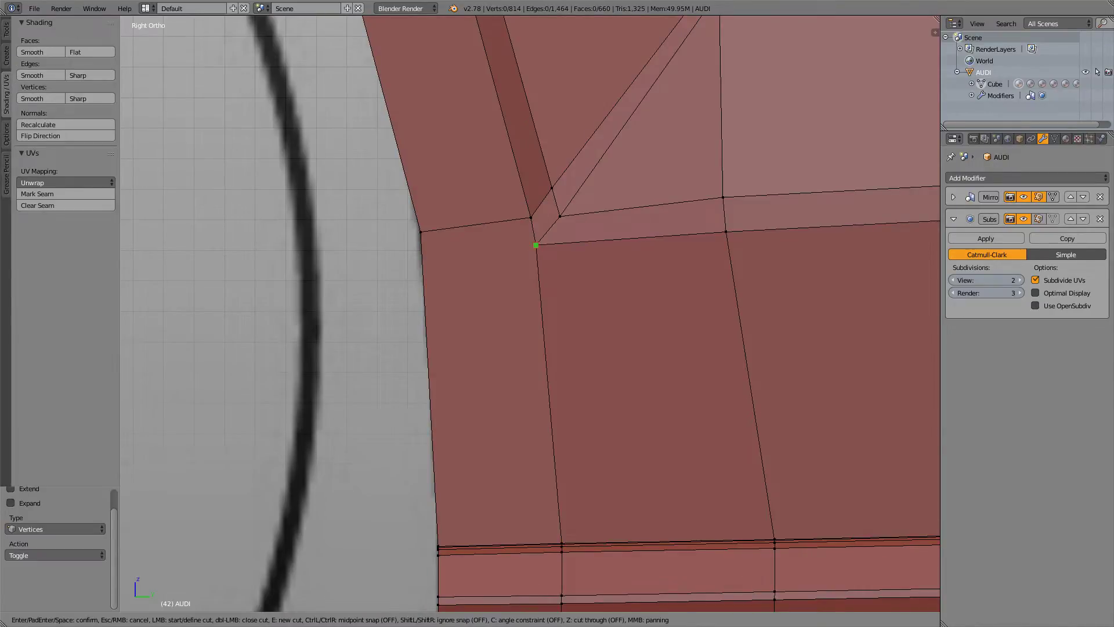
{"action": "left_click", "coordinate": [536, 246]}
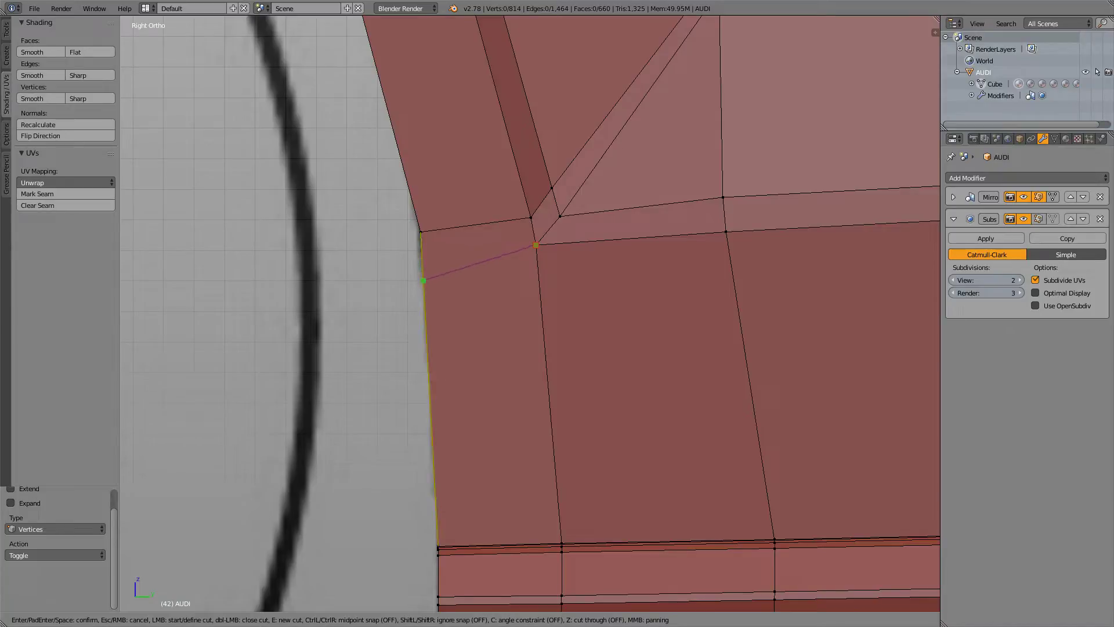
{"action": "left_click", "coordinate": [423, 281]}
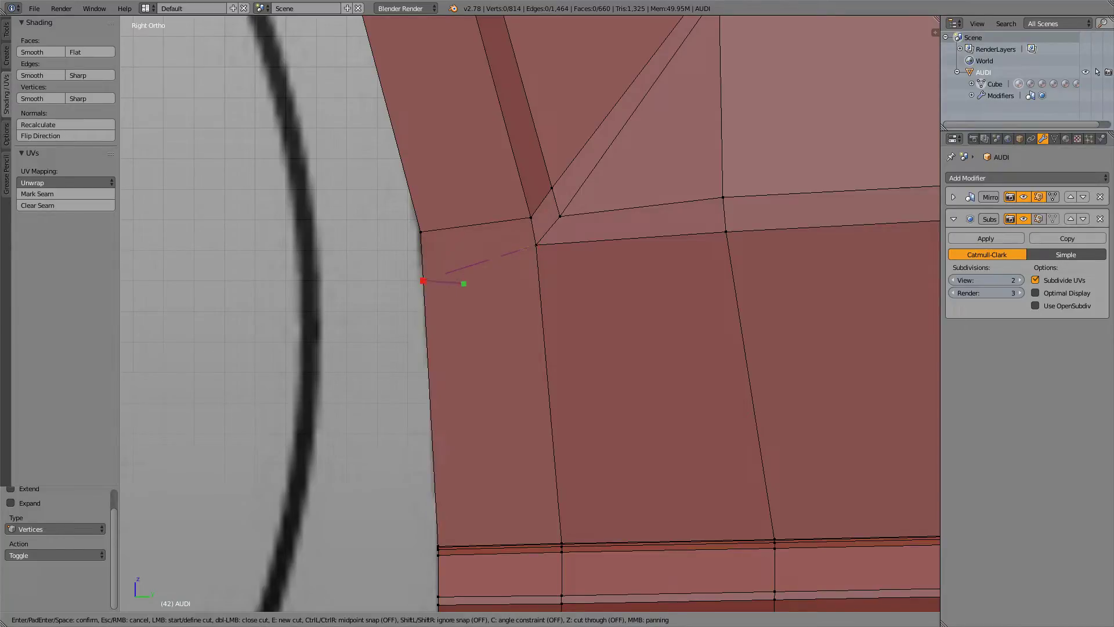
{"action": "key", "text": "Return"}
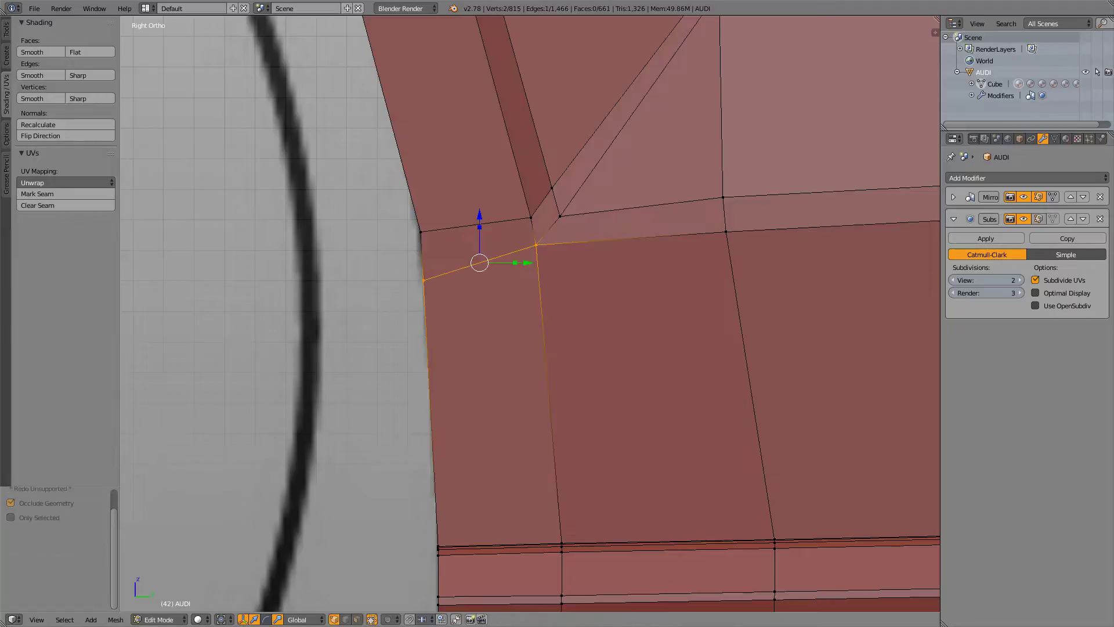
{"action": "scroll", "coordinate": [530, 314], "scroll_direction": "down", "scroll_amount": 7}
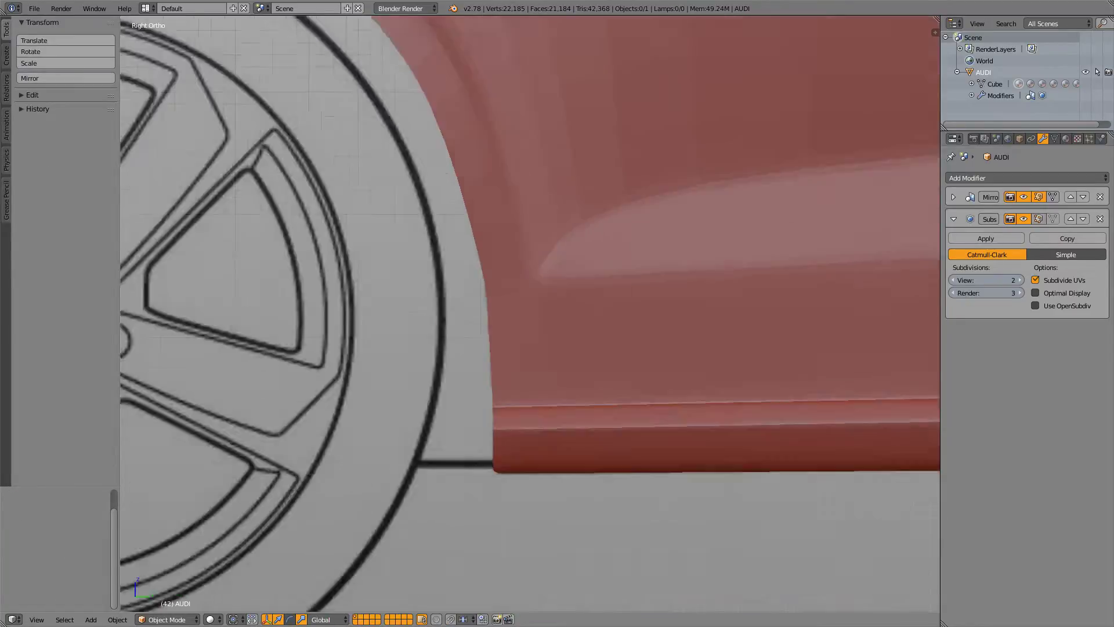
{"action": "scroll", "coordinate": [530, 314], "scroll_direction": "up", "scroll_amount": 6}
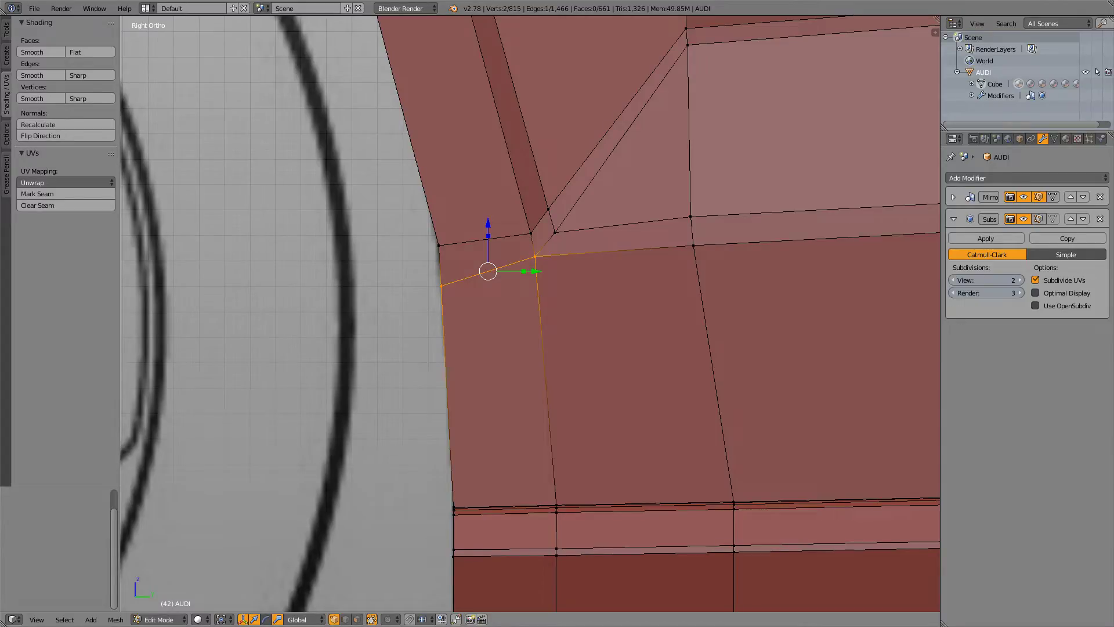
- Try moving the crease's inner corner vertex away from the wheel arch toward the door panel
{"action": "scroll", "coordinate": [530, 314], "scroll_direction": "down", "scroll_amount": 3}
{"action": "scroll", "coordinate": [530, 314], "scroll_direction": "up", "scroll_amount": 4}
{"action": "right_click", "coordinate": [555, 232]}
{"action": "key", "text": "g"}
{"action": "left_click", "coordinate": [650, 217]}
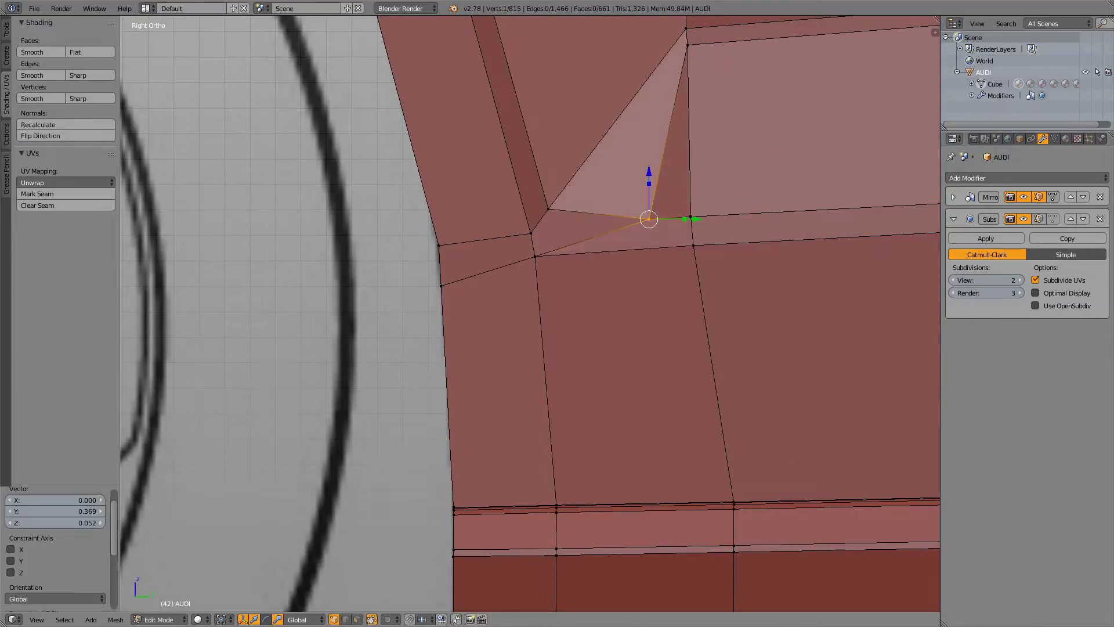
{"action": "key", "text": "ctrl+z"}
- Deselect everything and inspect the smoothed crease corner and front wheel arch edge in Object Mode
{"action": "scroll", "coordinate": [529, 314], "scroll_direction": "down", "scroll_amount": 7}
{"action": "scroll", "coordinate": [530, 314], "scroll_direction": "up", "scroll_amount": 6}
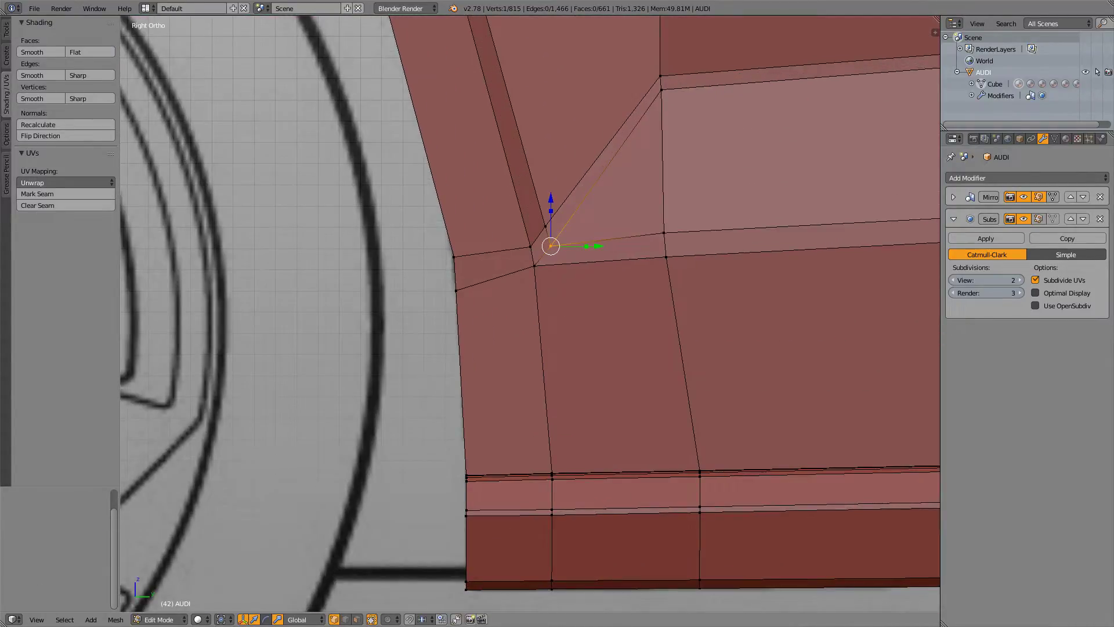
{"action": "key", "text": "a"}
{"action": "scroll", "coordinate": [529, 316], "scroll_direction": "down", "scroll_amount": 5}
{"action": "key", "text": "Tab"}
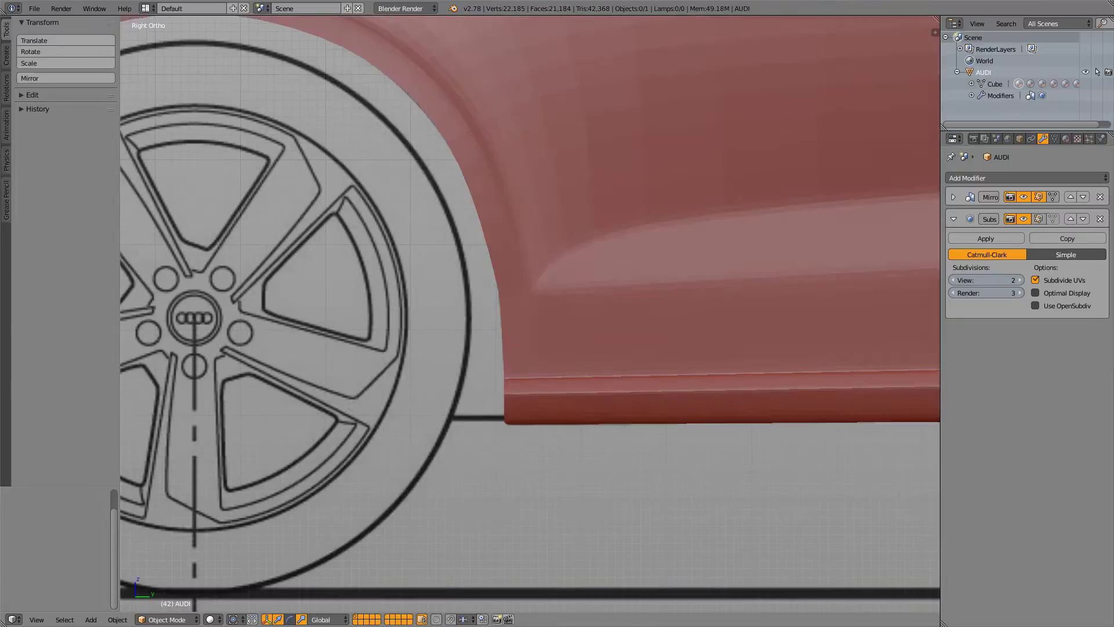
- Inspect the front wheel arch and lower door crease from the right side, both as mesh and smoothed
{"action": "key", "text": "Tab"}
{"action": "scroll", "coordinate": [530, 313], "scroll_direction": "up", "scroll_amount": 4}
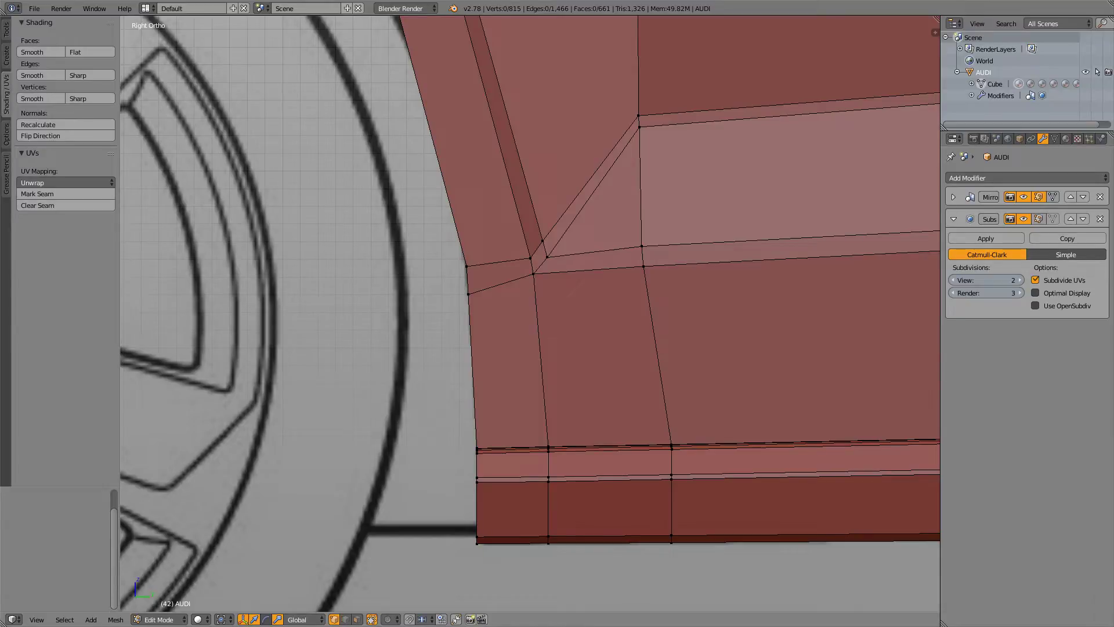
{"action": "scroll", "coordinate": [530, 313], "scroll_direction": "down", "scroll_amount": 6}
{"action": "middle_click_drag", "start_coordinate": [529, 314], "coordinate": [568, 284]}
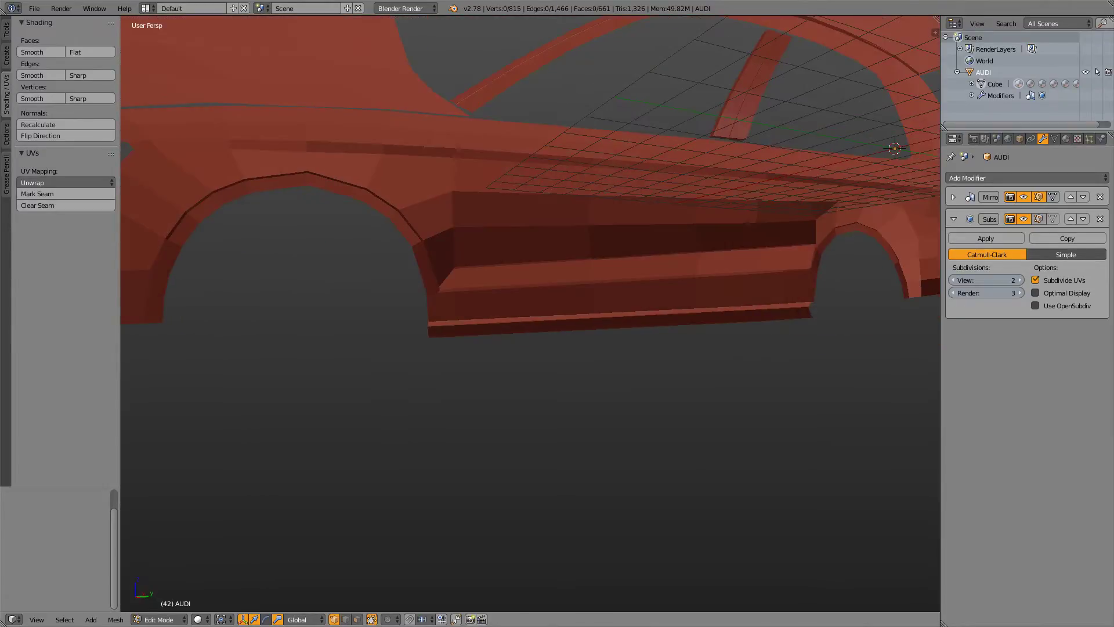
{"action": "key", "text": "KP_3"}
{"action": "middle_click_drag", "start_coordinate": [418, 302], "coordinate": [649, 334], "text": "shift"}
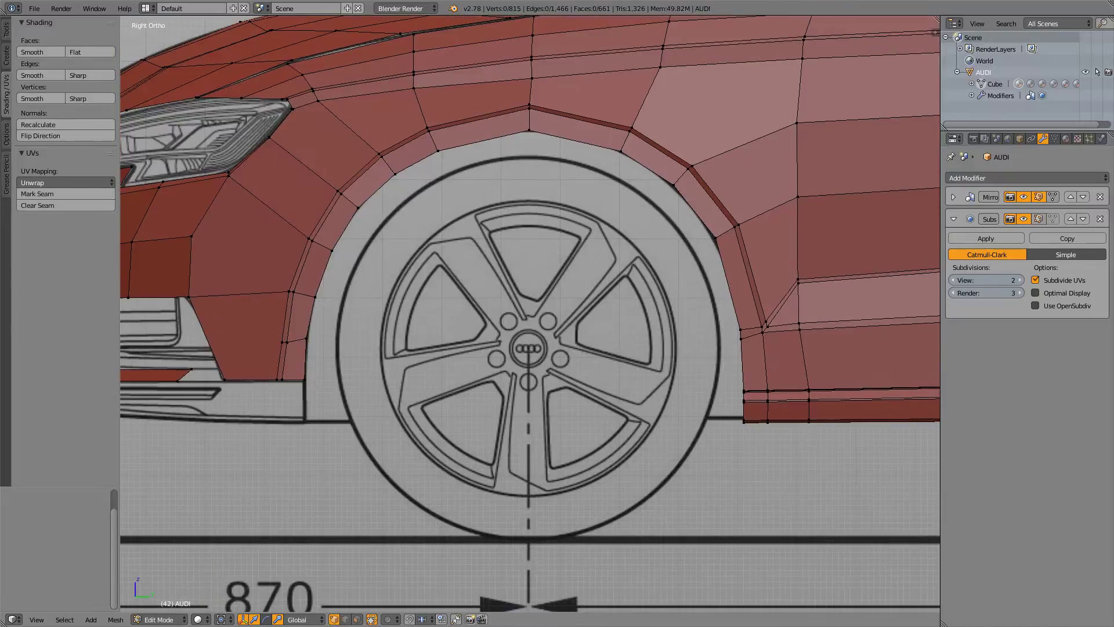
{"action": "middle_click_drag", "start_coordinate": [530, 314], "coordinate": [655, 376], "text": "shift"}
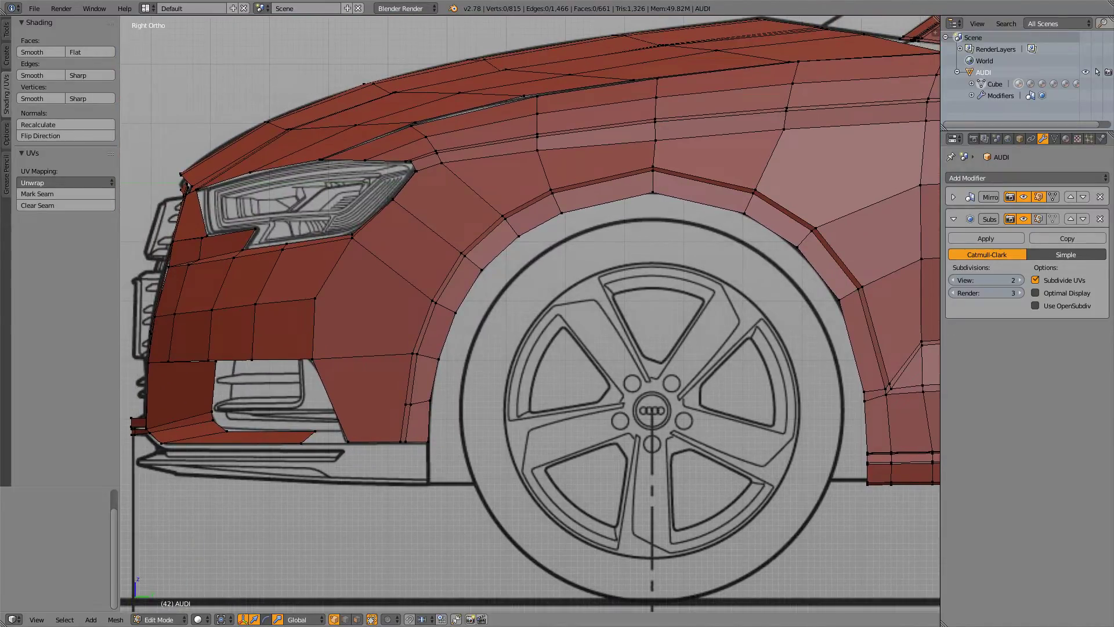
{"action": "middle_click_drag", "start_coordinate": [653, 491], "coordinate": [445, 519], "text": "shift"}
{"action": "key", "text": "Tab"}
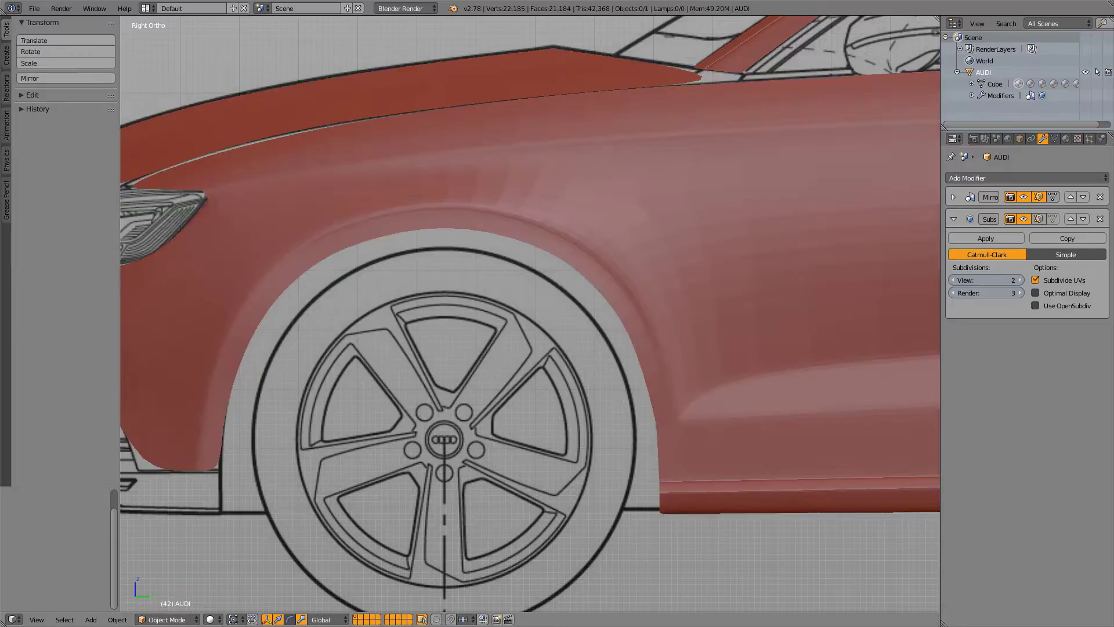
{"action": "key", "text": "Tab"}
{"action": "key", "text": "Tab"}
{"action": "key", "text": "Tab"}
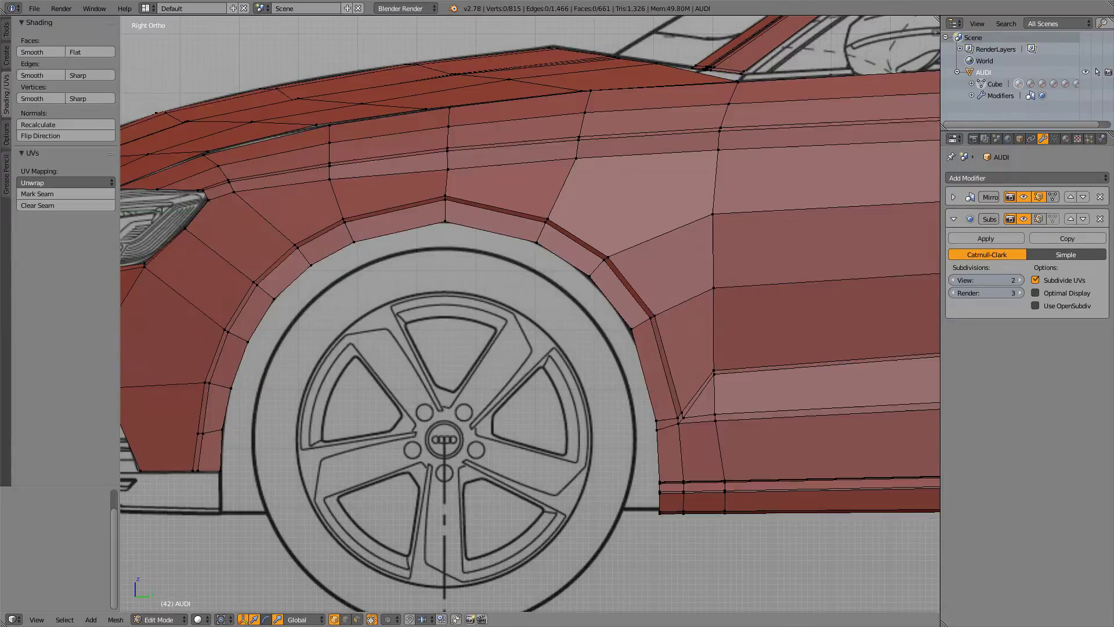
- Examine the body side from the doors to the rear wheel arch against the side blueprint, as mesh and smoothed
{"action": "scroll", "coordinate": [530, 313], "scroll_direction": "down", "scroll_amount": 6}
{"action": "middle_click_drag", "start_coordinate": [531, 313], "coordinate": [296, 307], "text": "shift"}
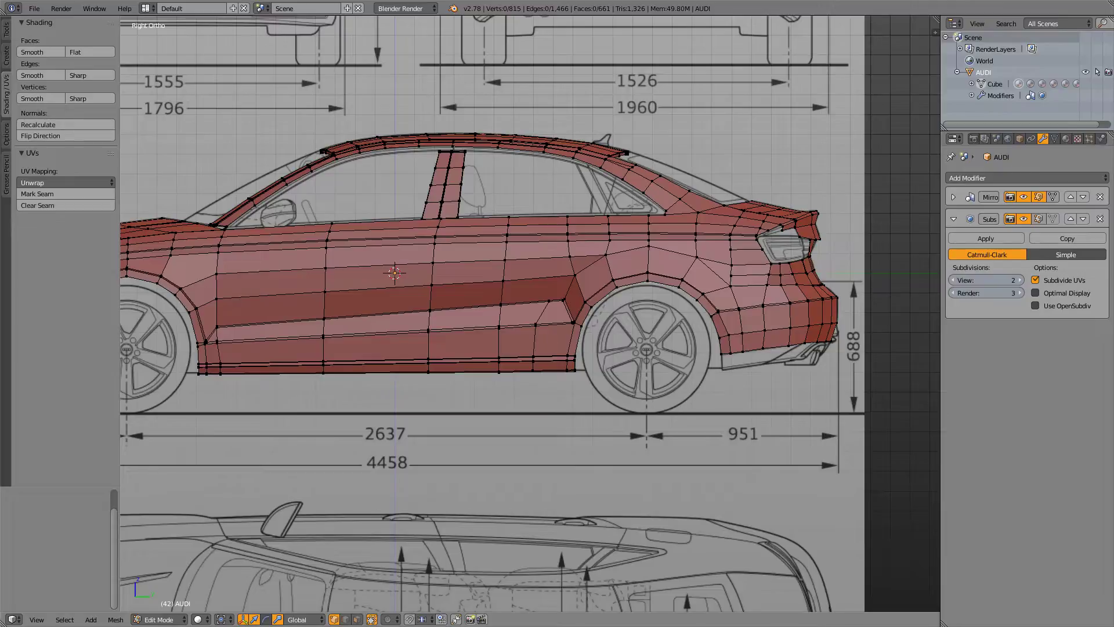
{"action": "middle_click_drag", "start_coordinate": [529, 314], "coordinate": [476, 342], "text": "shift"}
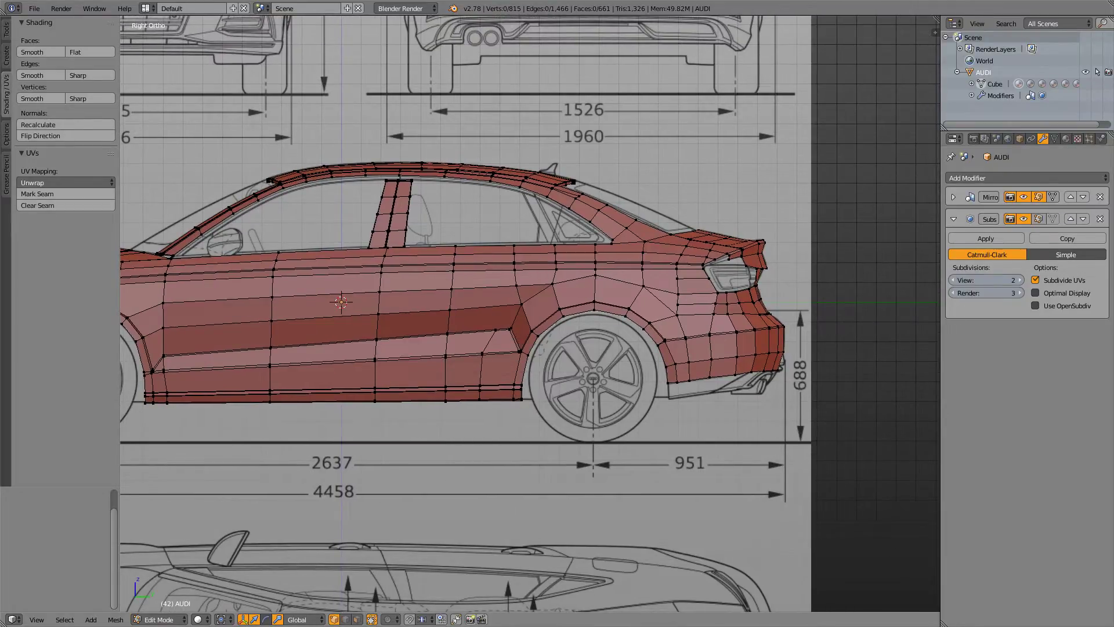
{"action": "middle_click_drag", "start_coordinate": [529, 313], "coordinate": [604, 288], "text": "shift"}
{"action": "scroll", "coordinate": [530, 314], "scroll_direction": "down", "scroll_amount": 6}
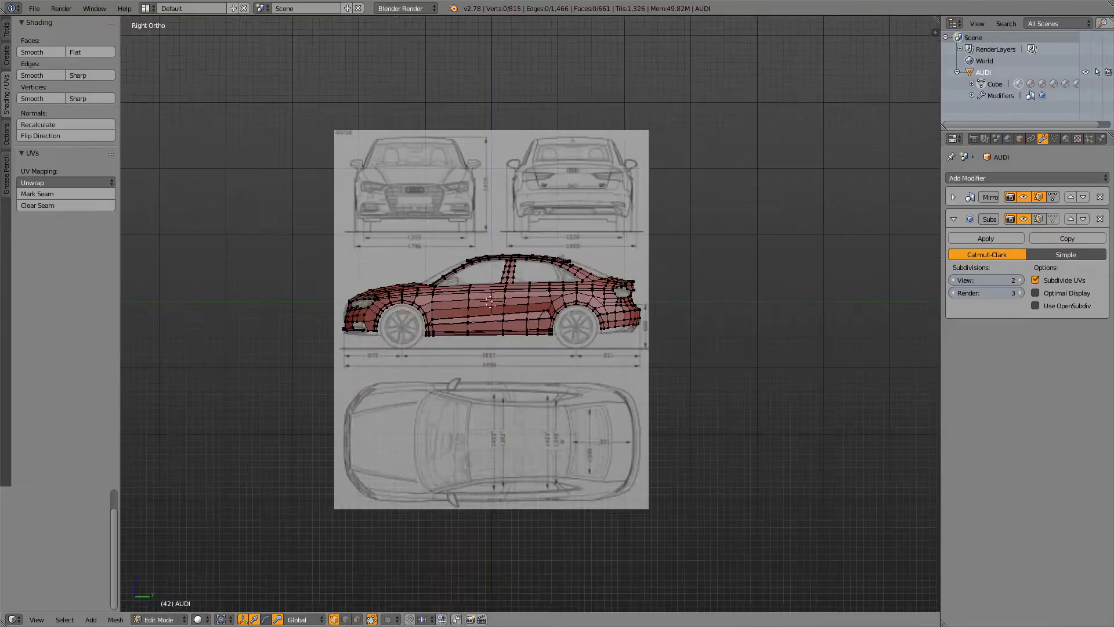
{"action": "scroll", "coordinate": [530, 314], "scroll_direction": "up", "scroll_amount": 8}
{"action": "key", "text": "Tab"}
{"action": "key", "text": "Tab"}
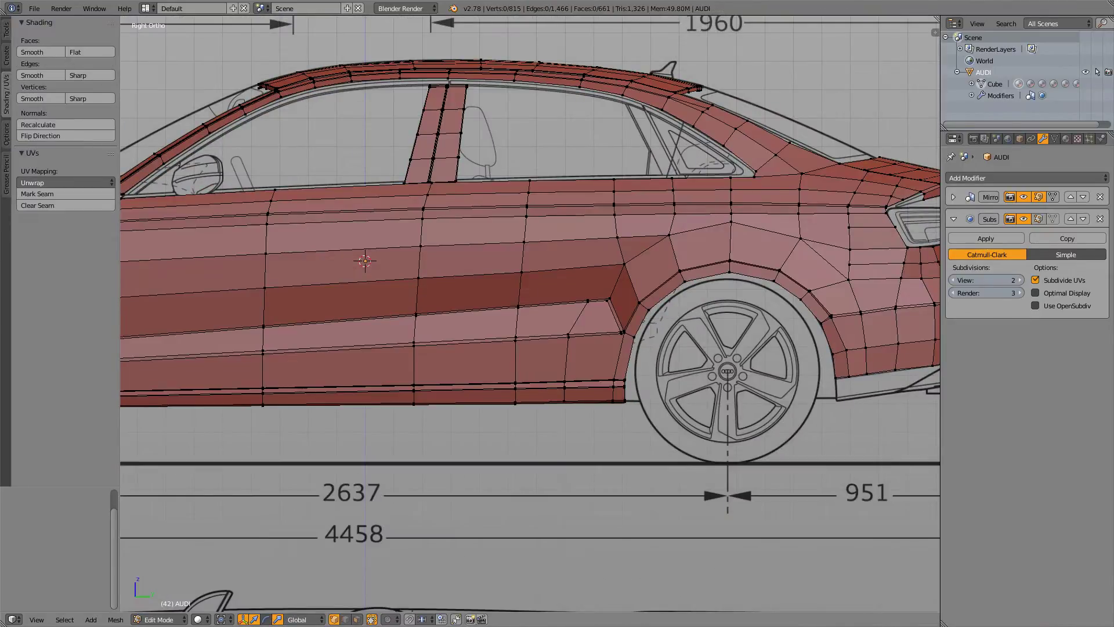
{"action": "scroll", "coordinate": [530, 313], "scroll_direction": "down", "scroll_amount": 4}
{"action": "scroll", "coordinate": [530, 314], "scroll_direction": "up", "scroll_amount": 5}
{"action": "key", "text": "Tab"}
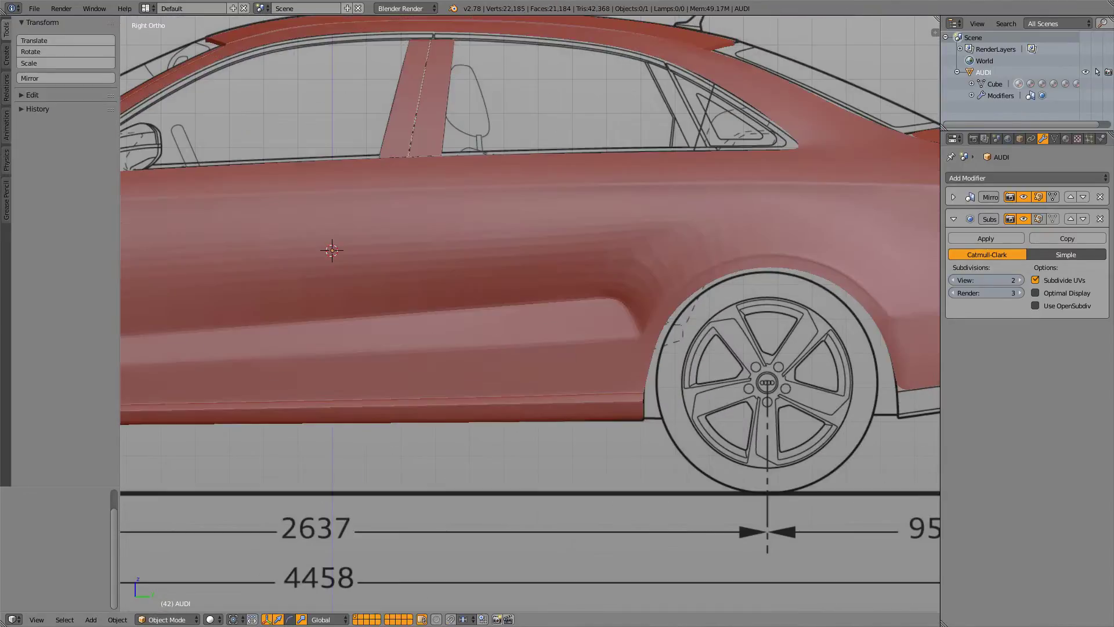
{"action": "scroll", "coordinate": [530, 314], "scroll_direction": "down", "scroll_amount": 3}
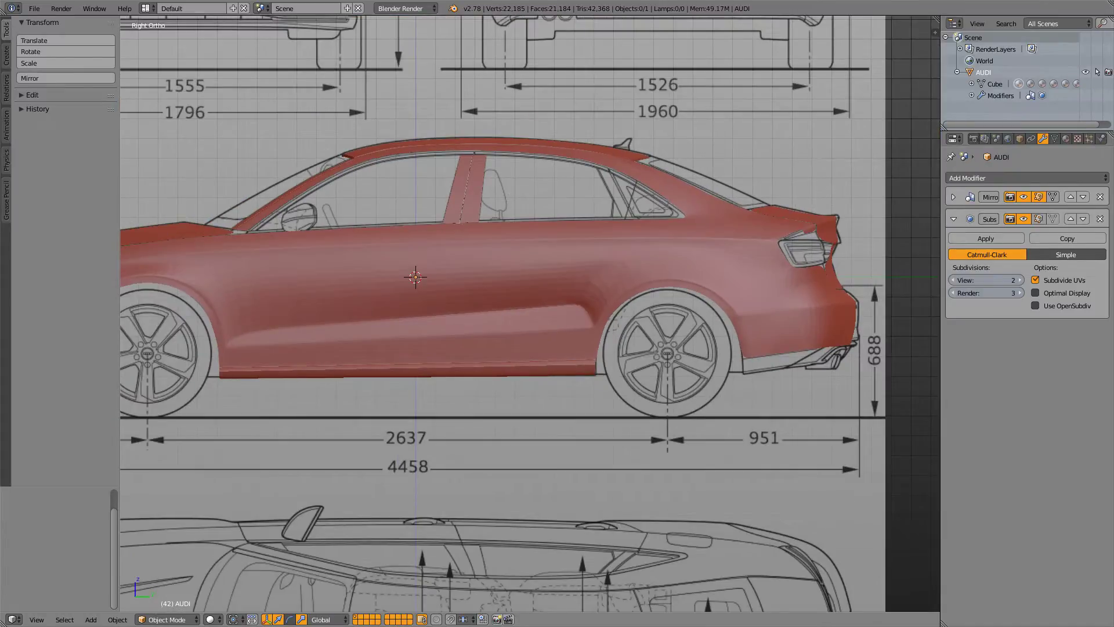
{"action": "key", "text": "Tab"}
- Study the edge flow where the lower door crease ends at the rear wheel arch, comparing mesh and smoothed surface
{"action": "scroll", "coordinate": [526, 244], "scroll_direction": "up", "scroll_amount": 7}
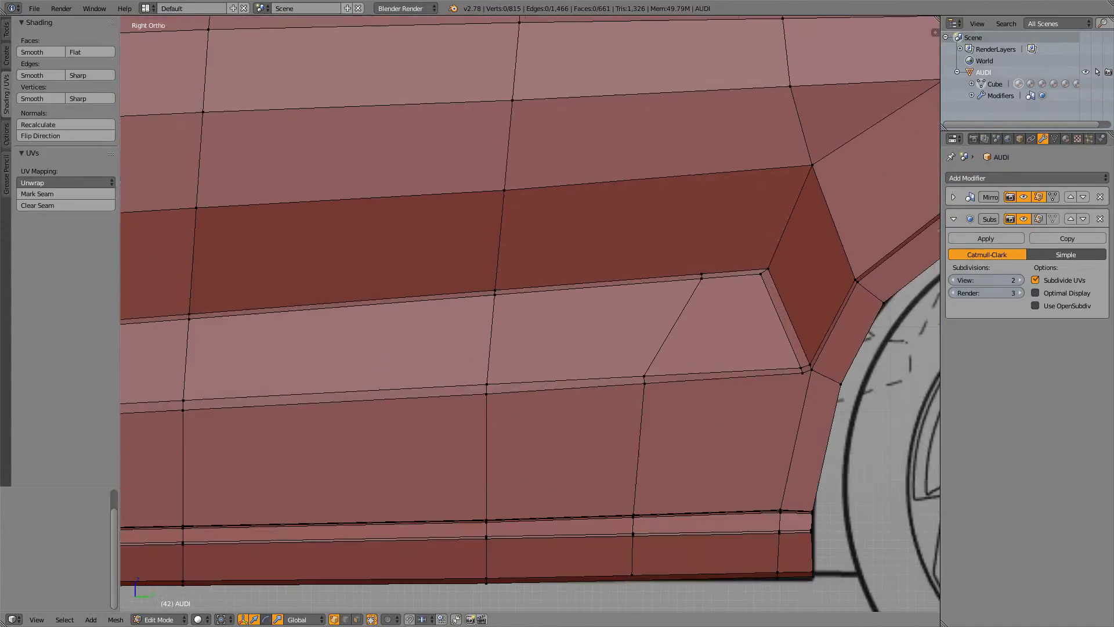
{"action": "key", "text": "Tab"}
{"action": "key", "text": "Tab"}
{"action": "key", "text": "Tab"}
{"action": "key", "text": "Tab"}
{"action": "key", "text": "Tab"}
{"action": "scroll", "coordinate": [531, 314], "scroll_direction": "up", "scroll_amount": 2}
{"action": "key", "text": "Tab"}
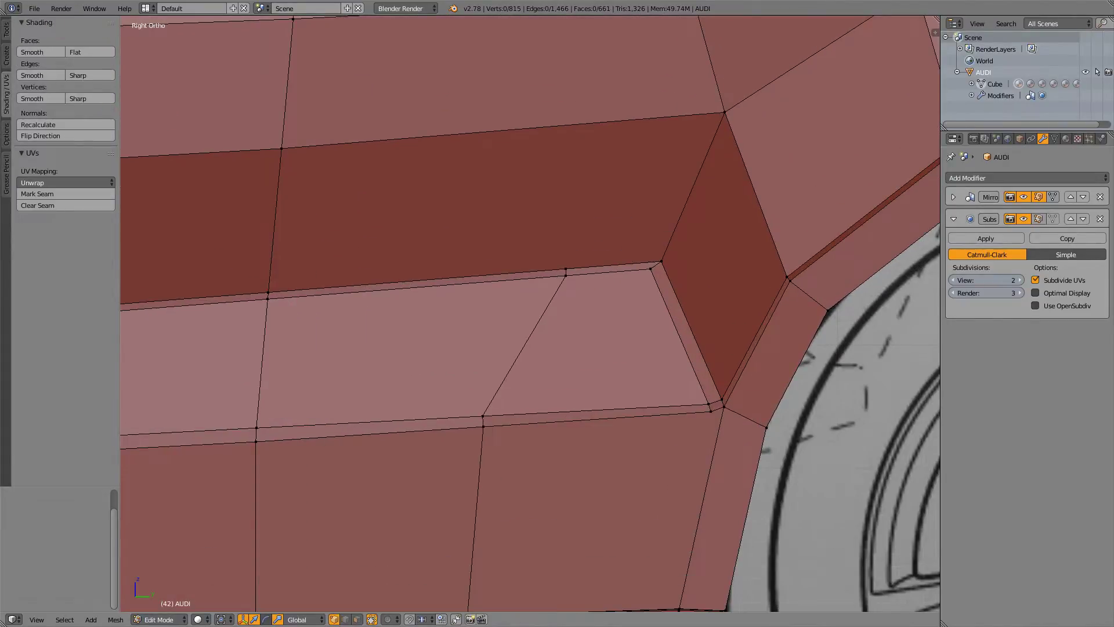
{"action": "middle_click_drag", "start_coordinate": [583, 357], "coordinate": [478, 270], "text": "shift"}
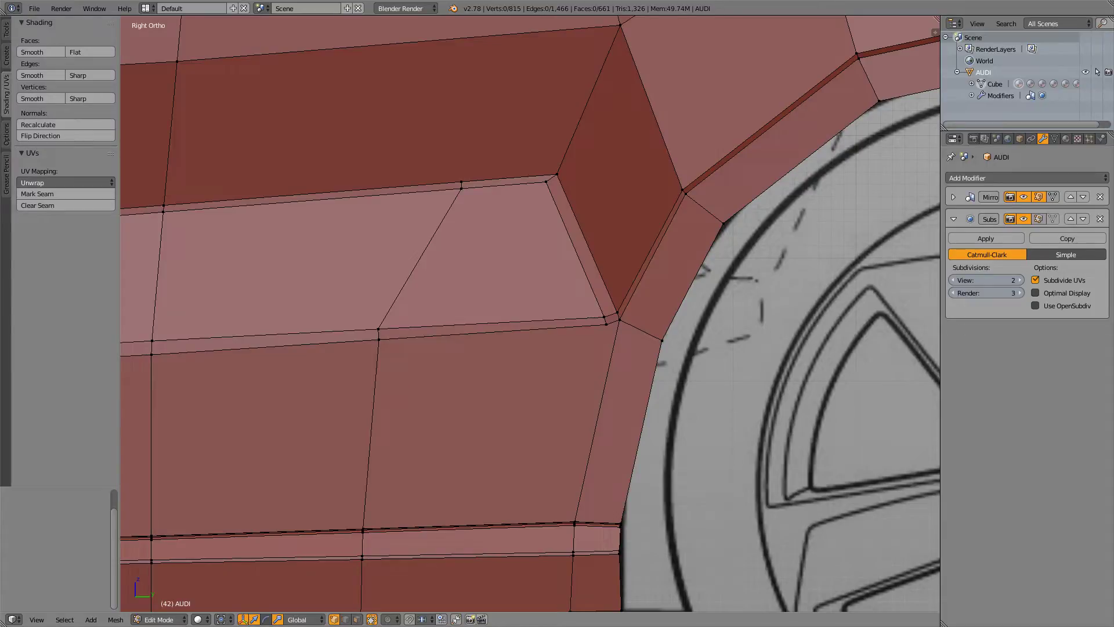
{"action": "scroll", "coordinate": [530, 314], "scroll_direction": "down", "scroll_amount": 6}
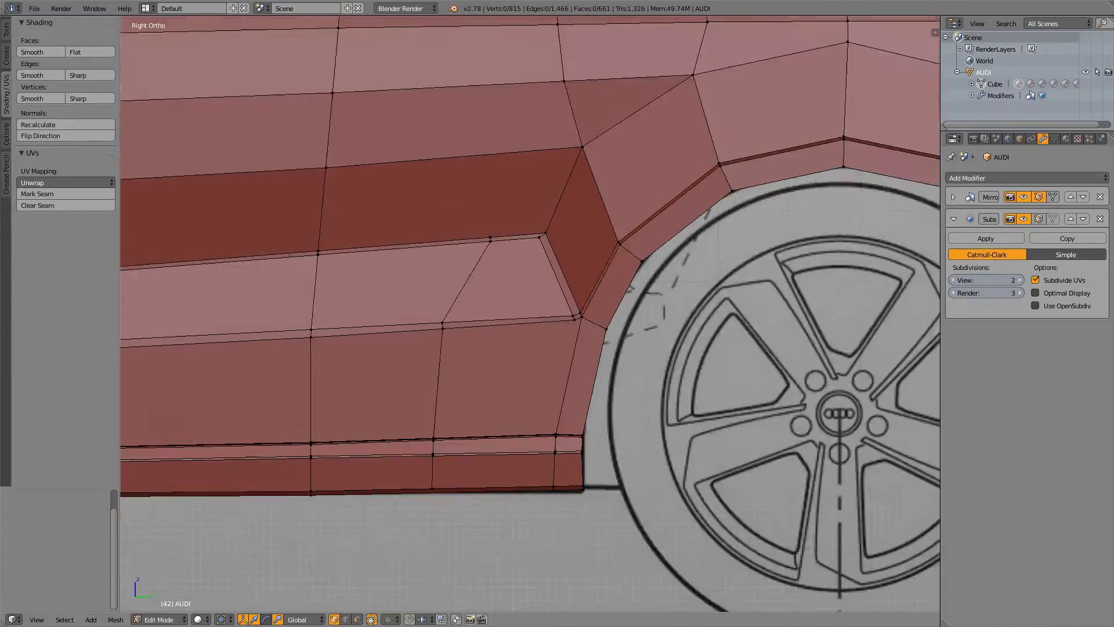
{"action": "scroll", "coordinate": [530, 313], "scroll_direction": "up", "scroll_amount": 3}
{"action": "scroll", "coordinate": [601, 452], "scroll_direction": "up", "scroll_amount": 4}
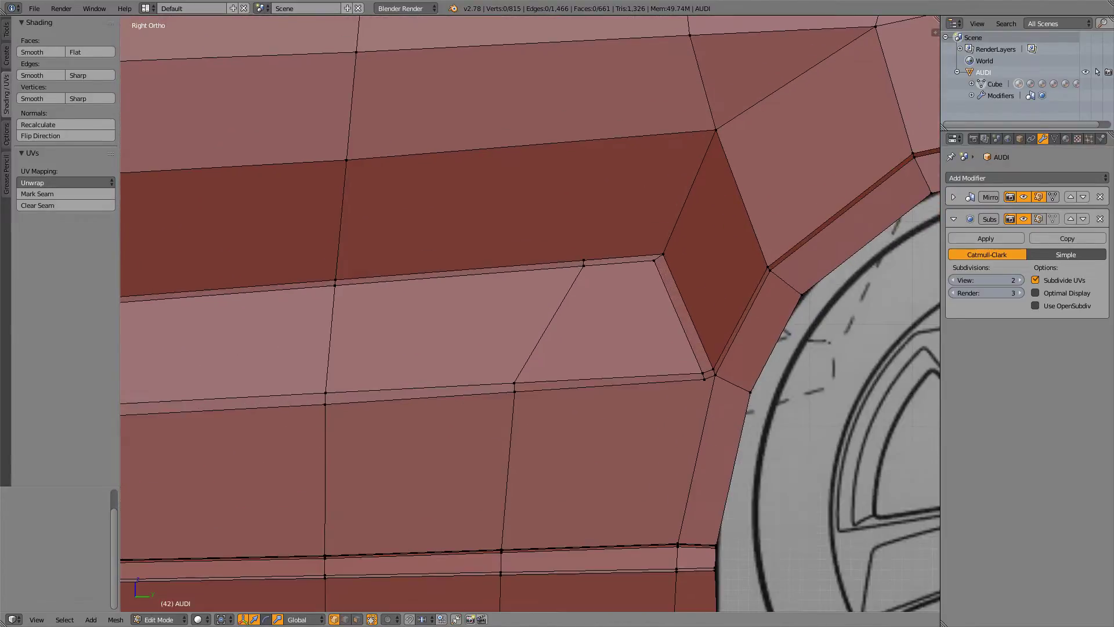
{"action": "middle_click_drag", "start_coordinate": [530, 314], "coordinate": [488, 303], "text": "shift"}
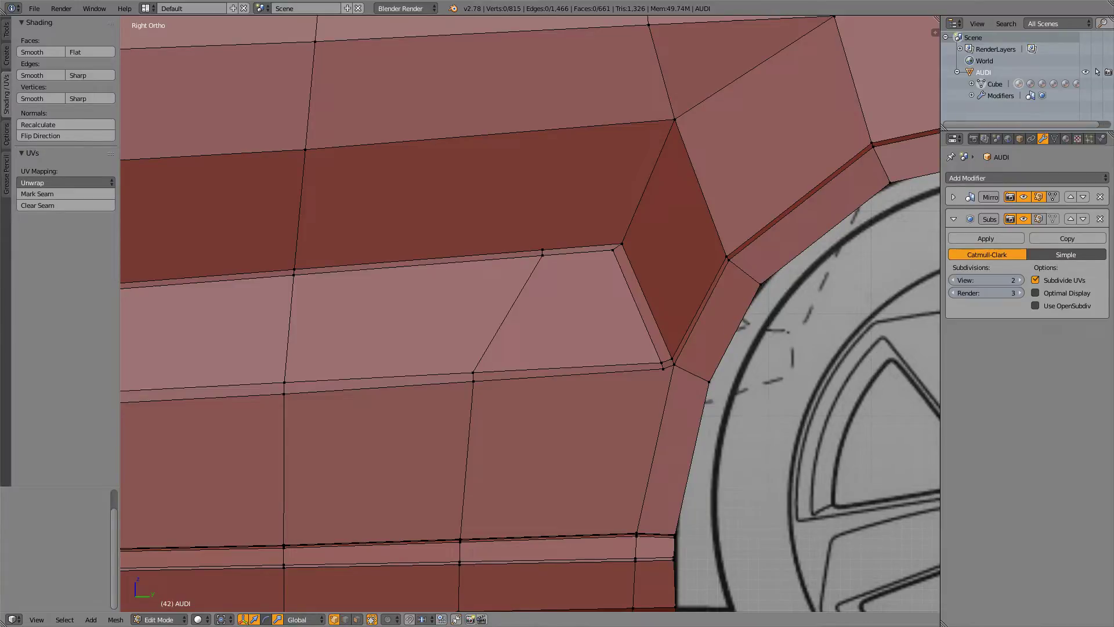
{"action": "scroll", "coordinate": [530, 314], "scroll_direction": "down", "scroll_amount": 3}
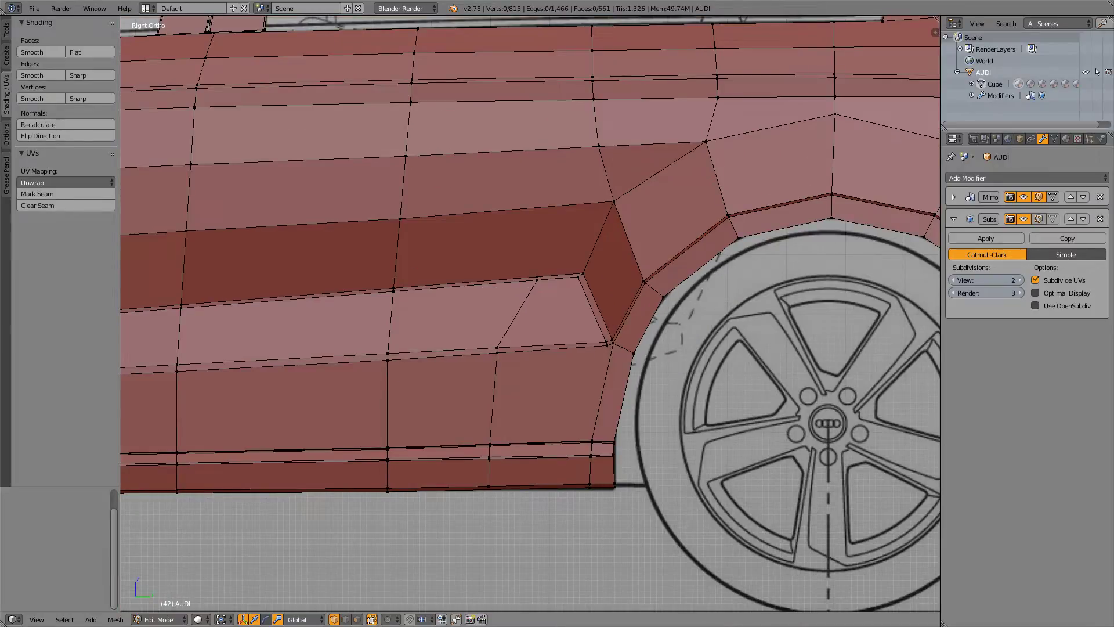
- Review the front fender and front wheel arch in side view, comparing the edge layout with the smoothed surface
{"action": "middle_click_drag", "start_coordinate": [134, 314], "coordinate": [1100, 292], "text": "shift"}
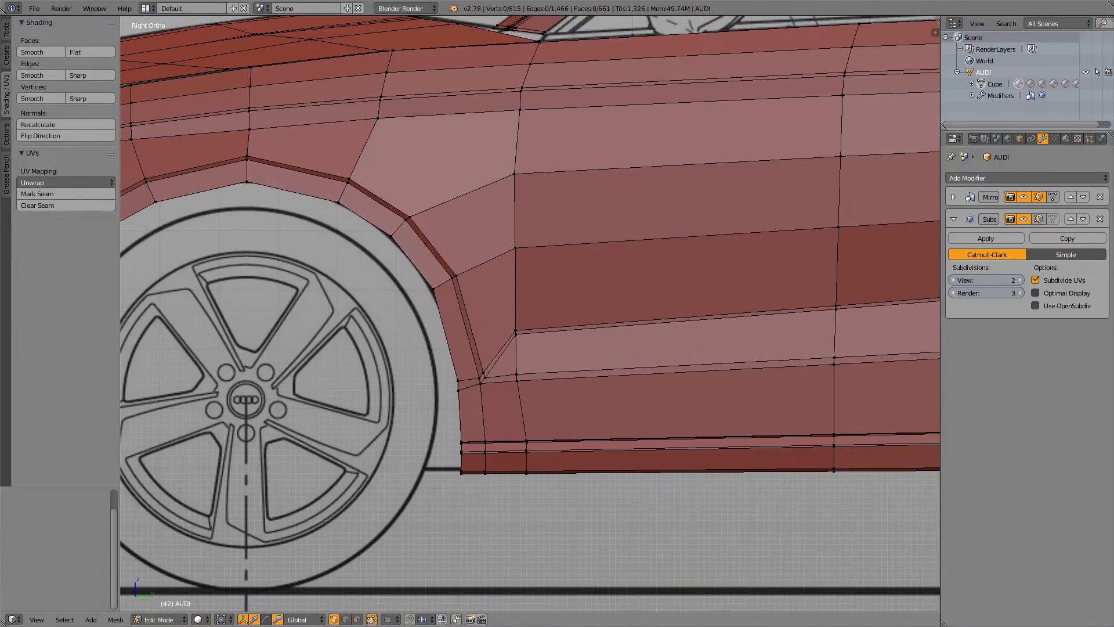
{"action": "middle_click_drag", "start_coordinate": [431, 314], "coordinate": [629, 313], "text": "shift"}
{"action": "middle_click_drag", "start_coordinate": [388, 289], "coordinate": [672, 339], "text": "shift"}
{"action": "scroll", "coordinate": [530, 314], "scroll_direction": "up", "scroll_amount": 1}
{"action": "scroll", "coordinate": [530, 314], "scroll_direction": "down", "scroll_amount": 4}
{"action": "key", "text": "Tab"}
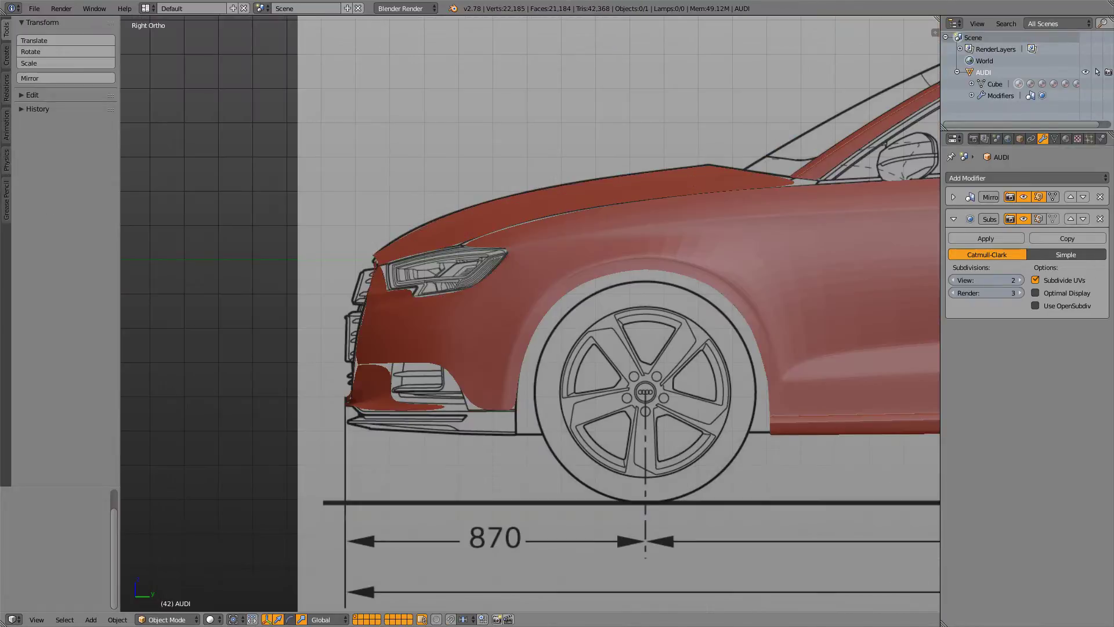
{"action": "key", "text": "Tab"}
{"action": "key", "text": "Tab"}
{"action": "key", "text": "Tab"}
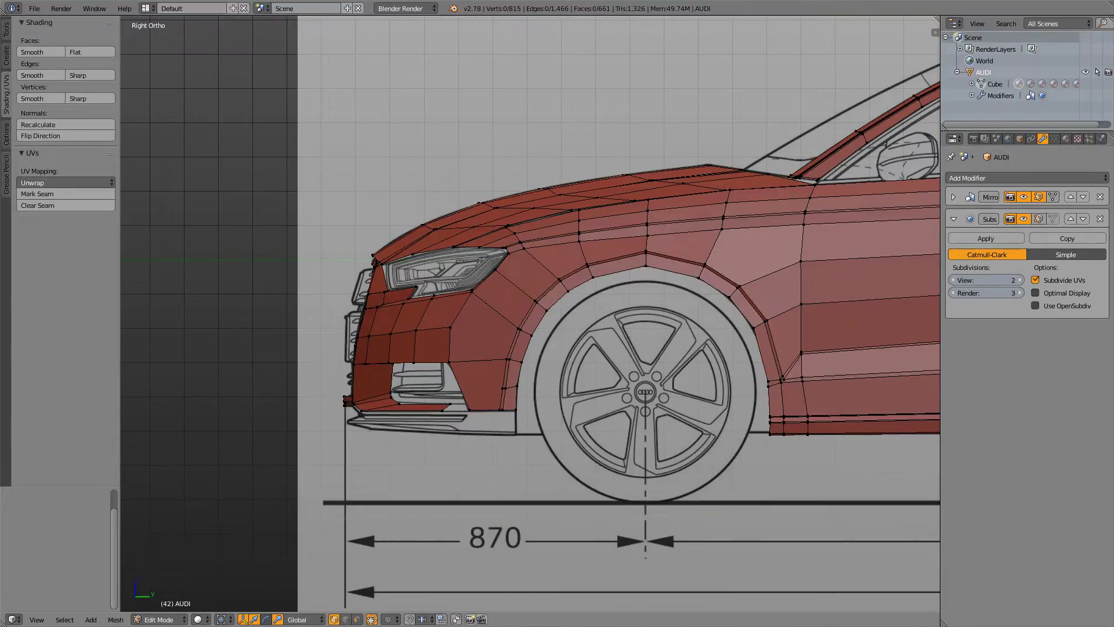
{"action": "middle_click_drag", "start_coordinate": [606, 248], "coordinate": [454, 380], "text": "shift"}
{"action": "scroll", "coordinate": [530, 313], "scroll_direction": "down", "scroll_amount": 5}
{"action": "scroll", "coordinate": [530, 314], "scroll_direction": "up", "scroll_amount": 4}
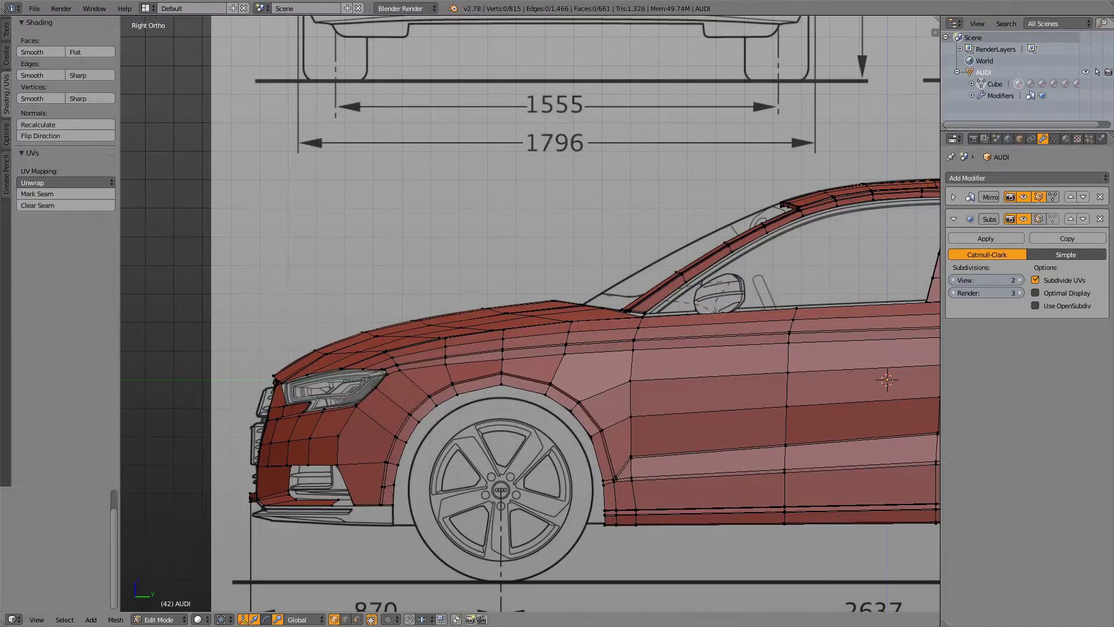
- Inspect the hood, front fender and headlight opening in a front three-quarter perspective, smoothed and as mesh
{"action": "key", "text": "Tab"}
{"action": "middle_click_drag", "start_coordinate": [530, 313], "coordinate": [611, 293]}
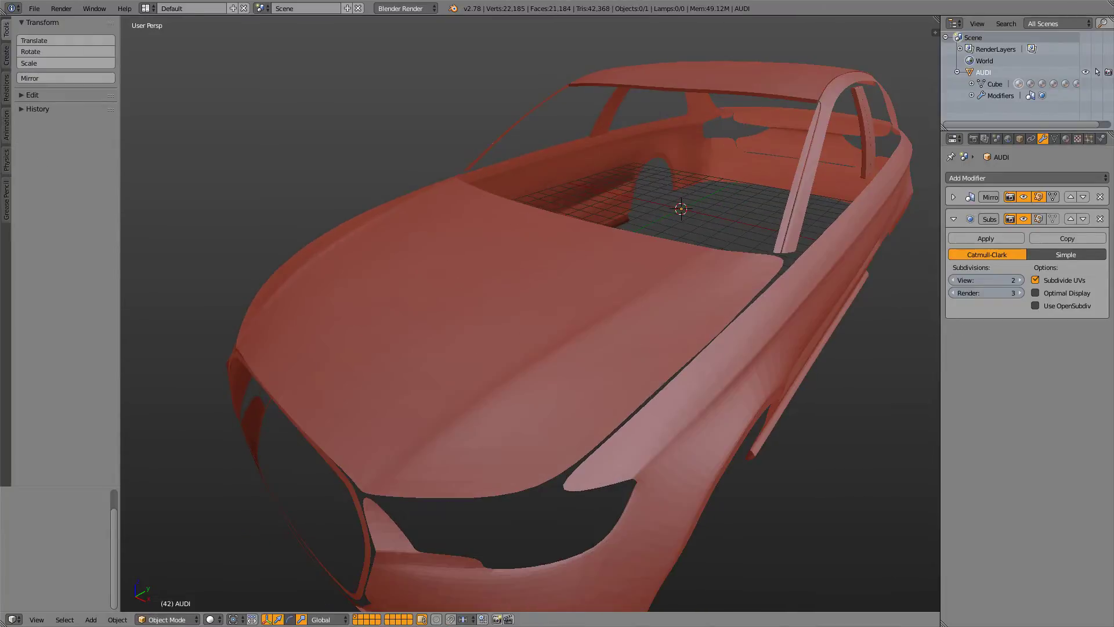
{"action": "key", "text": "Tab"}
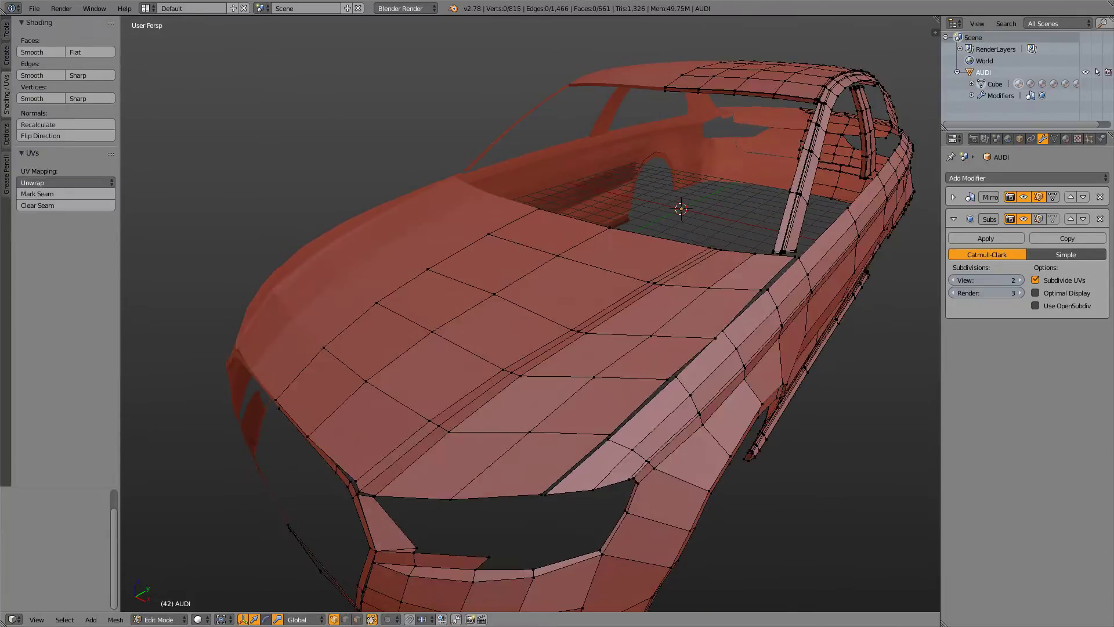
{"action": "key", "text": "Tab"}
{"action": "key", "text": "Tab"}
{"action": "scroll", "coordinate": [531, 314], "scroll_direction": "down", "scroll_amount": 3}
{"action": "middle_click_drag", "start_coordinate": [580, 325], "coordinate": [580, 302]}
- Switch to Photos and examine the front fender and headlight in faceliftedaudia3-000.jpg up close, then return to Blender
{"action": "key", "text": "alt+Tab"}
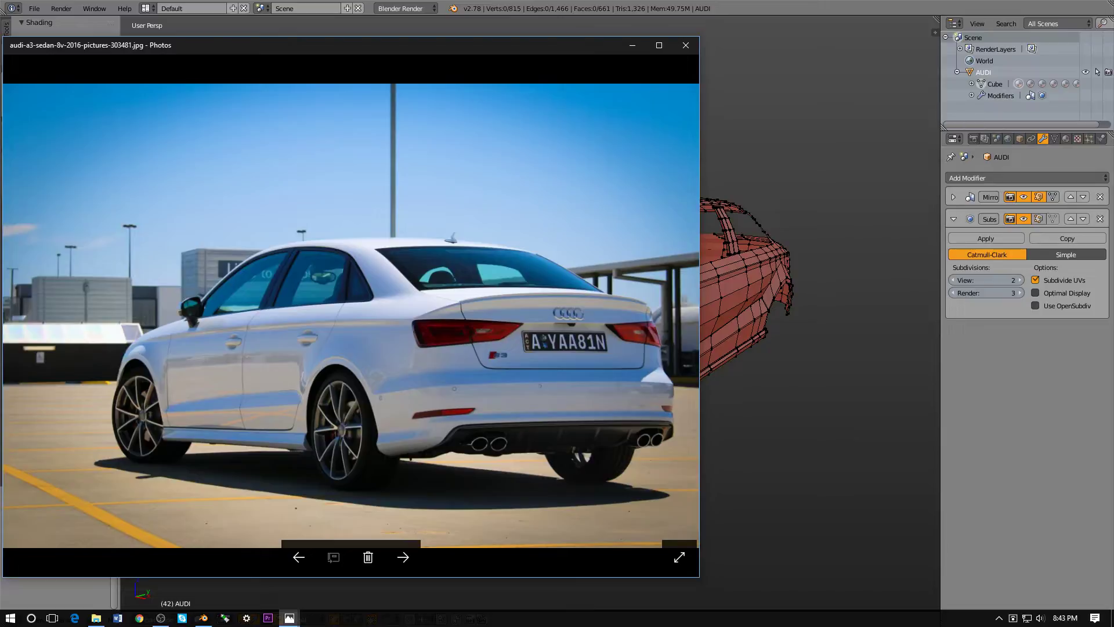
{"action": "left_click", "coordinate": [403, 557]}
{"action": "scroll", "coordinate": [409, 362], "scroll_direction": "down", "scroll_amount": 2}
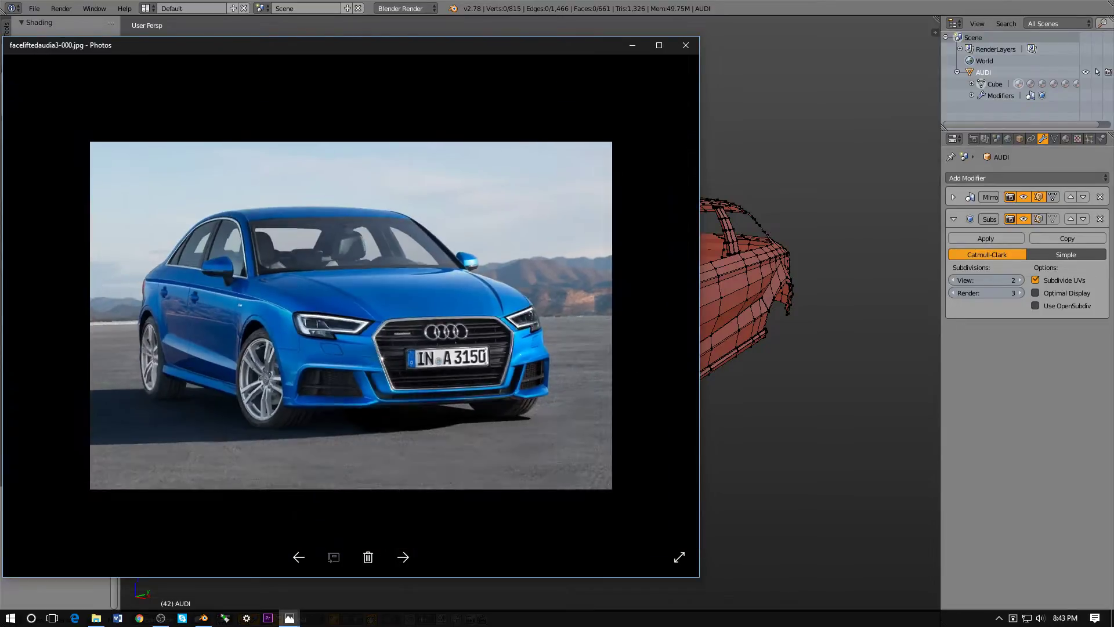
{"action": "scroll", "coordinate": [410, 363], "scroll_direction": "up", "scroll_amount": 5}
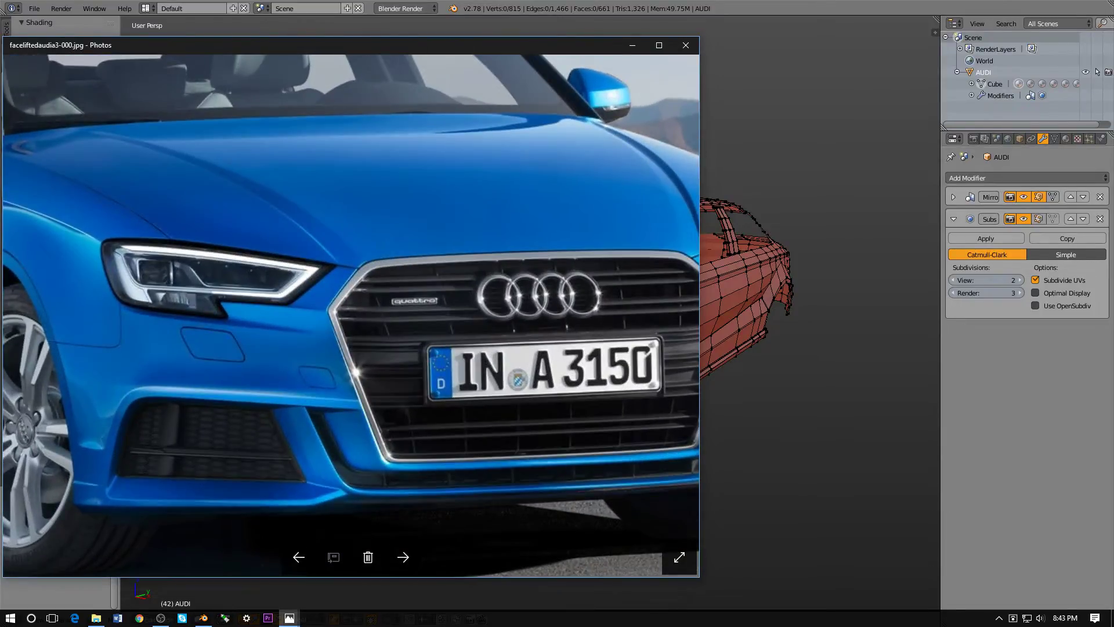
{"action": "scroll", "coordinate": [180, 249], "scroll_direction": "up", "scroll_amount": 2}
{"action": "left_click_drag", "start_coordinate": [180, 250], "coordinate": [578, 261]}
{"action": "key", "text": "alt+Tab"}
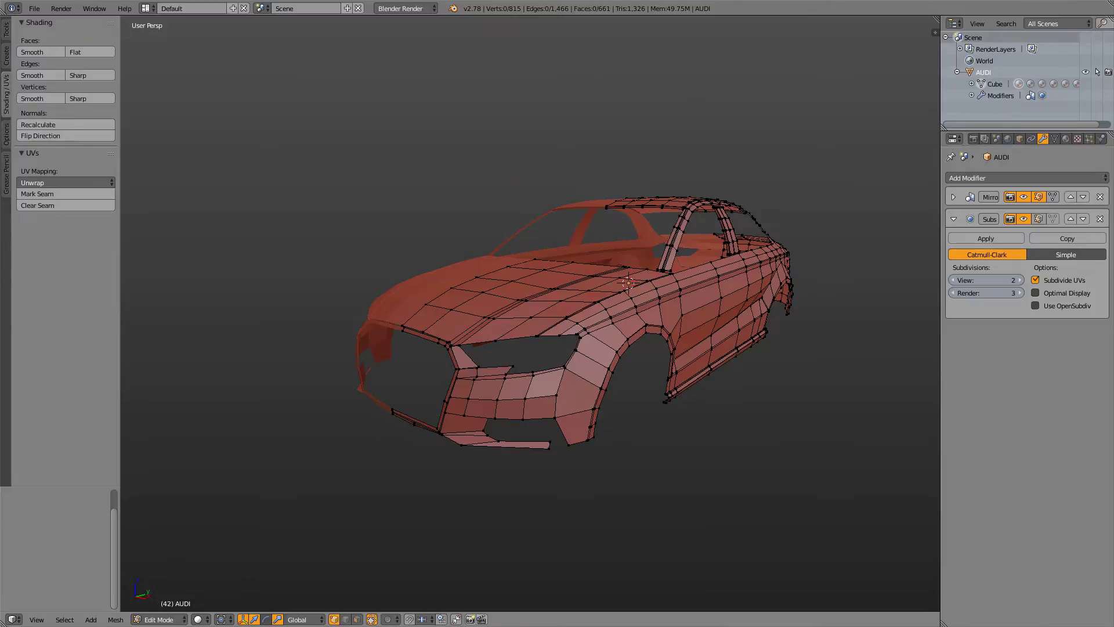
- Compare the smoothed front fender and wheel arch in Blender with the facelifted Audi A3 reference image in Photos
{"action": "middle_click_drag", "start_coordinate": [578, 261], "coordinate": [581, 297]}
{"action": "scroll", "coordinate": [581, 297], "scroll_direction": "up", "scroll_amount": 1}
{"action": "key", "text": "Tab"}
{"action": "key", "text": "alt+Tab"}
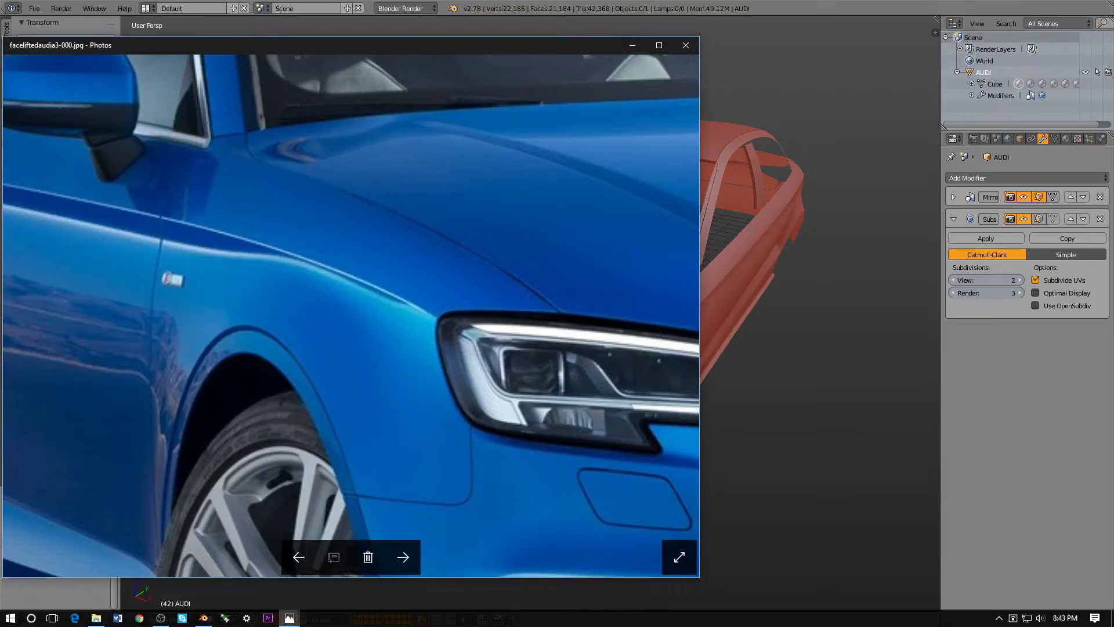
{"action": "scroll", "coordinate": [376, 272], "scroll_direction": "down", "scroll_amount": 4}
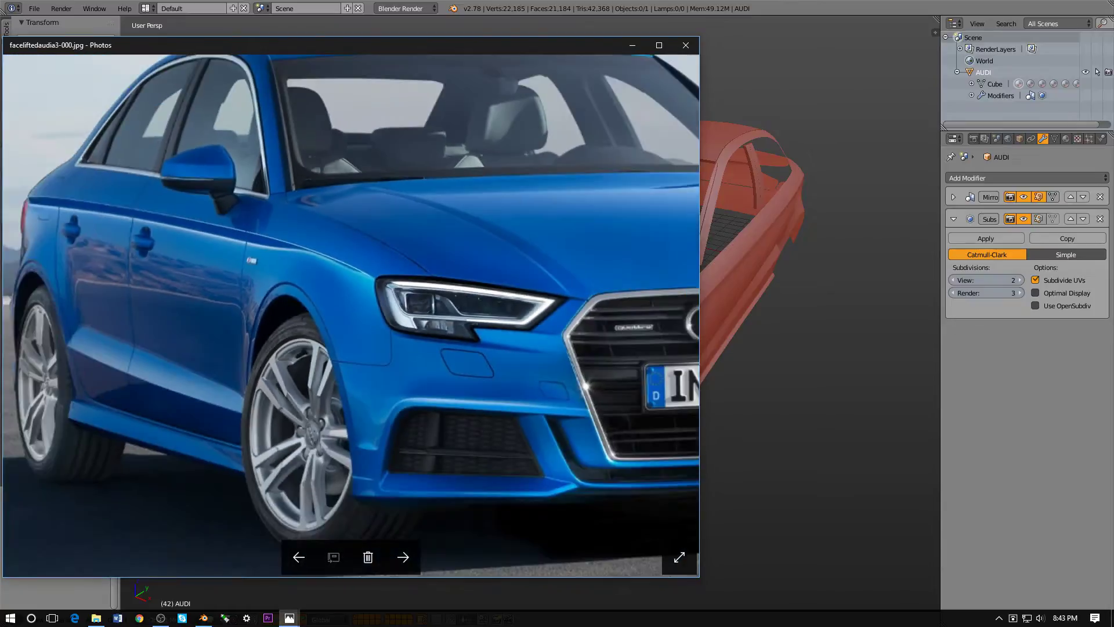
{"action": "scroll", "coordinate": [392, 270], "scroll_direction": "up", "scroll_amount": 2}
{"action": "scroll", "coordinate": [325, 250], "scroll_direction": "down", "scroll_amount": 1}
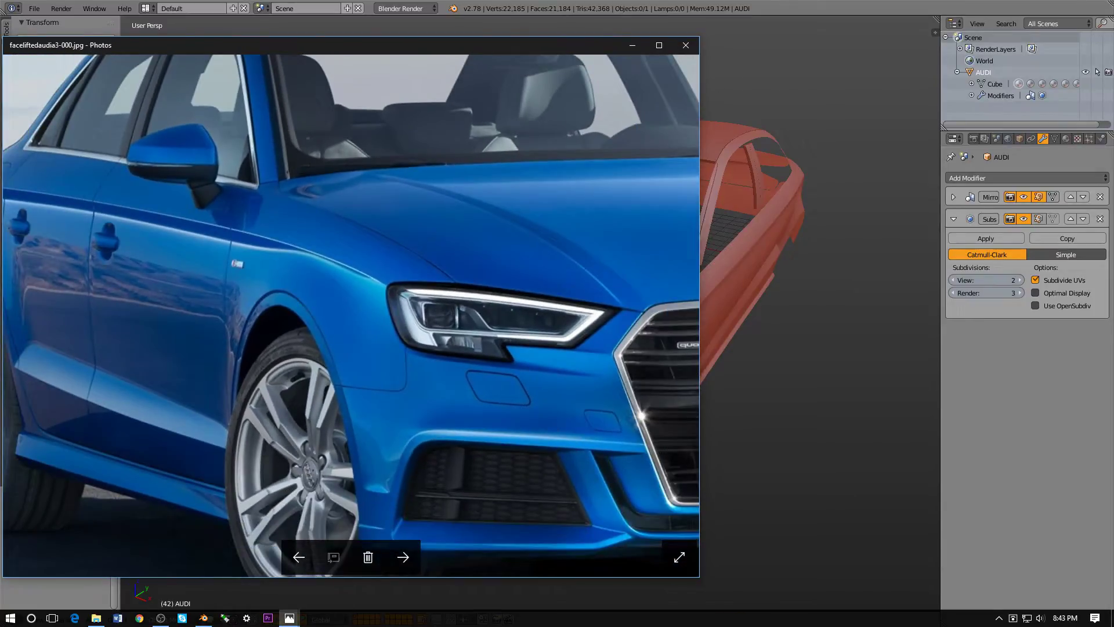
{"action": "scroll", "coordinate": [371, 284], "scroll_direction": "down", "scroll_amount": 2}
{"action": "scroll", "coordinate": [372, 285], "scroll_direction": "up", "scroll_amount": 2}
{"action": "scroll", "coordinate": [351, 316], "scroll_direction": "down", "scroll_amount": 3}
{"action": "scroll", "coordinate": [352, 316], "scroll_direction": "up", "scroll_amount": 4}
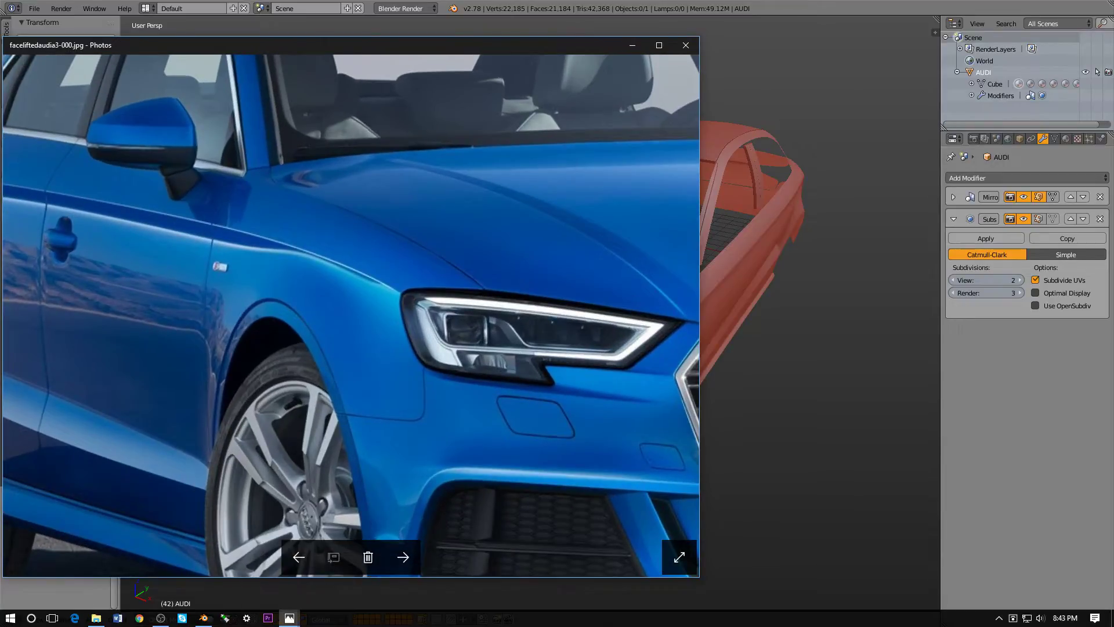
{"action": "scroll", "coordinate": [307, 253], "scroll_direction": "up", "scroll_amount": 2}
{"action": "key", "text": "alt+Tab"}
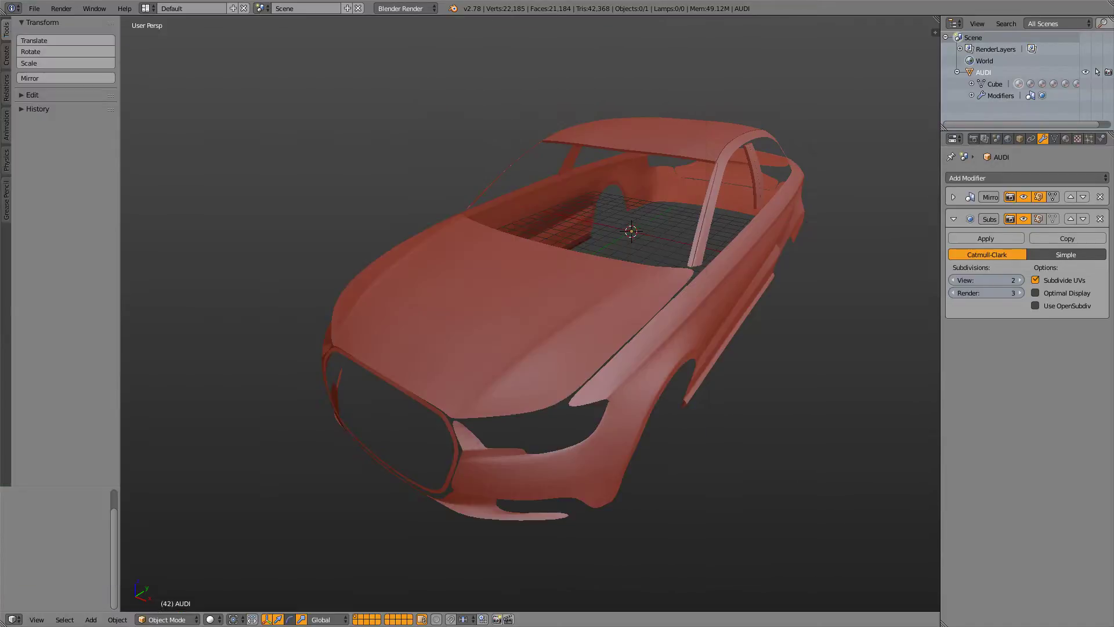
{"action": "key", "text": "alt+Tab"}
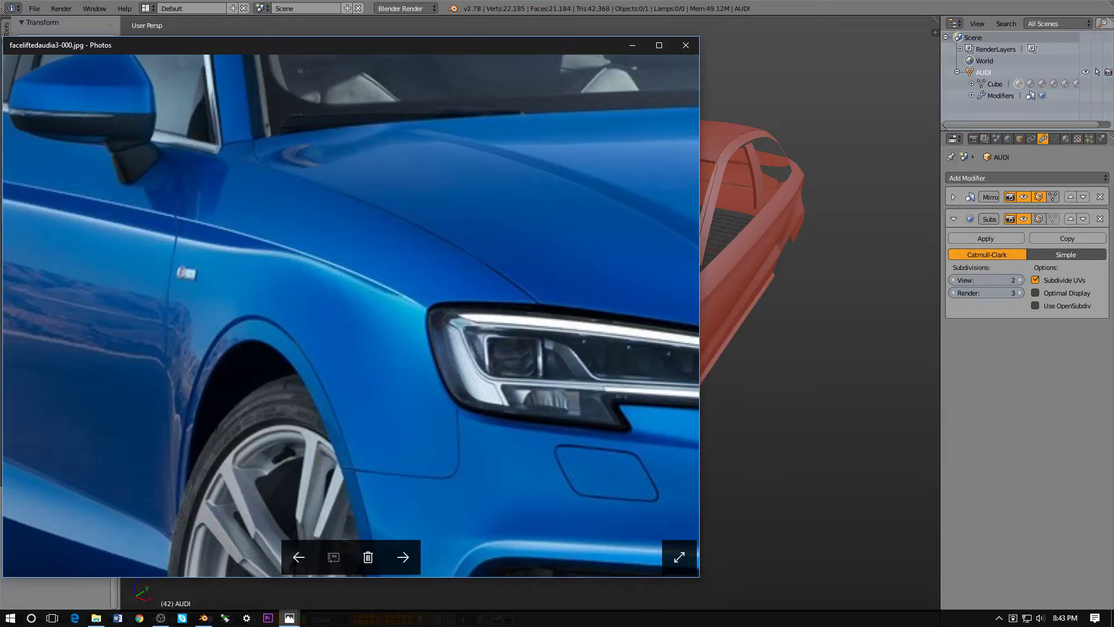
- Compare the smoothed hood, front fender and headlight opening in Blender with the facelifted Audi A3 photo in Photos
{"action": "key", "text": "alt+Tab"}
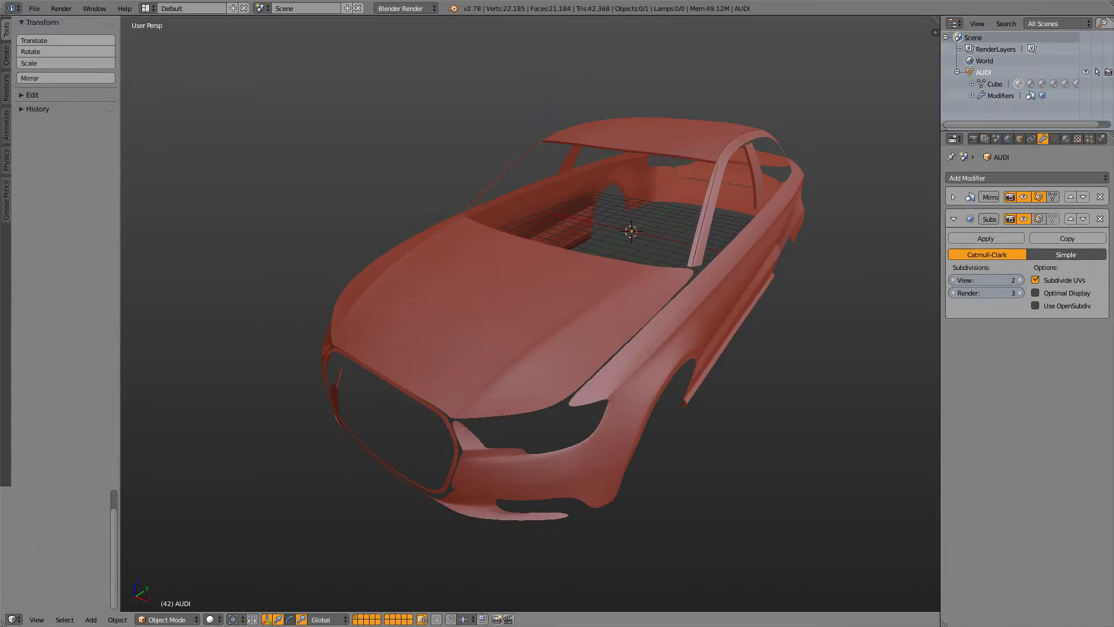
{"action": "key", "text": "alt+Tab"}
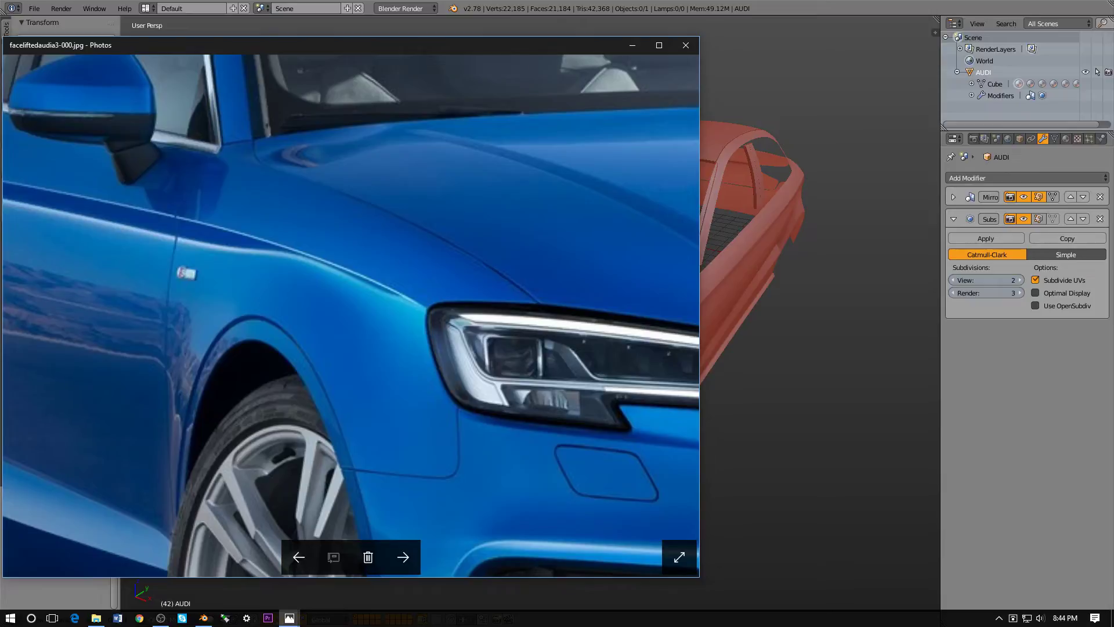
{"action": "key", "text": "alt+Tab"}
{"action": "key", "text": "alt+Tab"}
{"action": "key", "text": "alt+Tab"}
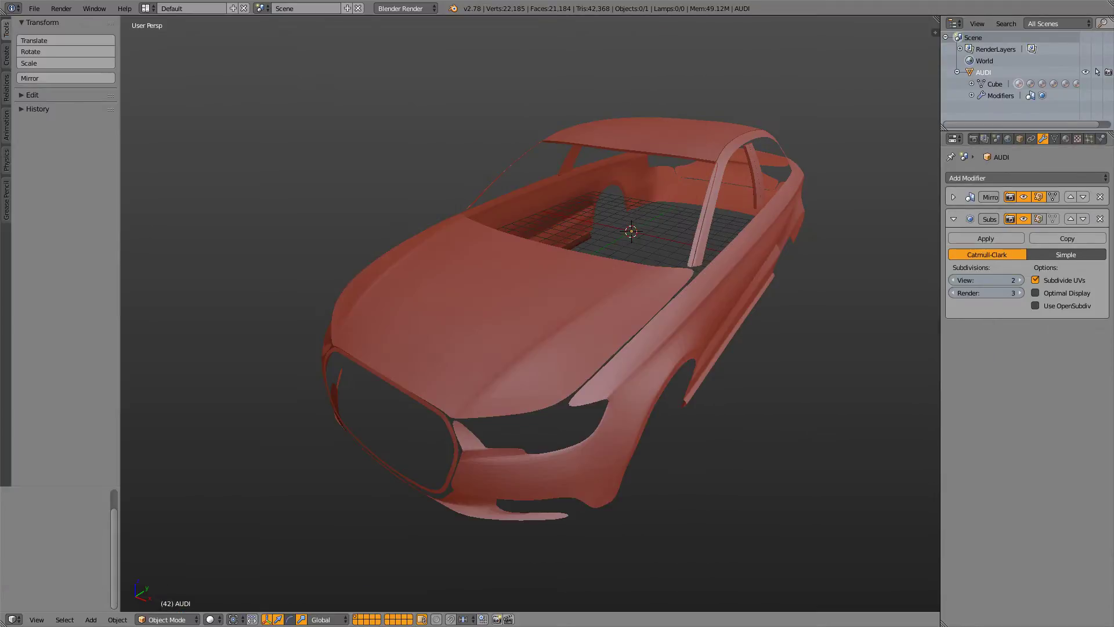
{"action": "key", "text": "alt+Tab"}
{"action": "key", "text": "alt+Tab"}
{"action": "key", "text": "alt+Tab"}
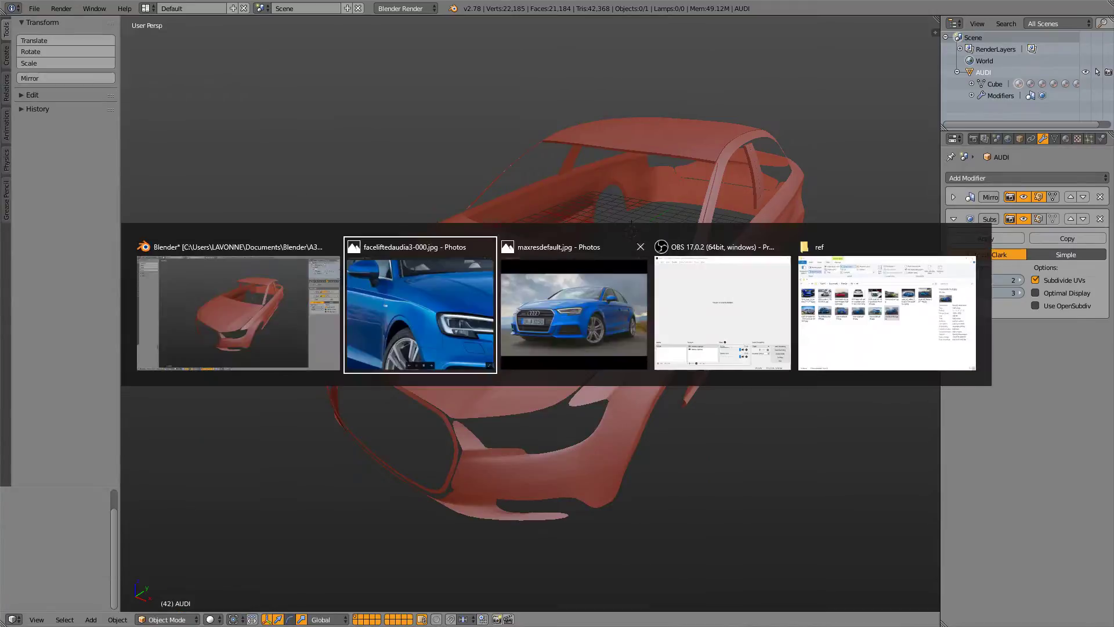
{"action": "key", "text": "alt+Tab"}
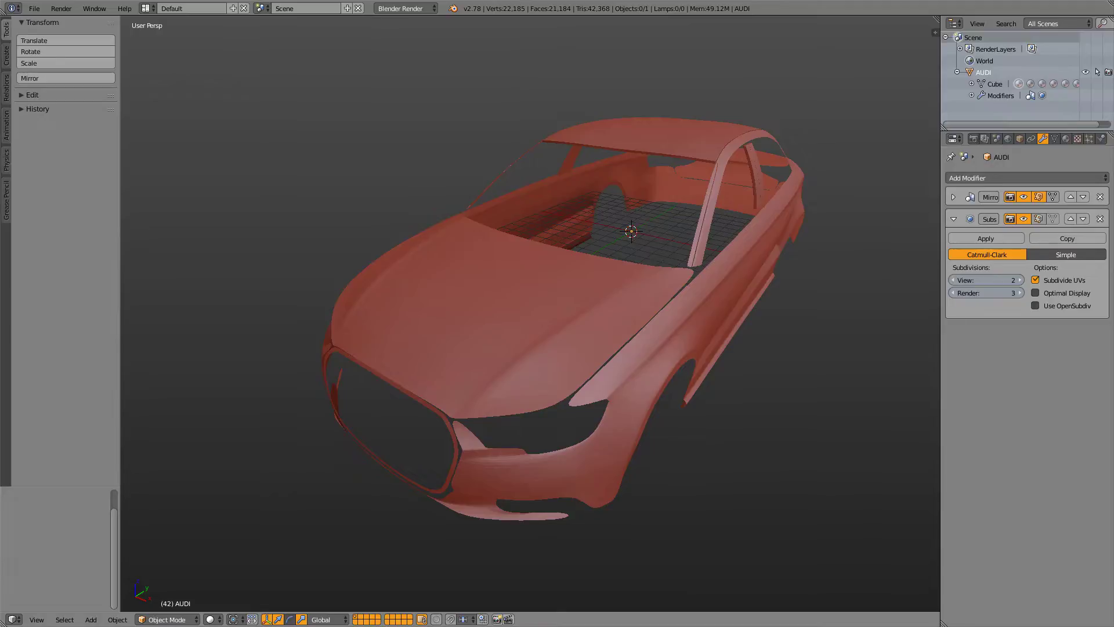
{"action": "key", "text": "alt+Tab"}
{"action": "key", "text": "alt+Tab"}
{"action": "middle_click_drag", "start_coordinate": [522, 302], "coordinate": [523, 320]}
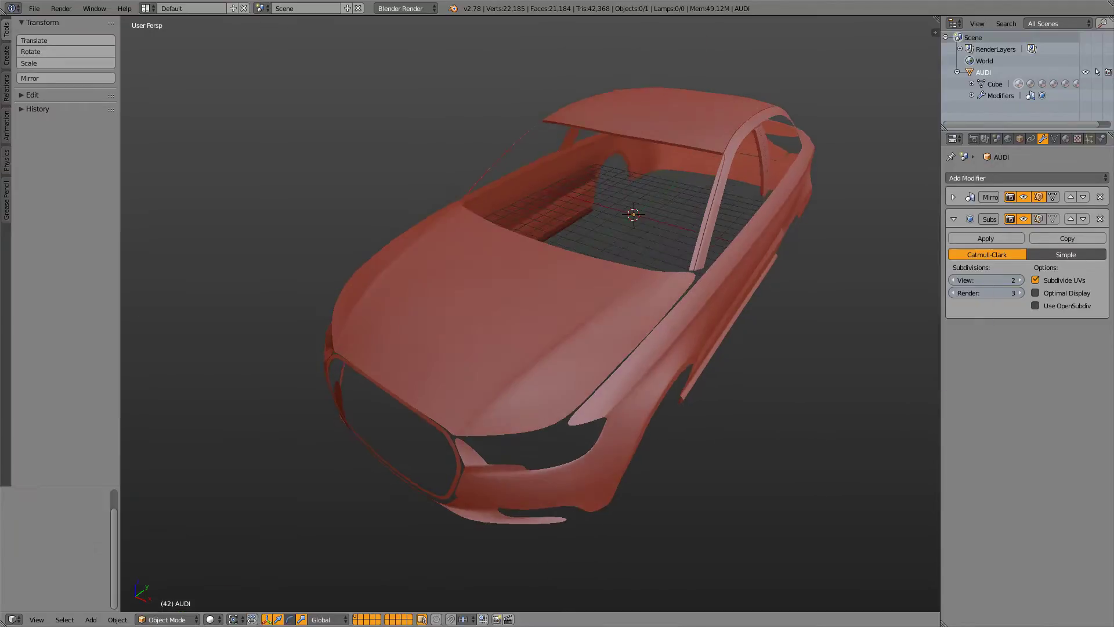
- Examine the editable mesh of the hood and front fender in perspective and compare its edge flow with the reference photo
{"action": "key", "text": "Tab"}
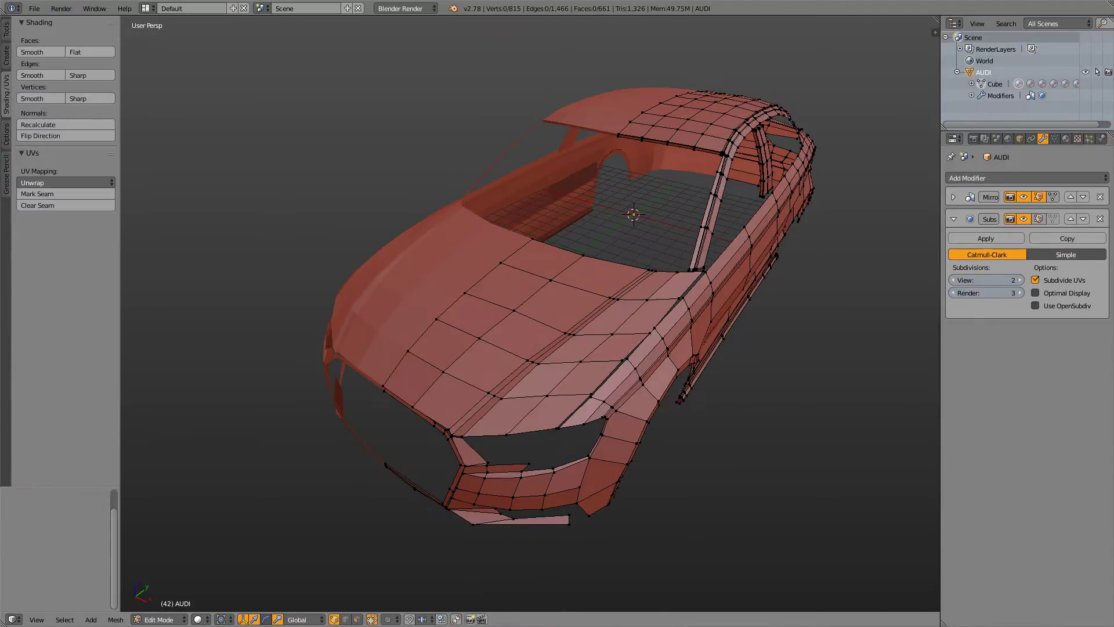
{"action": "scroll", "coordinate": [530, 314], "scroll_direction": "up", "scroll_amount": 4}
{"action": "scroll", "coordinate": [531, 313], "scroll_direction": "down", "scroll_amount": 2}
{"action": "key", "text": "alt+Tab"}
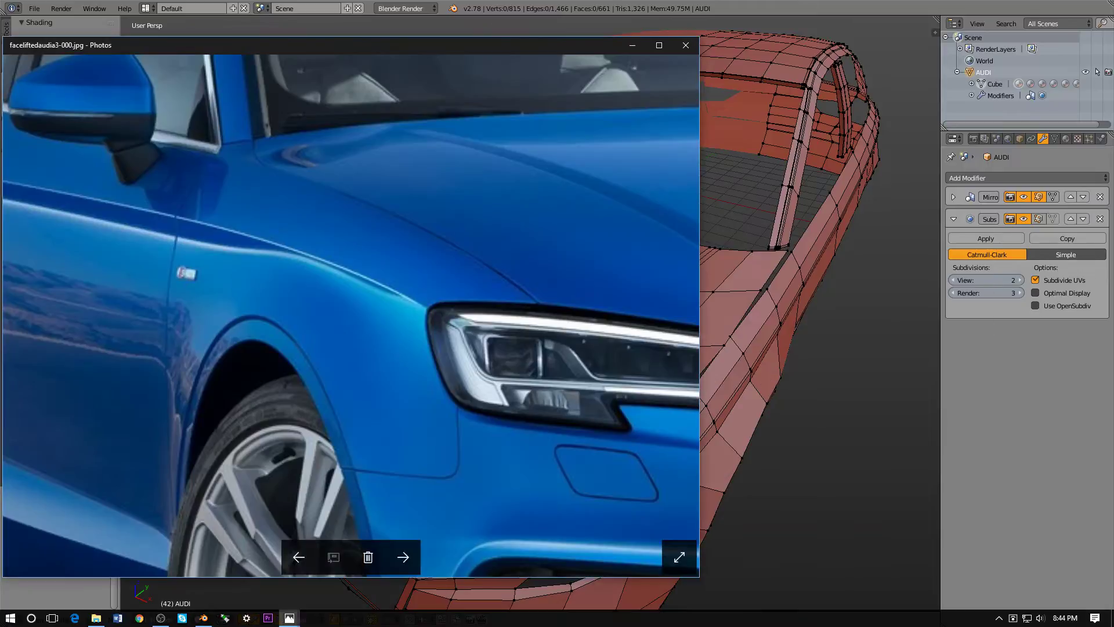
{"action": "key", "text": "alt+Tab"}
{"action": "scroll", "coordinate": [531, 314], "scroll_direction": "up", "scroll_amount": 2}
{"action": "scroll", "coordinate": [531, 313], "scroll_direction": "down", "scroll_amount": 4}
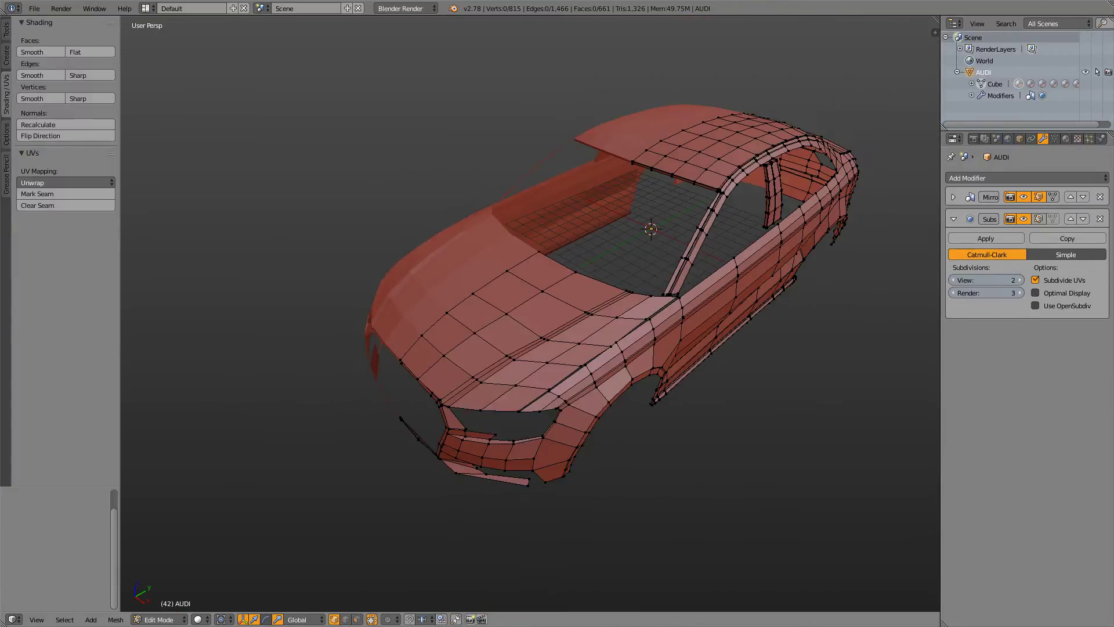
{"action": "middle_click_drag", "start_coordinate": [531, 313], "coordinate": [542, 314]}
{"action": "scroll", "coordinate": [530, 313], "scroll_direction": "up", "scroll_amount": 2}
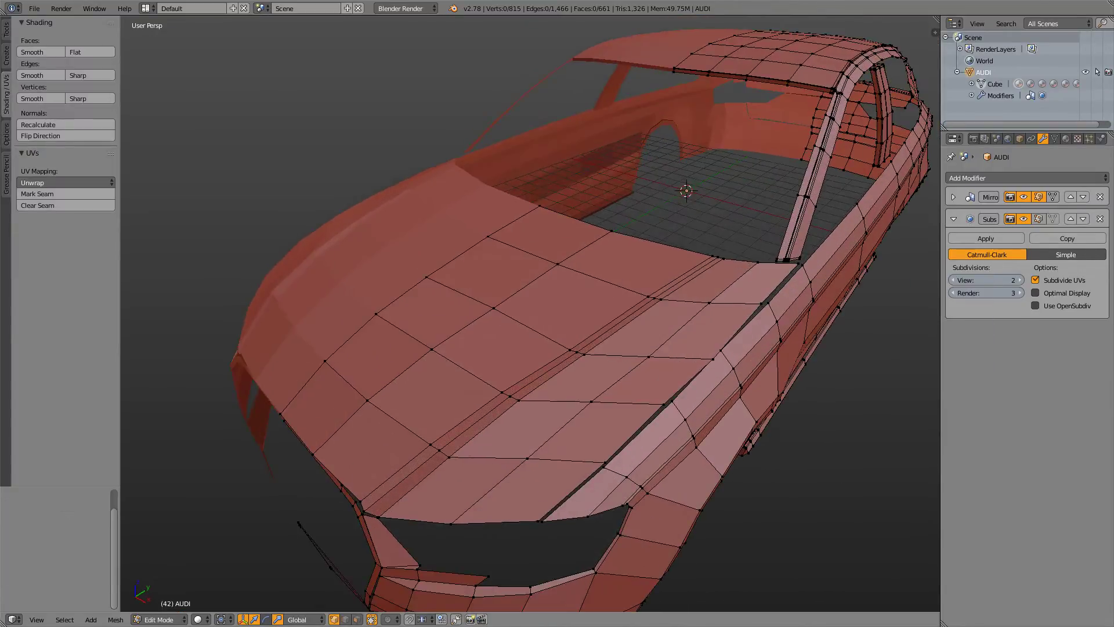
- Examine the hood crease and fender edge lines against the top-view blueprint in wireframe
{"action": "key", "text": "KP_7"}
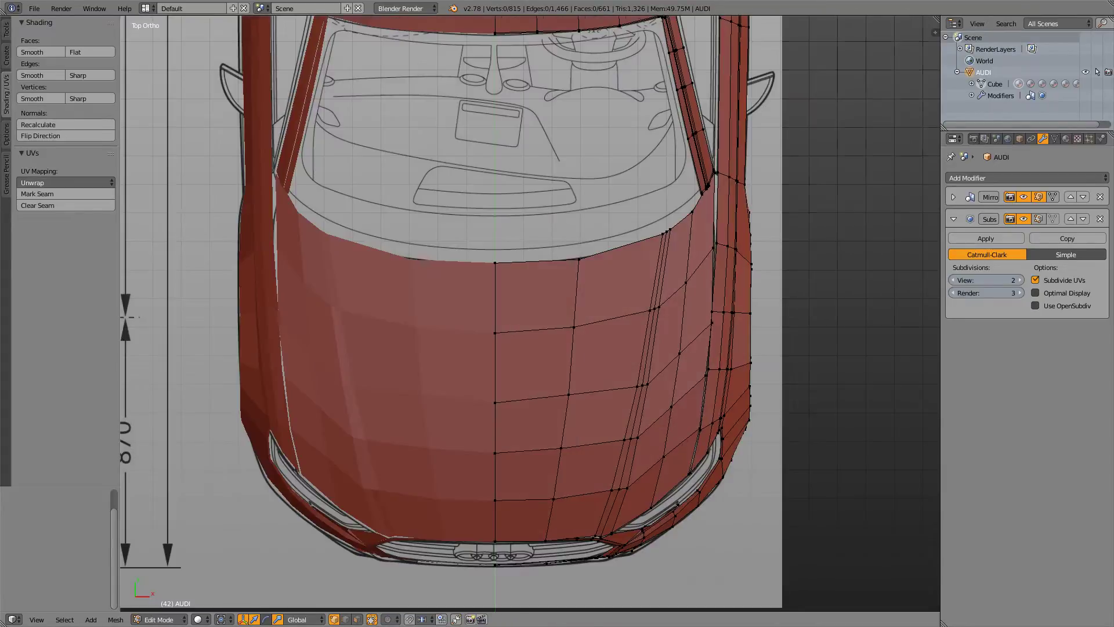
{"action": "scroll", "coordinate": [720, 373], "scroll_direction": "up", "scroll_amount": 4}
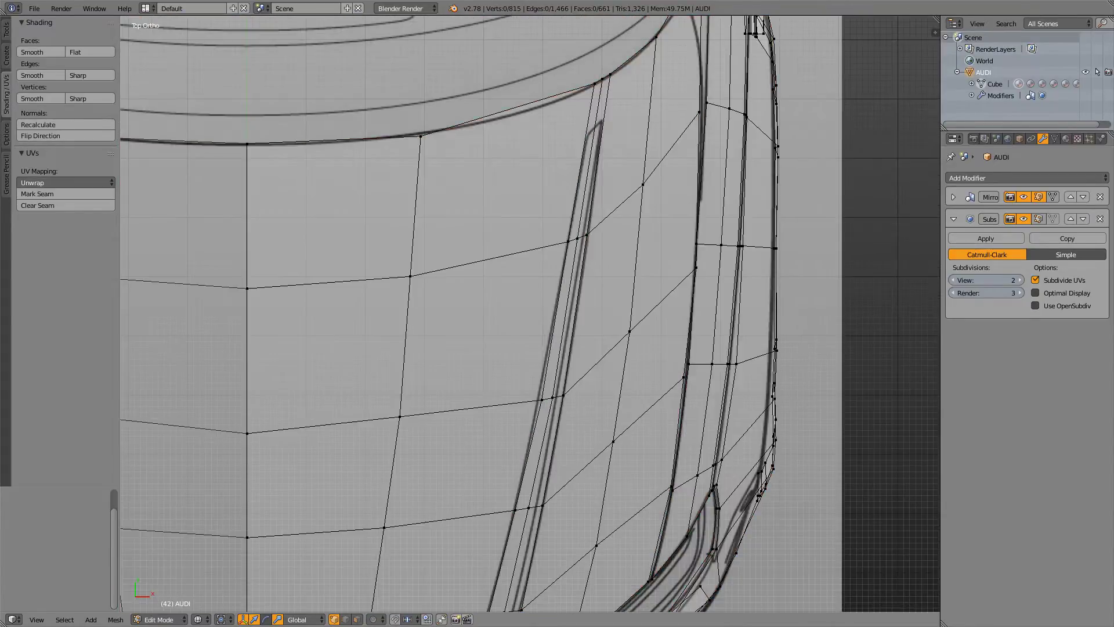
{"action": "middle_click_drag", "start_coordinate": [575, 238], "coordinate": [486, 388], "text": "shift"}
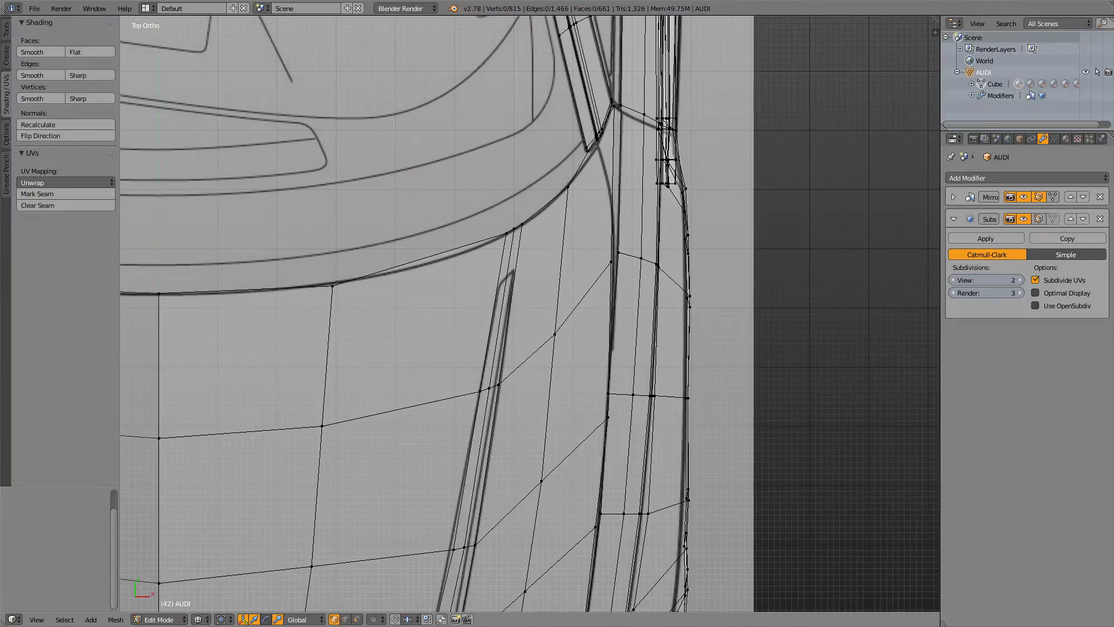
{"action": "scroll", "coordinate": [531, 313], "scroll_direction": "up", "scroll_amount": 3}
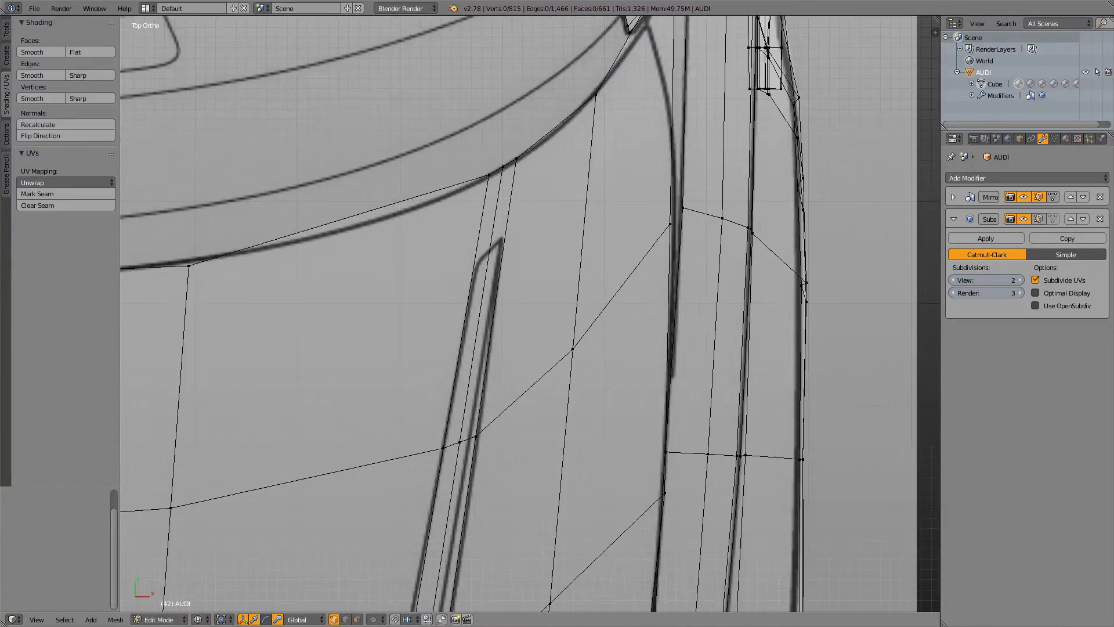
{"action": "middle_click_drag", "start_coordinate": [507, 499], "coordinate": [553, 127], "text": "shift"}
{"action": "middle_click_drag", "start_coordinate": [573, 214], "coordinate": [605, 101], "text": "shift"}
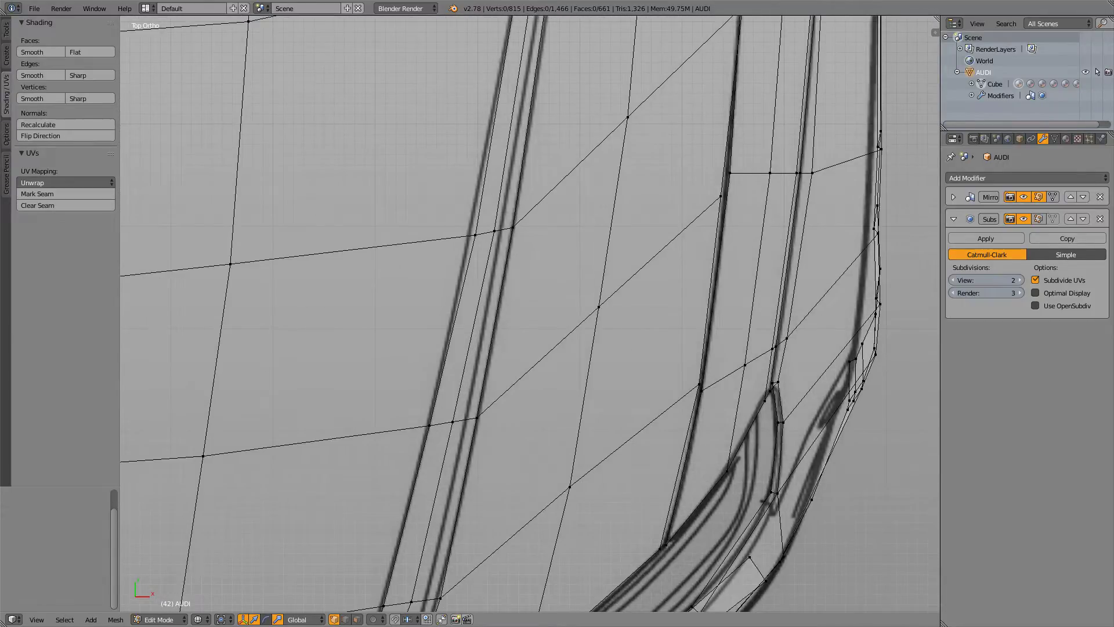
{"action": "scroll", "coordinate": [530, 313], "scroll_direction": "down", "scroll_amount": 3}
{"action": "middle_click_drag", "start_coordinate": [540, 244], "coordinate": [526, 398], "text": "shift"}
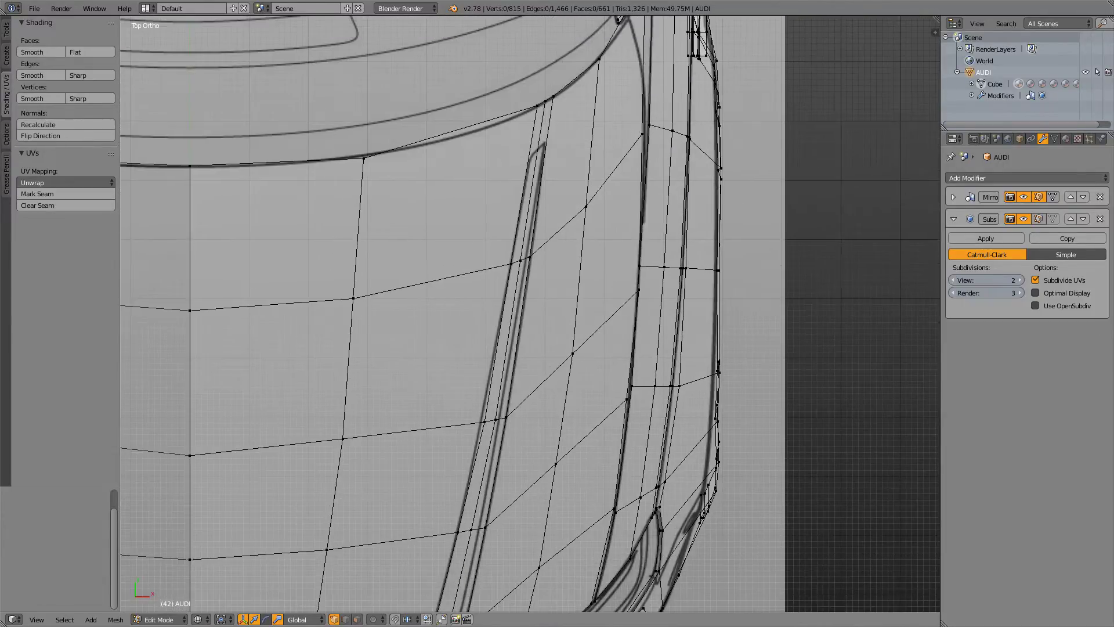
{"action": "scroll", "coordinate": [531, 311], "scroll_direction": "up", "scroll_amount": 3}
{"action": "middle_click_drag", "start_coordinate": [557, 313], "coordinate": [543, 189], "text": "shift"}
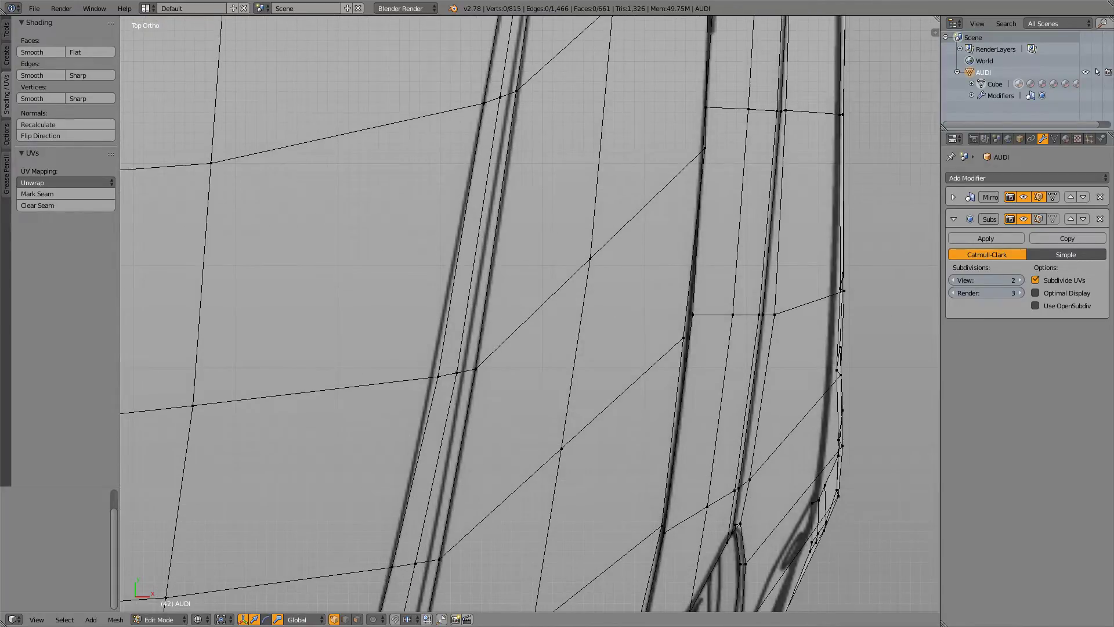
{"action": "scroll", "coordinate": [577, 270], "scroll_direction": "up", "scroll_amount": 3}
{"action": "scroll", "coordinate": [577, 270], "scroll_direction": "down", "scroll_amount": 4}
- Try a knife cut from a vertex on the hood's outer section straight across to the hood crease line, and undo it
{"action": "key", "text": "k"}
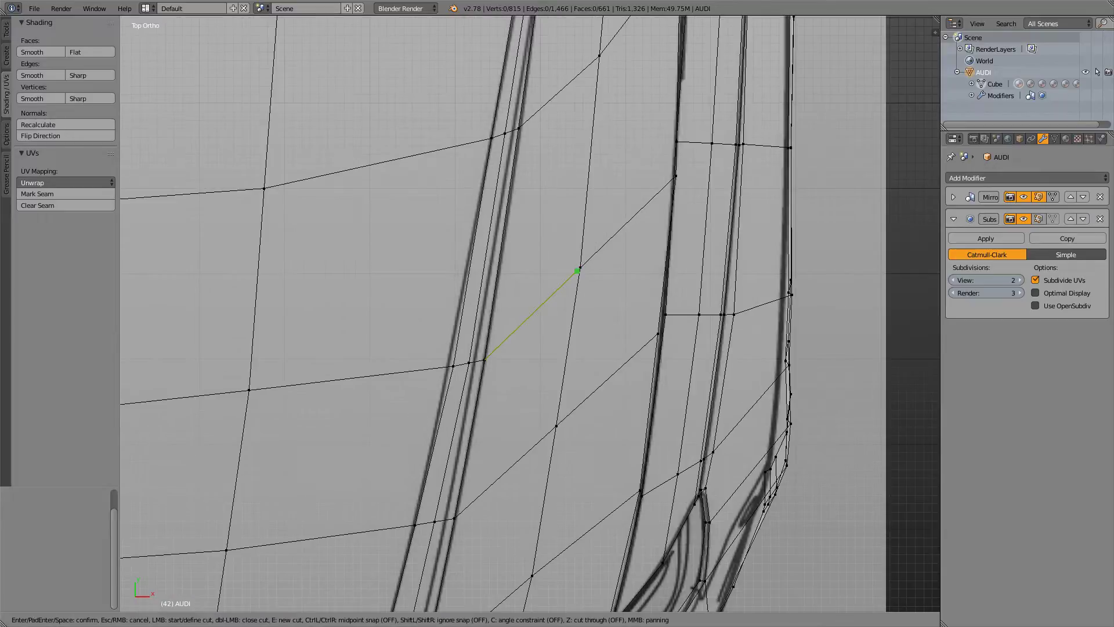
{"action": "left_click", "coordinate": [580, 267]}
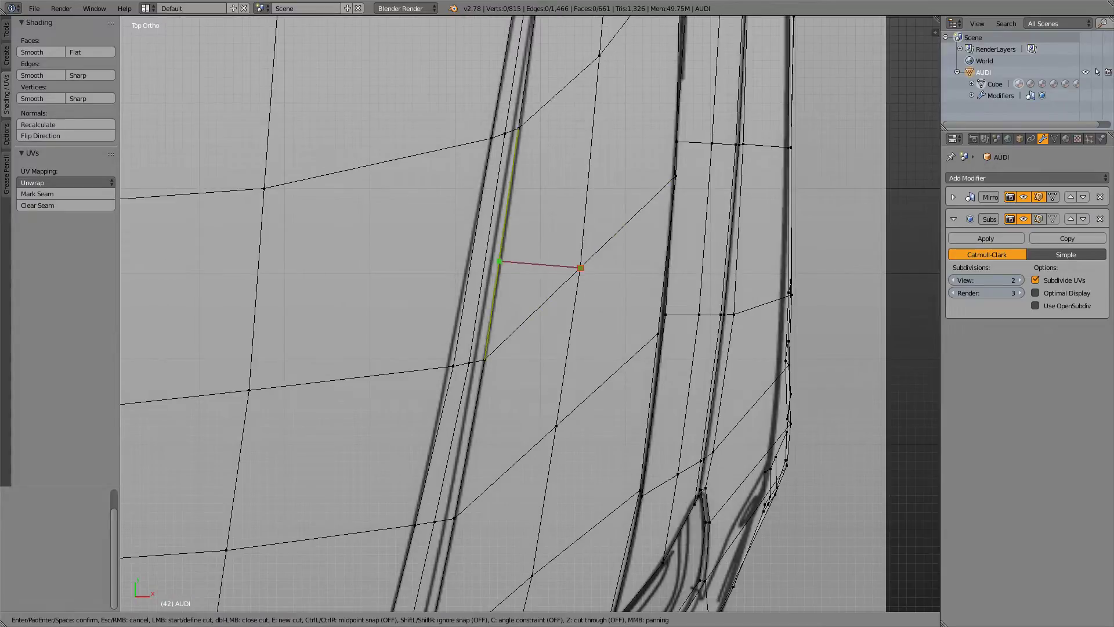
{"action": "left_click", "coordinate": [499, 265]}
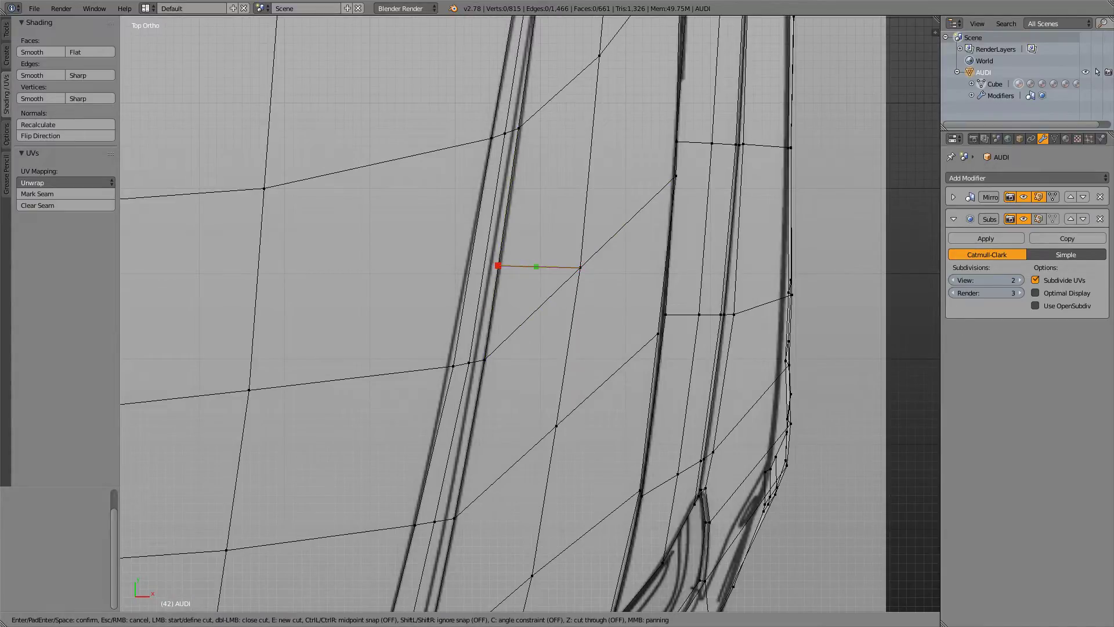
{"action": "key", "text": "Return"}
{"action": "scroll", "coordinate": [575, 226], "scroll_direction": "down", "scroll_amount": 5}
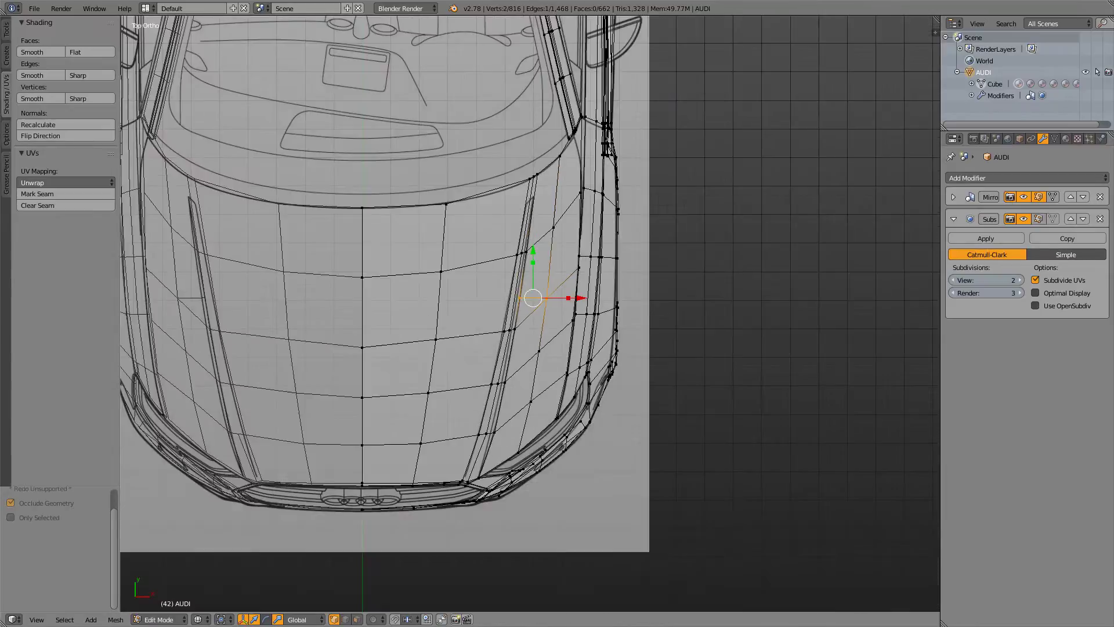
{"action": "key", "text": "ctrl+z"}
- With solid shading on, knife-cut a short edge across the fender's inner strip behind the headlight, from the hood-gap border to the adjacent vertex
{"action": "scroll", "coordinate": [650, 359], "scroll_direction": "up", "scroll_amount": 5}
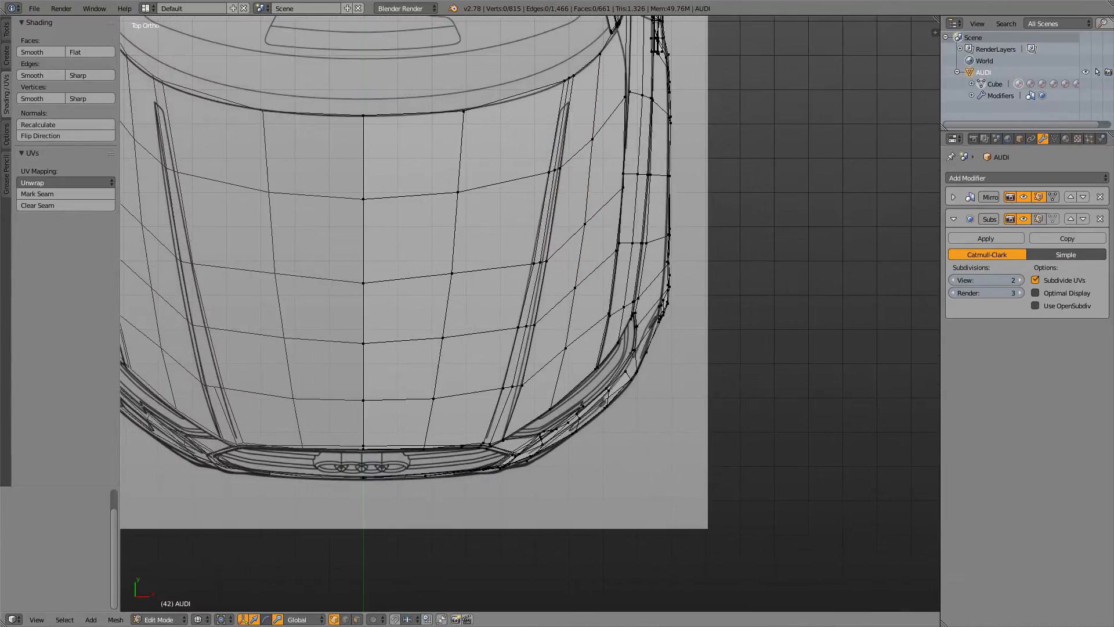
{"action": "key", "text": "z"}
{"action": "scroll", "coordinate": [530, 313], "scroll_direction": "up", "scroll_amount": 4}
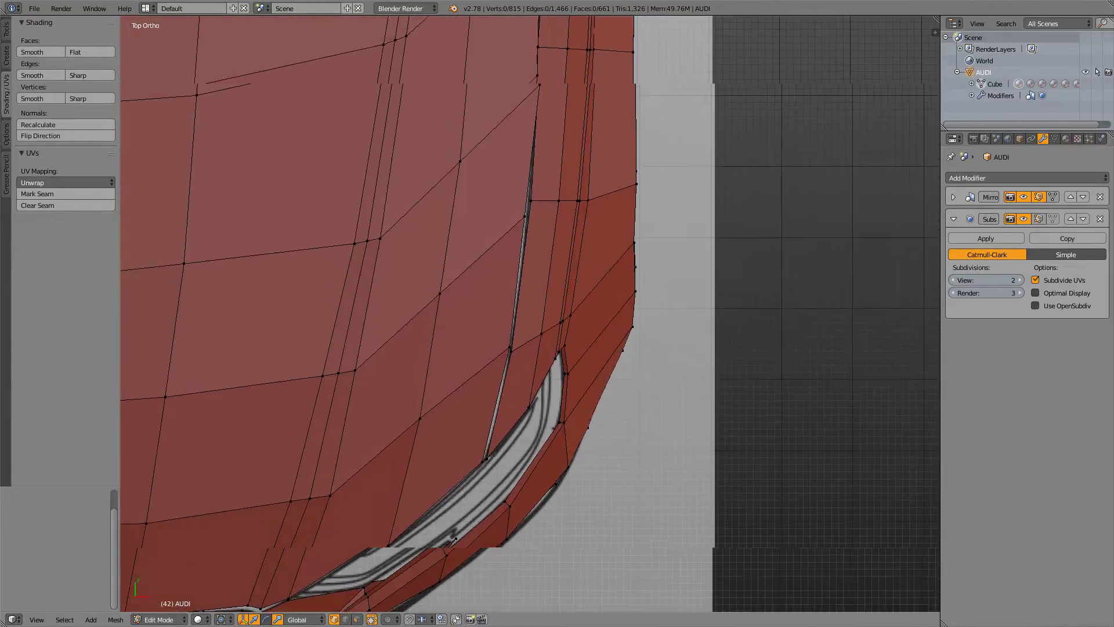
{"action": "key", "text": "k"}
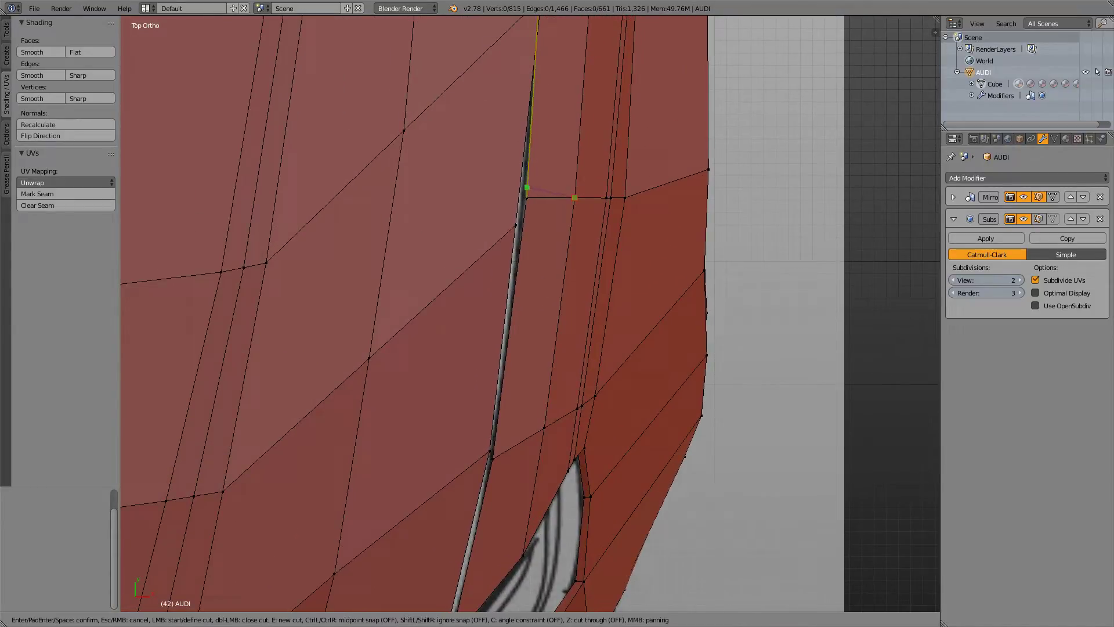
{"action": "left_click", "coordinate": [527, 187]}
{"action": "left_click", "coordinate": [576, 176]}
{"action": "key", "text": "Return"}
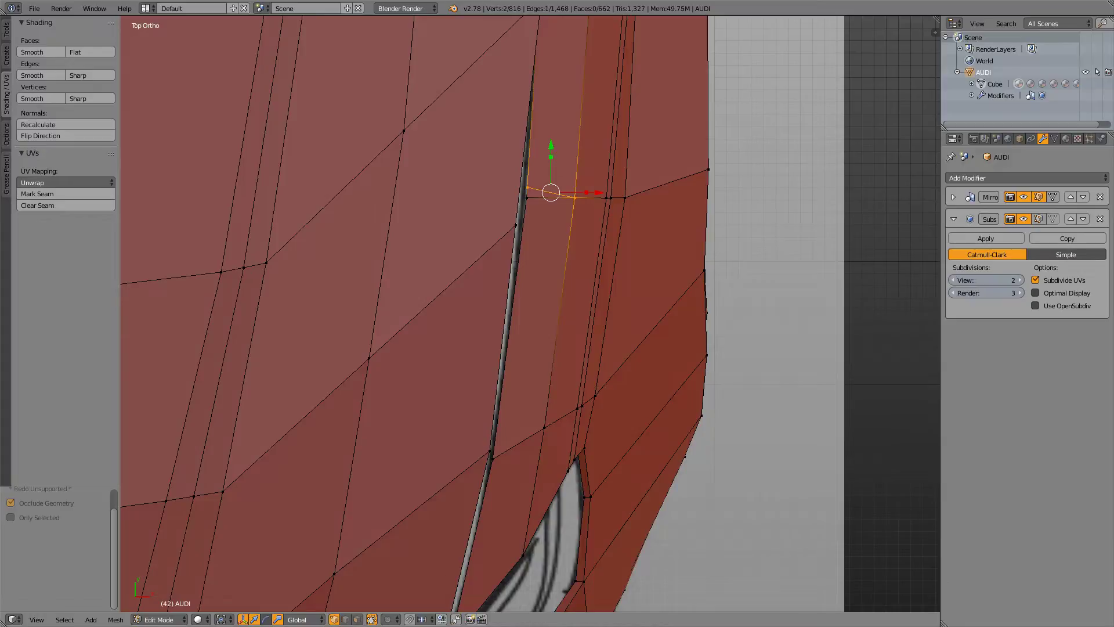
- Add a single loop cut along the fender's inner strip, slid toward the hood gap with a factor of -0.845
{"action": "middle_click_drag", "start_coordinate": [519, 314], "coordinate": [585, 158], "text": "shift"}
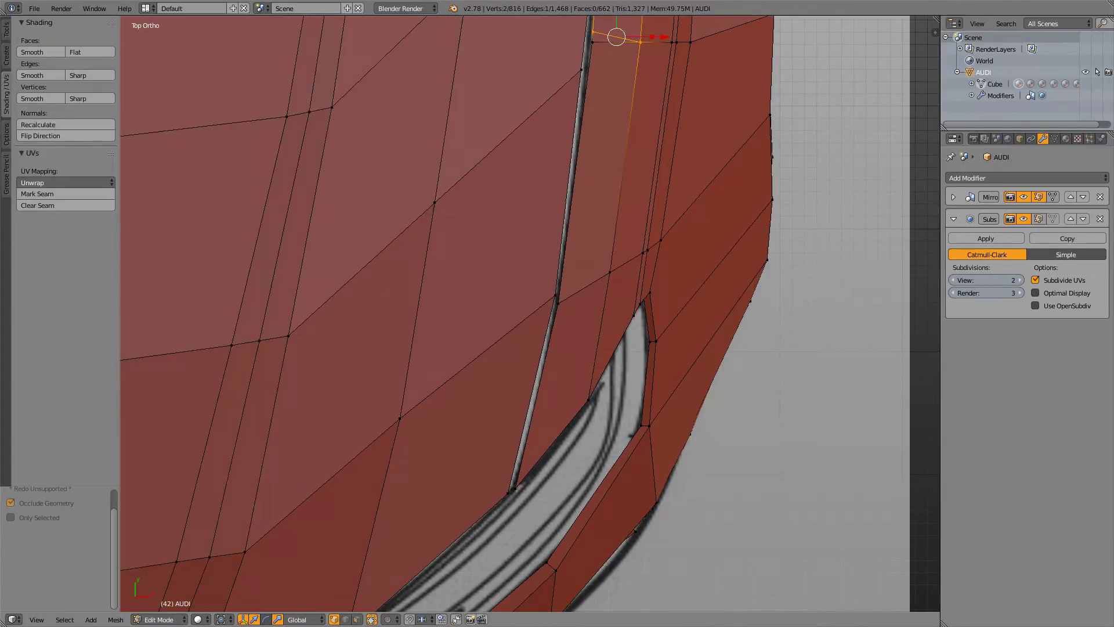
{"action": "key", "text": "ctrl+r"}
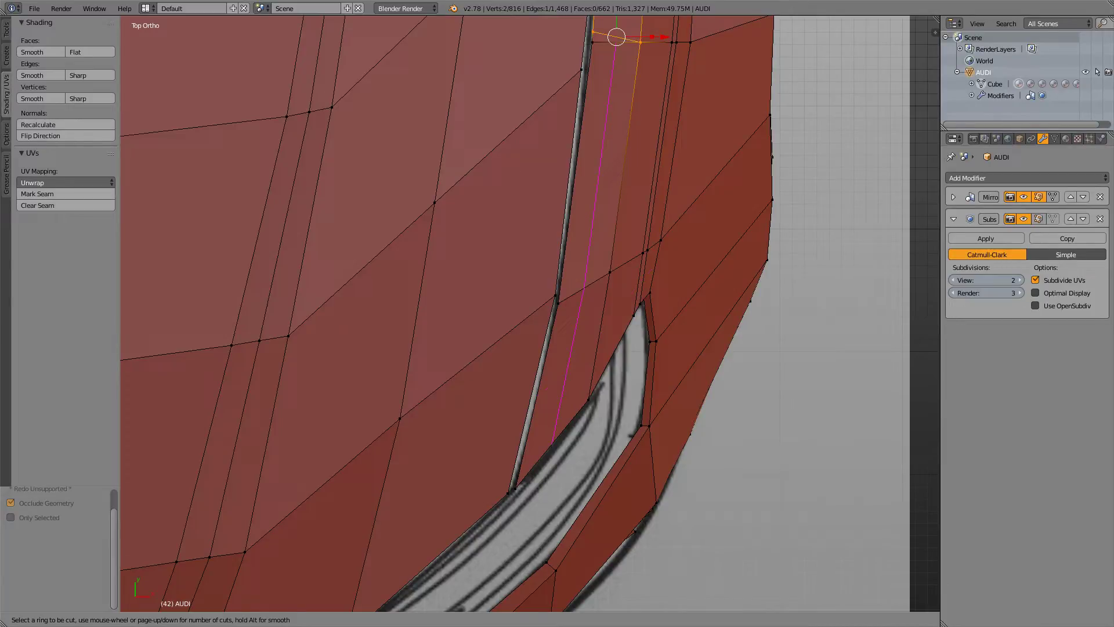
{"action": "left_click", "coordinate": [616, 37]}
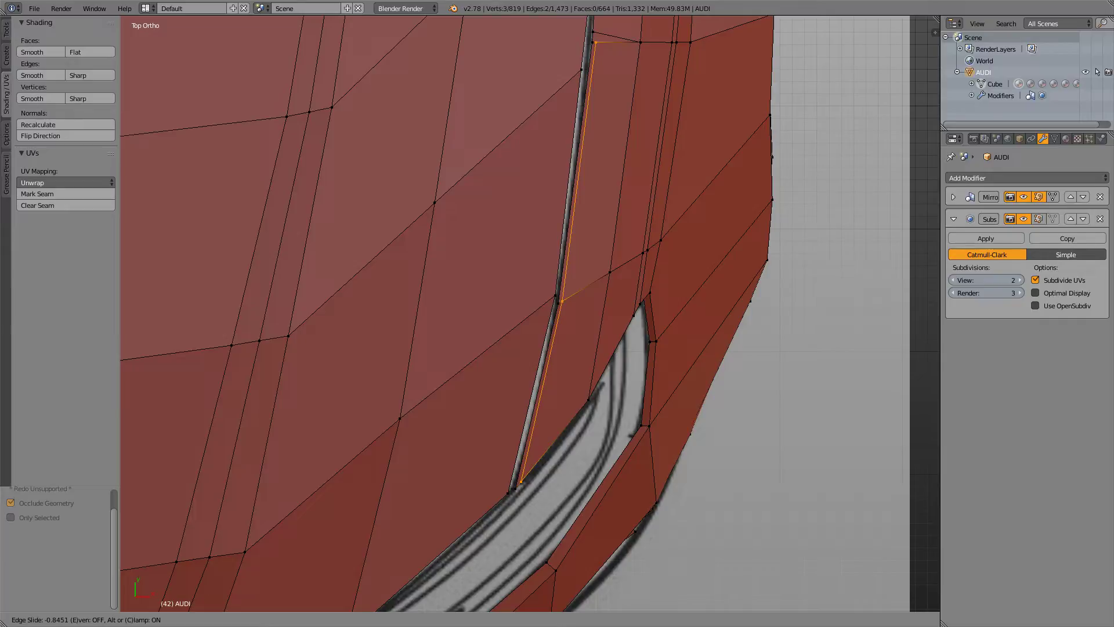
{"action": "key", "text": "Return"}
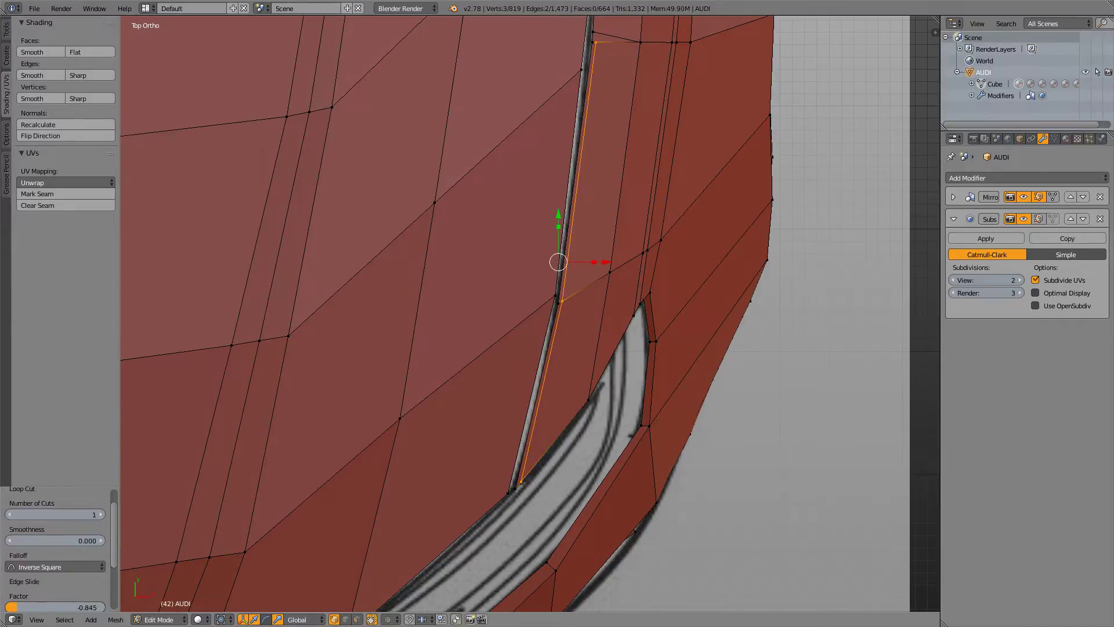
- Compare the smoothed surface and mesh along the fender's hood-gap border, then undo the loop cut
{"action": "key", "text": "Tab"}
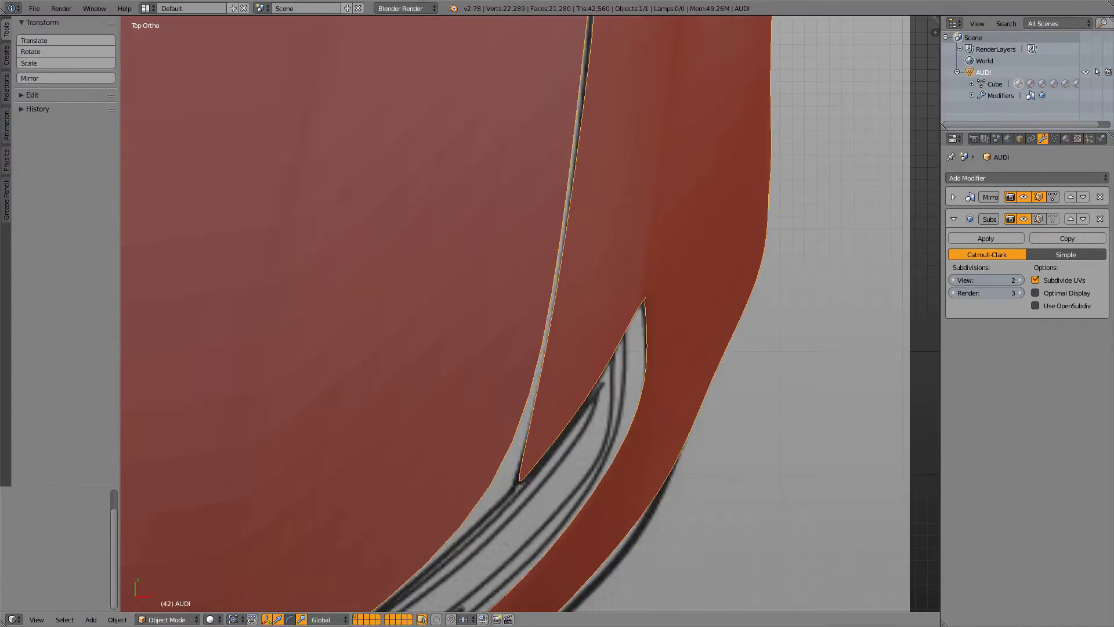
{"action": "key", "text": "Tab"}
{"action": "key", "text": "Tab"}
{"action": "key", "text": "Tab"}
{"action": "key", "text": "Tab"}
{"action": "key", "text": "Tab"}
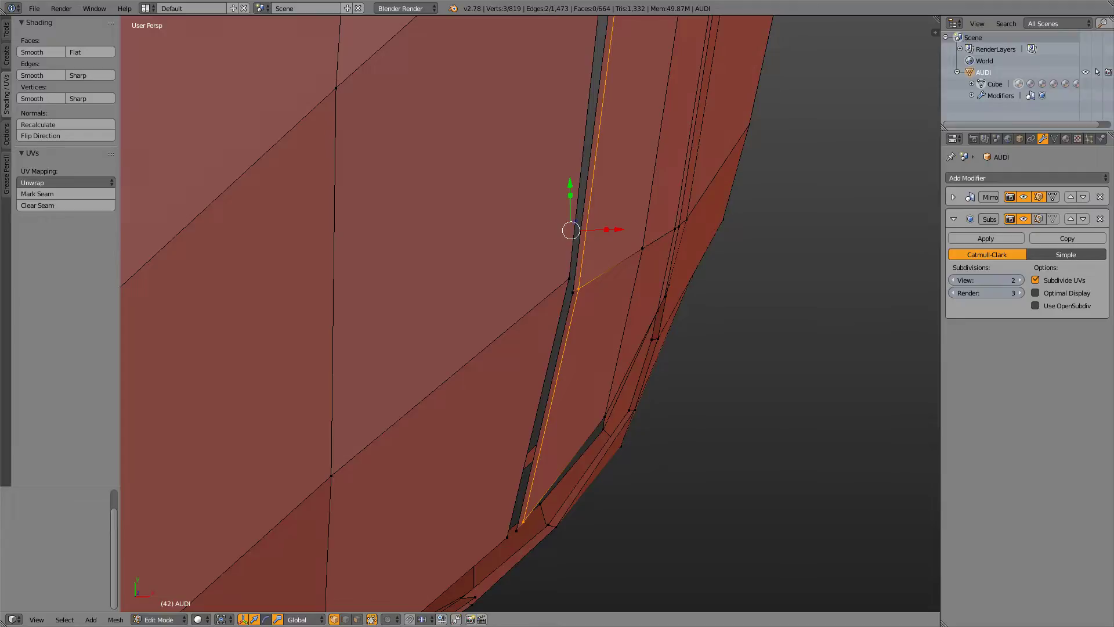
{"action": "middle_click_drag", "start_coordinate": [530, 325], "coordinate": [531, 315]}
{"action": "key", "text": "ctrl+z"}
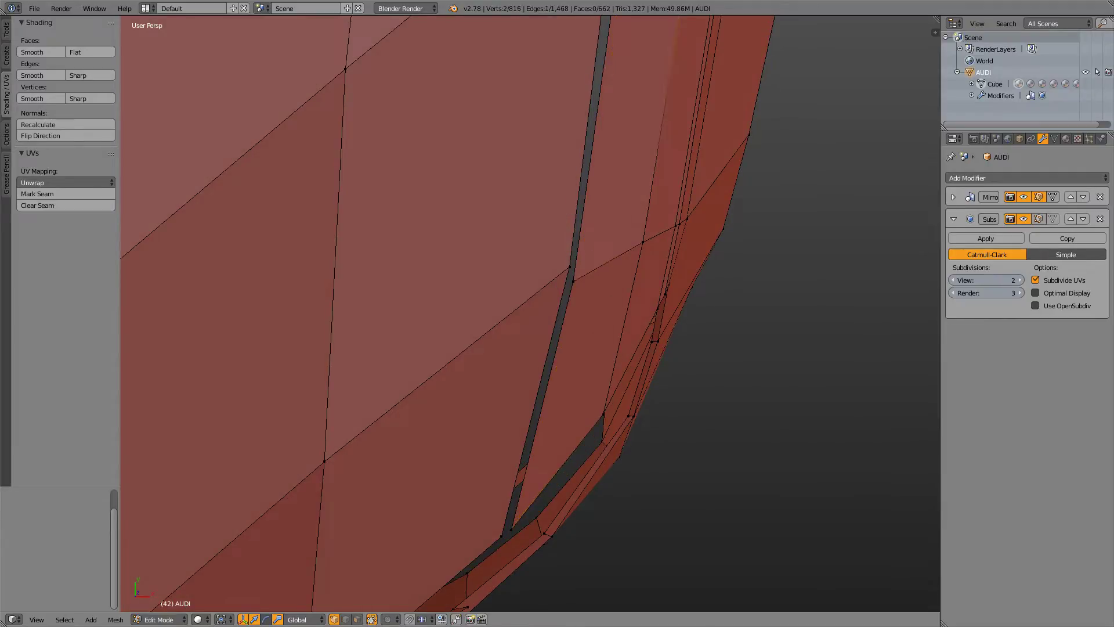
- Add a single loop cut along the fender's inner strip, slid close to the hood-gap border with a factor of -0.923
{"action": "key", "text": "ctrl+r"}
{"action": "left_click", "coordinate": [607, 263]}
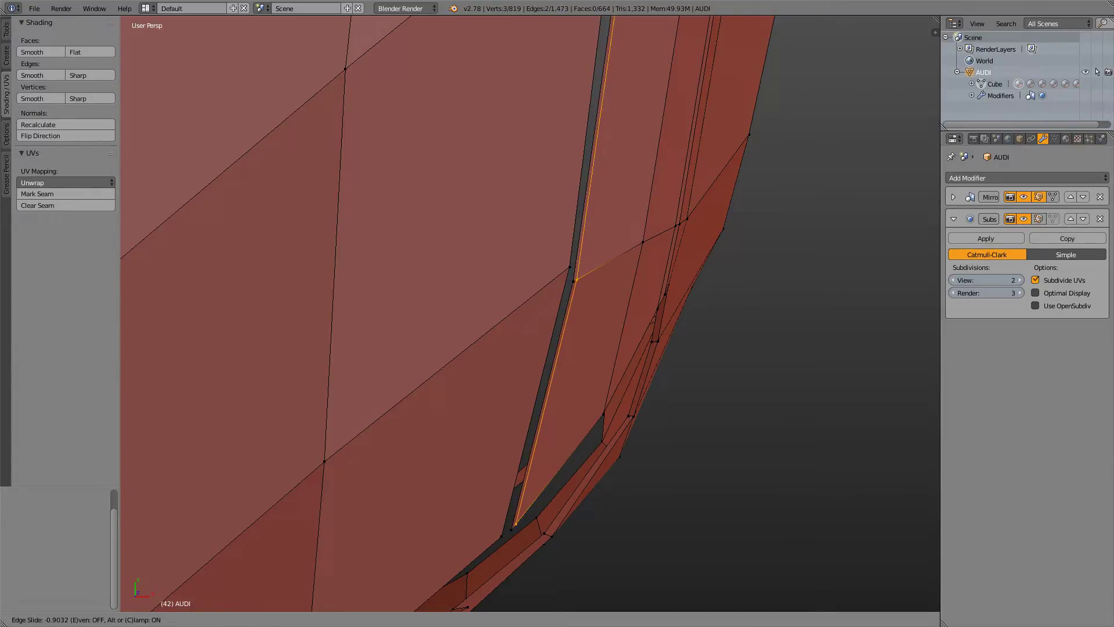
{"action": "key", "text": "Return"}
{"action": "scroll", "coordinate": [441, 313], "scroll_direction": "down", "scroll_amount": 3}
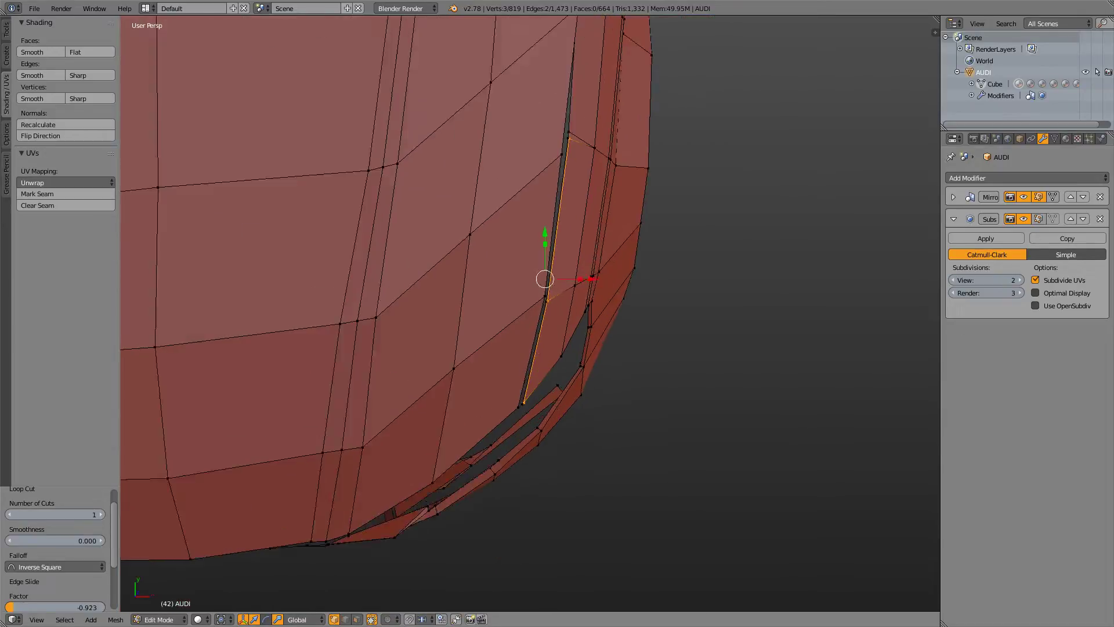
{"action": "scroll", "coordinate": [522, 325], "scroll_direction": "up", "scroll_amount": 6}
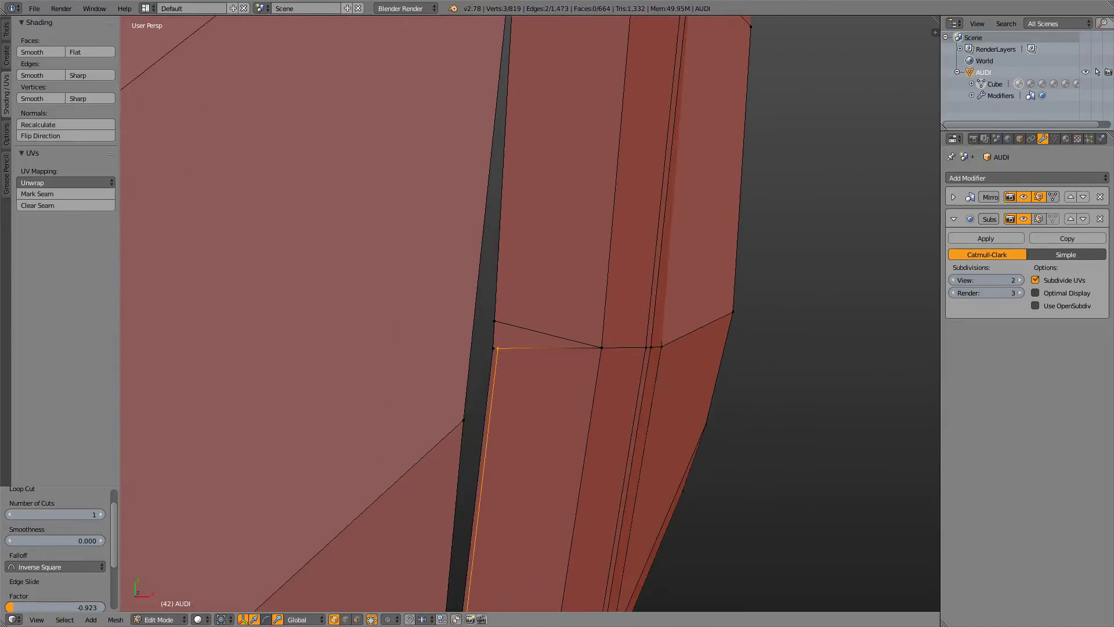
- In edge selection mode, dissolve the short diagonal edge across the fender's inner strip behind the headlight
{"action": "key", "text": "ctrl+Tab"}
{"action": "left_click", "coordinate": [563, 348]}
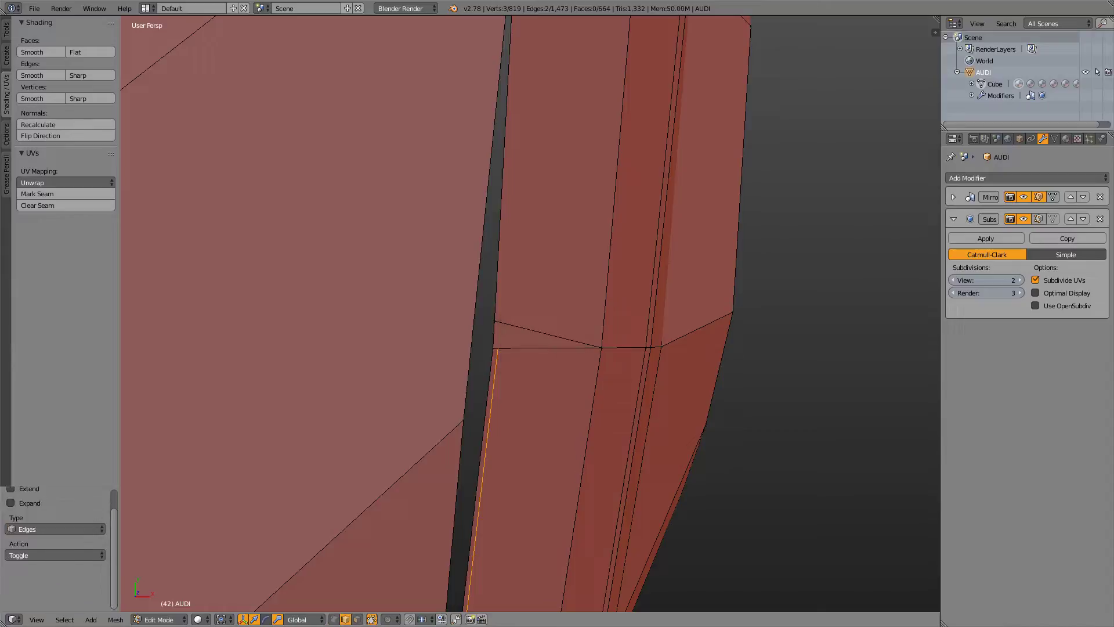
{"action": "right_click", "coordinate": [557, 336]}
{"action": "key", "text": "x"}
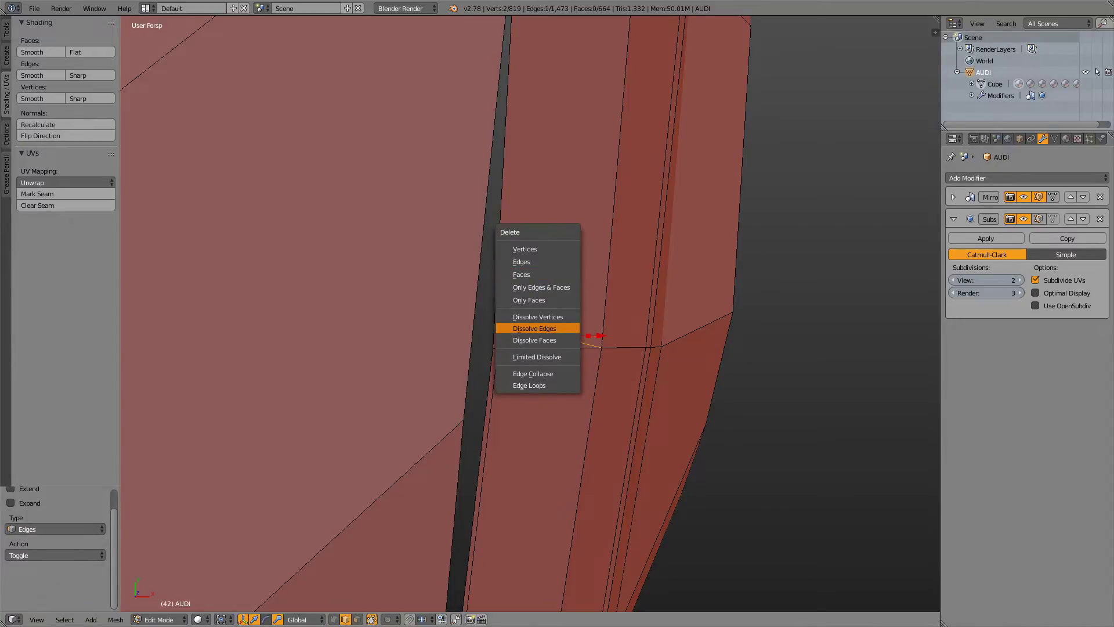
{"action": "key", "text": "Return"}
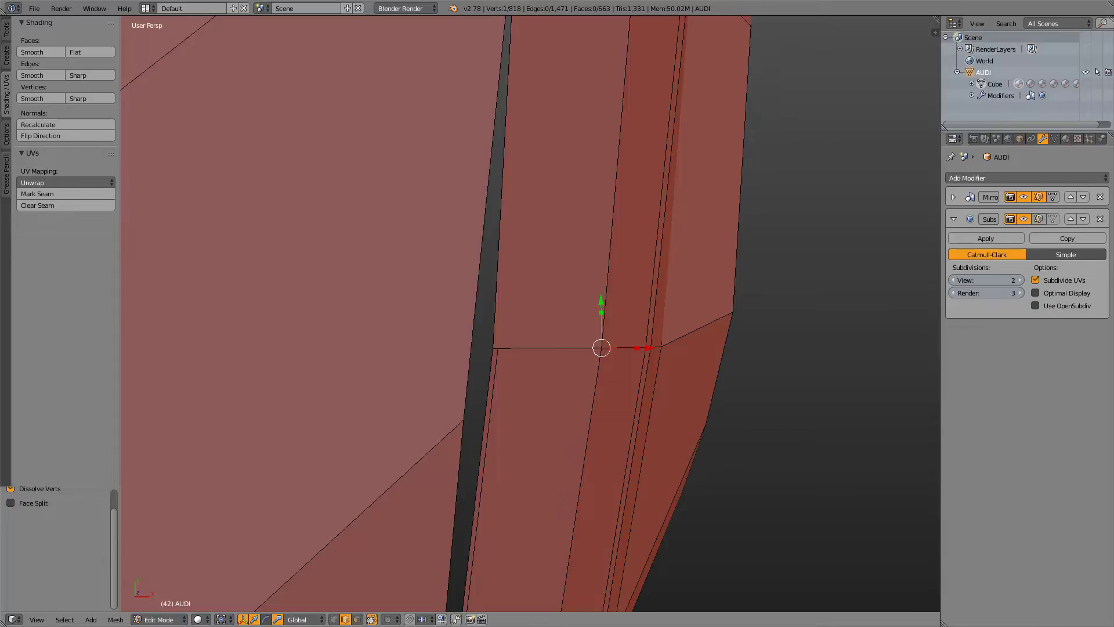
- Examine the smoothed fender surface and the mesh flow along the hood gap and body side back to the rear quarter panel
{"action": "scroll", "coordinate": [529, 313], "scroll_direction": "down", "scroll_amount": 2}
{"action": "key", "text": "Tab"}
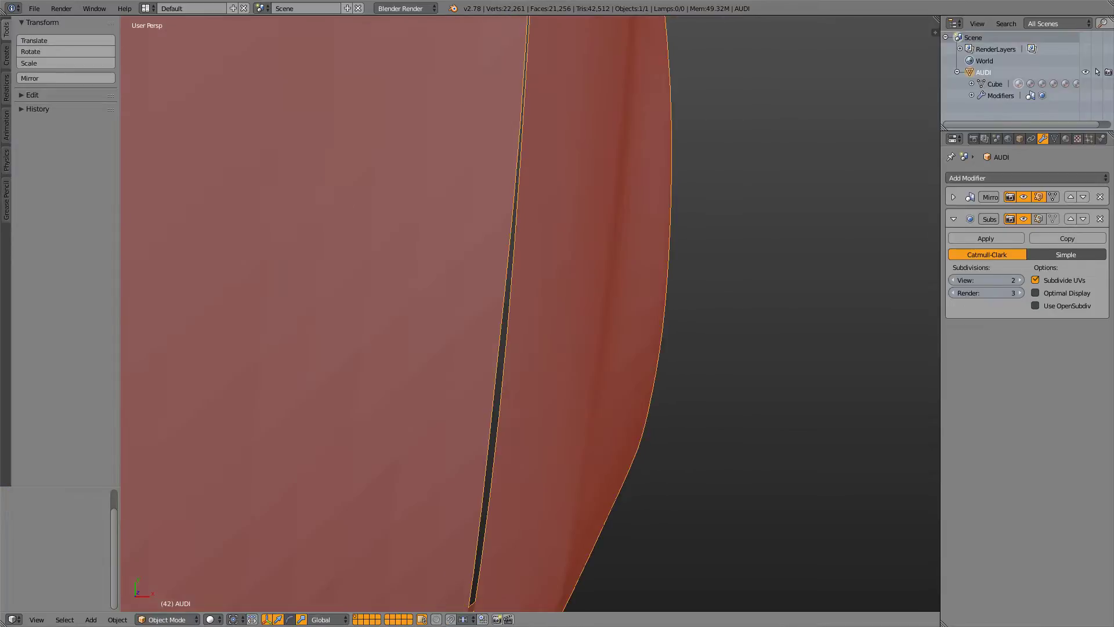
{"action": "scroll", "coordinate": [530, 313], "scroll_direction": "down", "scroll_amount": 6}
{"action": "scroll", "coordinate": [530, 313], "scroll_direction": "up", "scroll_amount": 2}
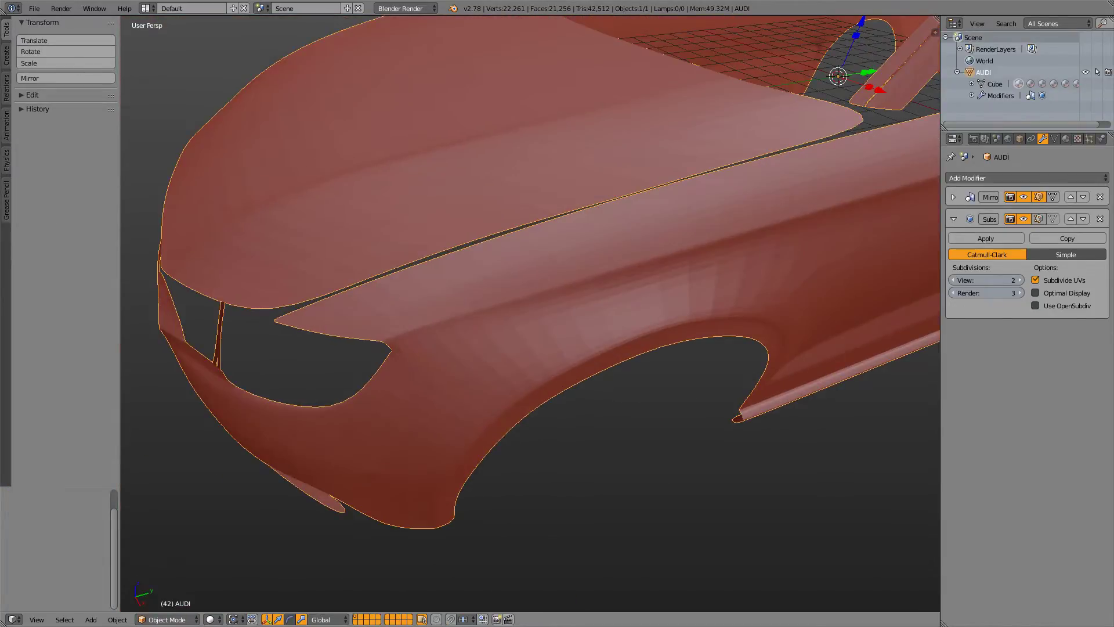
{"action": "middle_click_drag", "start_coordinate": [530, 313], "coordinate": [563, 319]}
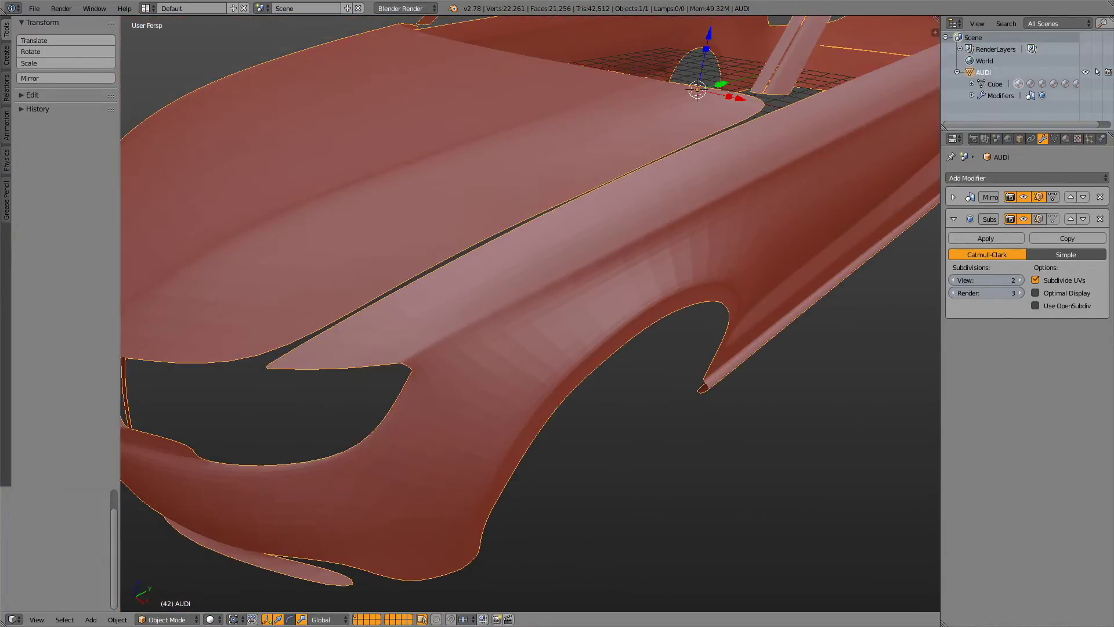
{"action": "key", "text": "Tab"}
{"action": "scroll", "coordinate": [529, 314], "scroll_direction": "down", "scroll_amount": 4}
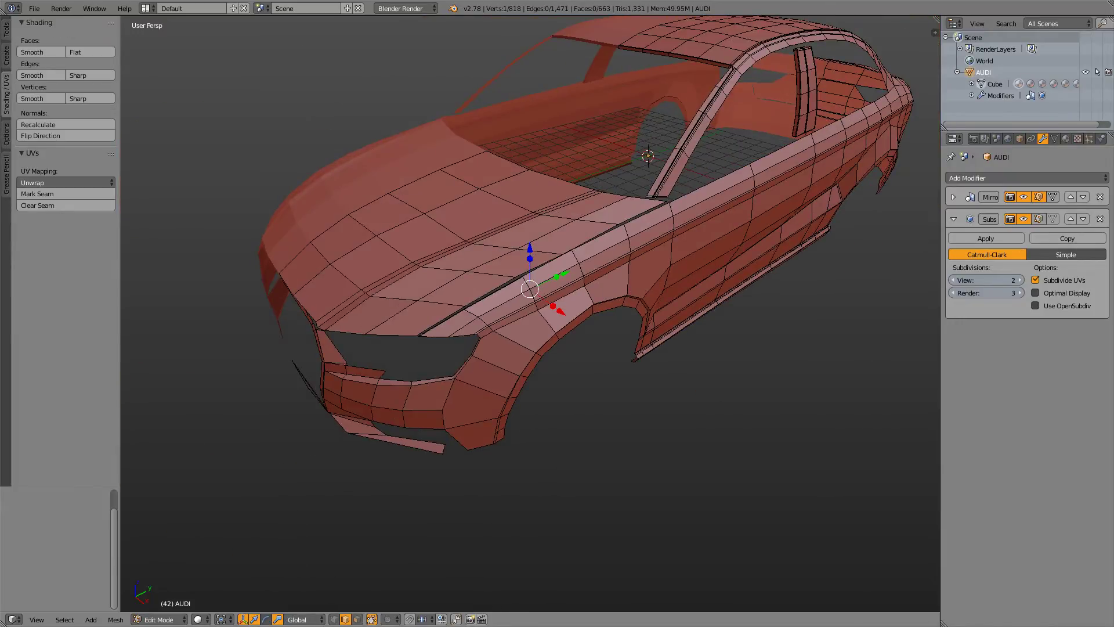
{"action": "middle_click_drag", "start_coordinate": [530, 314], "coordinate": [455, 331]}
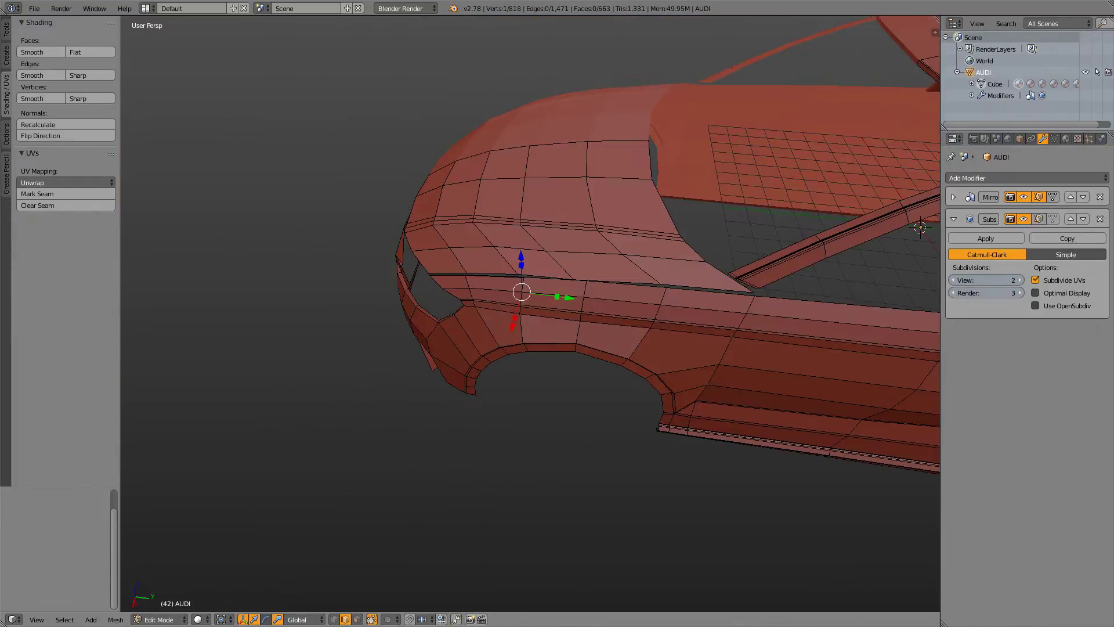
{"action": "middle_click_drag", "start_coordinate": [529, 313], "coordinate": [441, 299]}
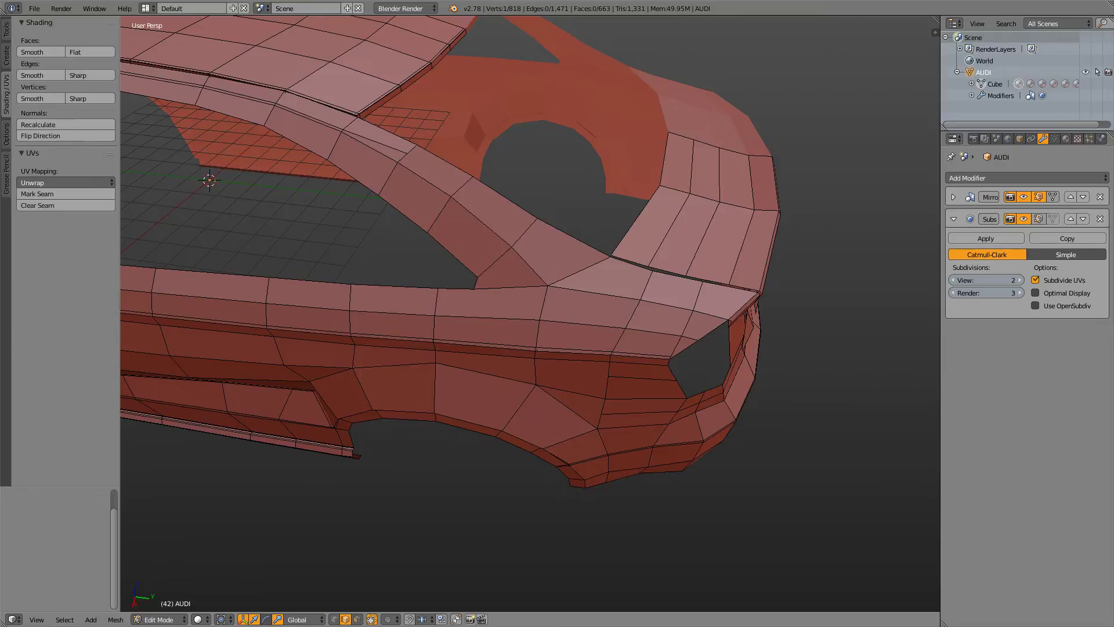
{"action": "middle_click_drag", "start_coordinate": [530, 313], "coordinate": [458, 325]}
{"action": "scroll", "coordinate": [530, 313], "scroll_direction": "up", "scroll_amount": 5}
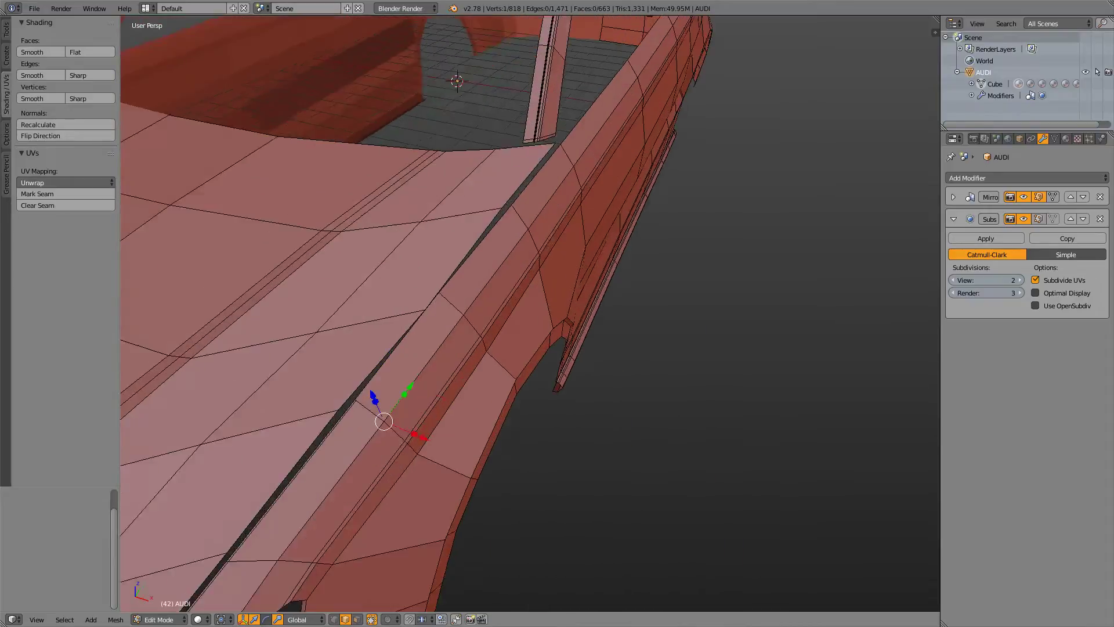
{"action": "middle_click_drag", "start_coordinate": [418, 406], "coordinate": [562, 266], "text": "shift"}
{"action": "scroll", "coordinate": [530, 314], "scroll_direction": "down", "scroll_amount": 6}
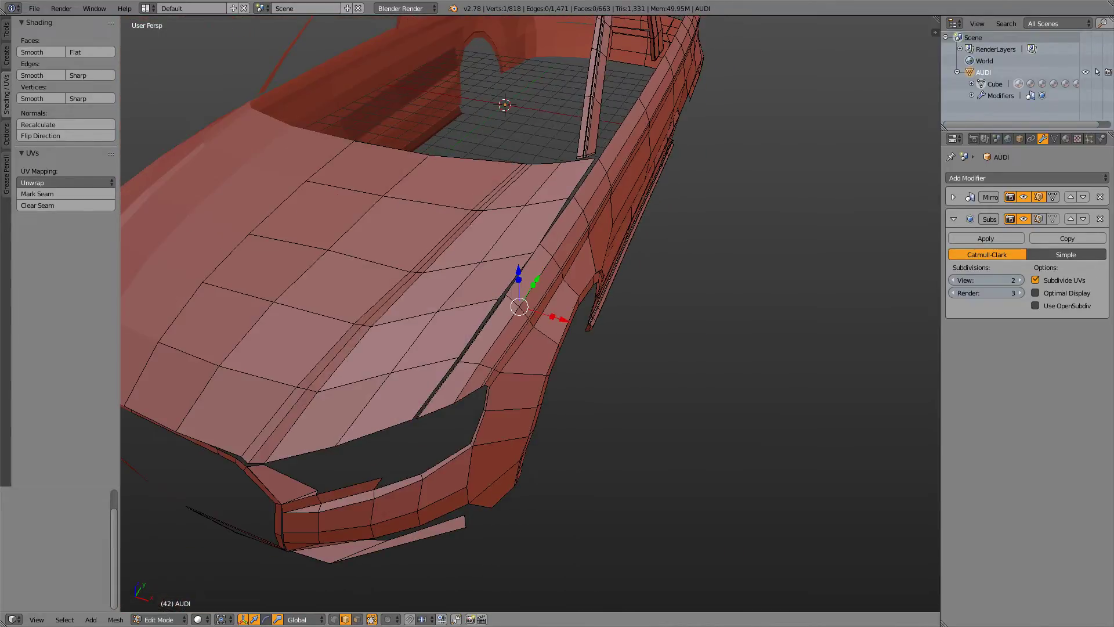
{"action": "middle_click_drag", "start_coordinate": [529, 314], "coordinate": [418, 320]}
{"action": "middle_click_drag", "start_coordinate": [638, 325], "coordinate": [348, 314], "text": "shift"}
{"action": "middle_click_drag", "start_coordinate": [522, 314], "coordinate": [377, 308]}
{"action": "scroll", "coordinate": [529, 314], "scroll_direction": "down", "scroll_amount": 6}
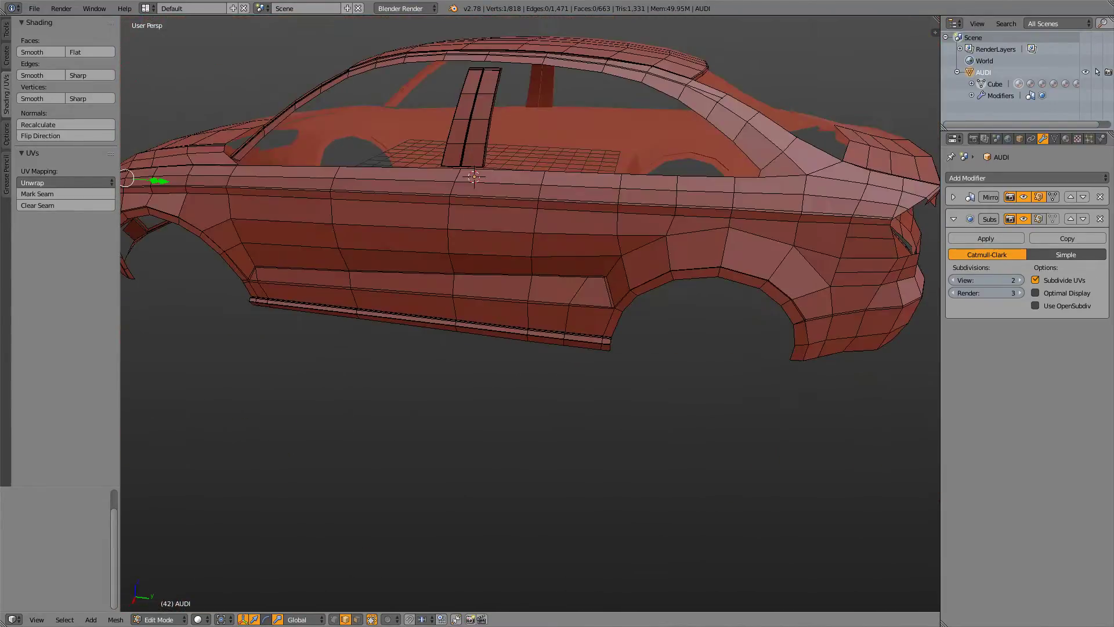
{"action": "middle_click_drag", "start_coordinate": [530, 314], "coordinate": [482, 307]}
{"action": "scroll", "coordinate": [476, 313], "scroll_direction": "up", "scroll_amount": 5}
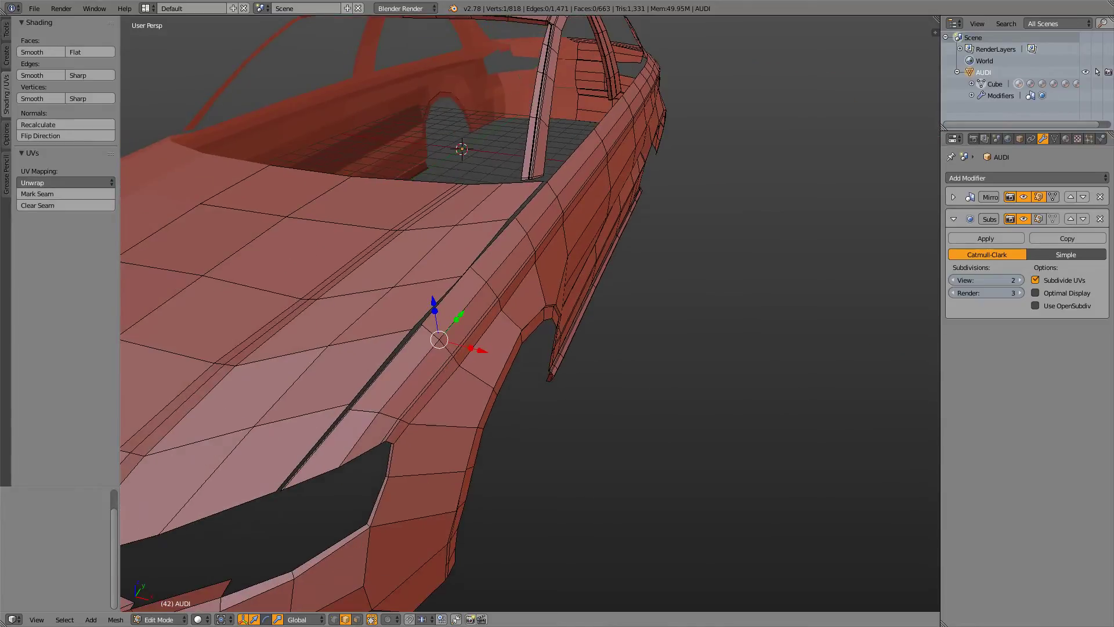
- Replace the fender's short partial edge loop with a single loop cut along the hood gap and window sill, slid tight against the border
{"action": "right_click", "coordinate": [431, 331]}
{"action": "right_click", "coordinate": [357, 404]}
{"action": "key", "text": "ctrl+Tab"}
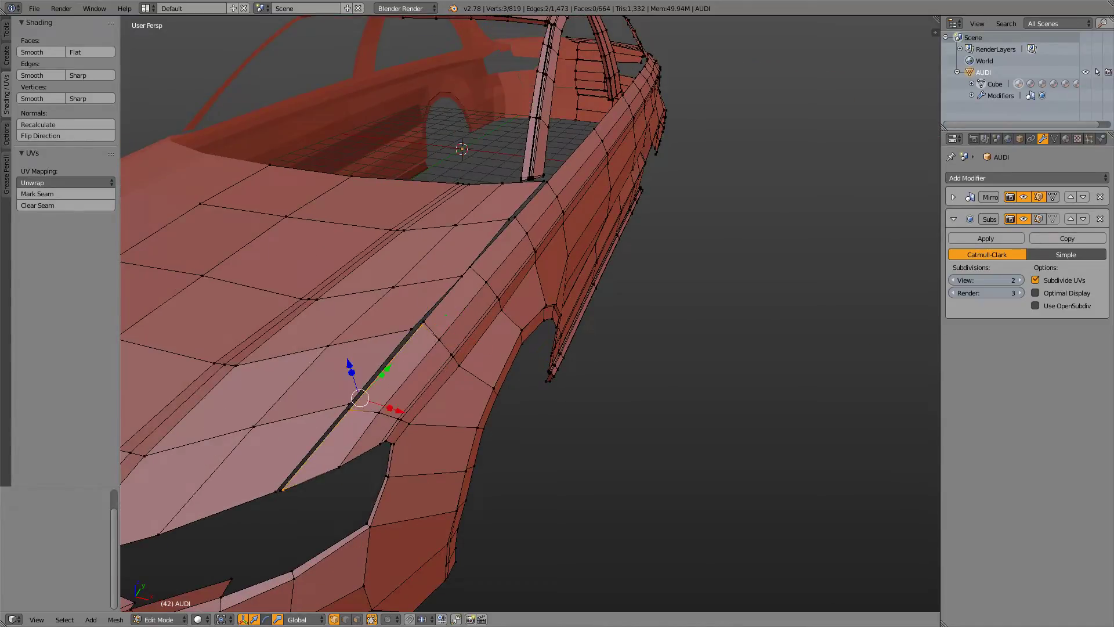
{"action": "key", "text": "x"}
{"action": "right_click", "coordinate": [439, 339]}
{"action": "right_click", "coordinate": [424, 322], "text": "shift"}
{"action": "key", "text": "x"}
{"action": "key", "text": "ctrl+r"}
{"action": "left_click", "coordinate": [431, 330]}
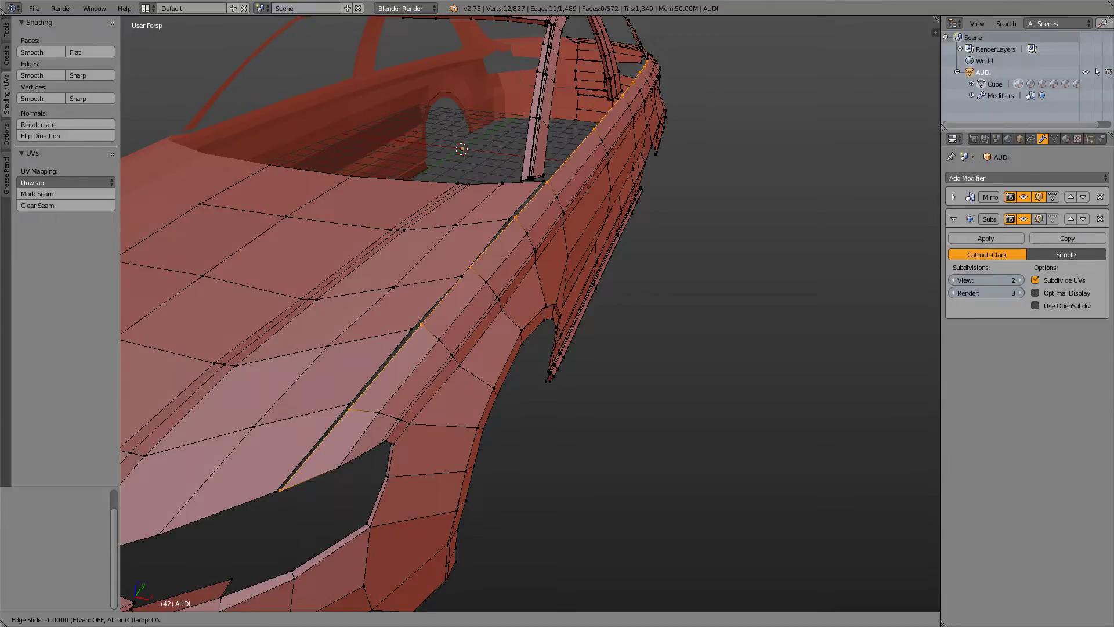
{"action": "left_click", "coordinate": [422, 326]}
- Compare the smoothed surface and the mesh along the window sill and the fender's hood-gap border
{"action": "key", "text": "Tab"}
{"action": "middle_click_drag", "start_coordinate": [464, 313], "coordinate": [348, 319]}
{"action": "scroll", "coordinate": [493, 307], "scroll_direction": "down", "scroll_amount": 5}
{"action": "middle_click_drag", "start_coordinate": [523, 313], "coordinate": [339, 313], "text": "shift"}
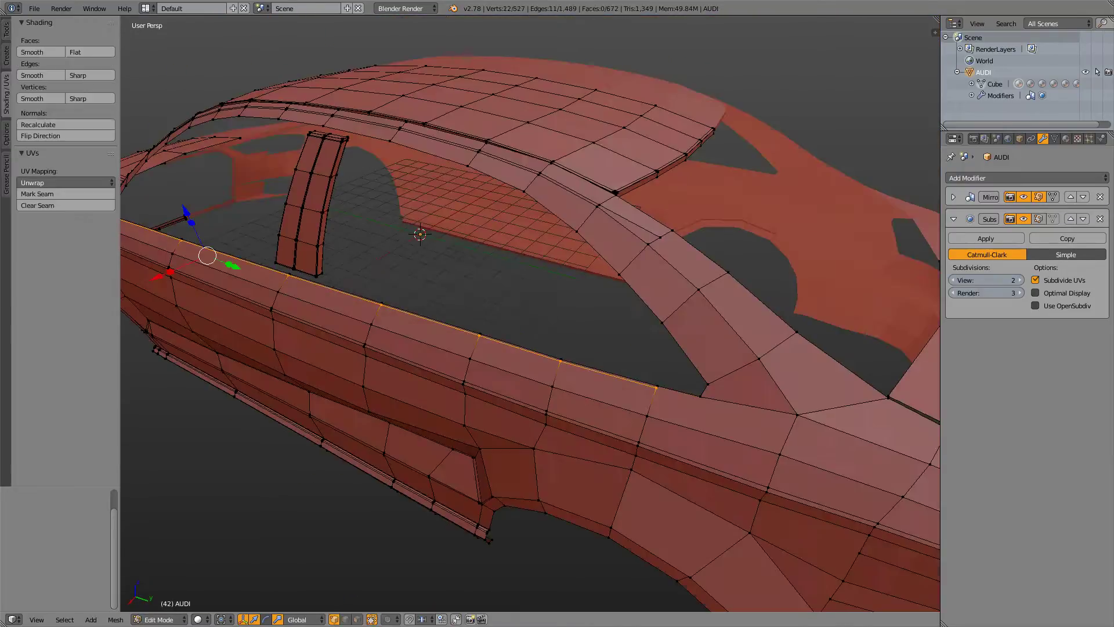
{"action": "key", "text": "Tab"}
{"action": "key", "text": "Tab"}
{"action": "key", "text": "Tab"}
{"action": "middle_click_drag", "start_coordinate": [464, 325], "coordinate": [580, 339]}
{"action": "scroll", "coordinate": [516, 305], "scroll_direction": "down", "scroll_amount": 6}
{"action": "scroll", "coordinate": [627, 304], "scroll_direction": "up", "scroll_amount": 5}
{"action": "key", "text": "Tab"}
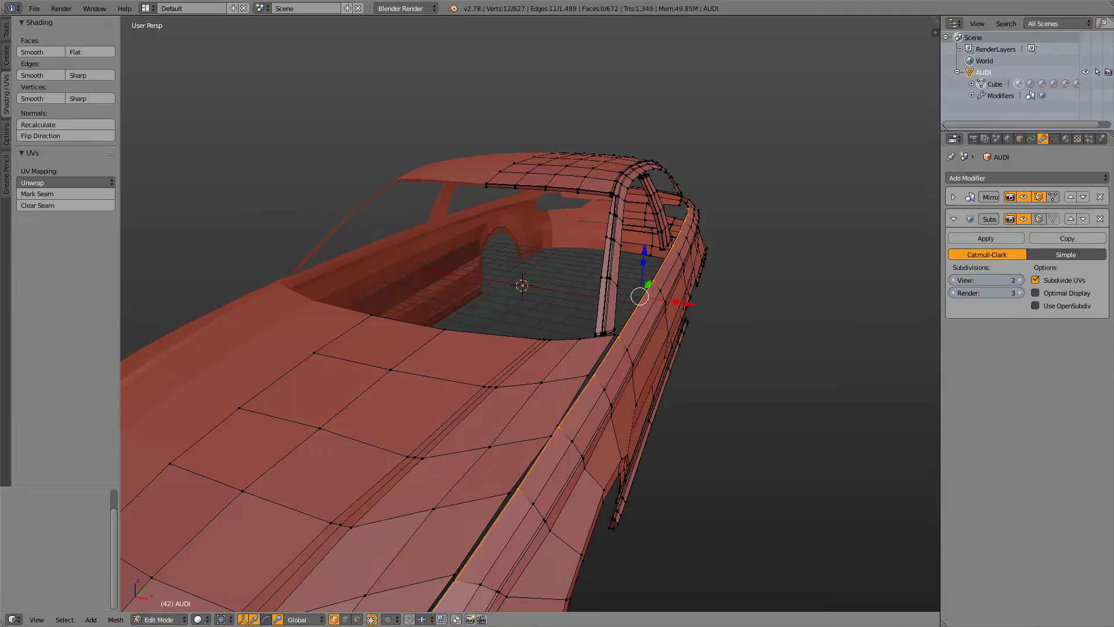
- Examine the hood and fender gap against the top-view blueprint in solid and wireframe shading
{"action": "key", "text": "KP_7"}
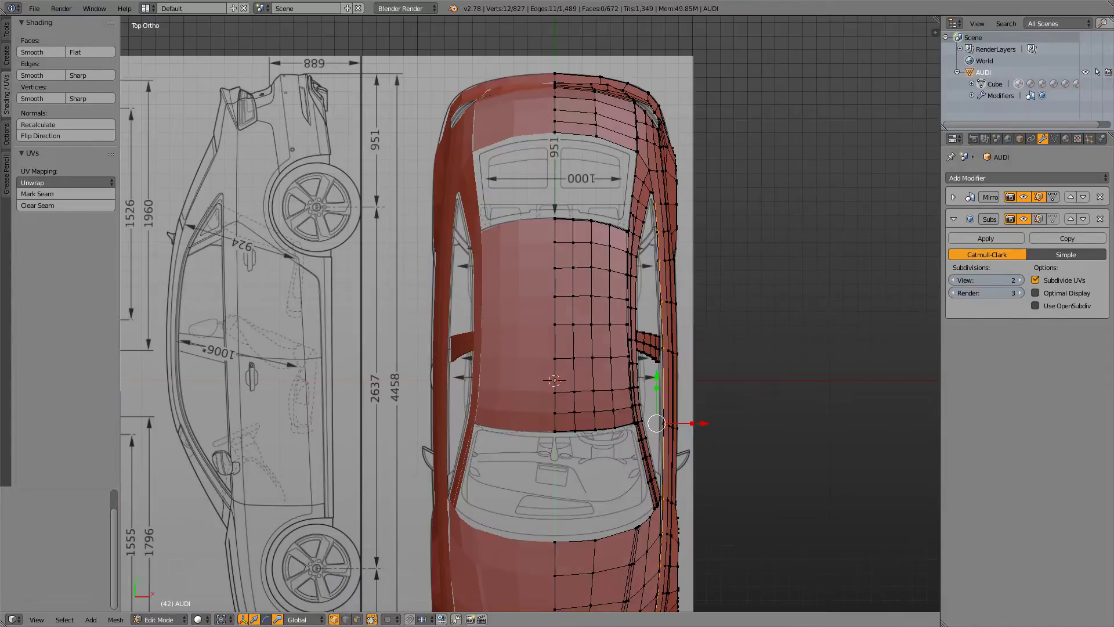
{"action": "middle_click_drag", "start_coordinate": [615, 441], "coordinate": [534, 101], "text": "shift"}
{"action": "scroll", "coordinate": [529, 314], "scroll_direction": "down", "scroll_amount": 8}
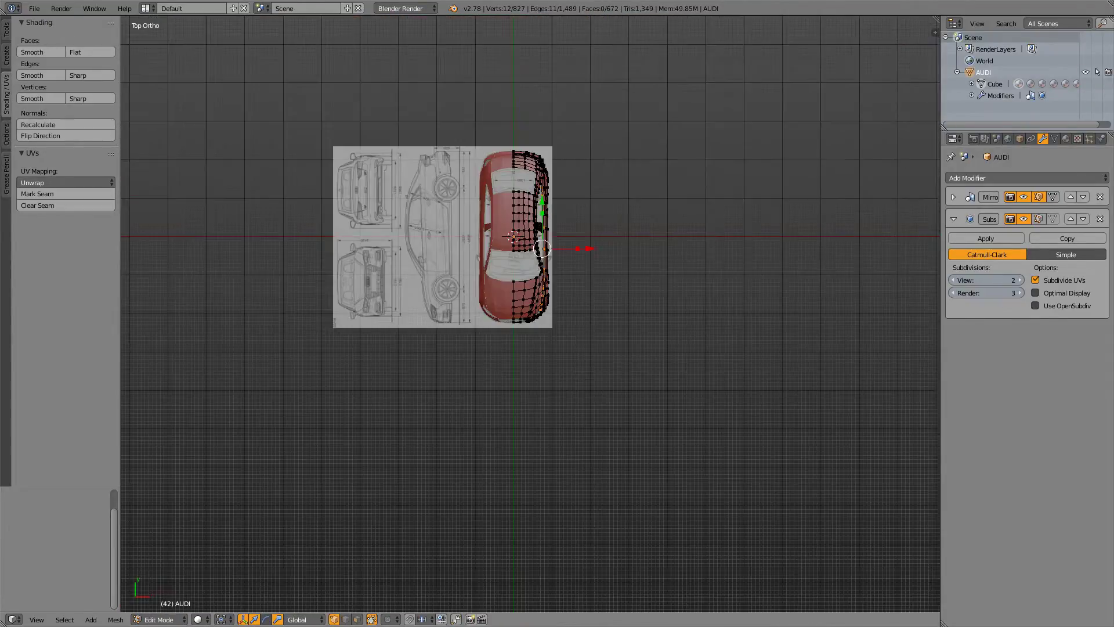
{"action": "scroll", "coordinate": [530, 314], "scroll_direction": "up", "scroll_amount": 9}
{"action": "scroll", "coordinate": [586, 212], "scroll_direction": "up", "scroll_amount": 8}
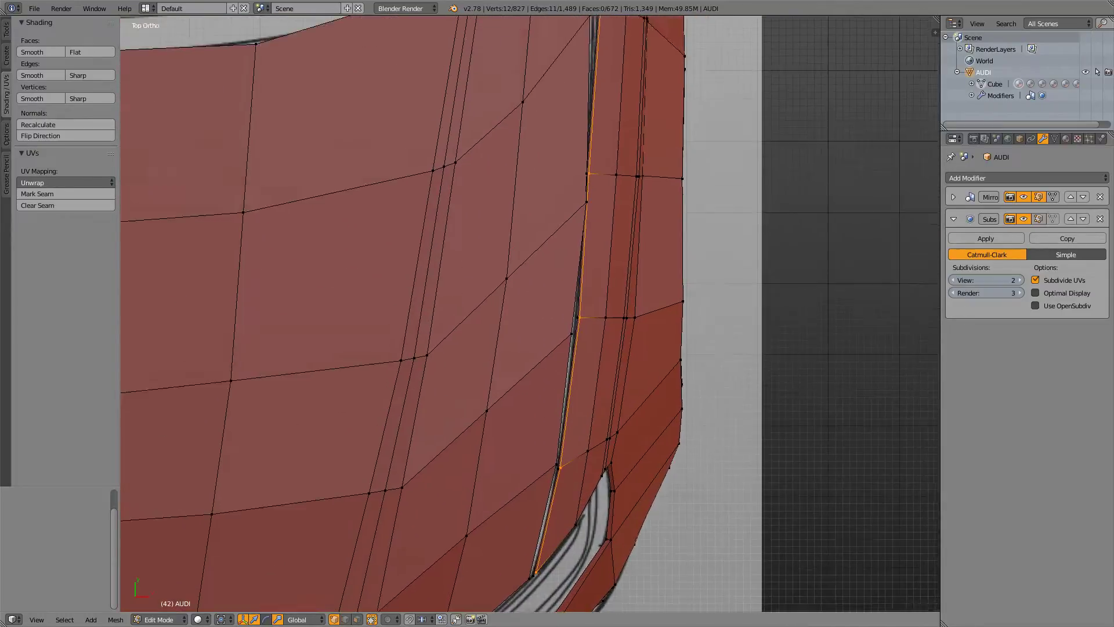
{"action": "key", "text": "z"}
{"action": "key", "text": "z"}
{"action": "key", "text": "z"}
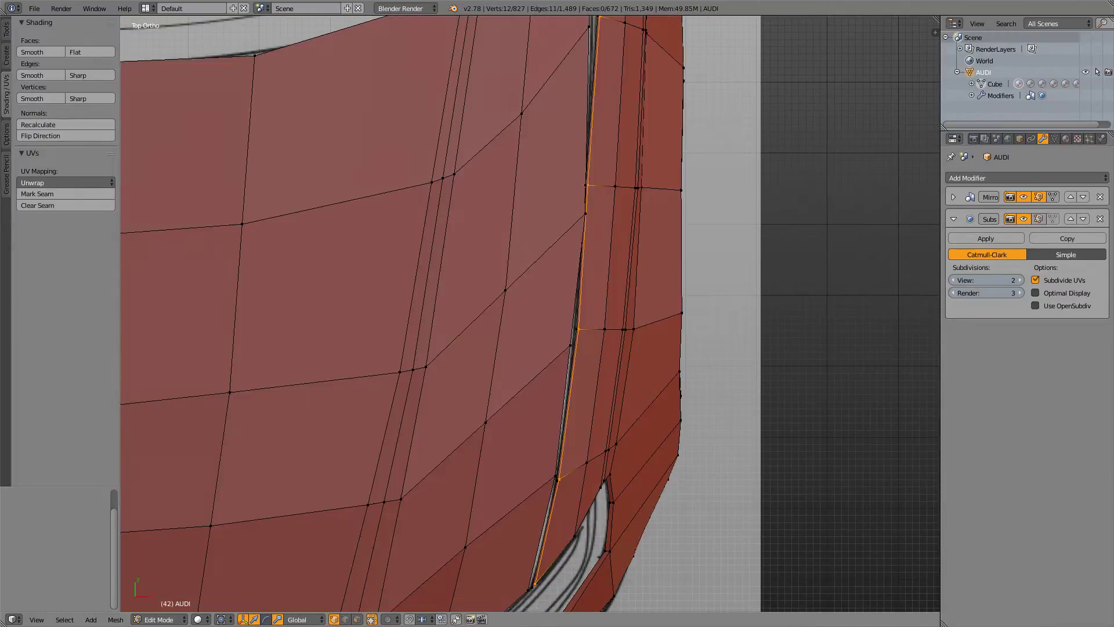
{"action": "key", "text": "z"}
{"action": "scroll", "coordinate": [543, 66], "scroll_direction": "up", "scroll_amount": 5}
{"action": "key", "text": "z"}
{"action": "scroll", "coordinate": [517, 180], "scroll_direction": "down", "scroll_amount": 6}
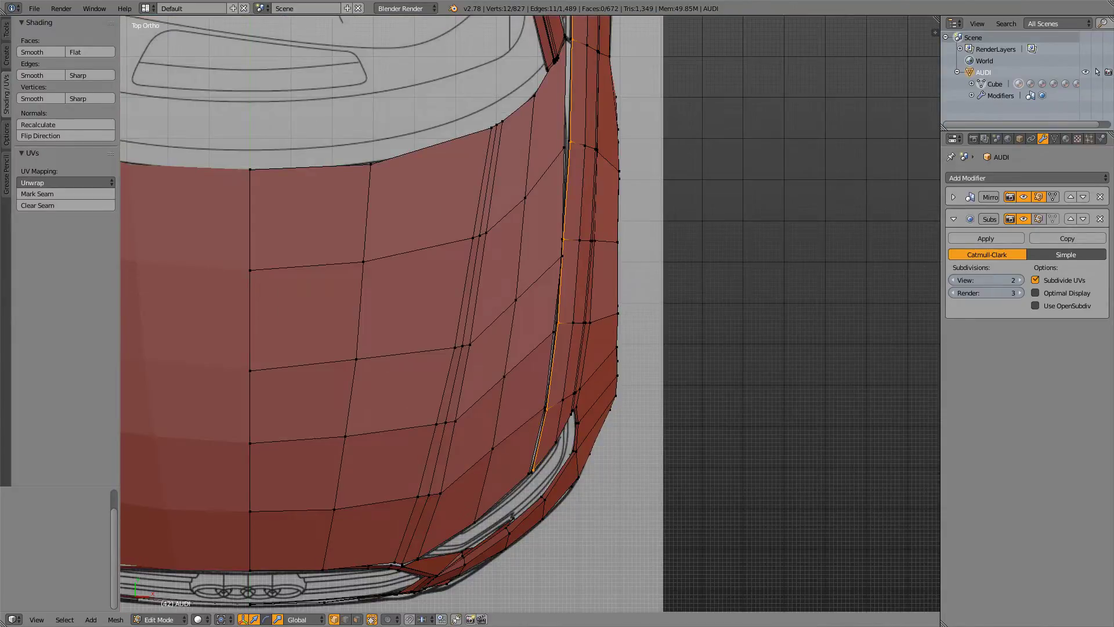
- Clear the selection, then select the linked fender and side body mesh and hide it
{"action": "key", "text": "a"}
{"action": "key", "text": "a"}
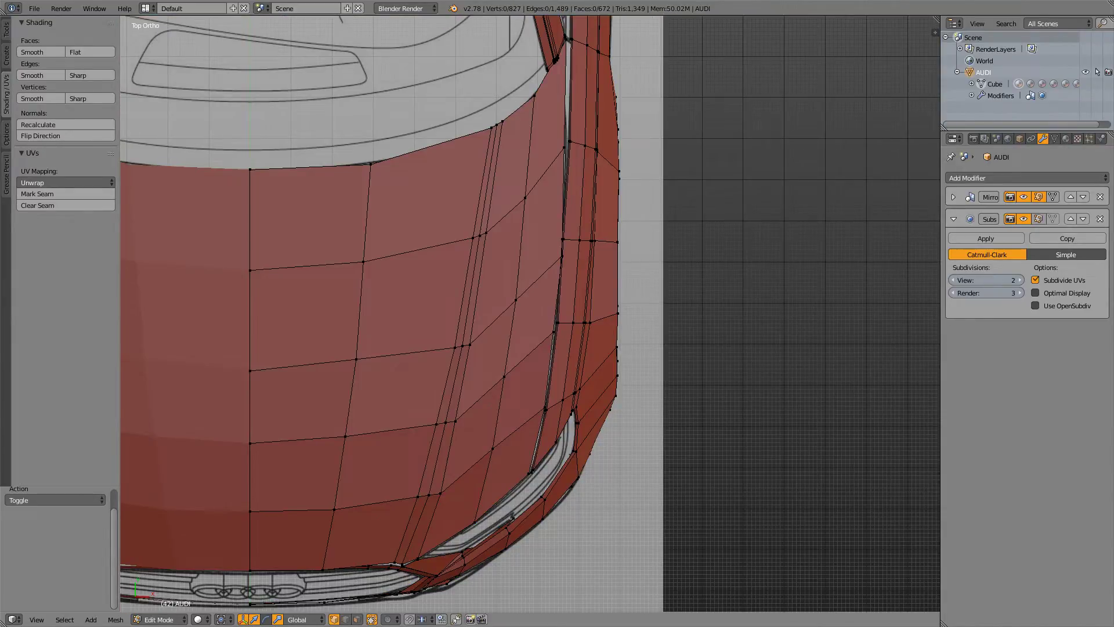
{"action": "key", "text": "l"}
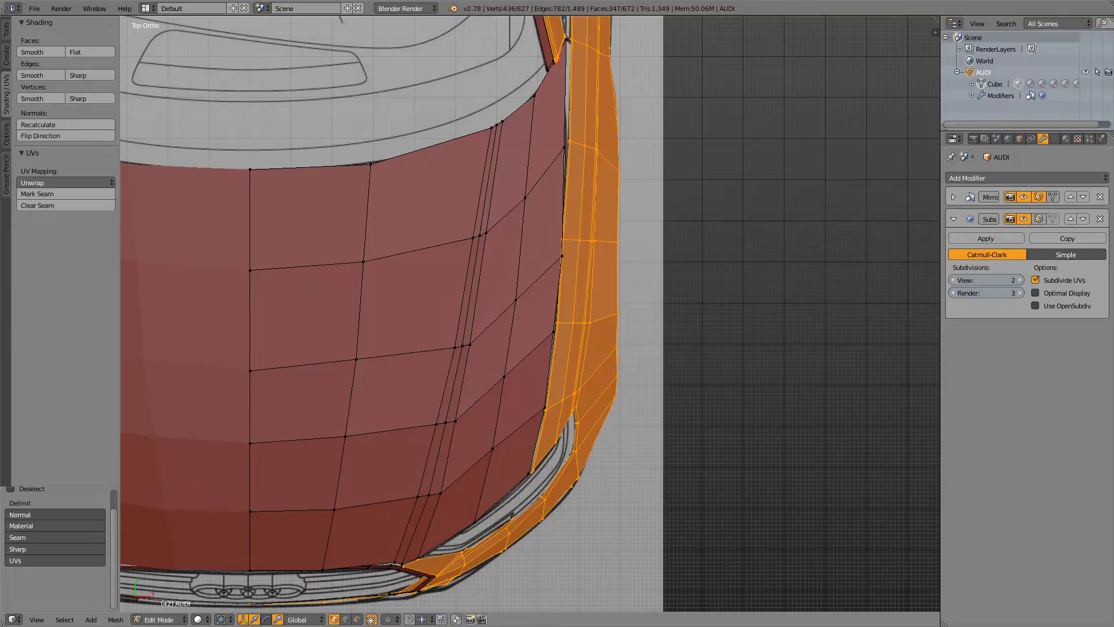
{"action": "key", "text": "h"}
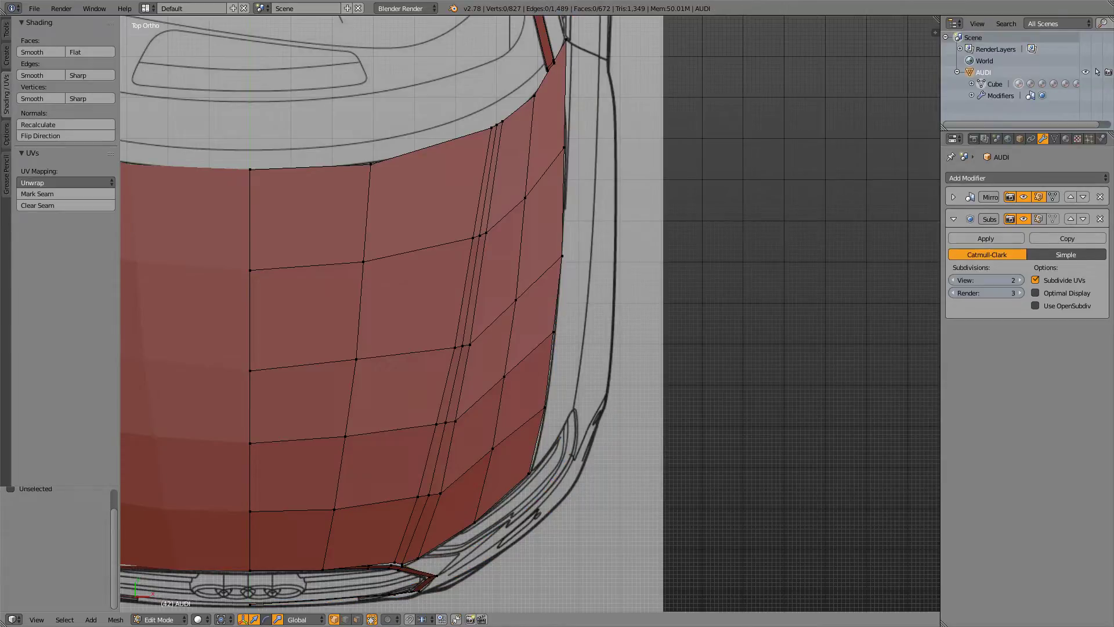
- Compare the hood's mesh outline and its smoothed shape with the blueprint's hood gap line in top view
{"action": "key", "text": "Tab"}
{"action": "key", "text": "Tab"}
{"action": "key", "text": "Tab"}
{"action": "key", "text": "Tab"}
{"action": "key", "text": "Tab"}
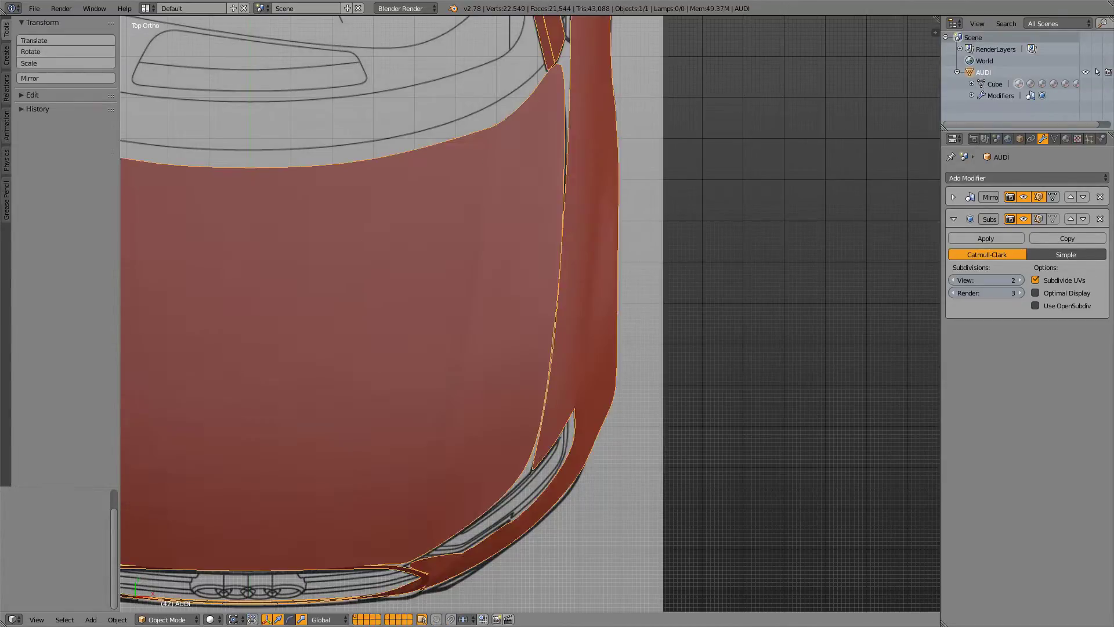
{"action": "key", "text": "Tab"}
{"action": "key", "text": "Tab"}
{"action": "key", "text": "Tab"}
{"action": "key", "text": "Tab"}
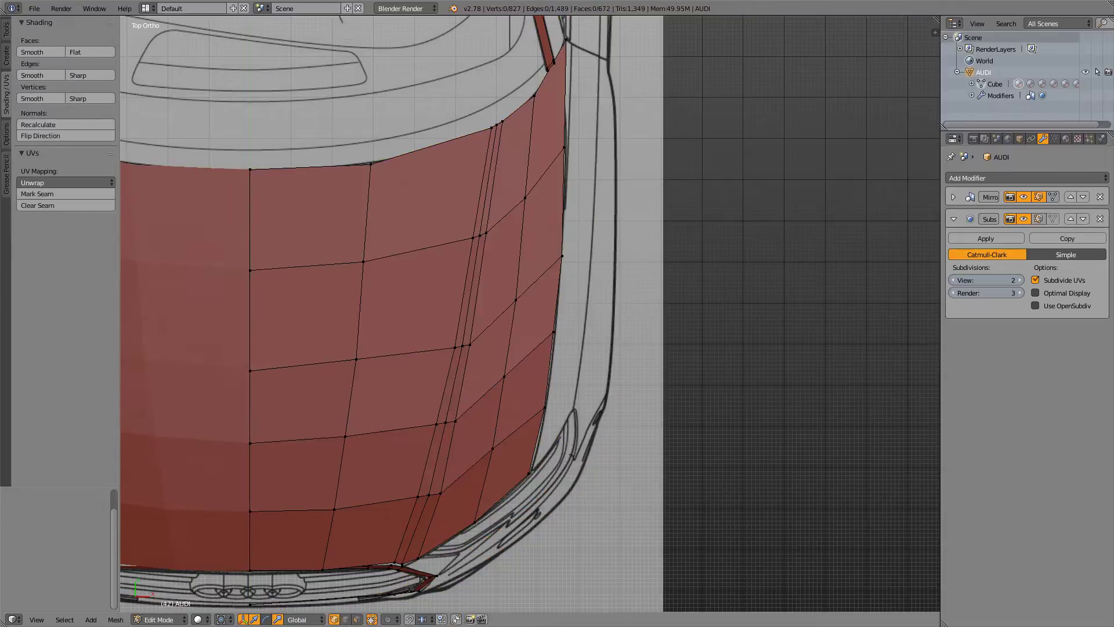
{"action": "key", "text": "Tab"}
{"action": "key", "text": "Tab"}
{"action": "scroll", "coordinate": [530, 313], "scroll_direction": "up", "scroll_amount": 5}
{"action": "key", "text": "Tab"}
{"action": "key", "text": "Tab"}
{"action": "key", "text": "Tab"}
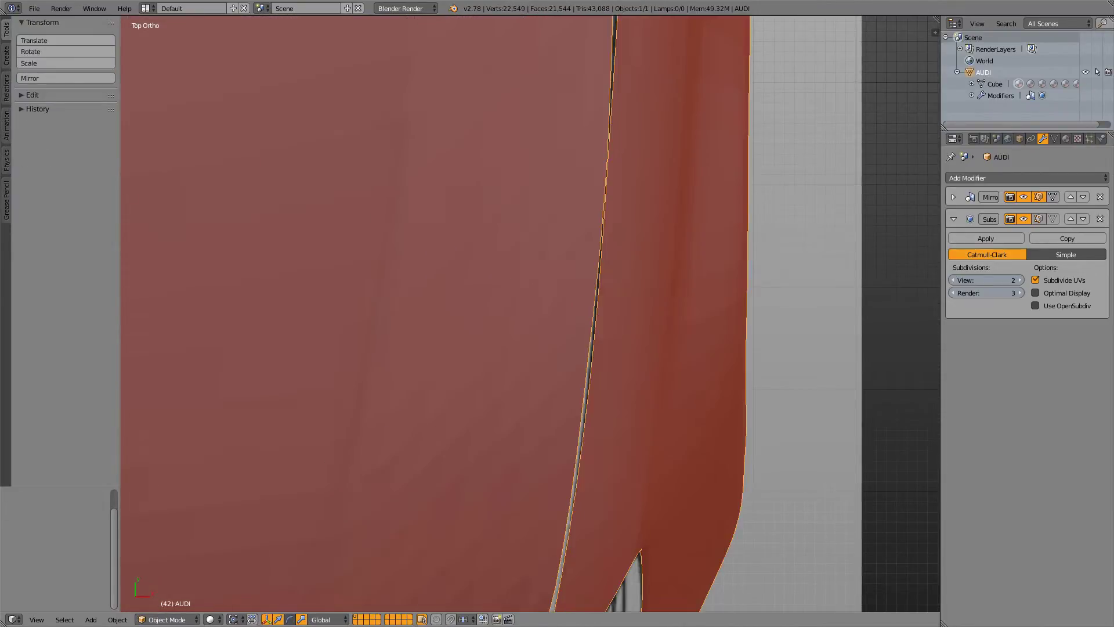
{"action": "scroll", "coordinate": [530, 314], "scroll_direction": "down", "scroll_amount": 3}
{"action": "key", "text": "Tab"}
{"action": "key", "text": "Tab"}
{"action": "key", "text": "Tab"}
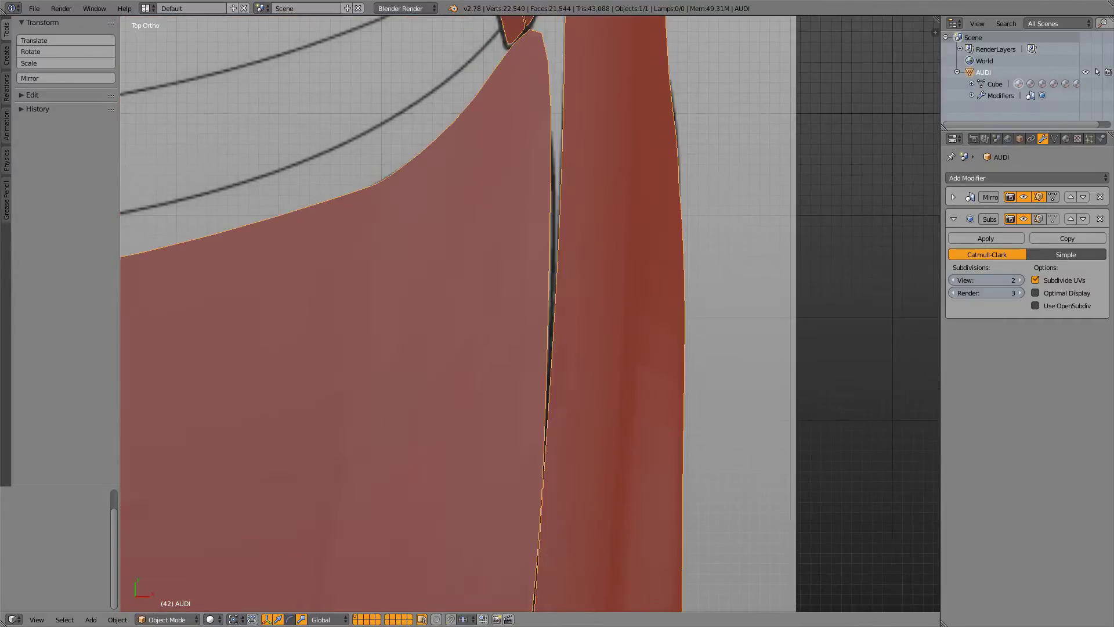
{"action": "key", "text": "Tab"}
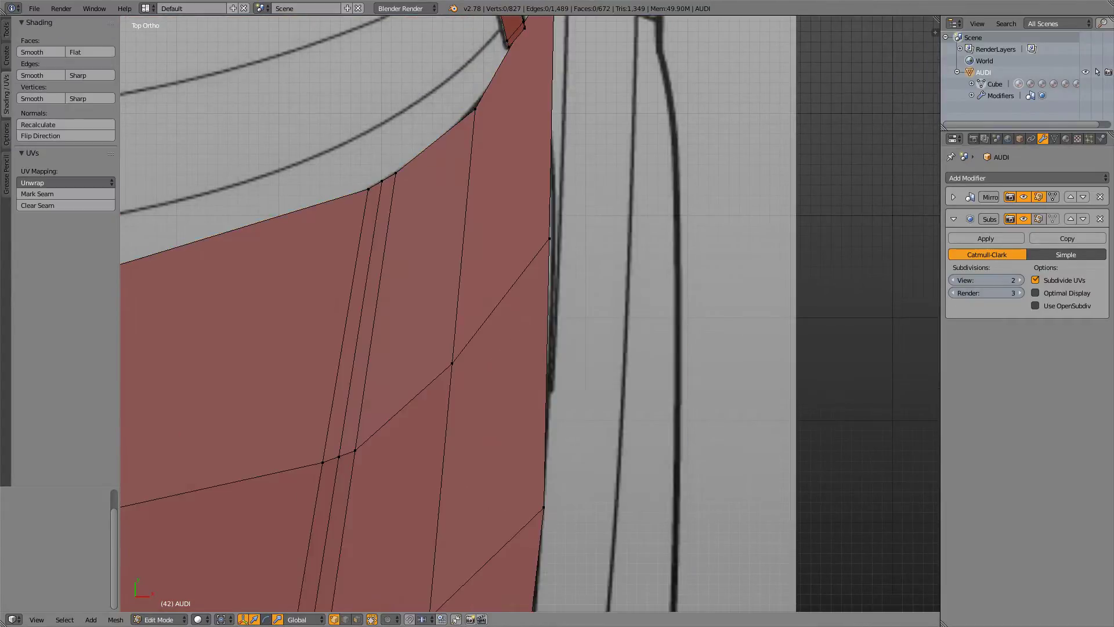
- In wireframe top view, move the hood's outer edge vertex near the windshield corner by 0.035 along X toward the blueprint gap line
{"action": "right_click", "coordinate": [550, 238]}
{"action": "key", "text": "z"}
{"action": "key", "text": "z"}
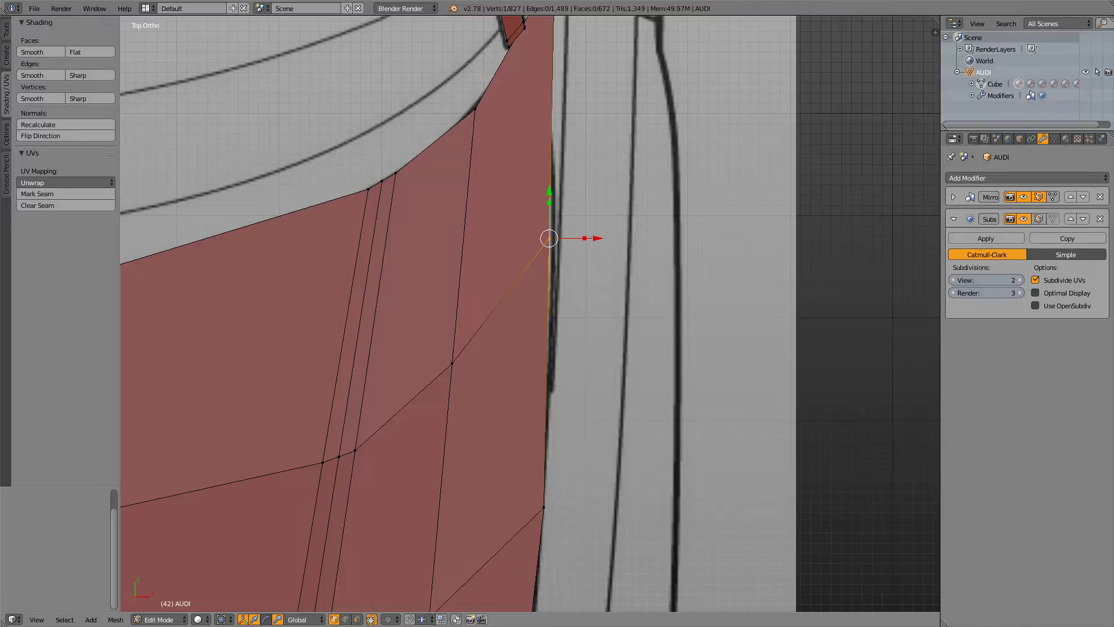
{"action": "key", "text": "z"}
{"action": "scroll", "coordinate": [550, 239], "scroll_direction": "up", "scroll_amount": 2}
{"action": "middle_click_drag", "start_coordinate": [549, 239], "coordinate": [540, 300], "text": "shift"}
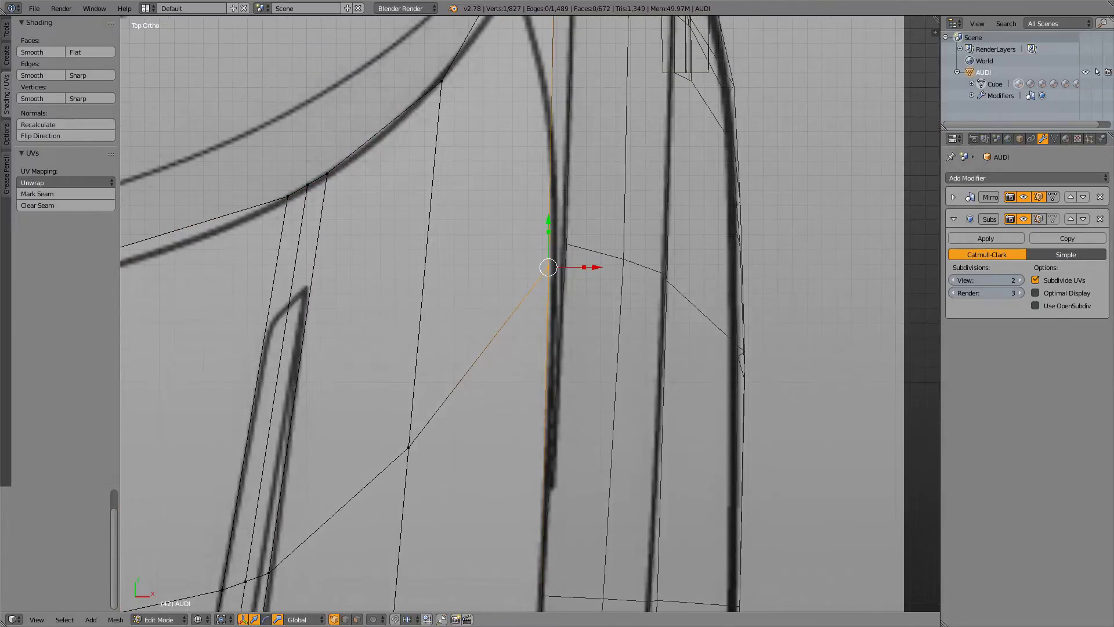
{"action": "key", "text": "g"}
{"action": "key", "text": "x"}
{"action": "key", "text": "Return"}
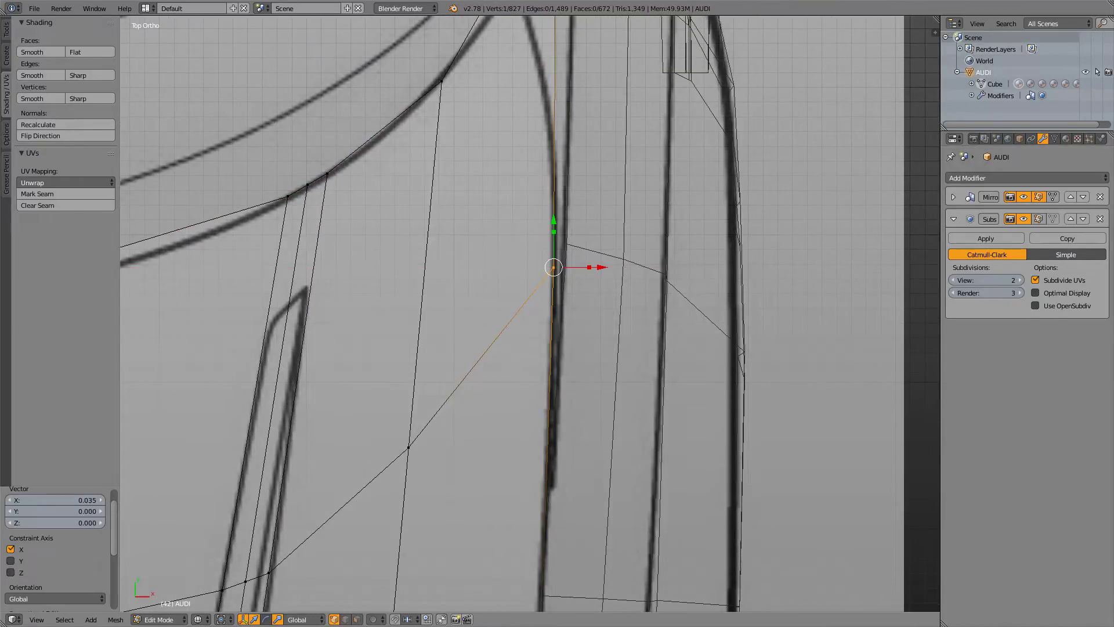
- Shift the same hood edge vertex a further 0.024 along X and check the hood outline against the blueprint, ending in solid shading
{"action": "left_click_drag", "start_coordinate": [601, 266], "coordinate": [605, 267]}
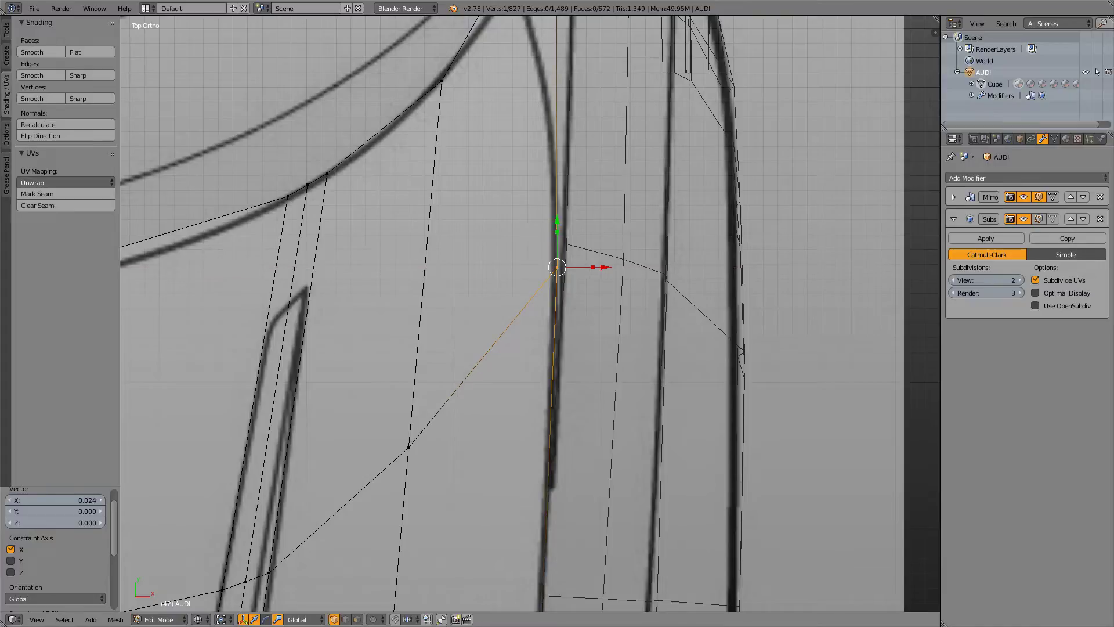
{"action": "middle_click_drag", "start_coordinate": [557, 267], "coordinate": [599, 65], "text": "shift"}
{"action": "scroll", "coordinate": [544, 472], "scroll_direction": "down", "scroll_amount": 4}
{"action": "key", "text": "Tab"}
{"action": "scroll", "coordinate": [531, 313], "scroll_direction": "up", "scroll_amount": 5}
{"action": "key", "text": "Tab"}
{"action": "key", "text": "z"}
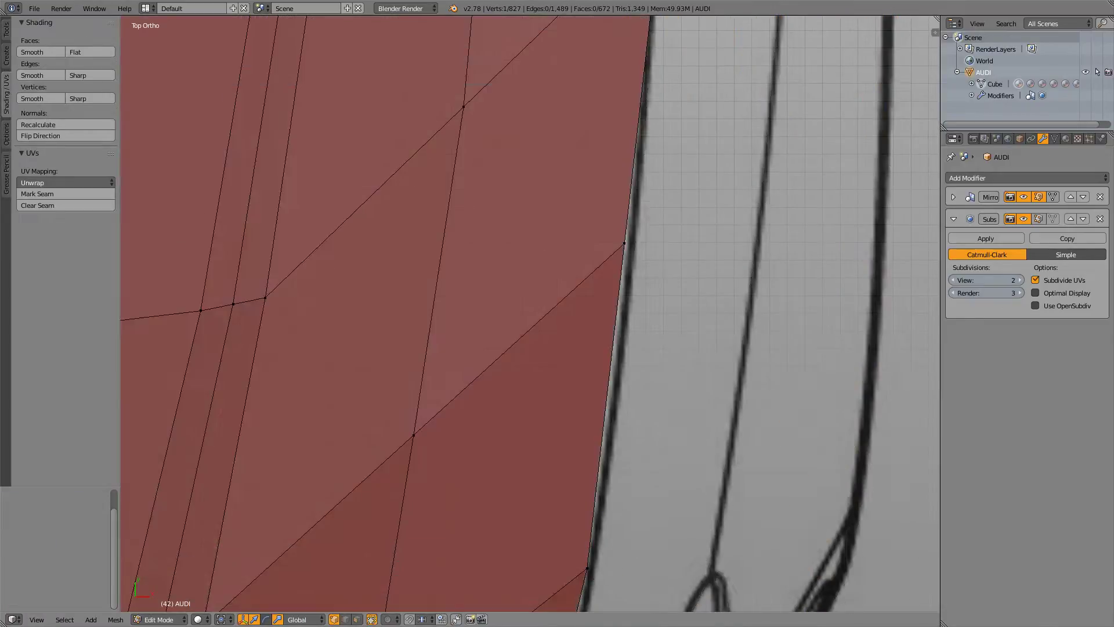
- Move the hood's outer edge vertex about 0.033 along X toward the blueprint gap line and check the result
{"action": "key", "text": "Tab"}
{"action": "key", "text": "Tab"}
{"action": "key", "text": "Tab"}
{"action": "key", "text": "Tab"}
{"action": "right_click", "coordinate": [624, 244]}
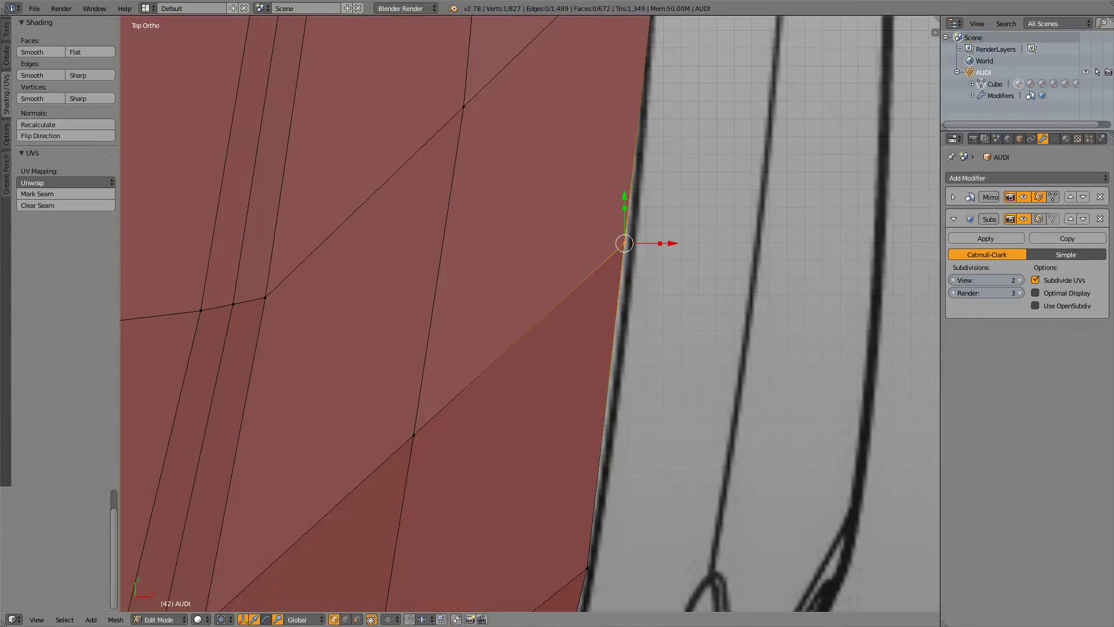
{"action": "key", "text": "z"}
{"action": "key", "text": "z"}
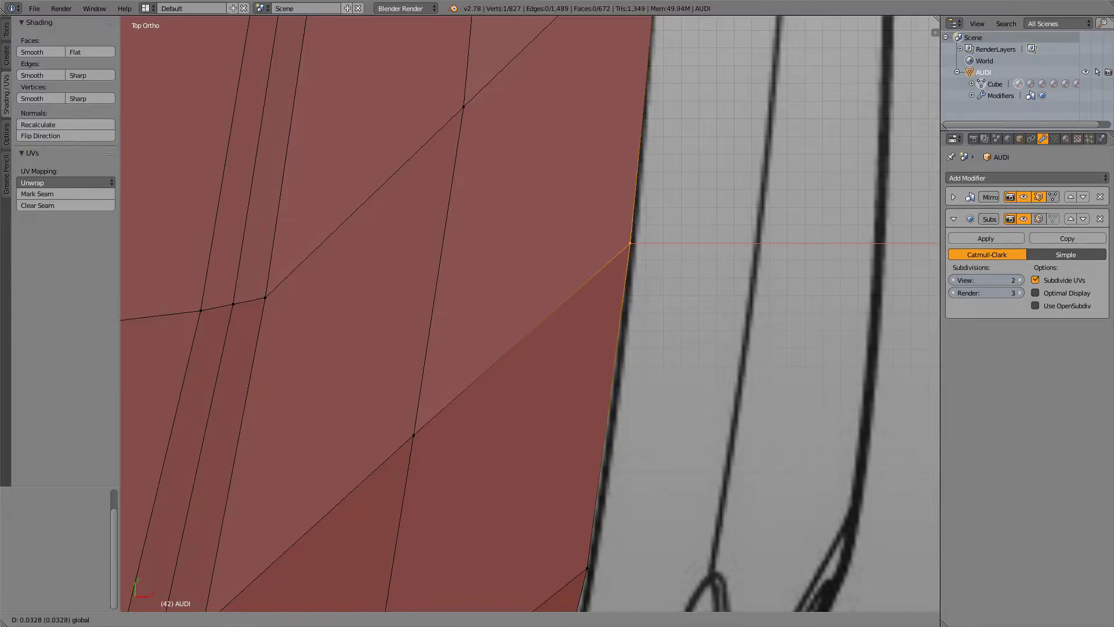
{"action": "key", "text": "Tab"}
{"action": "key", "text": "Tab"}
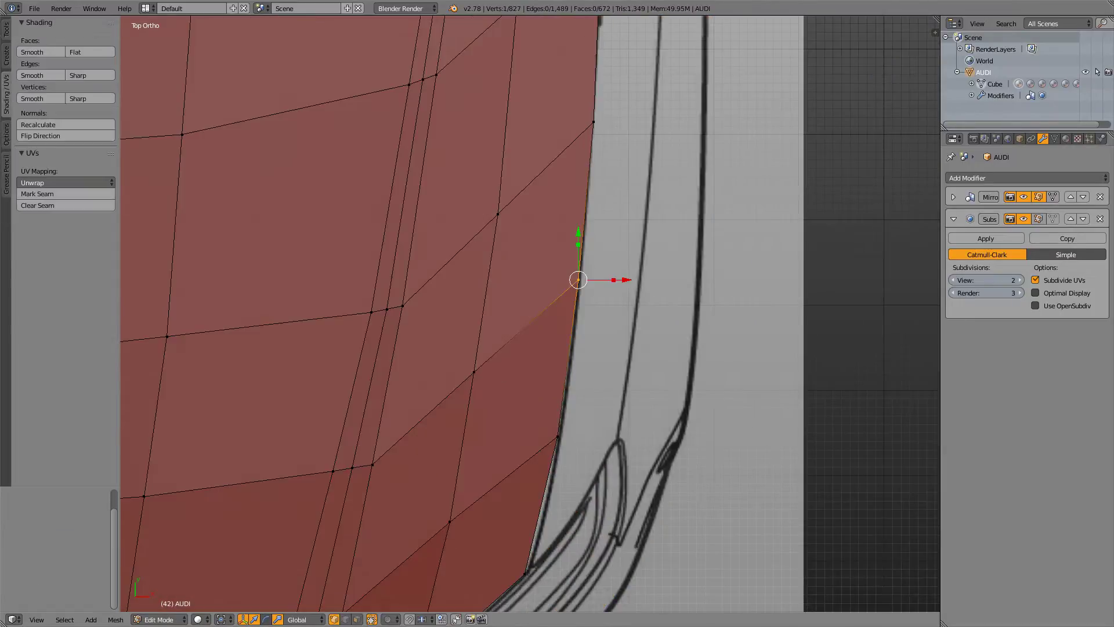
- Move the next hood edge vertex forward, just behind the front corner, by 0.024 along X onto the gap line
{"action": "key", "text": "Tab"}
{"action": "key", "text": "Tab"}
{"action": "middle_click_drag", "start_coordinate": [579, 280], "coordinate": [609, 212], "text": "shift"}
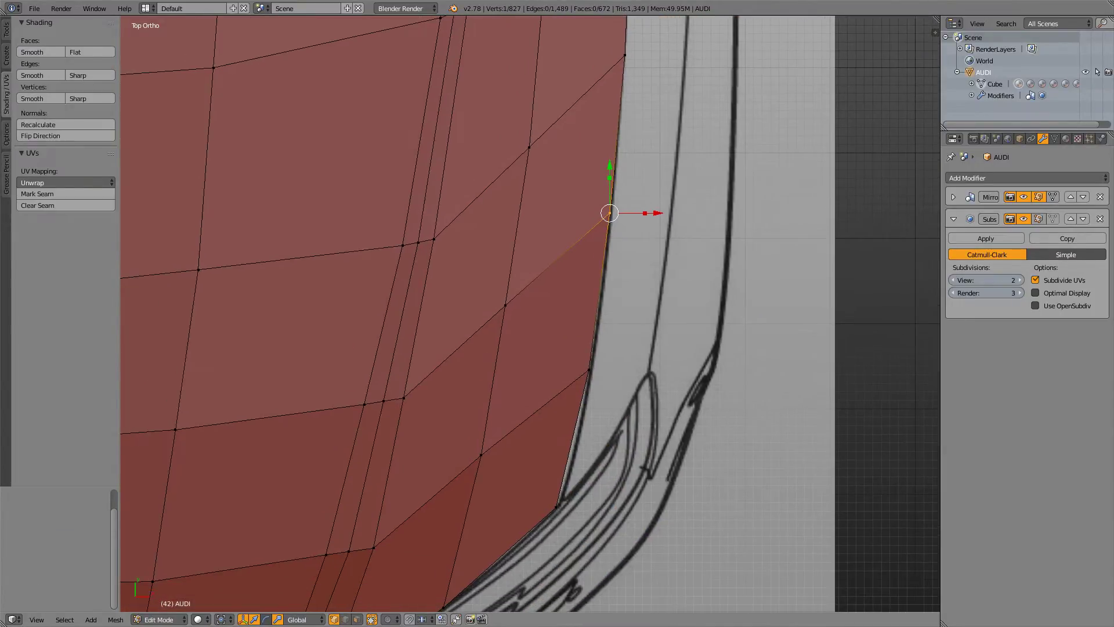
{"action": "right_click", "coordinate": [588, 370]}
{"action": "scroll", "coordinate": [589, 370], "scroll_direction": "up", "scroll_amount": 3}
{"action": "left_click_drag", "start_coordinate": [680, 411], "coordinate": [684, 411]}
{"action": "middle_click_drag", "start_coordinate": [684, 410], "coordinate": [698, 251], "text": "shift"}
{"action": "key", "text": "z"}
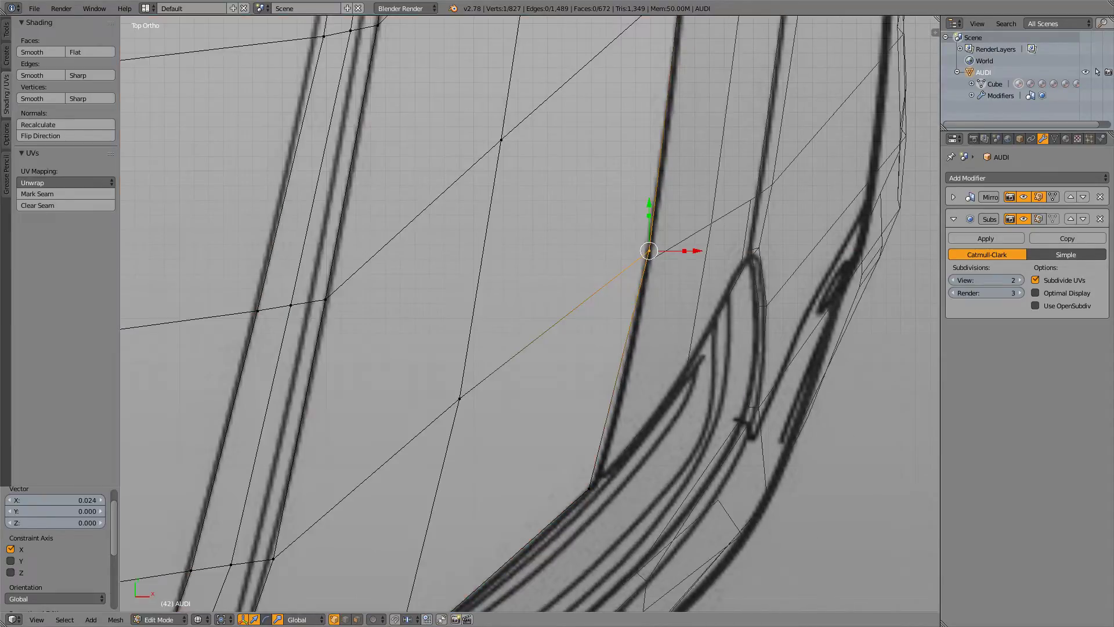
- Move the hood's front outer corner vertex about 0.050 along X and 0.059 along Y to the blueprint corner
{"action": "right_click", "coordinate": [589, 489]}
{"action": "key", "text": "z"}
{"action": "scroll", "coordinate": [529, 313], "scroll_direction": "up", "scroll_amount": 3}
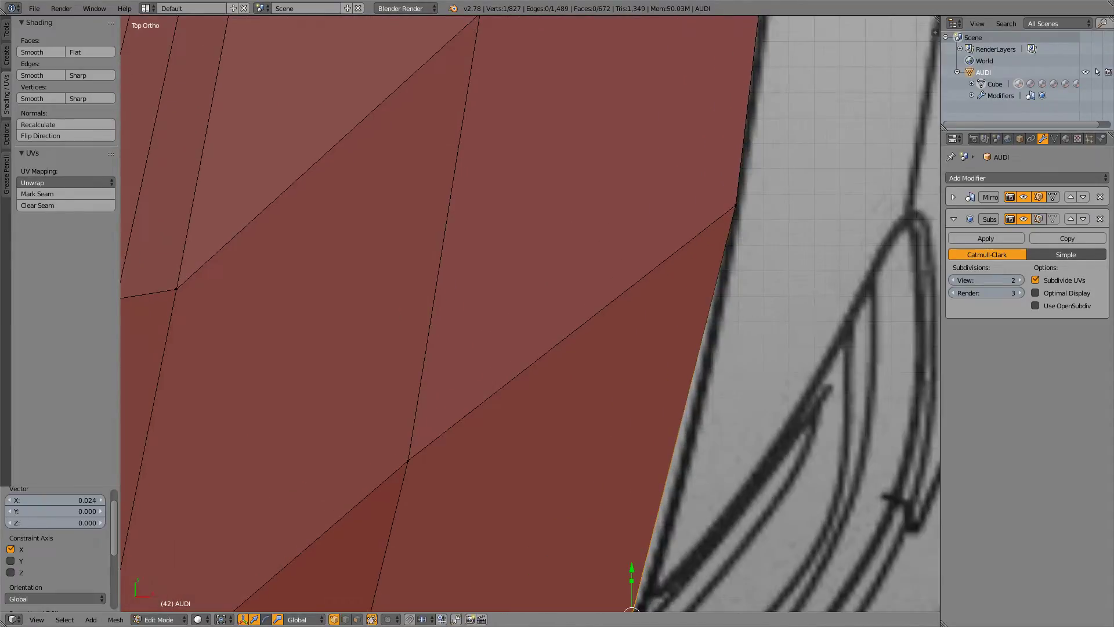
{"action": "key", "text": "z"}
{"action": "key", "text": "z"}
{"action": "middle_click_drag", "start_coordinate": [589, 489], "coordinate": [580, 317], "text": "shift"}
{"action": "key", "text": "z"}
{"action": "key", "text": "z"}
{"action": "key", "text": "g"}
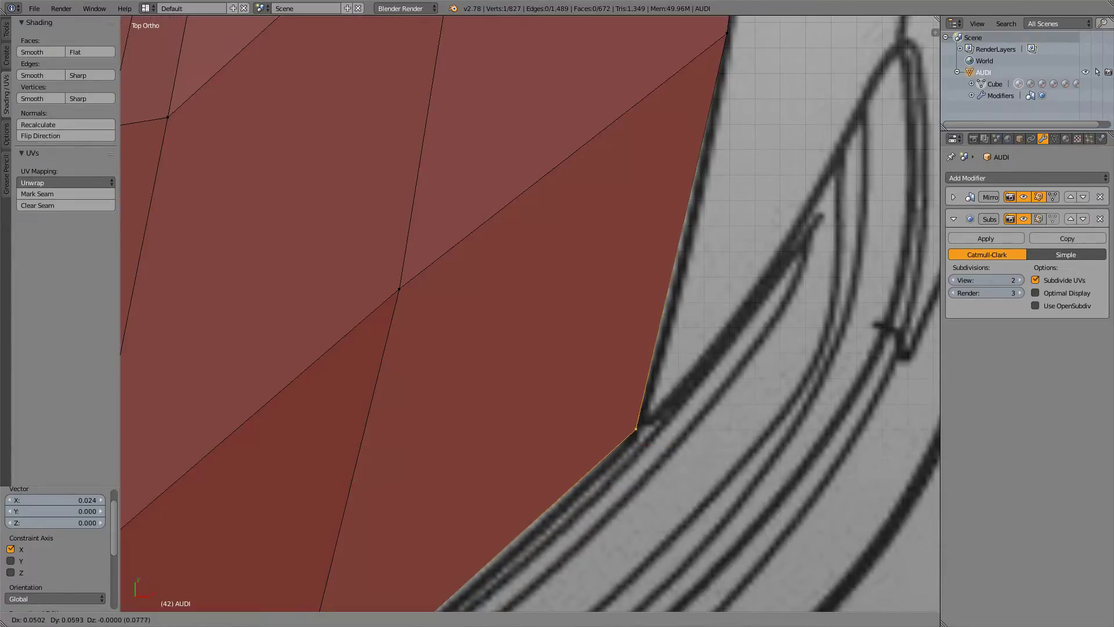
{"action": "key", "text": "Return"}
- Compare the hood corner's mesh and smoothed shape with the blueprint in top view
{"action": "key", "text": "z"}
{"action": "key", "text": "z"}
{"action": "key", "text": "Tab"}
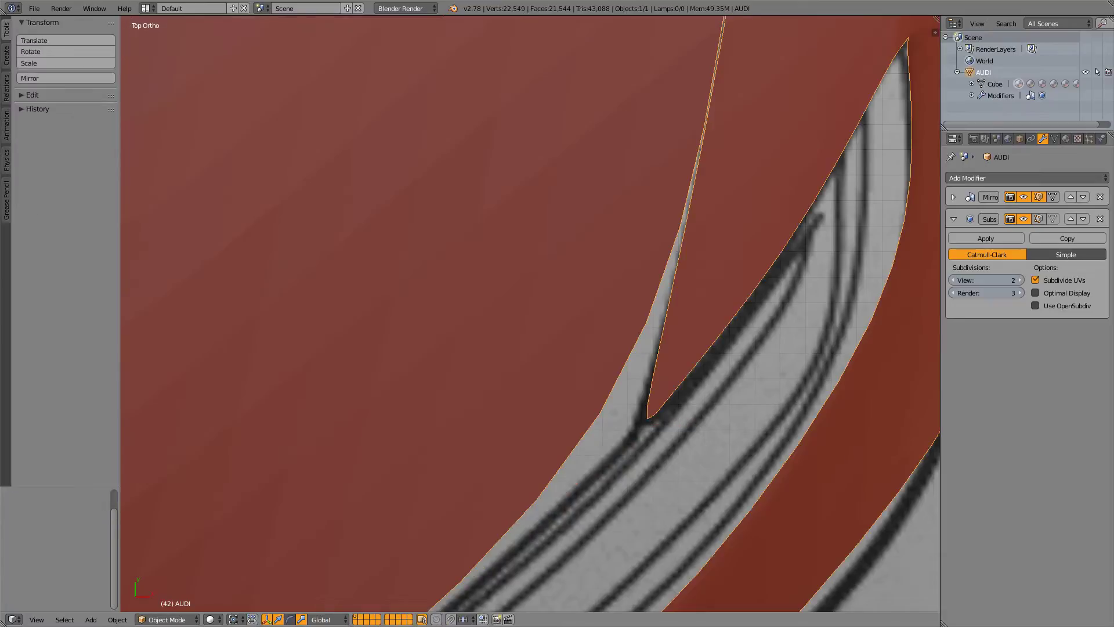
{"action": "key", "text": "Tab"}
{"action": "key", "text": "Tab"}
{"action": "scroll", "coordinate": [531, 313], "scroll_direction": "down", "scroll_amount": 6}
{"action": "key", "text": "Tab"}
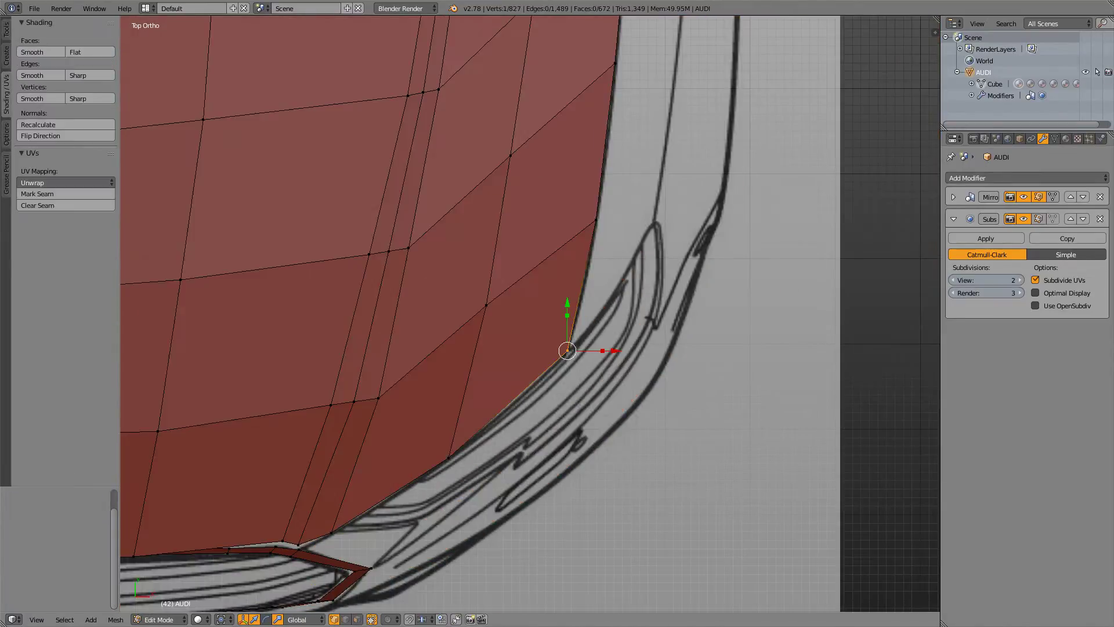
- In right view, lower the hood's bottom edge vertex above the headlight's rear corner by 0.023 along Z
{"action": "key", "text": "KP_3"}
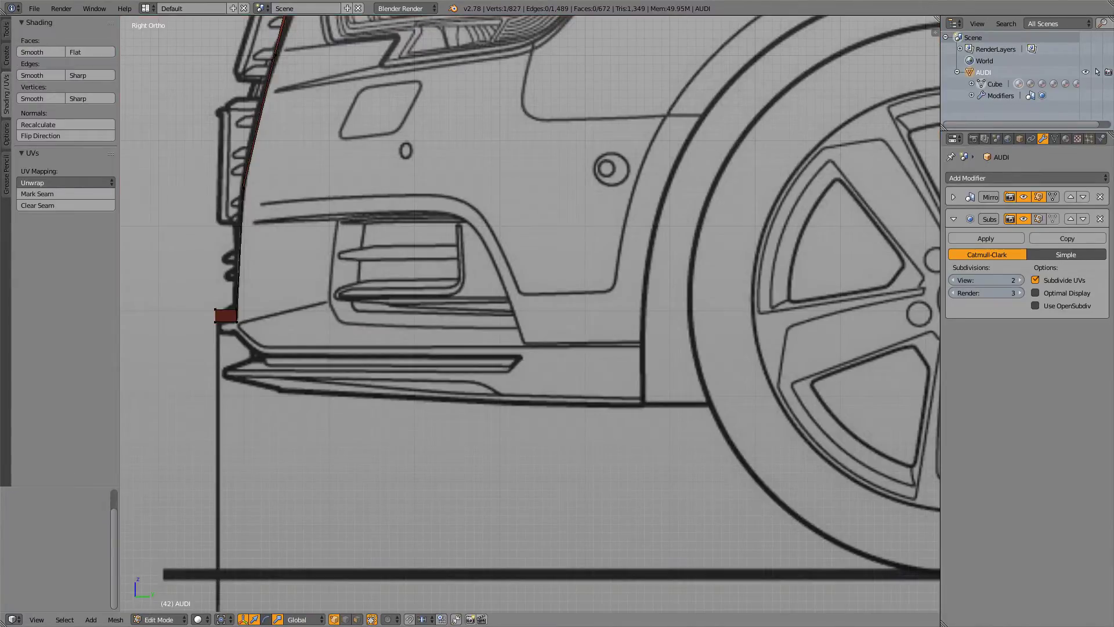
{"action": "middle_click_drag", "start_coordinate": [487, 128], "coordinate": [591, 503], "text": "shift"}
{"action": "scroll", "coordinate": [531, 313], "scroll_direction": "up", "scroll_amount": 4}
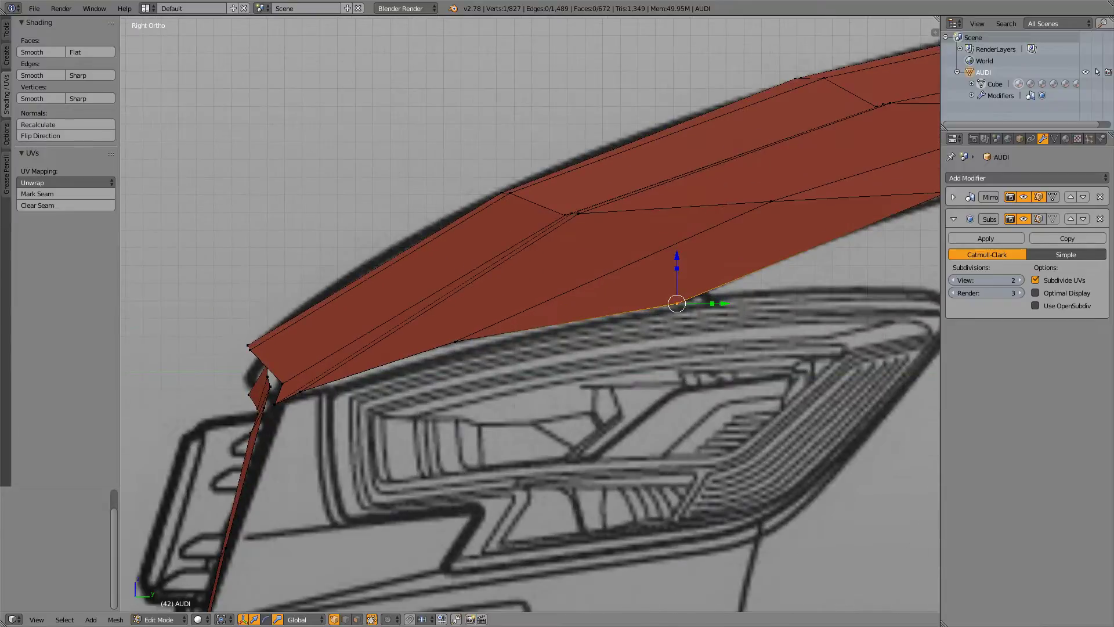
{"action": "key", "text": "Tab"}
{"action": "key", "text": "Tab"}
{"action": "key", "text": "z"}
{"action": "key", "text": "z"}
{"action": "key", "text": "z"}
{"action": "middle_click_drag", "start_coordinate": [650, 261], "coordinate": [364, 369], "text": "shift"}
{"action": "key", "text": "z"}
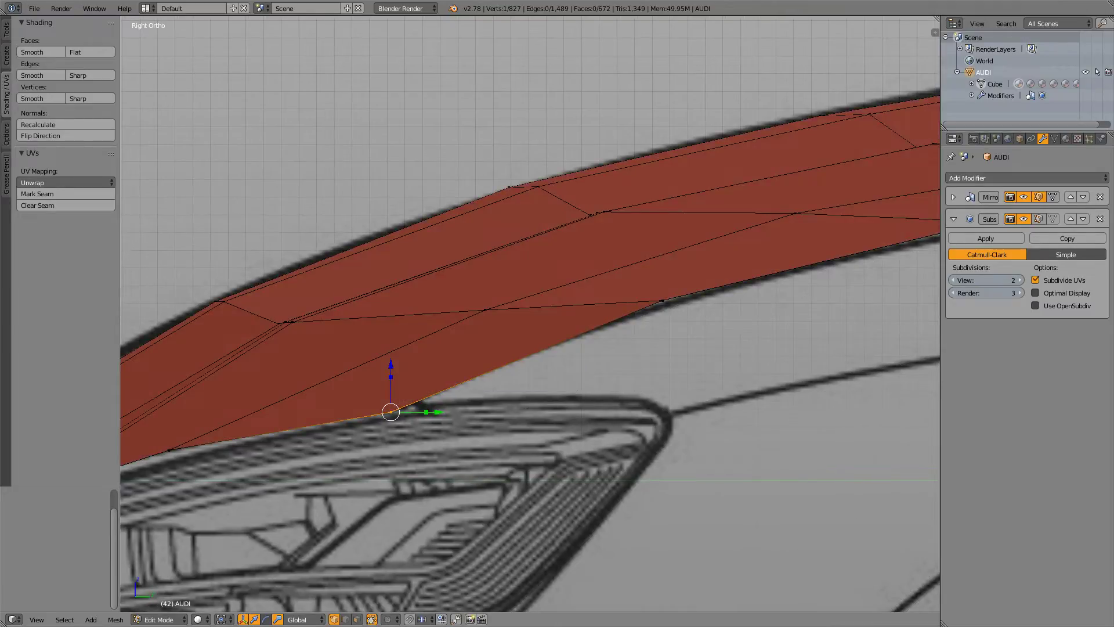
{"action": "right_click", "coordinate": [663, 300]}
{"action": "left_click_drag", "start_coordinate": [662, 253], "coordinate": [663, 257]}
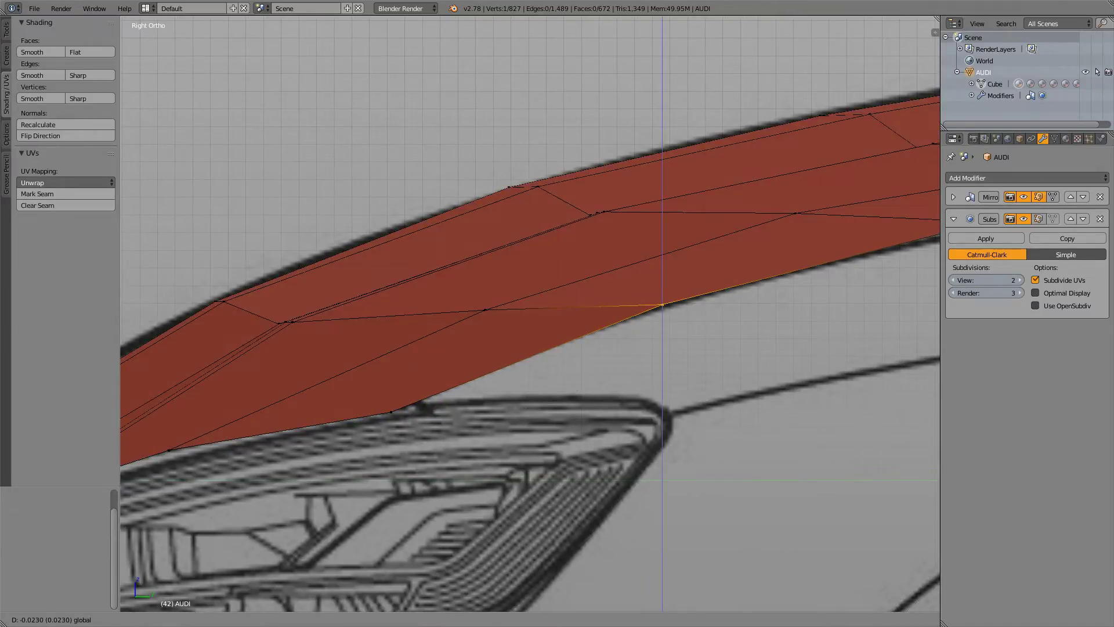
{"action": "key", "text": "Return"}
- In wireframe, lower the next hood edge vertex toward the windshield by 0.016 along Z to follow the gap line
{"action": "key", "text": "z"}
{"action": "middle_click_drag", "start_coordinate": [663, 258], "coordinate": [224, 359], "text": "shift"}
{"action": "middle_click_drag", "start_coordinate": [580, 325], "coordinate": [439, 337], "text": "shift"}
{"action": "right_click", "coordinate": [408, 334]}
{"action": "key", "text": "g"}
{"action": "key", "text": "z"}
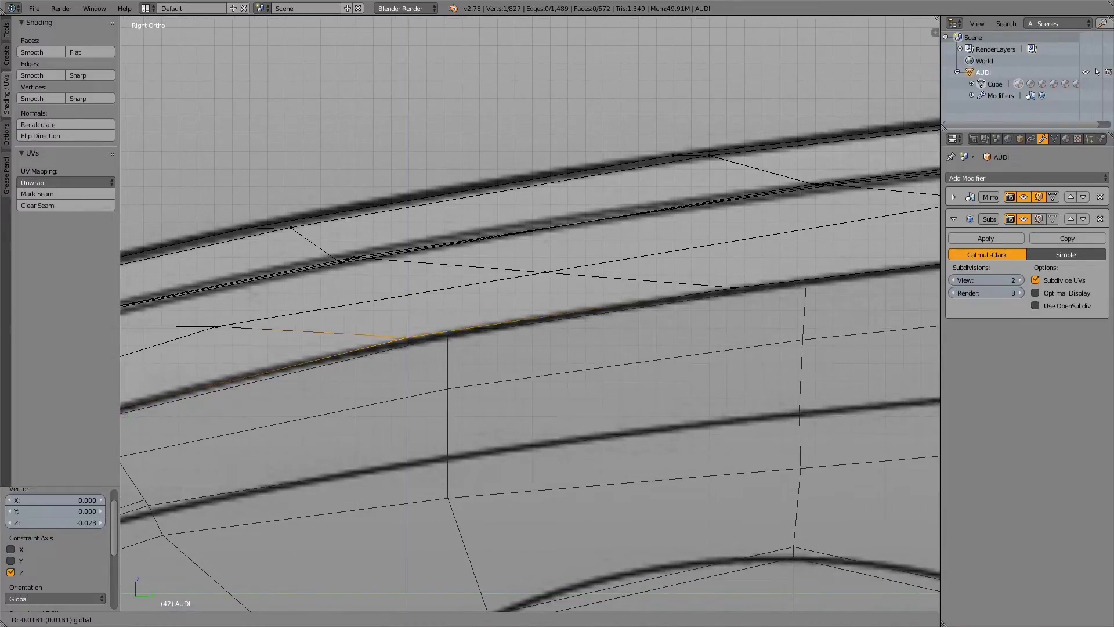
{"action": "key", "text": "Return"}
- Return to solid shading and reveal the hidden fender and side body mesh beneath the hood
{"action": "middle_click_drag", "start_coordinate": [685, 285], "coordinate": [225, 382], "text": "shift"}
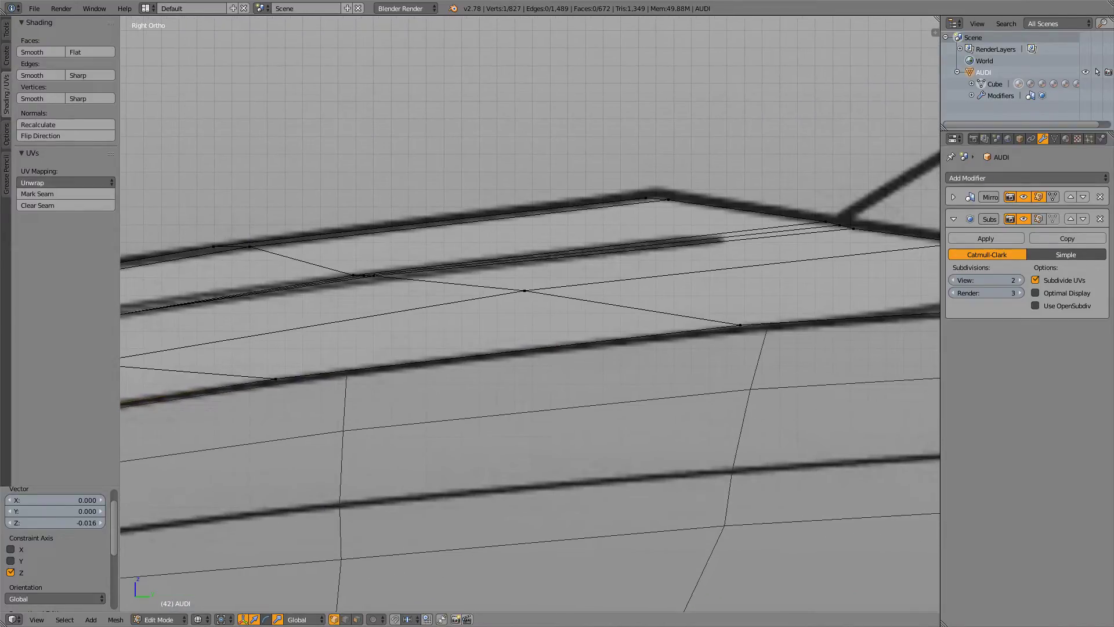
{"action": "middle_click_drag", "start_coordinate": [650, 313], "coordinate": [547, 328], "text": "shift"}
{"action": "right_click", "coordinate": [629, 339]}
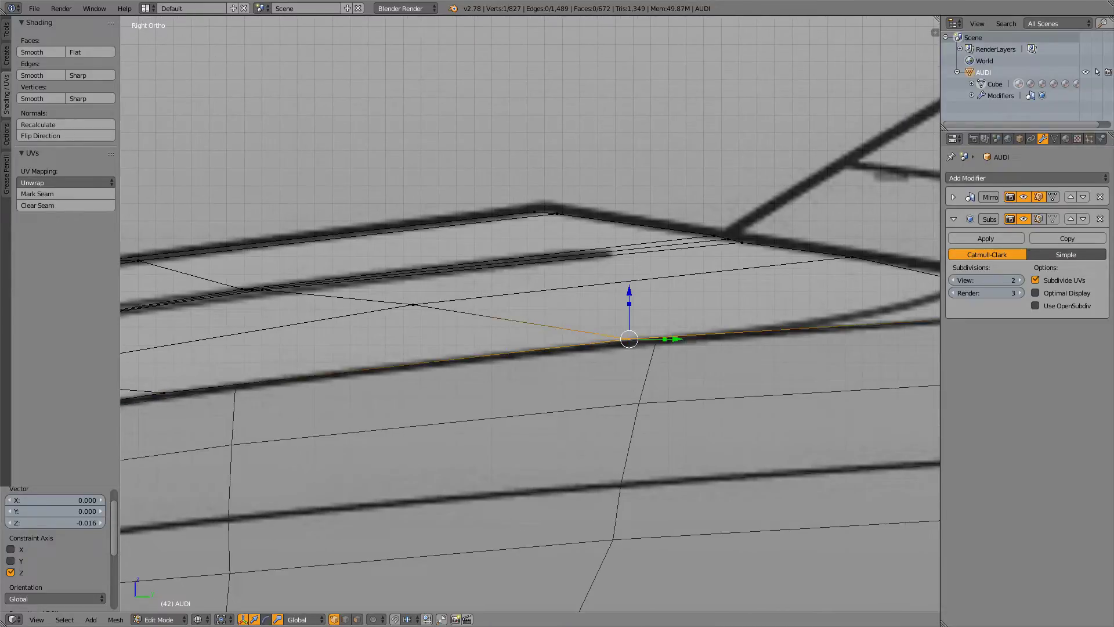
{"action": "key", "text": "z"}
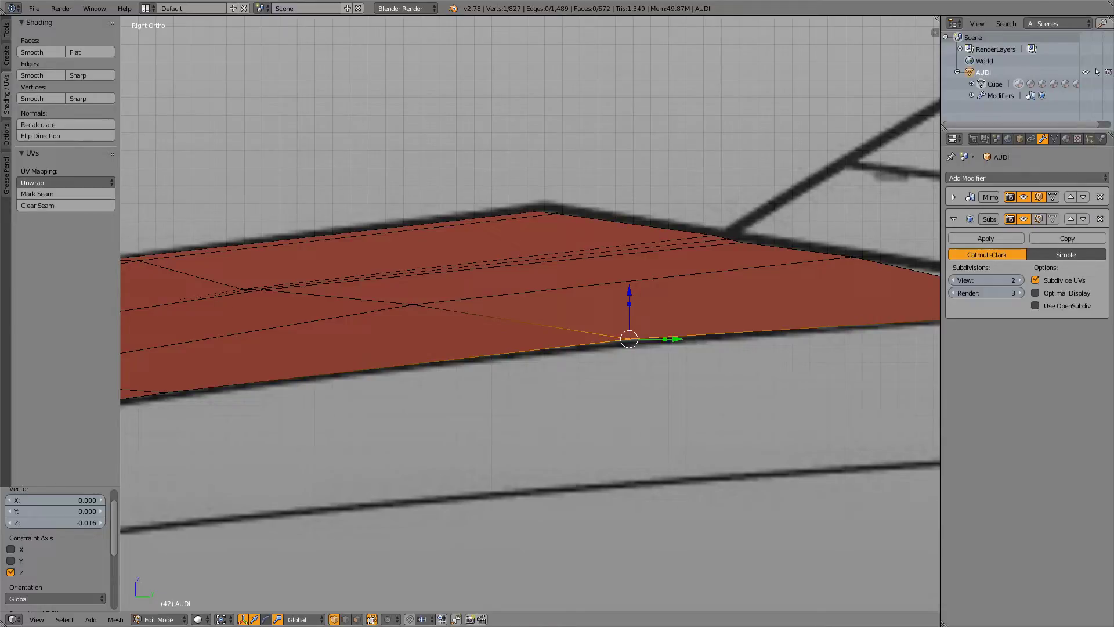
{"action": "key", "text": "ctrl+l"}
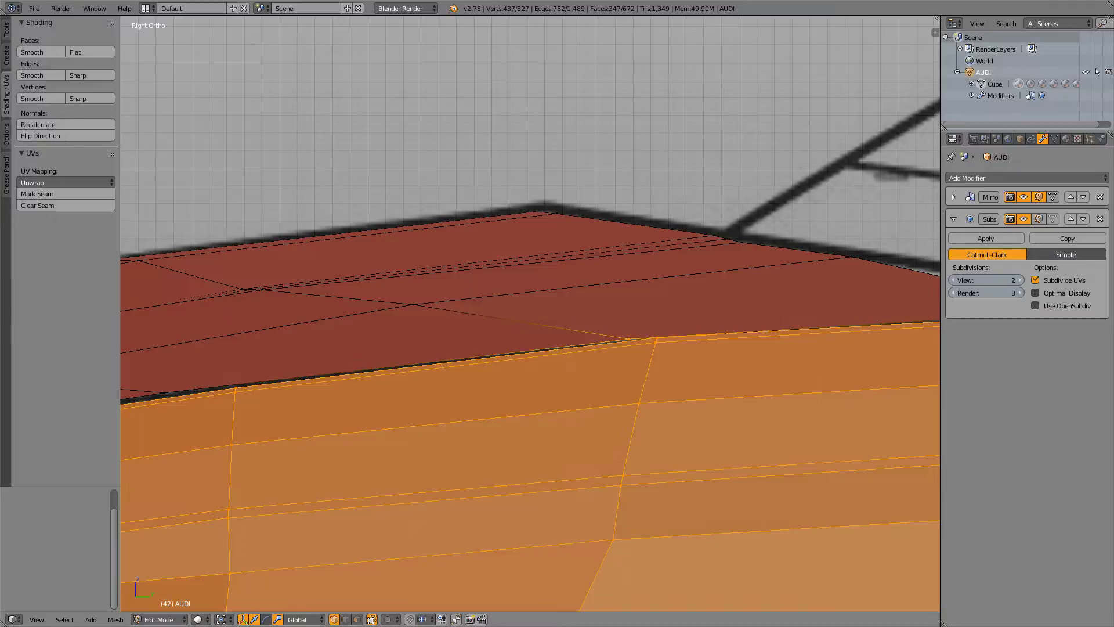
{"action": "scroll", "coordinate": [341, 279], "scroll_direction": "down", "scroll_amount": 2}
- Lower the hood edge vertex midway along the fender by 0.030 along Z to close the gap
{"action": "right_click", "coordinate": [548, 320]}
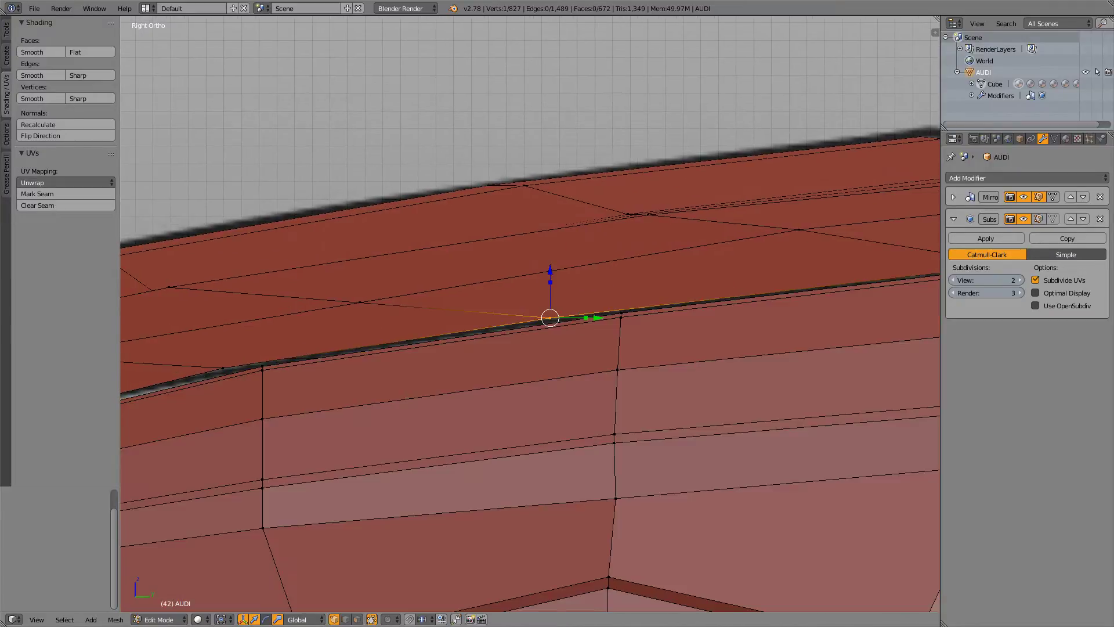
{"action": "key", "text": "g"}
{"action": "key", "text": "z"}
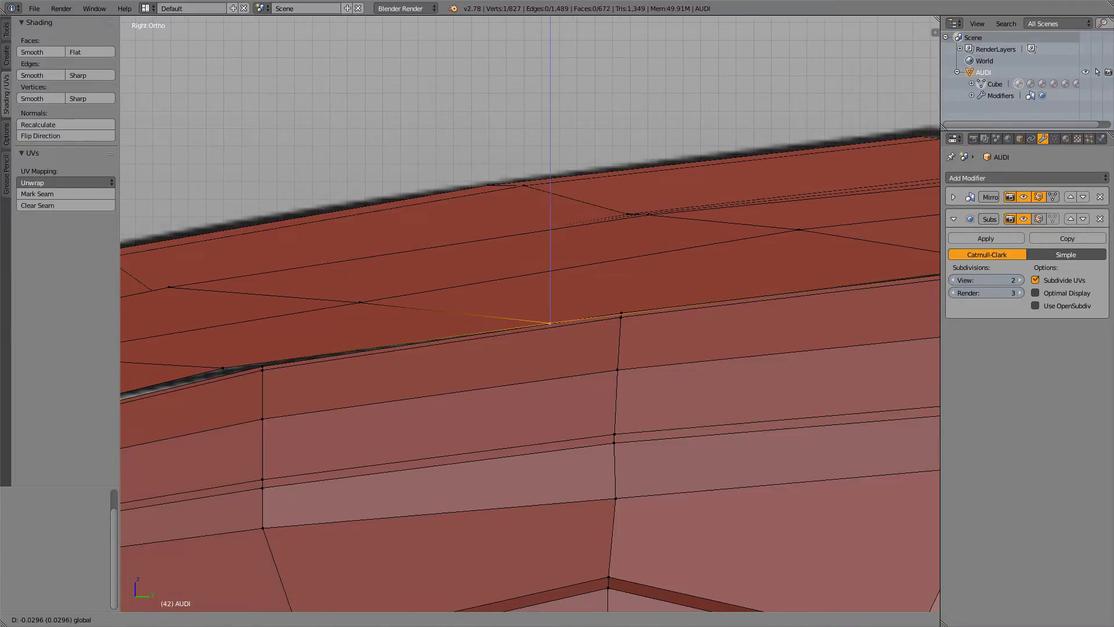
{"action": "left_click", "coordinate": [550, 322]}
{"action": "middle_click_drag", "start_coordinate": [551, 323], "coordinate": [708, 295], "text": "shift"}
- Lower the neighbouring hood edge vertex toward the front by about 0.033 along Z and check the smoothed gap
{"action": "right_click", "coordinate": [381, 340]}
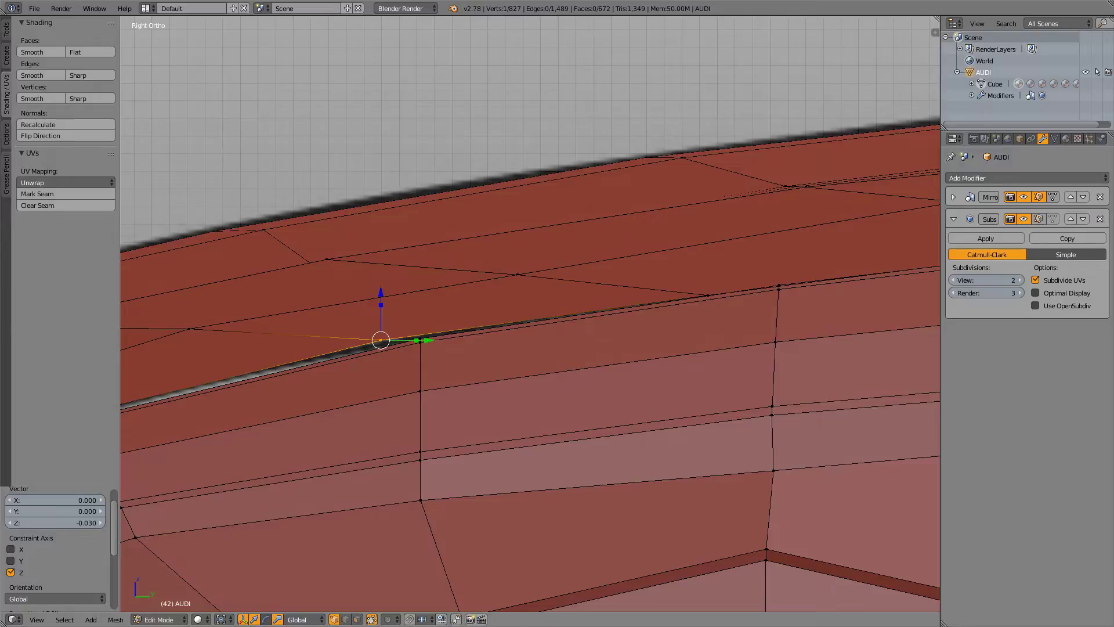
{"action": "key", "text": "g"}
{"action": "key", "text": "z"}
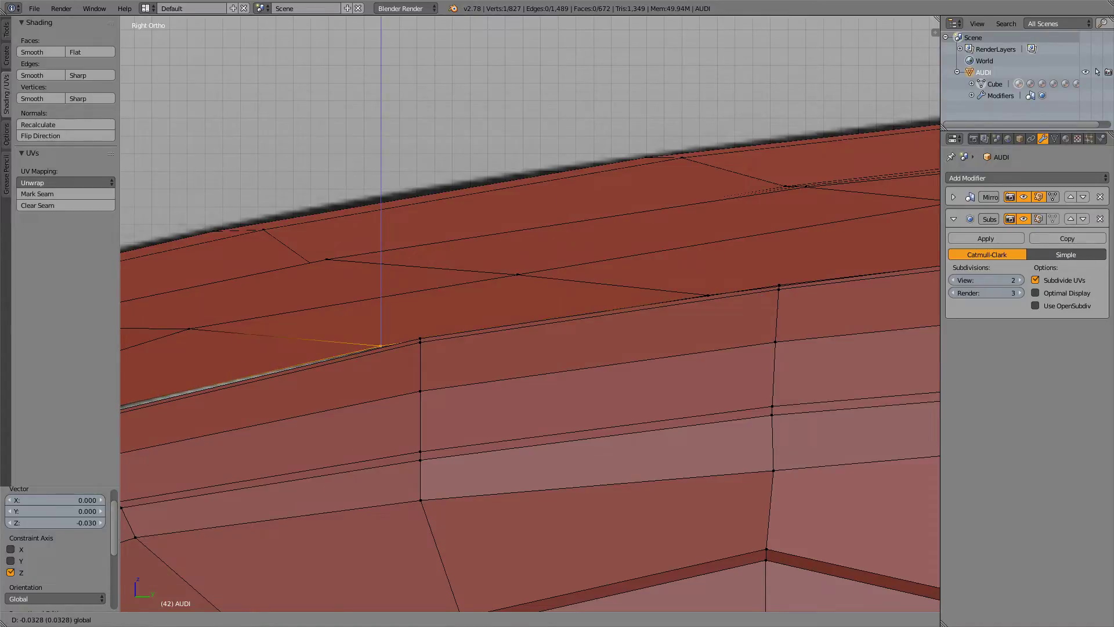
{"action": "key", "text": "Return"}
{"action": "key", "text": "Tab"}
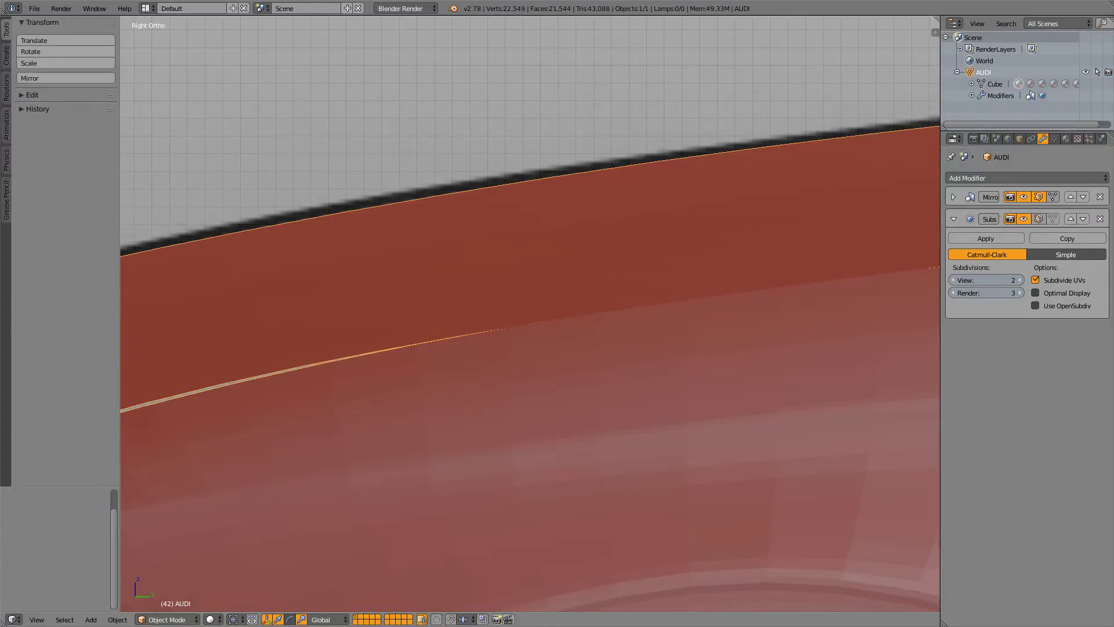
{"action": "middle_click_drag", "start_coordinate": [360, 372], "coordinate": [638, 341], "text": "shift"}
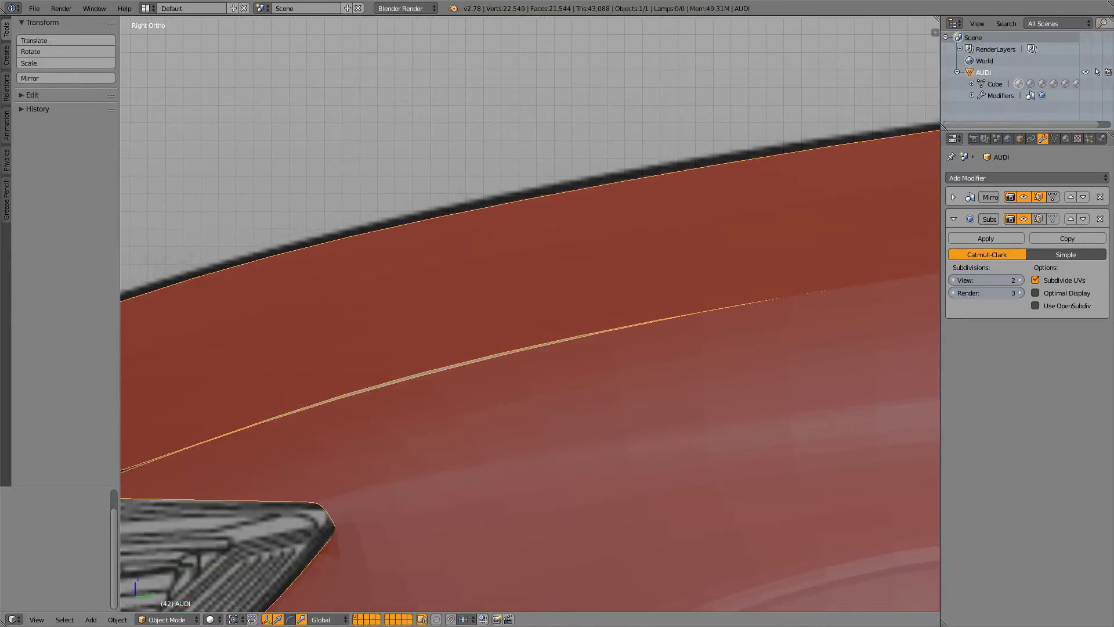
- Lower the hood edge vertex above the headlight's rear corner slightly along Z toward the fender edge
{"action": "key", "text": "Tab"}
{"action": "right_click", "coordinate": [333, 388]}
{"action": "key", "text": "Tab"}
{"action": "key", "text": "Tab"}
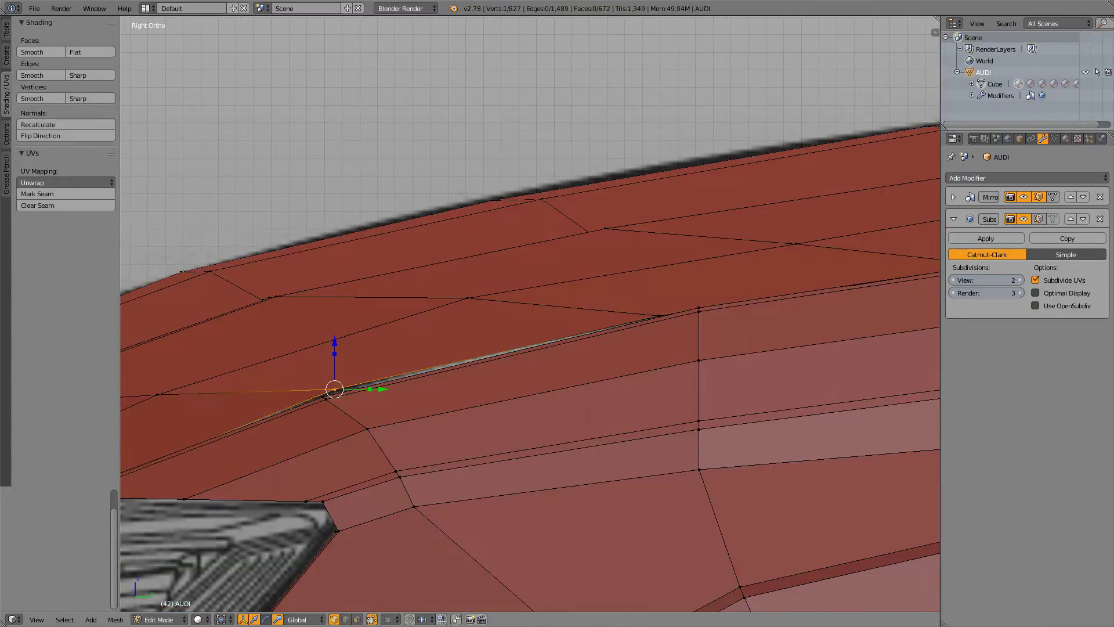
{"action": "key", "text": "g"}
{"action": "key", "text": "z"}
{"action": "key", "text": "Return"}
{"action": "key", "text": "Tab"}
{"action": "key", "text": "Tab"}
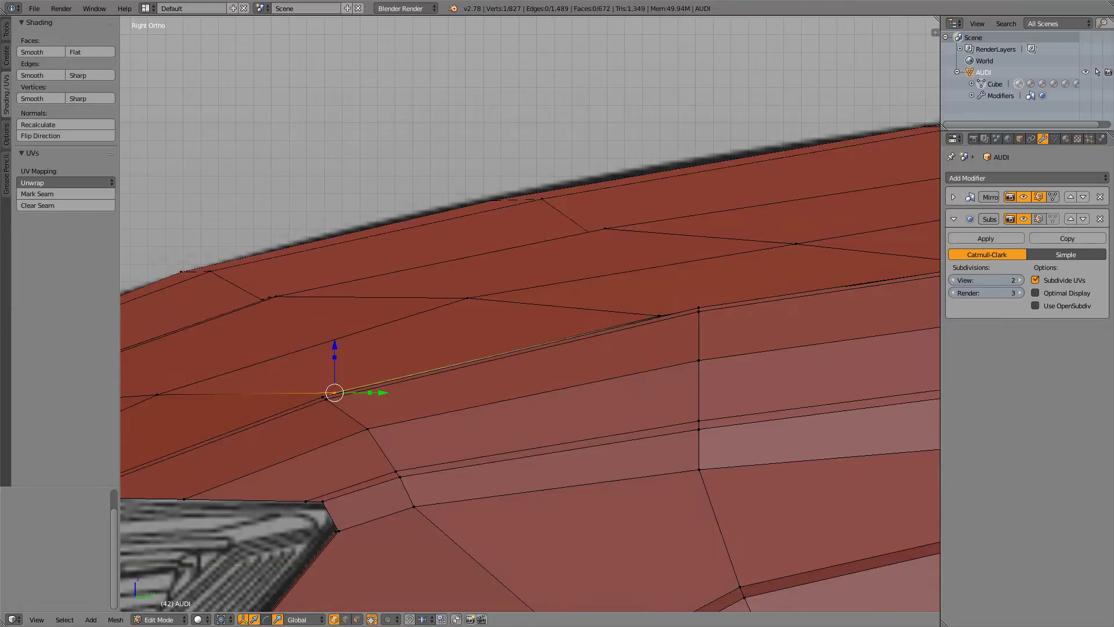
- Lower the same hood edge vertex about 0.013 further along Z and check the smoothed gap toward the headlight
{"action": "key", "text": "g"}
{"action": "key", "text": "z"}
{"action": "key", "text": "Return"}
{"action": "key", "text": "g"}
{"action": "key", "text": "z"}
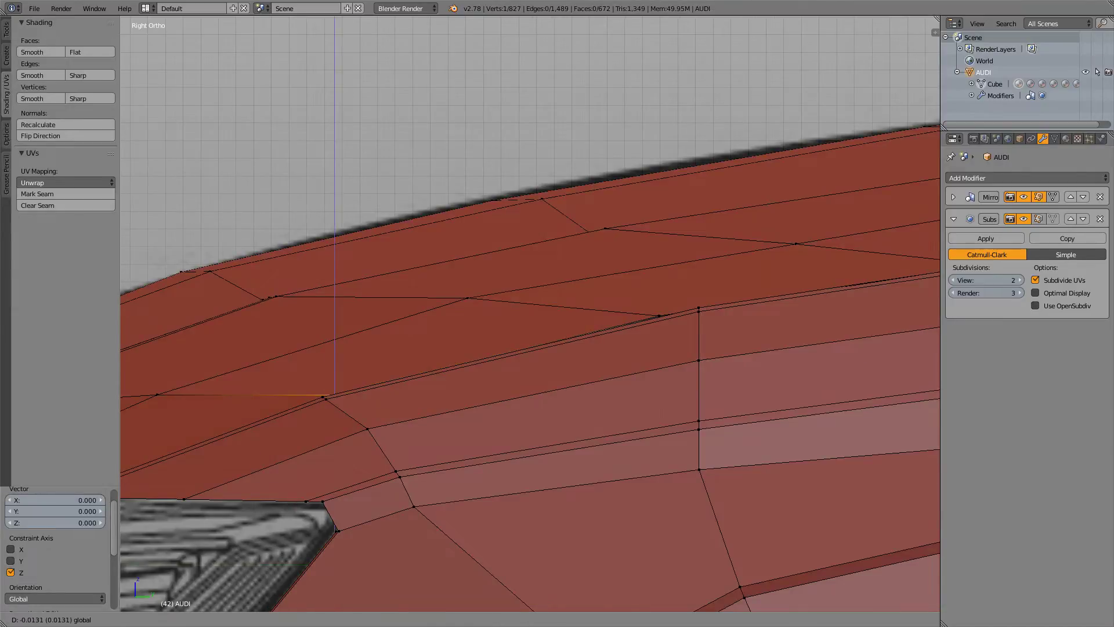
{"action": "key", "text": "Return"}
{"action": "key", "text": "Tab"}
{"action": "middle_click_drag", "start_coordinate": [406, 372], "coordinate": [712, 329], "text": "shift"}
{"action": "key", "text": "Tab"}
{"action": "key", "text": "Tab"}
{"action": "key", "text": "Tab"}
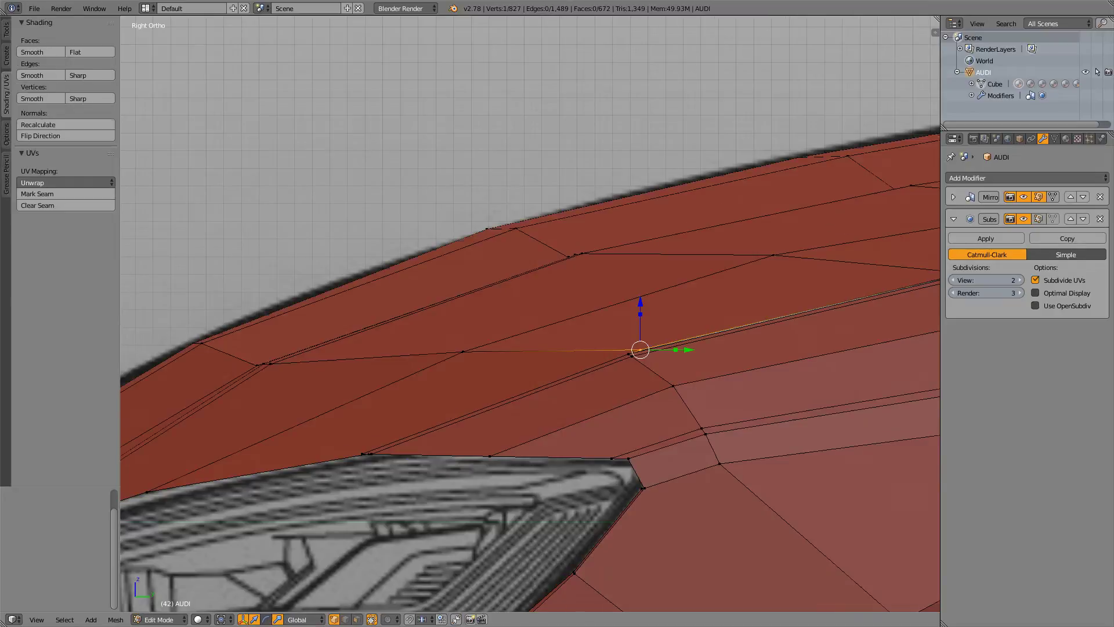
- Examine where the hood and fender meet above the headlight in mesh and smoothed views against the blueprint
{"action": "key", "text": "z"}
{"action": "mouse_move", "coordinate": [499, 342]}
{"action": "middle_mouse_down", "text": "shift"}
{"action": "mouse_move", "coordinate": [789, 279]}
{"action": "mouse_move", "coordinate": [713, 279]}
{"action": "middle_mouse_up", "text": "shift"}
{"action": "scroll", "coordinate": [530, 314], "scroll_direction": "up", "scroll_amount": 4}
{"action": "key", "text": "Tab"}
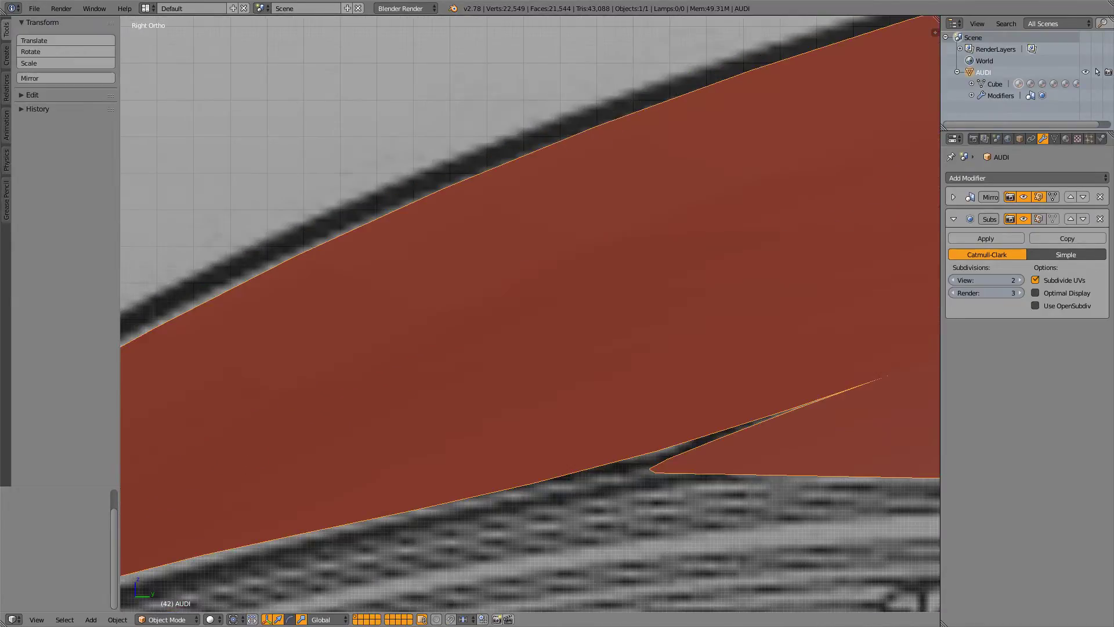
{"action": "key", "text": "Tab"}
{"action": "key", "text": "Tab"}
{"action": "key", "text": "Tab"}
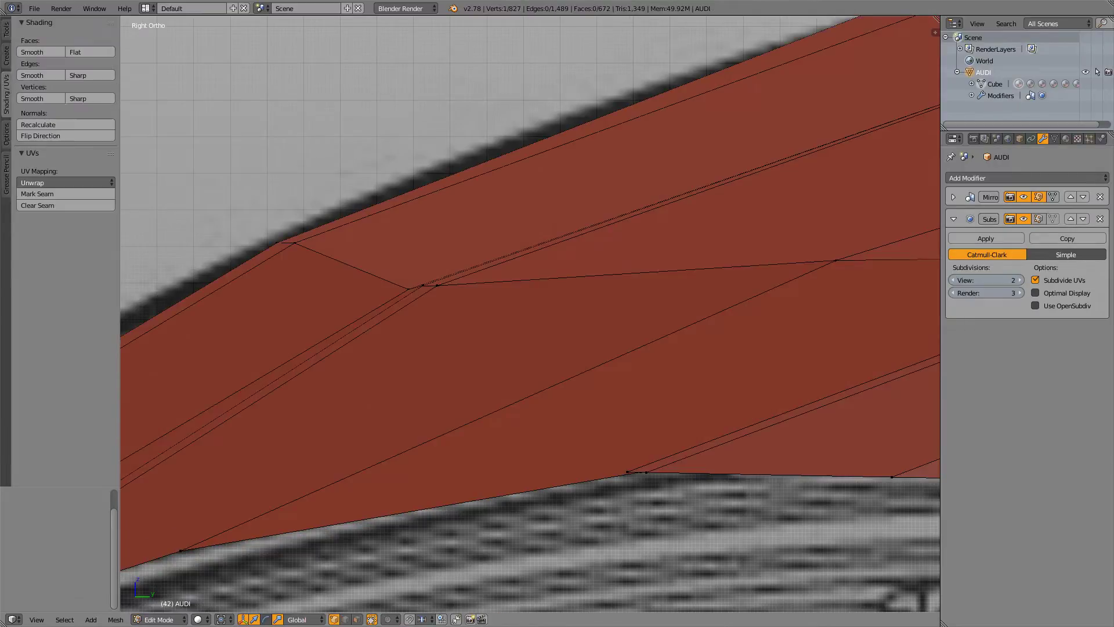
{"action": "scroll", "coordinate": [530, 314], "scroll_direction": "down", "scroll_amount": 3}
{"action": "key", "text": "z"}
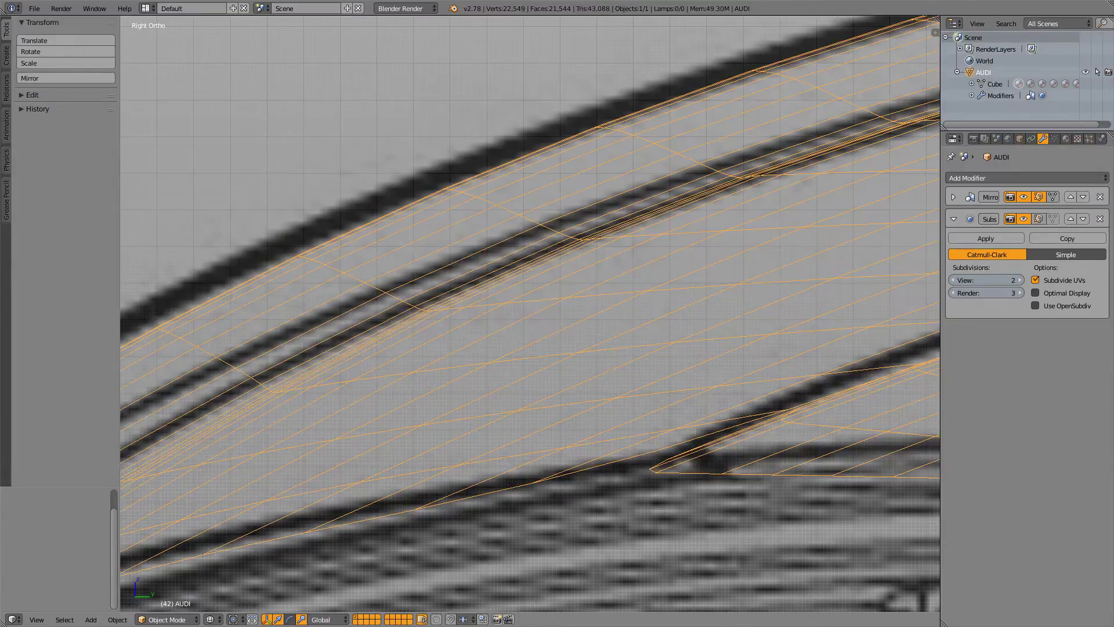
- Try raising the fender's front tip vertex above the headlight along Z, and undo the move
{"action": "scroll", "coordinate": [530, 314], "scroll_direction": "up", "scroll_amount": 3}
{"action": "right_click", "coordinate": [647, 472]}
{"action": "key", "text": "Tab"}
{"action": "key", "text": "Tab"}
{"action": "left_click_drag", "start_coordinate": [646, 425], "coordinate": [647, 382]}
{"action": "key", "text": "ctrl+z"}
- Select the hood's corner vertex beside the fender tip above the headlight and move it -0.041 along Y
{"action": "right_click", "coordinate": [641, 472]}
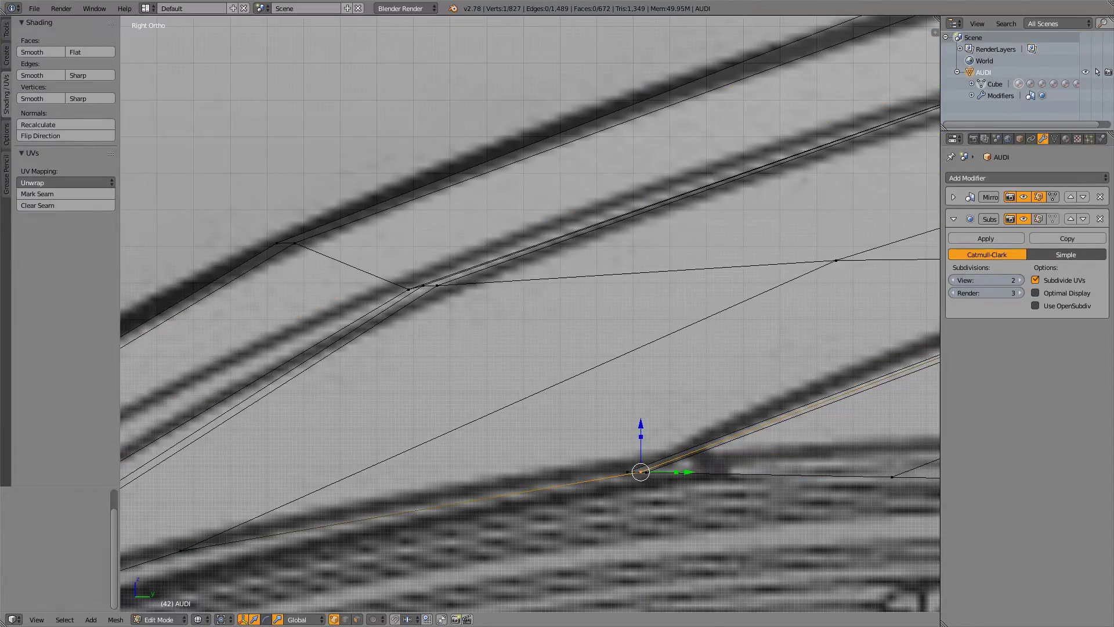
{"action": "key", "text": "z"}
{"action": "key", "text": "Tab"}
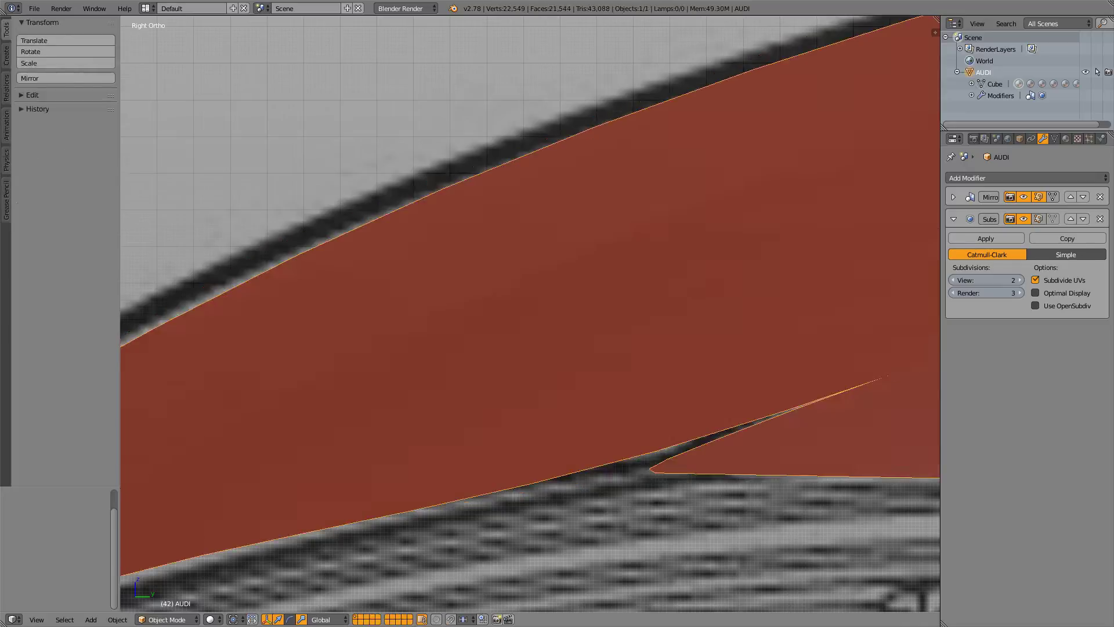
{"action": "key", "text": "Tab"}
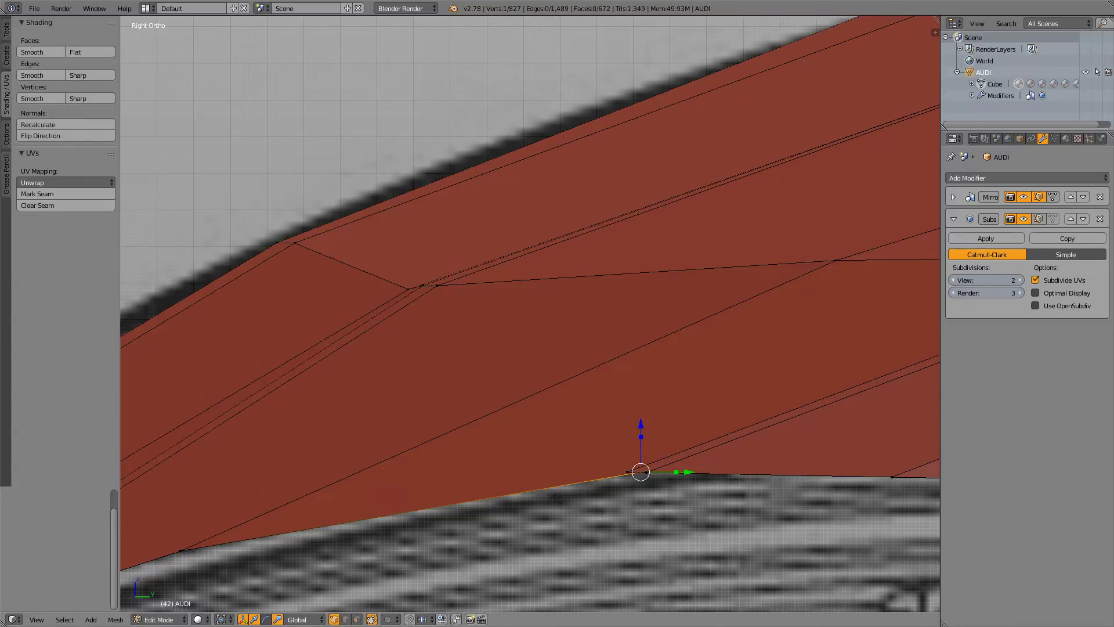
{"action": "key", "text": "Tab"}
{"action": "key", "text": "Tab"}
{"action": "left_click_drag", "start_coordinate": [688, 472], "coordinate": [673, 472]}
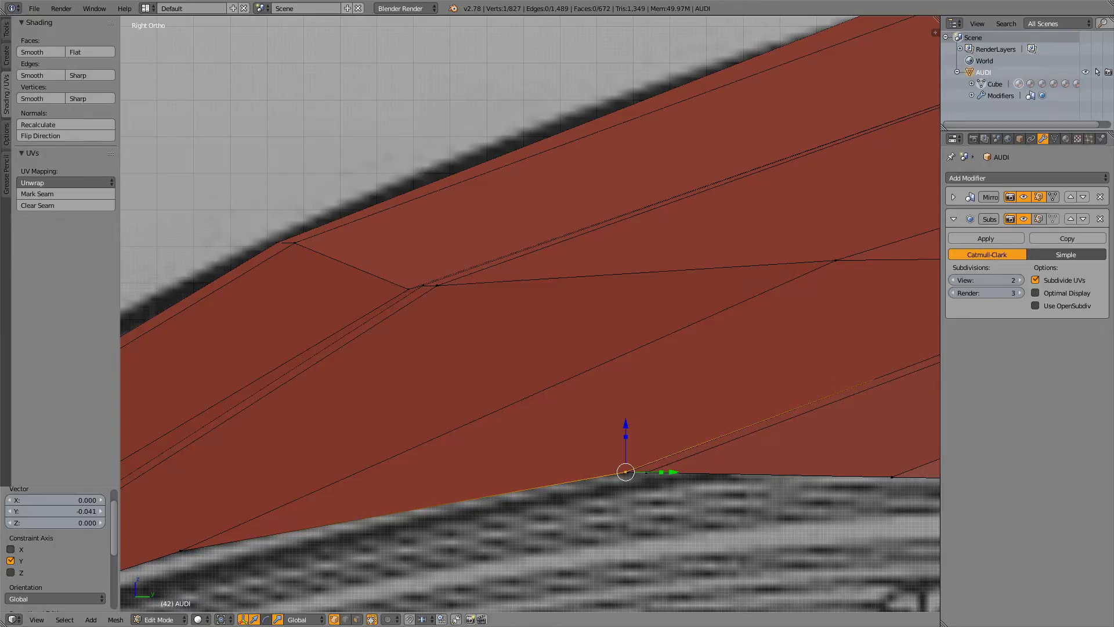
- Move the hood's corner vertex beside the fender tip -0.019 along X and check the smoothed edge
{"action": "key", "text": "KP_7"}
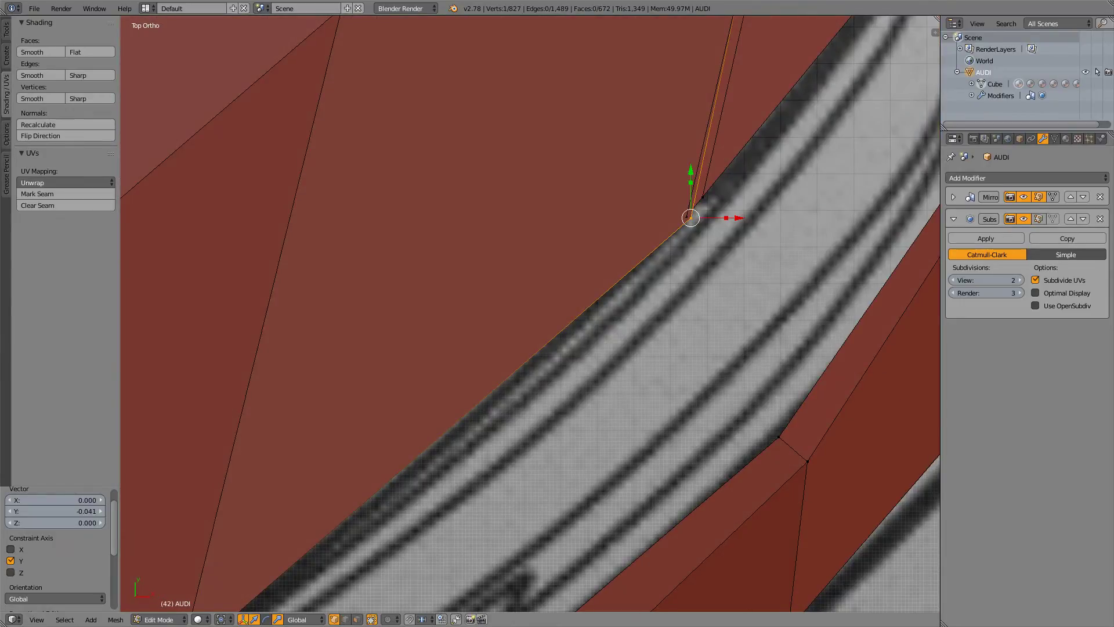
{"action": "key", "text": "g"}
{"action": "key", "text": "x"}
{"action": "key", "text": "Return"}
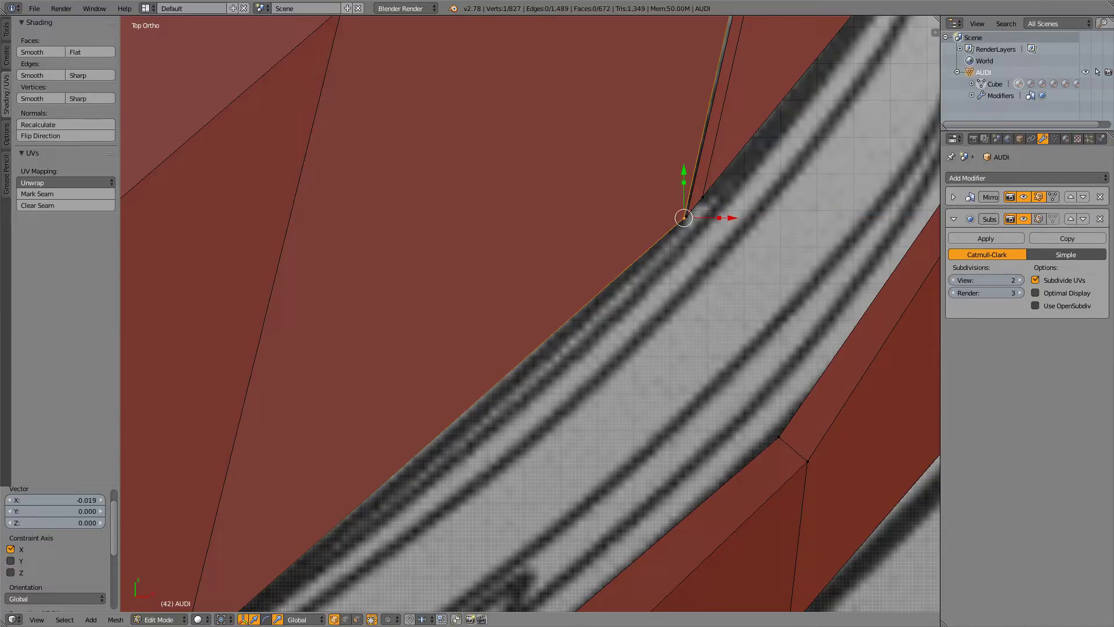
{"action": "key", "text": "KP_3"}
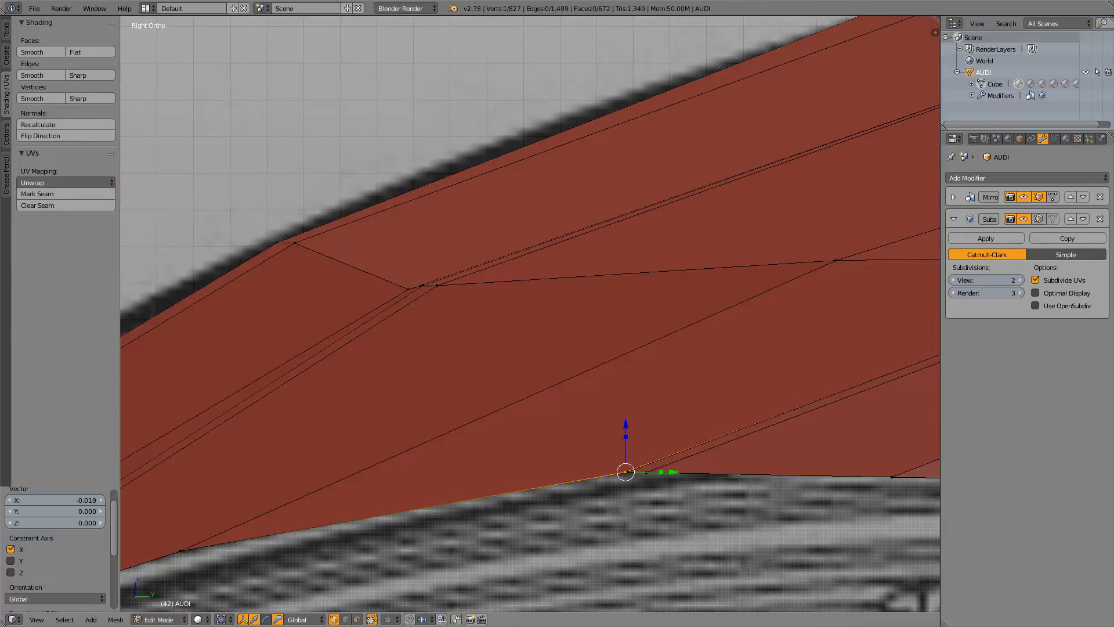
{"action": "key", "text": "Tab"}
{"action": "key", "text": "Tab"}
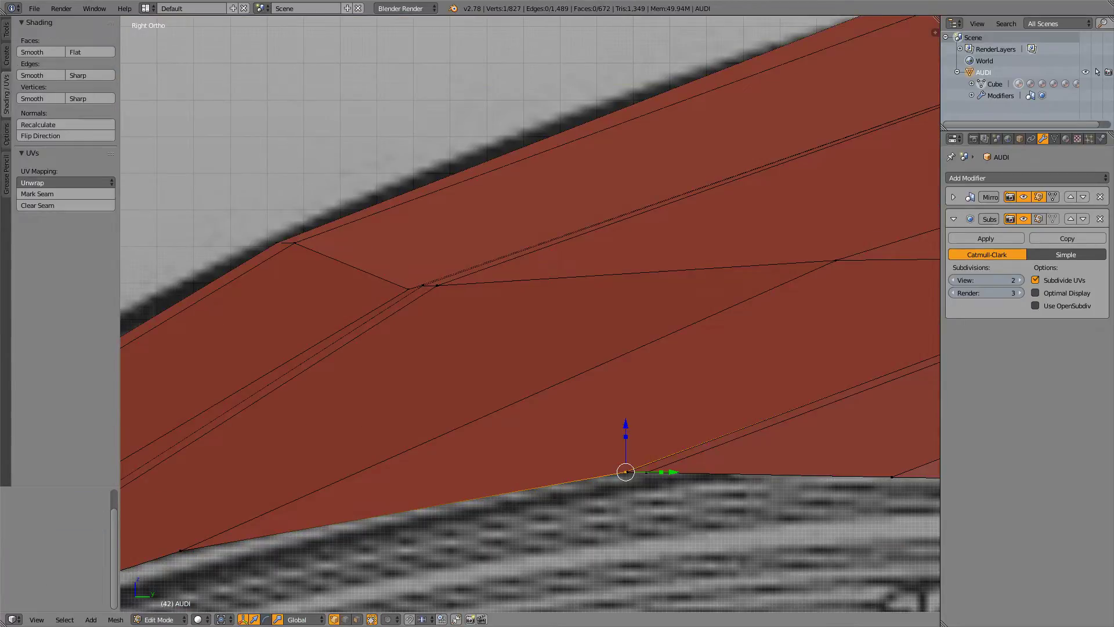
- Shift the same hood corner vertex -0.018 along X and -0.018 along Y, following the headlight outline in the top blueprint
{"action": "key", "text": "KP_7"}
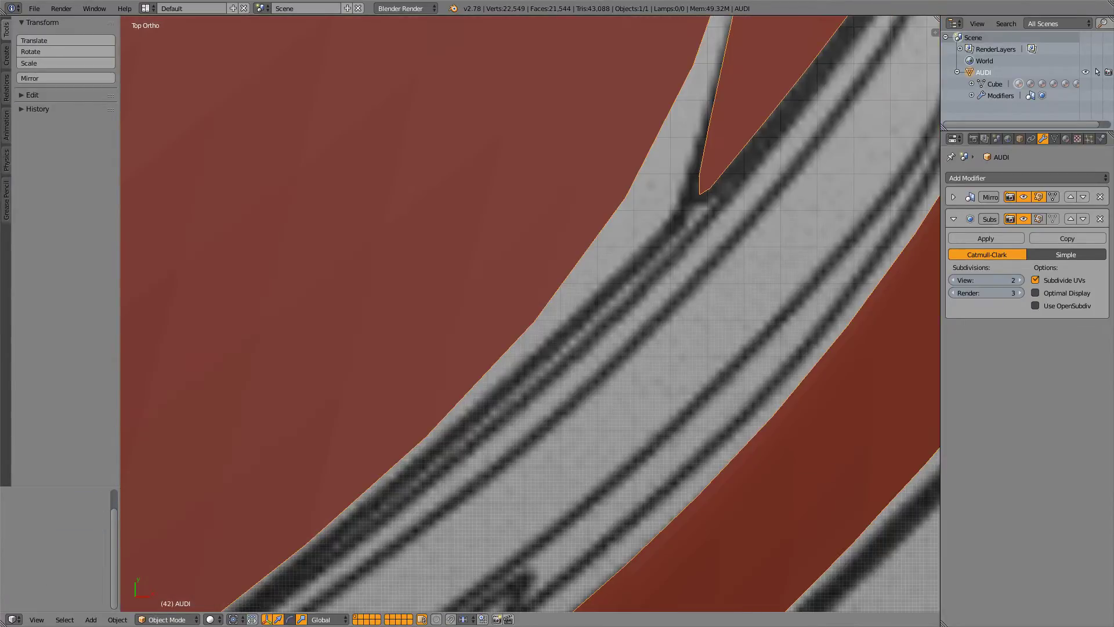
{"action": "scroll", "coordinate": [530, 314], "scroll_direction": "down", "scroll_amount": 5}
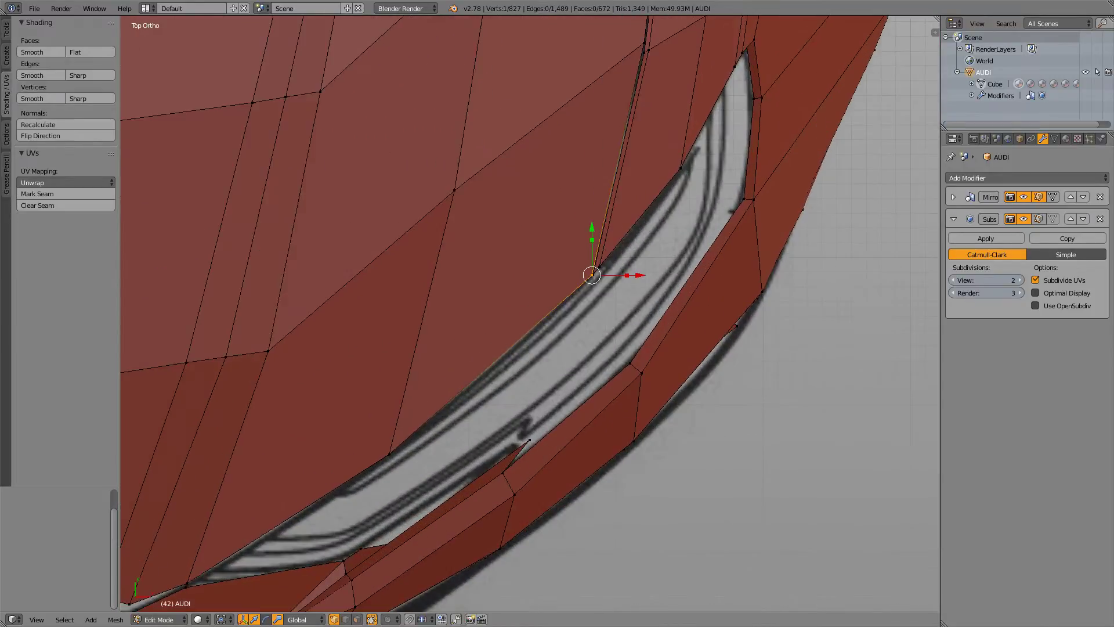
{"action": "scroll", "coordinate": [529, 314], "scroll_direction": "up", "scroll_amount": 5}
{"action": "scroll", "coordinate": [530, 313], "scroll_direction": "down", "scroll_amount": 3}
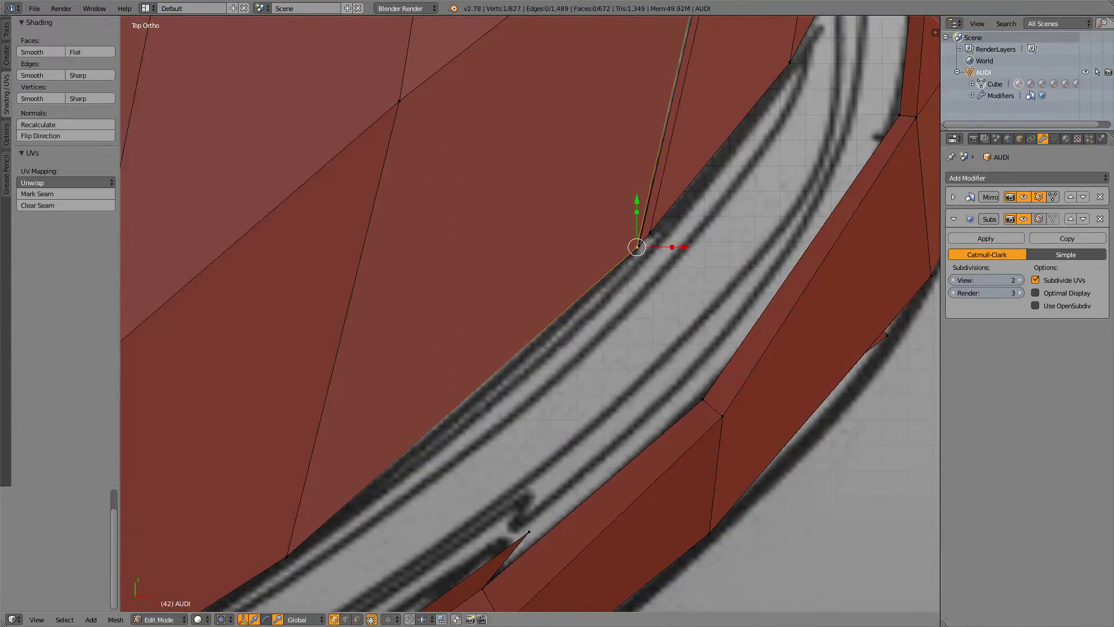
{"action": "key", "text": "g"}
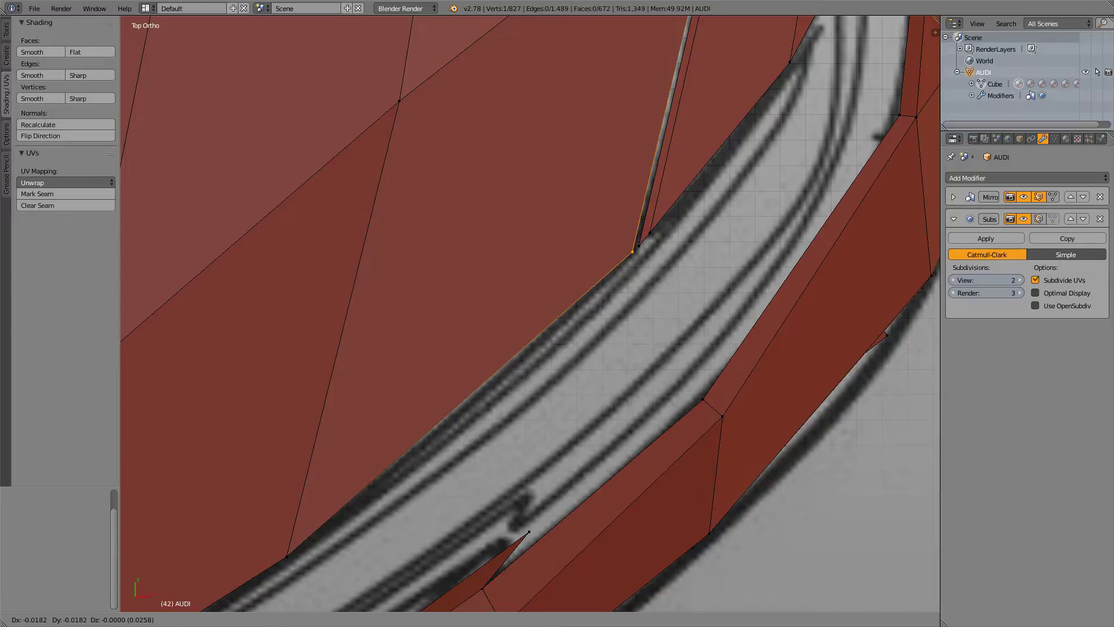
{"action": "key", "text": "Return"}
{"action": "key", "text": "KP_3"}
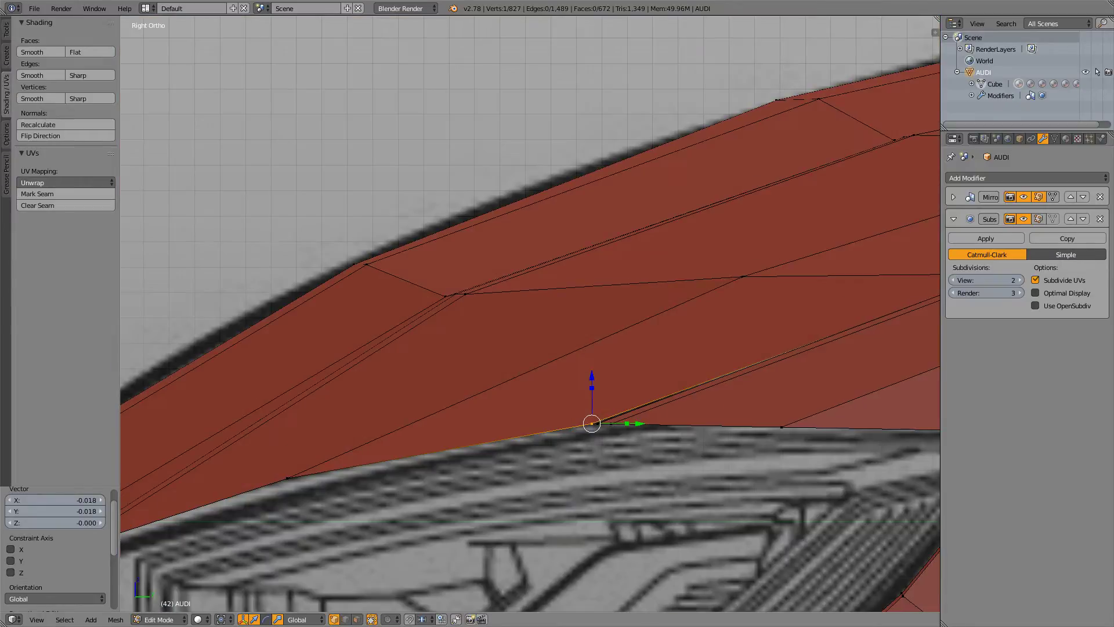
- Examine the smoothed hood and fender gap above the headlight and wheel arch against the side blueprint
{"action": "key", "text": "Tab"}
{"action": "key", "text": "Tab"}
{"action": "scroll", "coordinate": [530, 313], "scroll_direction": "down", "scroll_amount": 7}
{"action": "key", "text": "Tab"}
{"action": "key", "text": "Tab"}
{"action": "key", "text": "Tab"}
{"action": "key", "text": "Tab"}
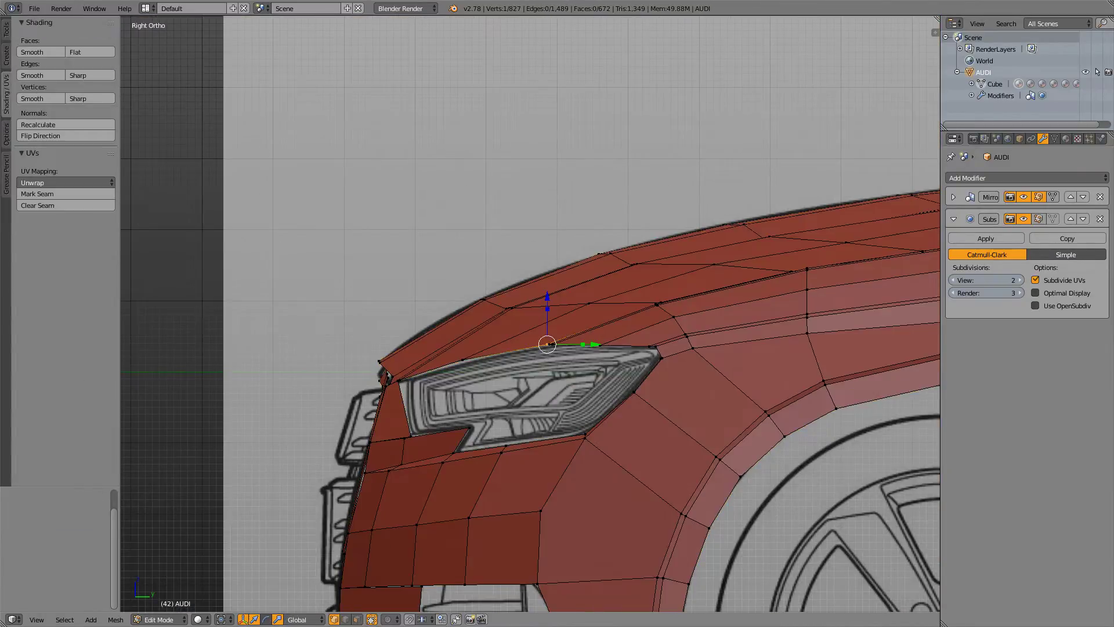
{"action": "middle_click_drag", "start_coordinate": [530, 314], "coordinate": [295, 378], "text": "shift"}
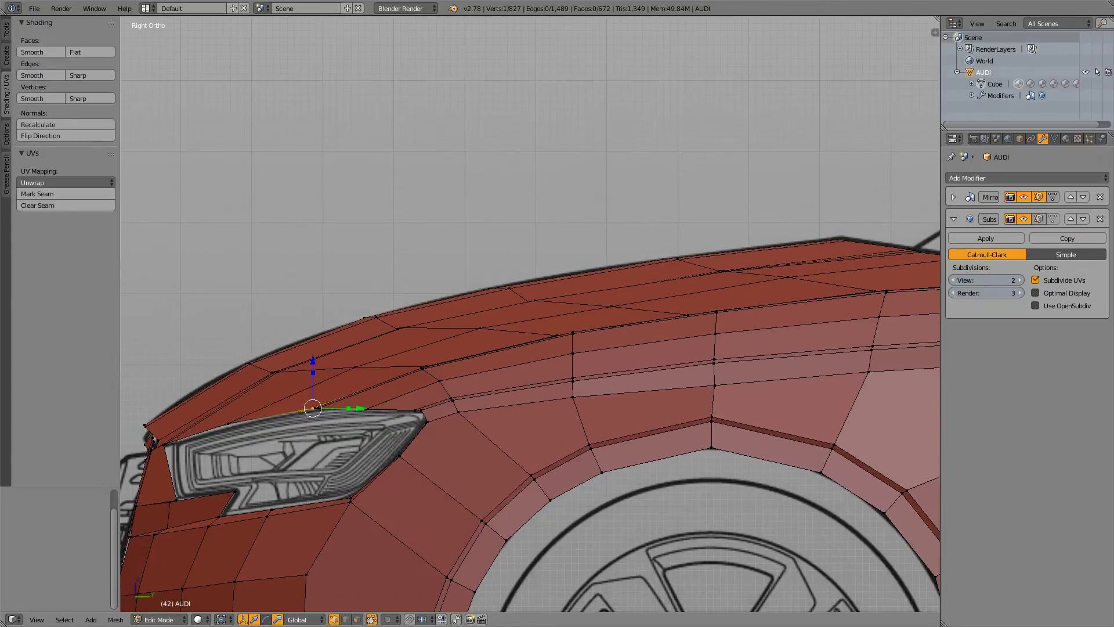
{"action": "key", "text": "Tab"}
{"action": "key", "text": "Tab"}
{"action": "key", "text": "Tab"}
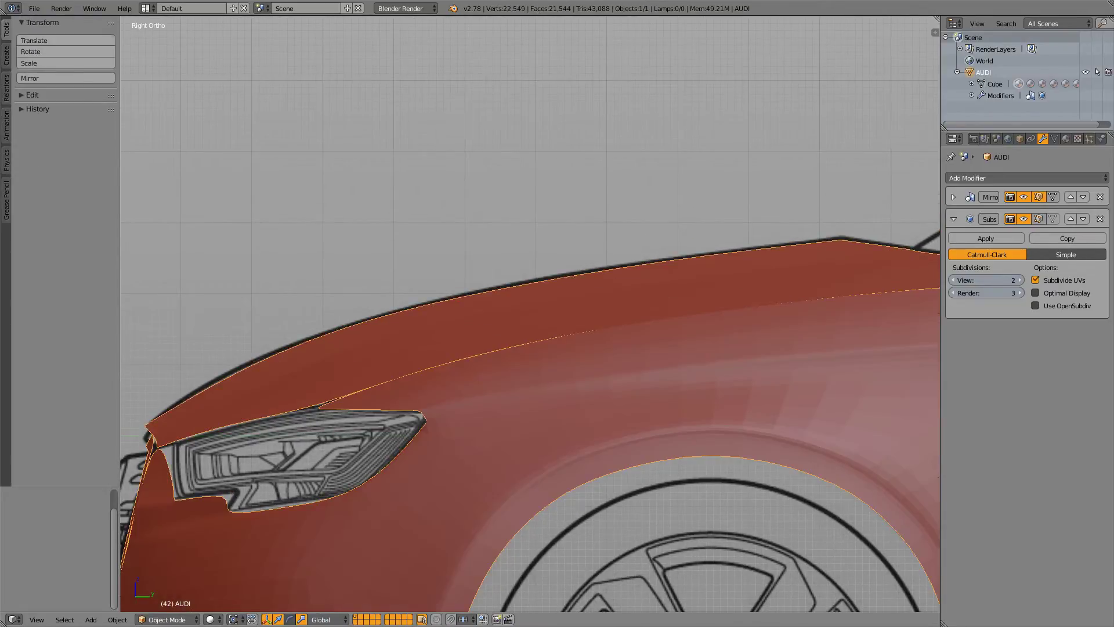
{"action": "key", "text": "Tab"}
- Select the hood edge vertex farther back along the fender gap, where the gap closes up
{"action": "middle_click_drag", "start_coordinate": [531, 314], "coordinate": [497, 394]}
{"action": "scroll", "coordinate": [530, 314], "scroll_direction": "up", "scroll_amount": 3}
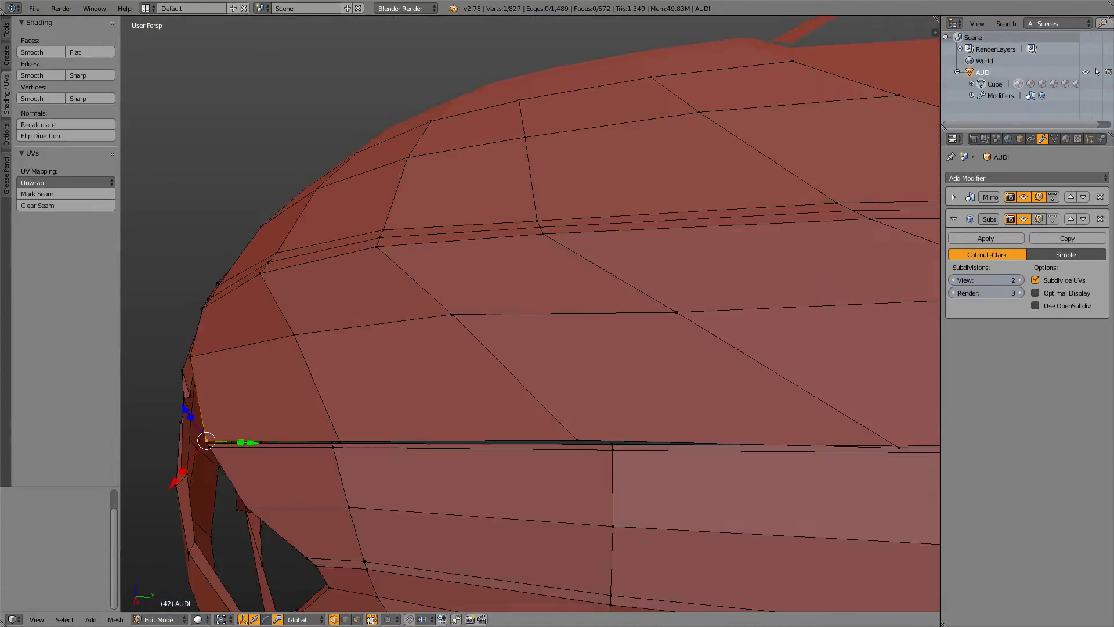
{"action": "right_click", "coordinate": [900, 448]}
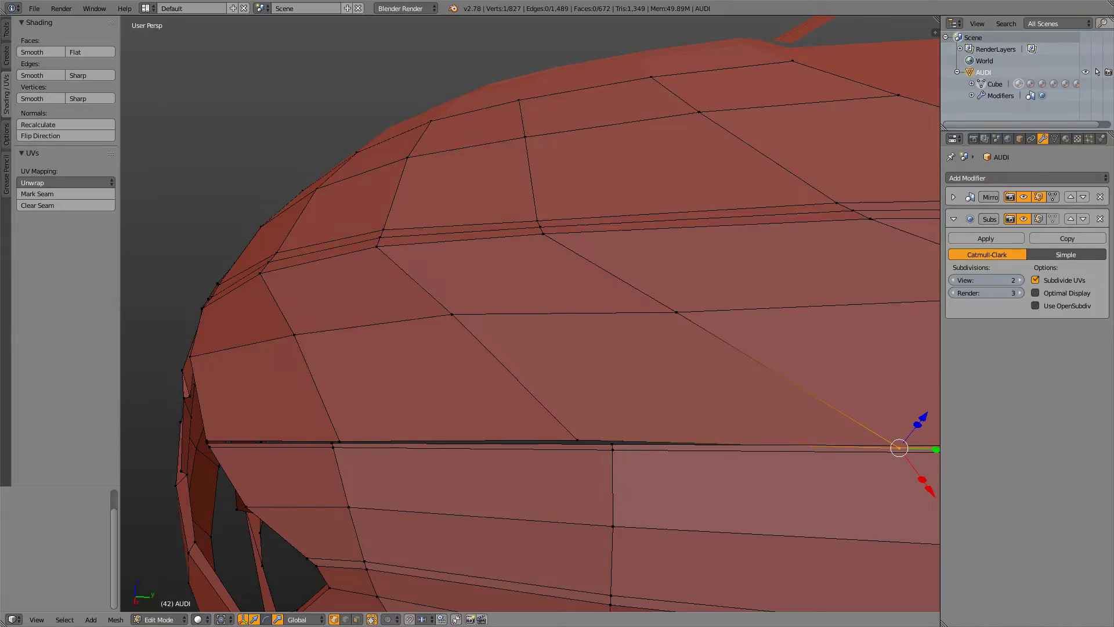
- Move the selected hood-edge vertex about -0.038 along X in top view to open the gap beside the fender
{"action": "key", "text": "KP_7"}
{"action": "key", "text": "KP_Decimal"}
{"action": "key", "text": "z"}
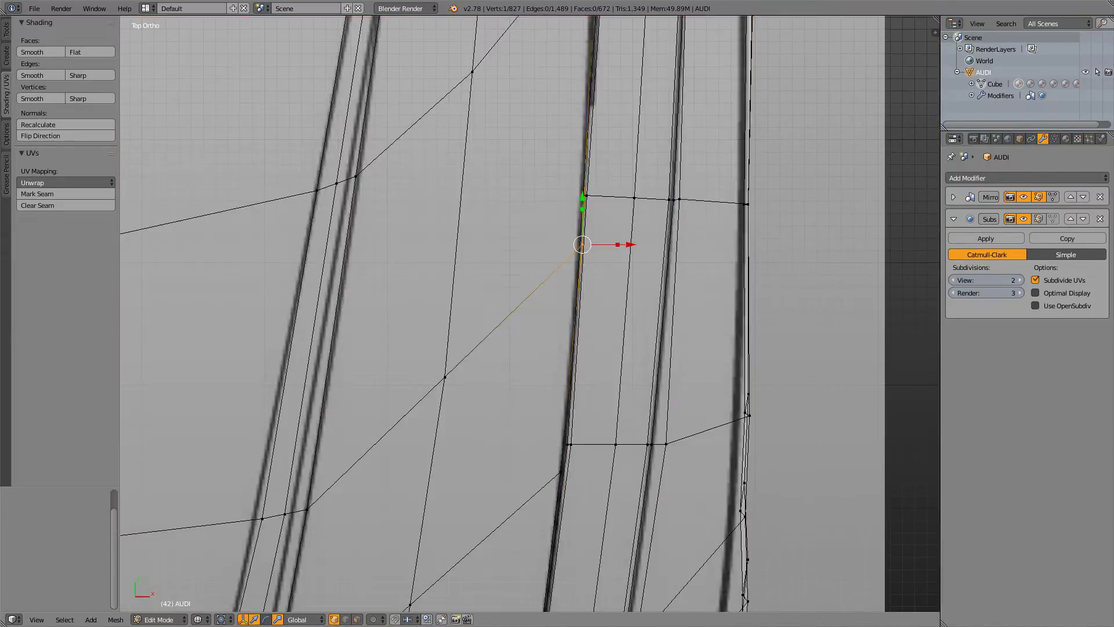
{"action": "scroll", "coordinate": [503, 314], "scroll_direction": "up", "scroll_amount": 3}
{"action": "key", "text": "z"}
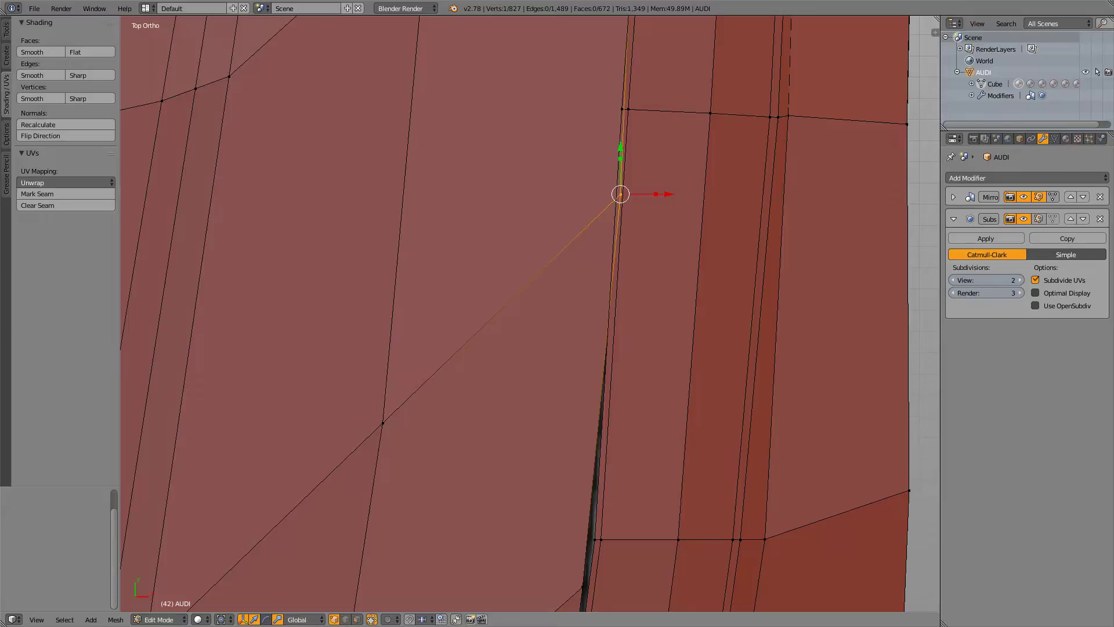
{"action": "key", "text": "Tab"}
{"action": "key", "text": "Tab"}
{"action": "key", "text": "g"}
{"action": "key", "text": "x"}
{"action": "key", "text": "Return"}
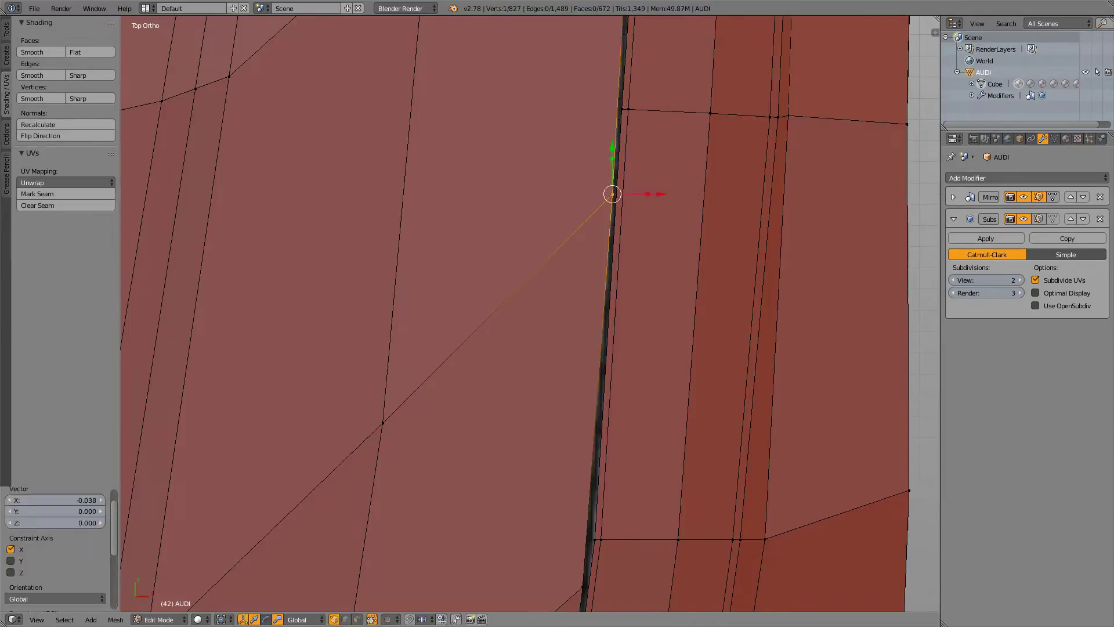
- Examine the smoothed hood-to-fender gap, then clear the selection and compare the hood's rear corner with the top blueprint in wireframe
{"action": "key", "text": "Tab"}
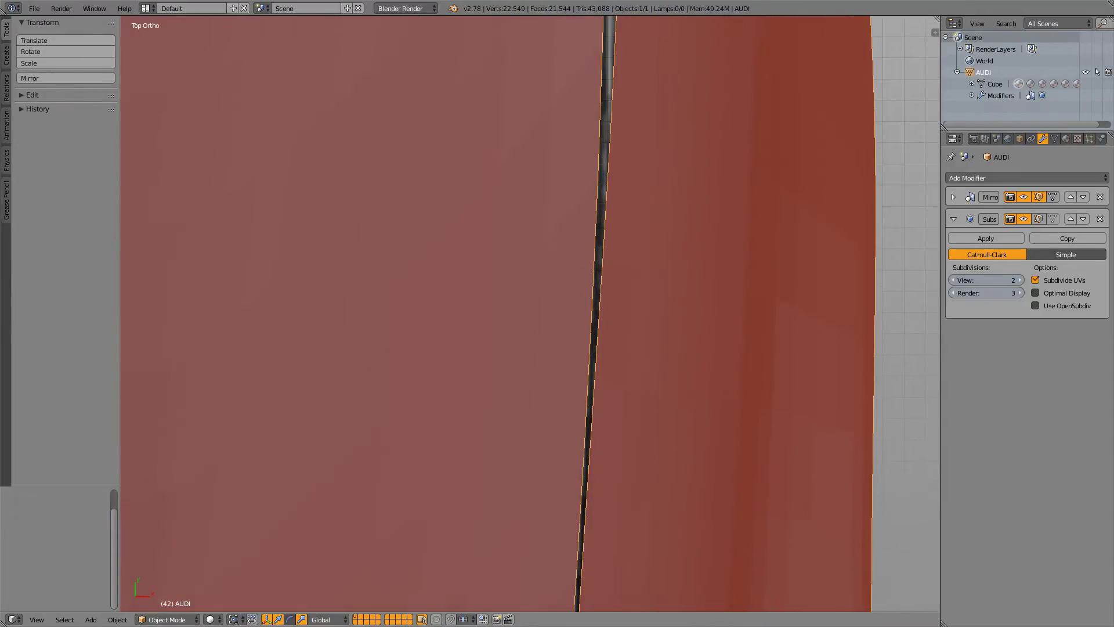
{"action": "key", "text": "Tab"}
{"action": "key", "text": "Tab"}
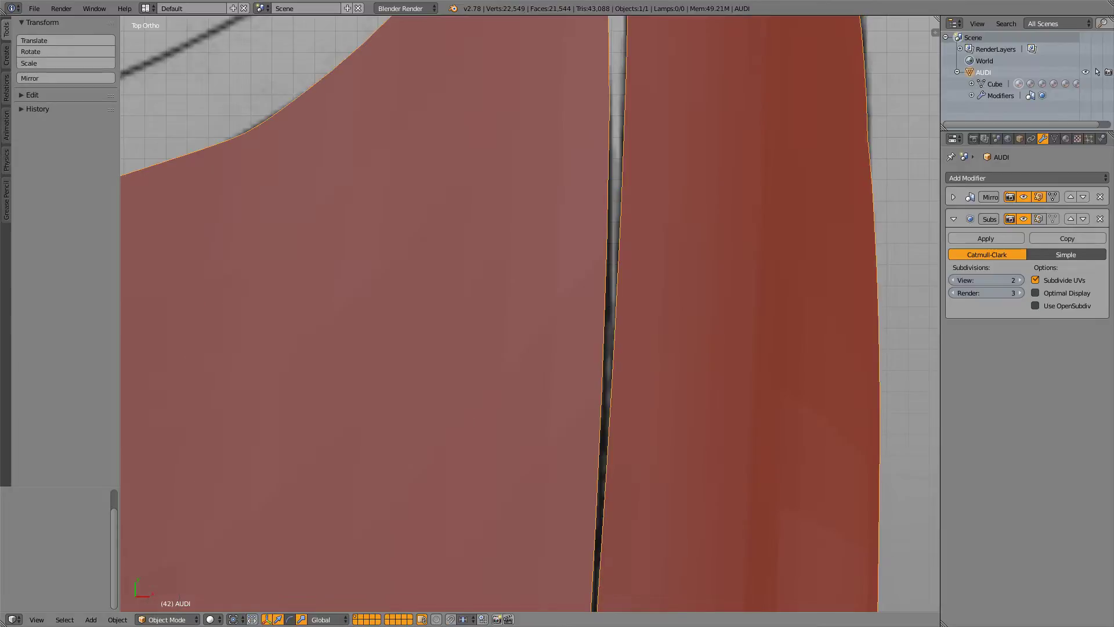
{"action": "key", "text": "Tab"}
{"action": "key", "text": "a"}
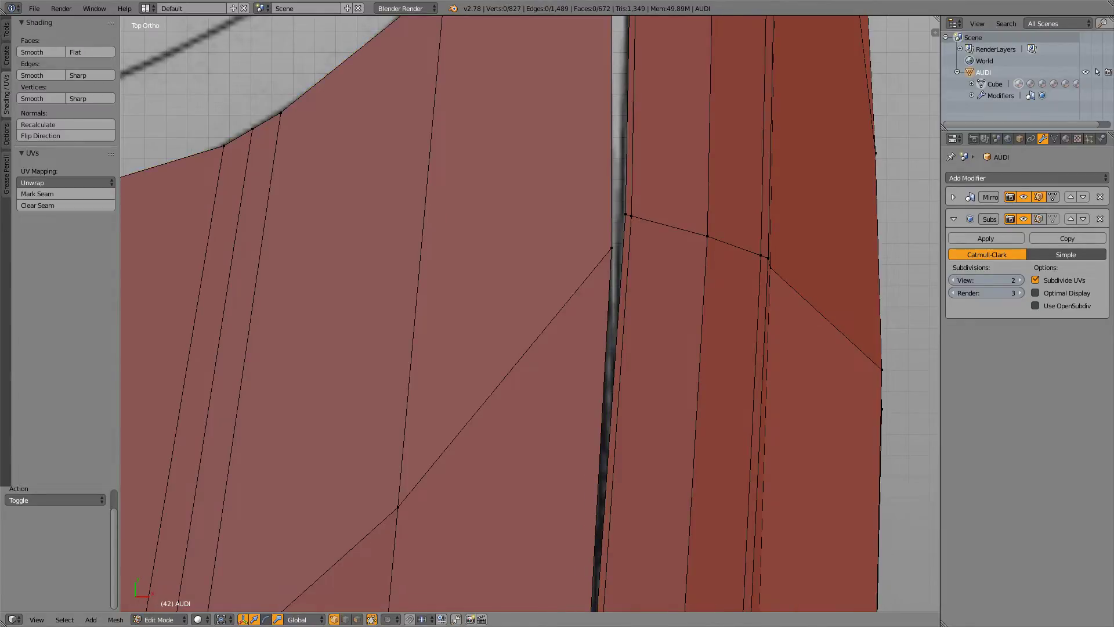
{"action": "key", "text": "z"}
{"action": "key", "text": "z"}
{"action": "key", "text": "z"}
{"action": "scroll", "coordinate": [529, 313], "scroll_direction": "down", "scroll_amount": 4}
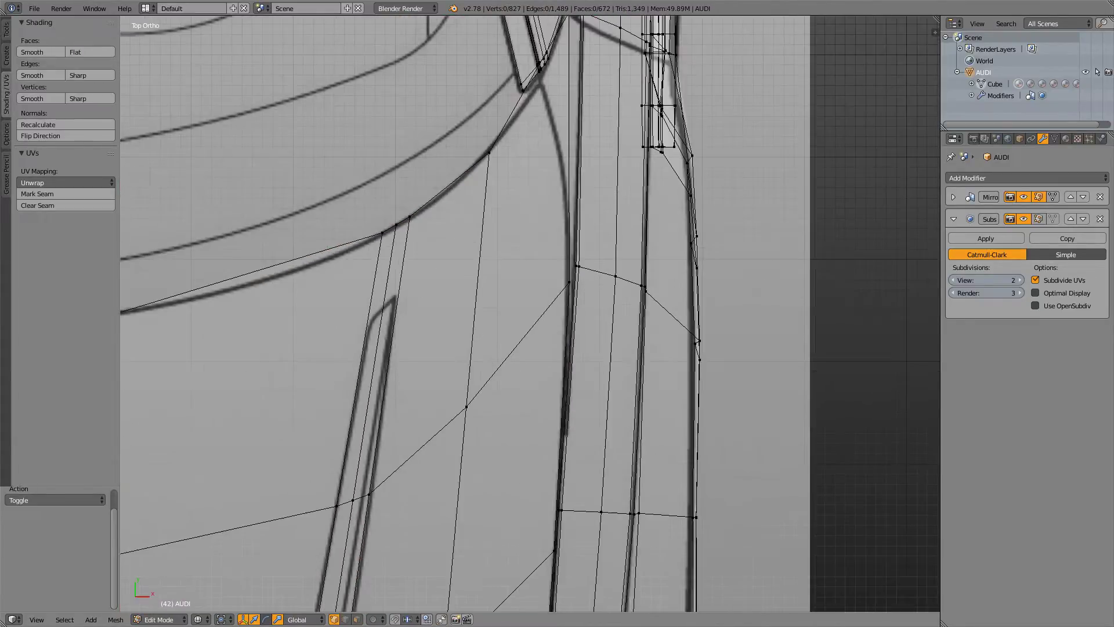
{"action": "scroll", "coordinate": [530, 314], "scroll_direction": "up", "scroll_amount": 2}
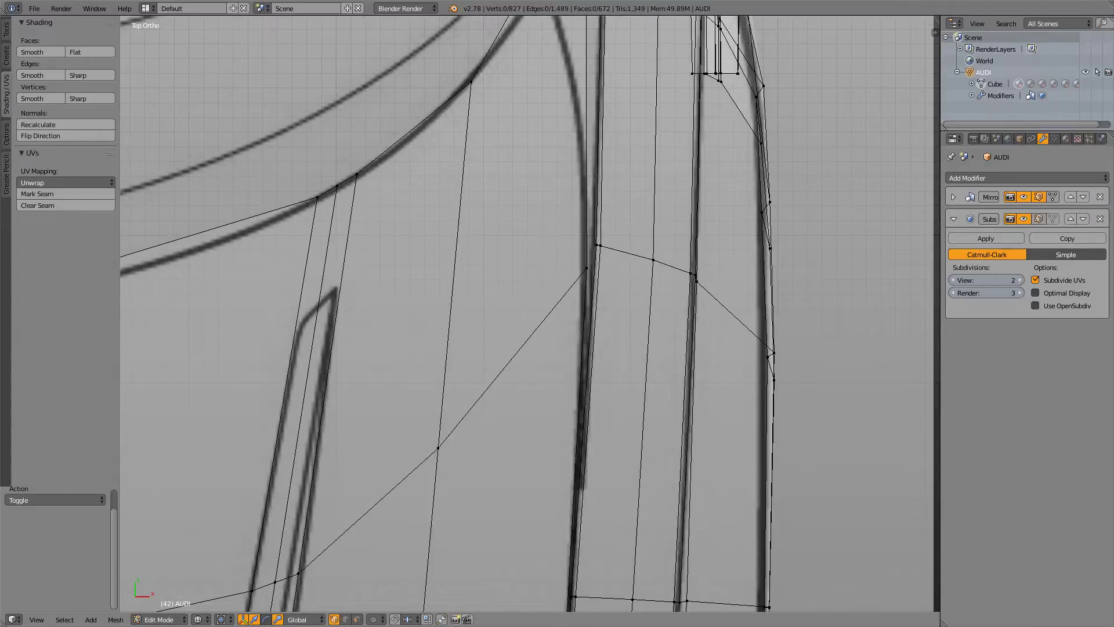
{"action": "middle_click_drag", "start_coordinate": [529, 278], "coordinate": [465, 414], "text": "shift"}
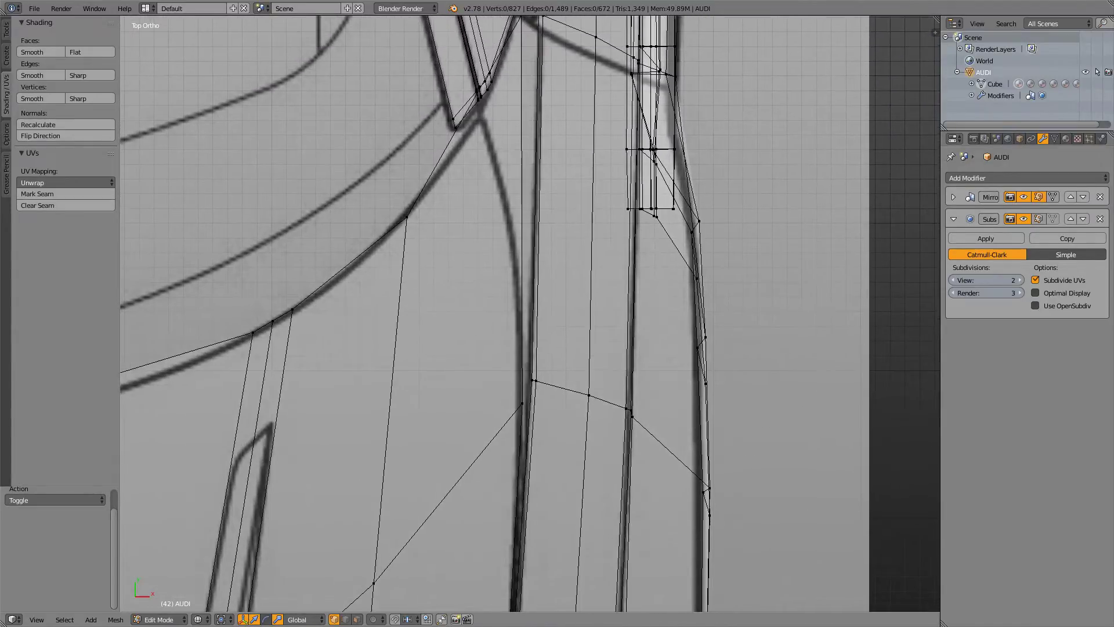
{"action": "key", "text": "z"}
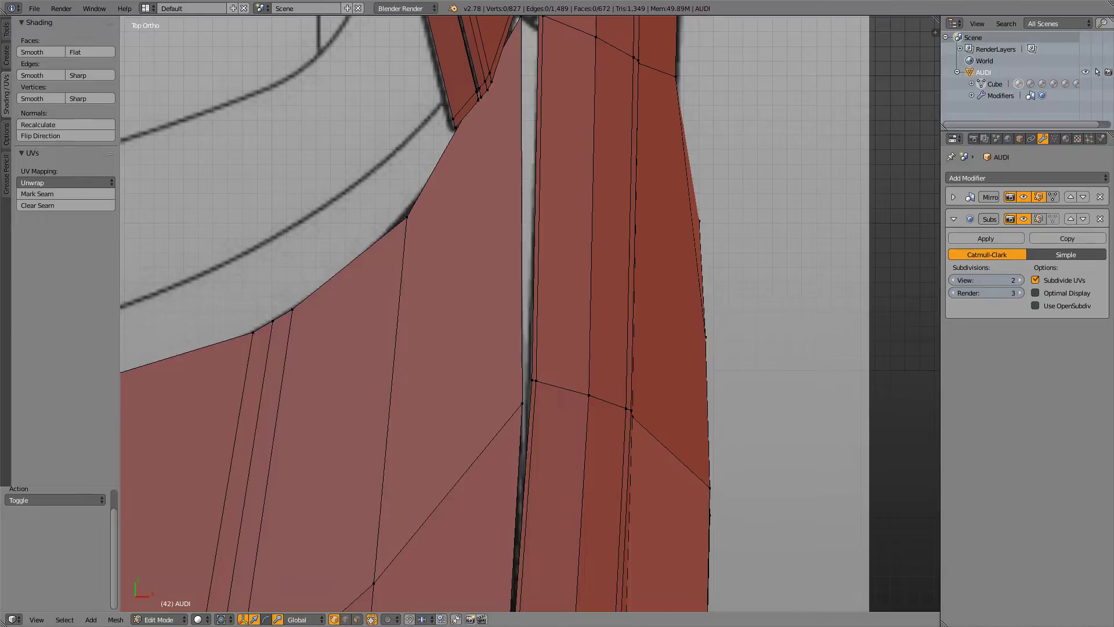
{"action": "key", "text": "z"}
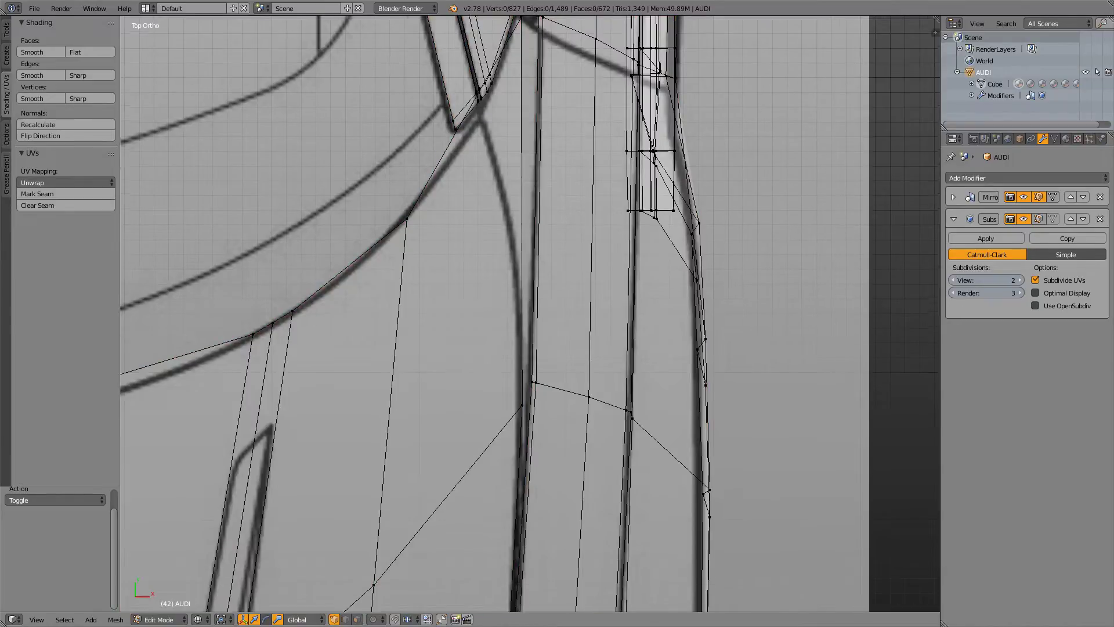
{"action": "middle_click_drag", "start_coordinate": [531, 313], "coordinate": [522, 348], "text": "shift"}
- Knife-cut from the vertex on the hood's curved rear edge to its side edge, then move the new side vertex along X toward the fender line
{"action": "key", "text": "k"}
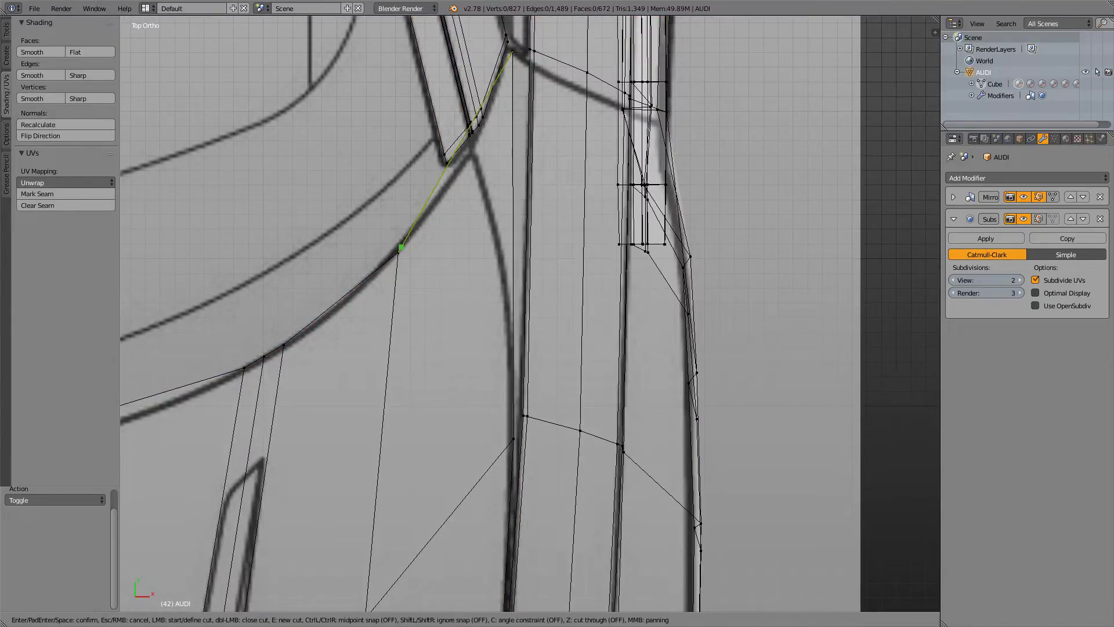
{"action": "left_click", "coordinate": [398, 252]}
{"action": "left_click", "coordinate": [512, 182]}
{"action": "key", "text": "Return"}
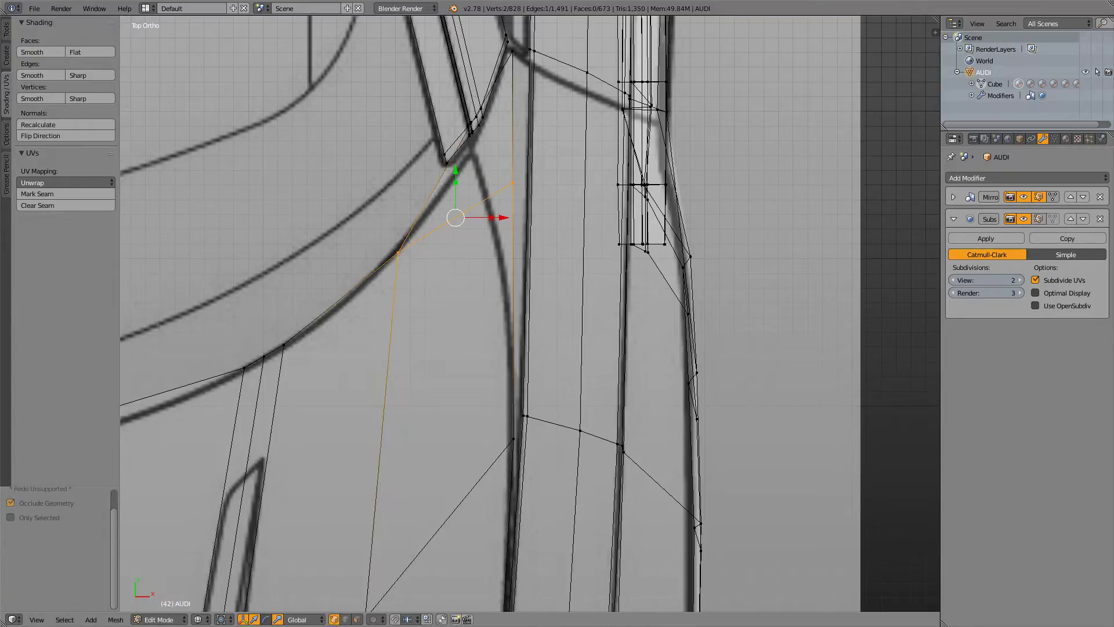
{"action": "right_click", "coordinate": [512, 183]}
{"action": "left_click_drag", "start_coordinate": [561, 182], "coordinate": [573, 182]}
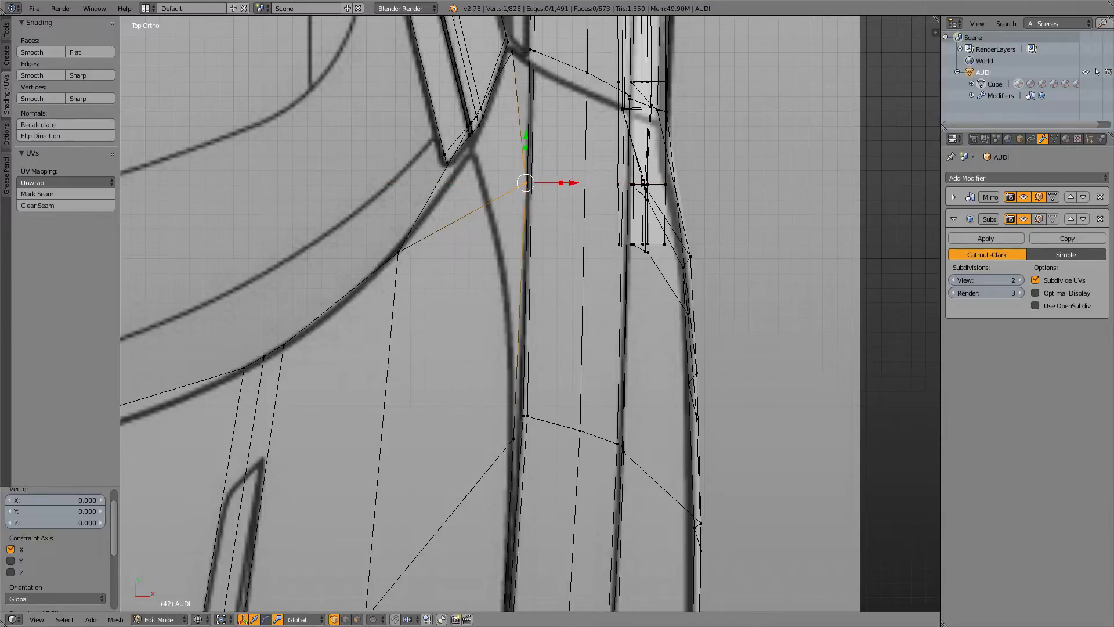
- Knife-cut a second edge from the same rear-edge vertex to the hood's side edge, closer to the pointed tip
{"action": "key", "text": "k"}
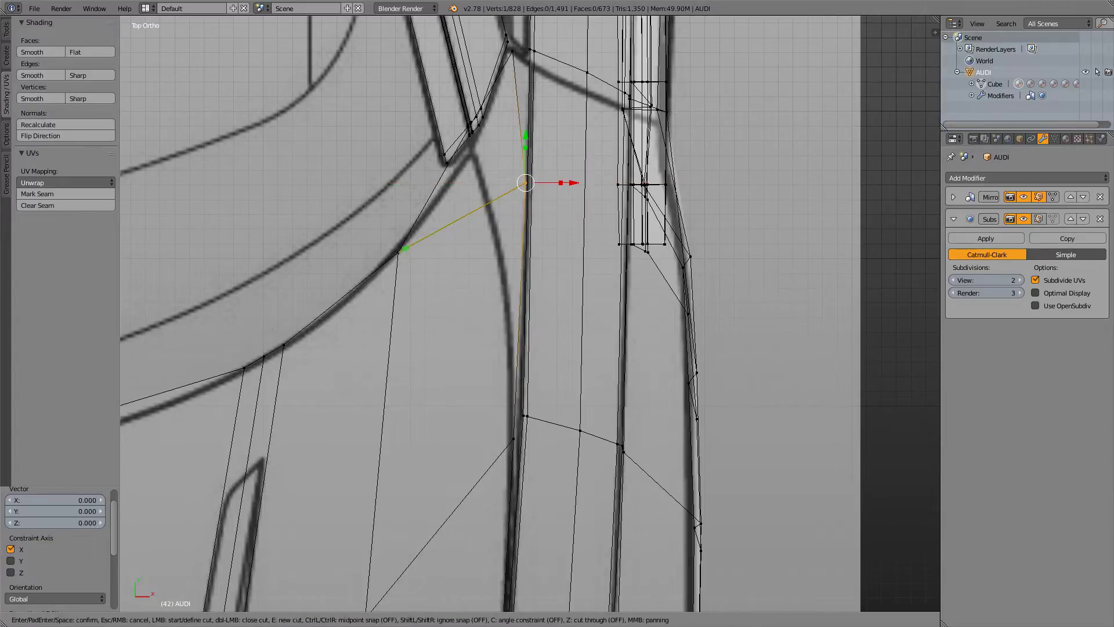
{"action": "left_click", "coordinate": [398, 252]}
{"action": "left_click", "coordinate": [517, 99]}
{"action": "key", "text": "Return"}
- Select the vertex at the hood's pointed rear tip and nudge it about -0.002 along X
{"action": "middle_click_drag", "start_coordinate": [517, 116], "coordinate": [534, 391], "text": "shift"}
{"action": "scroll", "coordinate": [421, 291], "scroll_direction": "down", "scroll_amount": 2}
{"action": "scroll", "coordinate": [422, 290], "scroll_direction": "up", "scroll_amount": 6}
{"action": "right_click", "coordinate": [423, 334]}
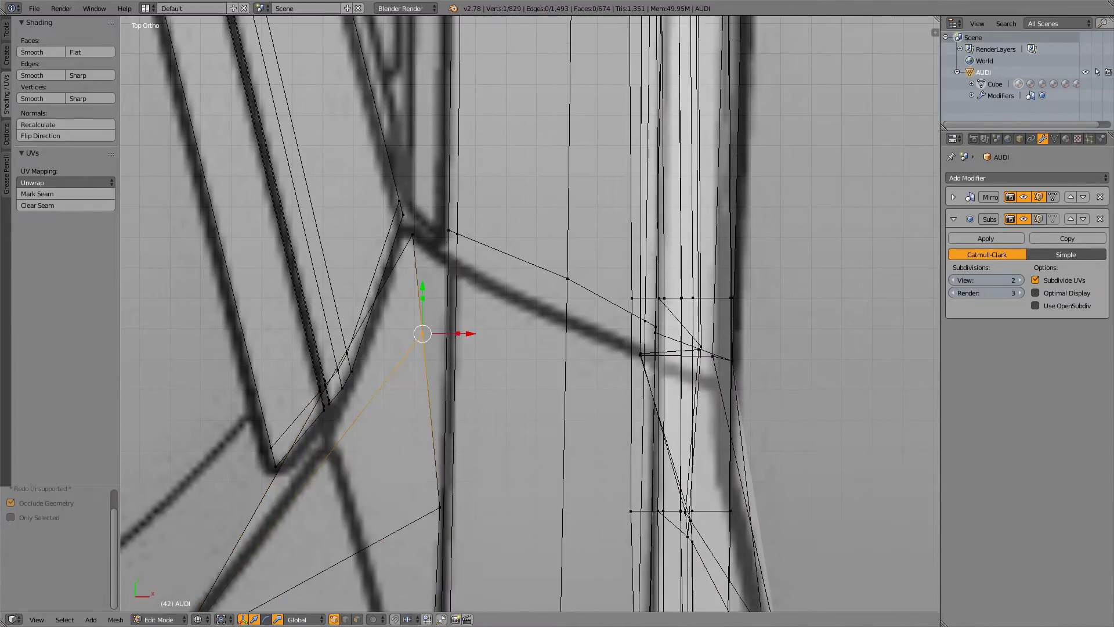
{"action": "right_click", "coordinate": [412, 234]}
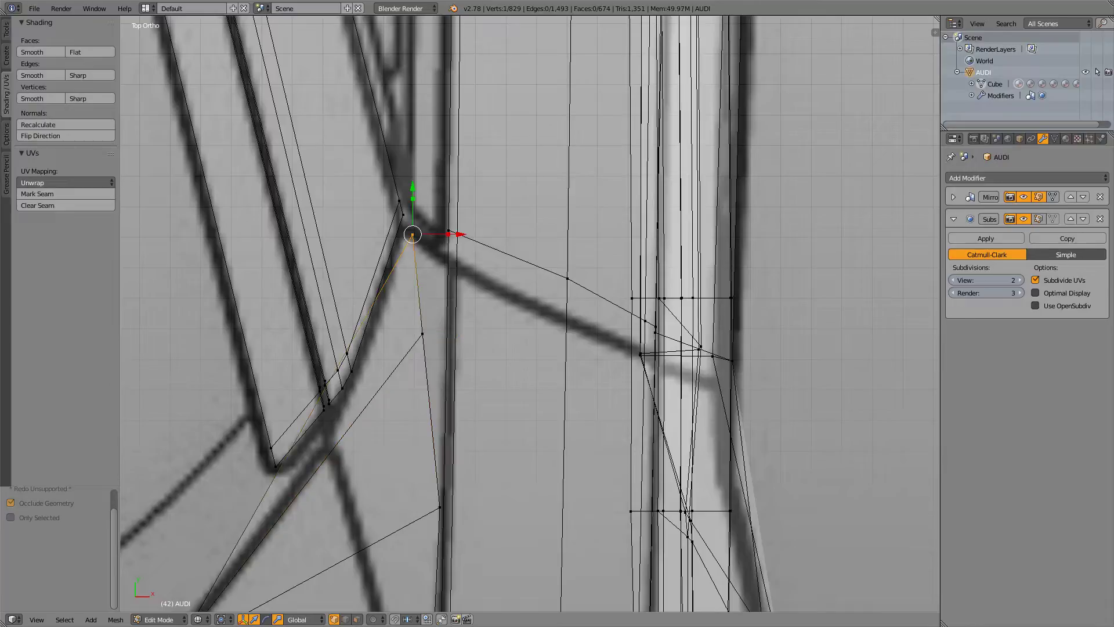
{"action": "left_click_drag", "start_coordinate": [460, 234], "coordinate": [460, 235]}
- Examine the hood tip's position relative to the pillar base and the fender in side and top views
{"action": "key", "text": "KP_3"}
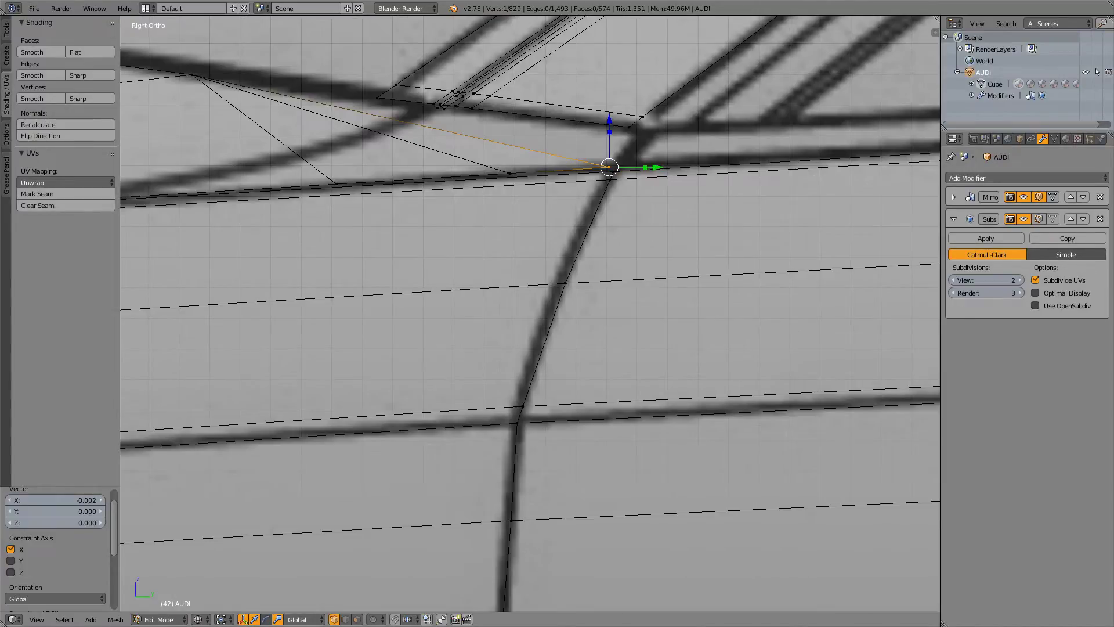
{"action": "key", "text": "z"}
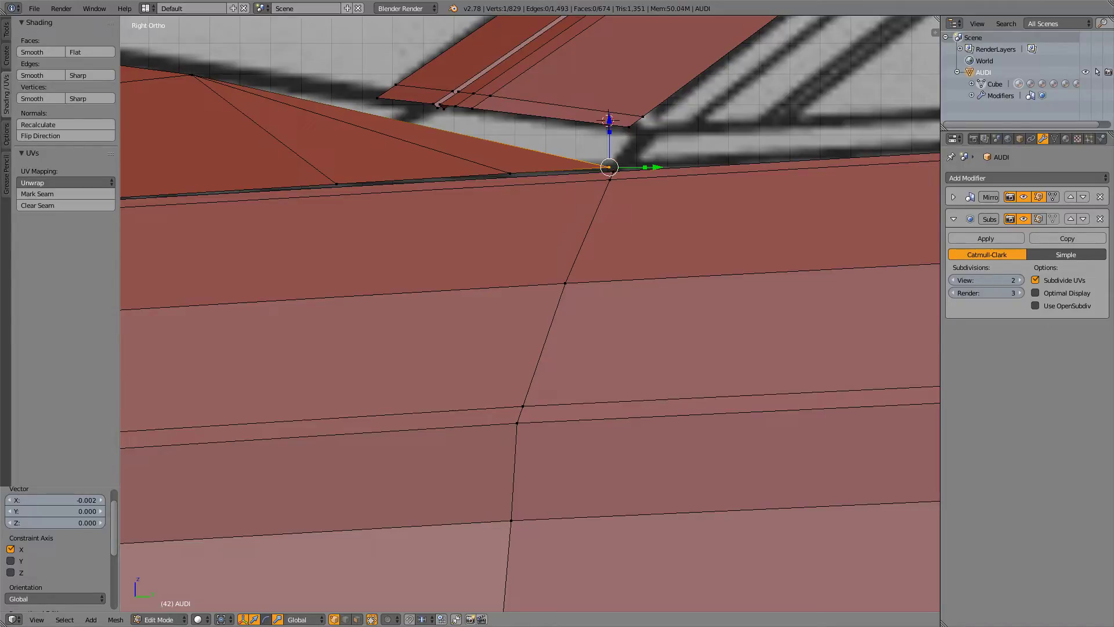
{"action": "left_click", "coordinate": [604, 117]}
{"action": "key", "text": "KP_7"}
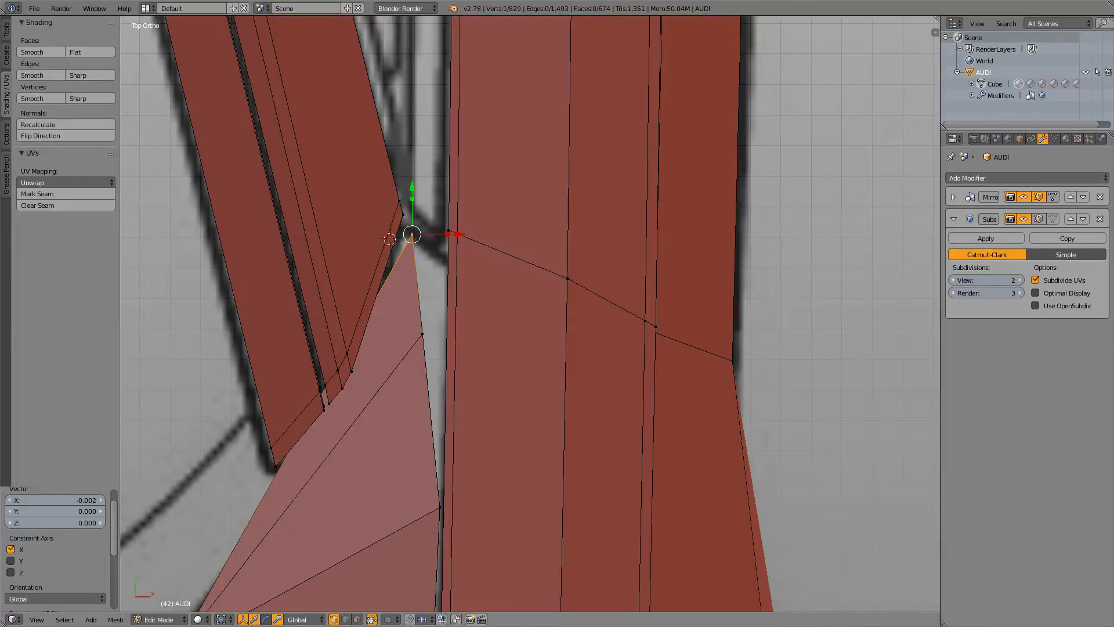
{"action": "key", "text": "z"}
{"action": "key", "text": "z"}
{"action": "left_click", "coordinate": [456, 233]}
{"action": "left_click", "coordinate": [461, 234]}
{"action": "scroll", "coordinate": [461, 234], "scroll_direction": "up", "scroll_amount": 4}
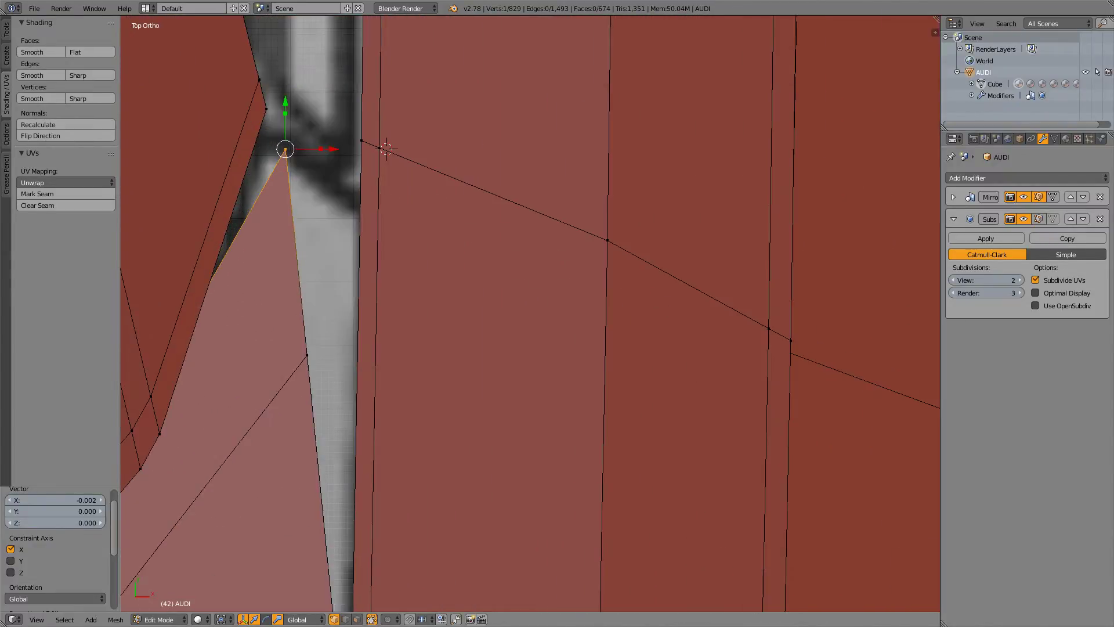
- Move the hood's tip vertex about -0.025 along X and 0.004 along Y toward the pillar base in top view
{"action": "left_click", "coordinate": [333, 148]}
{"action": "key", "text": "z"}
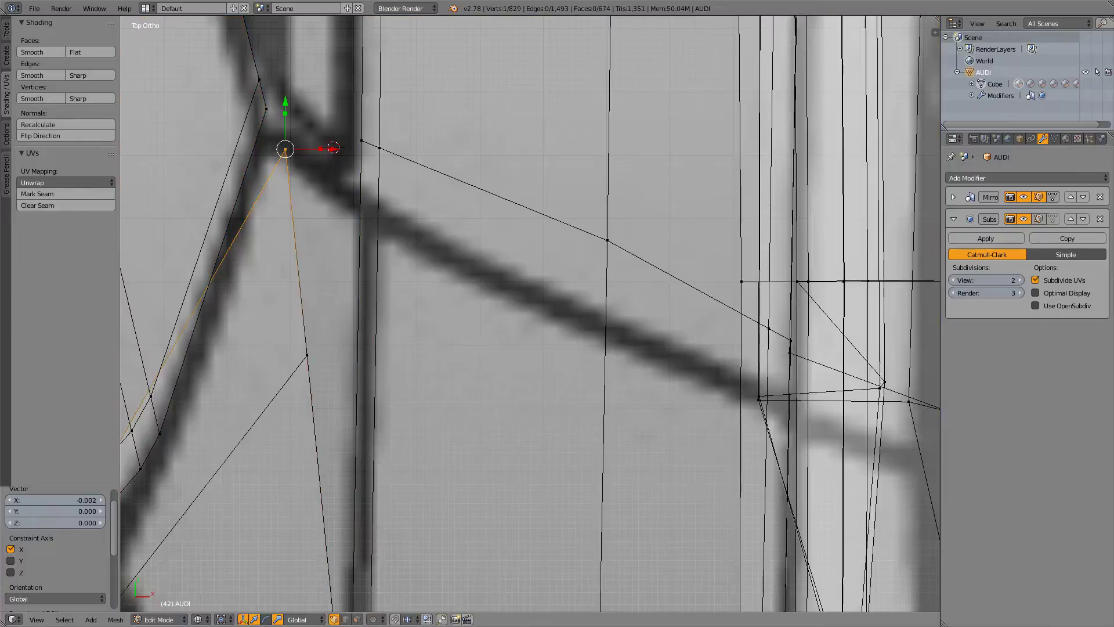
{"action": "left_click", "coordinate": [334, 149]}
{"action": "key", "text": "z"}
{"action": "key", "text": "g"}
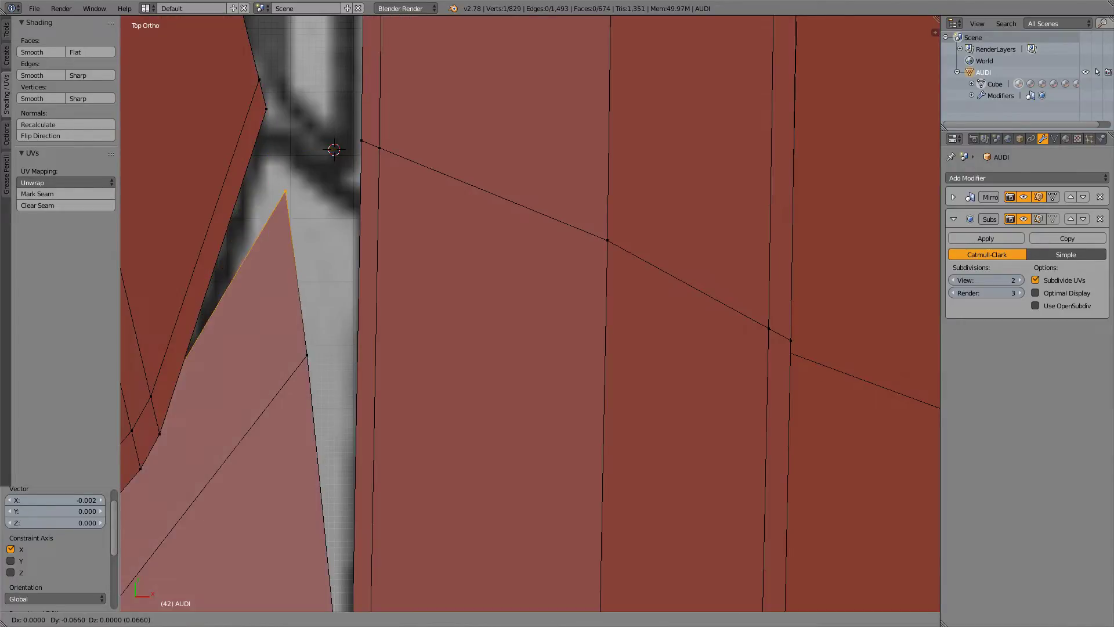
{"action": "left_click", "coordinate": [318, 147]}
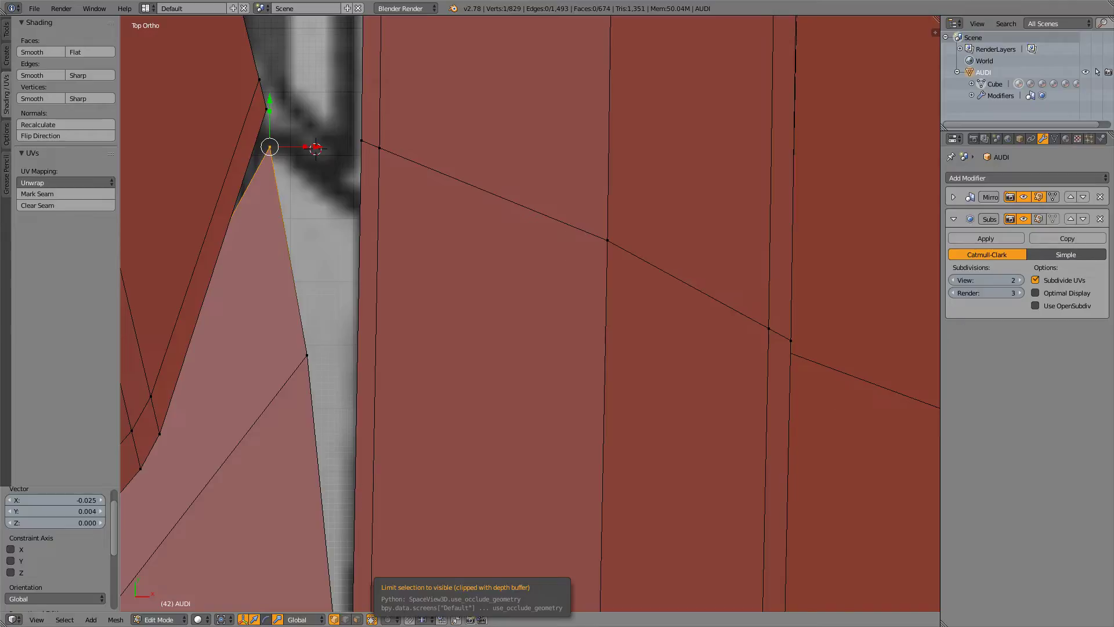
- Turn off limiting selection to visible geometry and move the hood's tip vertex about 0.033 along Y
{"action": "left_click", "coordinate": [371, 620]}
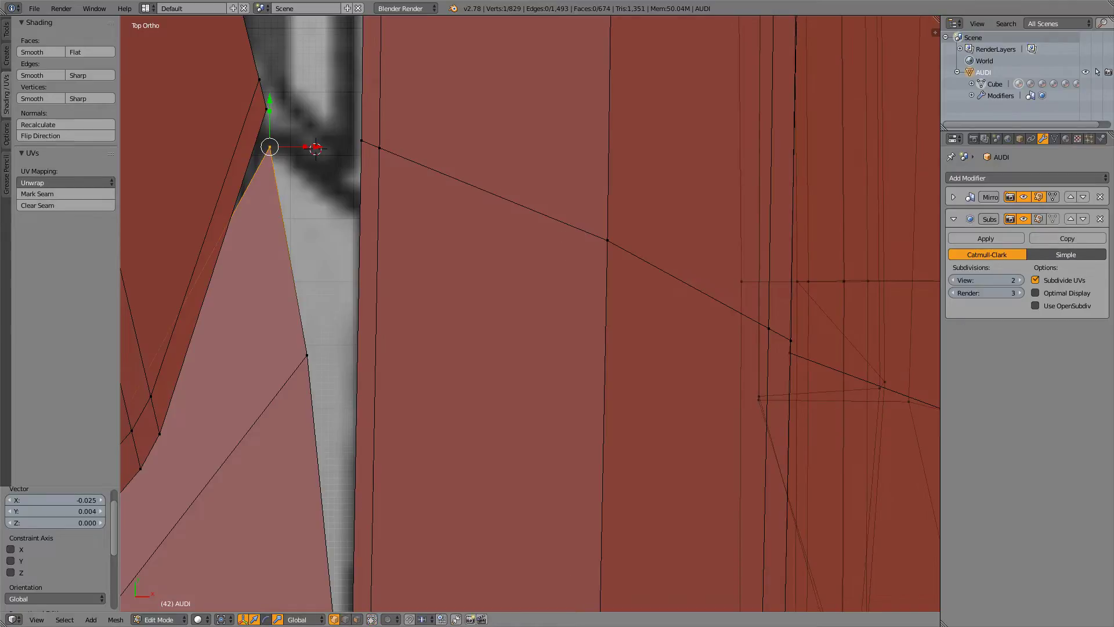
{"action": "left_click", "coordinate": [315, 146]}
{"action": "key", "text": "z"}
{"action": "key", "text": "z"}
{"action": "left_click", "coordinate": [276, 98]}
{"action": "left_click_drag", "start_coordinate": [270, 99], "coordinate": [270, 98]}
{"action": "key", "text": "Return"}
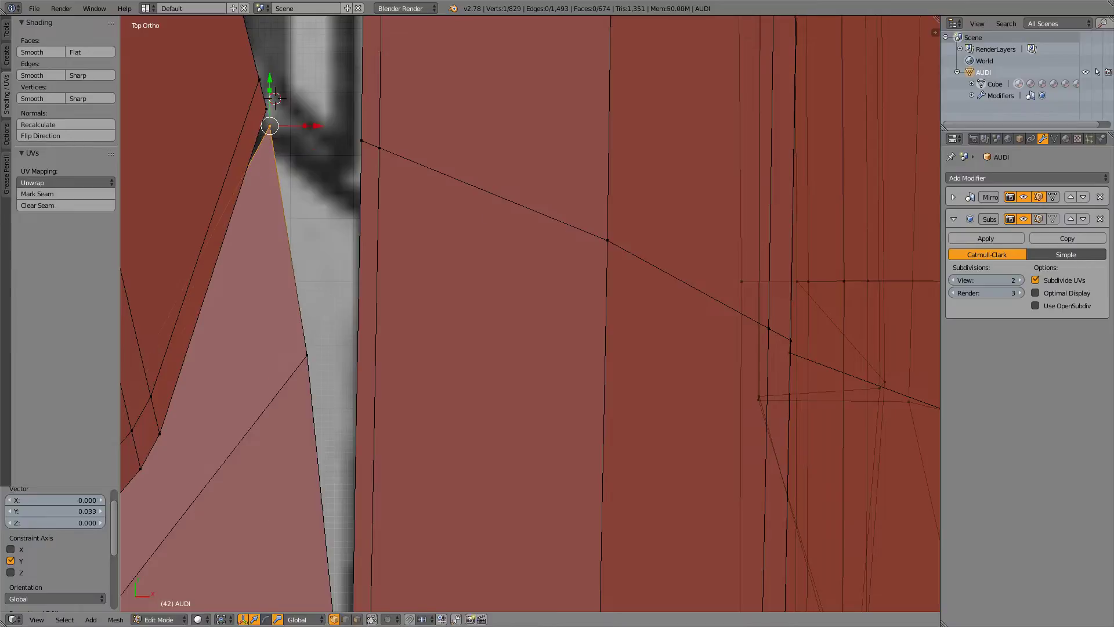
- Fine-tune the hood's tip vertex in top view with nudges of about -0.012 along Y, -0.002 along X and -0.008 along Y
{"action": "key", "text": "g"}
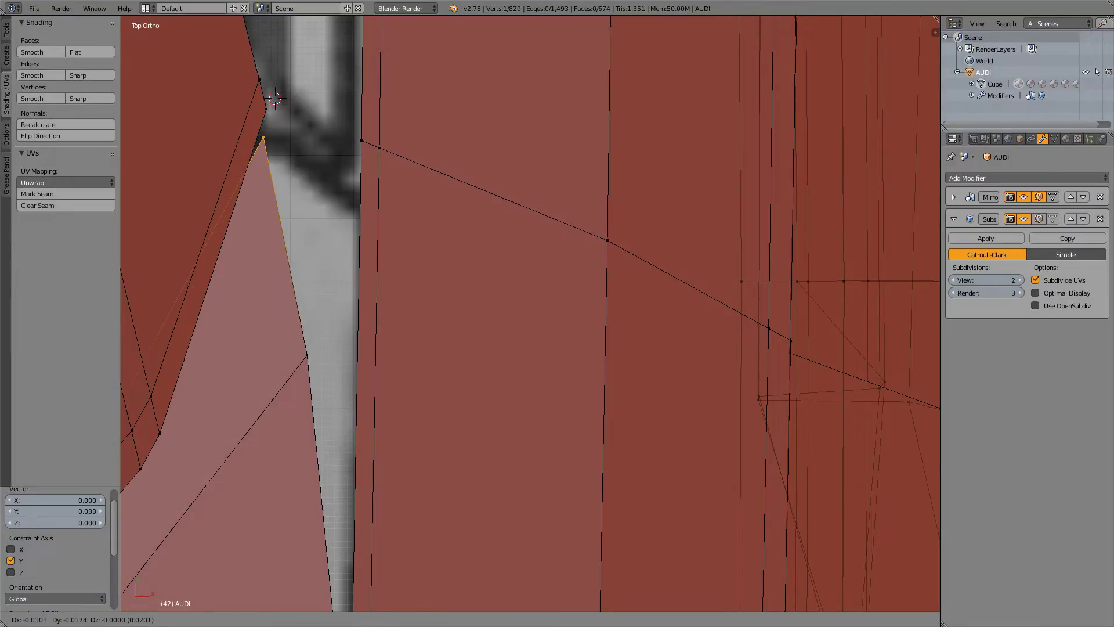
{"action": "key", "text": "Return"}
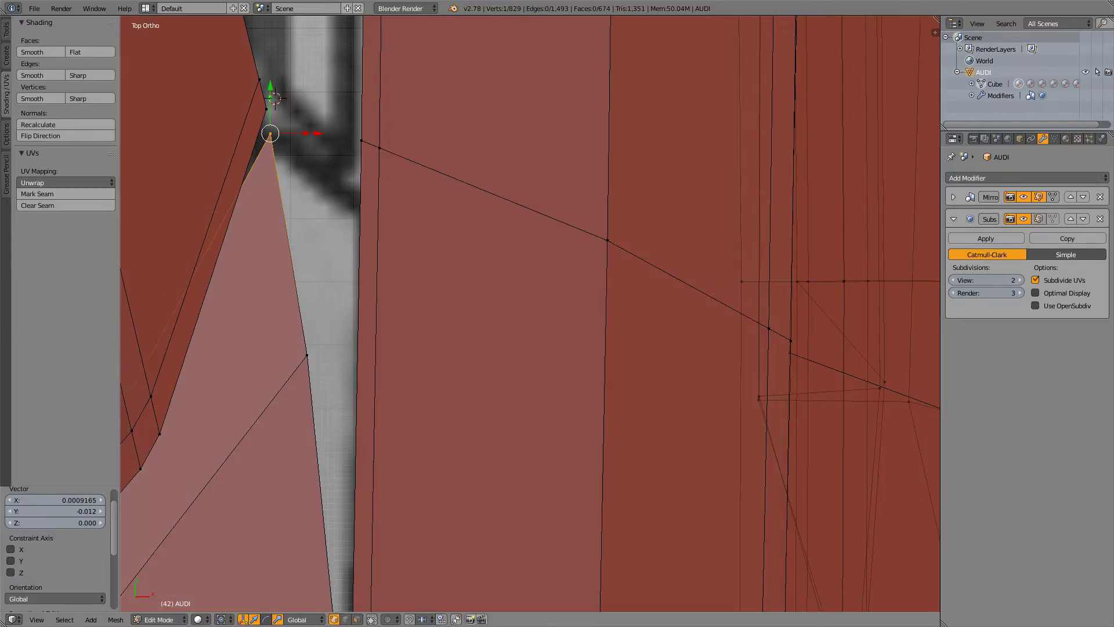
{"action": "key", "text": "g"}
{"action": "key", "text": "x"}
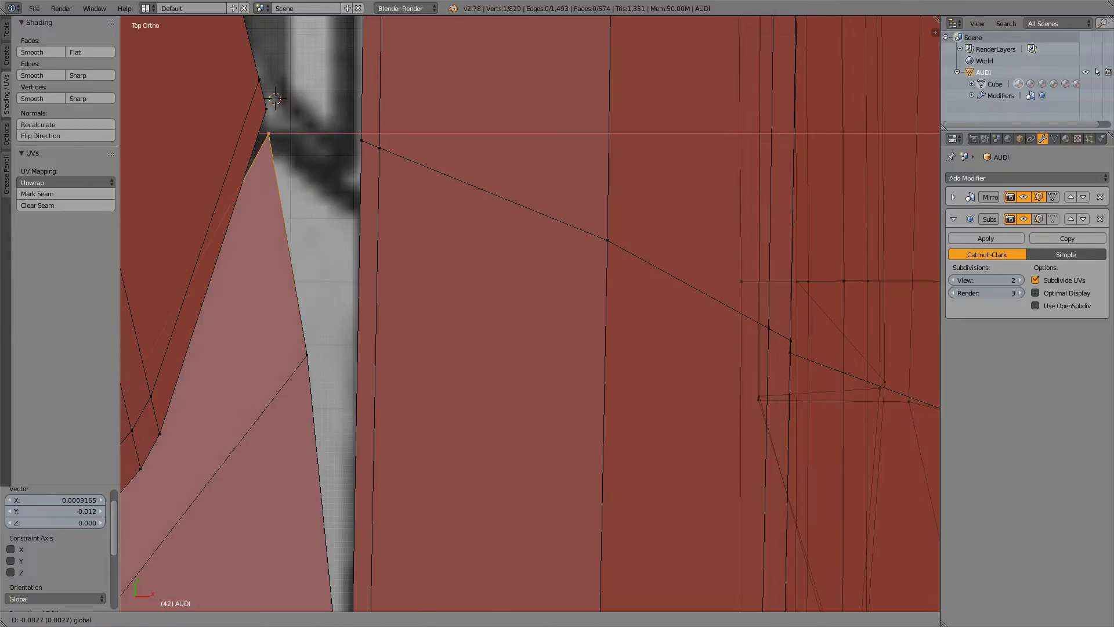
{"action": "key", "text": "Return"}
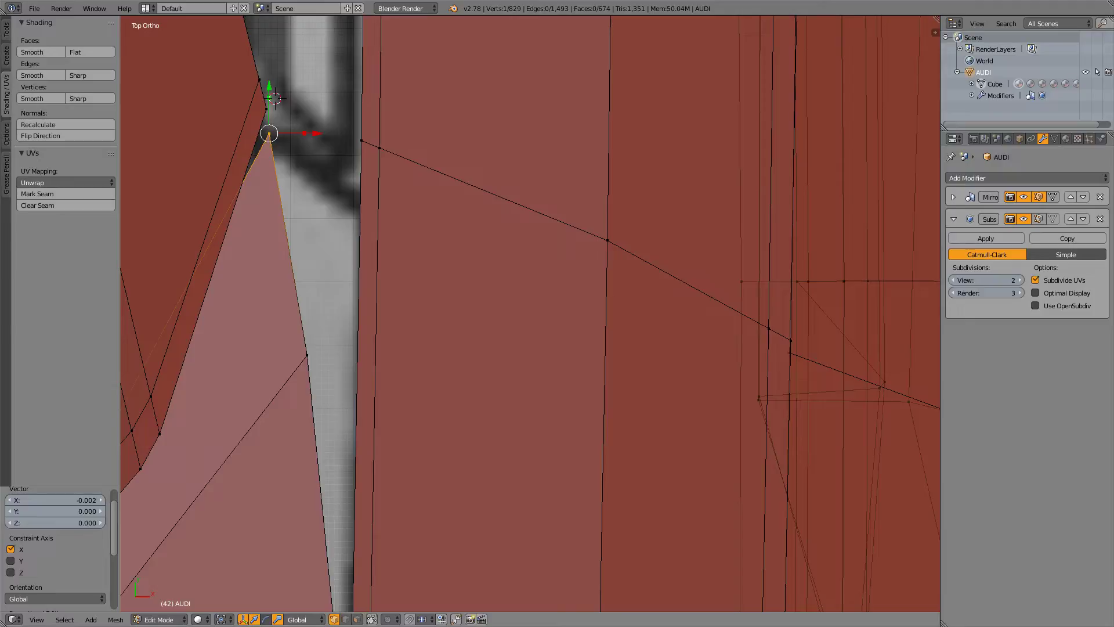
{"action": "key", "text": "g"}
{"action": "key", "text": "y"}
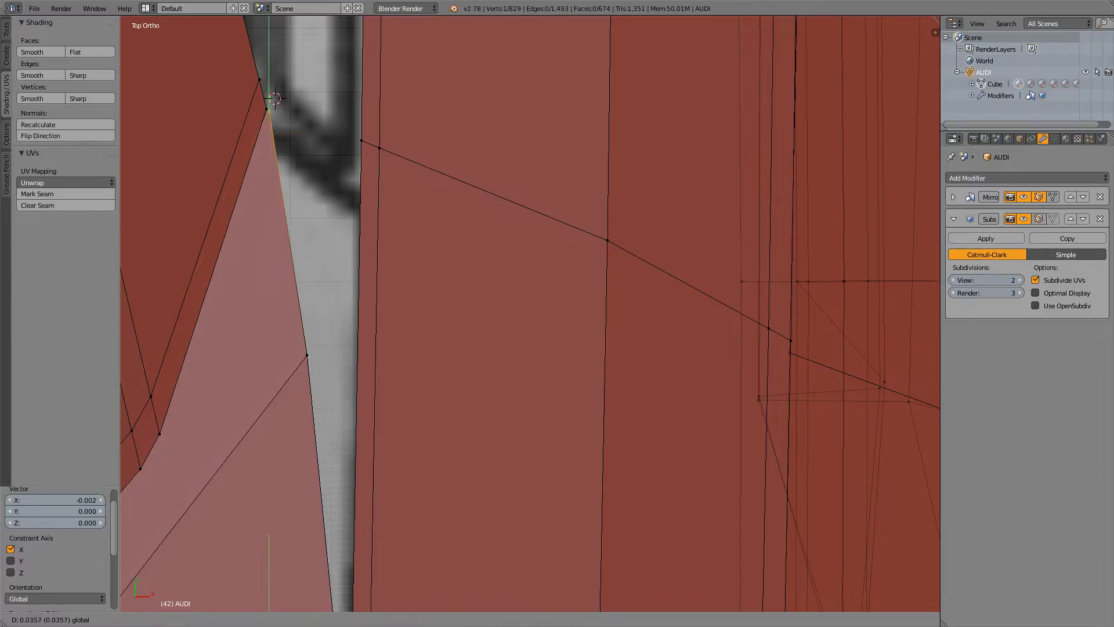
{"action": "key", "text": "Return"}
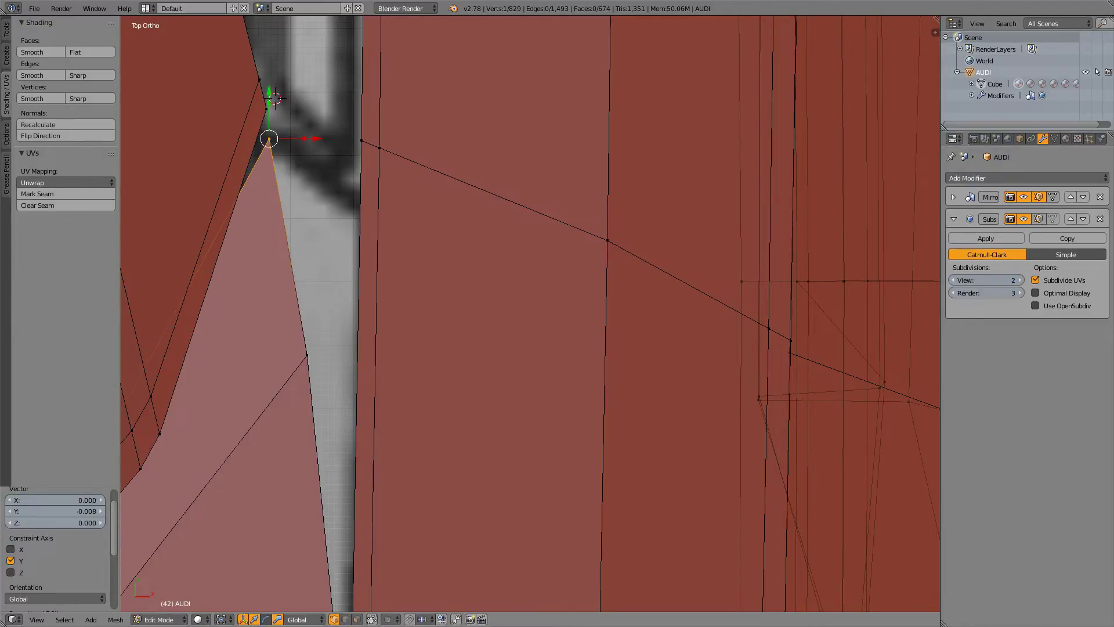
- Raise the hood's tip vertex about 0.112 along Z and shift it about 0.043 along Y in side view
{"action": "key", "text": "KP_3"}
{"action": "scroll", "coordinate": [530, 313], "scroll_direction": "down", "scroll_amount": 5}
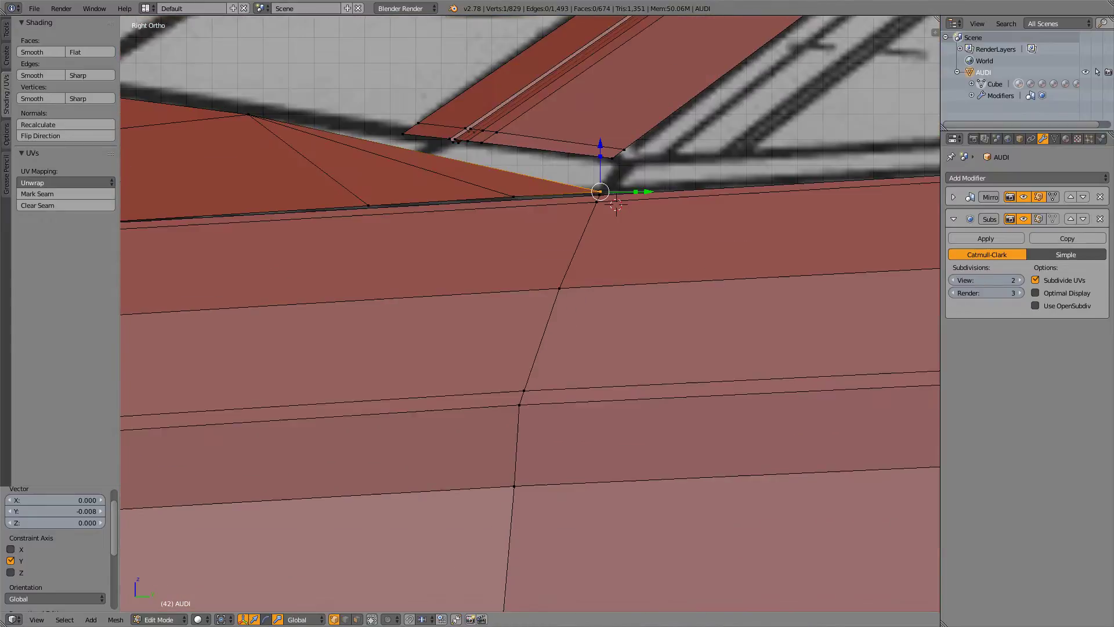
{"action": "middle_click_drag", "start_coordinate": [602, 191], "coordinate": [568, 288], "text": "shift"}
{"action": "scroll", "coordinate": [530, 313], "scroll_direction": "up", "scroll_amount": 5}
{"action": "key", "text": "g"}
{"action": "key", "text": "z"}
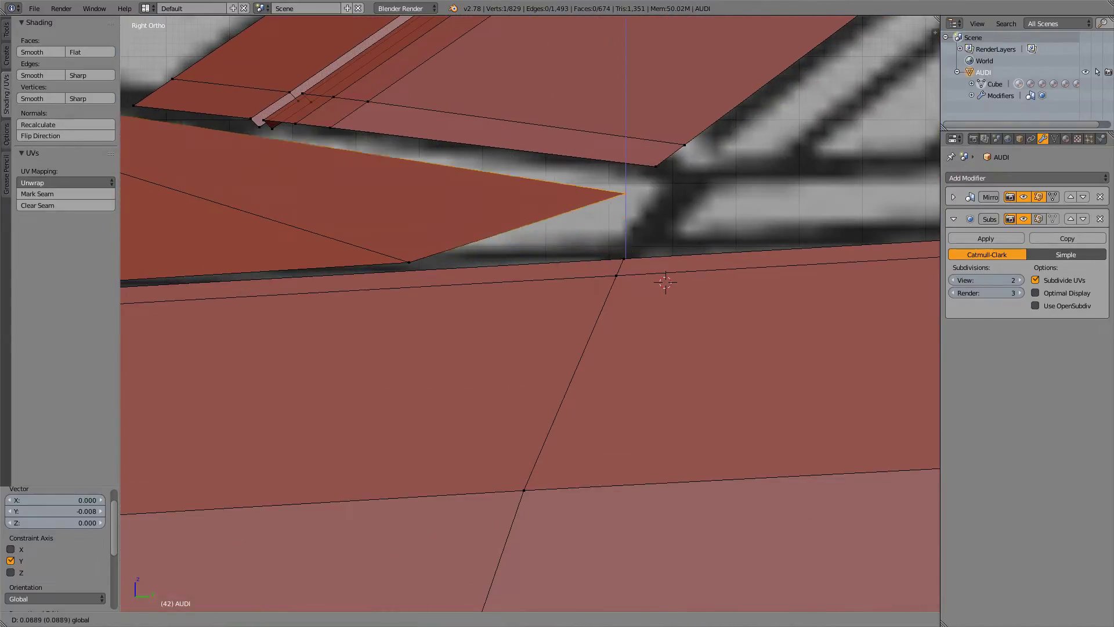
{"action": "key", "text": "Return"}
{"action": "key", "text": "g"}
{"action": "key", "text": "y"}
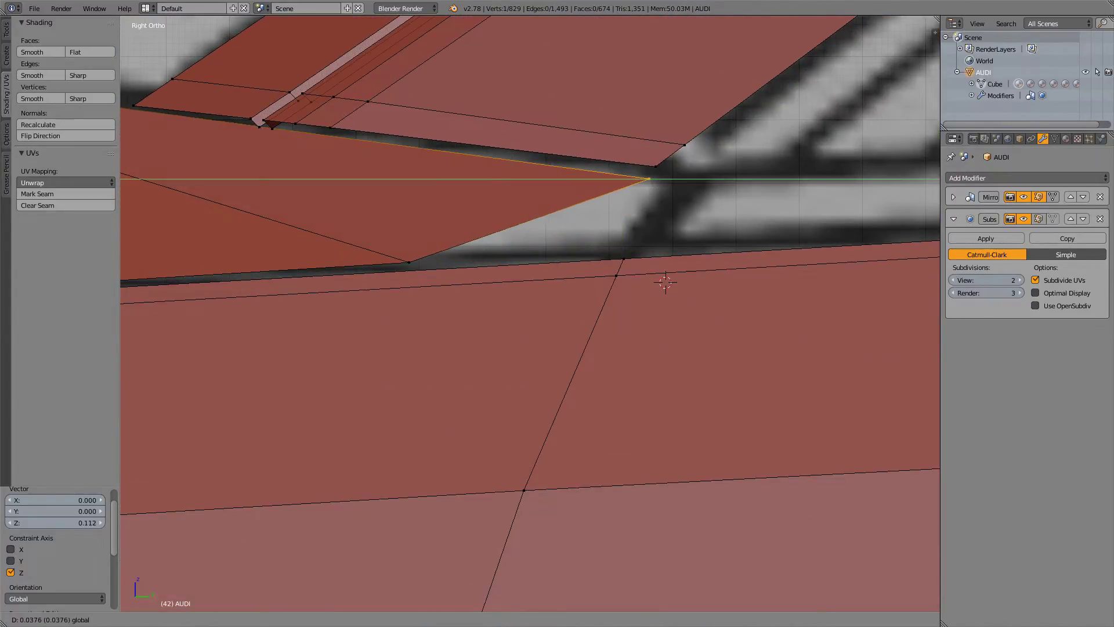
{"action": "key", "text": "Return"}
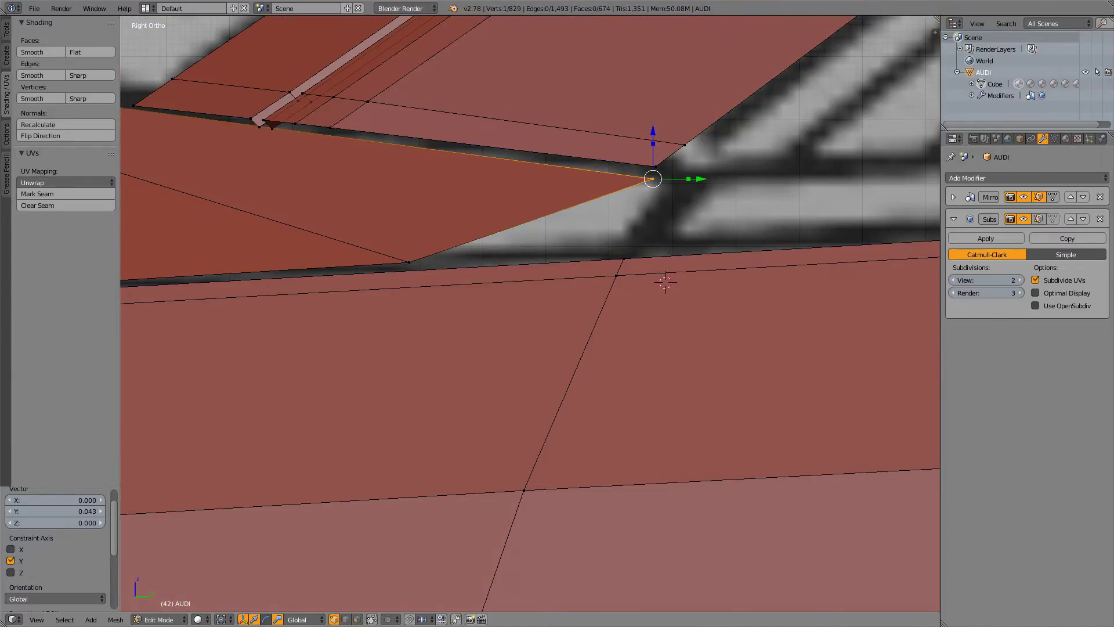
- Pull the hood's tip vertex back about -0.014 along Y in top view
{"action": "key", "text": "KP_7"}
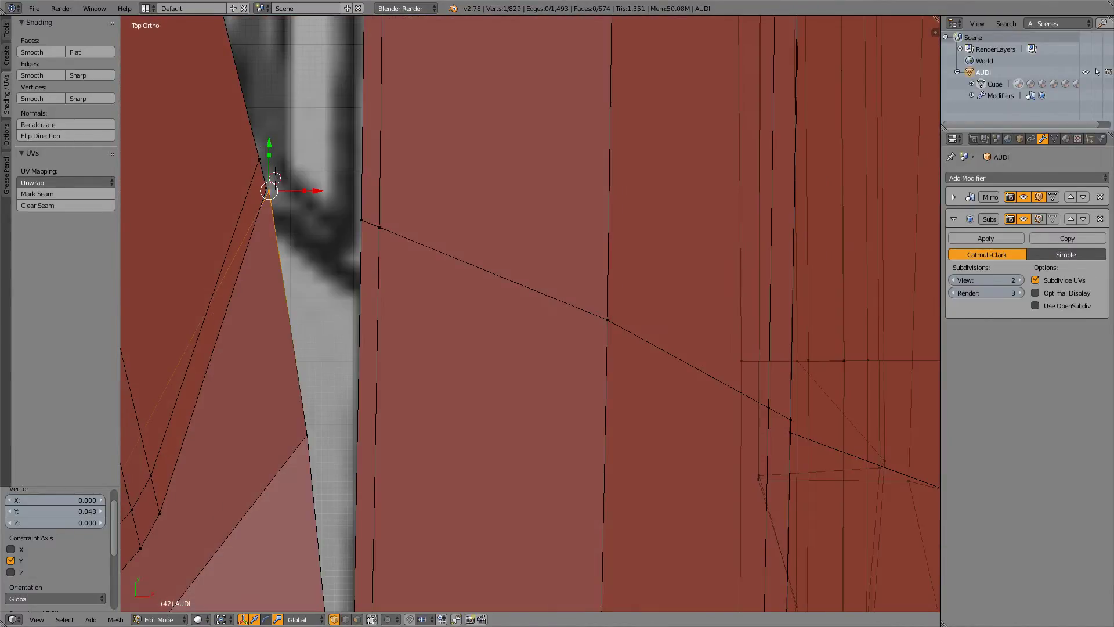
{"action": "key", "text": "g"}
{"action": "key", "text": "y"}
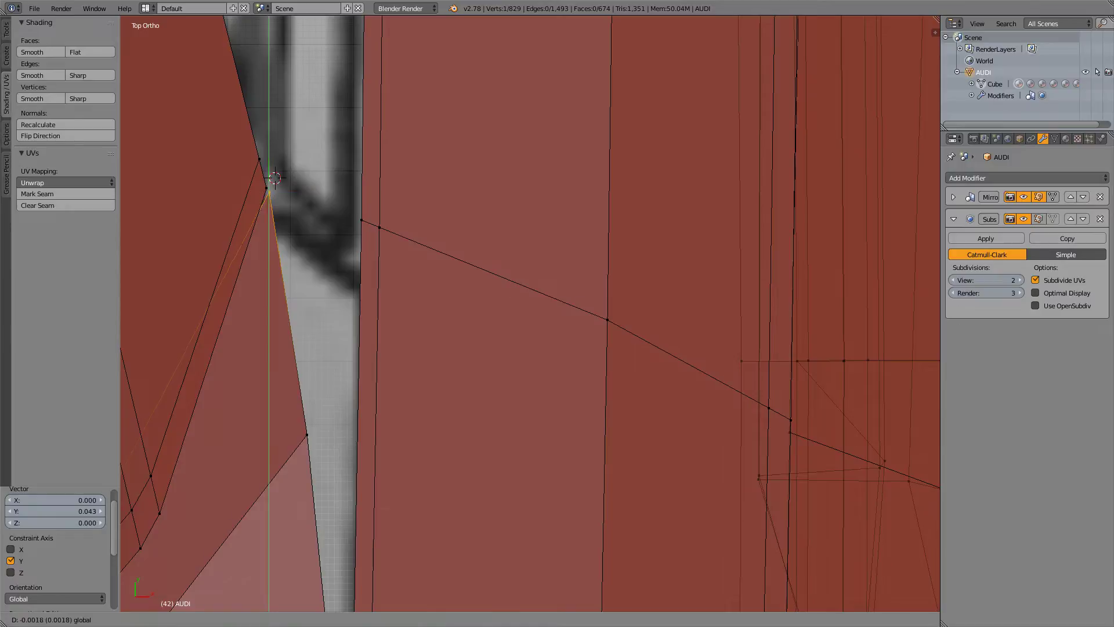
{"action": "key", "text": "Return"}
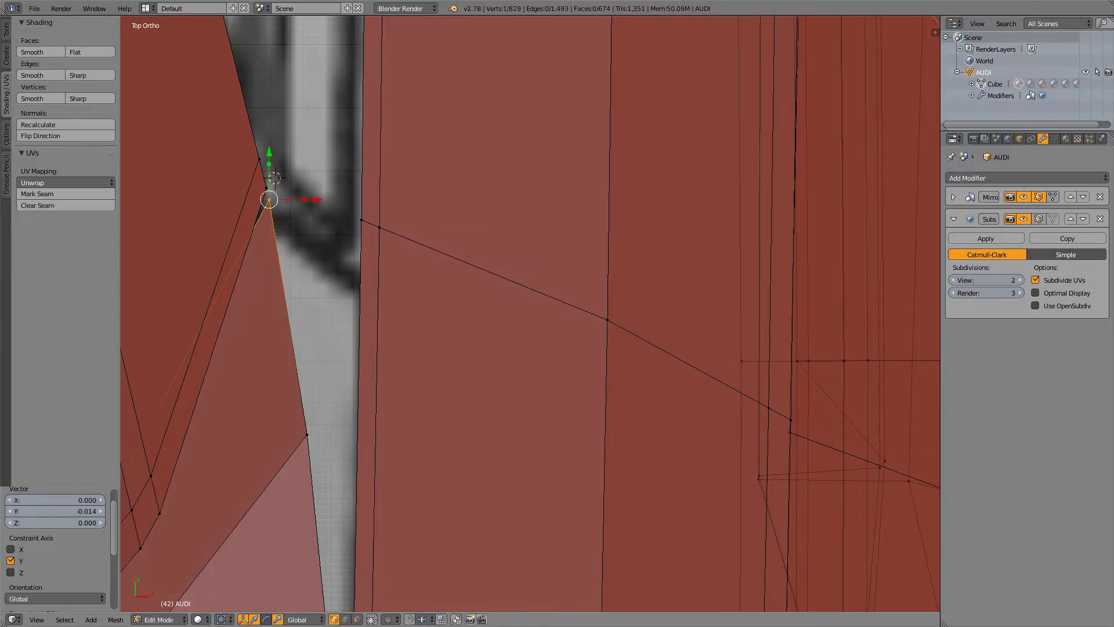
- Move the hood's side-edge vertex next to the tip about 0.331 along Y and 0.016 along Z in side view
{"action": "right_click", "coordinate": [307, 435]}
{"action": "key", "text": "KP_3"}
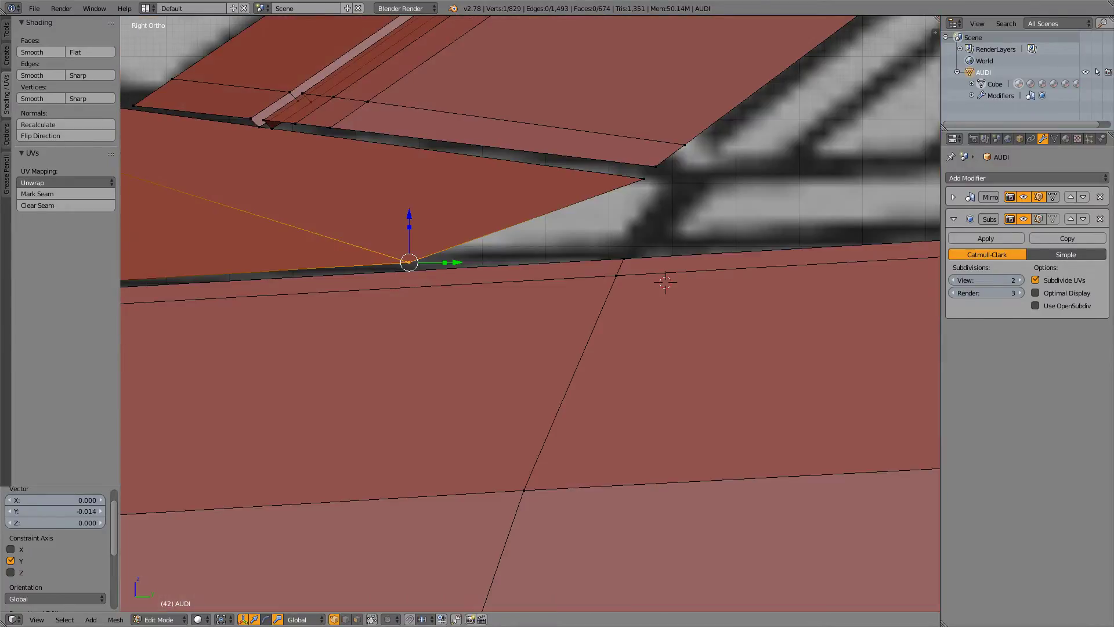
{"action": "key", "text": "g"}
{"action": "key", "text": "y"}
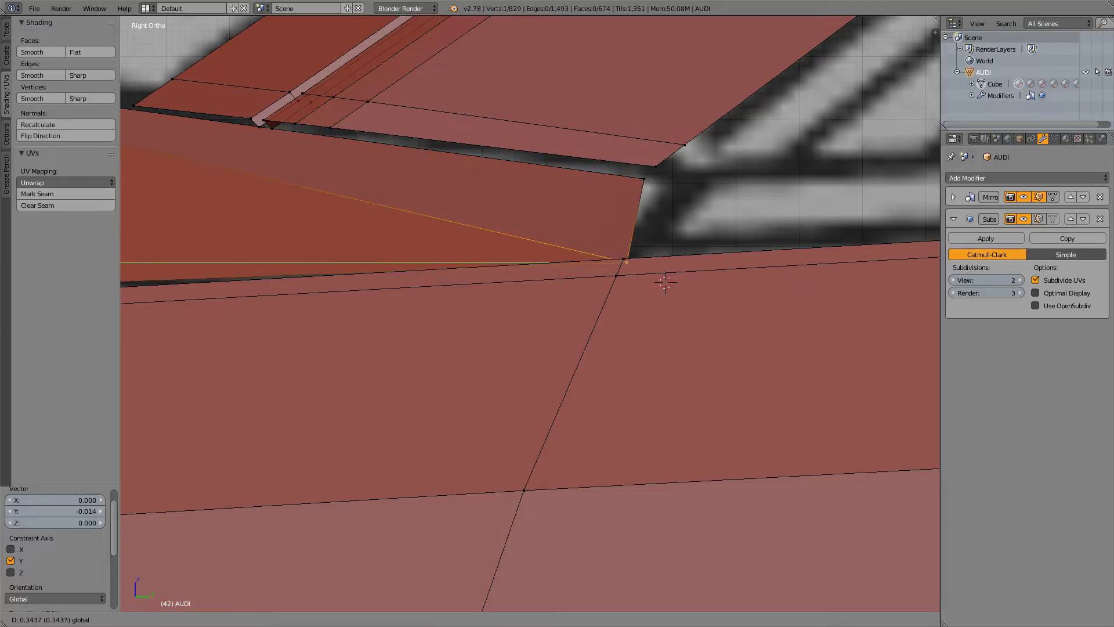
{"action": "key", "text": "Return"}
{"action": "key", "text": "g"}
{"action": "key", "text": "z"}
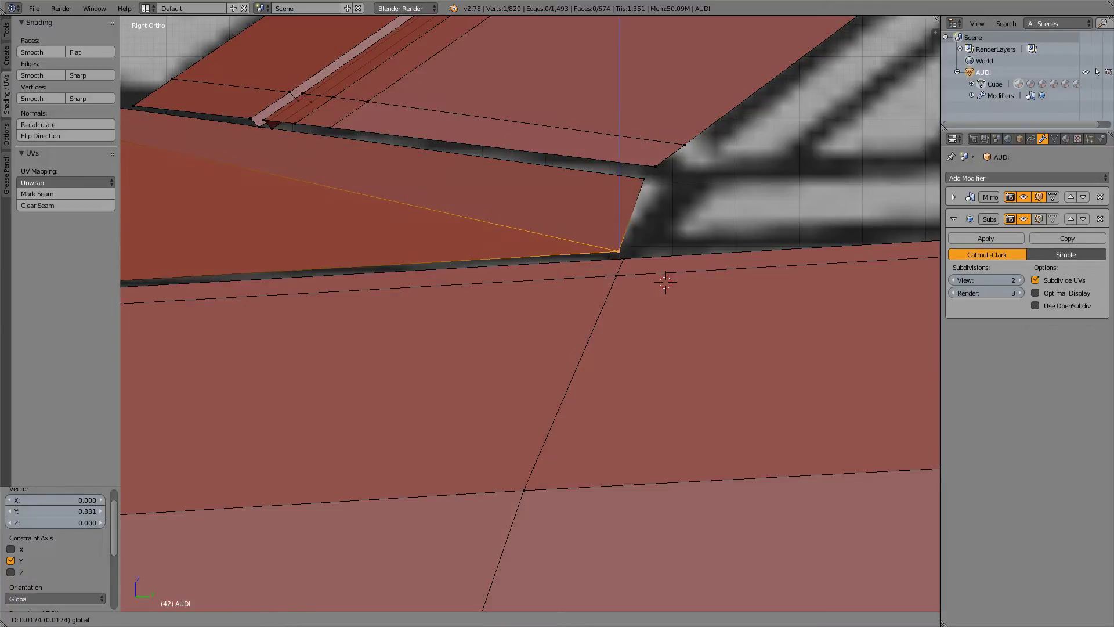
{"action": "key", "text": "Return"}
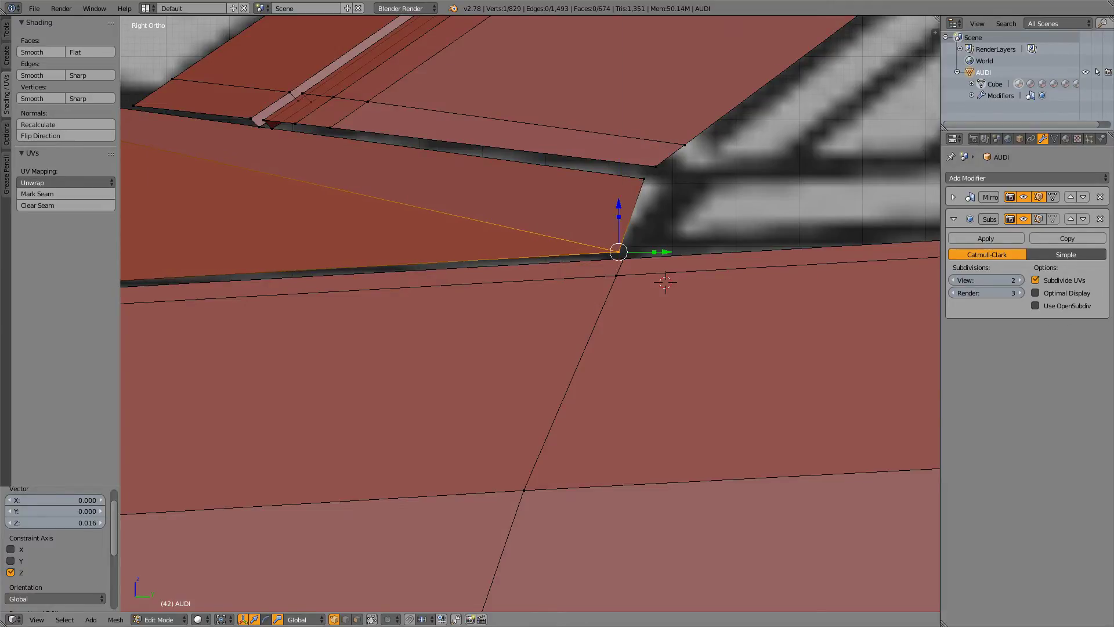
- In wireframe top view, move the hood's outer corner vertex about 0.068 along X and -0.061 along Y toward the fender gap
{"action": "key", "text": "KP_7"}
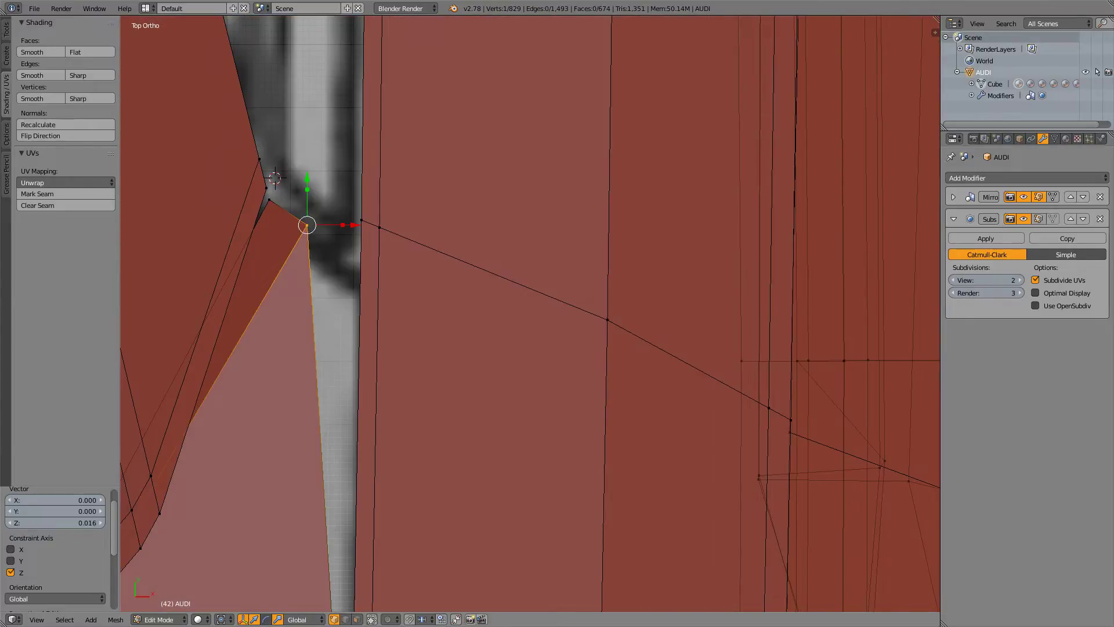
{"action": "key", "text": "z"}
{"action": "key", "text": "g"}
{"action": "key", "text": "x"}
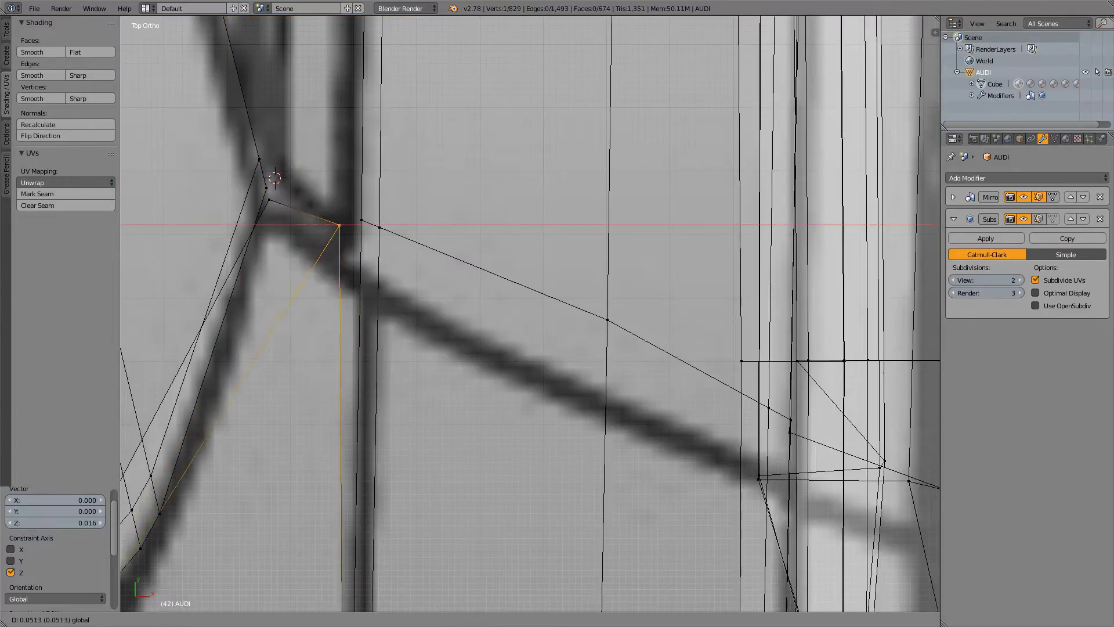
{"action": "key", "text": "Return"}
{"action": "key", "text": "g"}
{"action": "key", "text": "y"}
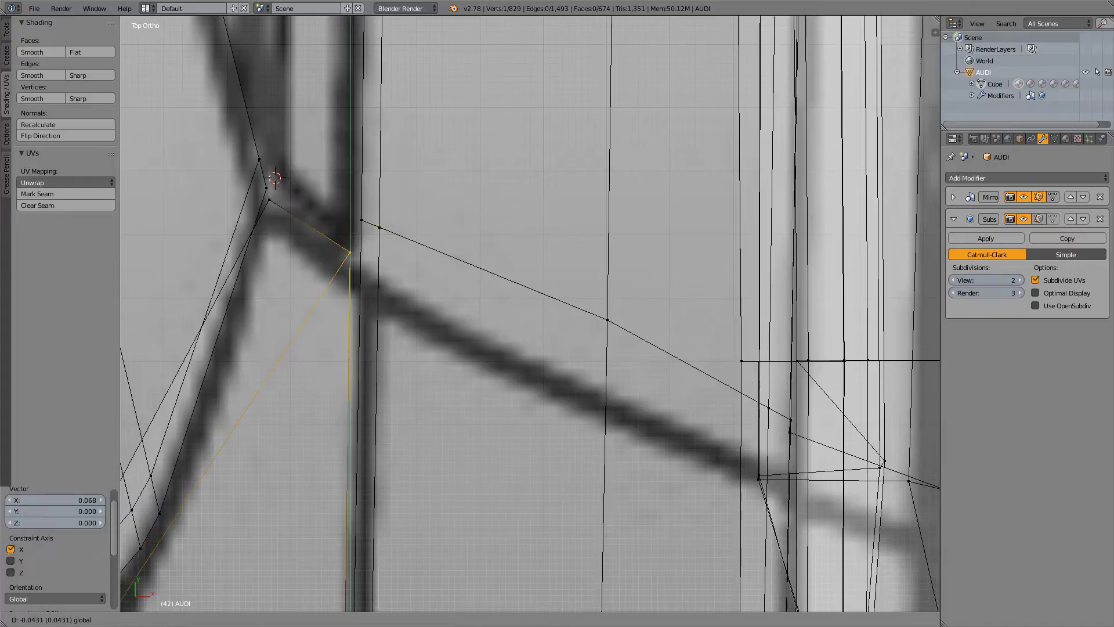
{"action": "key", "text": "Return"}
- Examine the hood's rear corner against the blueprint lines at the pillar base in side view
{"action": "key", "text": "z"}
{"action": "key", "text": "KP_3"}
{"action": "key", "text": "KP_3"}
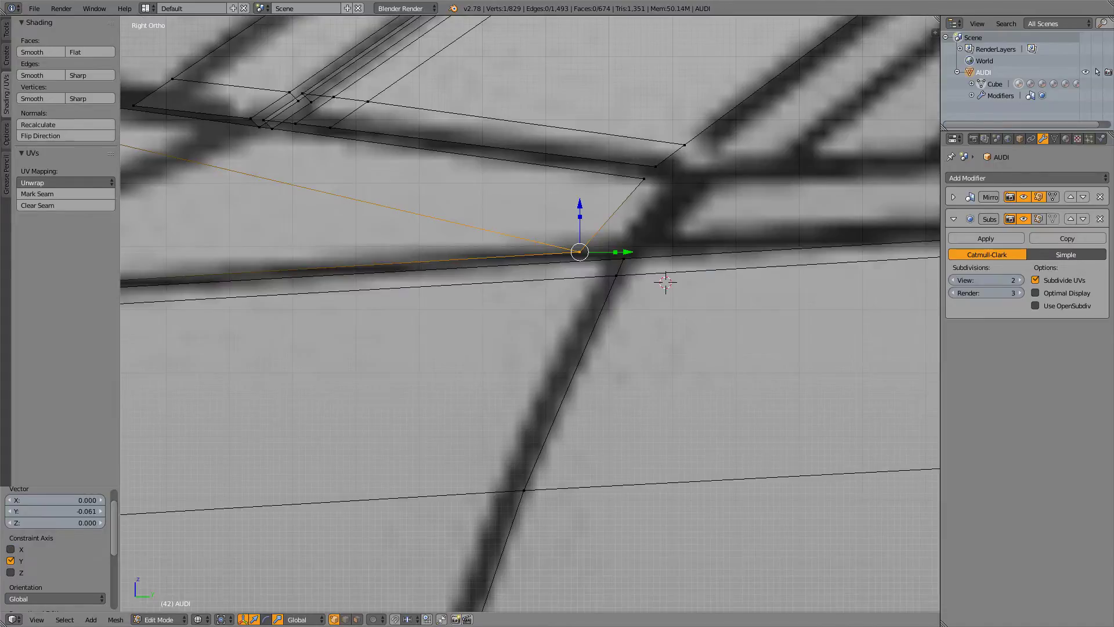
{"action": "middle_click_drag", "start_coordinate": [630, 248], "coordinate": [432, 380], "text": "shift"}
{"action": "scroll", "coordinate": [530, 313], "scroll_direction": "up", "scroll_amount": 4}
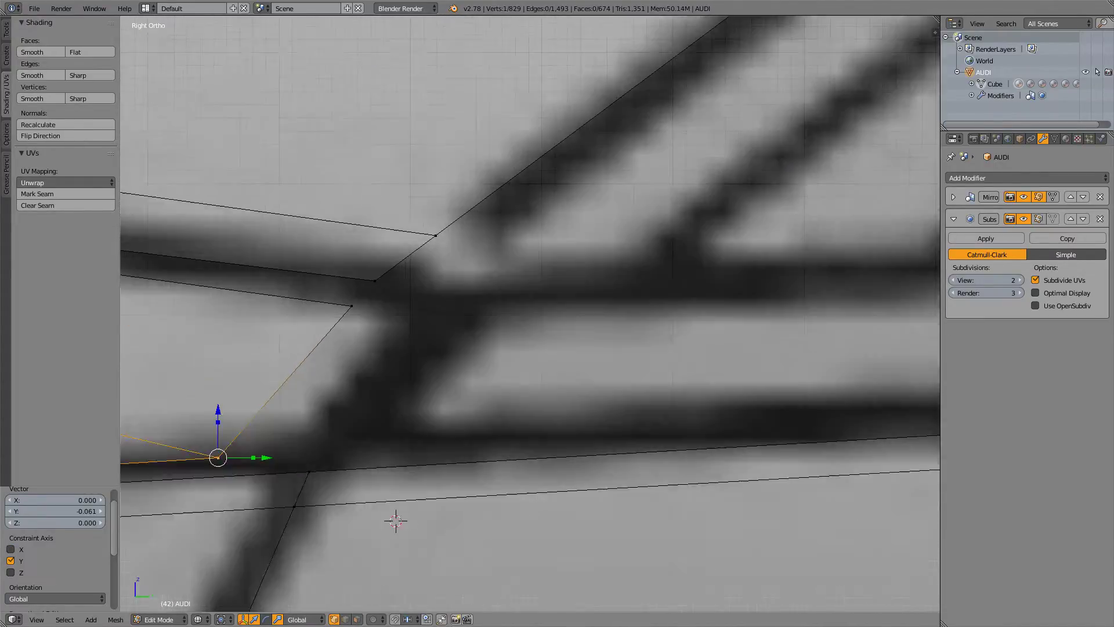
{"action": "scroll", "coordinate": [530, 313], "scroll_direction": "down", "scroll_amount": 11}
{"action": "scroll", "coordinate": [530, 314], "scroll_direction": "up", "scroll_amount": 10}
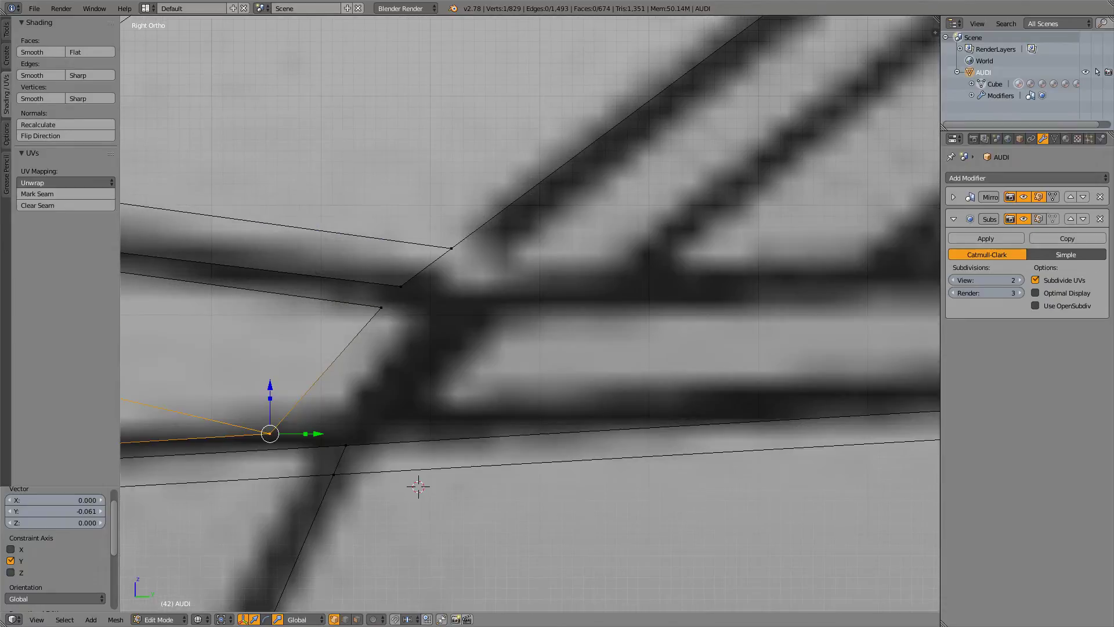
{"action": "scroll", "coordinate": [530, 313], "scroll_direction": "down", "scroll_amount": 6}
{"action": "scroll", "coordinate": [530, 313], "scroll_direction": "down", "scroll_amount": 4}
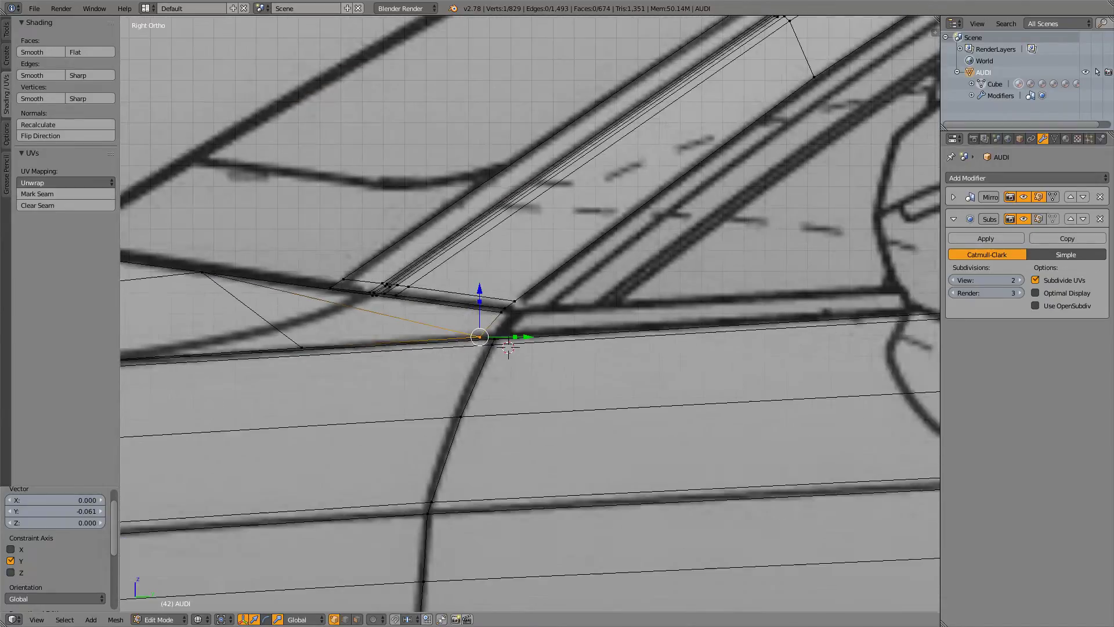
{"action": "scroll", "coordinate": [530, 313], "scroll_direction": "up", "scroll_amount": 5}
{"action": "scroll", "coordinate": [530, 314], "scroll_direction": "up", "scroll_amount": 4}
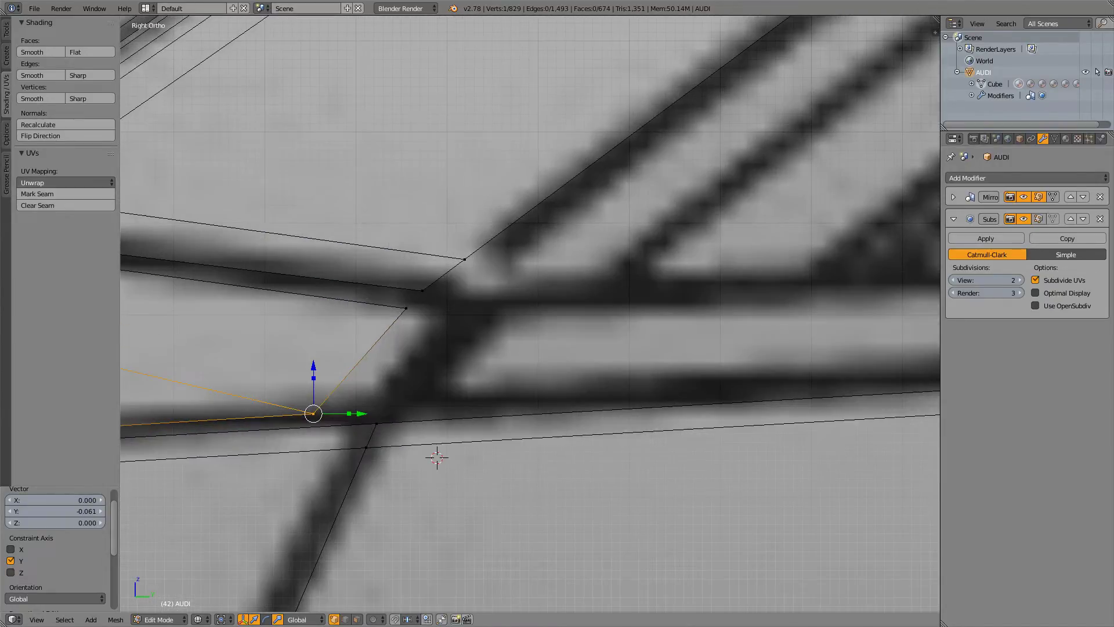
- Move the hood's two rear corner vertices together about 0.052 along Y and -0.002 along Z in side view
{"action": "right_click", "coordinate": [406, 308]}
{"action": "right_click", "coordinate": [314, 413], "text": "shift"}
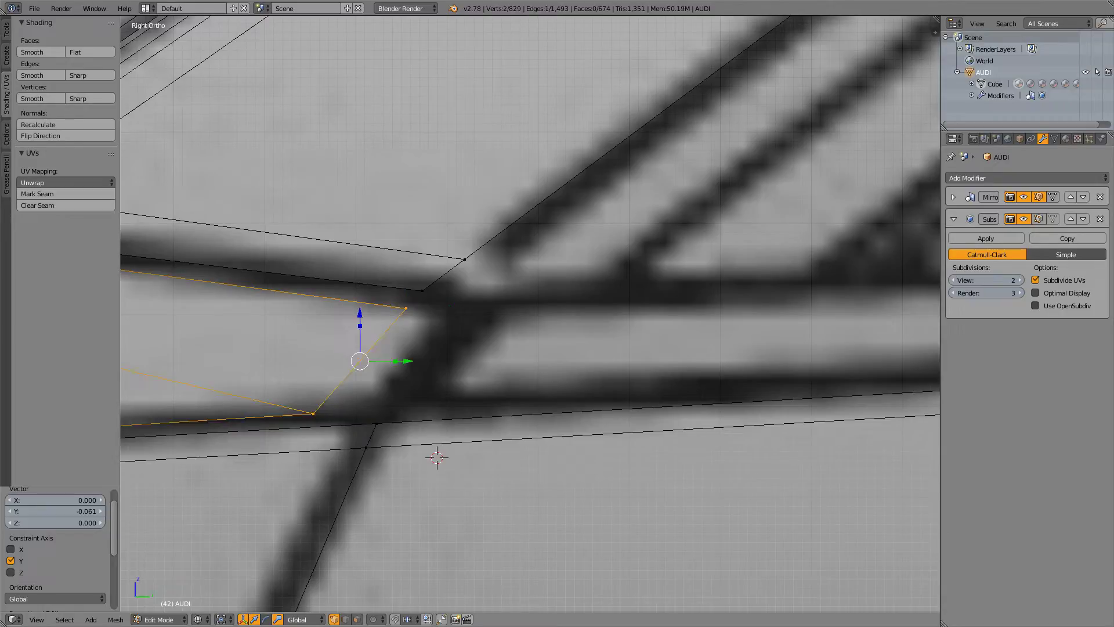
{"action": "left_click", "coordinate": [362, 363]}
{"action": "key", "text": "g"}
- Move only the upper rear corner vertex of the hood about -0.014 along Y
{"action": "right_click", "coordinate": [453, 309]}
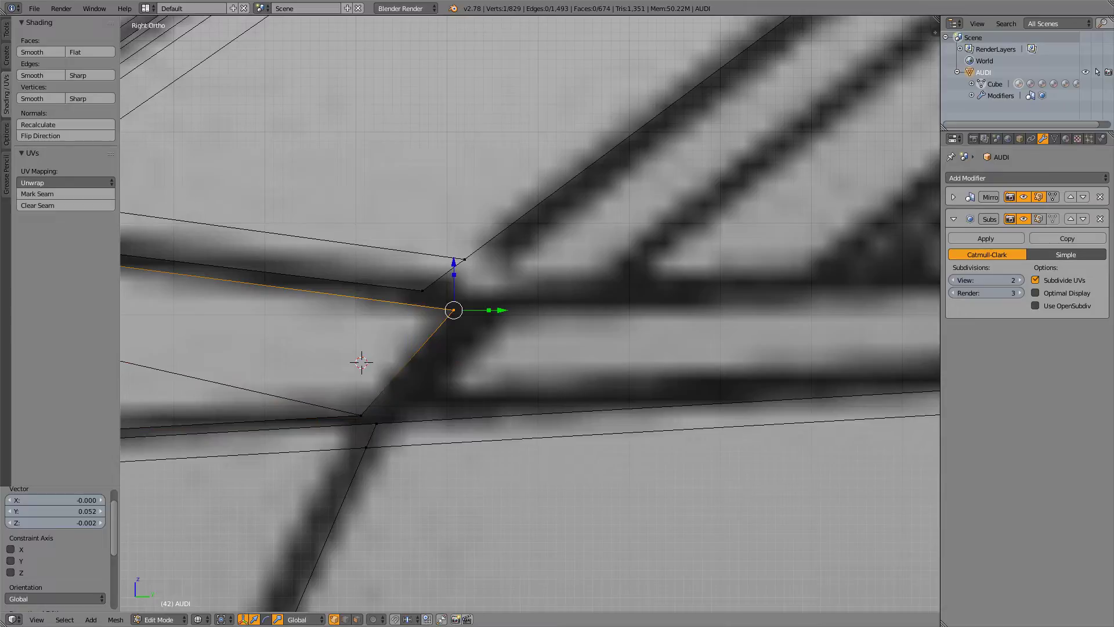
{"action": "key", "text": "g"}
{"action": "key", "text": "y"}
{"action": "key", "text": "Return"}
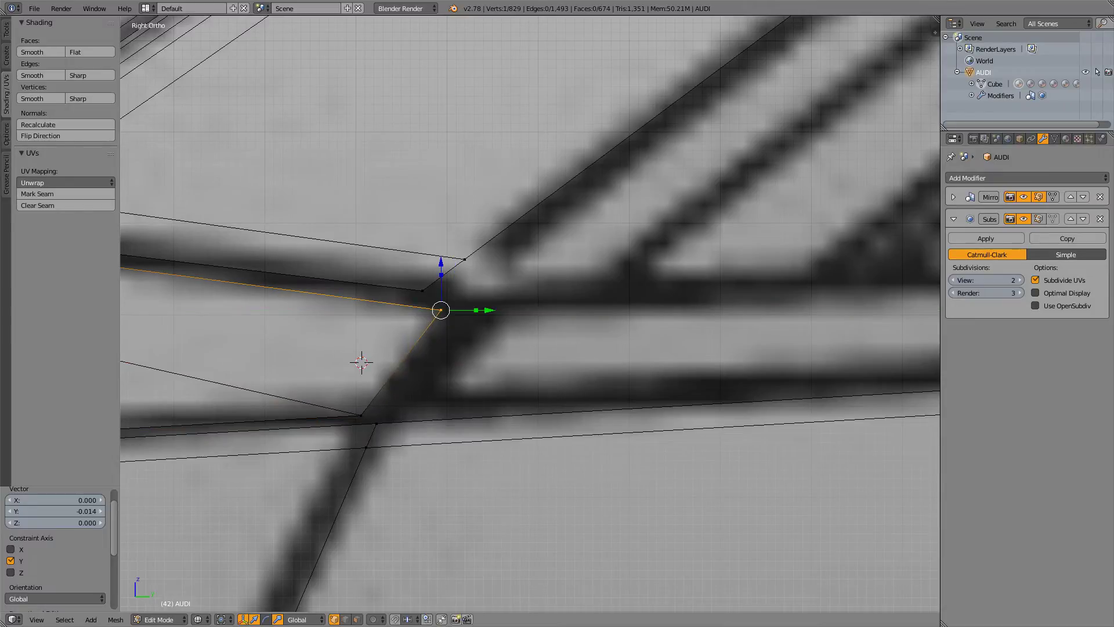
- In top view, move the hood's inner rear corner vertex about -0.025 along Y, then freely about 0.009 in X and -0.004 in Y
{"action": "key", "text": "KP_7"}
{"action": "scroll", "coordinate": [529, 314], "scroll_direction": "down", "scroll_amount": 4}
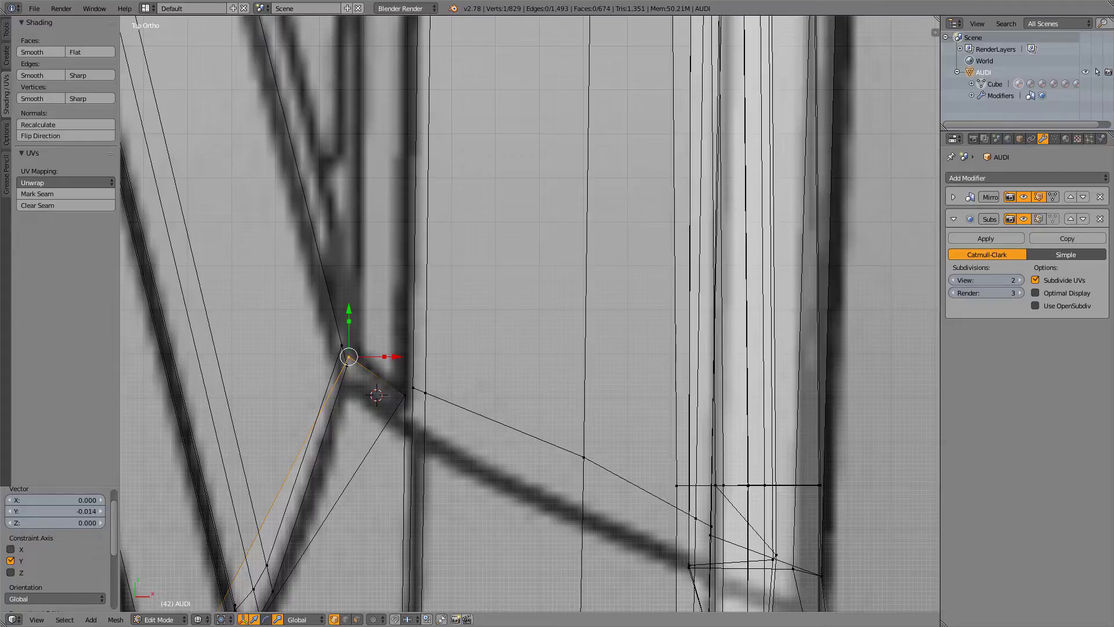
{"action": "key", "text": "g"}
{"action": "key", "text": "y"}
{"action": "key", "text": "Return"}
{"action": "key", "text": "g"}
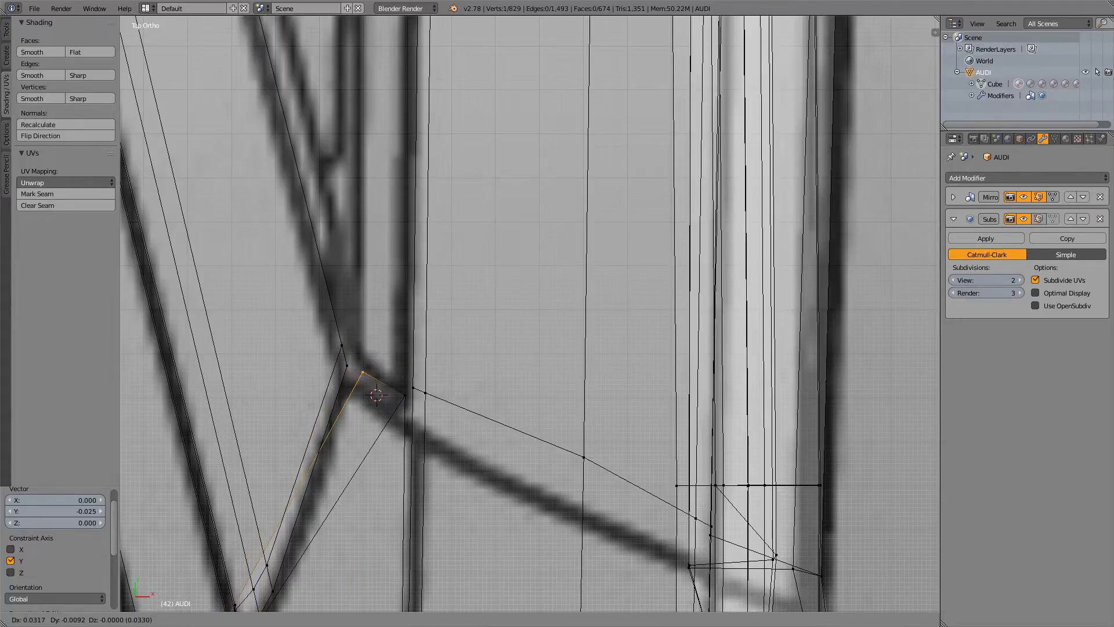
{"action": "key", "text": "Return"}
- Move the hood's lower rear corner vertex about -0.024 along Y in side view and return to solid shading
{"action": "key", "text": "KP_3"}
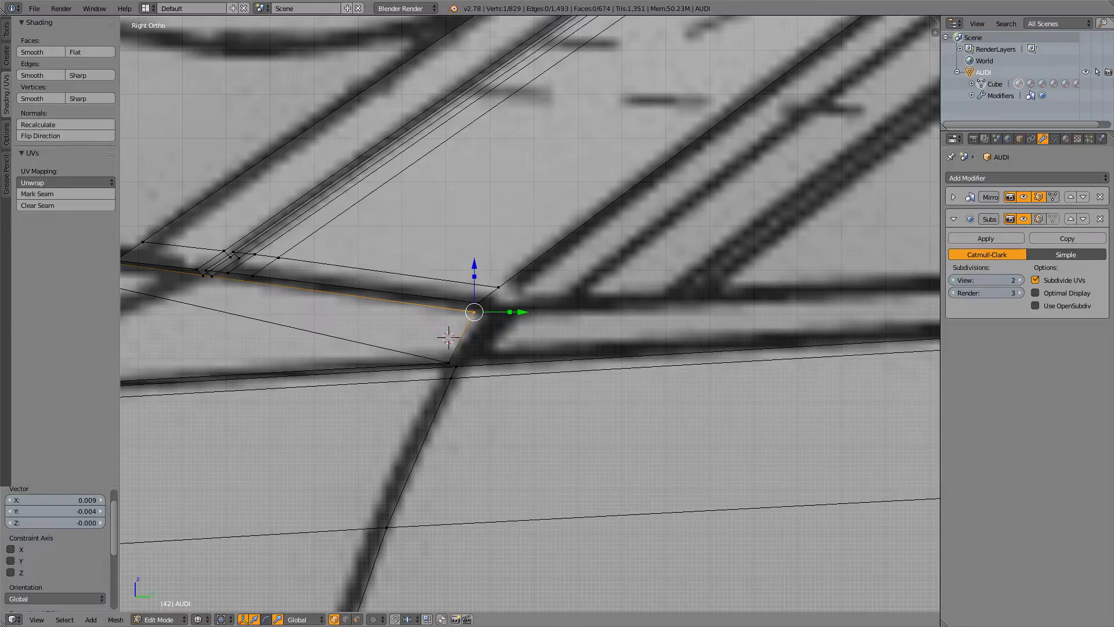
{"action": "right_click", "coordinate": [449, 363]}
{"action": "key", "text": "g"}
{"action": "key", "text": "y"}
{"action": "key", "text": "Return"}
{"action": "key", "text": "z"}
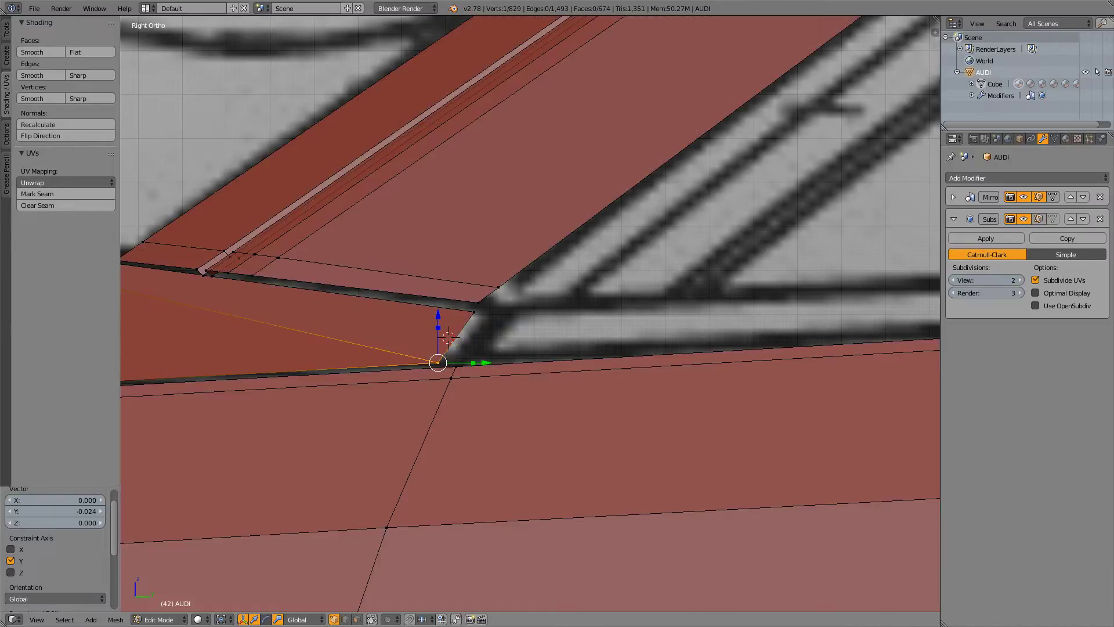
- Compare the hood's rear corner and side gap with the blueprint in top view, using wireframe and solid shading
{"action": "scroll", "coordinate": [439, 362], "scroll_direction": "down", "scroll_amount": 4}
{"action": "middle_click_drag", "start_coordinate": [439, 363], "coordinate": [486, 367], "text": "shift"}
{"action": "key", "text": "KP_7"}
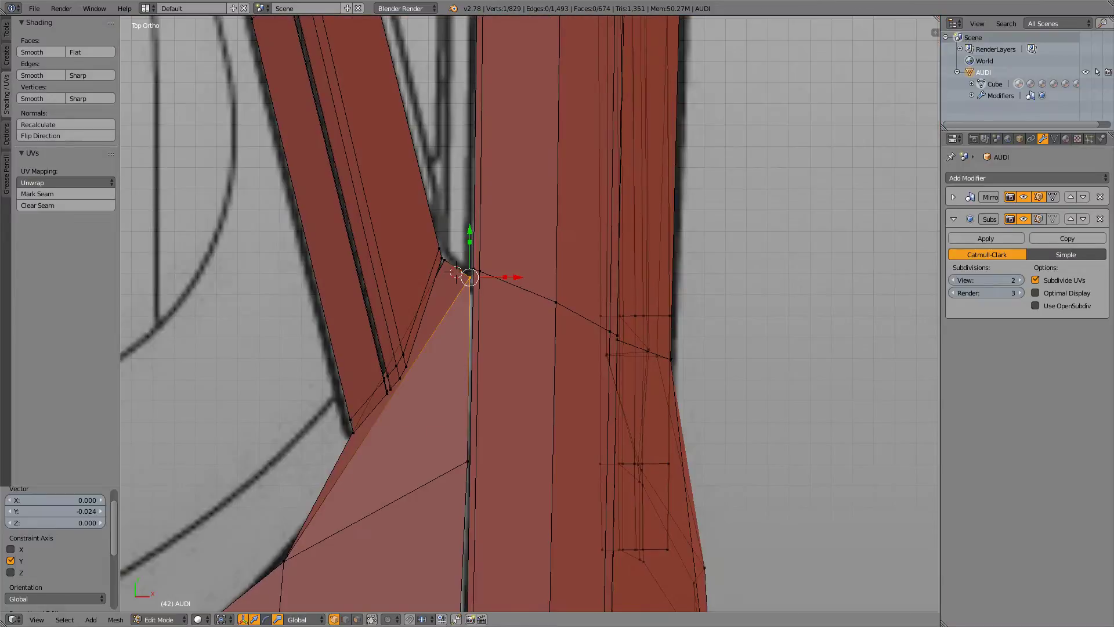
{"action": "key", "text": "z"}
{"action": "key", "text": "z"}
{"action": "key", "text": "z"}
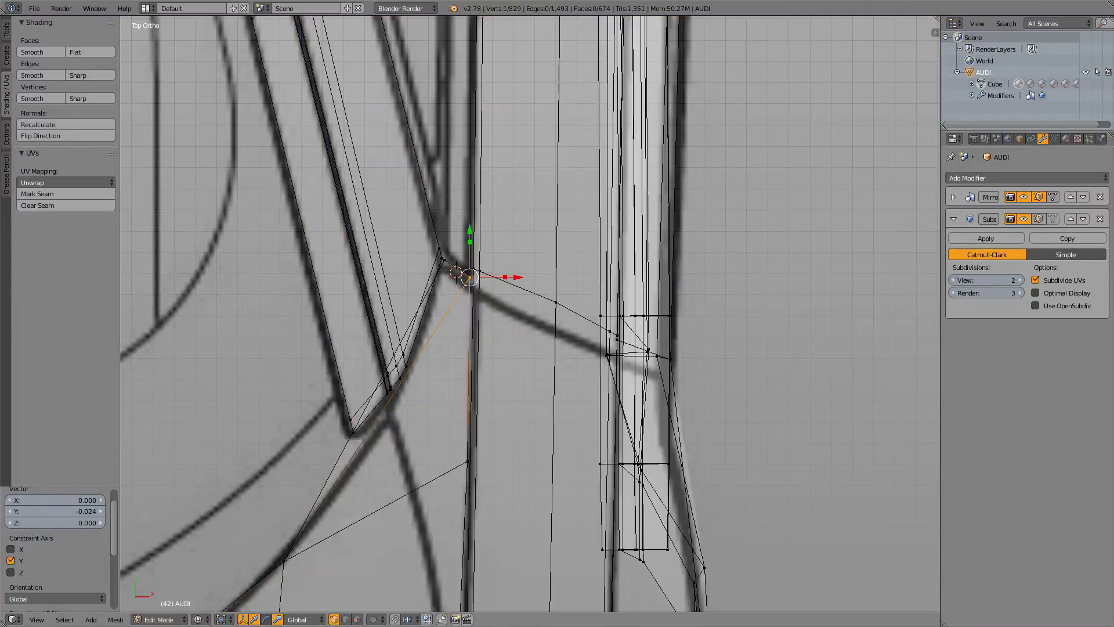
{"action": "middle_click_drag", "start_coordinate": [493, 418], "coordinate": [500, 198], "text": "shift"}
{"action": "key", "text": "z"}
{"action": "key", "text": "z"}
{"action": "key", "text": "z"}
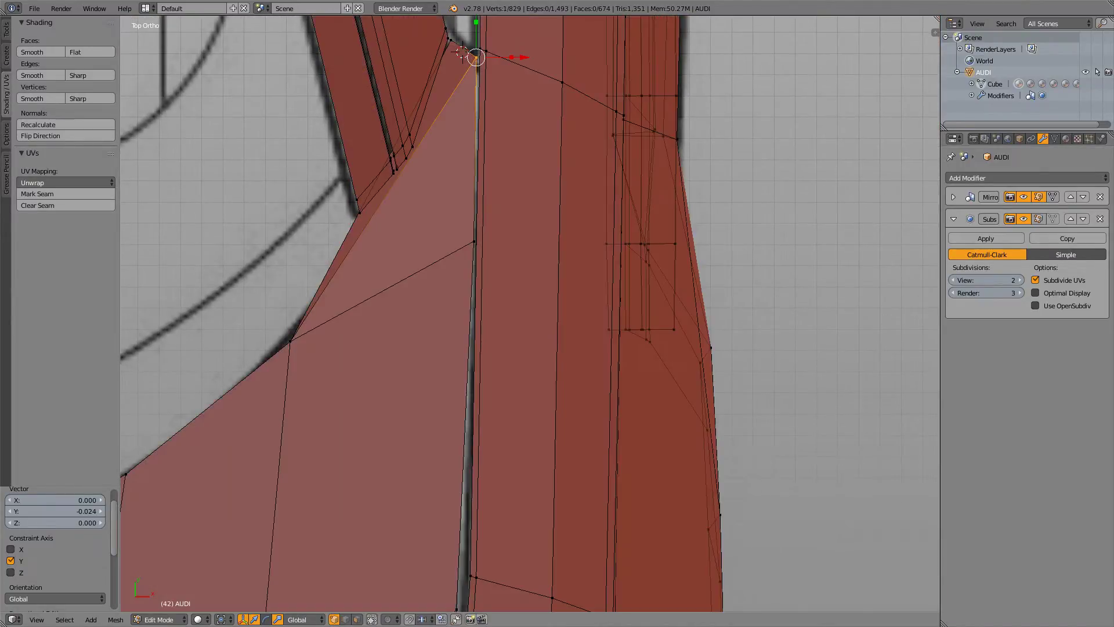
- Nudge the hood's side-edge vertex ahead of the rear corner about 0.002 along X to even the fender gap
{"action": "key", "text": "z"}
{"action": "scroll", "coordinate": [530, 314], "scroll_direction": "up", "scroll_amount": 4}
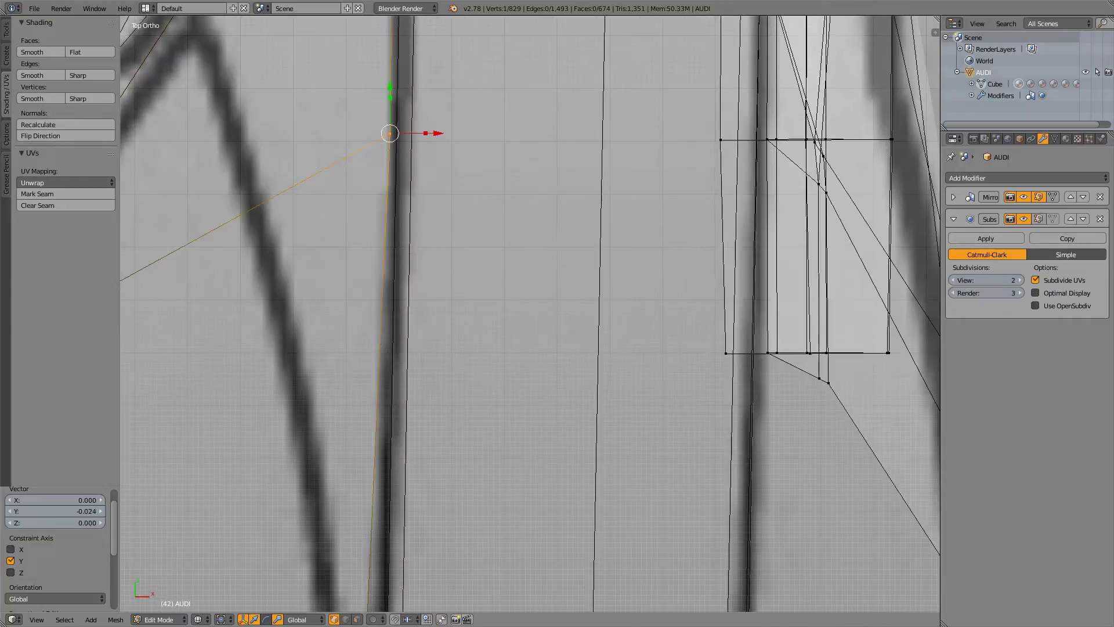
{"action": "key", "text": "z"}
{"action": "left_click_drag", "start_coordinate": [428, 134], "coordinate": [430, 133]}
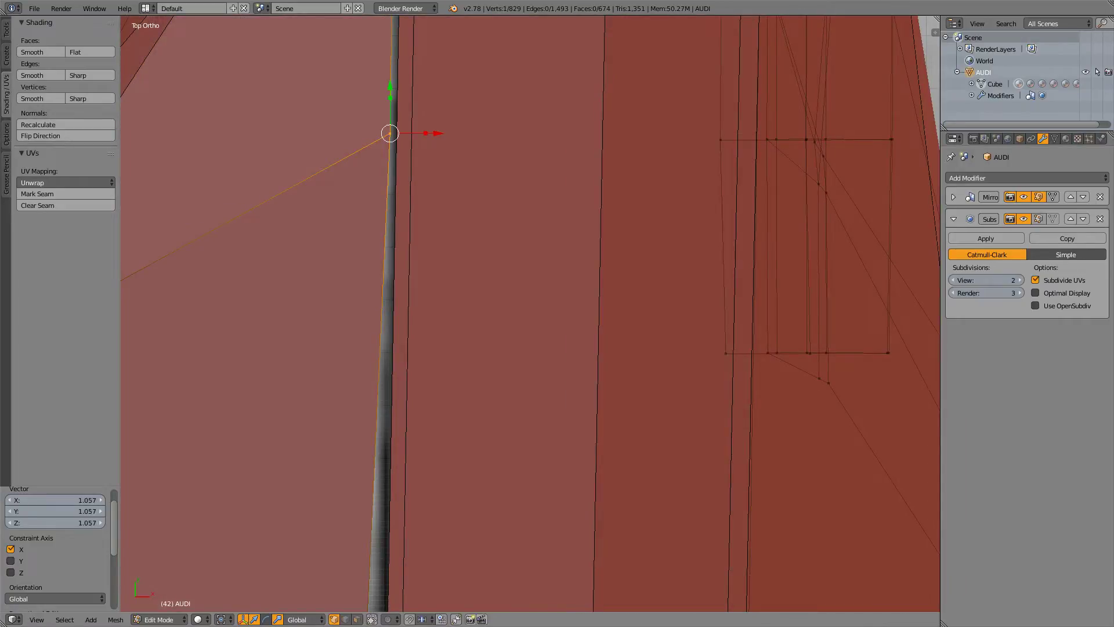
{"action": "key", "text": "g"}
{"action": "key", "text": "x"}
{"action": "key", "text": "Return"}
- Check the hood's side edge and rear corner against the blueprints in side and top views
{"action": "key", "text": "KP_3"}
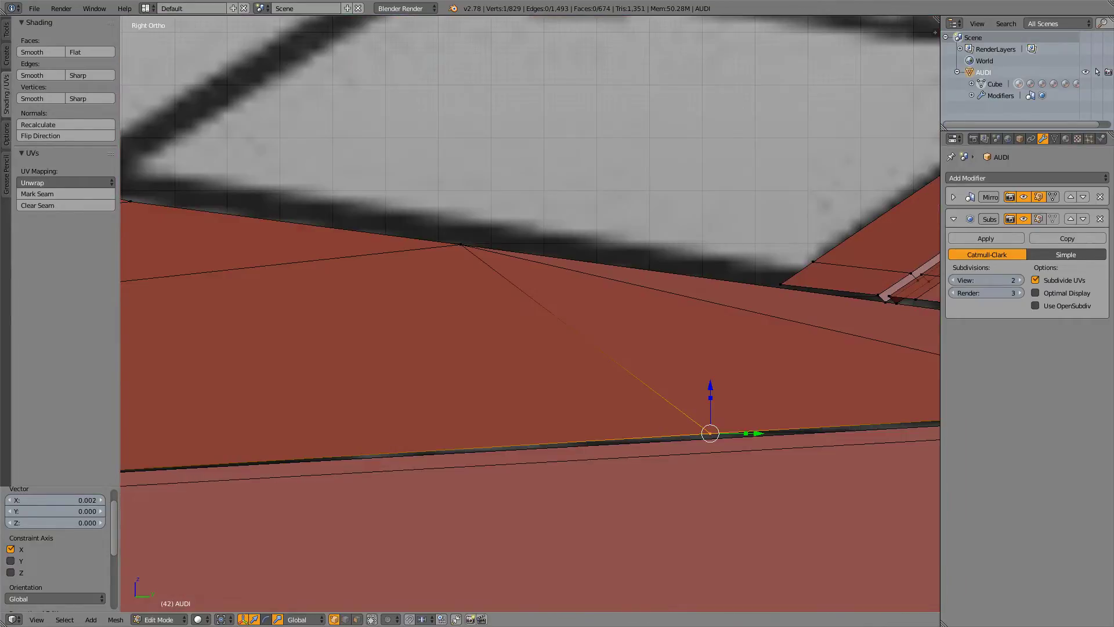
{"action": "key", "text": "z"}
{"action": "scroll", "coordinate": [530, 314], "scroll_direction": "down", "scroll_amount": 7}
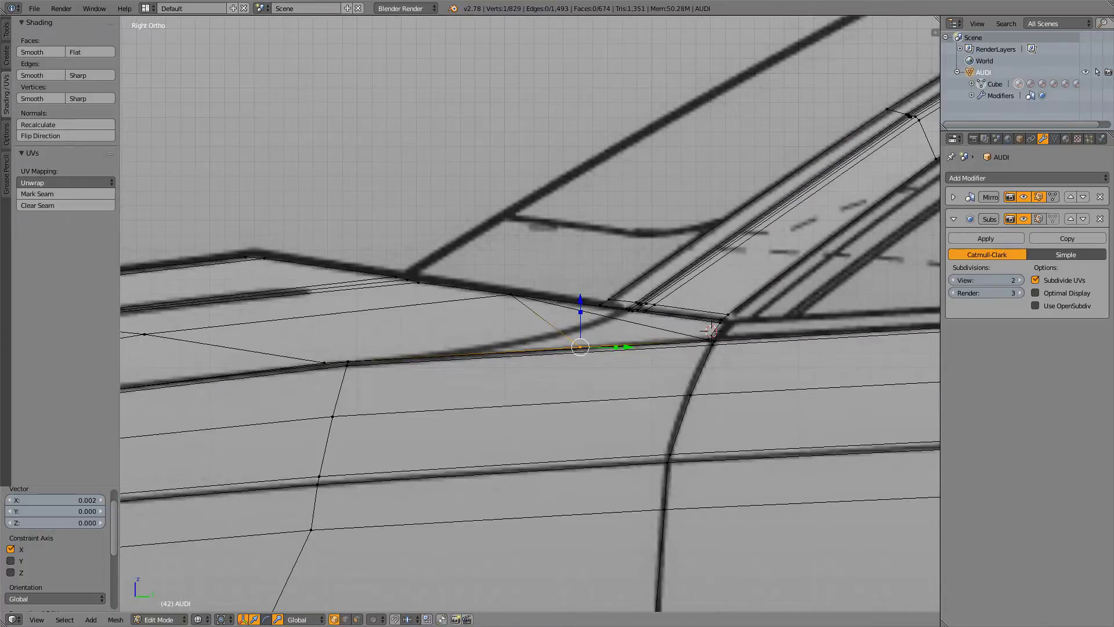
{"action": "key", "text": "KP_7"}
{"action": "scroll", "coordinate": [529, 314], "scroll_direction": "down", "scroll_amount": 3}
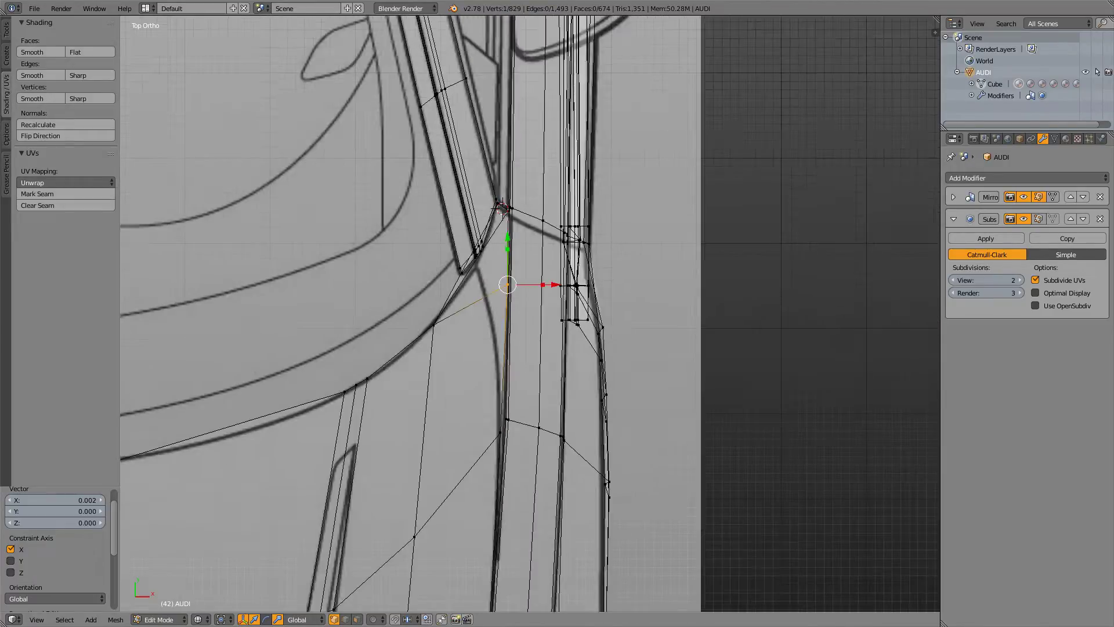
{"action": "key", "text": "z"}
{"action": "scroll", "coordinate": [530, 314], "scroll_direction": "up", "scroll_amount": 4}
{"action": "key", "text": "z"}
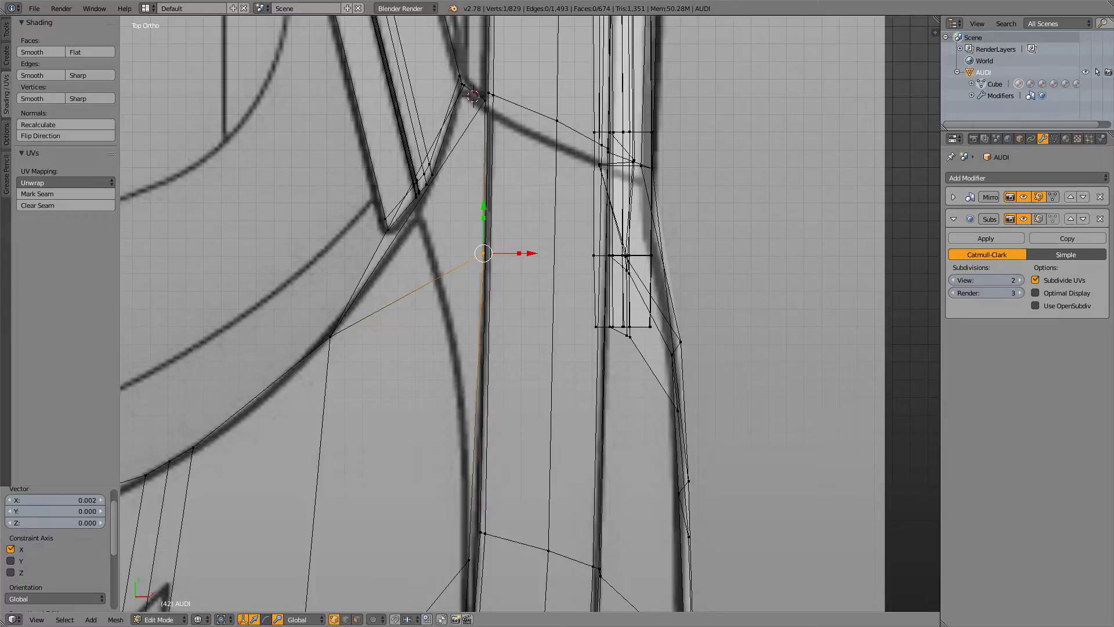
- Move the hood's side-edge vertex beside the fender's cross edge about 0.027 along X to narrow the side gap in top view
{"action": "middle_click_drag", "start_coordinate": [494, 510], "coordinate": [483, 311], "text": "shift"}
{"action": "right_click", "coordinate": [459, 359]}
{"action": "scroll", "coordinate": [458, 360], "scroll_direction": "up", "scroll_amount": 2}
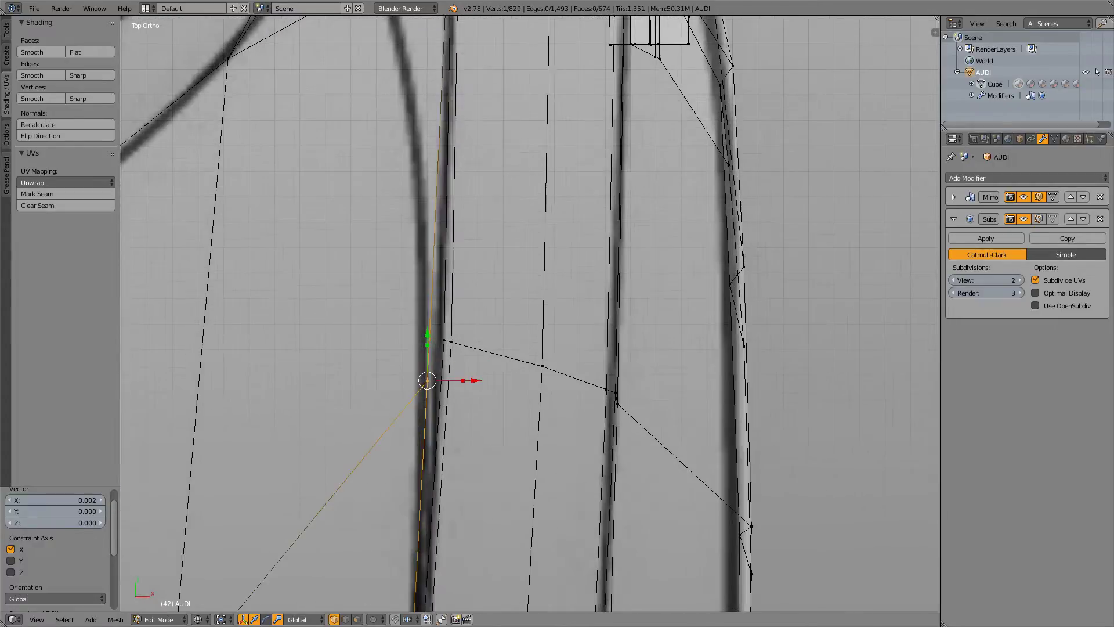
{"action": "scroll", "coordinate": [530, 314], "scroll_direction": "down", "scroll_amount": 5}
{"action": "scroll", "coordinate": [530, 314], "scroll_direction": "up", "scroll_amount": 5}
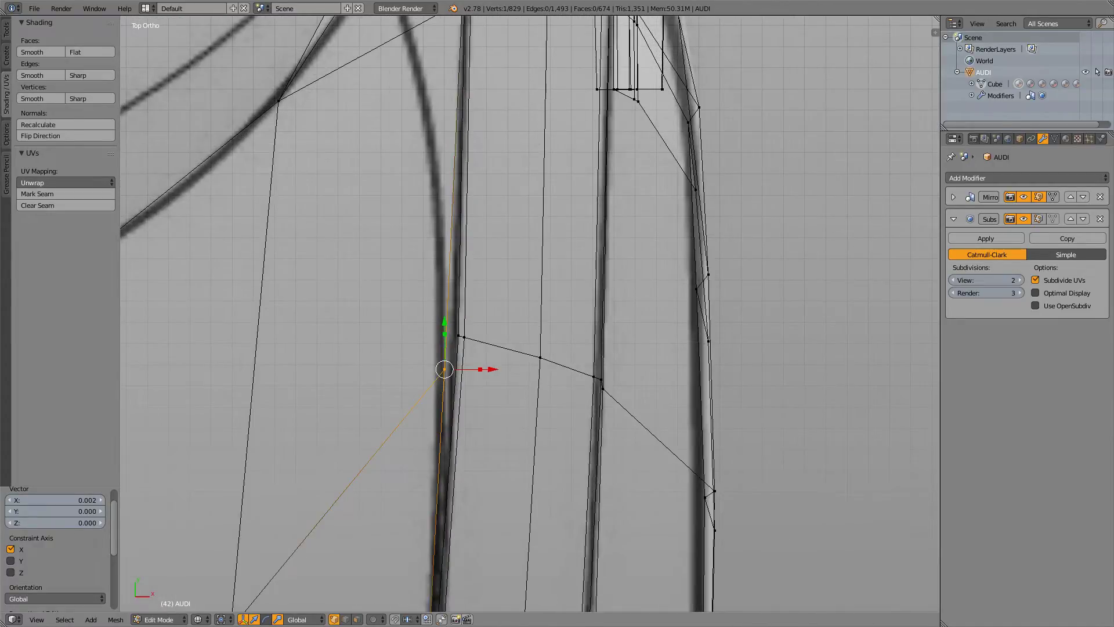
{"action": "key", "text": "x"}
{"action": "key", "text": "Escape"}
{"action": "key", "text": "z"}
{"action": "key", "text": "z"}
{"action": "key", "text": "z"}
{"action": "key", "text": "z"}
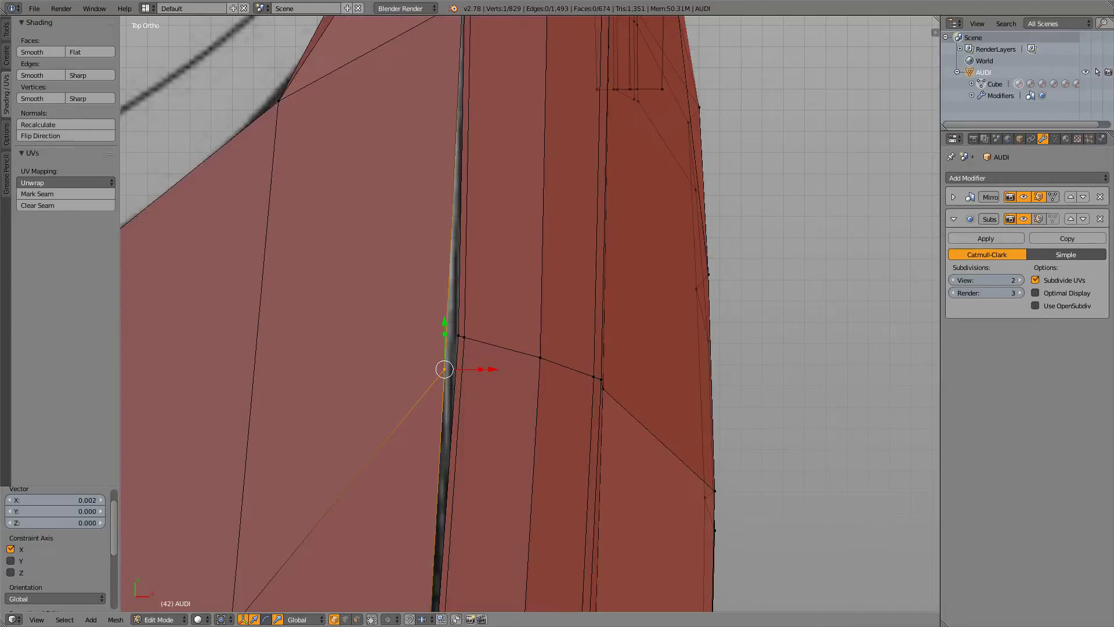
{"action": "key", "text": "g"}
{"action": "key", "text": "x"}
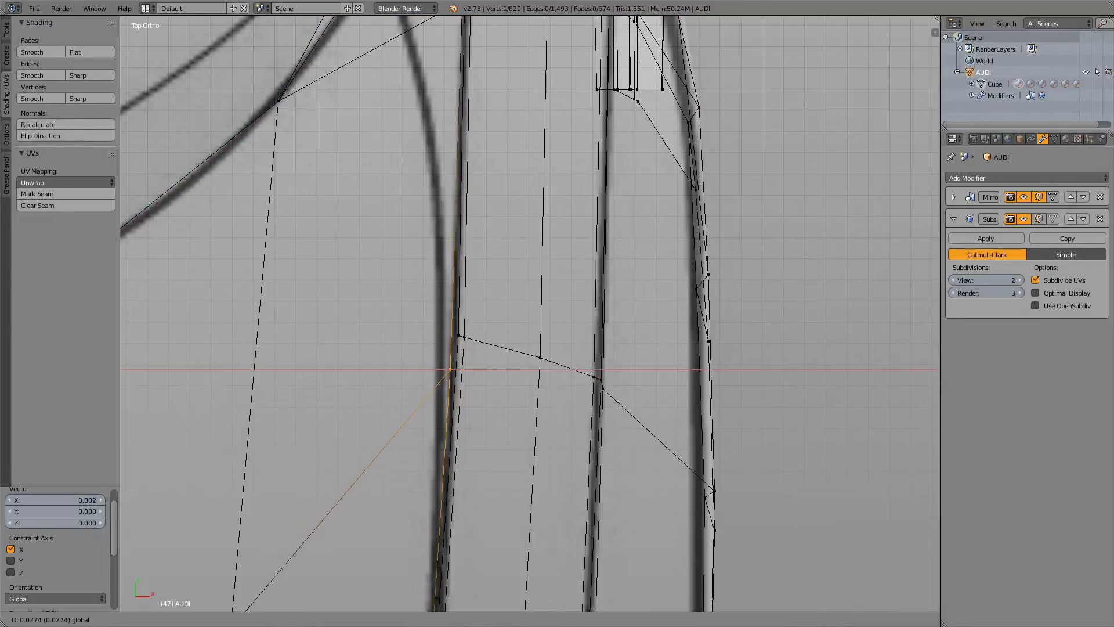
{"action": "key", "text": "Return"}
{"action": "key", "text": "z"}
{"action": "key", "text": "z"}
{"action": "scroll", "coordinate": [530, 314], "scroll_direction": "down", "scroll_amount": 5}
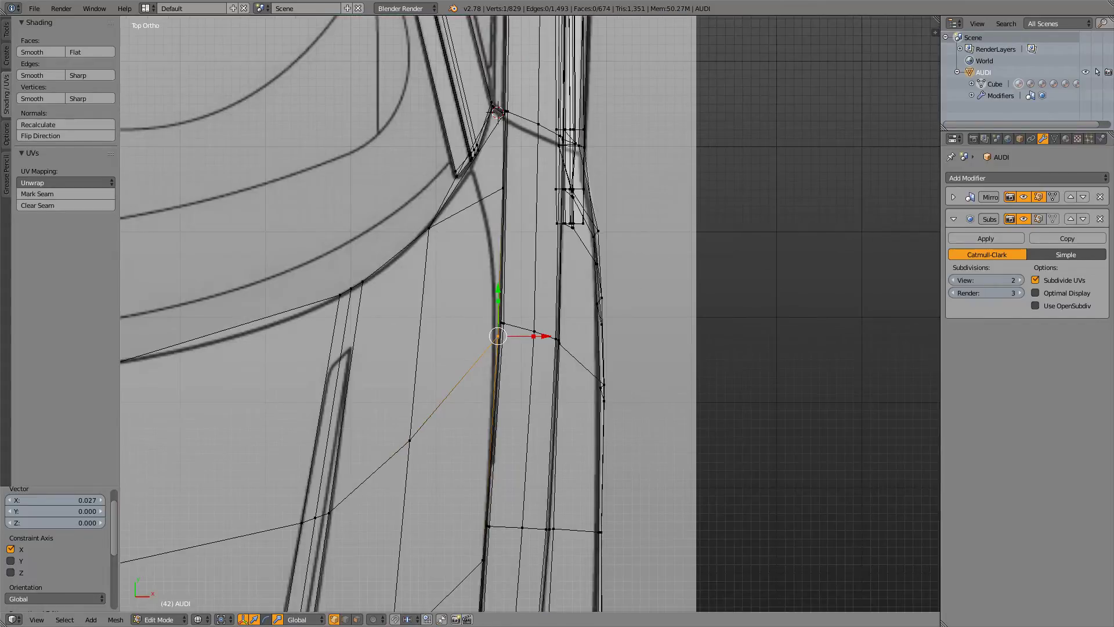
- Knife-cut the hood from its rear edge along the blueprint's curved line down to the side-edge vertex, with two intermediate points
{"action": "scroll", "coordinate": [530, 314], "scroll_direction": "up", "scroll_amount": 1}
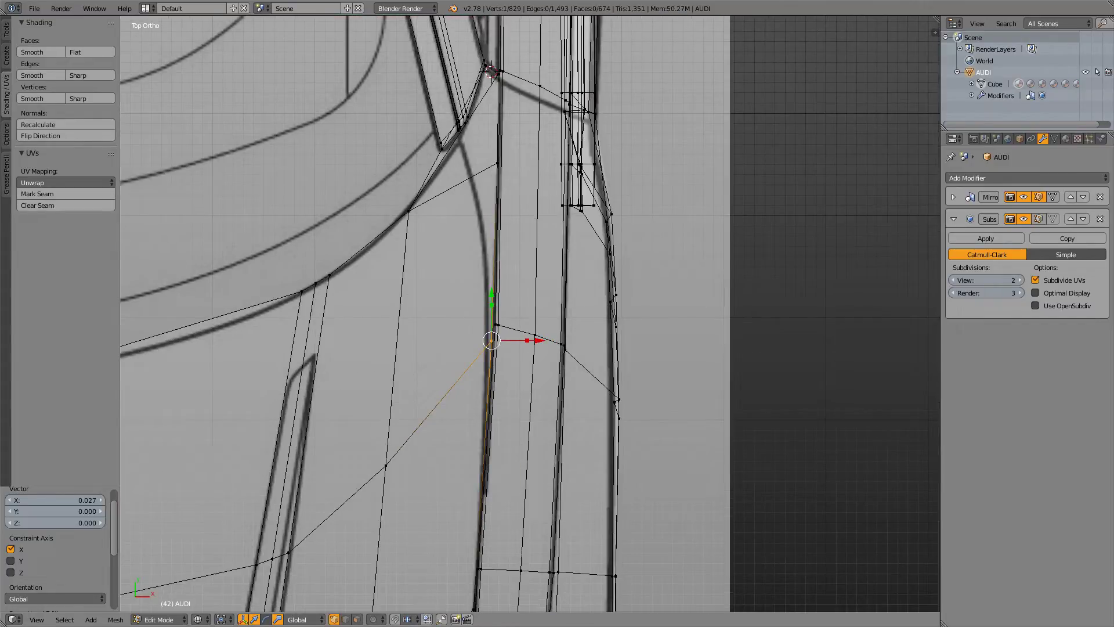
{"action": "key", "text": "k"}
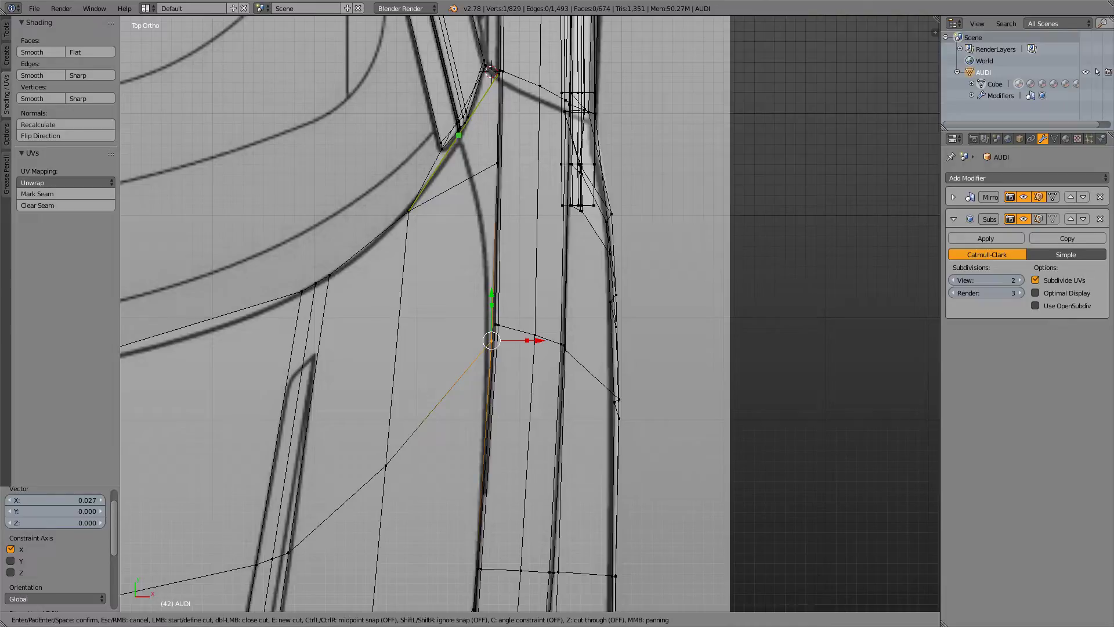
{"action": "left_click", "coordinate": [458, 135]}
{"action": "left_click", "coordinate": [469, 178]}
{"action": "left_click", "coordinate": [485, 259]}
{"action": "left_click", "coordinate": [484, 351]}
{"action": "key", "text": "Return"}
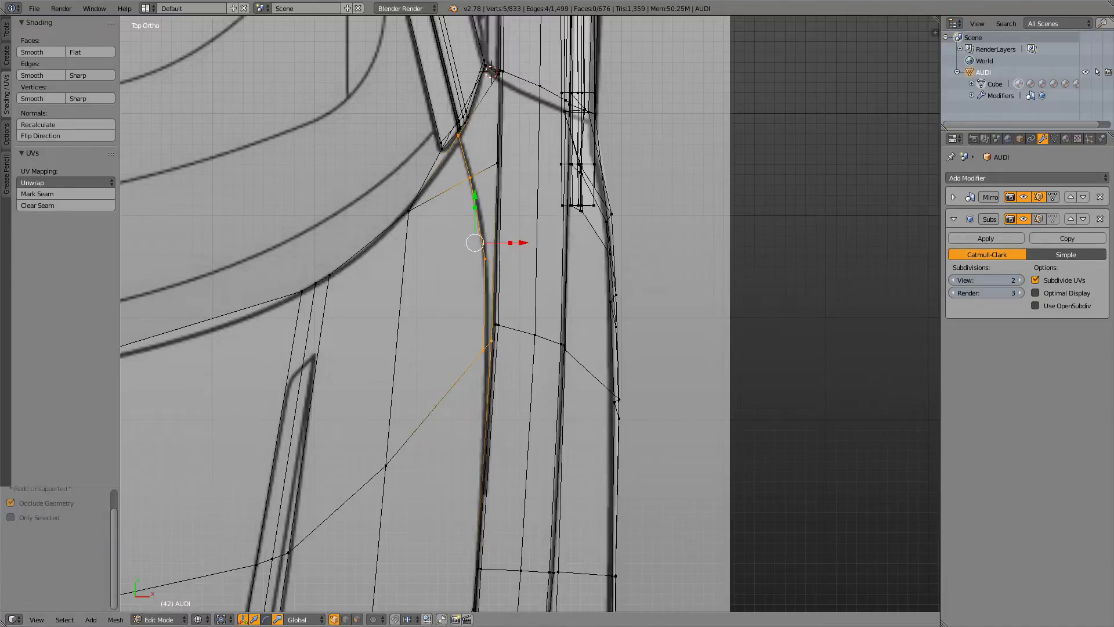
- Try moving the cut's rear vertex about 0.011 along X and -0.038 along Y, and undo the move
{"action": "middle_click_drag", "start_coordinate": [464, 264], "coordinate": [468, 406], "text": "shift"}
{"action": "scroll", "coordinate": [468, 405], "scroll_direction": "up", "scroll_amount": 4}
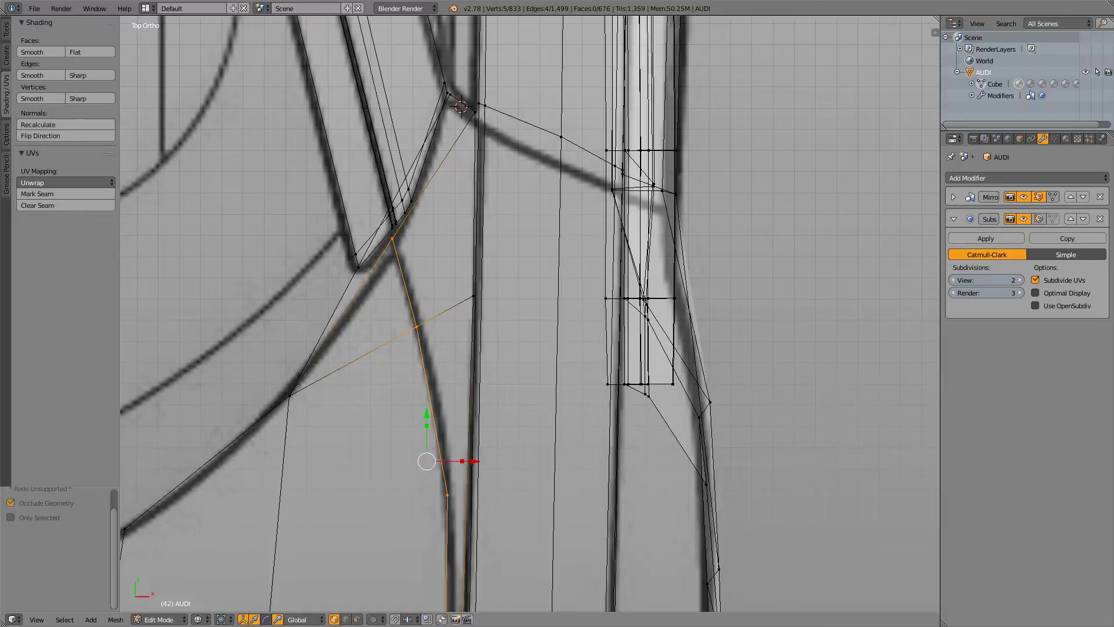
{"action": "scroll", "coordinate": [468, 406], "scroll_direction": "up", "scroll_amount": 2}
{"action": "right_click", "coordinate": [332, 205]}
{"action": "key", "text": "g"}
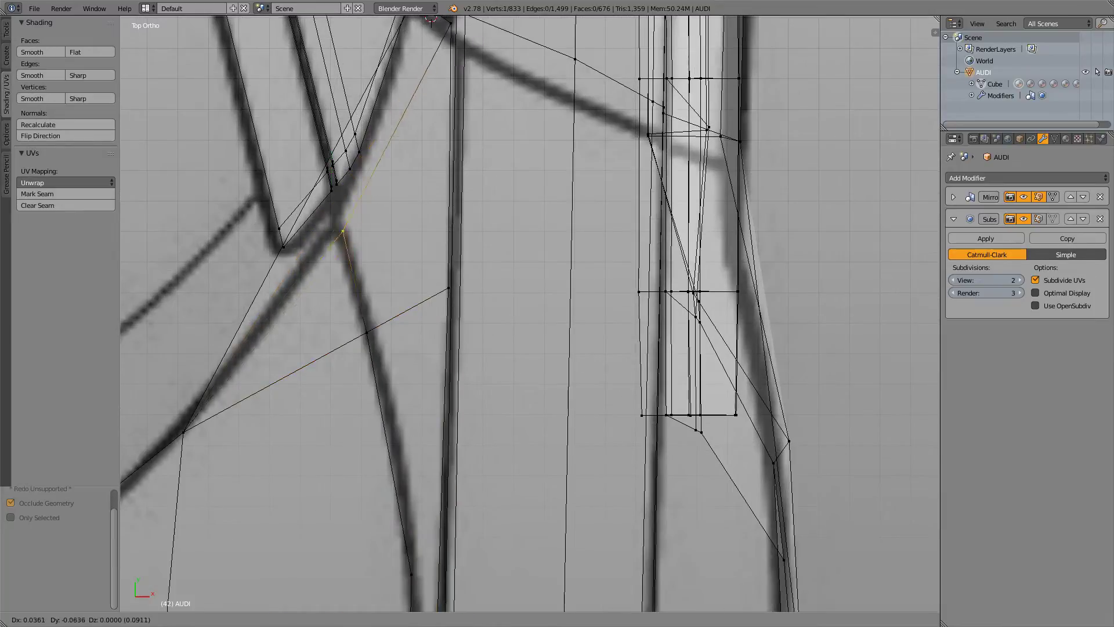
{"action": "key", "text": "Return"}
{"action": "key", "text": "z"}
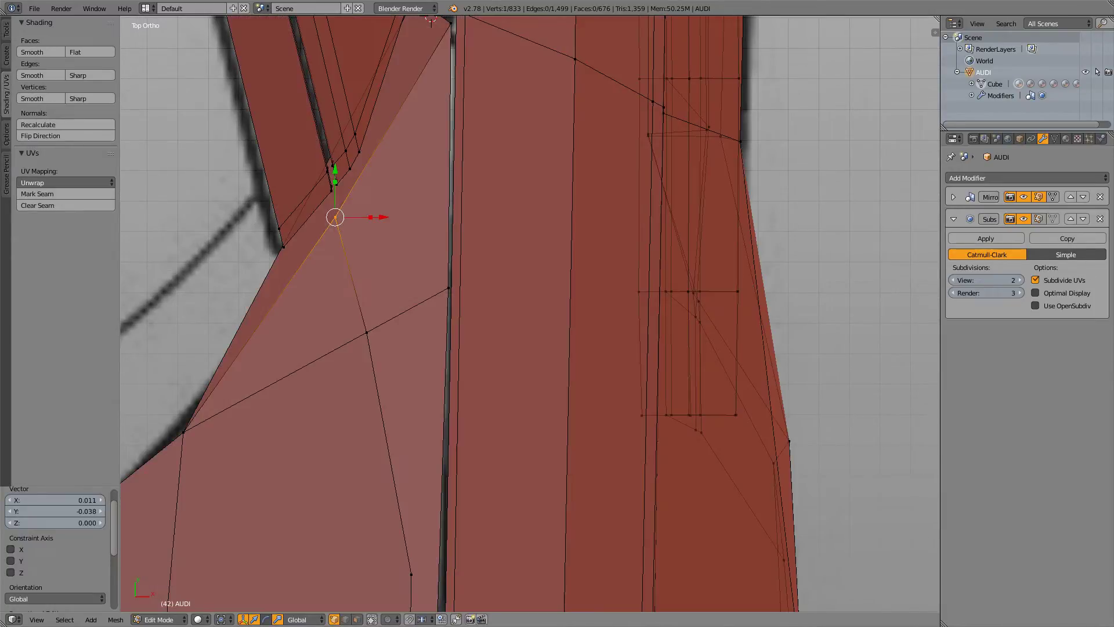
{"action": "key", "text": "ctrl+z"}
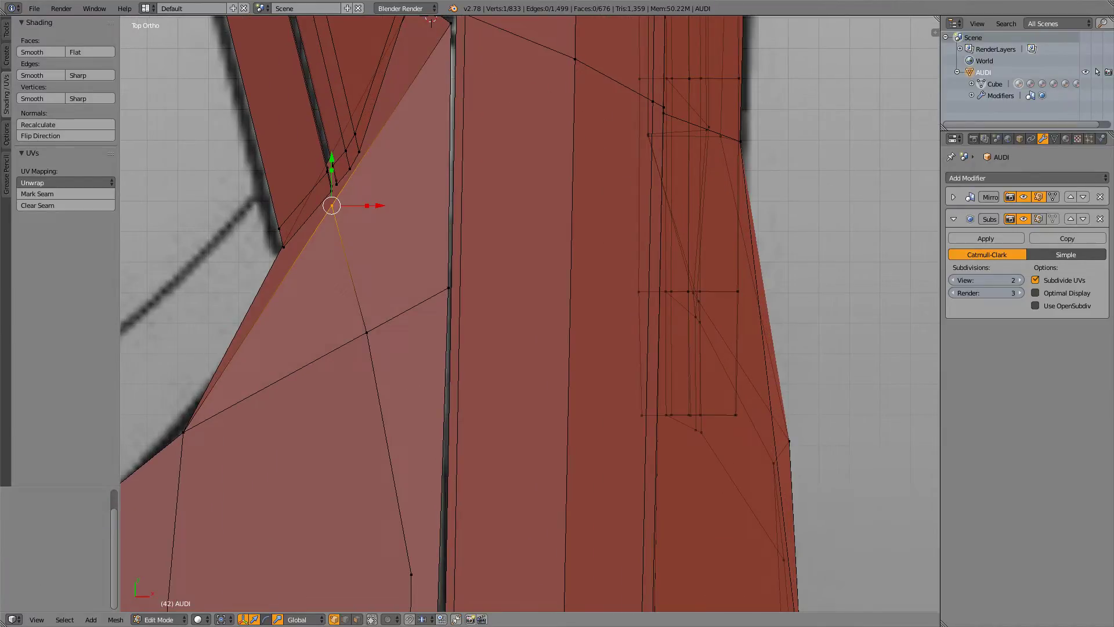
- Select the linked fender and windshield pillar parts in face select mode and hide them
{"action": "key", "text": "a"}
{"action": "key", "text": "a"}
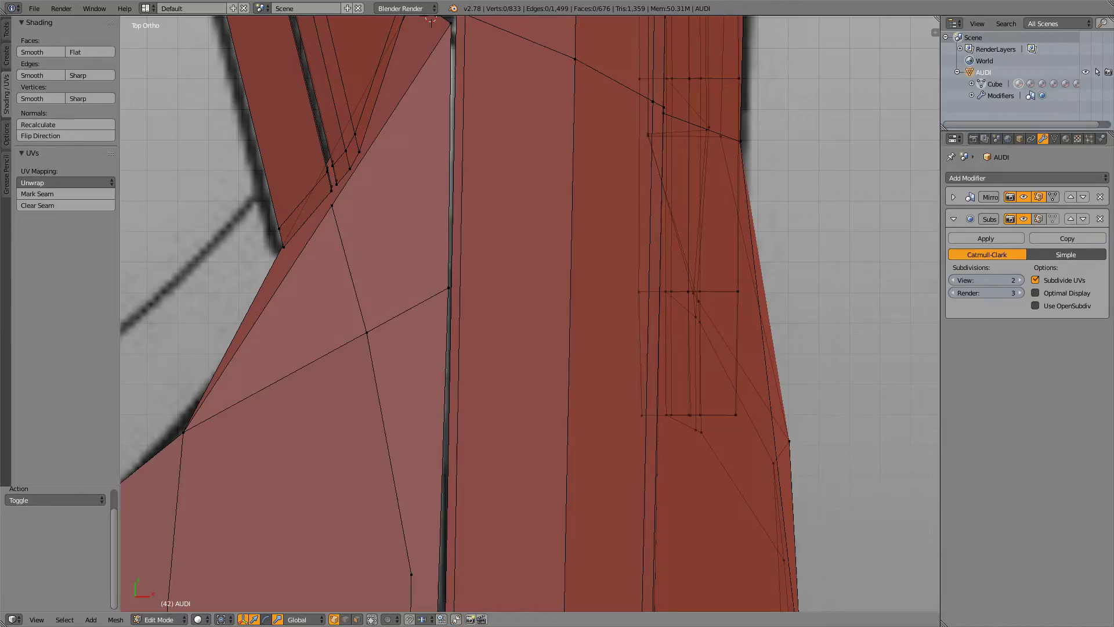
{"action": "key", "text": "ctrl+Tab"}
{"action": "left_click", "coordinate": [273, 140]}
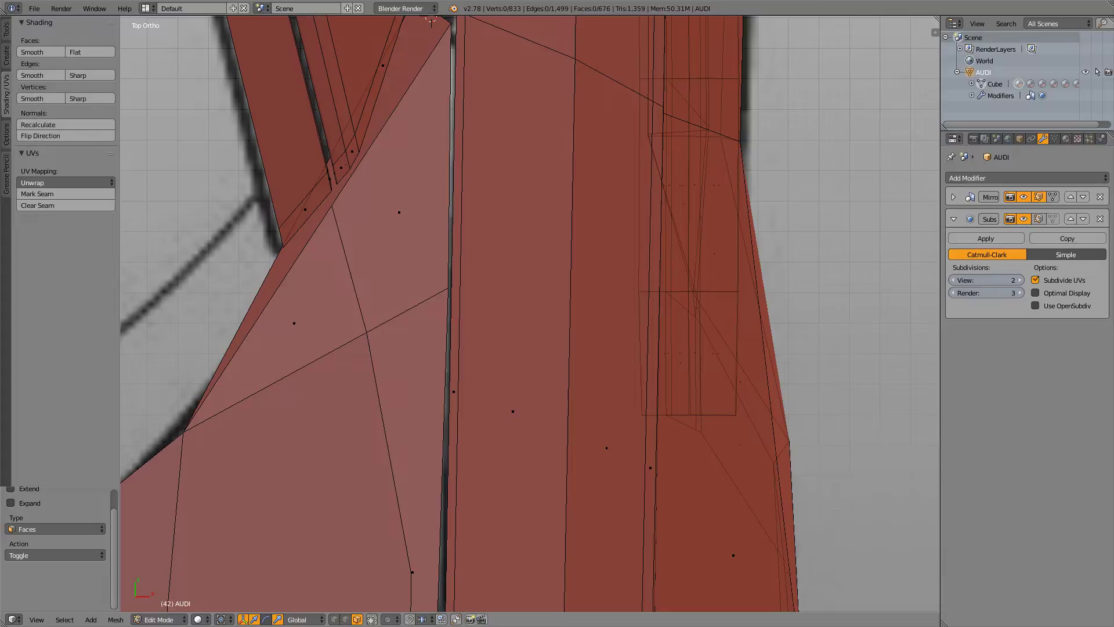
{"action": "key", "text": "l"}
{"action": "key", "text": "l"}
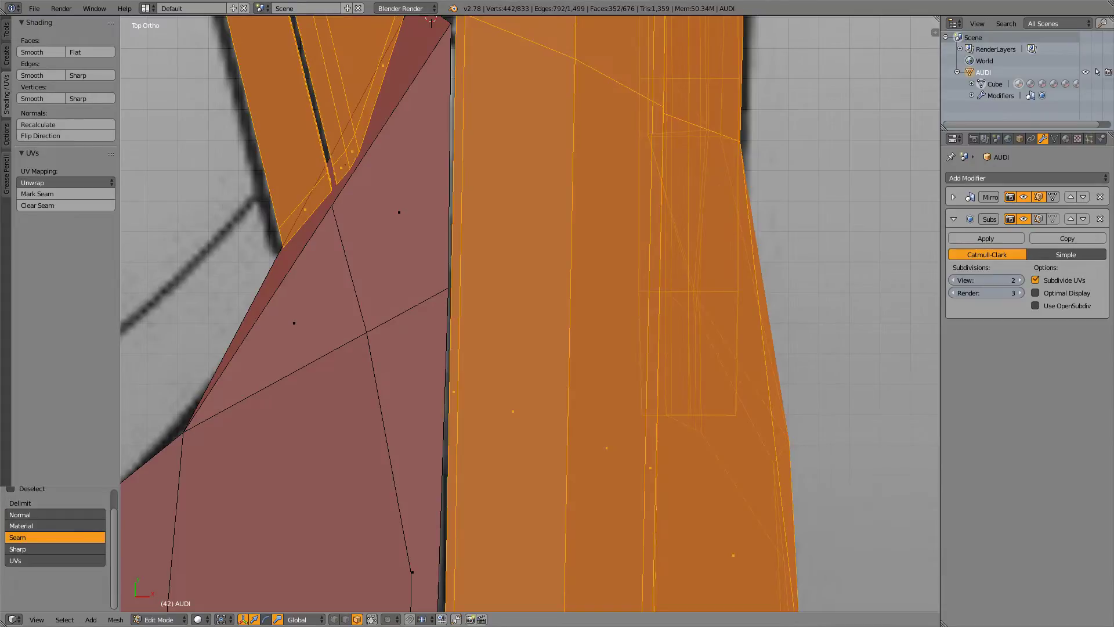
{"action": "key", "text": "h"}
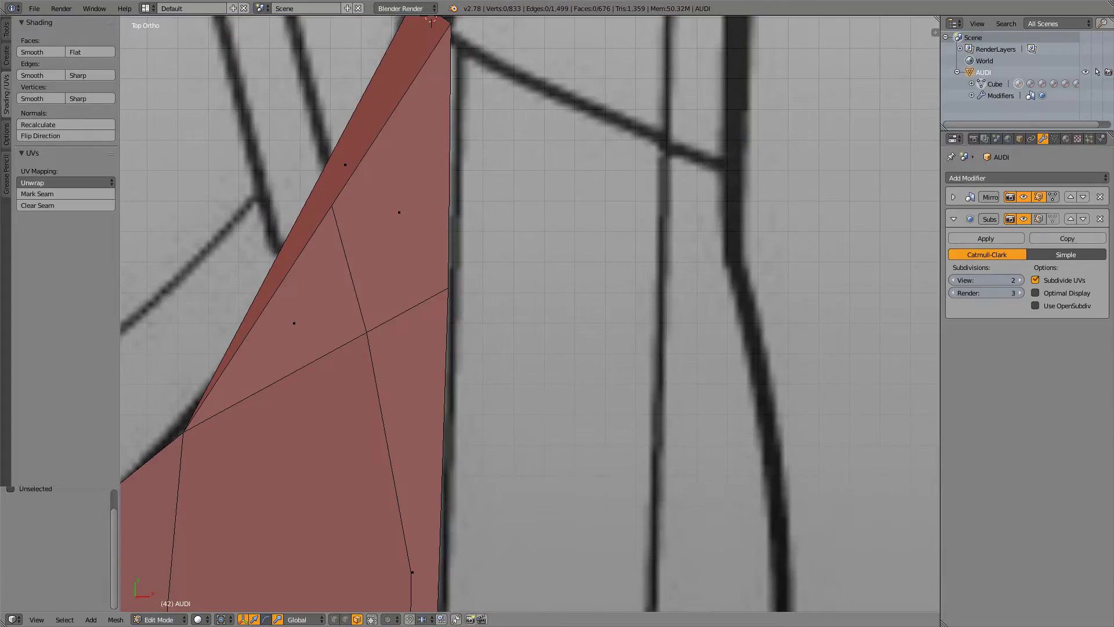
- Compare the hood's rear edge and the new cut with the blueprint, alternating between wireframe and solid shading
{"action": "key", "text": "z"}
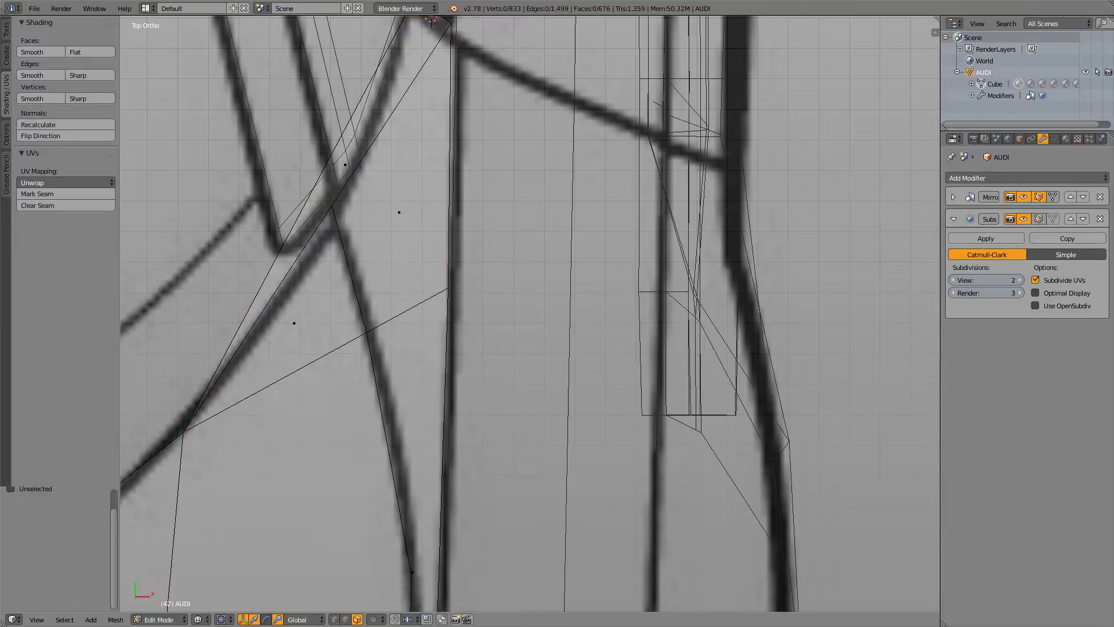
{"action": "key", "text": "z"}
{"action": "key", "text": "z"}
{"action": "key", "text": "z"}
{"action": "key", "text": "z"}
{"action": "key", "text": "z"}
{"action": "key", "text": "z"}
{"action": "key", "text": "z"}
{"action": "key", "text": "z"}
{"action": "key", "text": "z"}
{"action": "key", "text": "z"}
{"action": "key", "text": "z"}
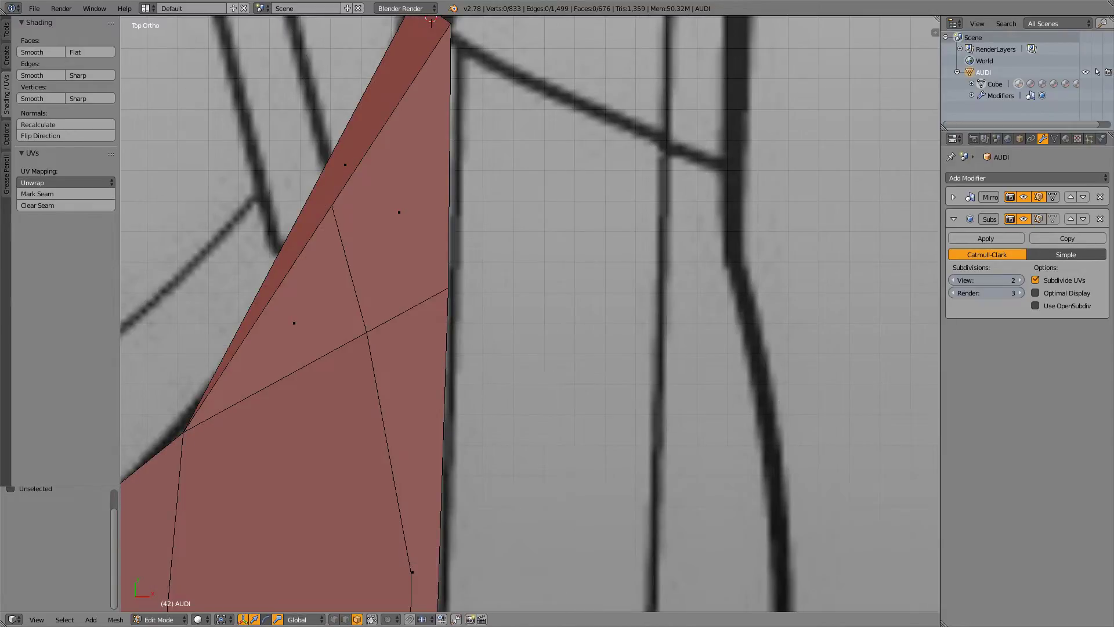
- Extend the cut with the Knife across the narrow strip at the hood's rear to its outer edge
{"action": "key", "text": "k"}
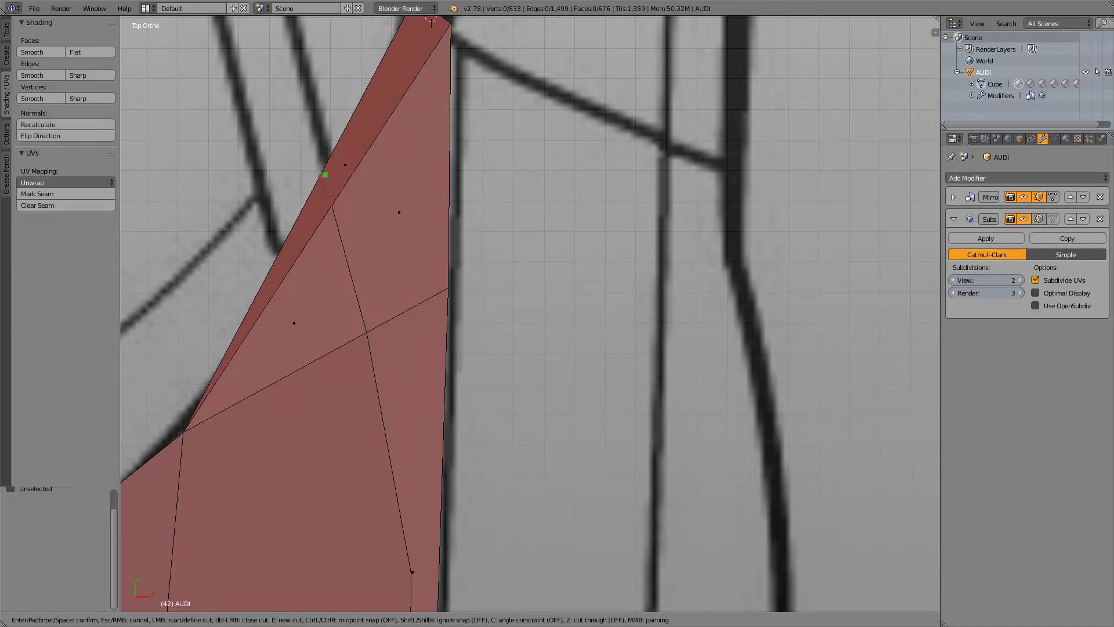
{"action": "left_click", "coordinate": [325, 174]}
{"action": "key", "text": "Return"}
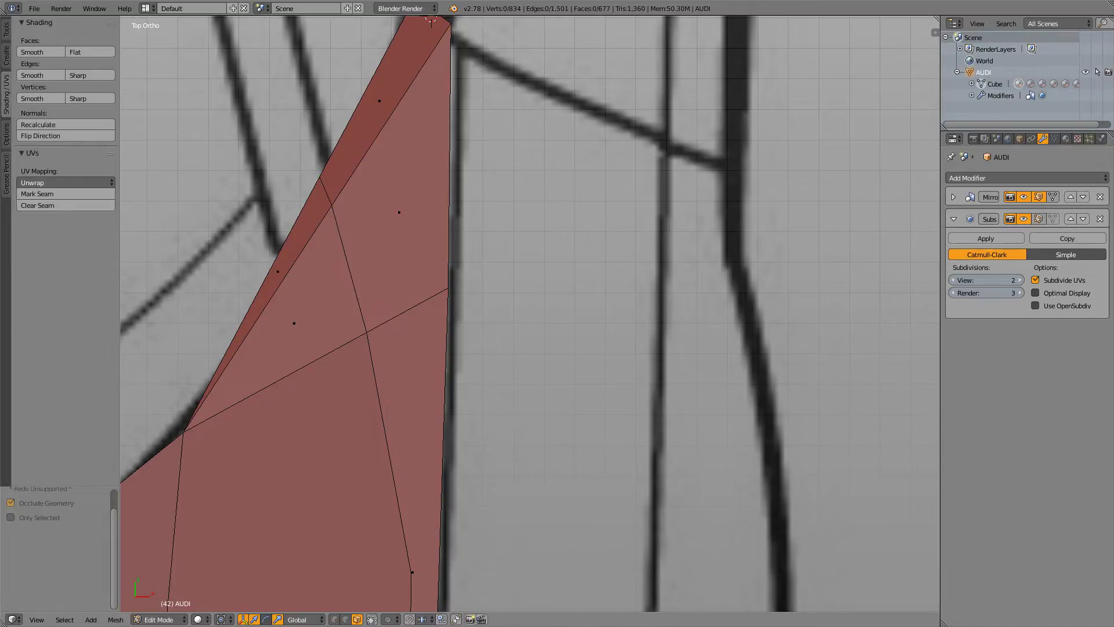
- Move the two rear vertices of the cut together about 0.049 along X and -0.152 along Y onto the blueprint's line junction
{"action": "key", "text": "ctrl+Tab"}
{"action": "left_click", "coordinate": [319, 139]}
{"action": "right_click", "coordinate": [319, 177]}
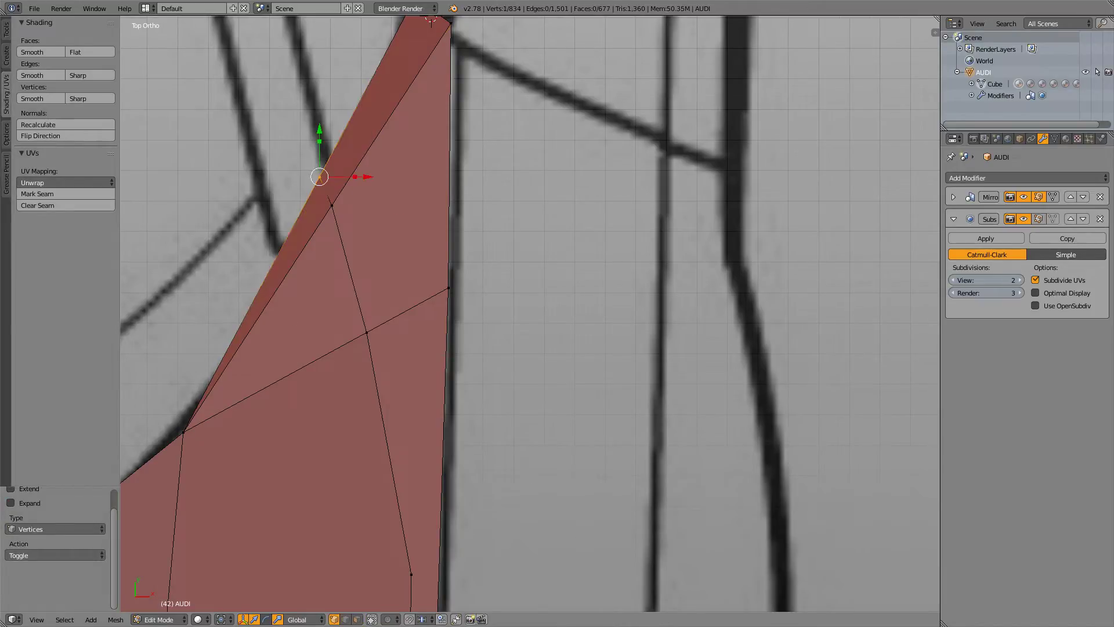
{"action": "right_click", "coordinate": [332, 205], "text": "shift"}
{"action": "key", "text": "z"}
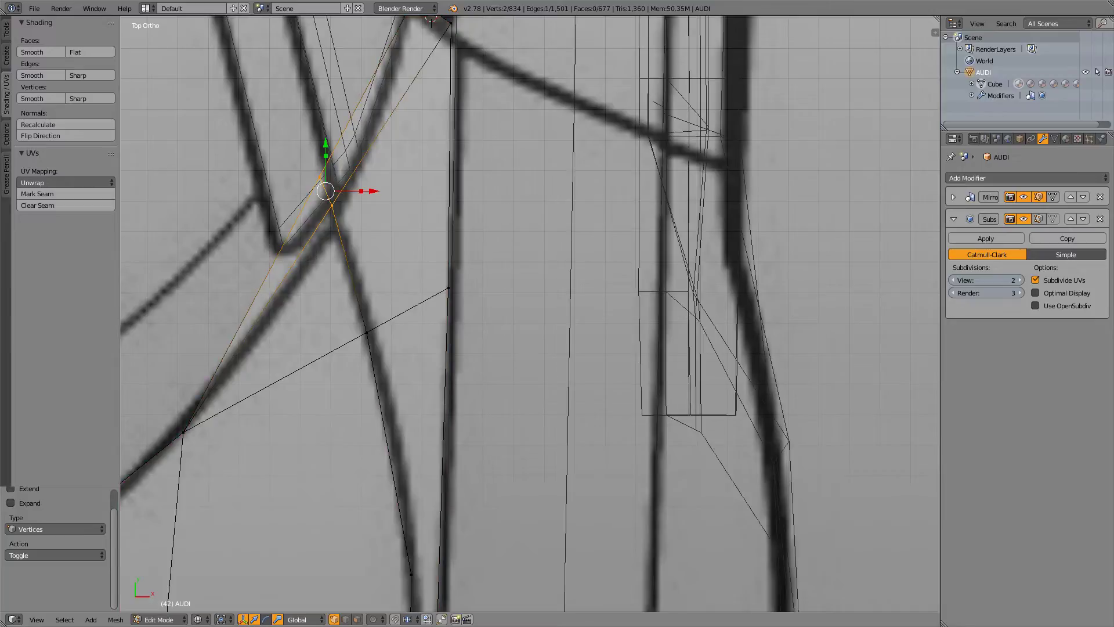
{"action": "key", "text": "g"}
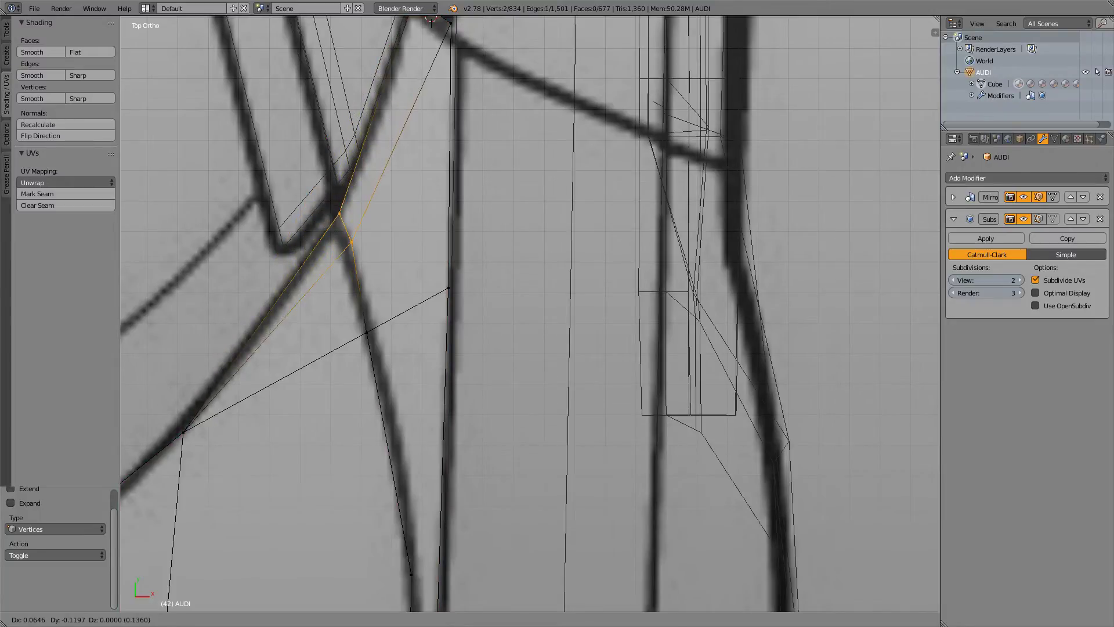
{"action": "left_click_drag", "start_coordinate": [346, 228], "coordinate": [342, 237]}
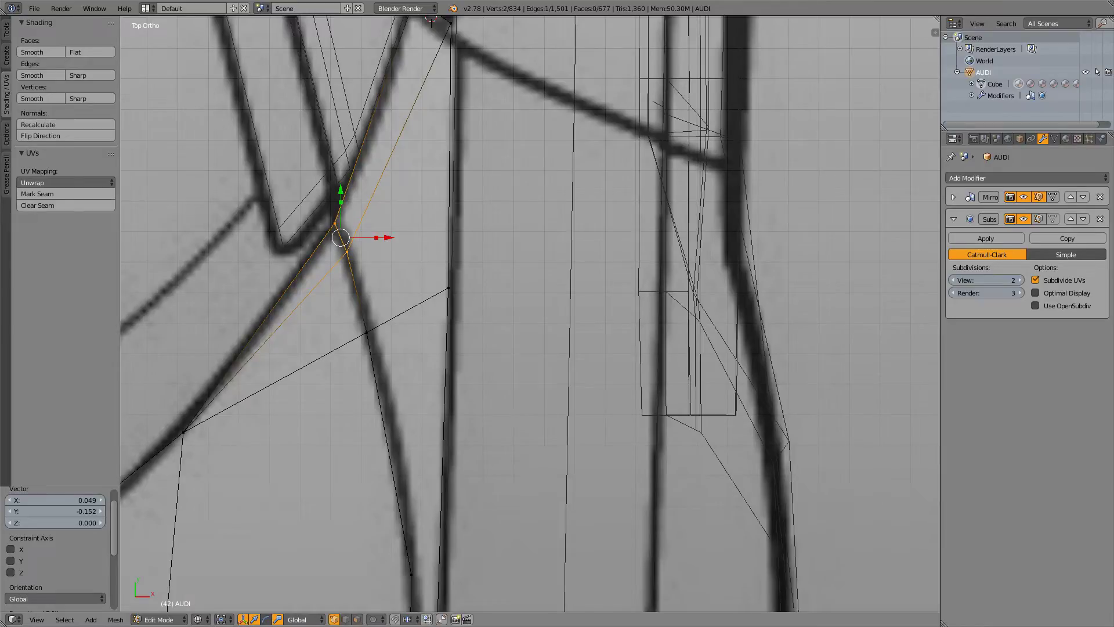
- Try dissolving both inner strip edges that meet the cut near the hood's rear, and undo the dissolve
{"action": "key", "text": "ctrl+Tab"}
{"action": "left_click", "coordinate": [355, 214]}
{"action": "right_click", "coordinate": [370, 201]}
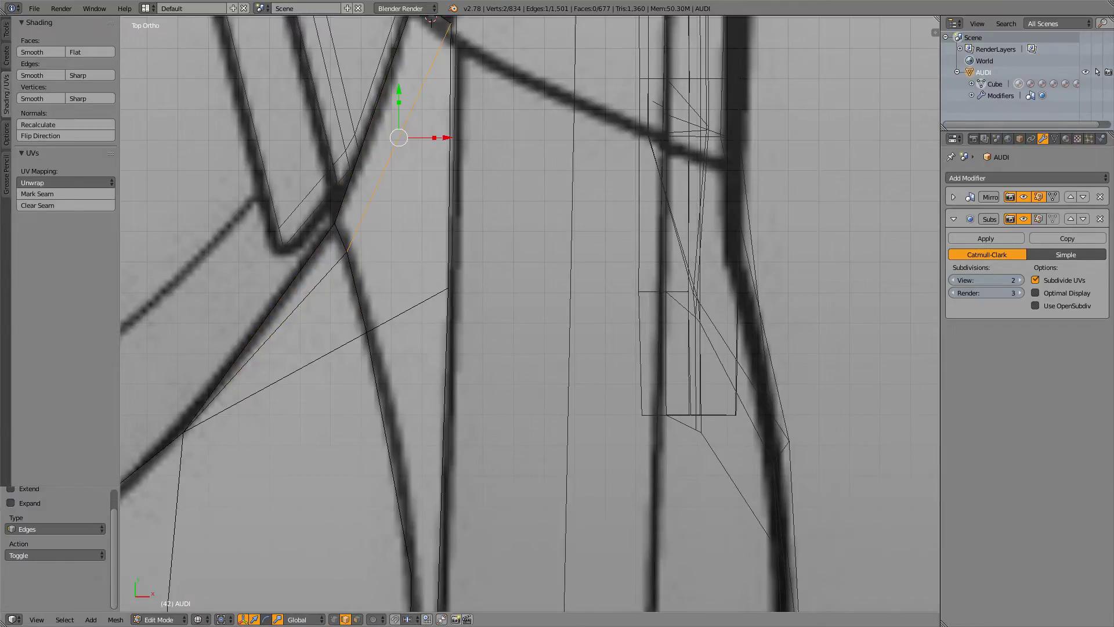
{"action": "right_click", "coordinate": [318, 283], "text": "shift"}
{"action": "right_click", "coordinate": [318, 283], "text": "shift"}
{"action": "key", "text": "ctrl+shift+z"}
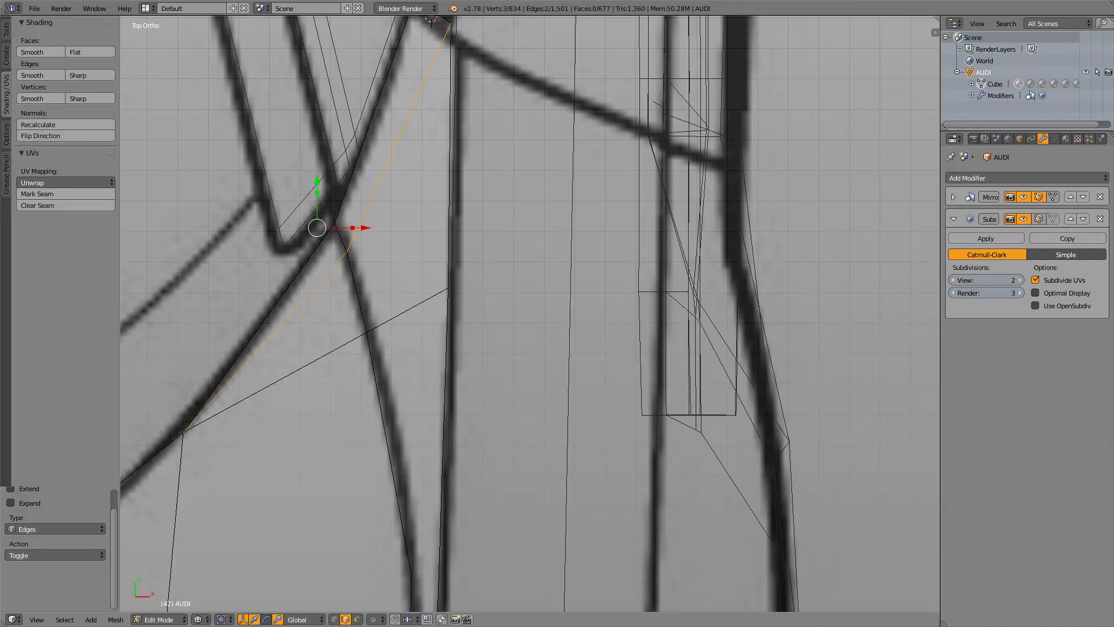
{"action": "key", "text": "w"}
{"action": "key", "text": "Escape"}
{"action": "key", "text": "x"}
{"action": "left_click", "coordinate": [313, 257]}
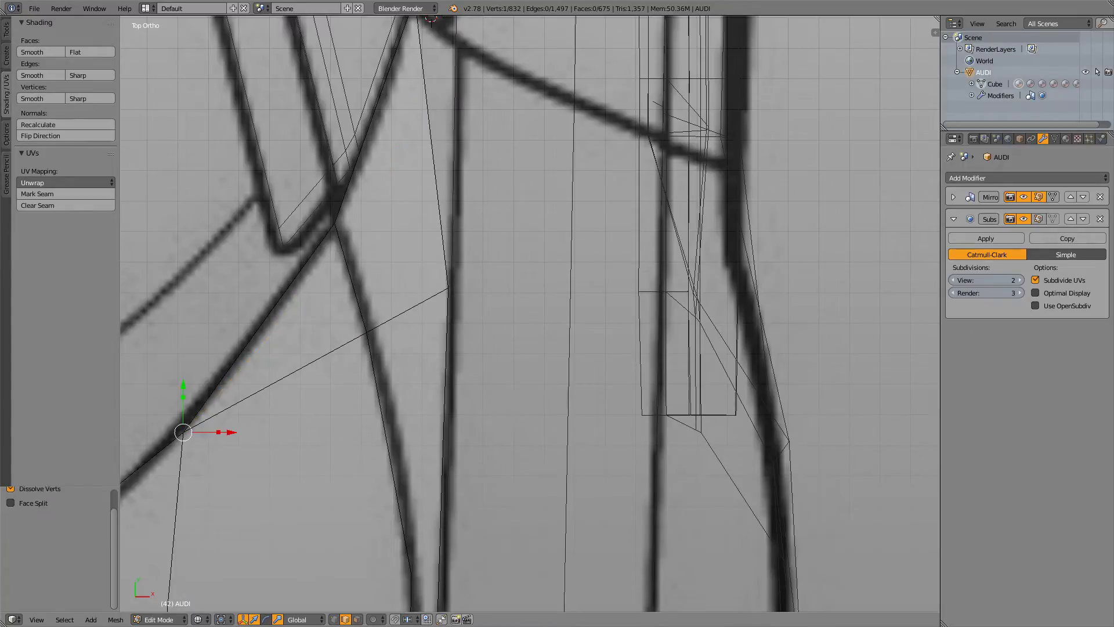
{"action": "key", "text": "ctrl+z"}
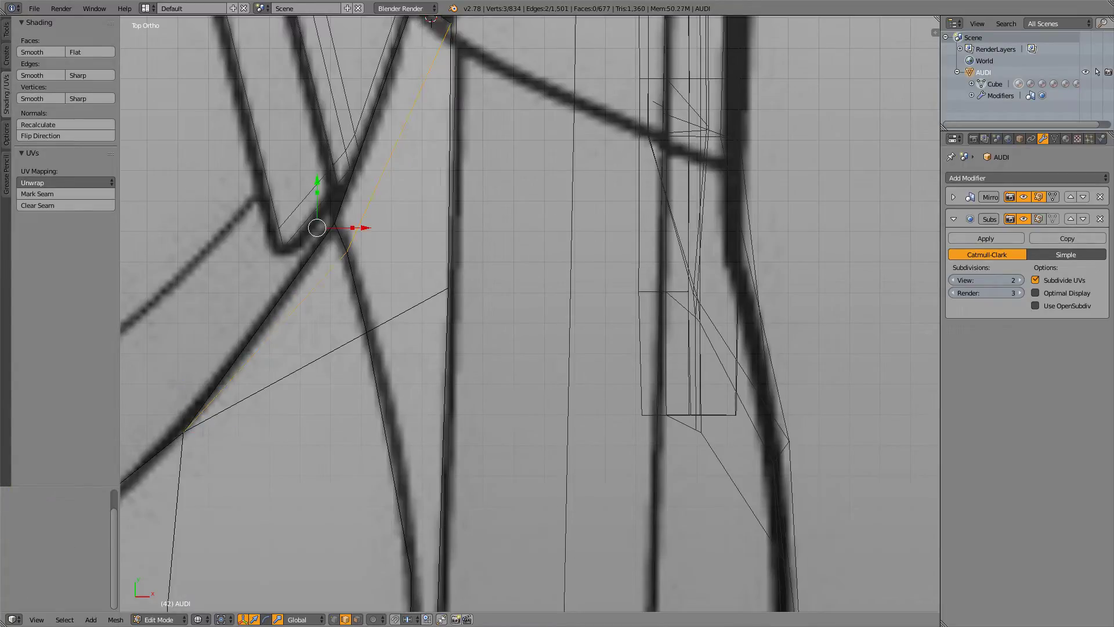
- Dissolve only the inner strip edge on the hood's windshield side of the cut
{"action": "key", "text": "ctrl+z"}
{"action": "key", "text": "x"}
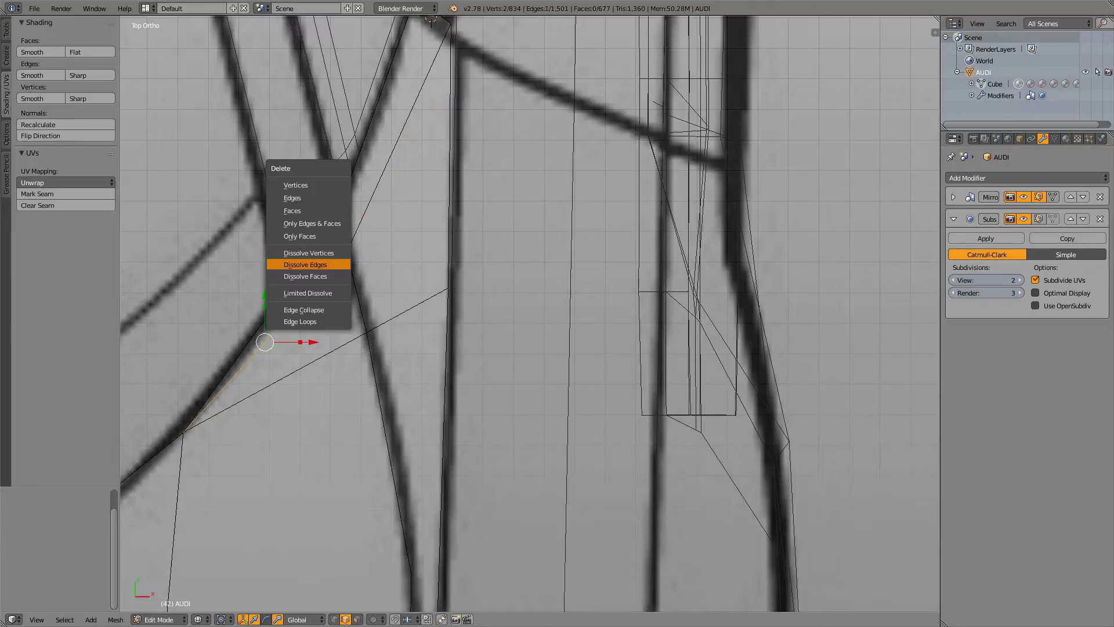
{"action": "left_click", "coordinate": [313, 259]}
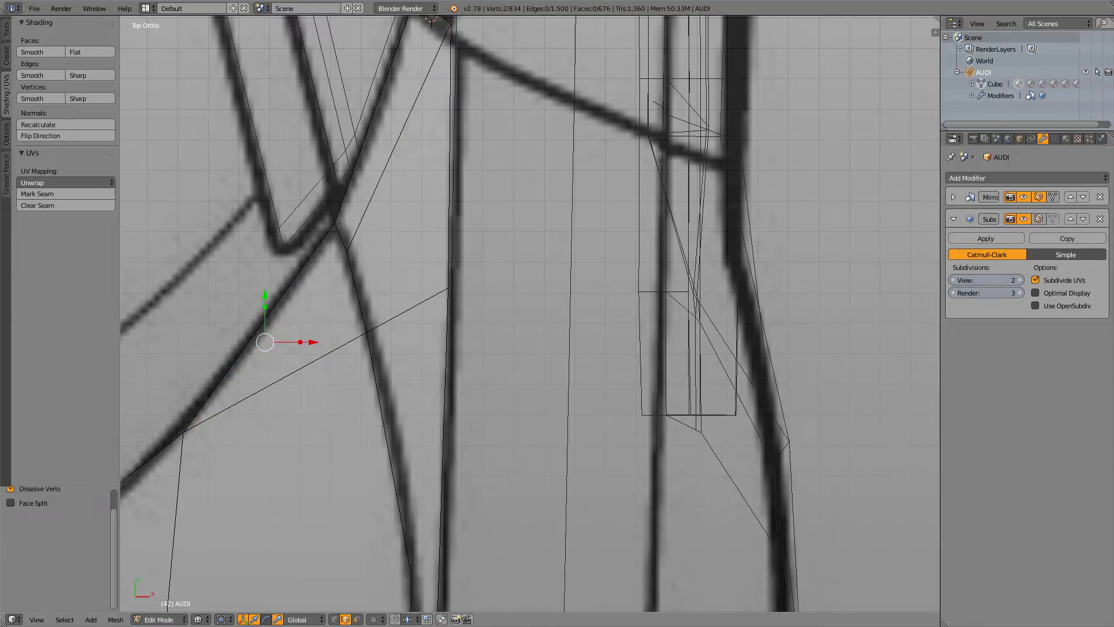
- Move the cut's edge segment near the hood's rear about -0.023 along Z in side view and return to top view
{"action": "middle_click_drag", "start_coordinate": [371, 244], "coordinate": [340, 341], "text": "shift"}
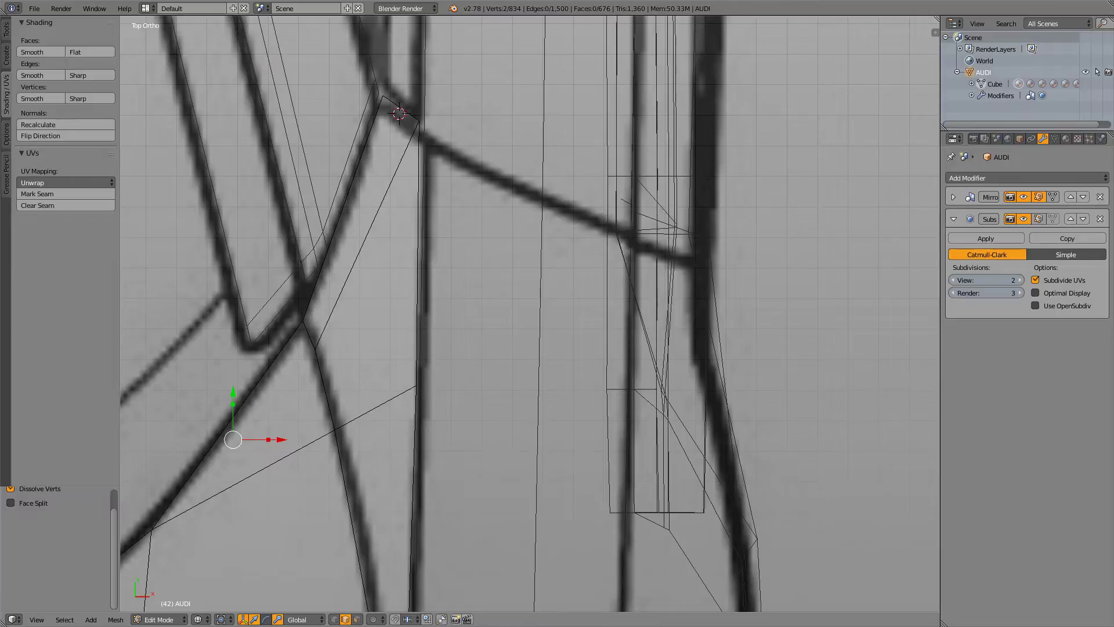
{"action": "key", "text": "KP_3"}
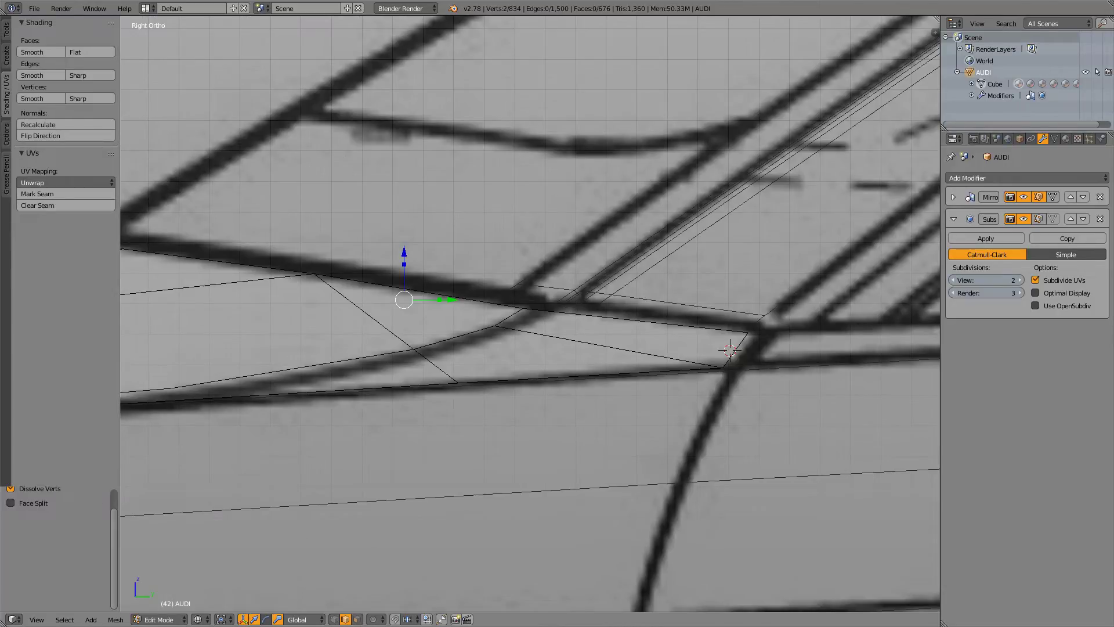
{"action": "right_click", "coordinate": [508, 318]}
{"action": "right_click", "coordinate": [454, 337]}
{"action": "left_click_drag", "start_coordinate": [454, 290], "coordinate": [454, 296]}
{"action": "key", "text": "KP_7"}
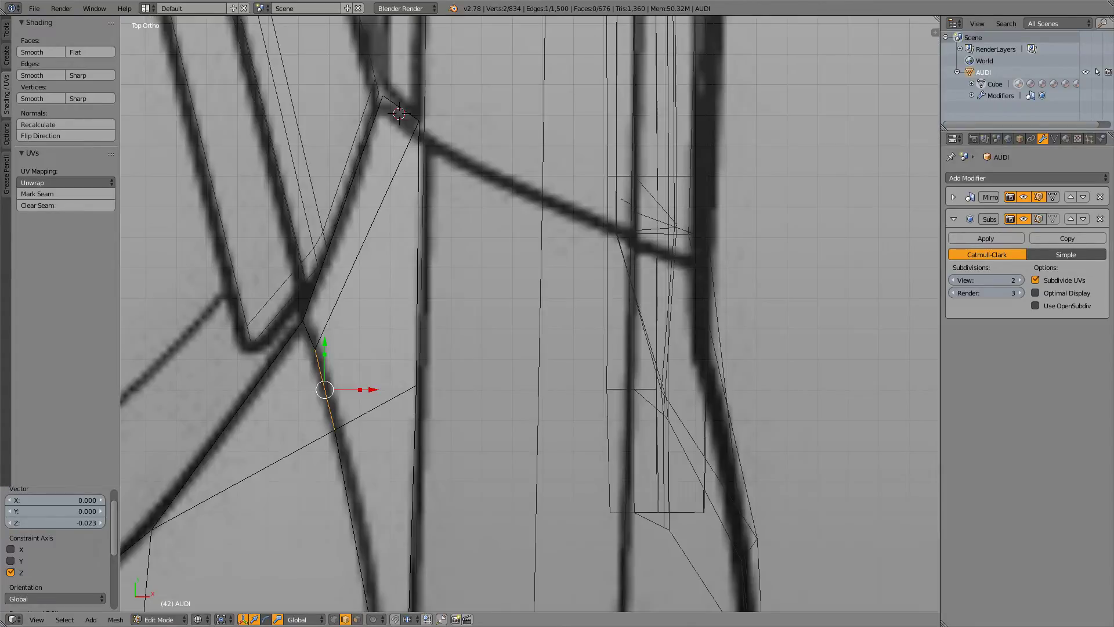
{"action": "middle_click_drag", "start_coordinate": [454, 297], "coordinate": [503, 249], "text": "shift"}
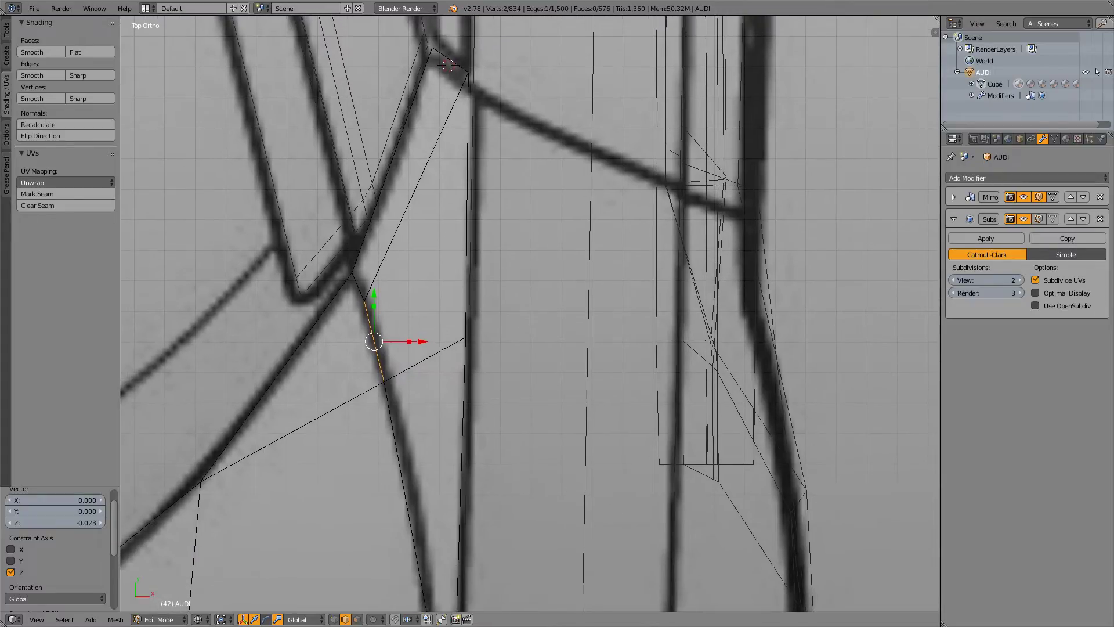
{"action": "scroll", "coordinate": [530, 313], "scroll_direction": "down", "scroll_amount": 4}
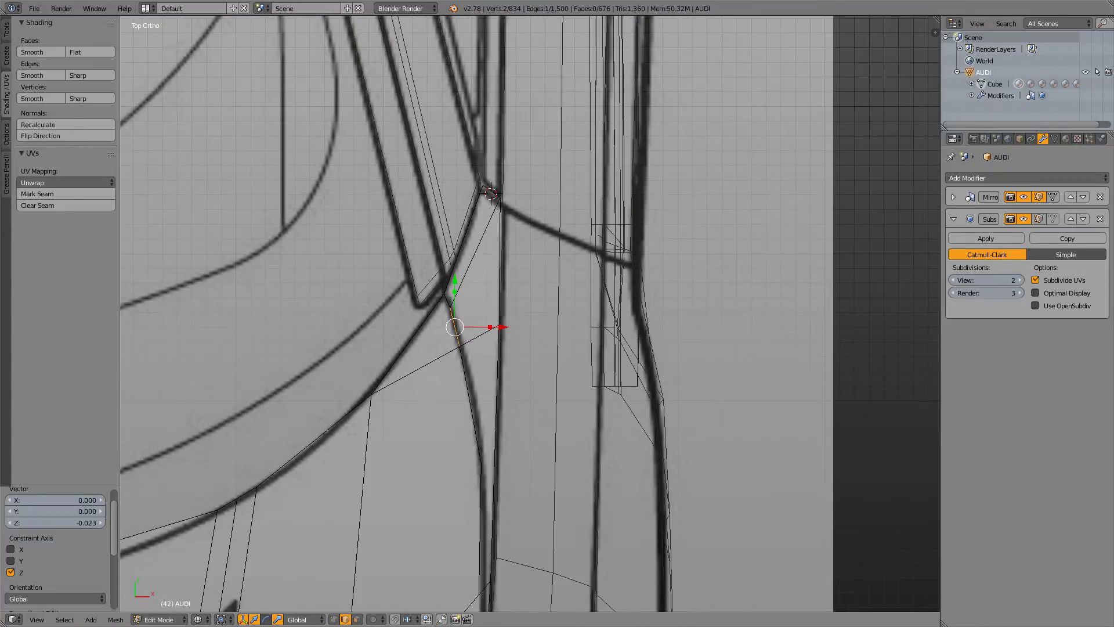
- Try dissolving and deleting the diagonal edge between the hood's rear corner and the cut, and undo the deletion
{"action": "scroll", "coordinate": [530, 313], "scroll_direction": "up", "scroll_amount": 4}
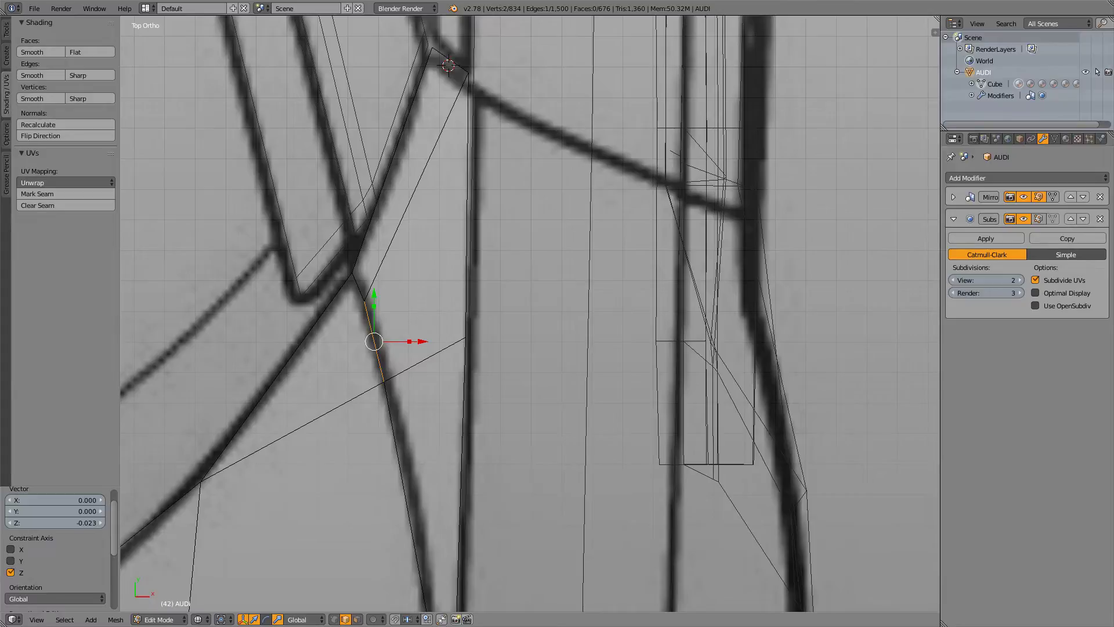
{"action": "key", "text": "ctrl+Tab"}
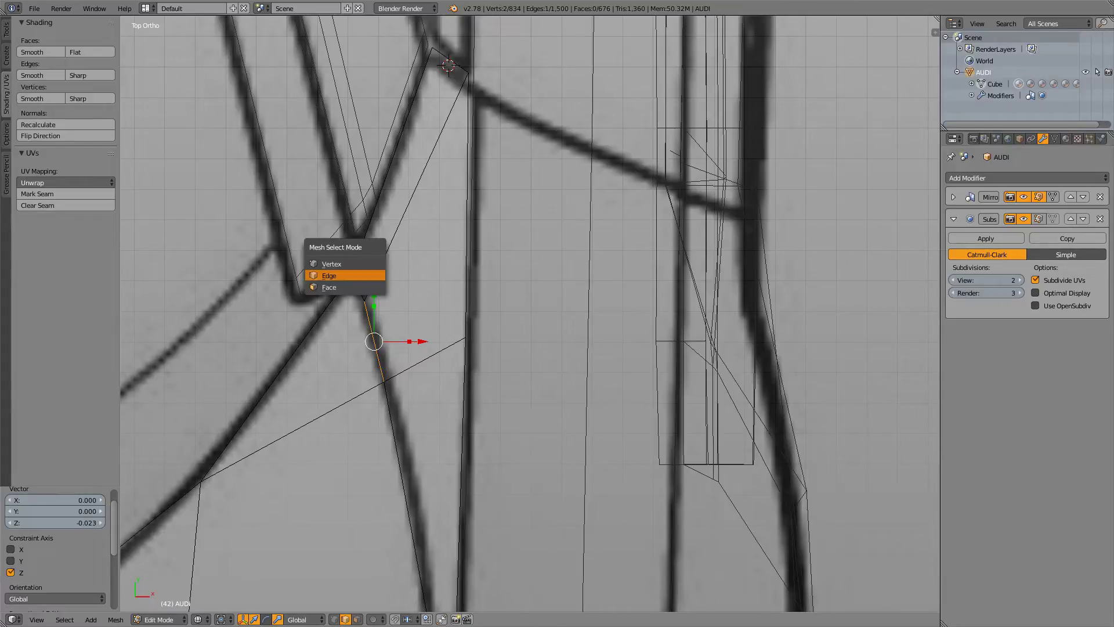
{"action": "left_click", "coordinate": [369, 275]}
{"action": "right_click", "coordinate": [386, 256]}
{"action": "key", "text": "x"}
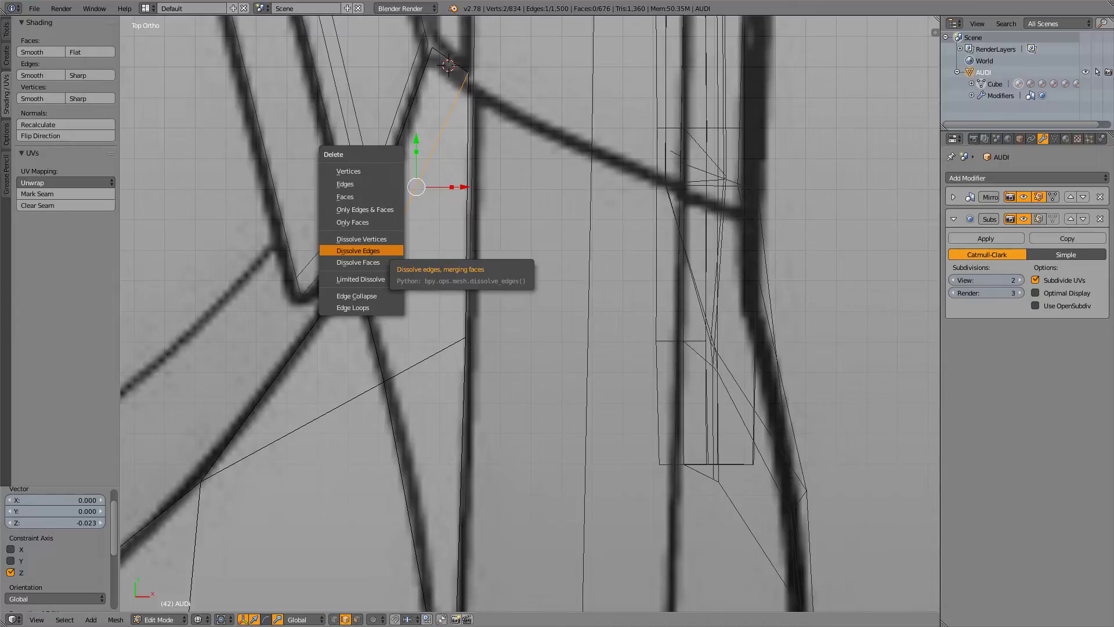
{"action": "left_click", "coordinate": [372, 251]}
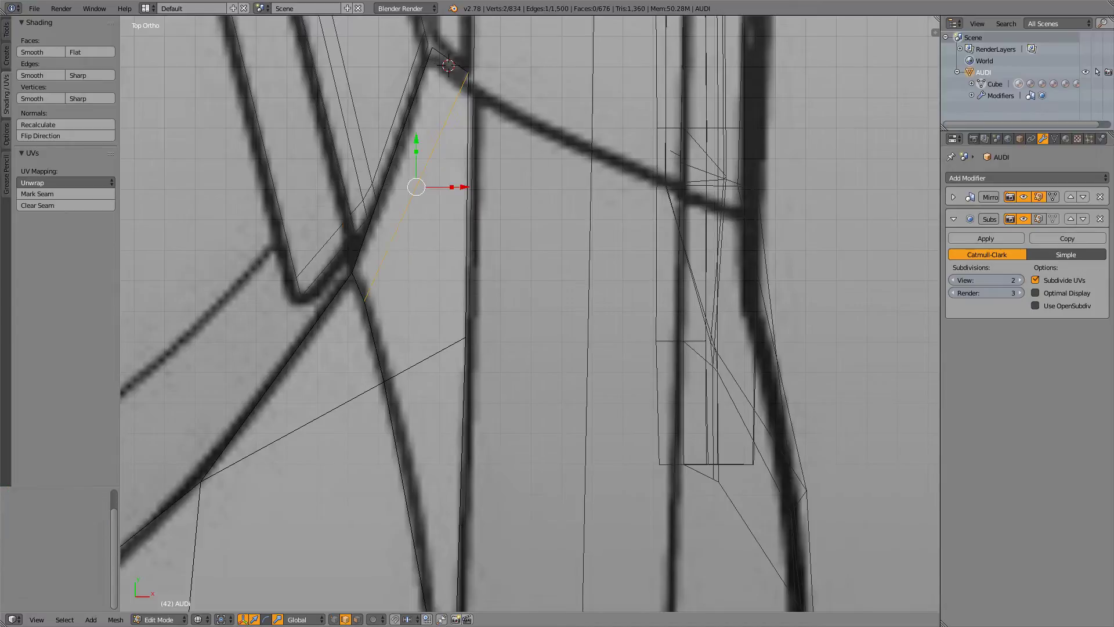
{"action": "key", "text": "x"}
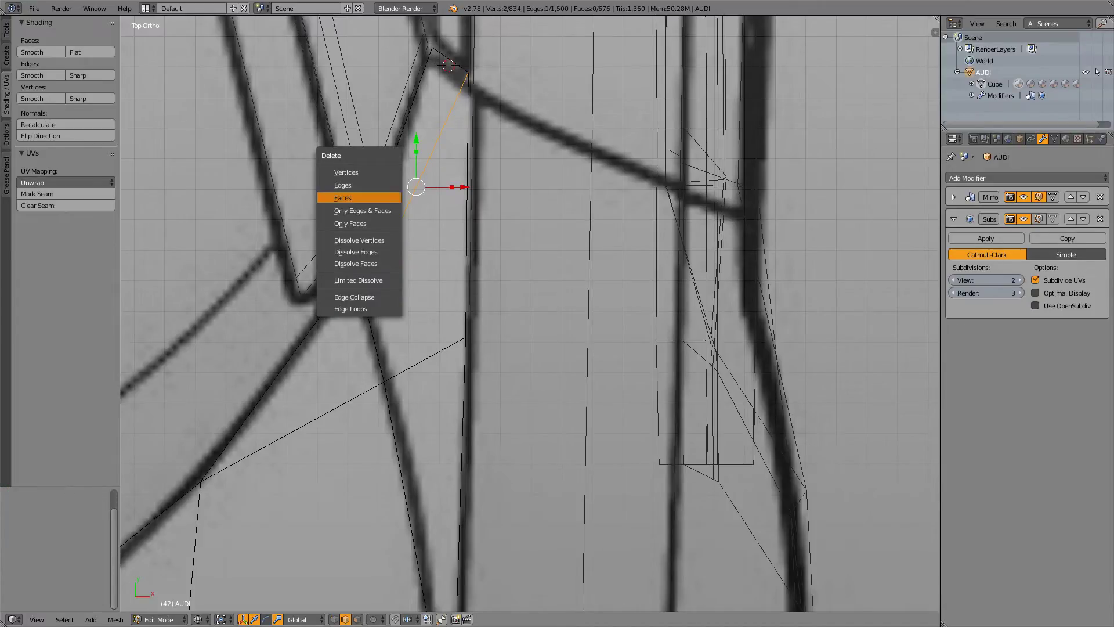
{"action": "left_click", "coordinate": [354, 184]}
{"action": "key", "text": "ctrl+z"}
- Try removing the same diagonal edge as an edge loop, and undo the removal
{"action": "key", "text": "x"}
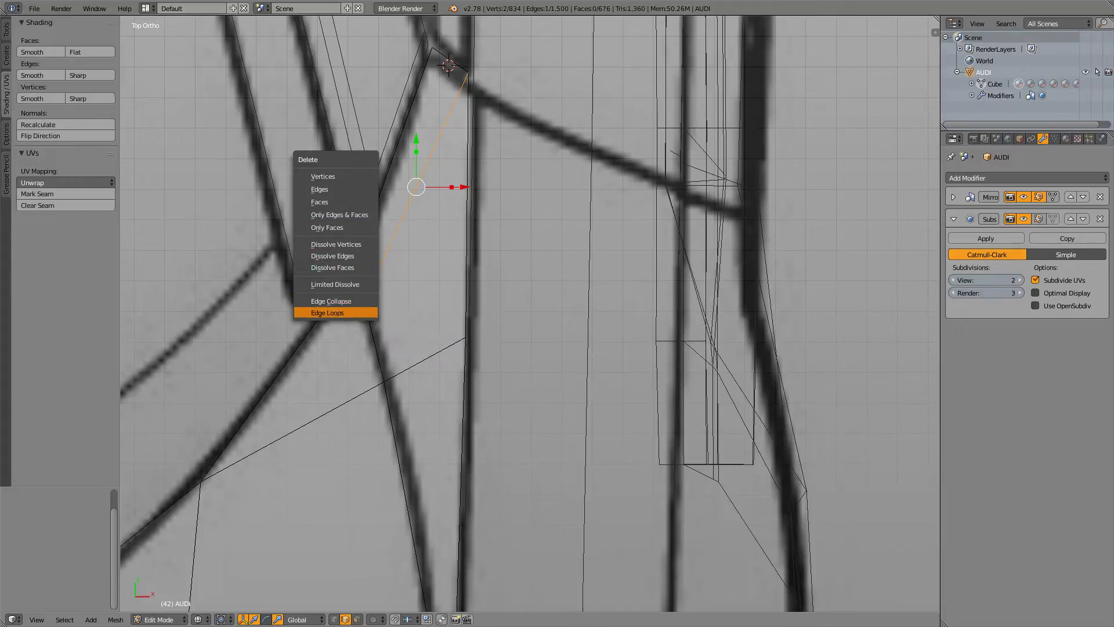
{"action": "left_click", "coordinate": [337, 313]}
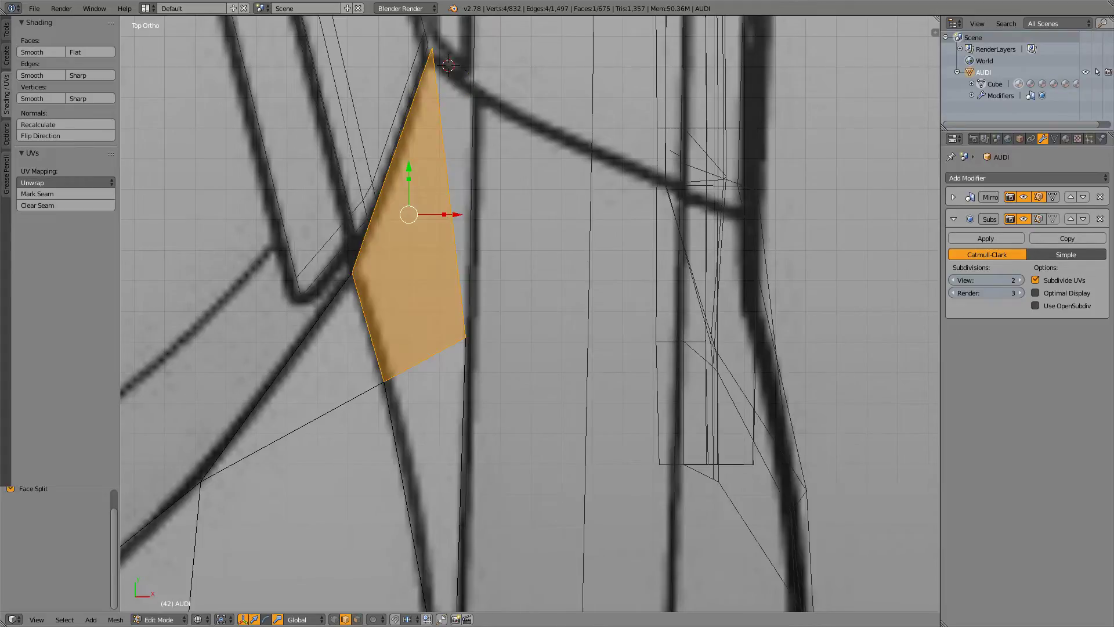
{"action": "key", "text": "ctrl+z"}
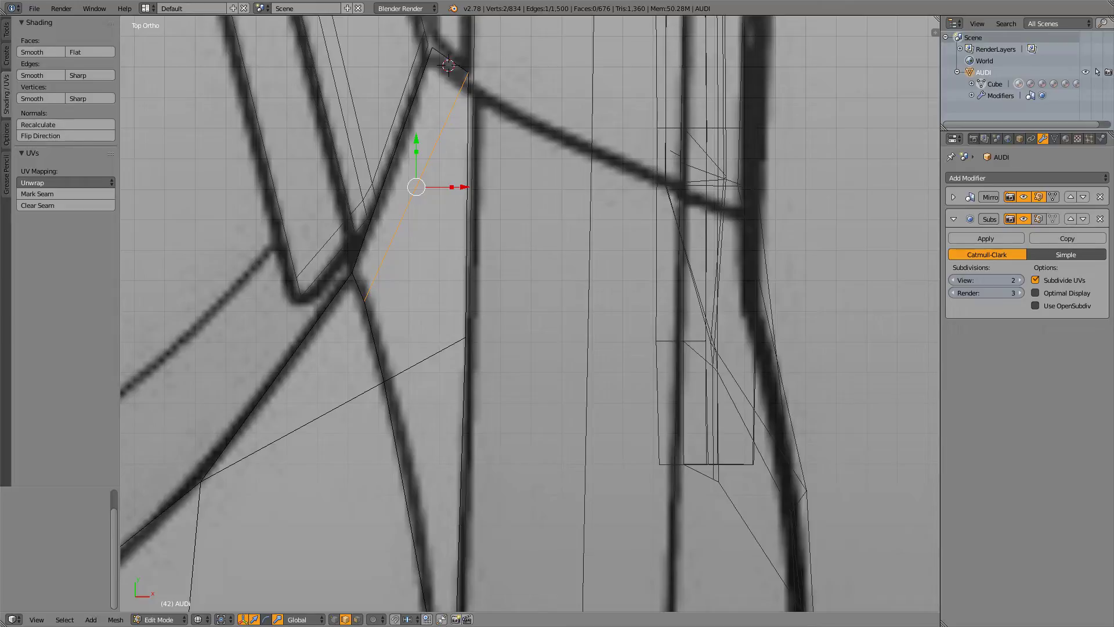
- Switch to vertex selection, try a deletion on the vertex joining the diagonal edge to the cut, and undo it
{"action": "key", "text": "ctrl+Tab"}
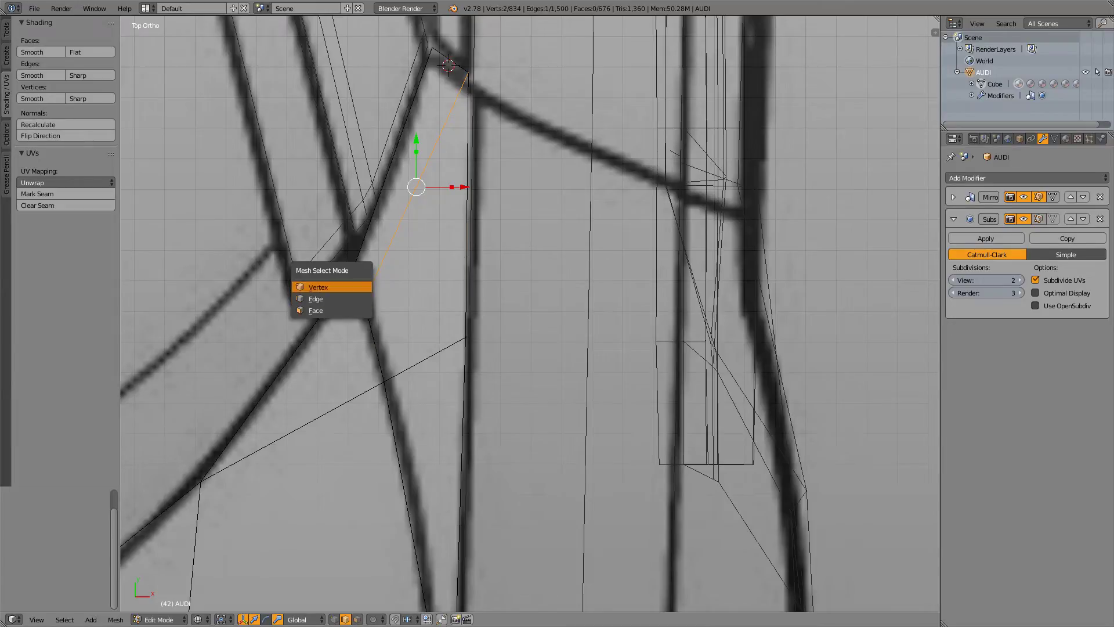
{"action": "left_click", "coordinate": [354, 287]}
{"action": "right_click", "coordinate": [364, 301]}
{"action": "key", "text": "x"}
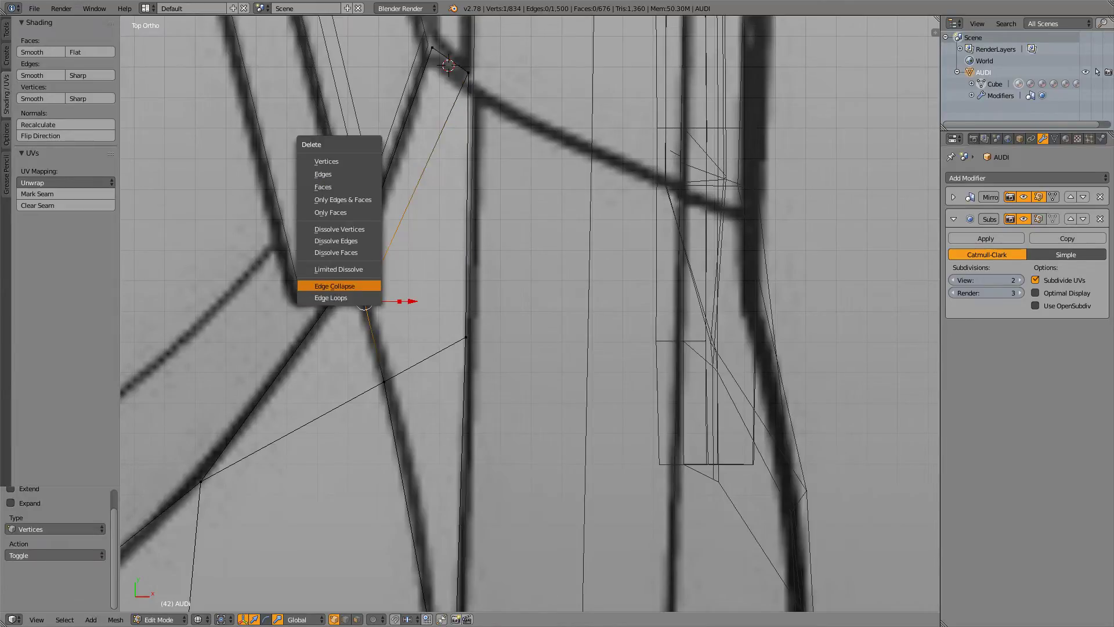
{"action": "left_click", "coordinate": [339, 172]}
{"action": "key", "text": "ctrl+z"}
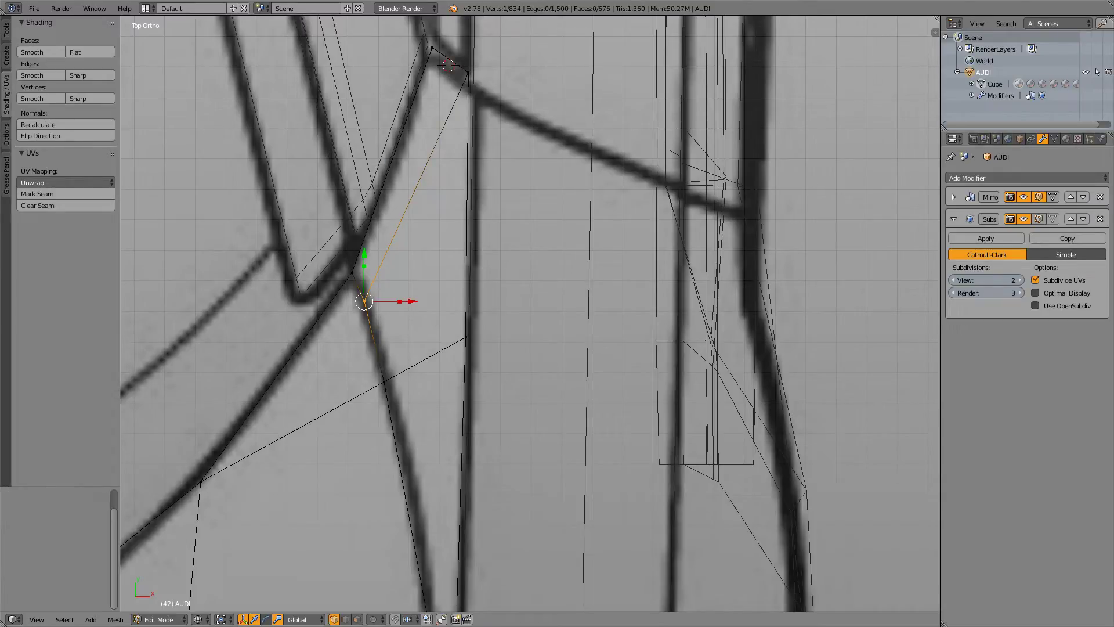
- Dissolve the vertex joining the diagonal edge to the cut, undoing the trial deletion of that vertex first
{"action": "right_click", "coordinate": [468, 73]}
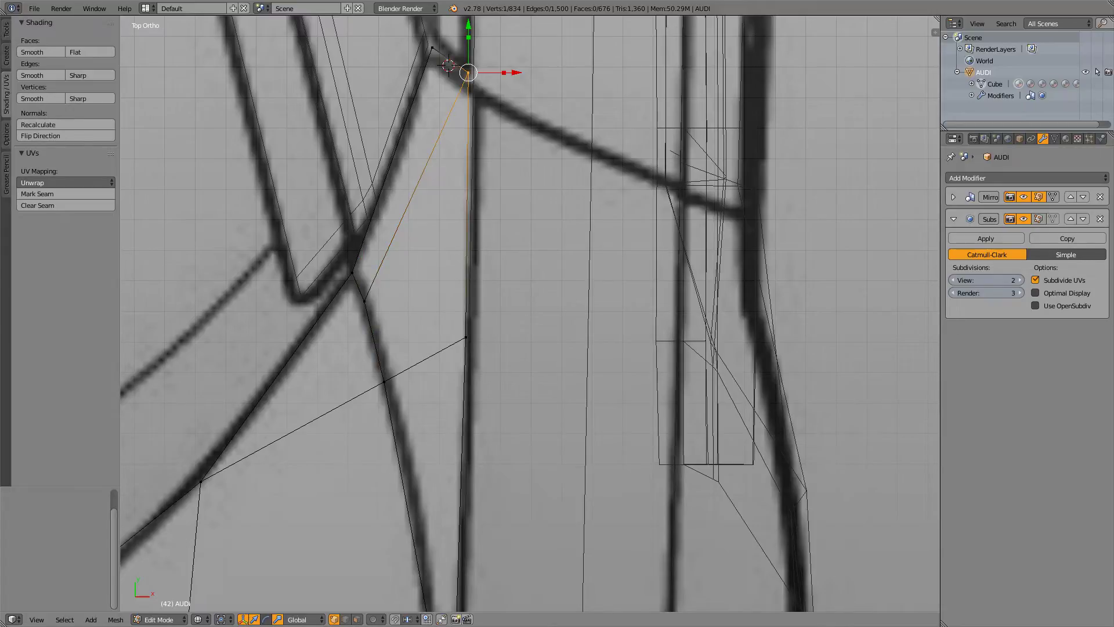
{"action": "right_click", "coordinate": [364, 301]}
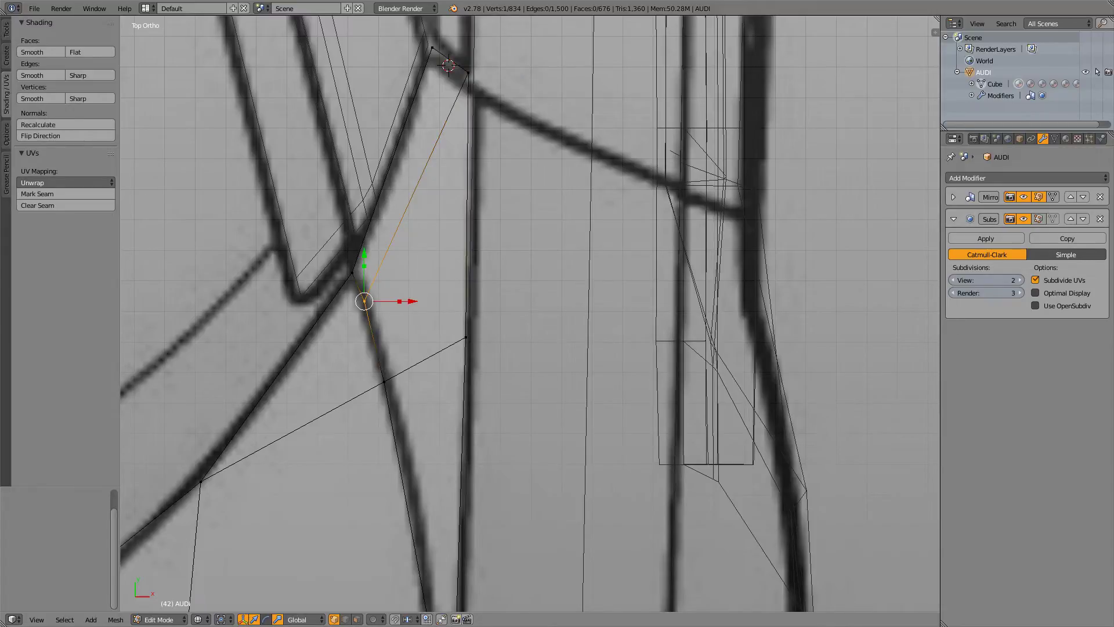
{"action": "key", "text": "x"}
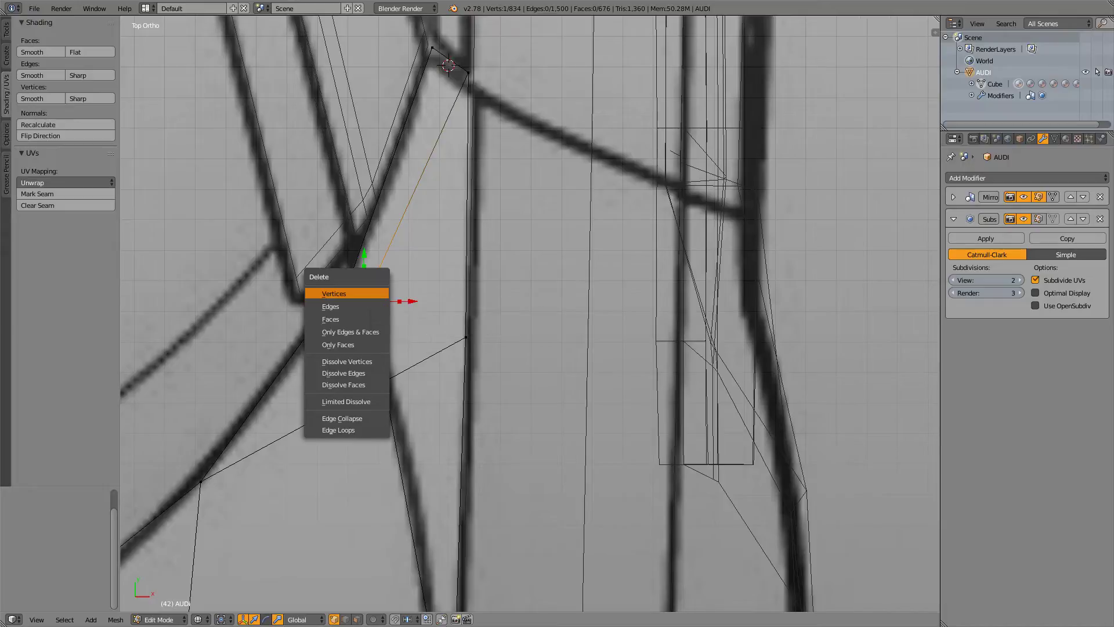
{"action": "key", "text": "Return"}
{"action": "key", "text": "ctrl+z"}
{"action": "key", "text": "x"}
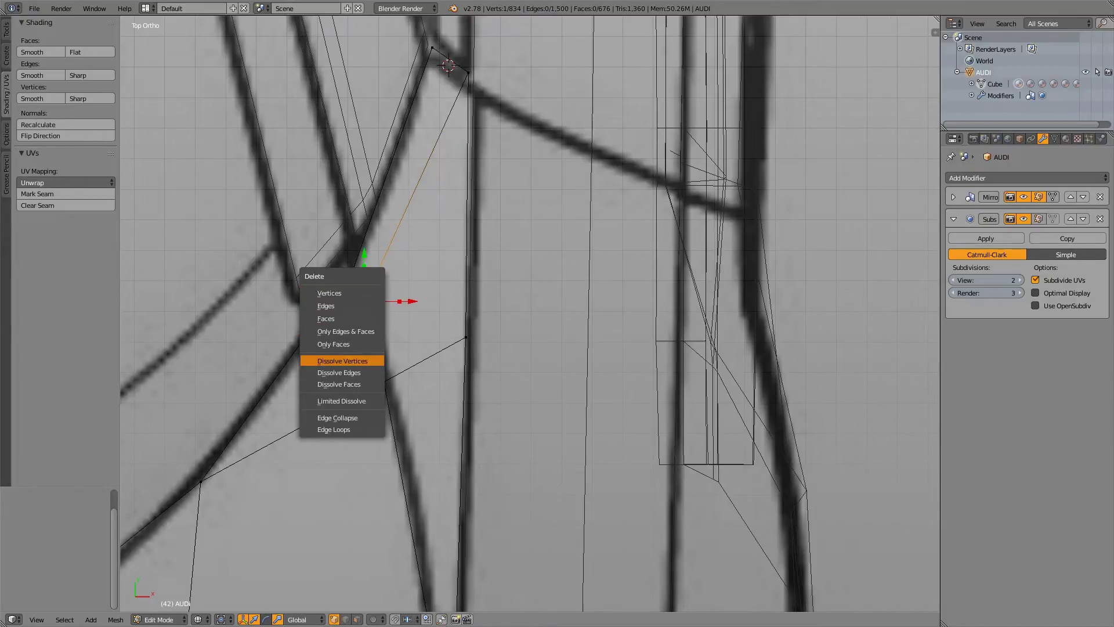
{"action": "key", "text": "Return"}
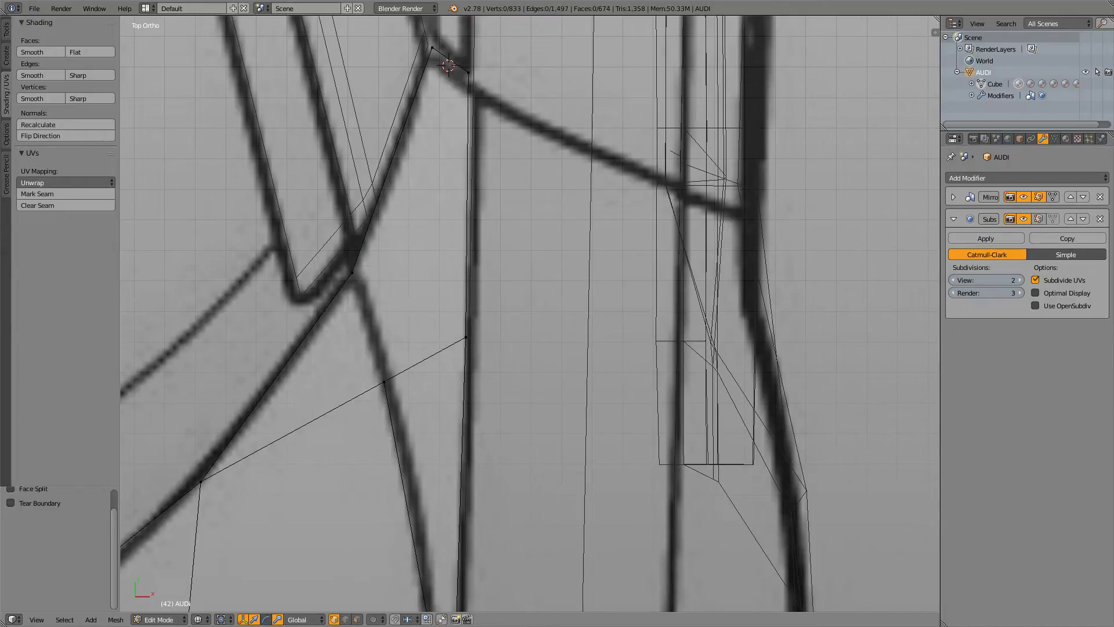
- Knife-cut a new edge from the hood vertex at the blueprint's line junction to the cut's vertex on the cross edge
{"action": "key", "text": "z"}
{"action": "key", "text": "z"}
{"action": "key", "text": "z"}
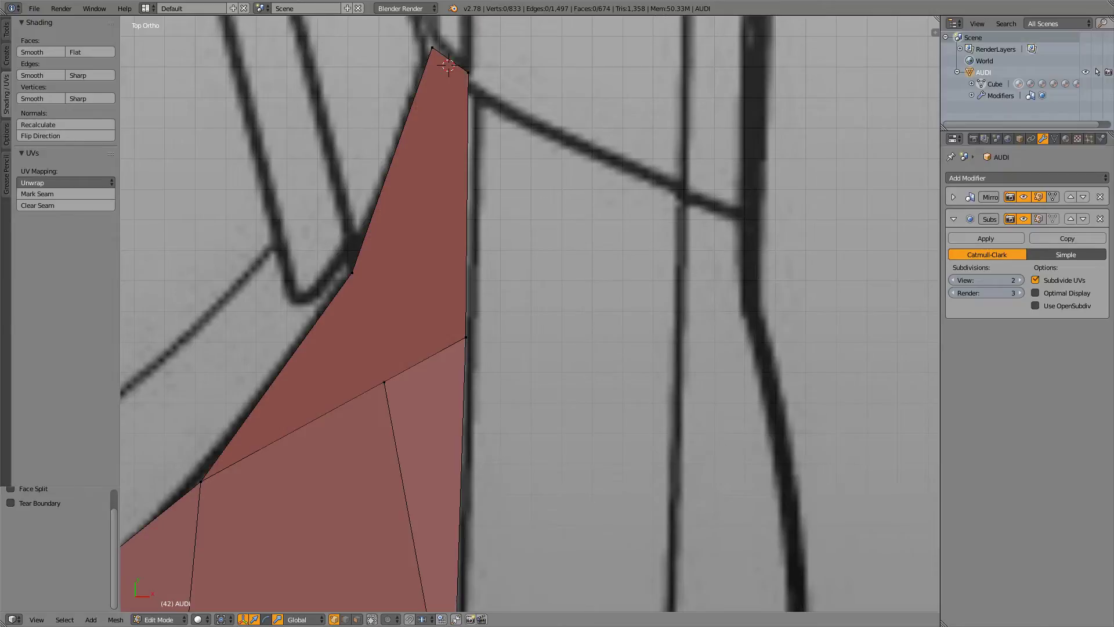
{"action": "key", "text": "z"}
{"action": "key", "text": "k"}
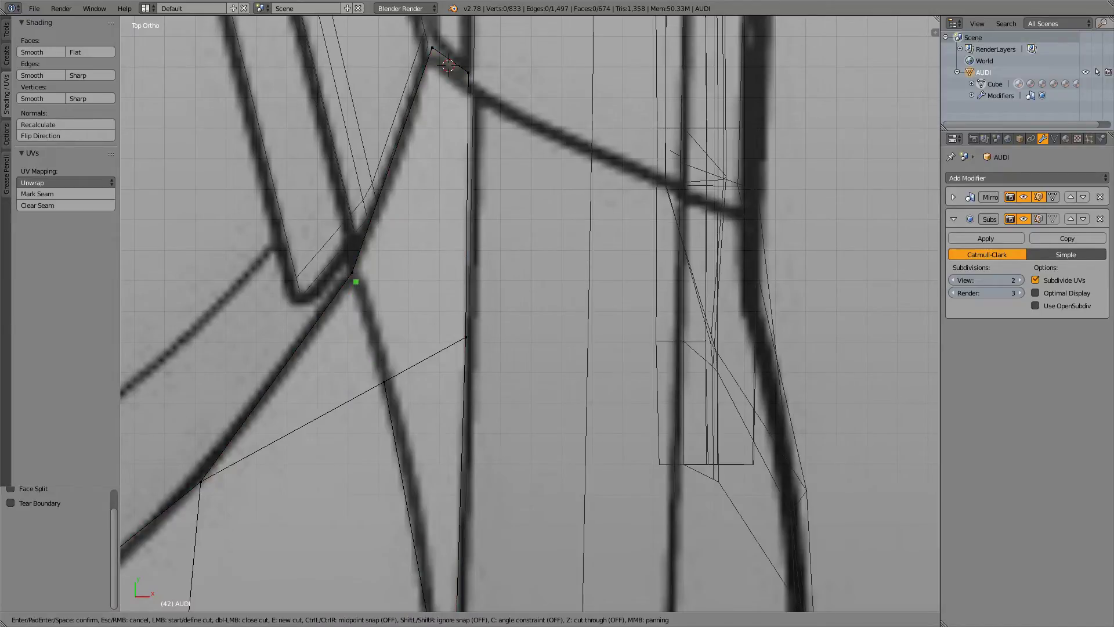
{"action": "left_click", "coordinate": [352, 272]}
{"action": "left_click", "coordinate": [384, 381]}
{"action": "key", "text": "Return"}
- In side view, move the cut's vertex just forward of the cross edge about -0.025 along Z onto the blueprint line
{"action": "scroll", "coordinate": [384, 381], "scroll_direction": "down", "scroll_amount": 5}
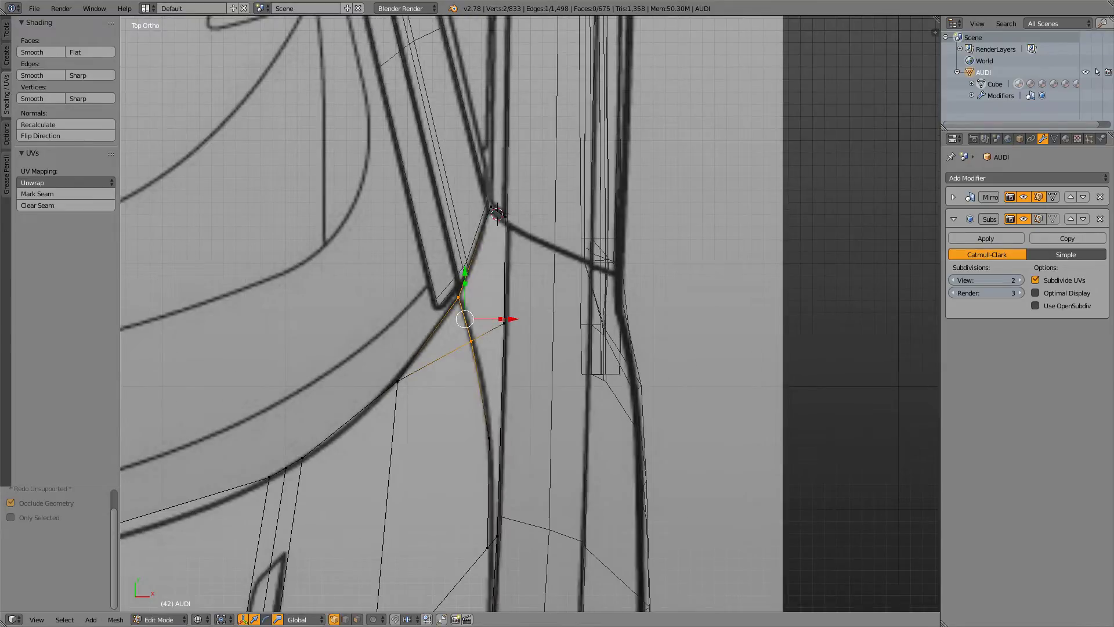
{"action": "middle_click_drag", "start_coordinate": [465, 319], "coordinate": [441, 401]}
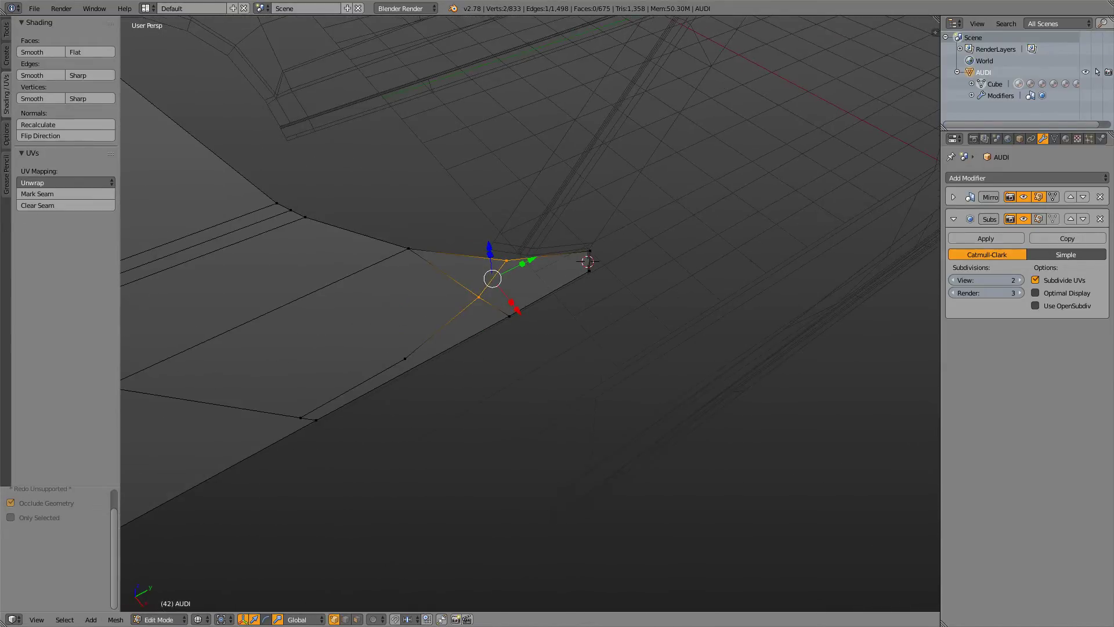
{"action": "key", "text": "KP_3"}
{"action": "scroll", "coordinate": [407, 358], "scroll_direction": "up", "scroll_amount": 4}
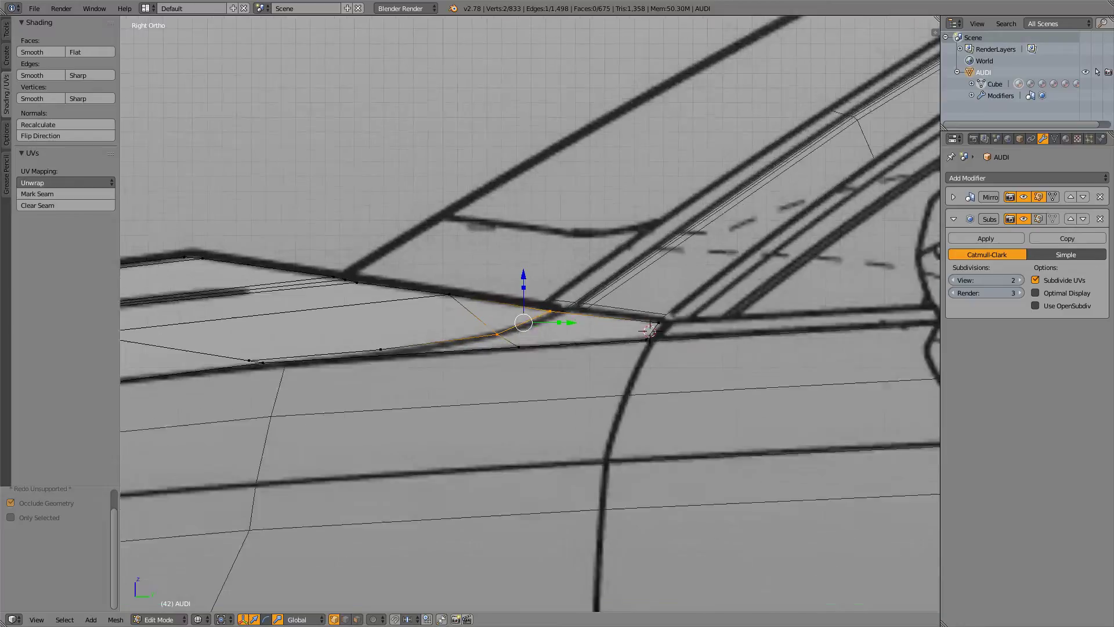
{"action": "right_click", "coordinate": [407, 325]}
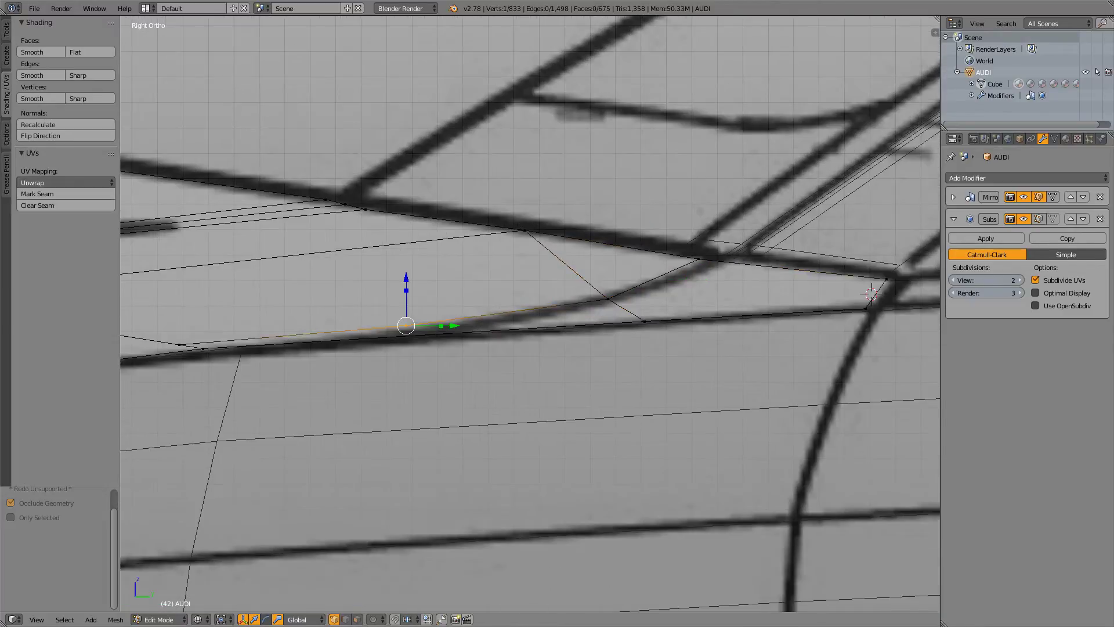
{"action": "left_click_drag", "start_coordinate": [406, 278], "coordinate": [407, 285]}
{"action": "middle_click_drag", "start_coordinate": [406, 286], "coordinate": [543, 260], "text": "shift"}
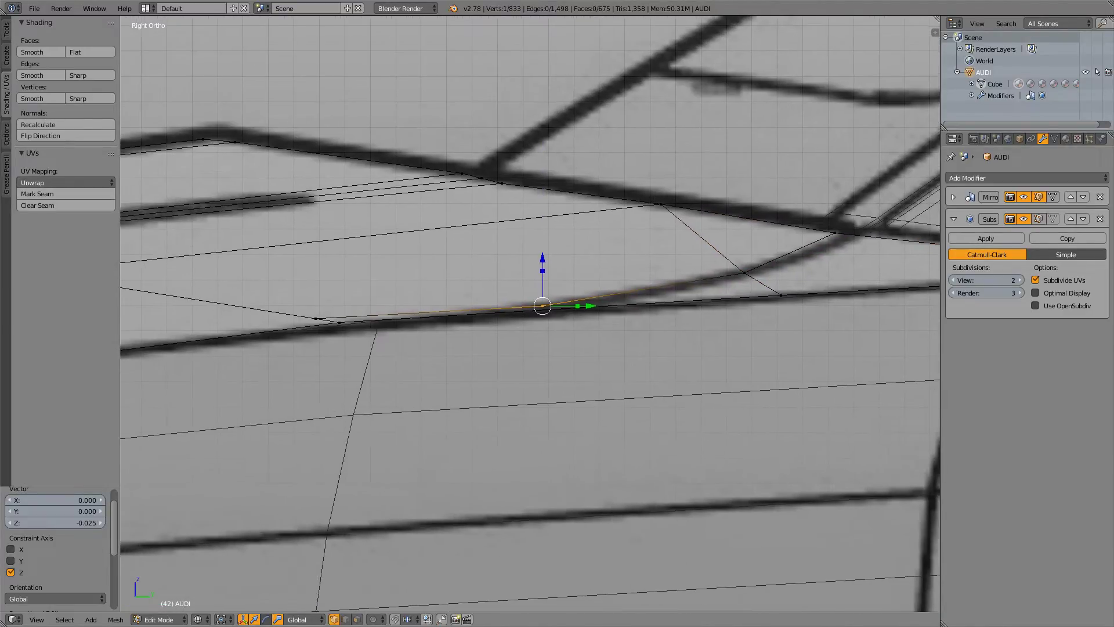
- Move the cut's end vertex on the hood's windshield edge about 0.071 along Y in side view
{"action": "key", "text": "z"}
{"action": "scroll", "coordinate": [530, 314], "scroll_direction": "up", "scroll_amount": 3}
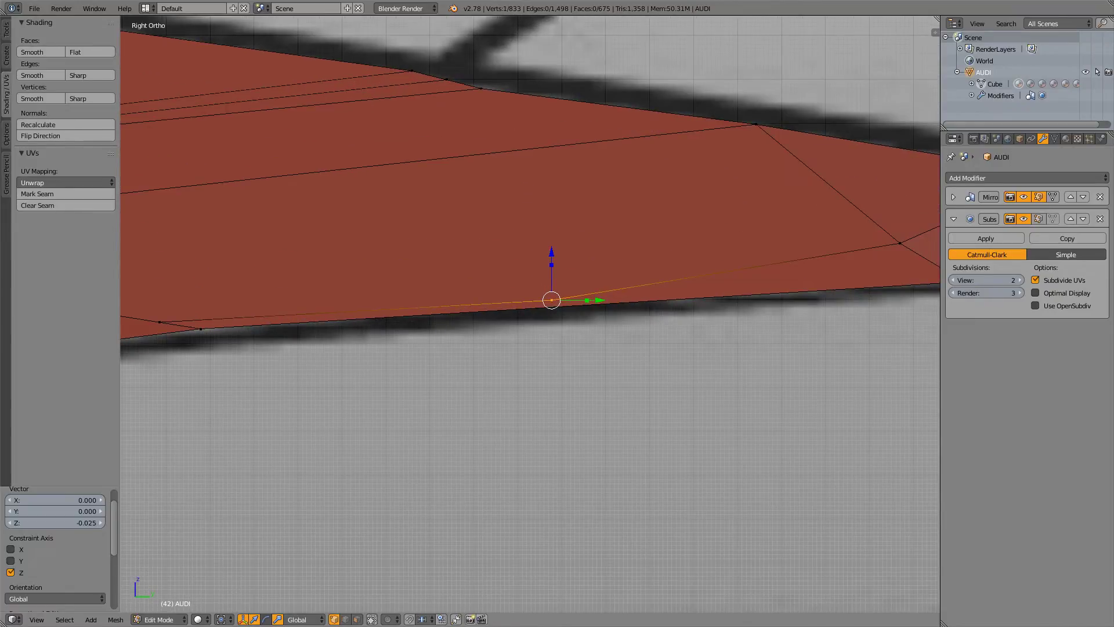
{"action": "scroll", "coordinate": [760, 291], "scroll_direction": "down", "scroll_amount": 4}
{"action": "scroll", "coordinate": [736, 274], "scroll_direction": "up", "scroll_amount": 6}
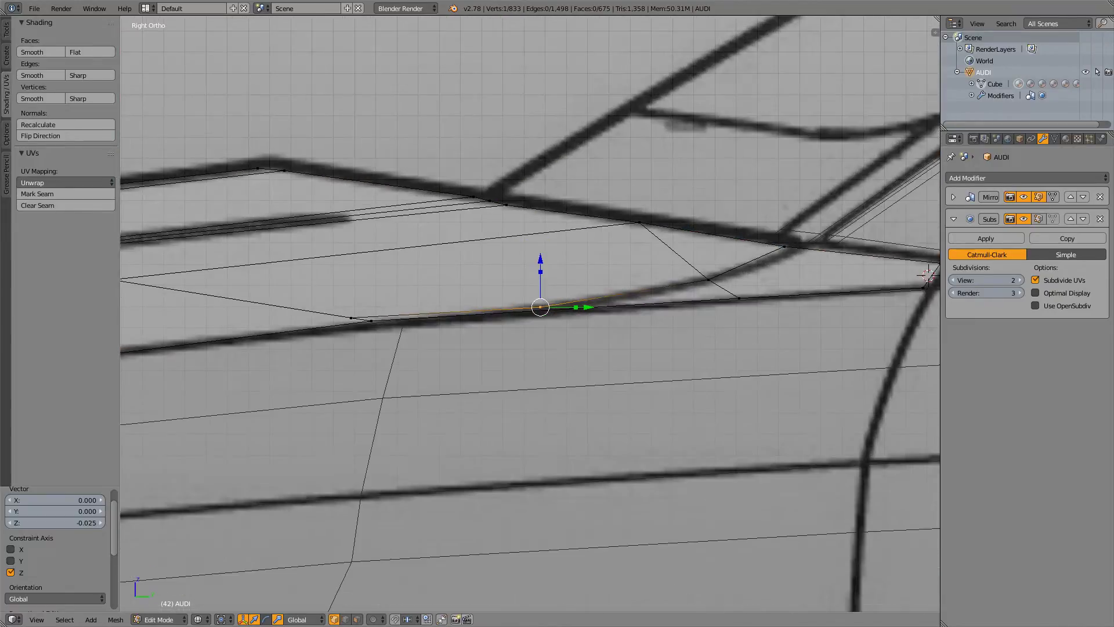
{"action": "middle_click_drag", "start_coordinate": [561, 276], "coordinate": [560, 276], "text": "shift"}
{"action": "right_click", "coordinate": [557, 275]}
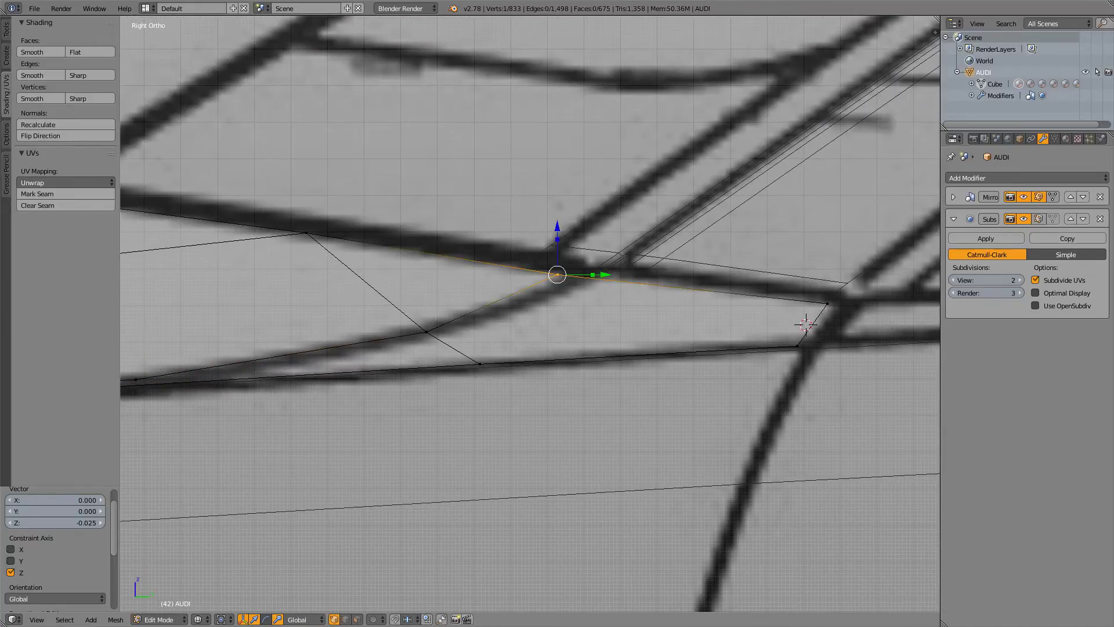
{"action": "left_click_drag", "start_coordinate": [605, 274], "coordinate": [630, 274]}
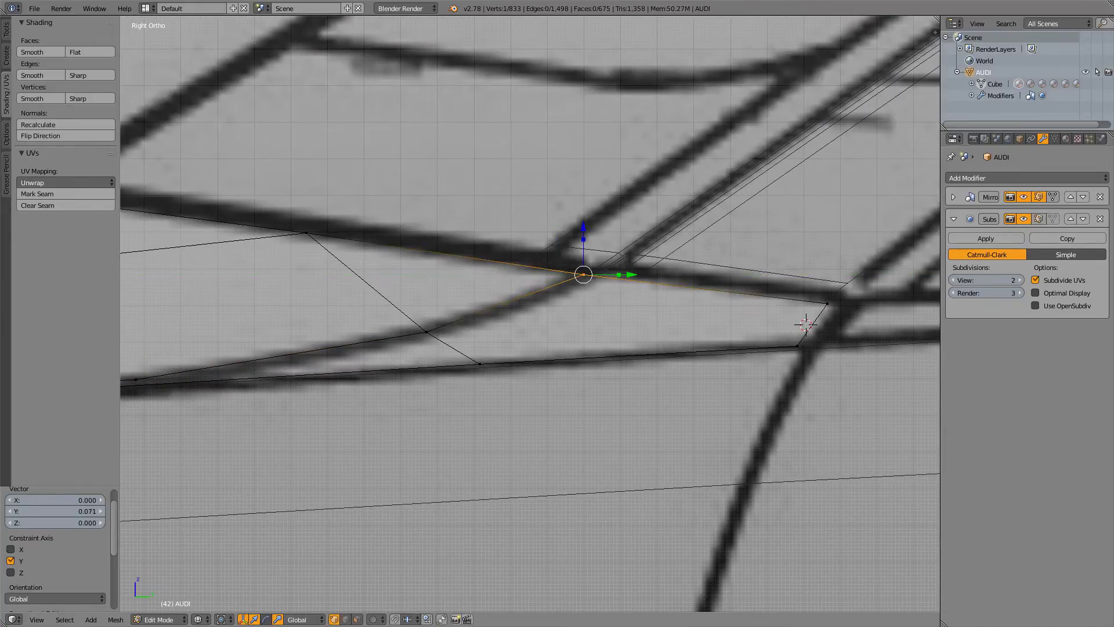
- In top view, move the cut's end vertex about 0.013 along X and -0.025 along Y, and check the hood in solid shading
{"action": "key", "text": "KP_7"}
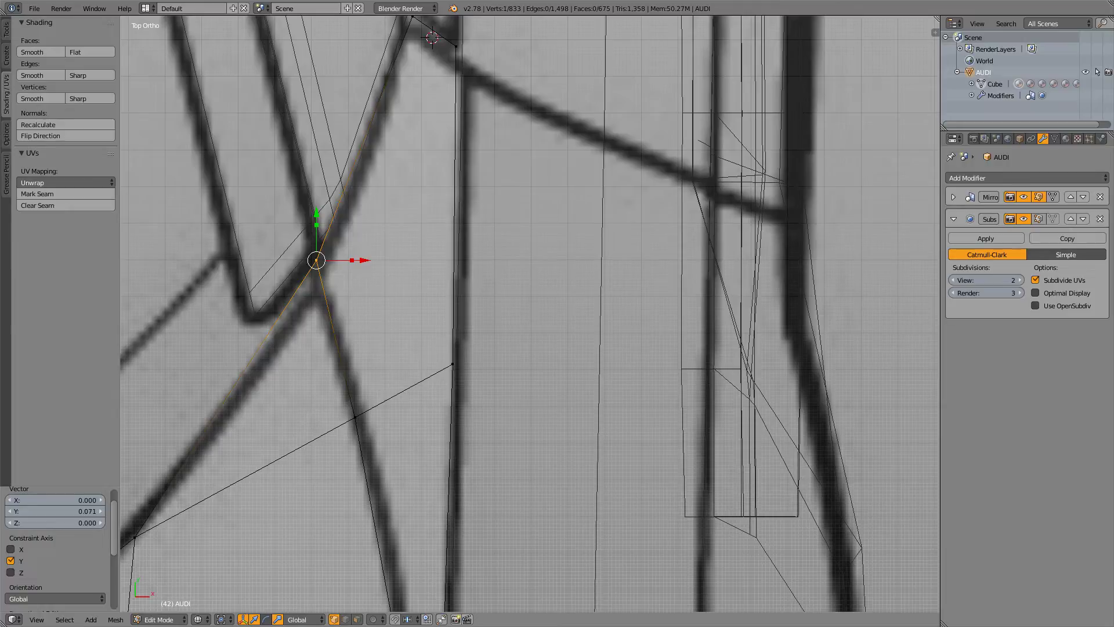
{"action": "key", "text": "g"}
{"action": "left_click", "coordinate": [321, 270]}
{"action": "scroll", "coordinate": [529, 314], "scroll_direction": "up", "scroll_amount": 6}
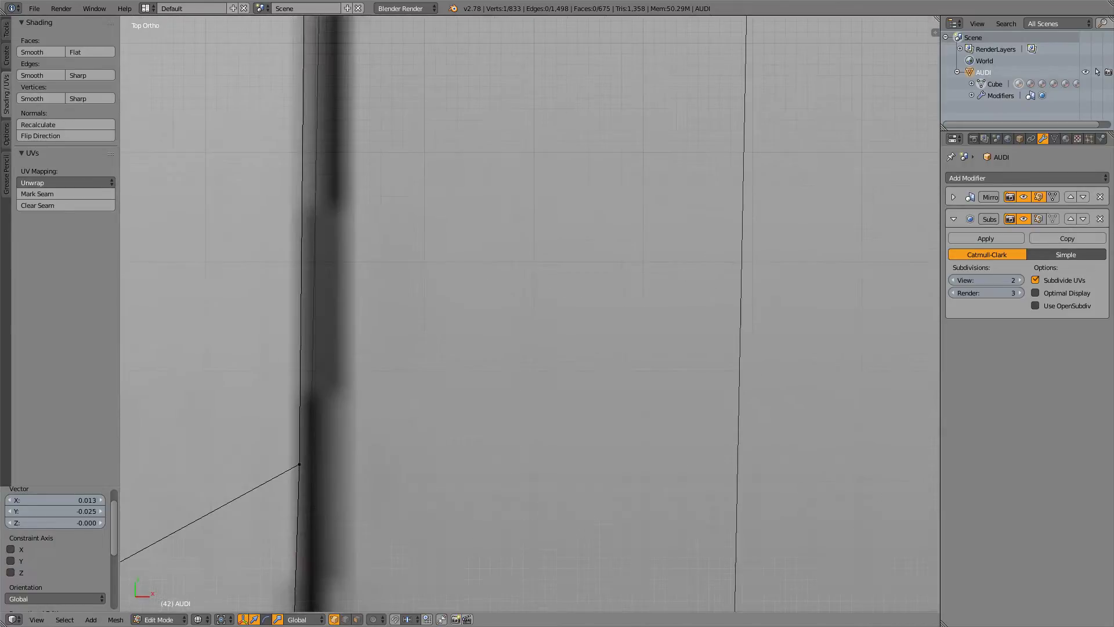
{"action": "scroll", "coordinate": [530, 314], "scroll_direction": "down", "scroll_amount": 8}
{"action": "key", "text": "z"}
{"action": "scroll", "coordinate": [530, 314], "scroll_direction": "down", "scroll_amount": 6}
{"action": "key", "text": "z"}
{"action": "key", "text": "z"}
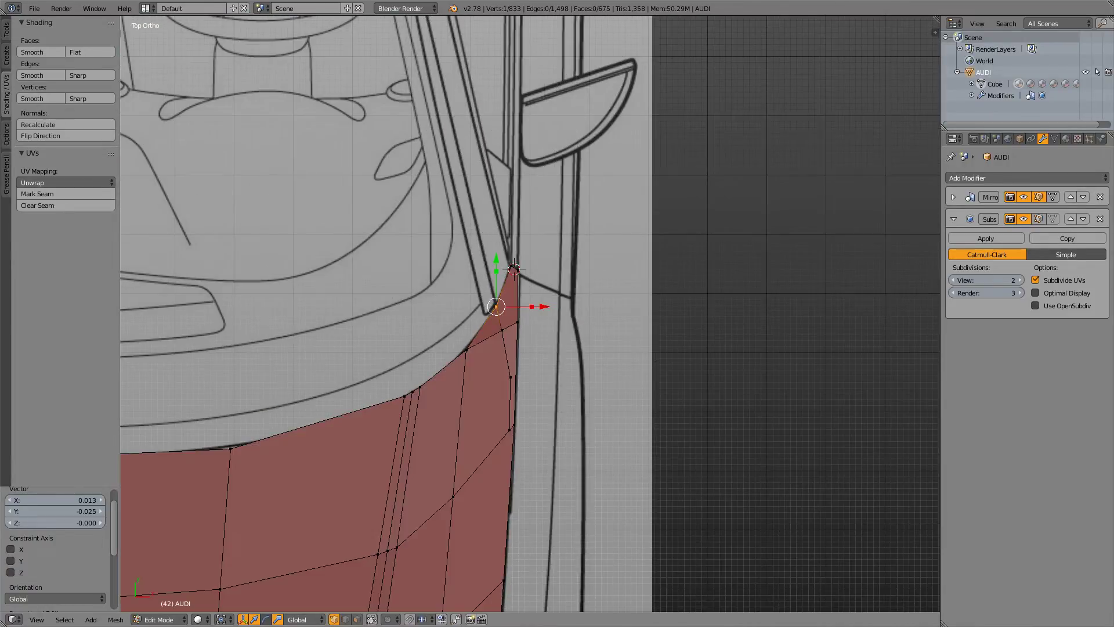
{"action": "key", "text": "z"}
- Move the vertex where the cut meets the cross edge about 0.010 along X and 0.007 along Y onto the blueprint line
{"action": "scroll", "coordinate": [530, 313], "scroll_direction": "up", "scroll_amount": 5}
{"action": "right_click", "coordinate": [444, 364]}
{"action": "key", "text": "g"}
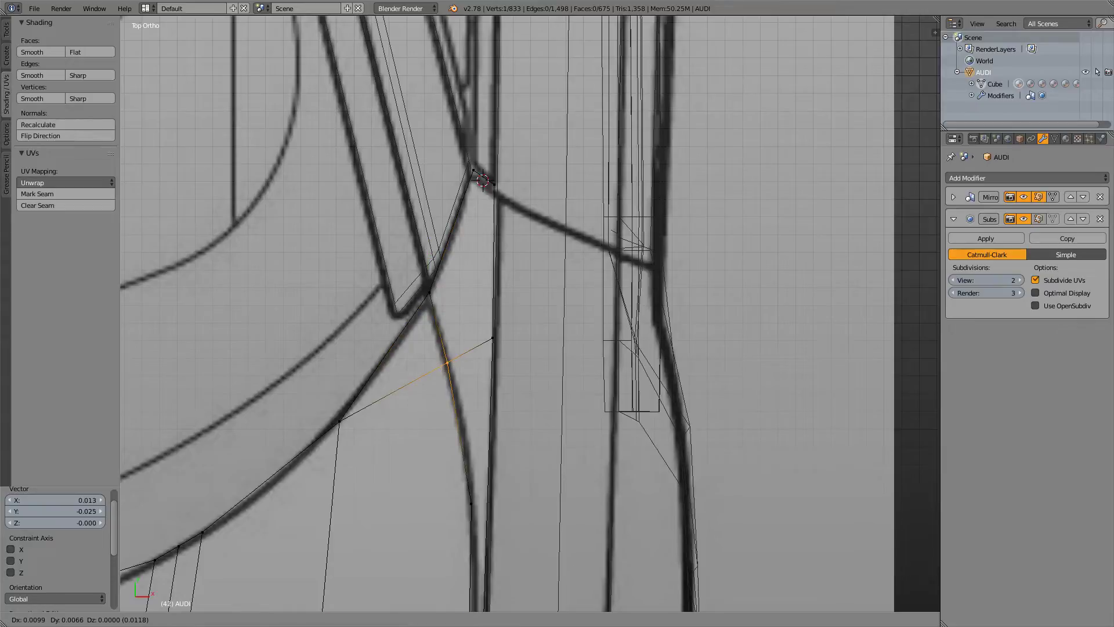
{"action": "left_click", "coordinate": [448, 363]}
{"action": "scroll", "coordinate": [530, 313], "scroll_direction": "down", "scroll_amount": 4}
{"action": "scroll", "coordinate": [530, 314], "scroll_direction": "up", "scroll_amount": 5}
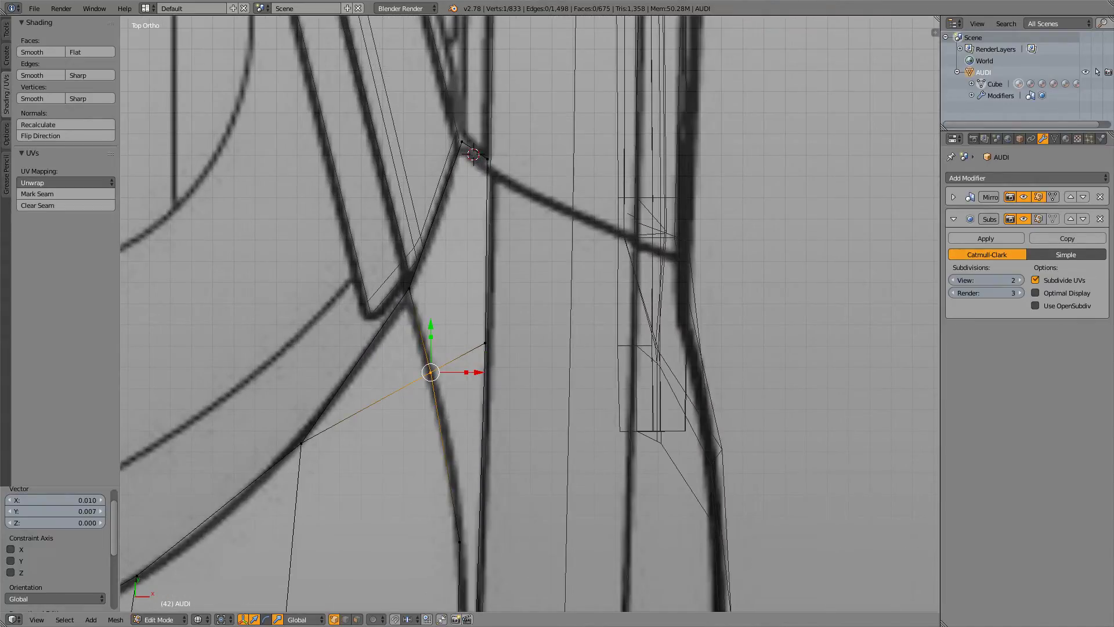
{"action": "key", "text": "super+h"}
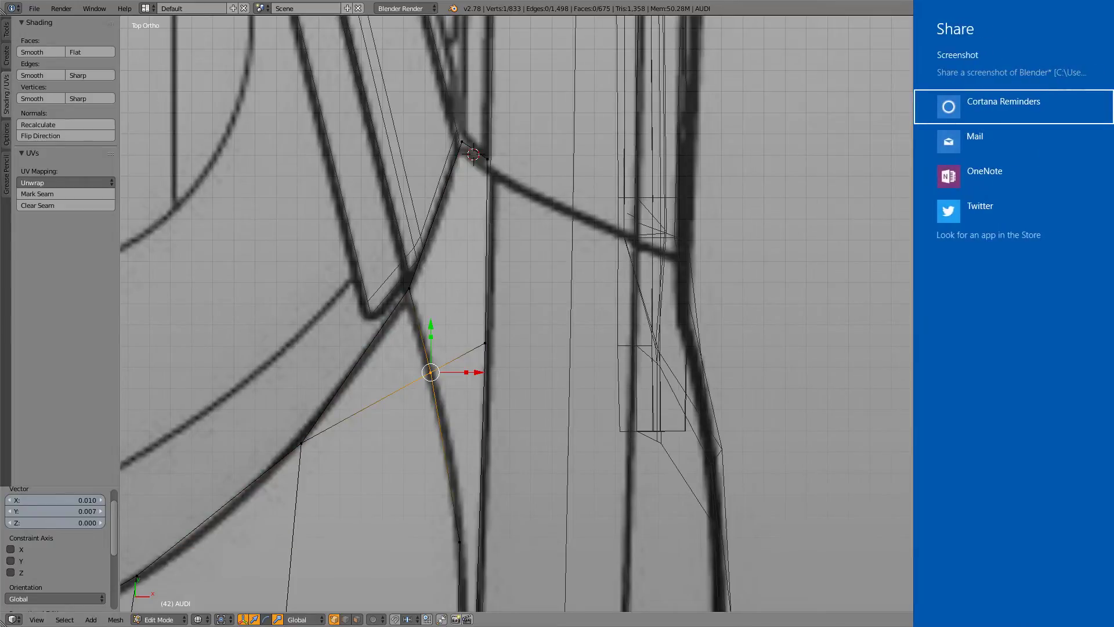
{"action": "key", "text": "Escape"}
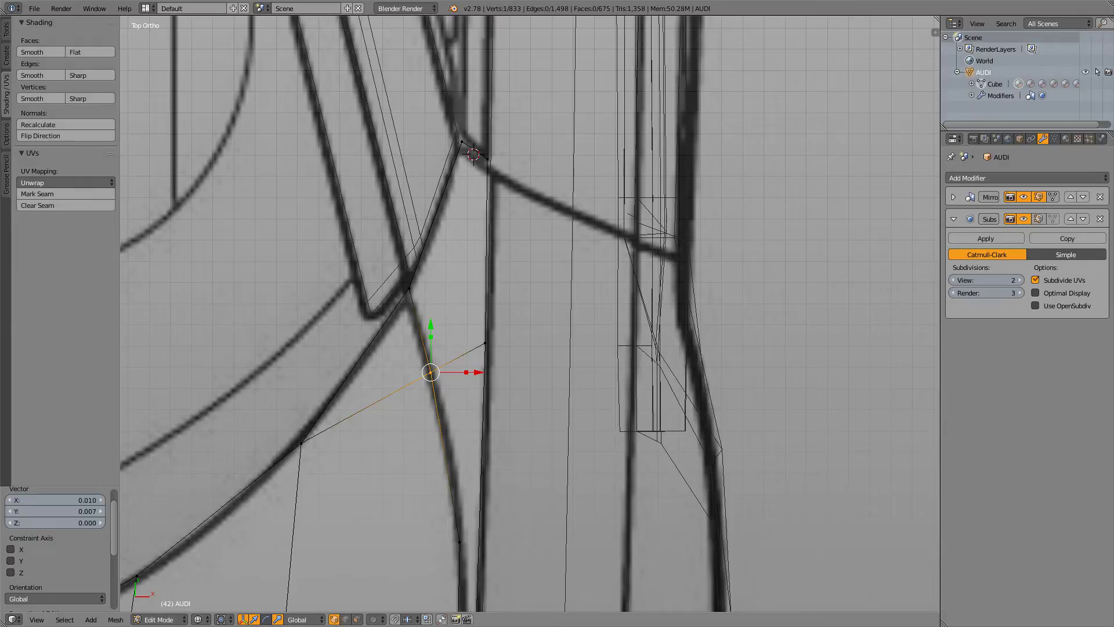
- Switch to face selection in solid shading and reveal all hidden parts of the car body mesh
{"action": "key", "text": "ctrl+Tab"}
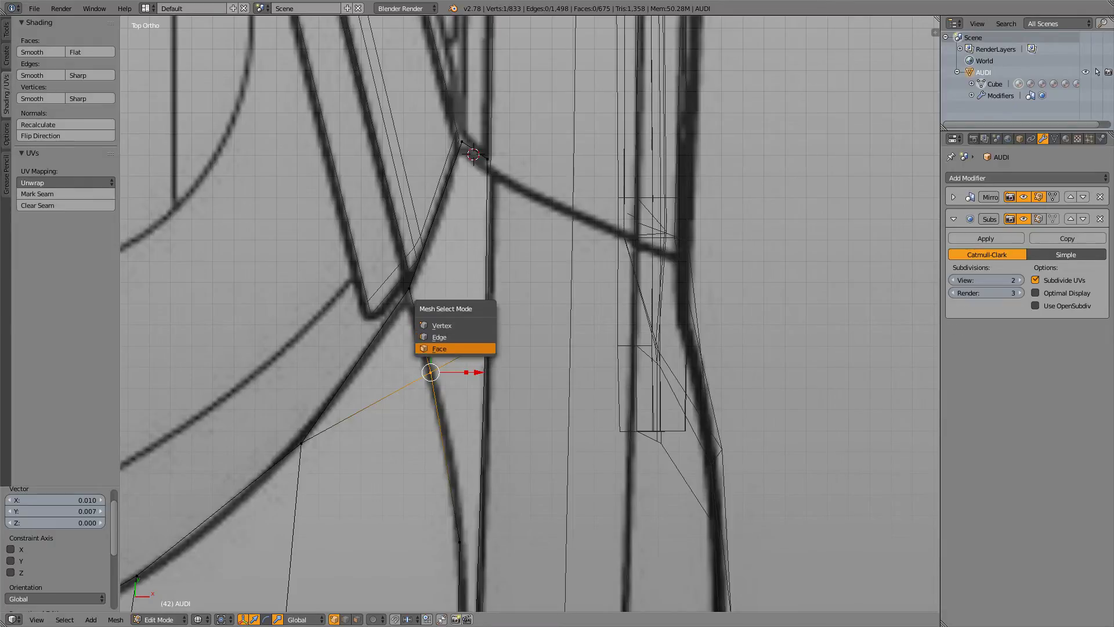
{"action": "key", "text": "Return"}
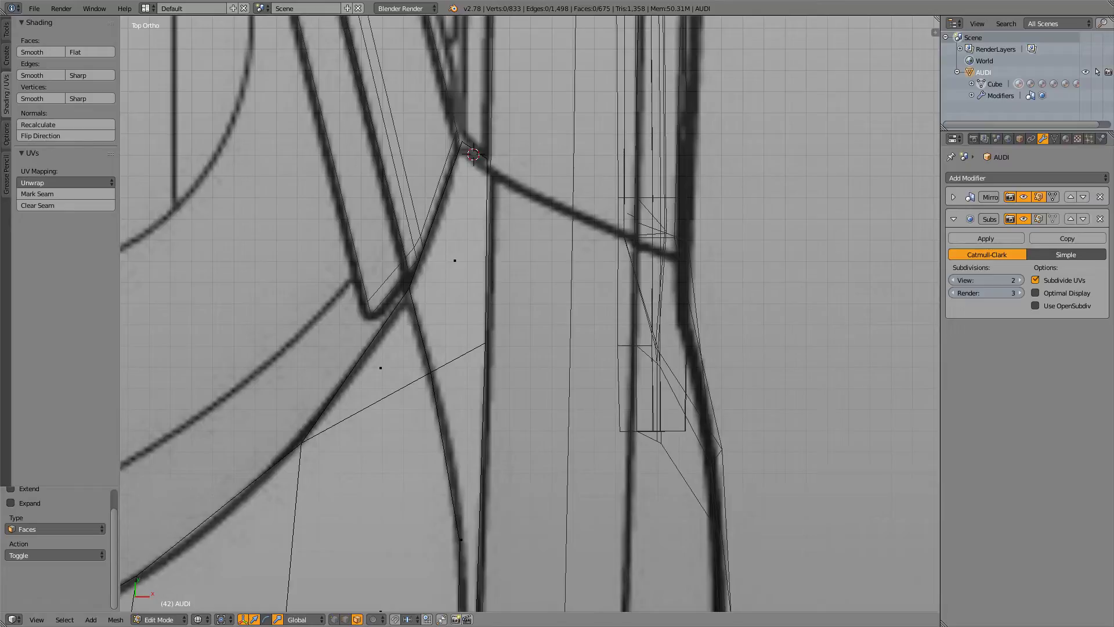
{"action": "key", "text": "z"}
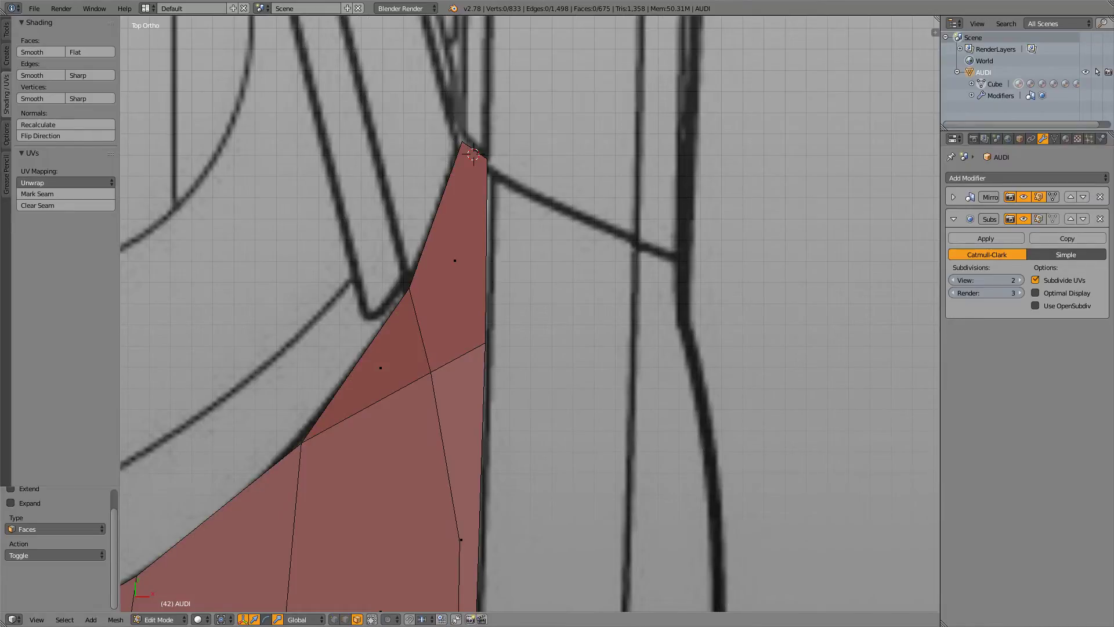
{"action": "key", "text": "alt+h"}
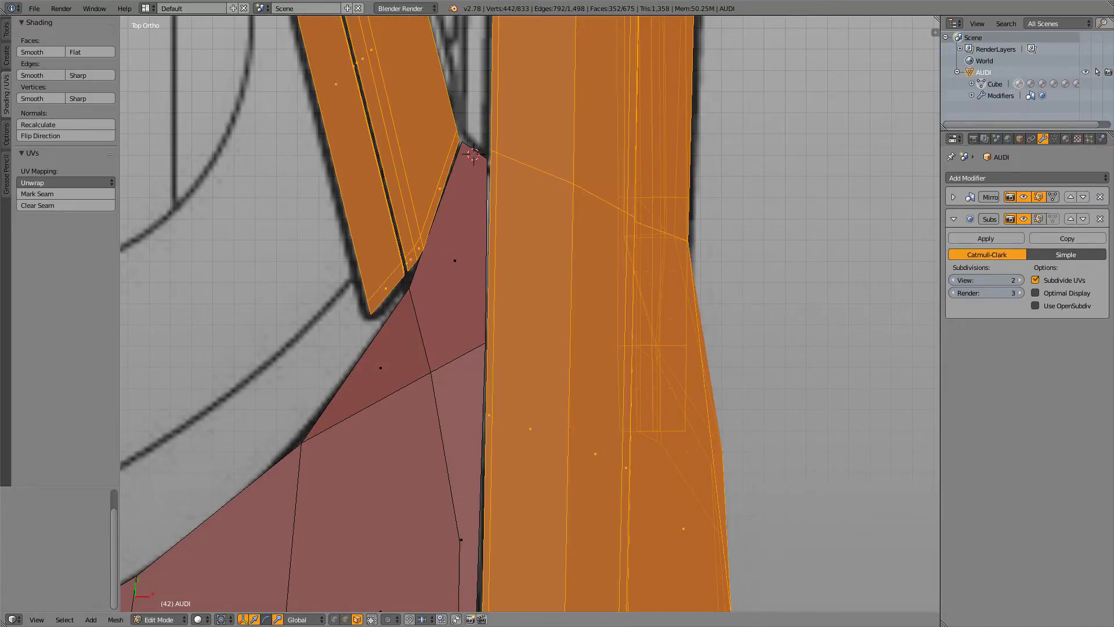
- Examine the gap between the hood and the fender against the blueprints in top and side views
{"action": "scroll", "coordinate": [530, 313], "scroll_direction": "down", "scroll_amount": 5}
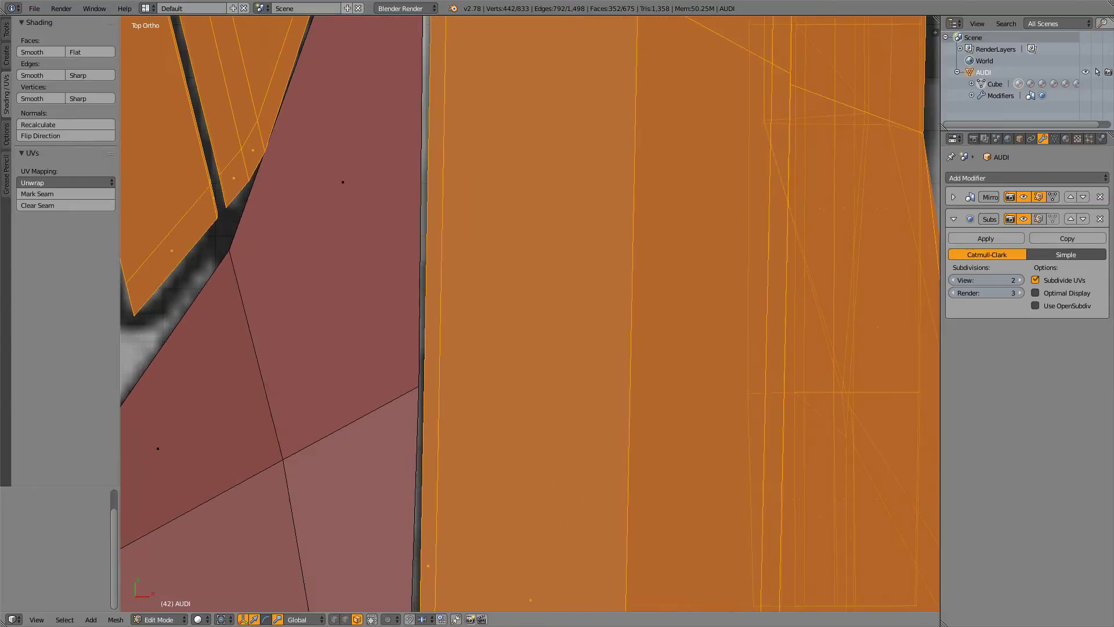
{"action": "scroll", "coordinate": [514, 269], "scroll_direction": "down", "scroll_amount": 5}
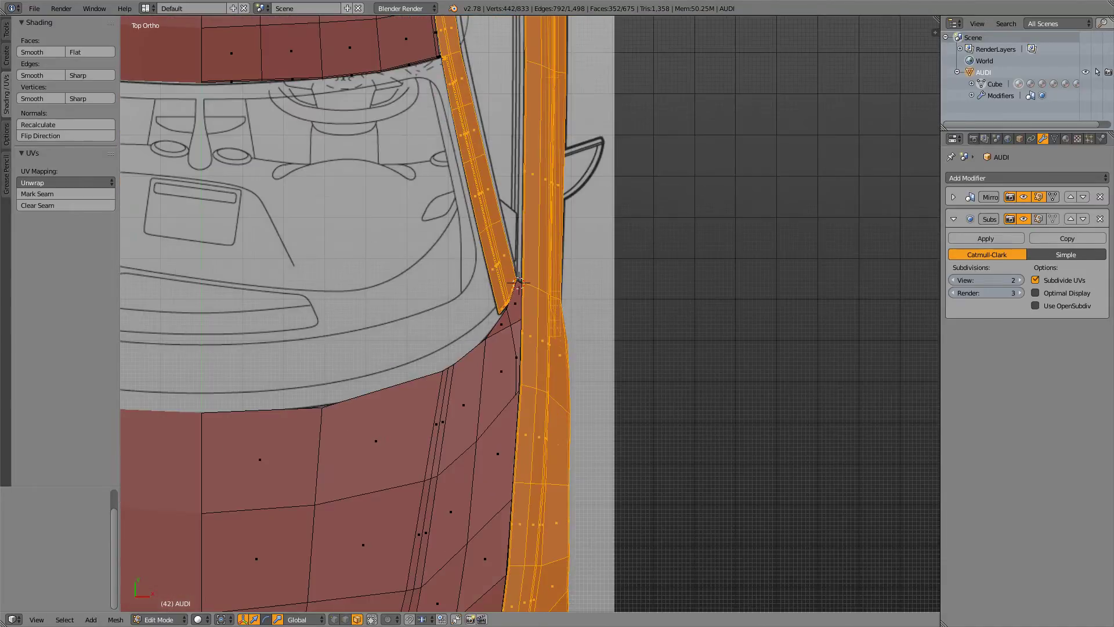
{"action": "scroll", "coordinate": [524, 299], "scroll_direction": "up", "scroll_amount": 4}
{"action": "scroll", "coordinate": [603, 380], "scroll_direction": "up", "scroll_amount": 6}
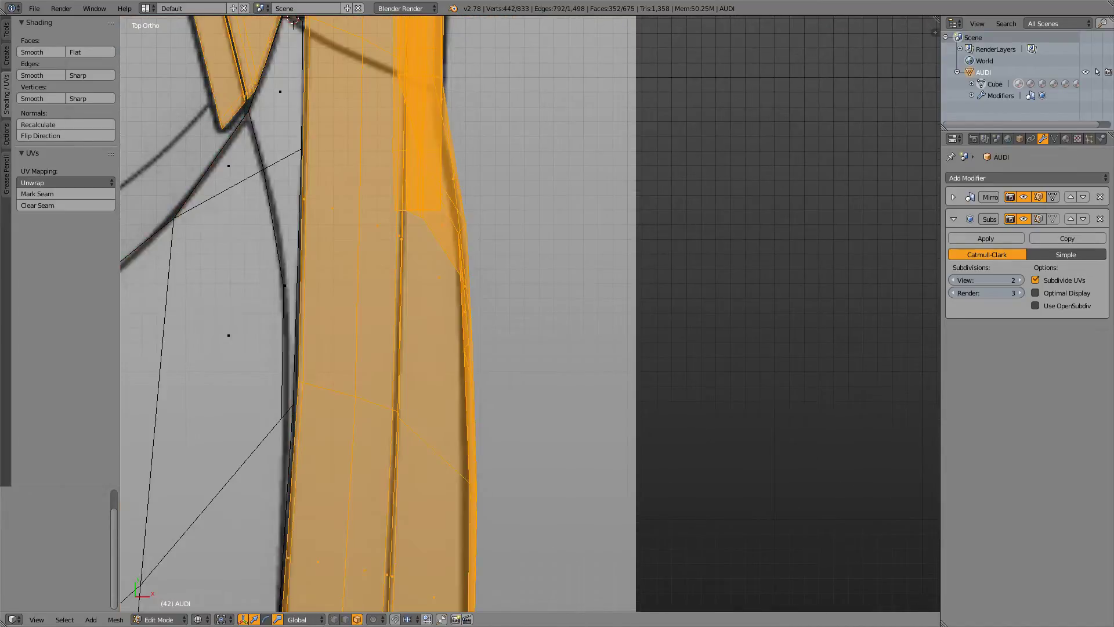
{"action": "key", "text": "KP_3"}
{"action": "key", "text": "z"}
{"action": "key", "text": "z"}
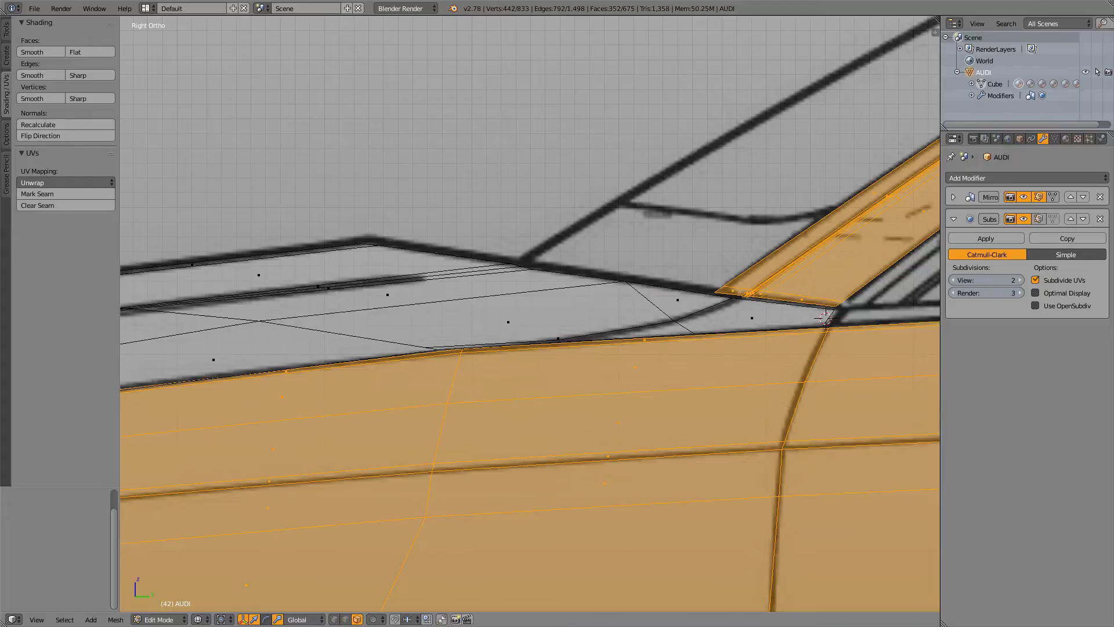
{"action": "key", "text": "KP_7"}
{"action": "scroll", "coordinate": [530, 313], "scroll_direction": "down", "scroll_amount": 5}
{"action": "scroll", "coordinate": [530, 313], "scroll_direction": "up", "scroll_amount": 5}
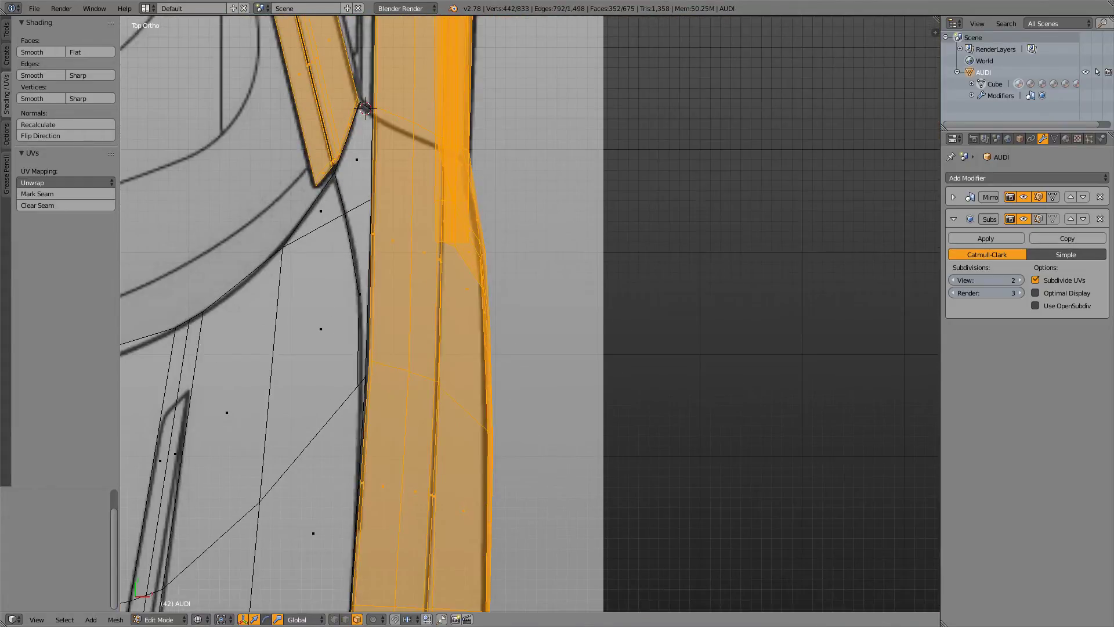
- Switch to Photos and examine the hood's side gap and rear corner in faceliftedaudia3-000.jpg, comparing it with the model in Blender
{"action": "key", "text": "alt+Tab"}
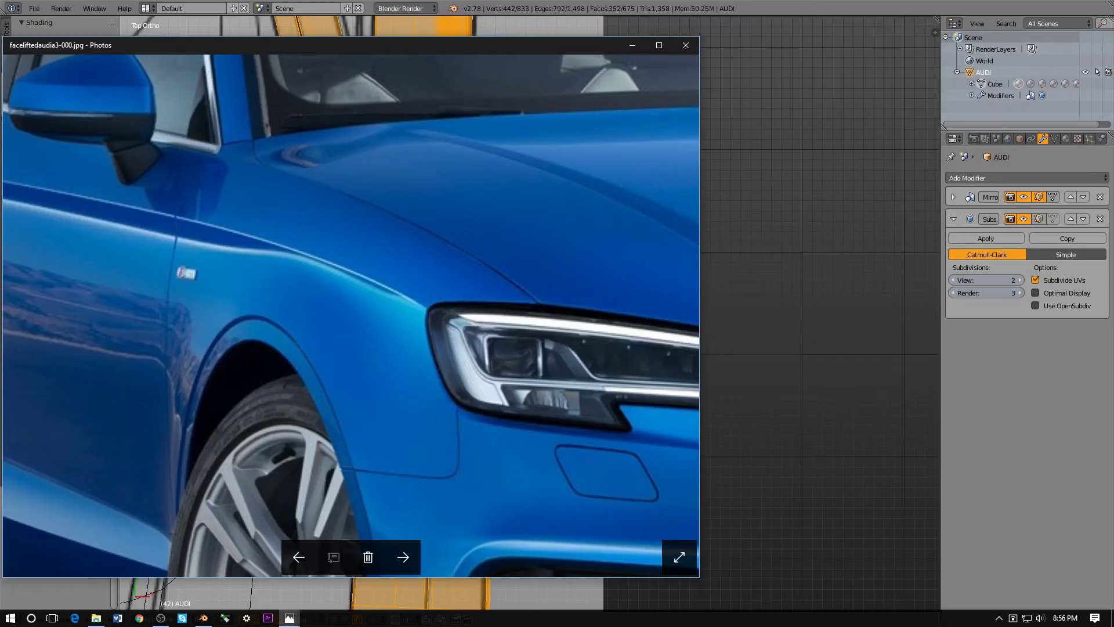
{"action": "key", "text": "alt+Tab"}
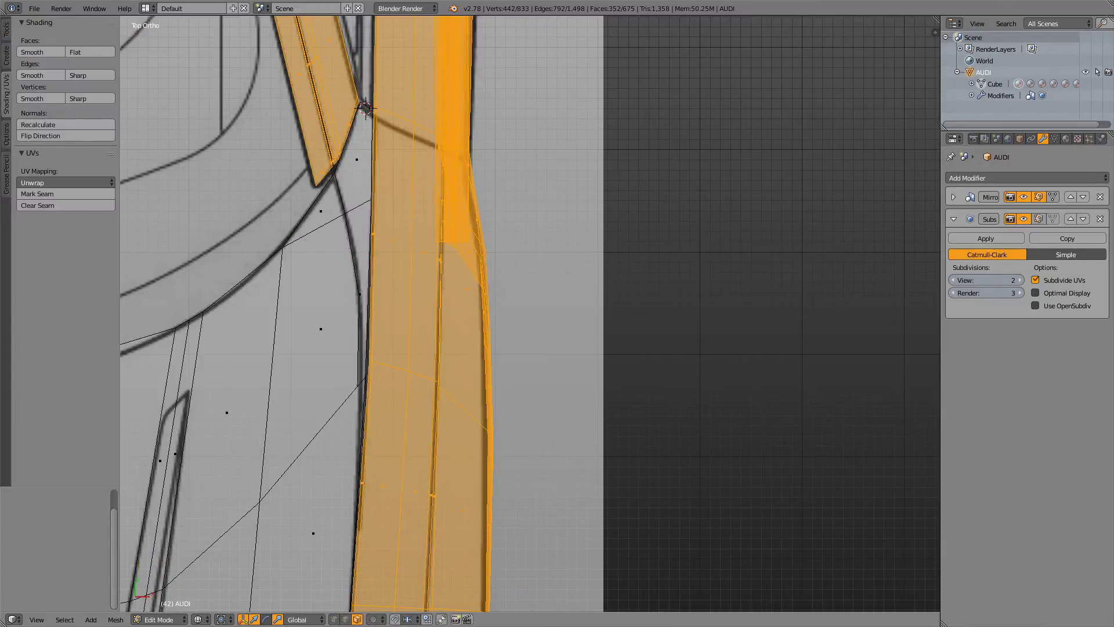
{"action": "key", "text": "alt+Tab"}
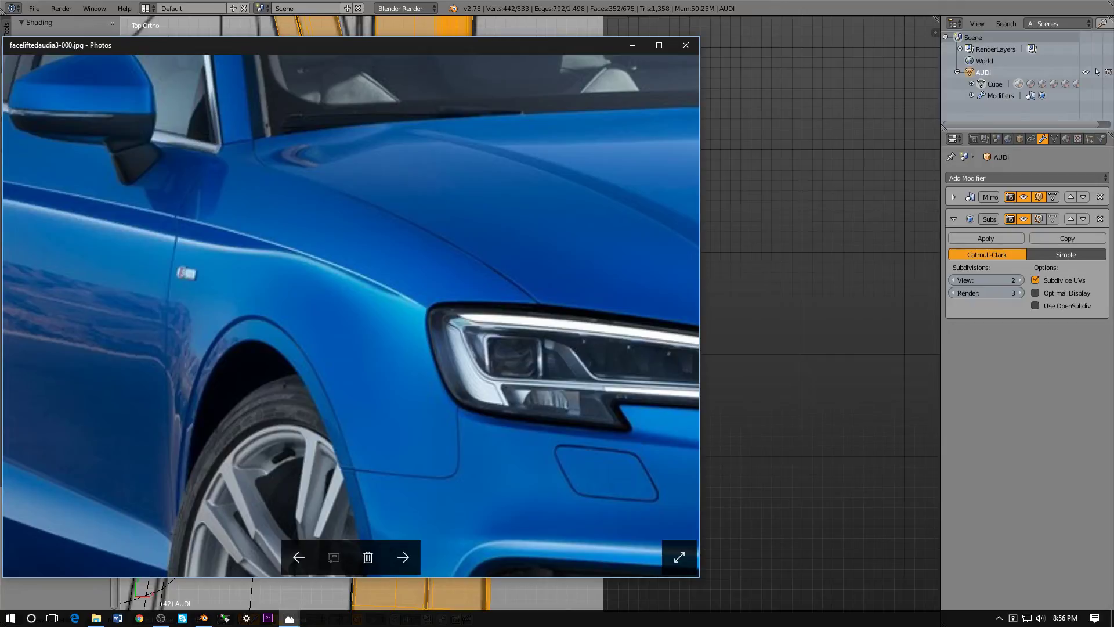
{"action": "key", "text": "alt+Tab"}
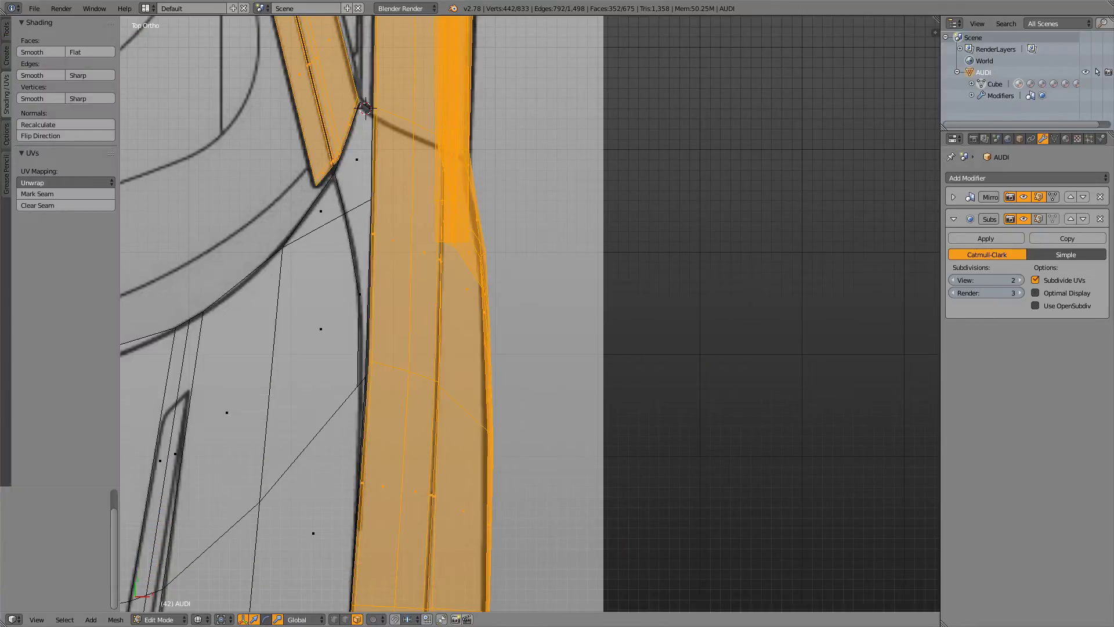
{"action": "key", "text": "alt+Tab"}
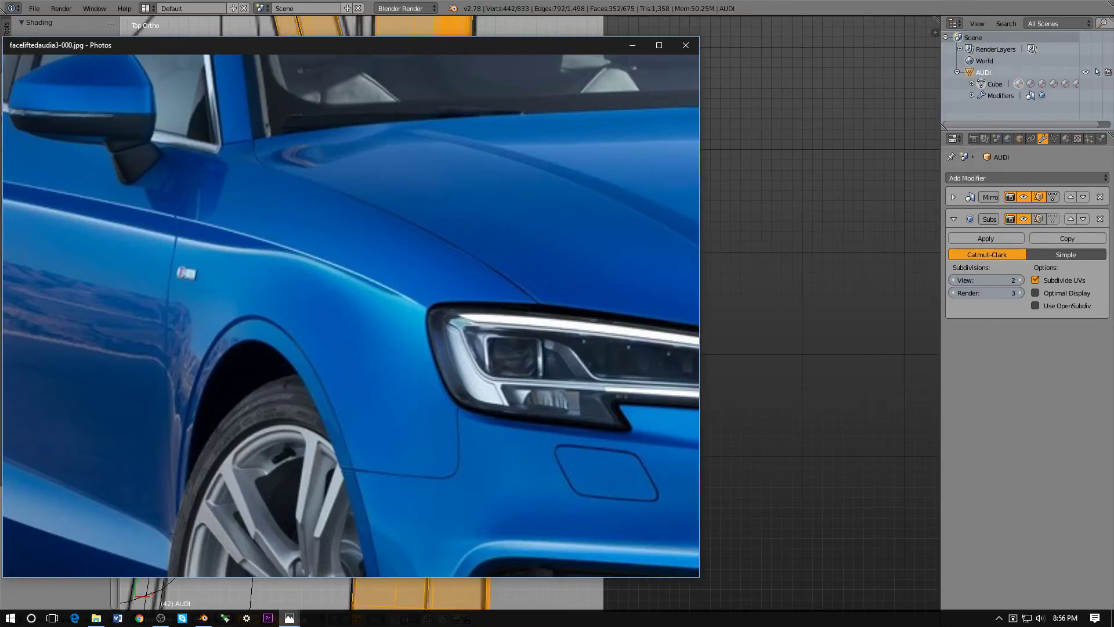
{"action": "scroll", "coordinate": [266, 157], "scroll_direction": "up", "scroll_amount": 3}
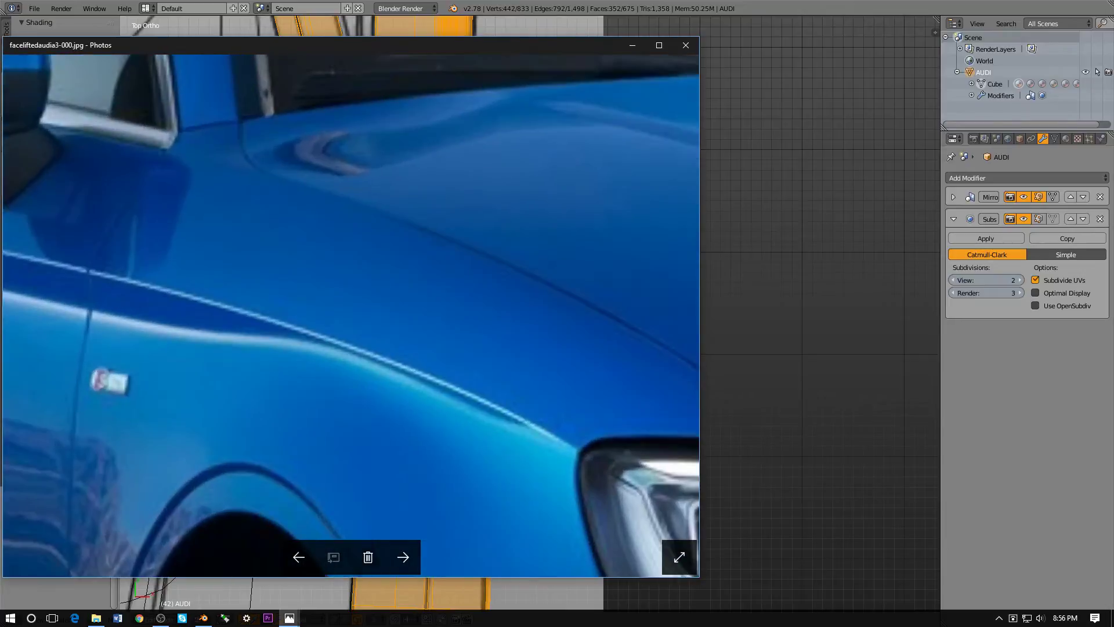
{"action": "scroll", "coordinate": [266, 156], "scroll_direction": "down", "scroll_amount": 7}
{"action": "scroll", "coordinate": [266, 157], "scroll_direction": "up", "scroll_amount": 3}
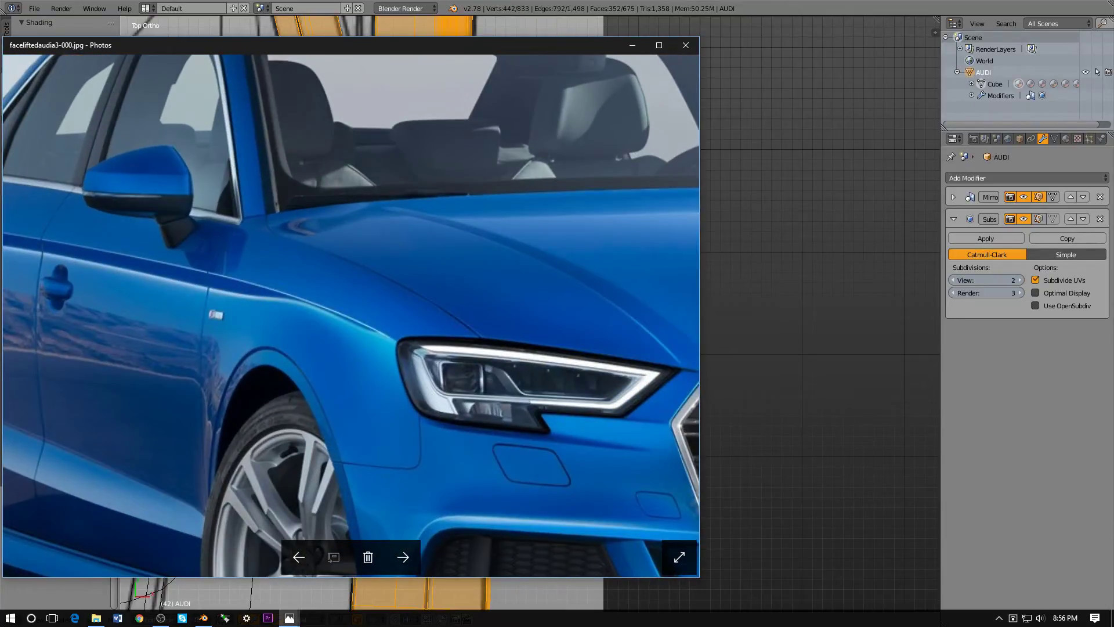
{"action": "key", "text": "alt+Tab"}
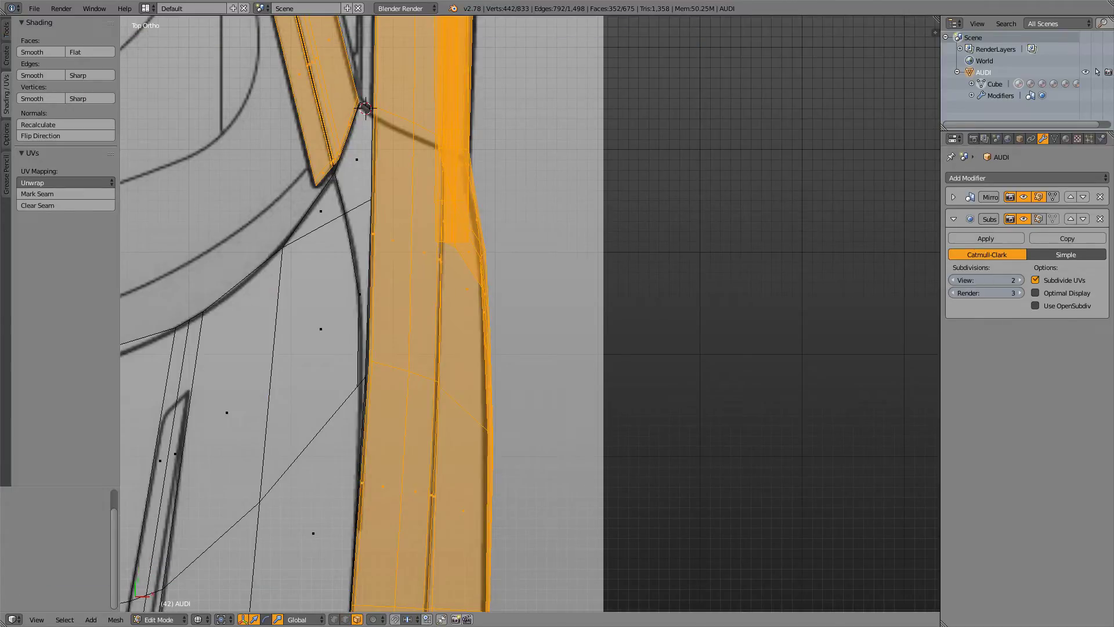
- Select the fender's inner edge face beside the hood's rear corner and inspect the hood-to-fender gap in solid and wireframe top view
{"action": "right_click", "coordinate": [373, 234]}
{"action": "scroll", "coordinate": [530, 313], "scroll_direction": "down", "scroll_amount": 6}
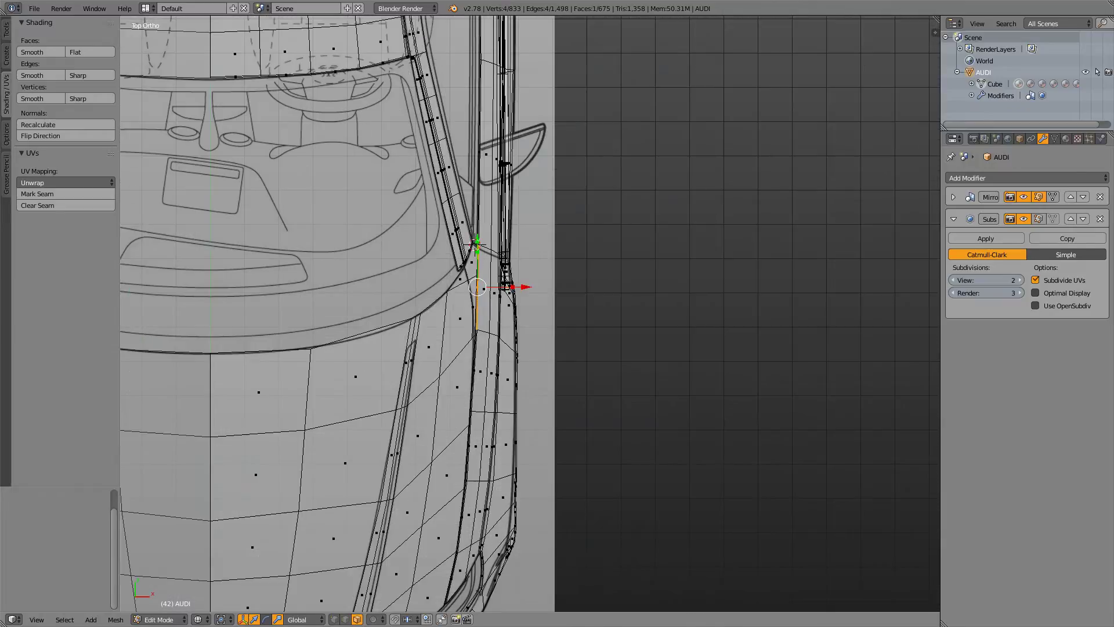
{"action": "key", "text": "alt+Tab"}
{"action": "key", "text": "alt+Tab"}
{"action": "scroll", "coordinate": [530, 314], "scroll_direction": "up", "scroll_amount": 8}
{"action": "scroll", "coordinate": [530, 314], "scroll_direction": "down", "scroll_amount": 5}
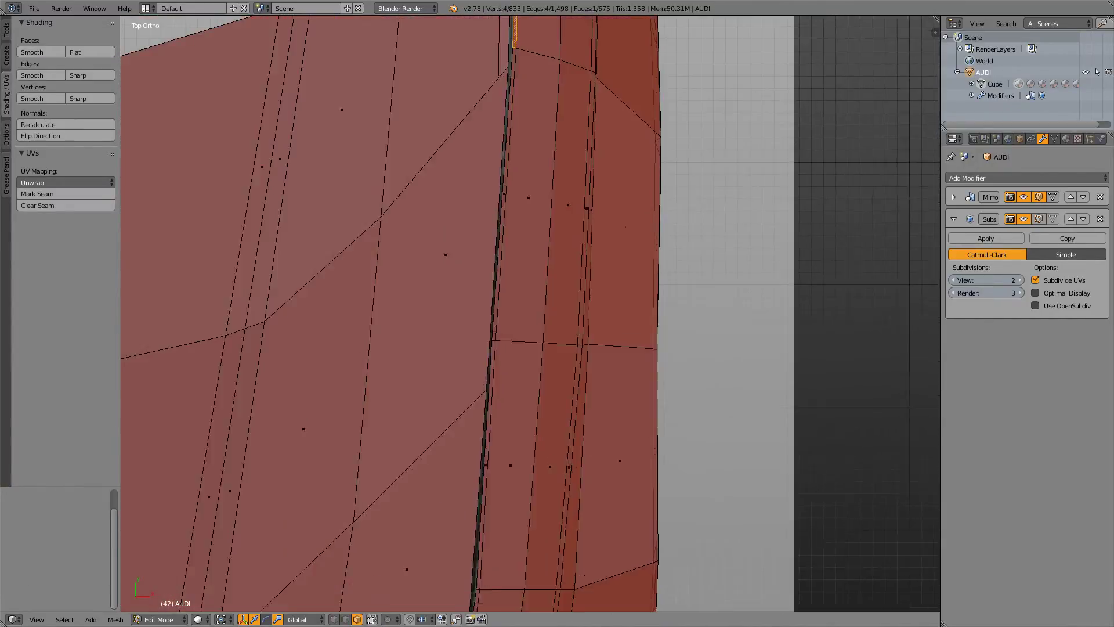
{"action": "scroll", "coordinate": [498, 252], "scroll_direction": "up", "scroll_amount": 4}
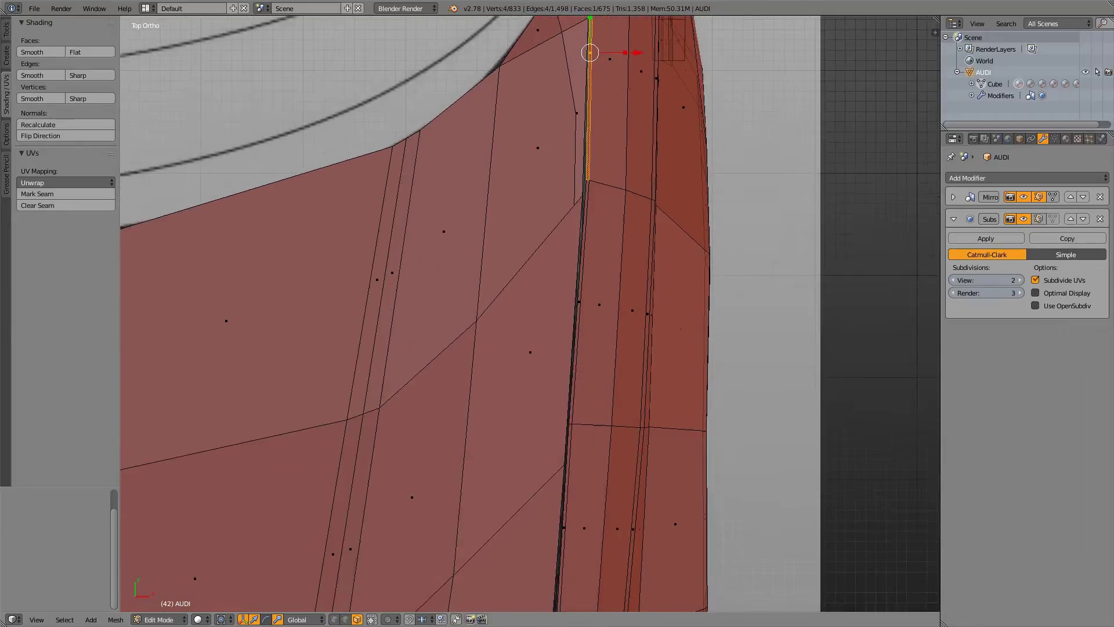
{"action": "key", "text": "z"}
{"action": "scroll", "coordinate": [539, 311], "scroll_direction": "up", "scroll_amount": 1}
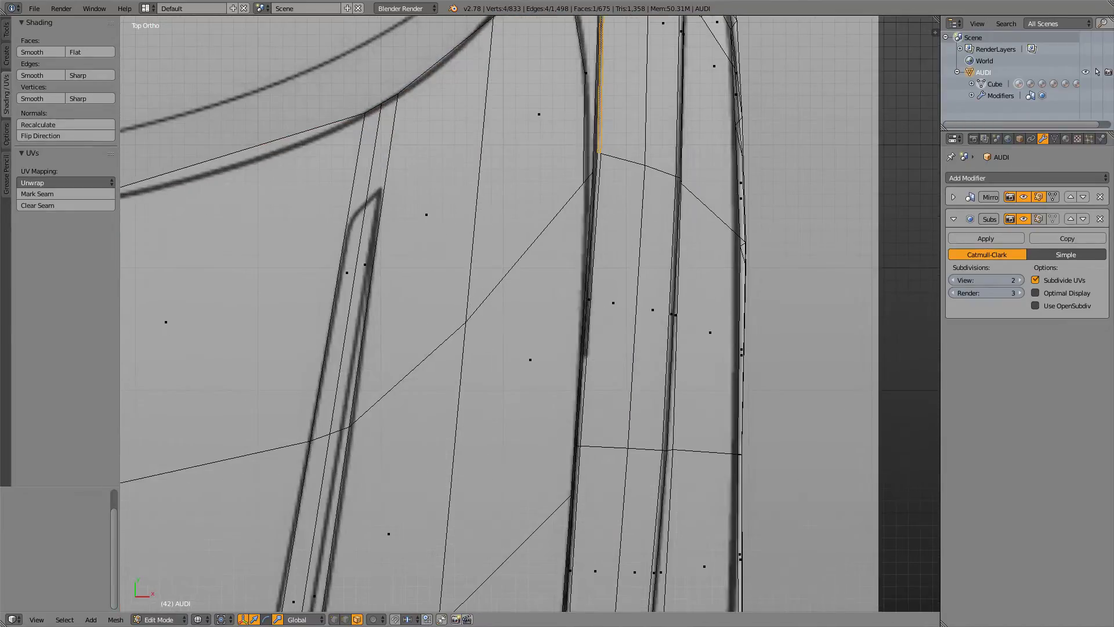
{"action": "scroll", "coordinate": [540, 39], "scroll_direction": "up", "scroll_amount": 2}
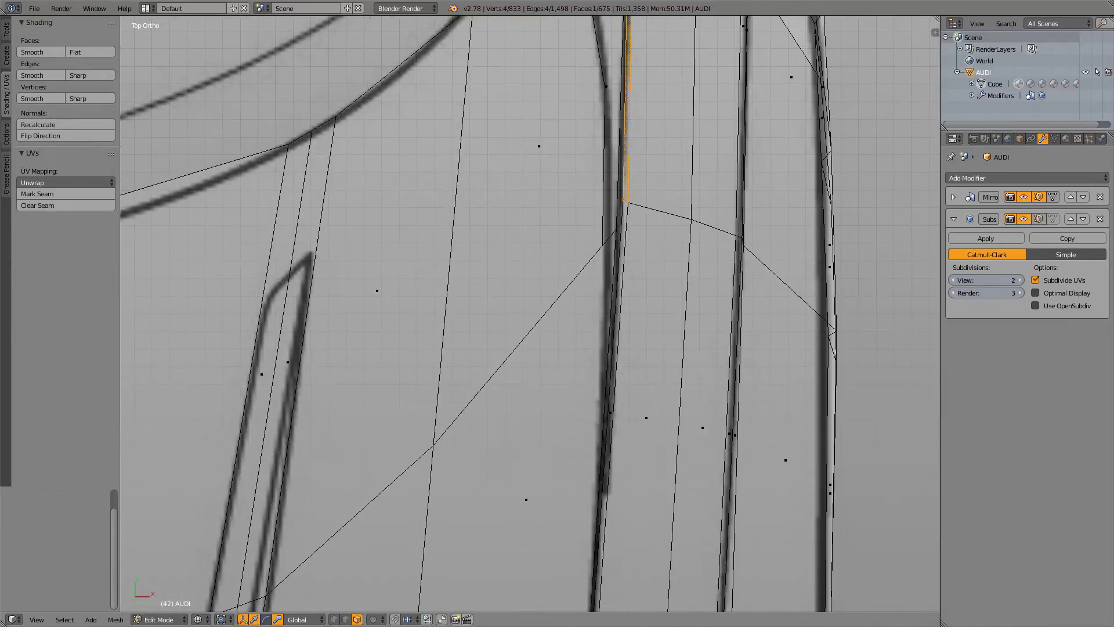
{"action": "scroll", "coordinate": [527, 316], "scroll_direction": "up", "scroll_amount": 1}
- In vertex selection, move the cut's front vertex on the cross edge beside the fender gap 0.025 along X onto the blueprint line
{"action": "middle_click_drag", "start_coordinate": [527, 316], "coordinate": [435, 495], "text": "shift"}
{"action": "key", "text": "z"}
{"action": "key", "text": "z"}
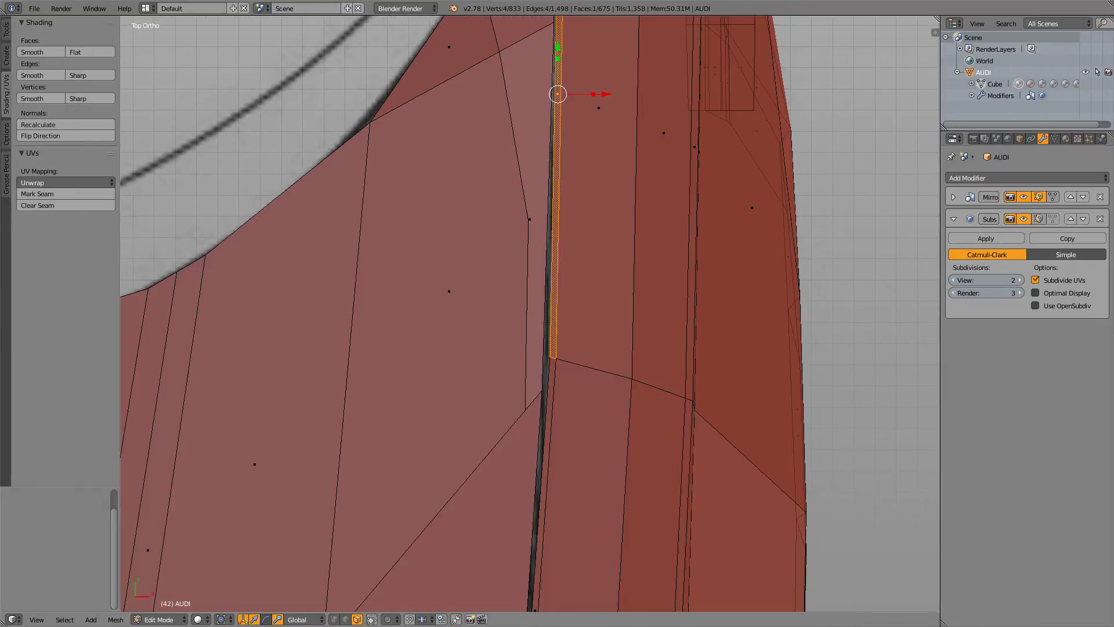
{"action": "key", "text": "ctrl+Tab"}
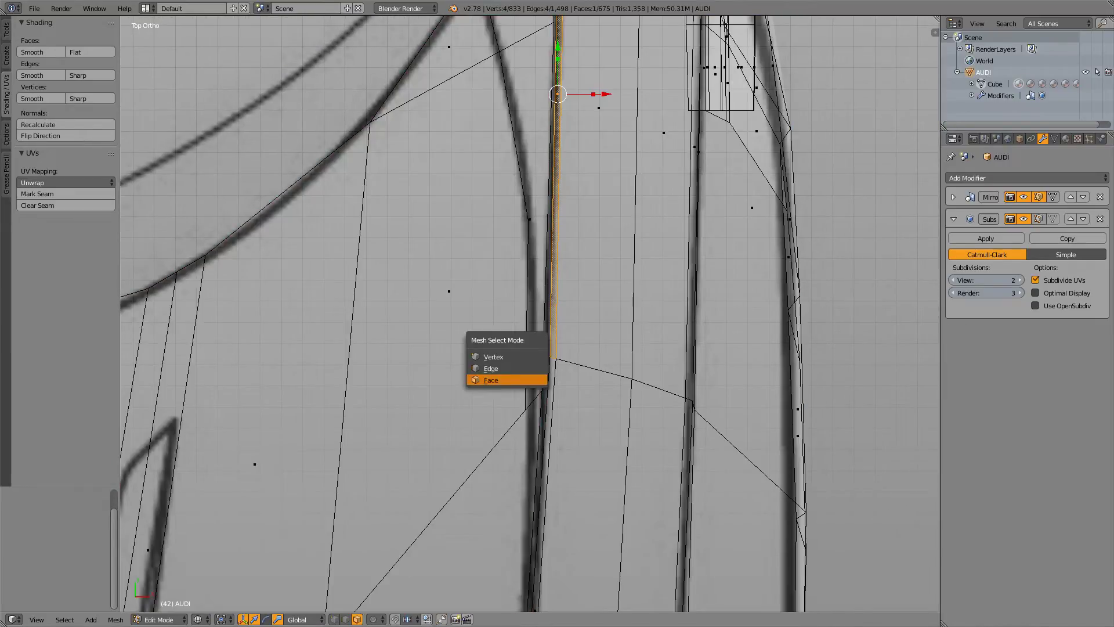
{"action": "left_click", "coordinate": [493, 356]}
{"action": "right_click", "coordinate": [525, 410]}
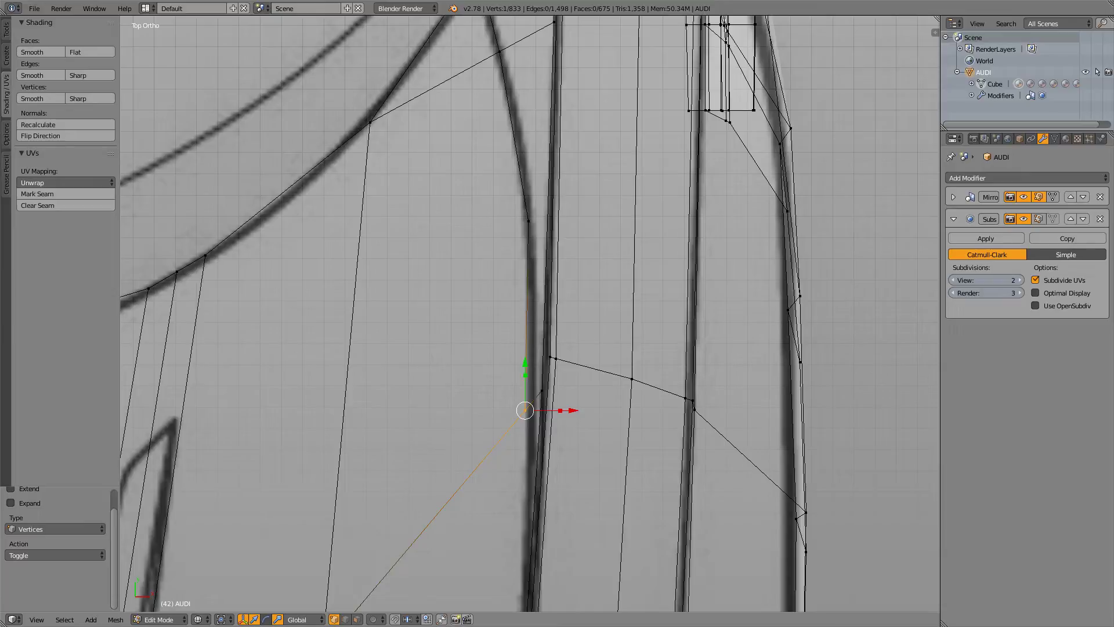
{"action": "left_click_drag", "start_coordinate": [572, 410], "coordinate": [577, 410]}
{"action": "middle_click_drag", "start_coordinate": [577, 410], "coordinate": [561, 151], "text": "shift"}
{"action": "scroll", "coordinate": [546, 263], "scroll_direction": "up", "scroll_amount": 2}
{"action": "scroll", "coordinate": [546, 264], "scroll_direction": "down", "scroll_amount": 3}
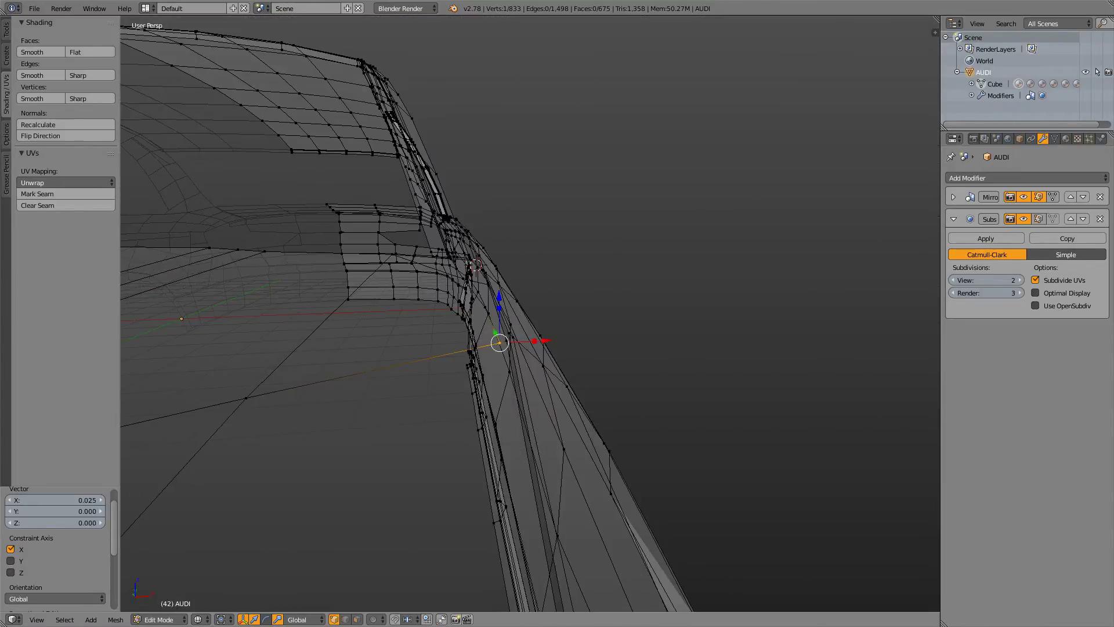
{"action": "key", "text": "KP_7"}
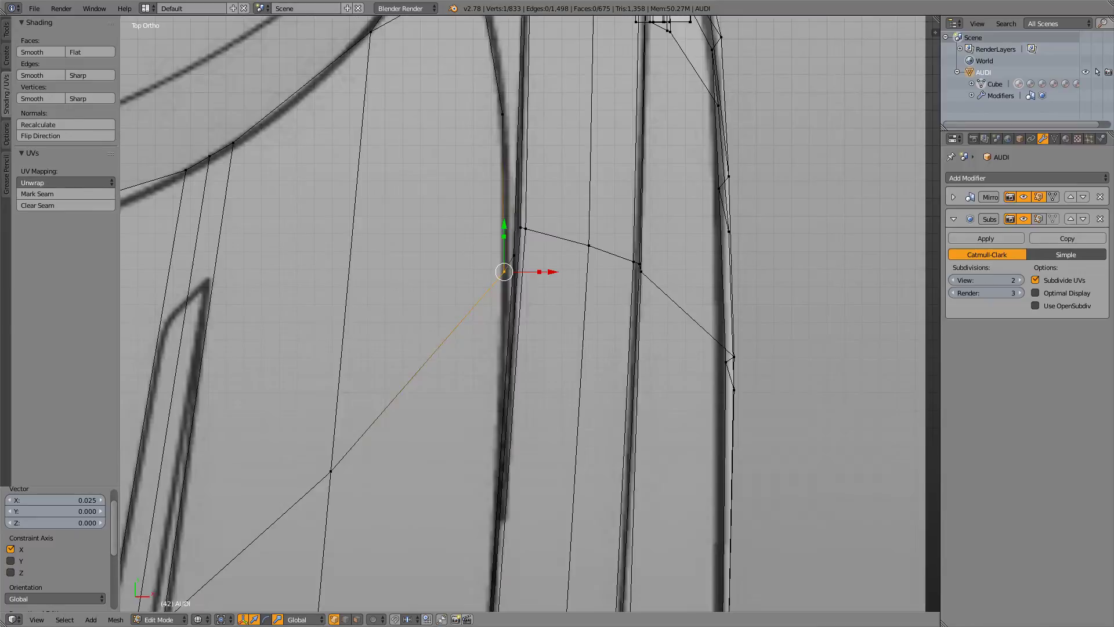
- Save the scene over the existing file audi-a3-vid-10.blend
{"action": "scroll", "coordinate": [485, 371], "scroll_direction": "down", "scroll_amount": 5}
{"action": "middle_click_drag", "start_coordinate": [484, 371], "coordinate": [487, 309], "text": "shift"}
{"action": "key", "text": "ctrl+s"}
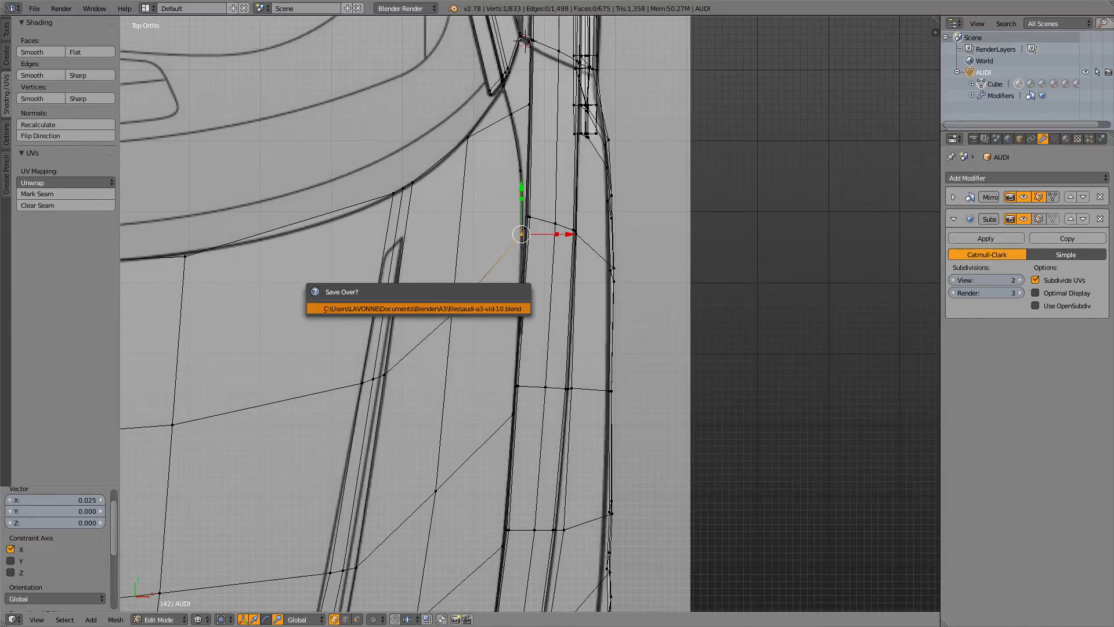
{"action": "key", "text": "Return"}
- Inspect the hood's side edge further forward in top view and in a solid-shaded perspective view
{"action": "scroll", "coordinate": [528, 453], "scroll_direction": "up", "scroll_amount": 5}
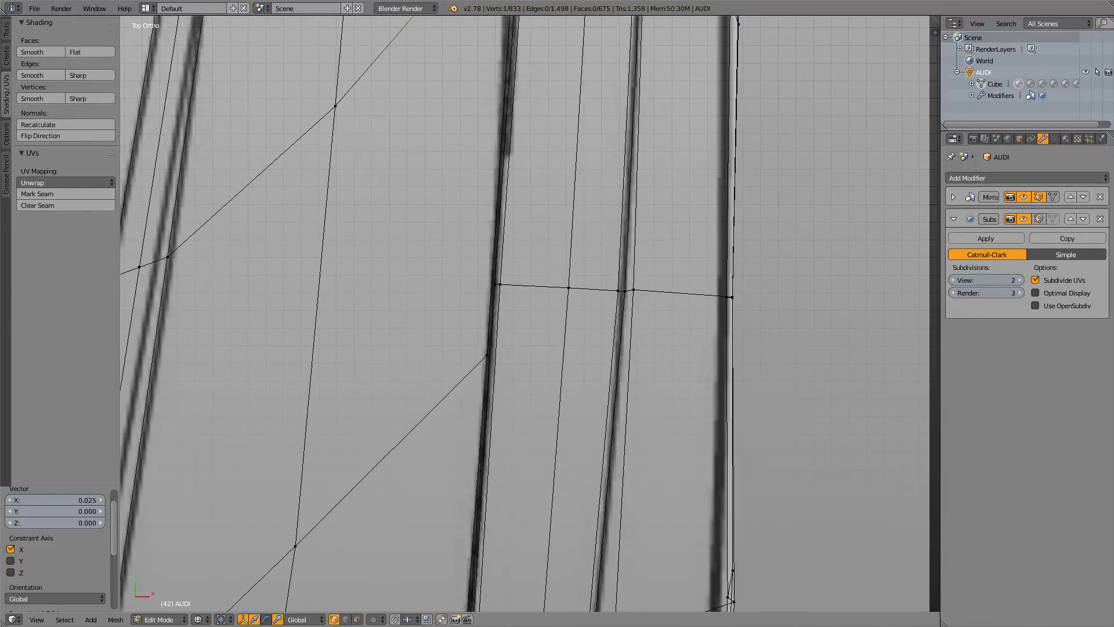
{"action": "scroll", "coordinate": [530, 313], "scroll_direction": "down", "scroll_amount": 5}
{"action": "scroll", "coordinate": [530, 313], "scroll_direction": "up", "scroll_amount": 5}
{"action": "mouse_move", "coordinate": [530, 314]}
{"action": "middle_mouse_down", "text": "shift"}
{"action": "mouse_move", "coordinate": [593, 450]}
{"action": "mouse_move", "coordinate": [595, 411]}
{"action": "mouse_move", "coordinate": [523, 380]}
{"action": "mouse_move", "coordinate": [400, 363]}
{"action": "mouse_move", "coordinate": [376, 384]}
{"action": "mouse_move", "coordinate": [525, 348]}
{"action": "mouse_move", "coordinate": [488, 372]}
{"action": "middle_mouse_up", "text": "shift"}
{"action": "scroll", "coordinate": [595, 411], "scroll_direction": "down", "scroll_amount": 8}
{"action": "scroll", "coordinate": [454, 363], "scroll_direction": "up", "scroll_amount": 3}
{"action": "key", "text": "z"}
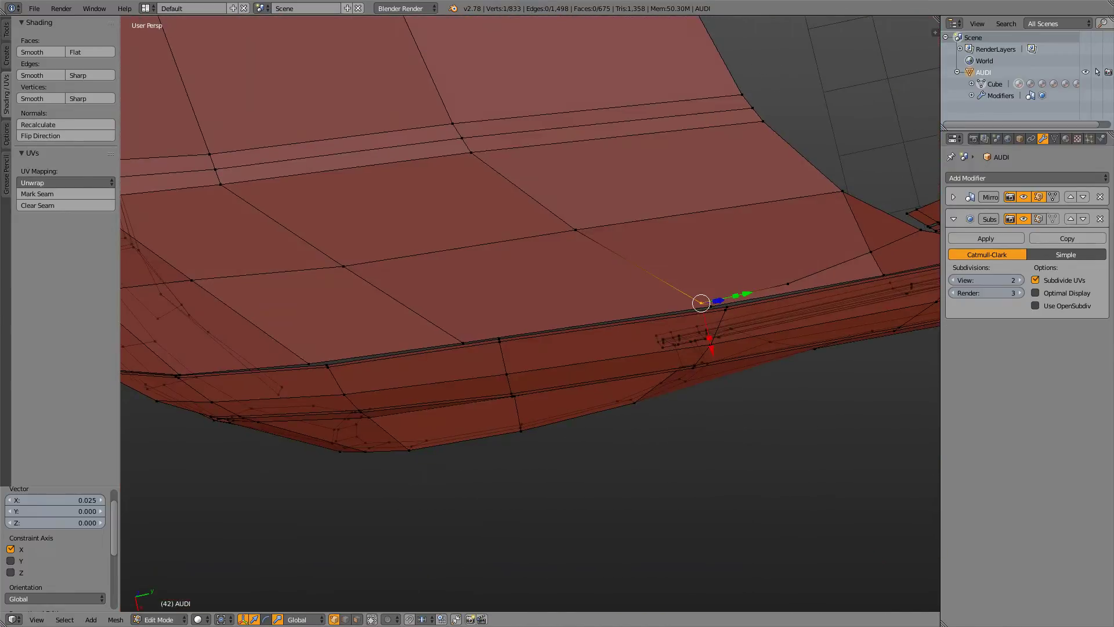
{"action": "middle_click_drag", "start_coordinate": [667, 365], "coordinate": [679, 374]}
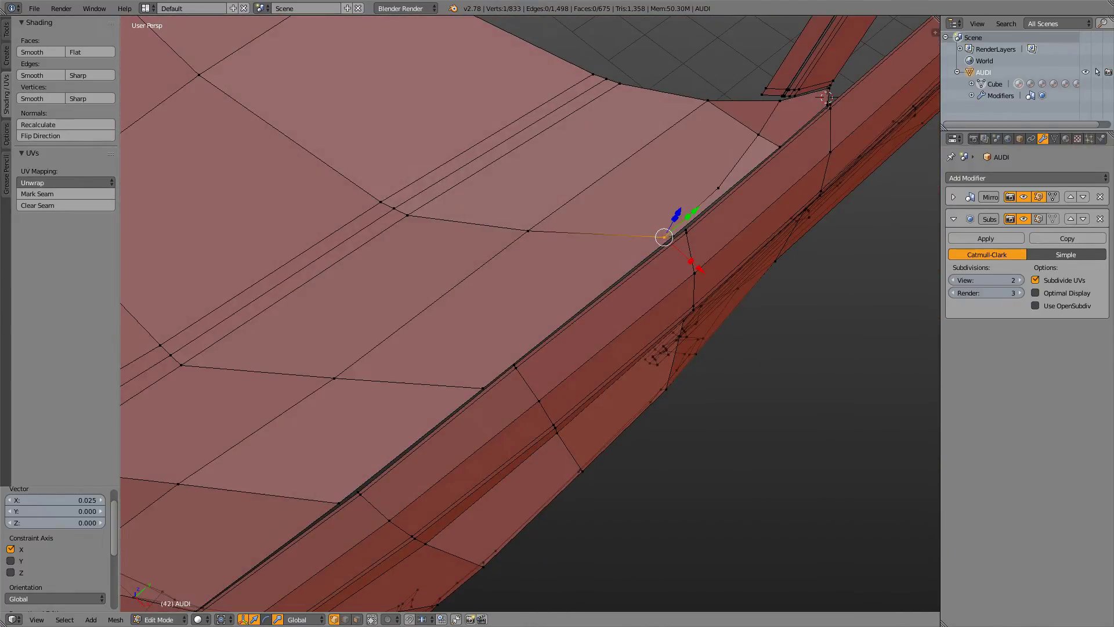
- Switch to Photos and browse the Audi reference pictures from faceliftedaudia3-000.jpg to Audi-A3_Sedan-2017-hd.jpg for views of the hood
{"action": "key", "text": "alt+Tab"}
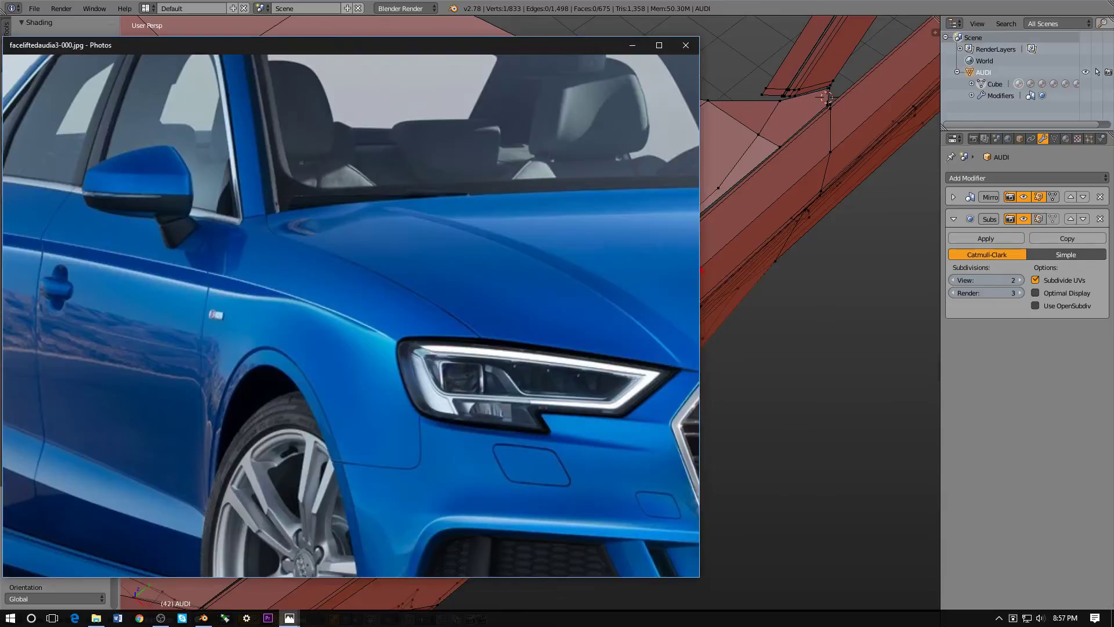
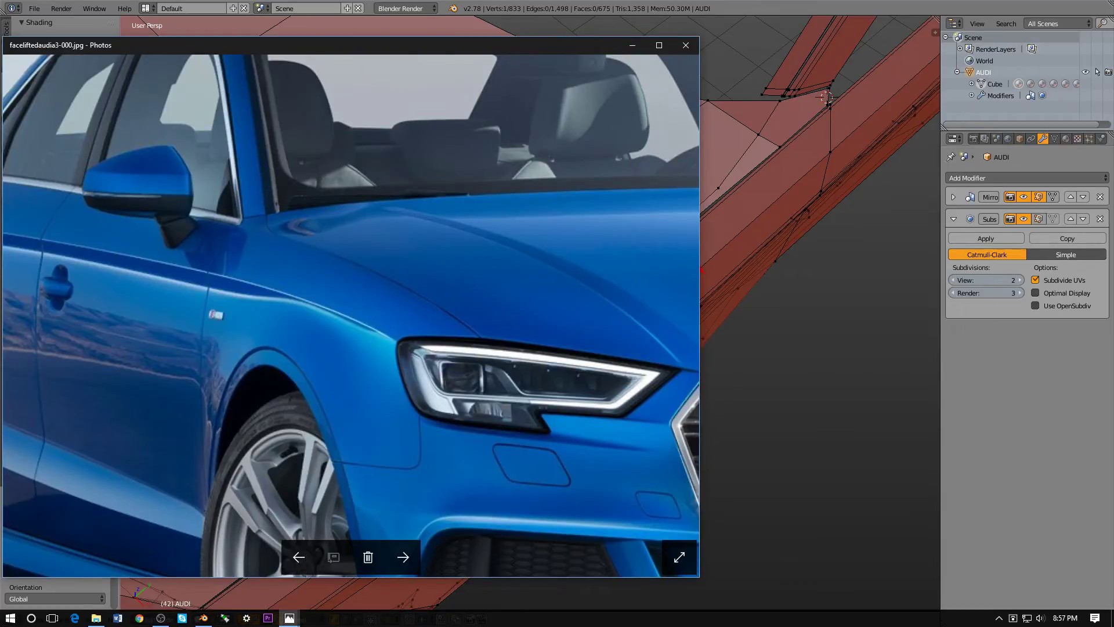
{"action": "left_click", "coordinate": [402, 557]}
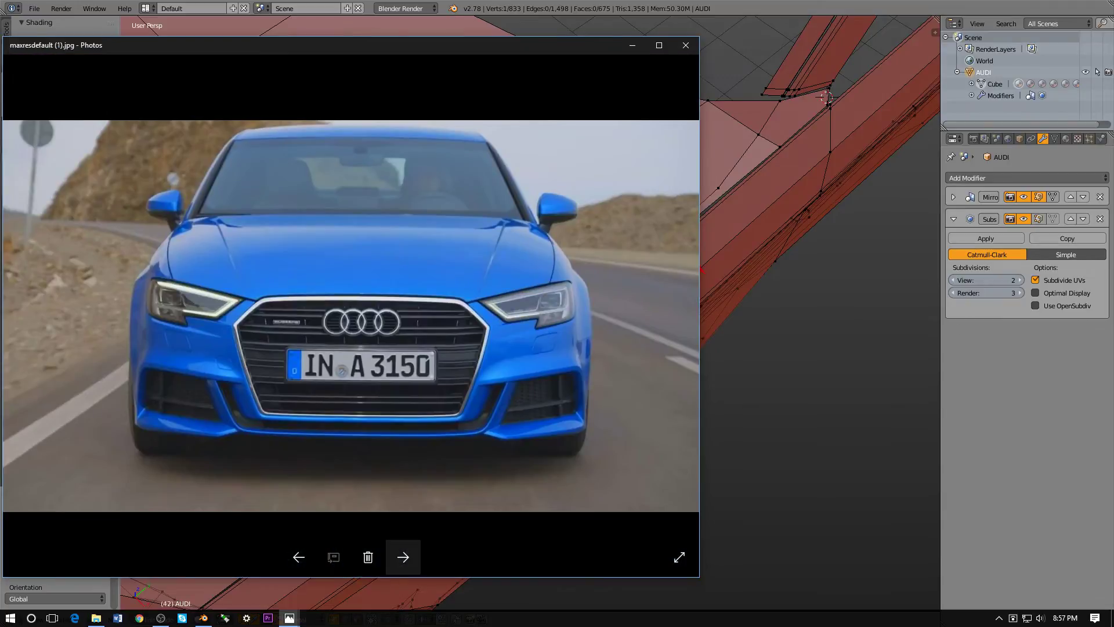
{"action": "left_click", "coordinate": [403, 557]}
{"action": "left_click", "coordinate": [403, 557]}
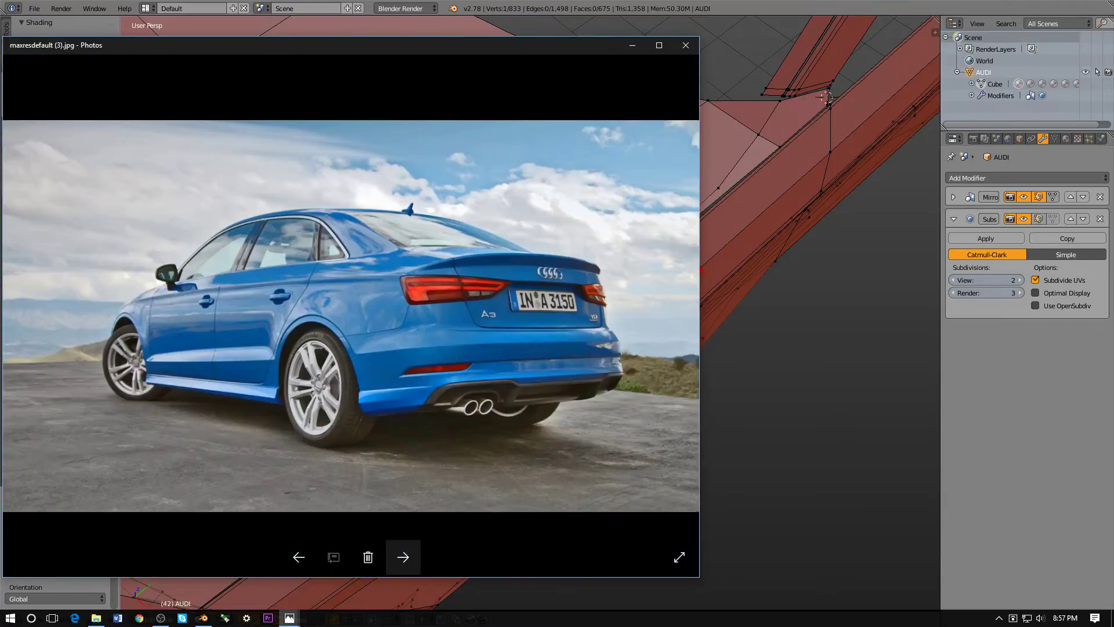
{"action": "left_click", "coordinate": [403, 557]}
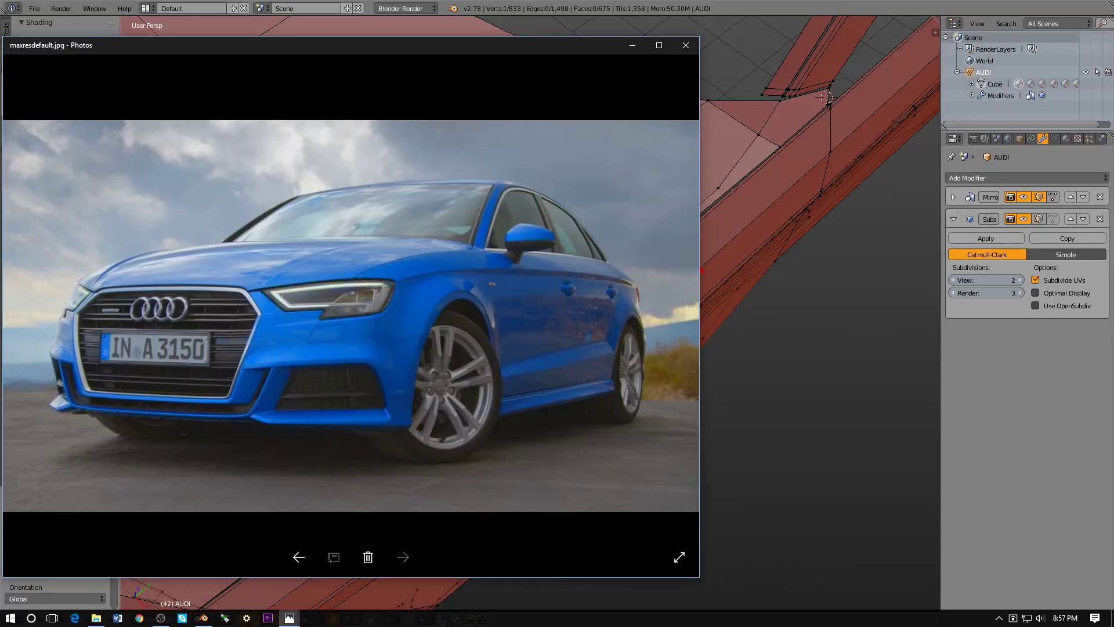
{"action": "left_click", "coordinate": [299, 557]}
{"action": "left_click", "coordinate": [299, 557]}
{"action": "left_click", "coordinate": [299, 557]}
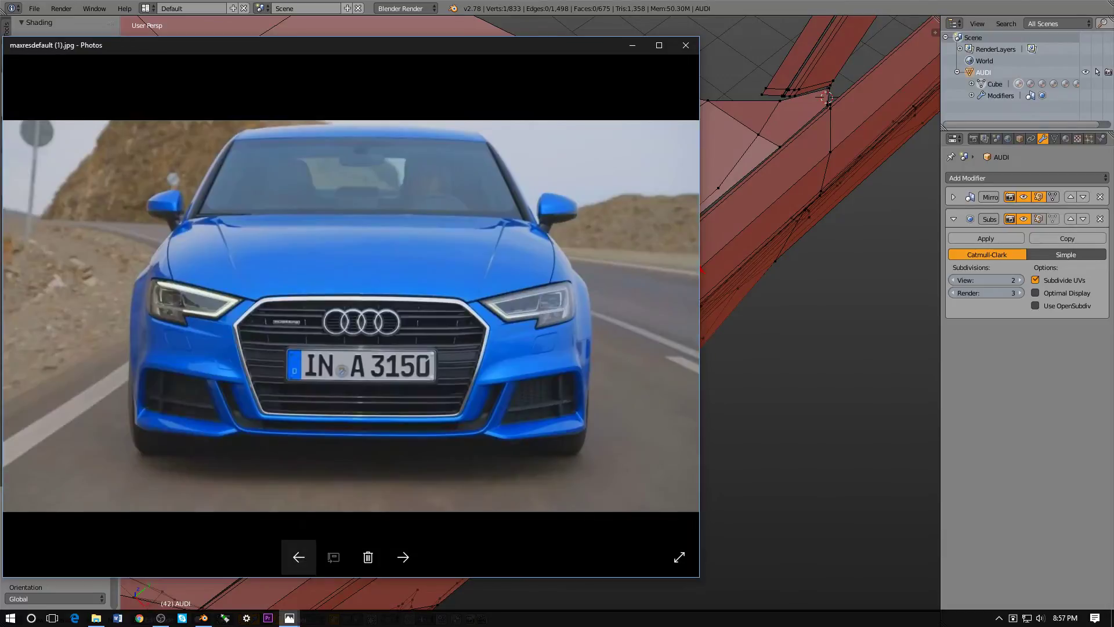
{"action": "left_click", "coordinate": [299, 557]}
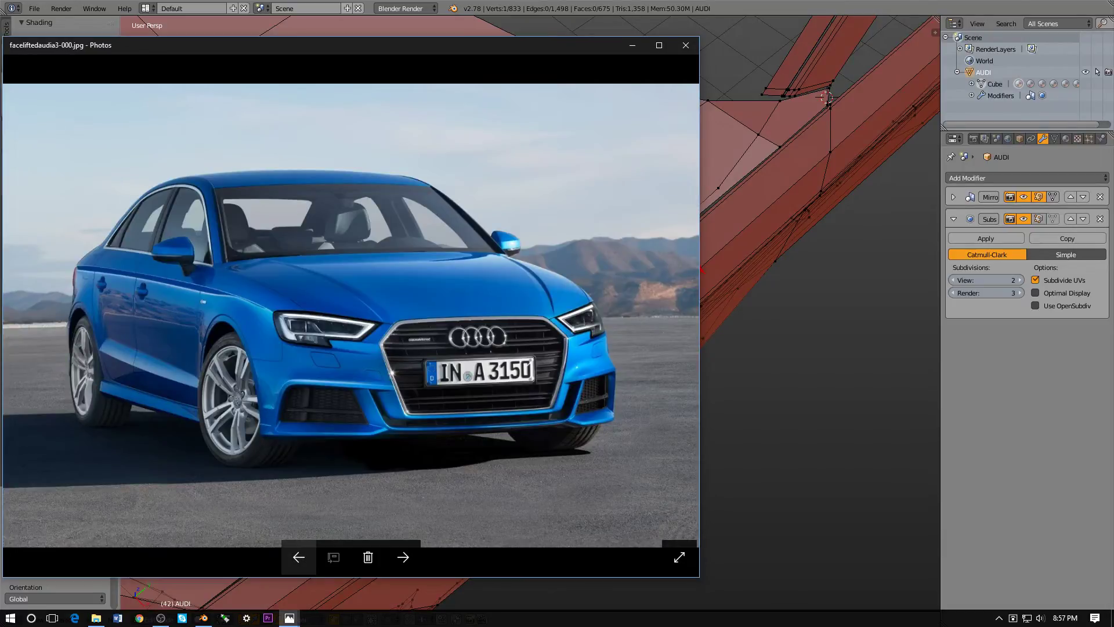
{"action": "left_click", "coordinate": [299, 557]}
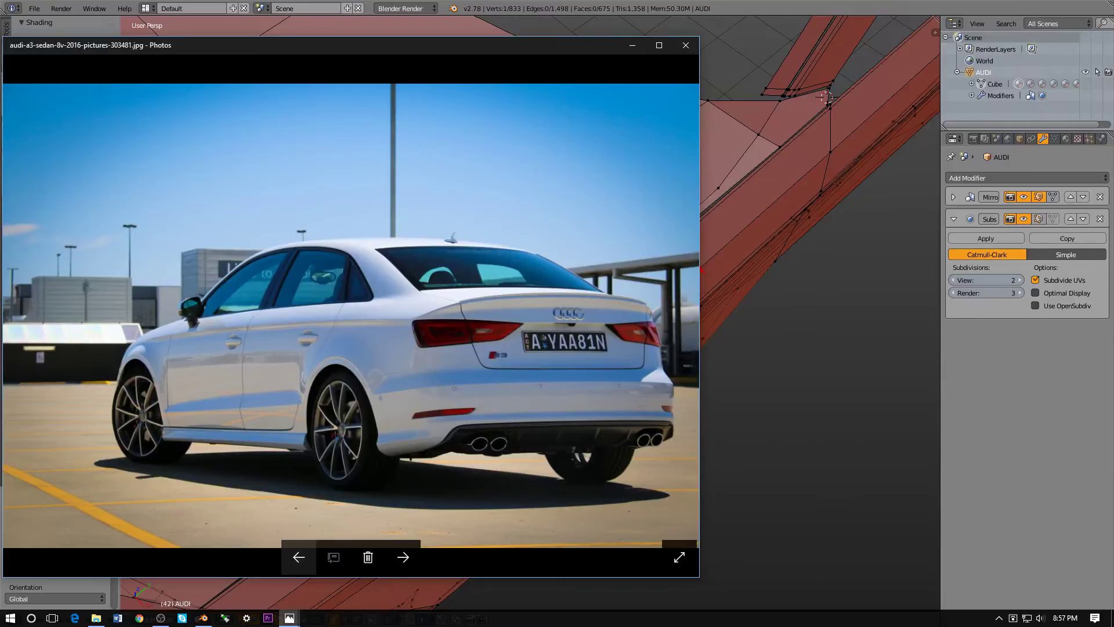
{"action": "left_click", "coordinate": [299, 557]}
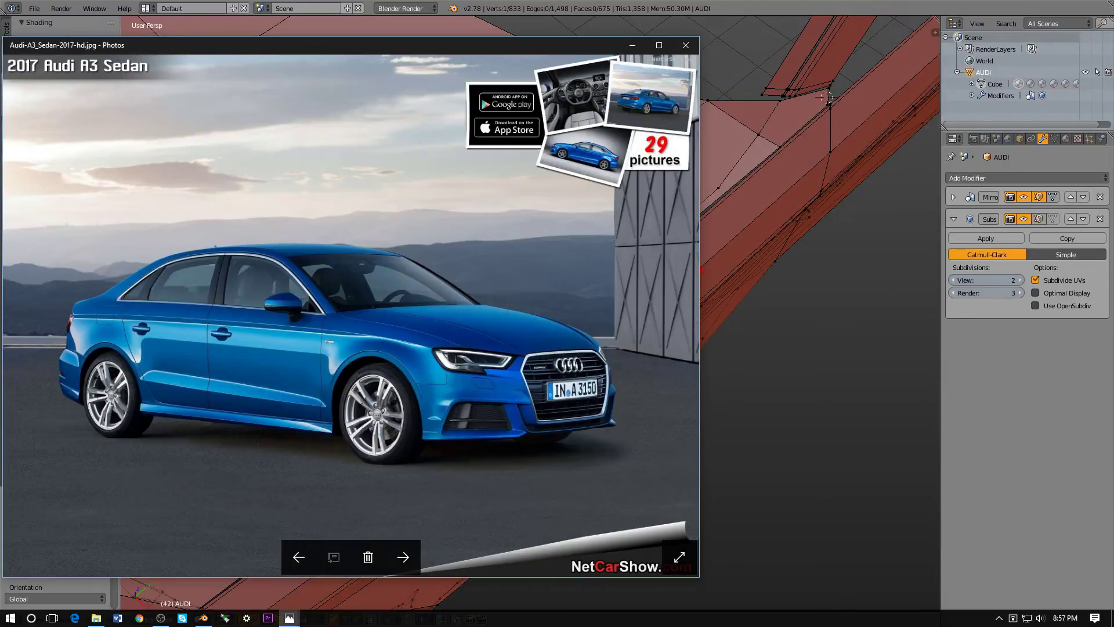
- Examine the hood's rear corner and fender gap below the windshield pillar in Audi-A3_Sedan-2017-hd.jpg and return to Blender
{"action": "scroll", "coordinate": [333, 282], "scroll_direction": "up", "scroll_amount": 5}
{"action": "scroll", "coordinate": [313, 556], "scroll_direction": "up", "scroll_amount": 2}
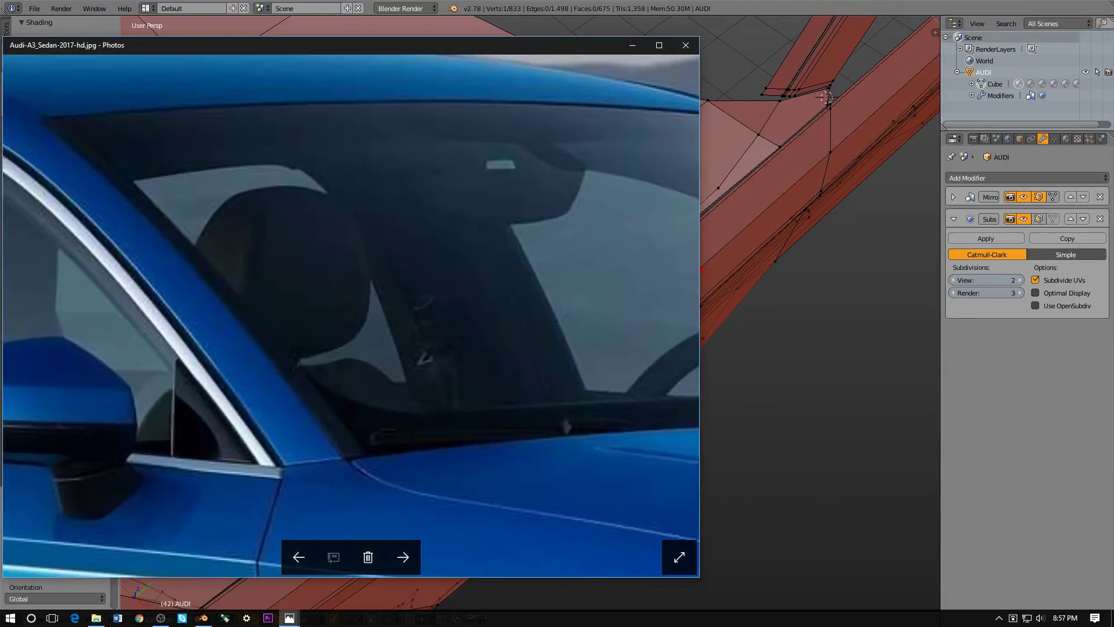
{"action": "left_click_drag", "start_coordinate": [372, 454], "coordinate": [341, 280]}
{"action": "scroll", "coordinate": [344, 297], "scroll_direction": "up", "scroll_amount": 2}
{"action": "scroll", "coordinate": [337, 296], "scroll_direction": "down", "scroll_amount": 5}
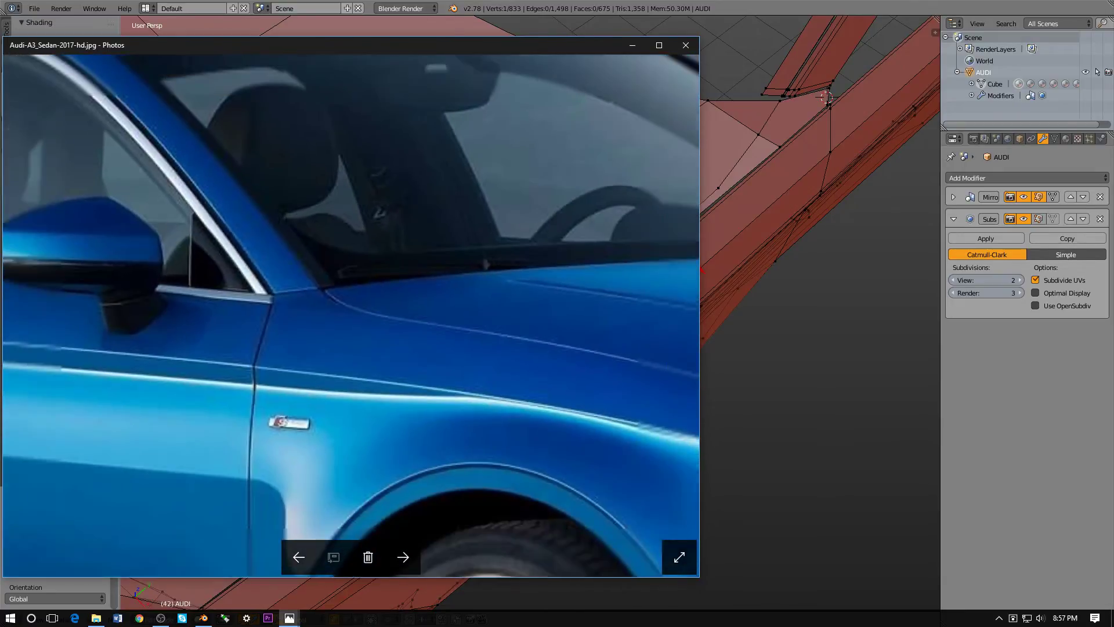
{"action": "scroll", "coordinate": [337, 296], "scroll_direction": "up", "scroll_amount": 1}
{"action": "scroll", "coordinate": [337, 295], "scroll_direction": "down", "scroll_amount": 3}
{"action": "scroll", "coordinate": [337, 296], "scroll_direction": "up", "scroll_amount": 2}
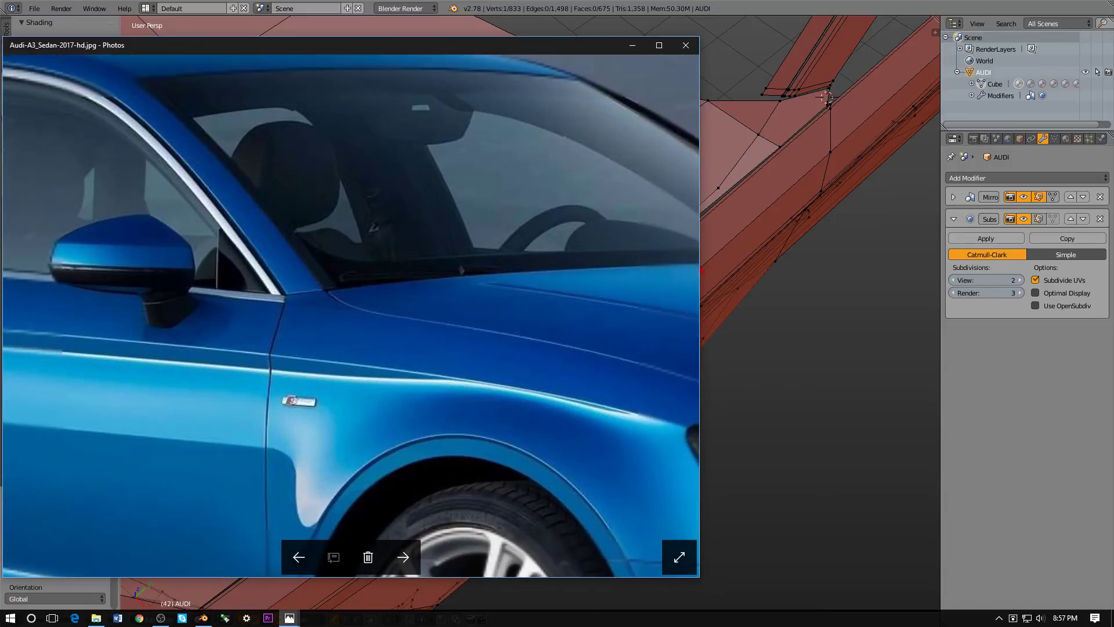
{"action": "key", "text": "alt+Tab"}
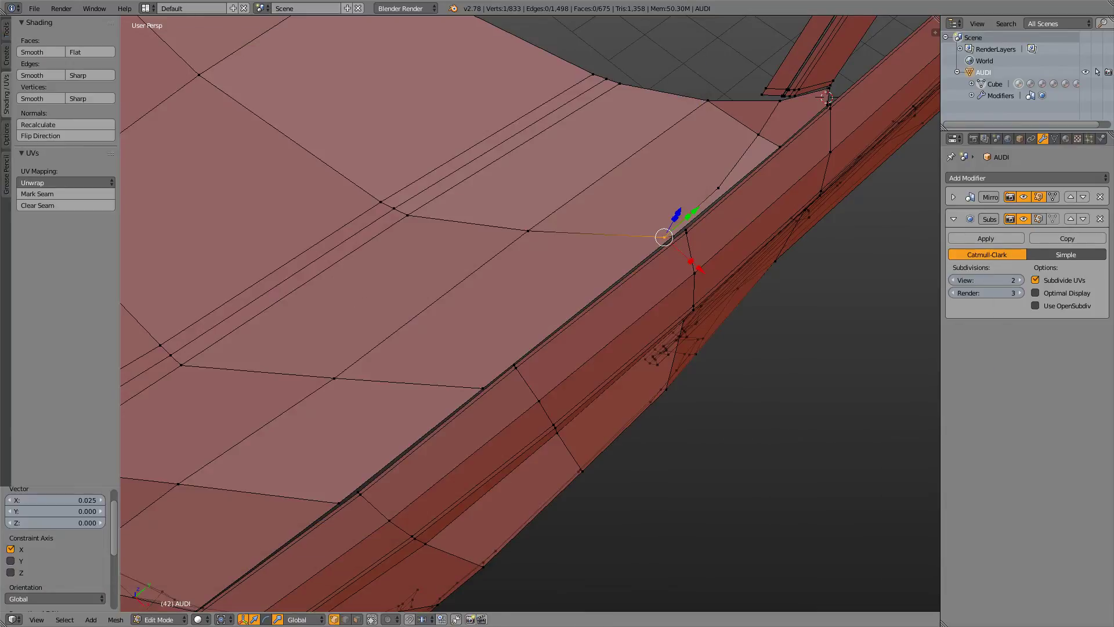
{"action": "key", "text": "alt+Tab"}
{"action": "key", "text": "alt+Tab"}
- In wireframe top view, knife-cut a diagonal edge from the hood's side edge to the adjacent lengthwise edge, between the two rearmost cross edges
{"action": "key", "text": "KP_7"}
{"action": "key", "text": "z"}
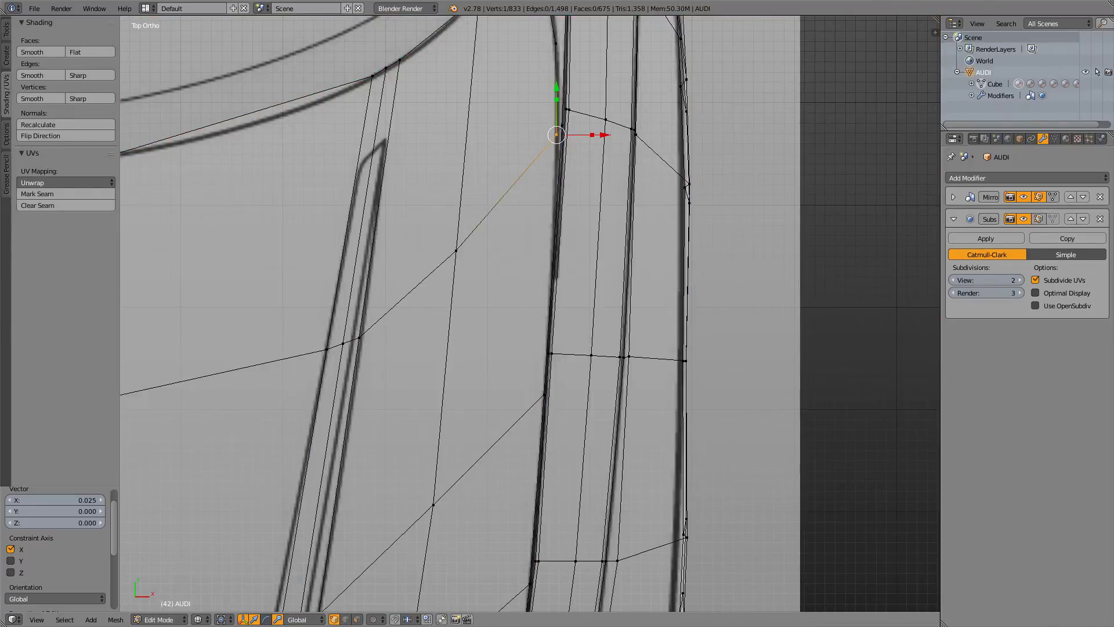
{"action": "scroll", "coordinate": [529, 314], "scroll_direction": "down", "scroll_amount": 2}
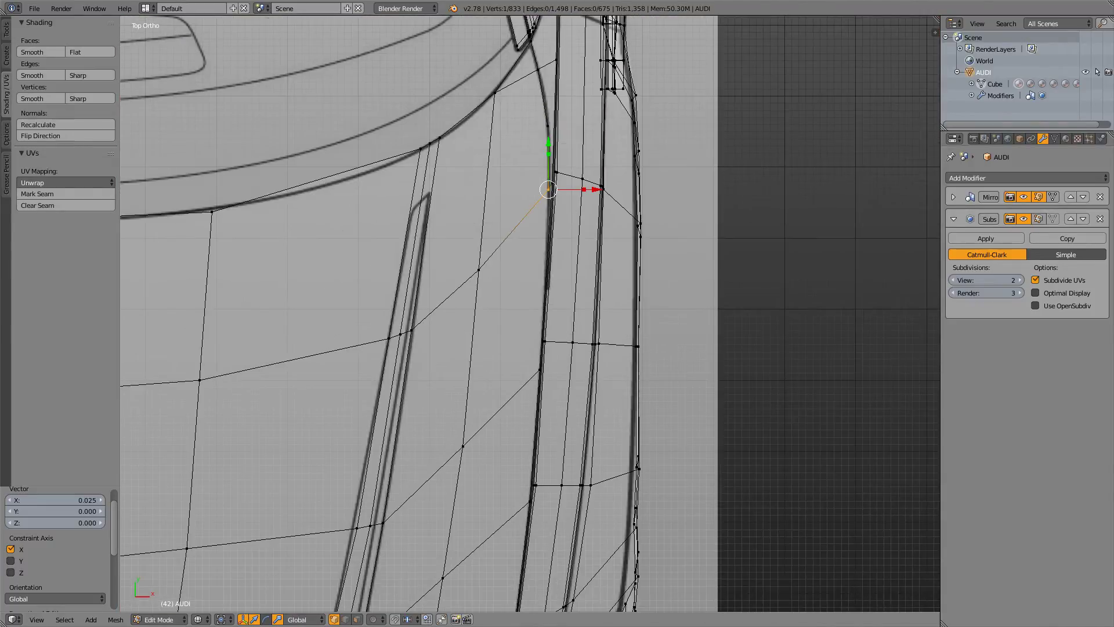
{"action": "key", "text": "k"}
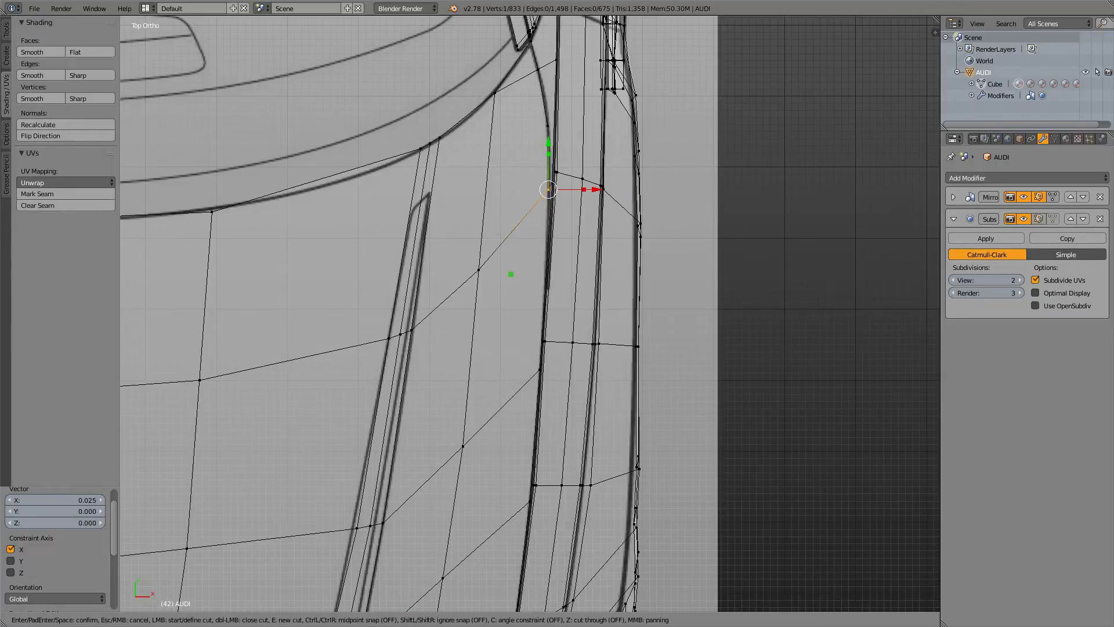
{"action": "left_click", "coordinate": [546, 276]}
{"action": "left_click", "coordinate": [471, 358]}
{"action": "key", "text": "Return"}
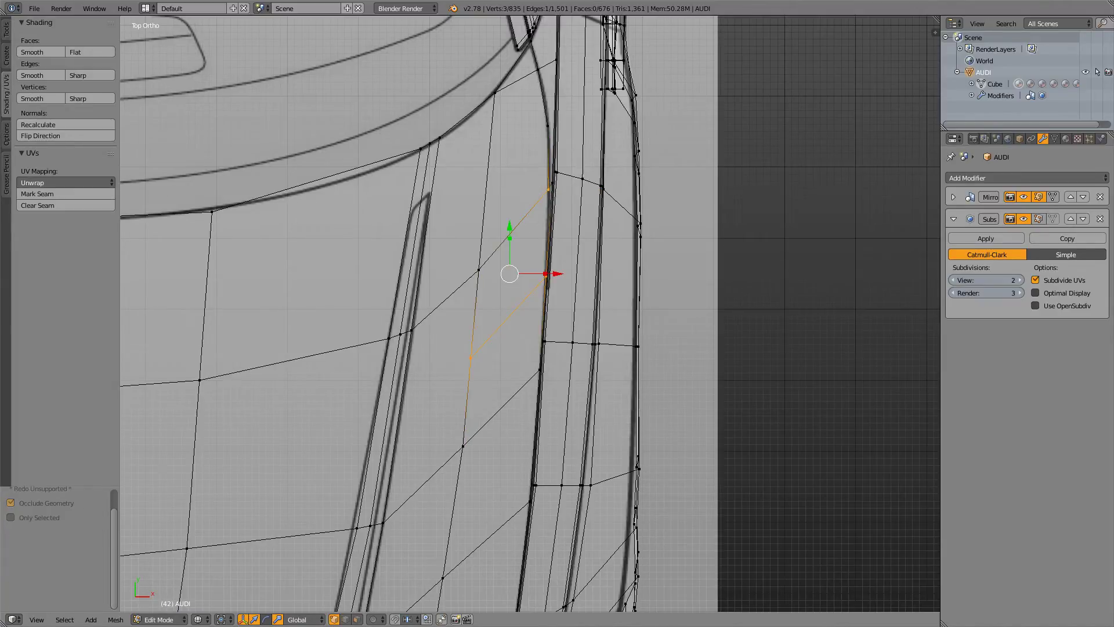
- Examine the hood's side edge against the blueprint line from the new cut back to the windshield corner
{"action": "scroll", "coordinate": [532, 312], "scroll_direction": "up", "scroll_amount": 4}
{"action": "middle_click_drag", "start_coordinate": [510, 272], "coordinate": [498, 354], "text": "shift"}
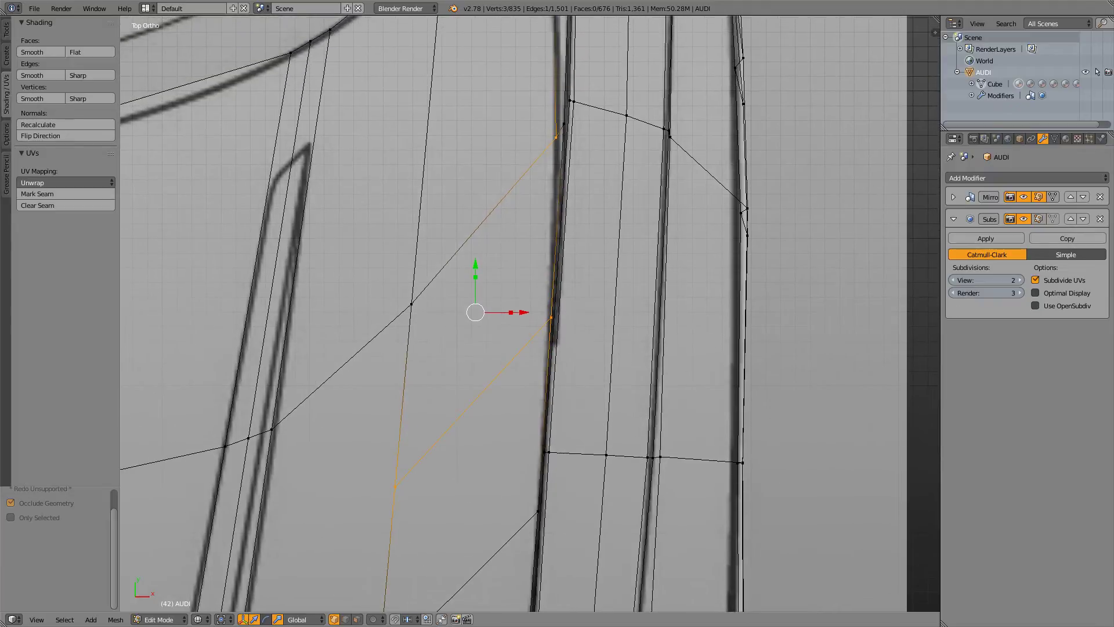
{"action": "middle_click_drag", "start_coordinate": [519, 393], "coordinate": [502, 505], "text": "shift"}
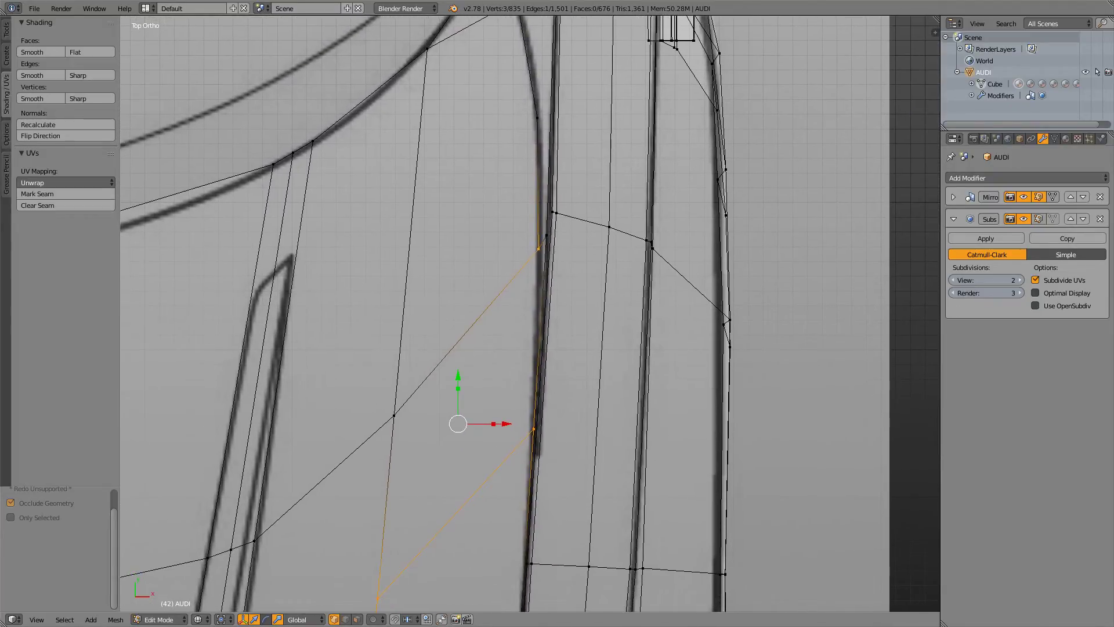
{"action": "middle_click_drag", "start_coordinate": [545, 452], "coordinate": [549, 20], "text": "shift"}
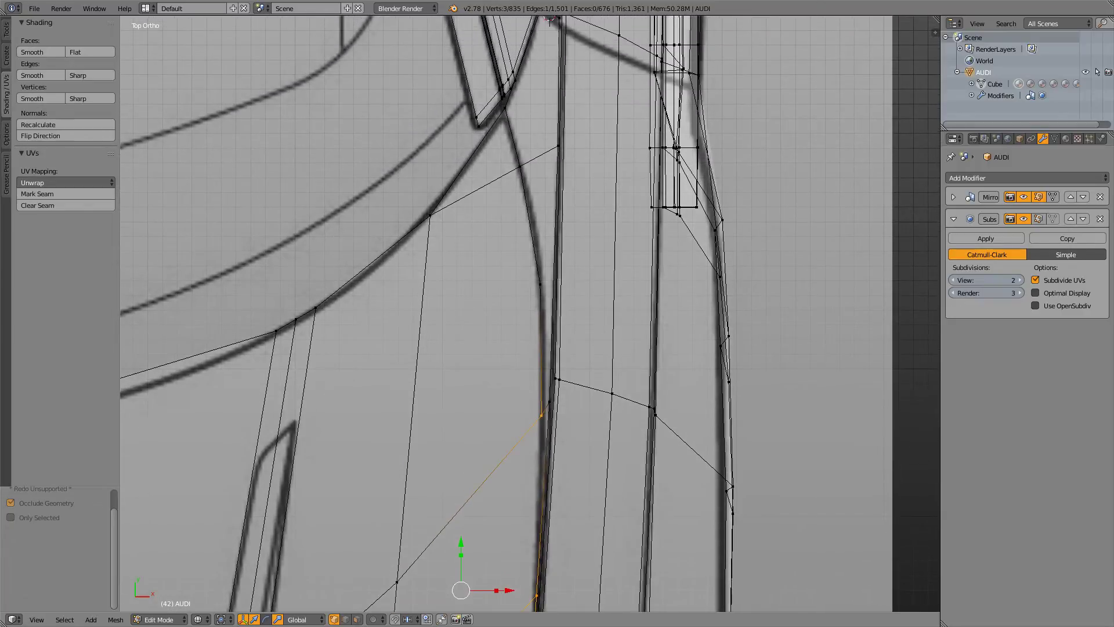
{"action": "middle_click_drag", "start_coordinate": [523, 360], "coordinate": [536, 266], "text": "shift"}
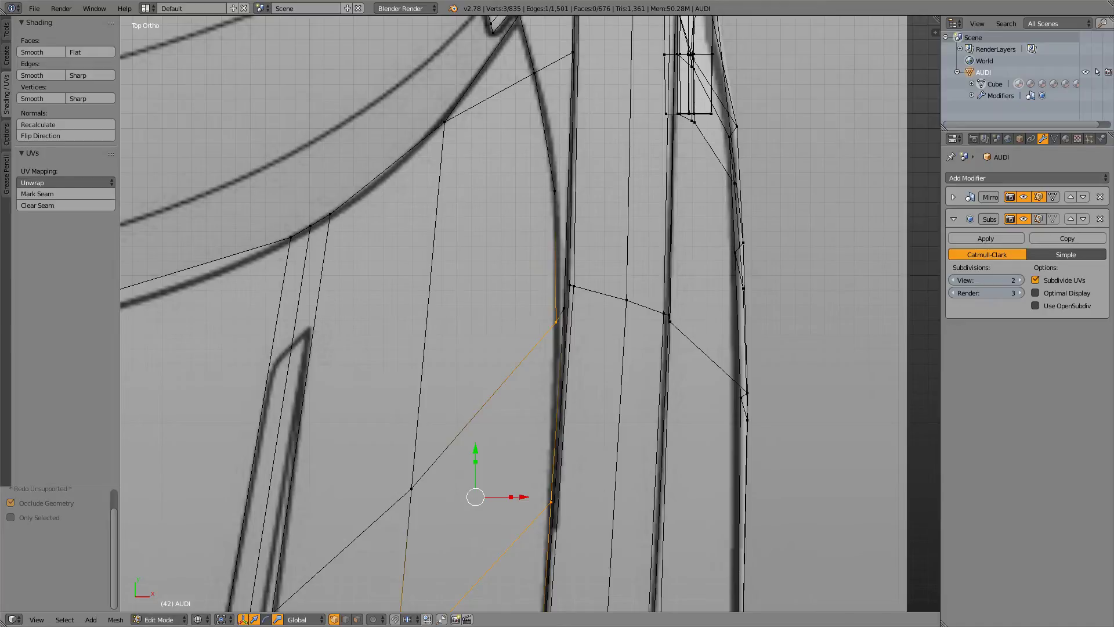
{"action": "middle_click_drag", "start_coordinate": [530, 314], "coordinate": [556, 256], "text": "shift"}
{"action": "scroll", "coordinate": [529, 313], "scroll_direction": "down", "scroll_amount": 5}
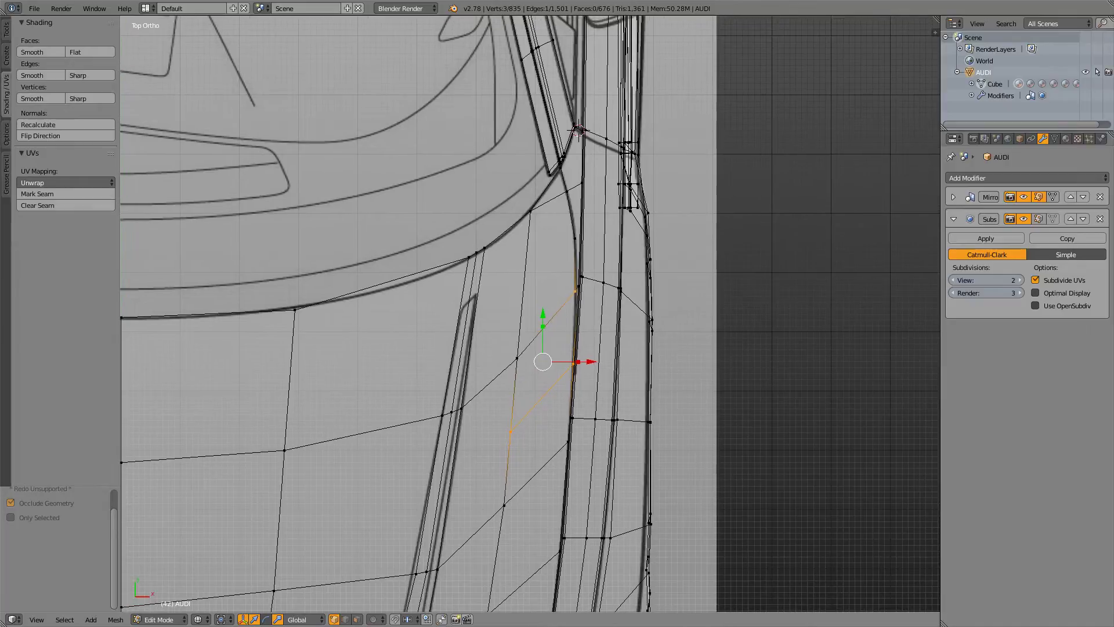
{"action": "middle_click_drag", "start_coordinate": [543, 361], "coordinate": [529, 394], "text": "shift"}
- Knife-cut along the hood's side from the rearmost cross edge's outer vertex to the new diagonal edge's outer vertex
{"action": "scroll", "coordinate": [530, 314], "scroll_direction": "up", "scroll_amount": 4}
{"action": "scroll", "coordinate": [529, 394], "scroll_direction": "up", "scroll_amount": 2}
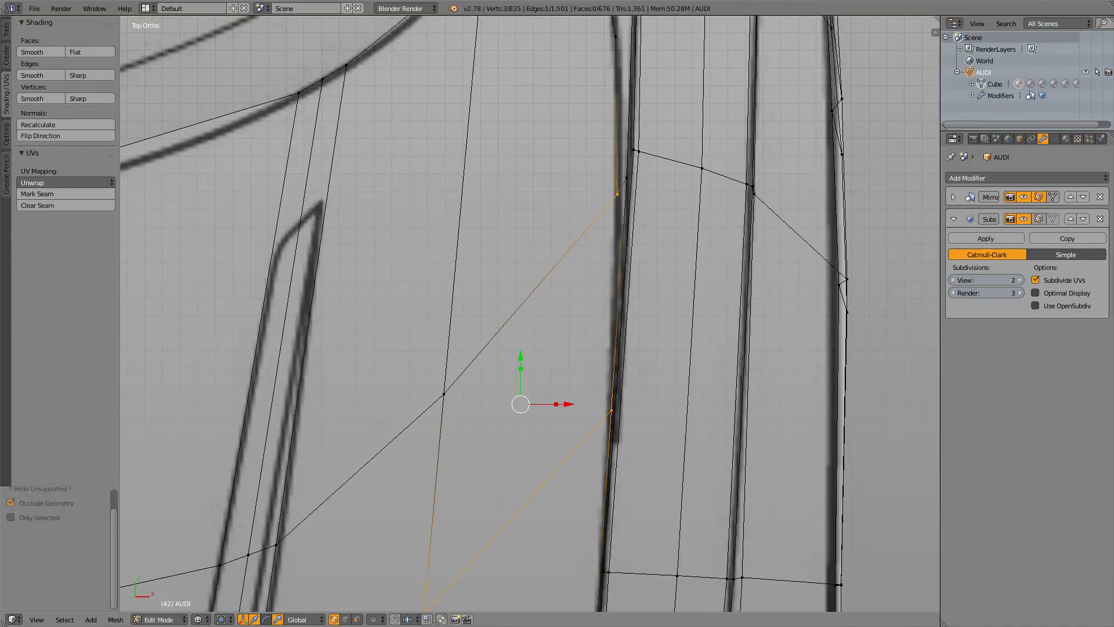
{"action": "key", "text": "k"}
{"action": "left_click", "coordinate": [617, 194]}
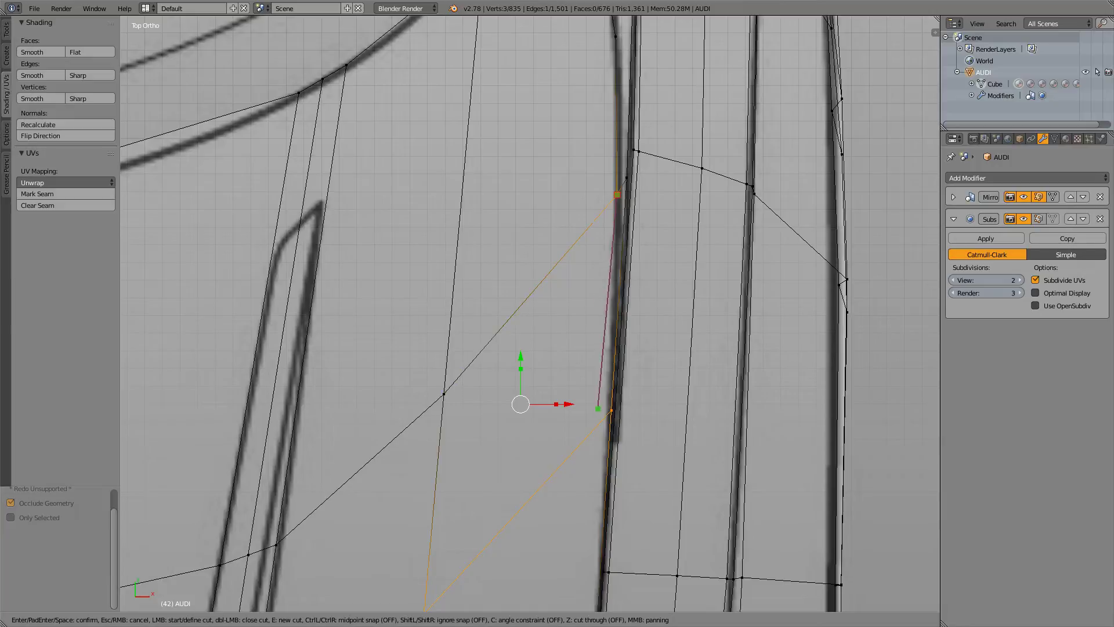
{"action": "left_click", "coordinate": [611, 410]}
{"action": "key", "text": "Return"}
- Knife-cut a diagonal edge from the curved hood side's vertex behind the rearmost cross edge to the adjacent lengthwise edge
{"action": "middle_click_drag", "start_coordinate": [568, 346], "coordinate": [511, 563], "text": "shift"}
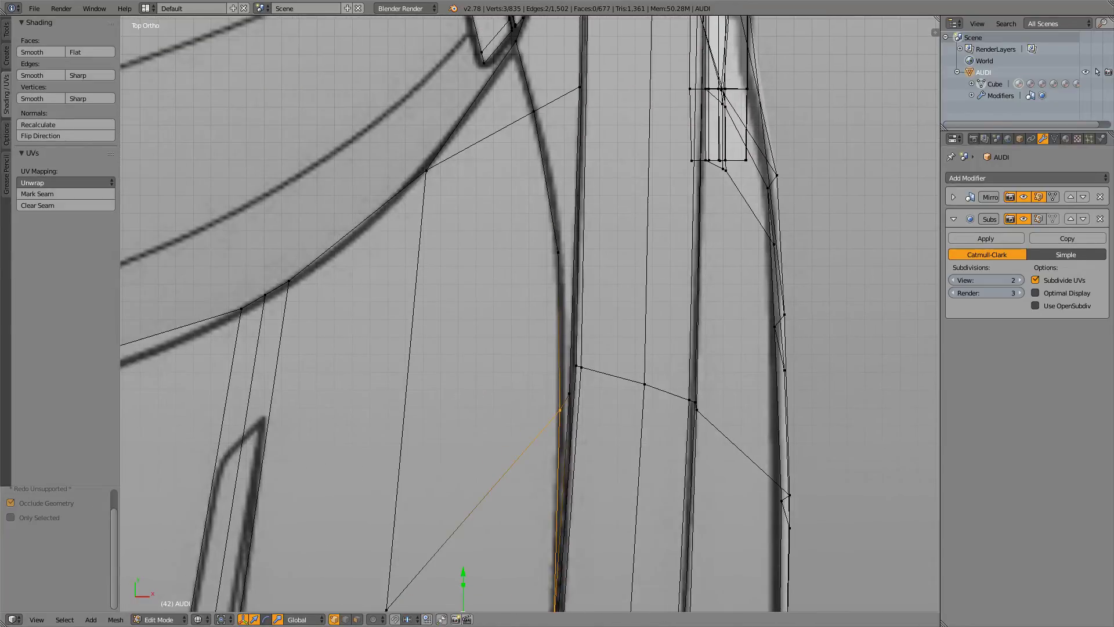
{"action": "middle_click_drag", "start_coordinate": [512, 406], "coordinate": [521, 279], "text": "shift"}
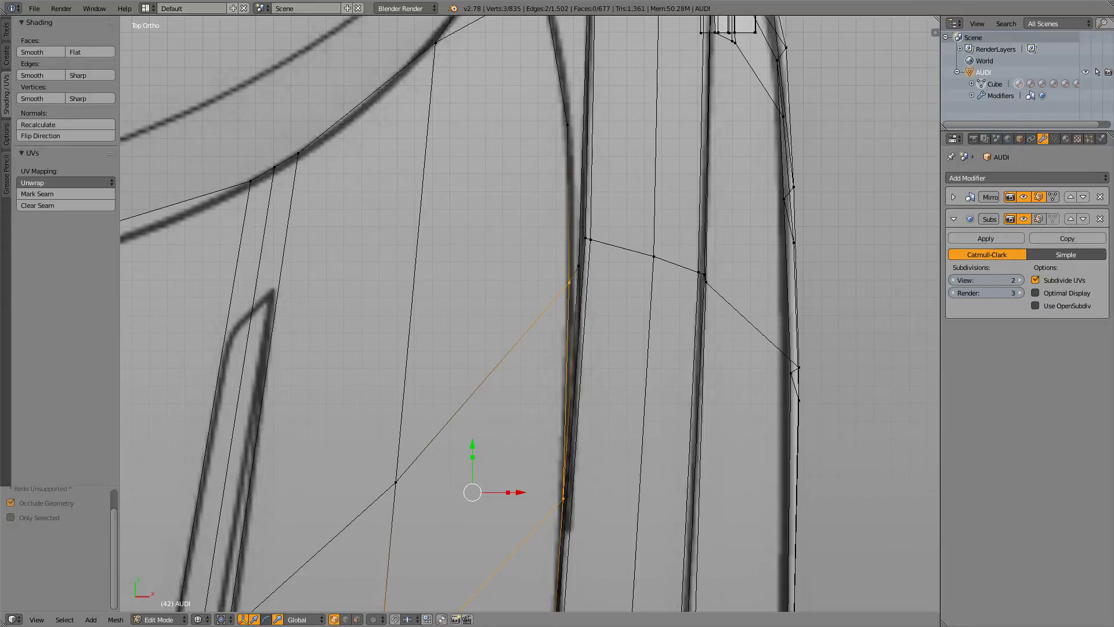
{"action": "middle_click_drag", "start_coordinate": [522, 279], "coordinate": [515, 379], "text": "shift"}
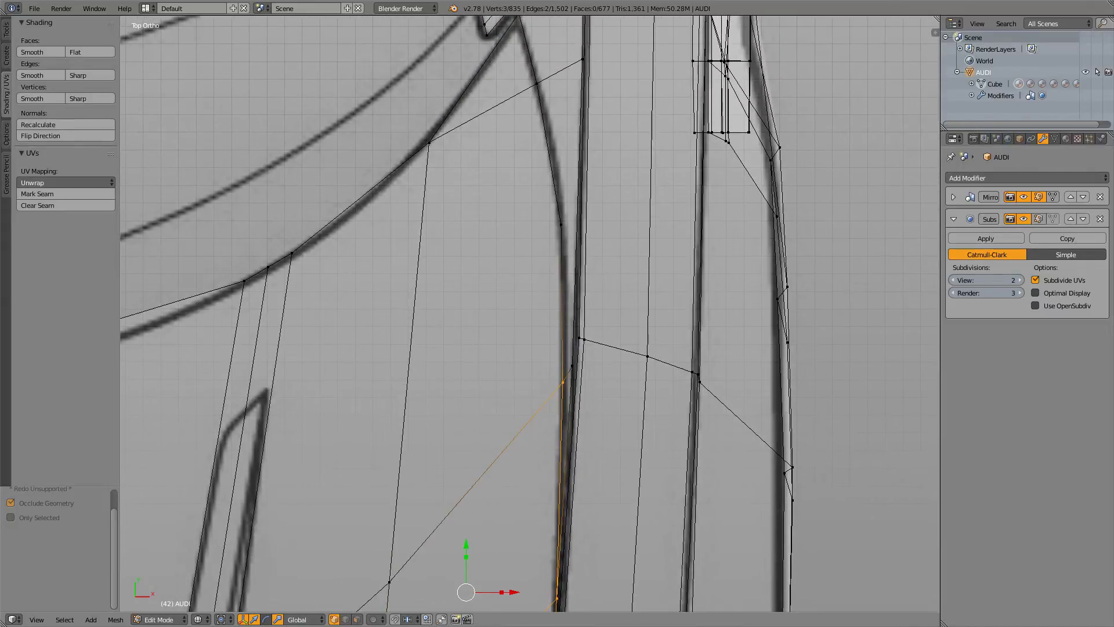
{"action": "key", "text": "k"}
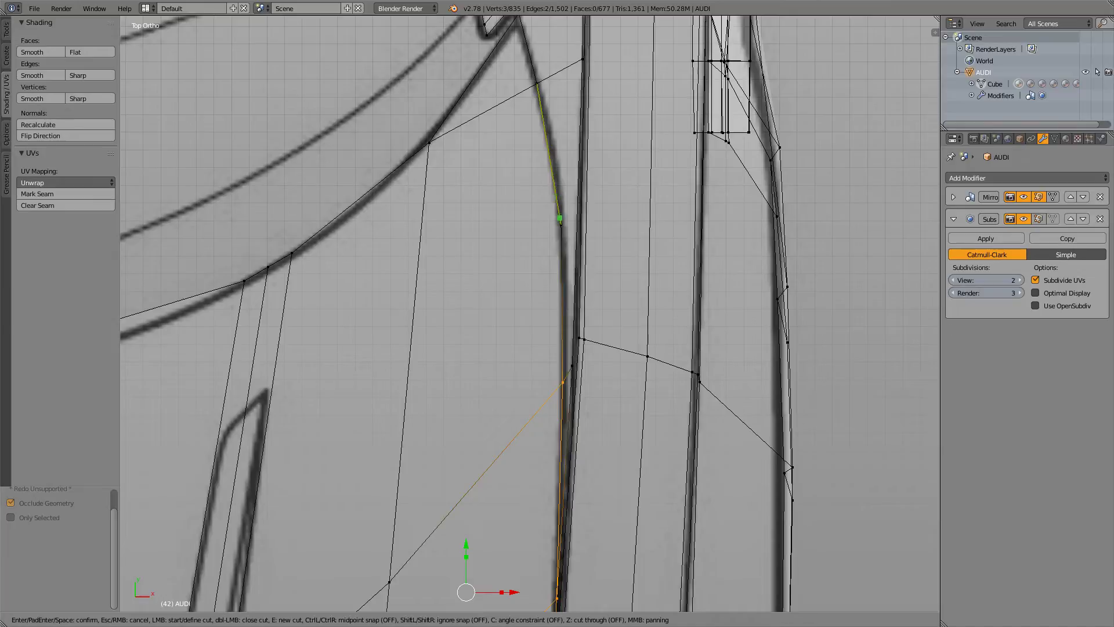
{"action": "left_click", "coordinate": [560, 224]}
{"action": "left_click", "coordinate": [410, 360]}
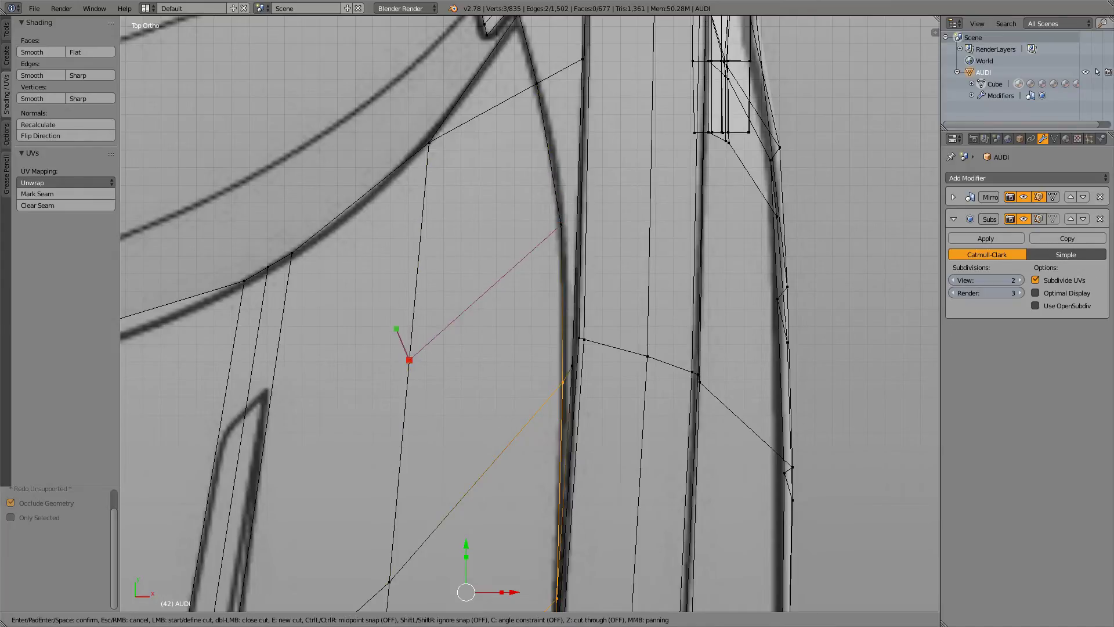
{"action": "key", "text": "Return"}
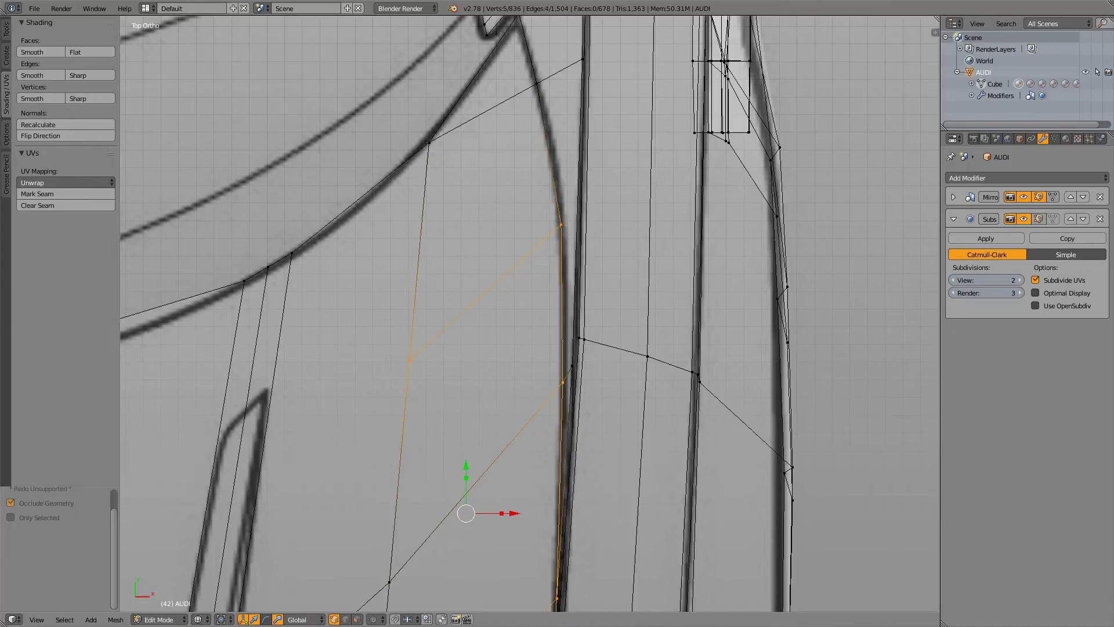
- Knife-cut a parallel diagonal edge from the hood's rear corner vertex to the adjacent lengthwise edge
{"action": "key", "text": "k"}
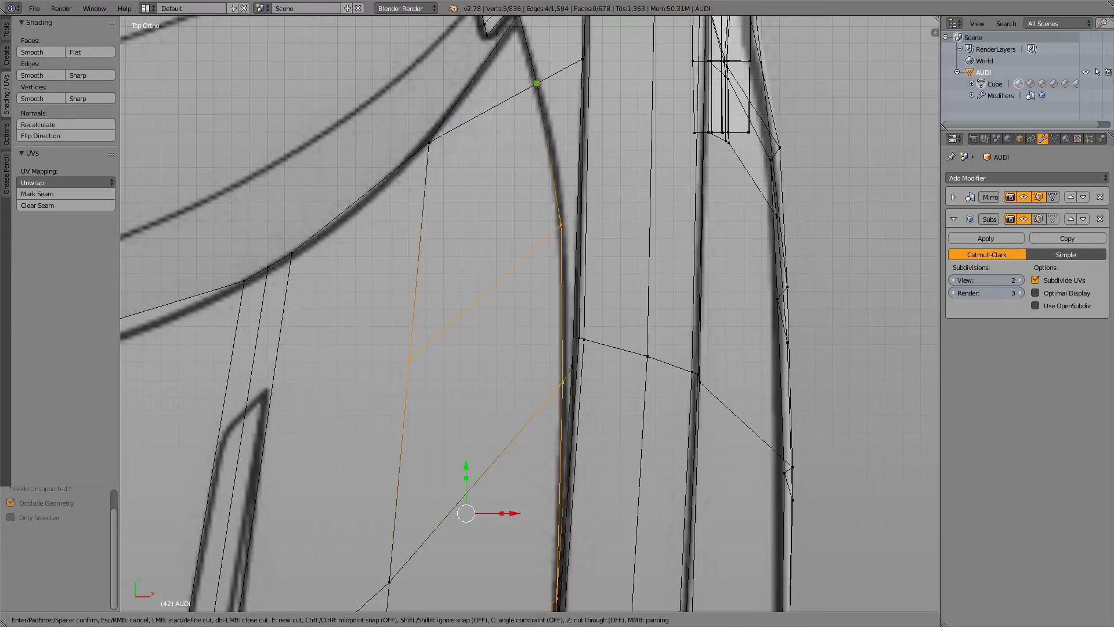
{"action": "left_click", "coordinate": [537, 83]}
{"action": "left_click", "coordinate": [422, 218]}
{"action": "key", "text": "Return"}
- In edge selection, dissolve the short edge joining the hood's rear corner vertex to the rear end of the adjacent lengthwise edge
{"action": "key", "text": "ctrl+Tab"}
{"action": "left_click", "coordinate": [415, 184]}
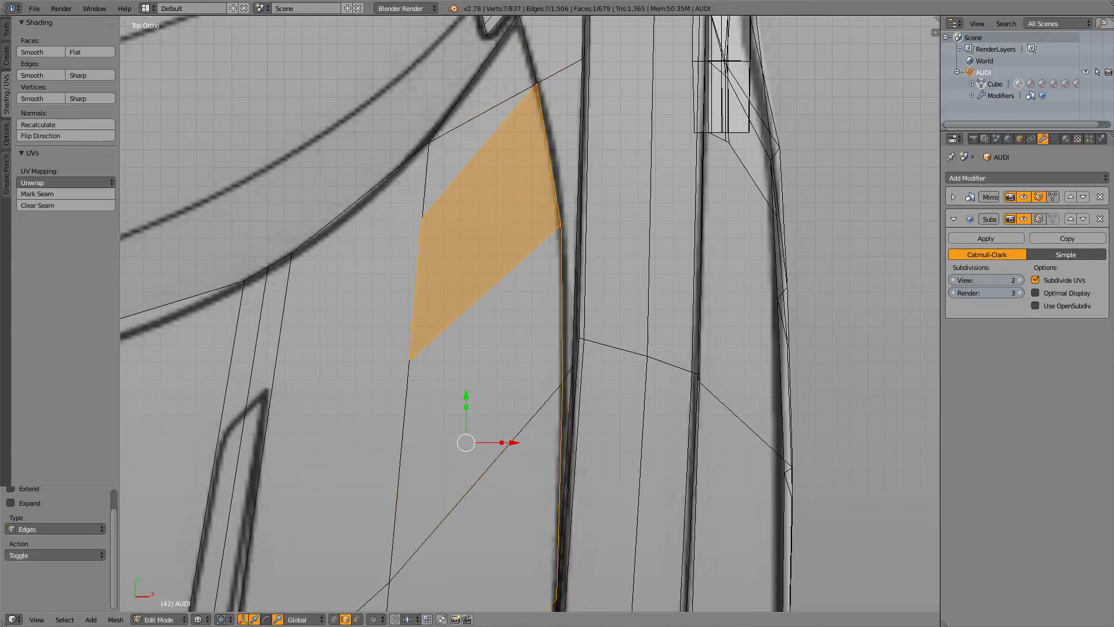
{"action": "right_click", "coordinate": [482, 112]}
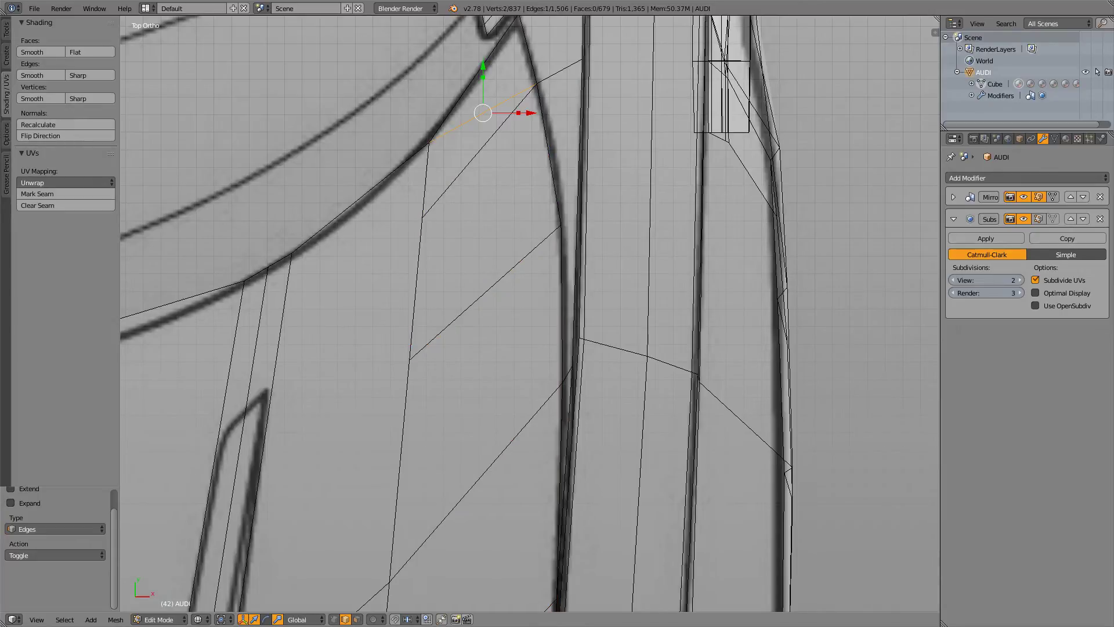
{"action": "key", "text": "x"}
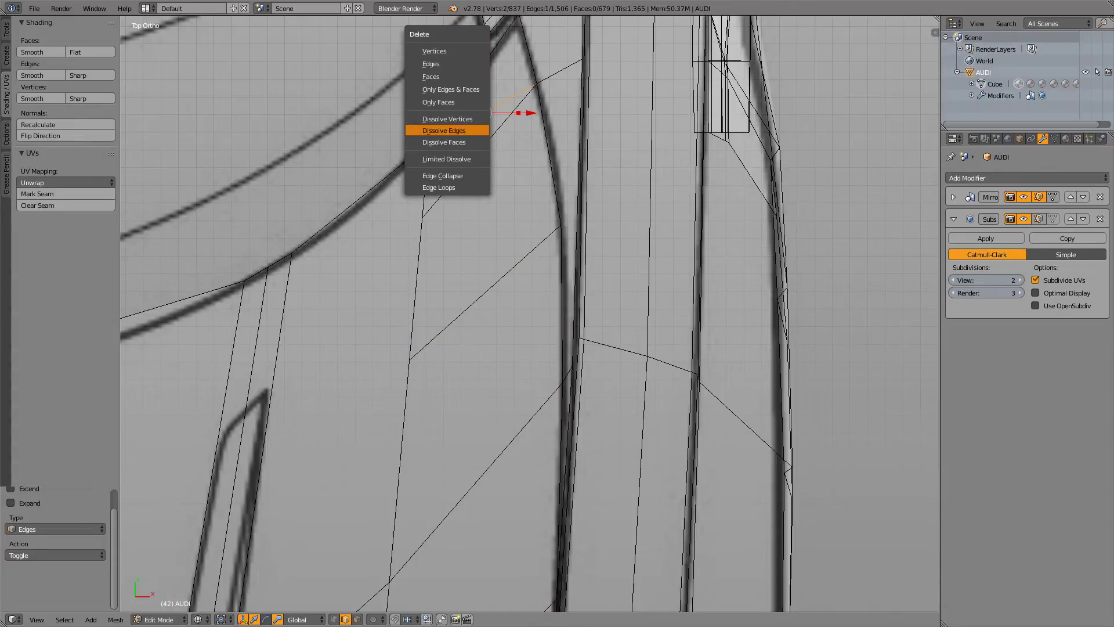
{"action": "left_click", "coordinate": [450, 129]}
{"action": "scroll", "coordinate": [530, 313], "scroll_direction": "down", "scroll_amount": 2}
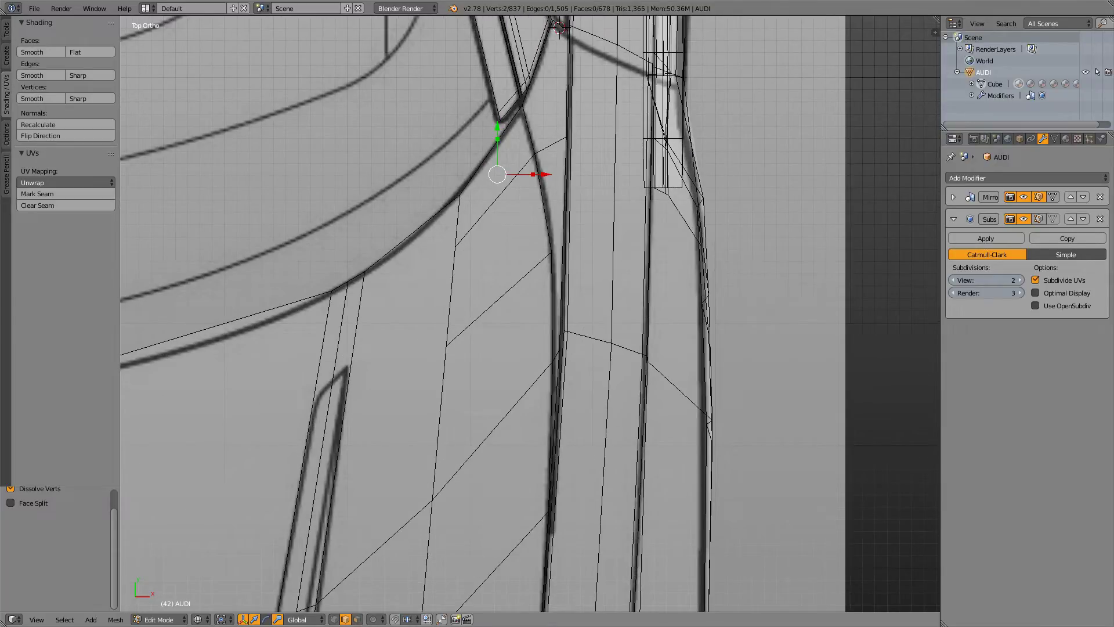
- Select the chain of three curved hood side edges from the hood's rear corner to the rearmost cross edge
{"action": "right_click", "coordinate": [529, 130]}
{"action": "right_click", "coordinate": [543, 194]}
{"action": "right_click", "coordinate": [528, 130]}
{"action": "right_click", "coordinate": [552, 307], "text": "ctrl"}
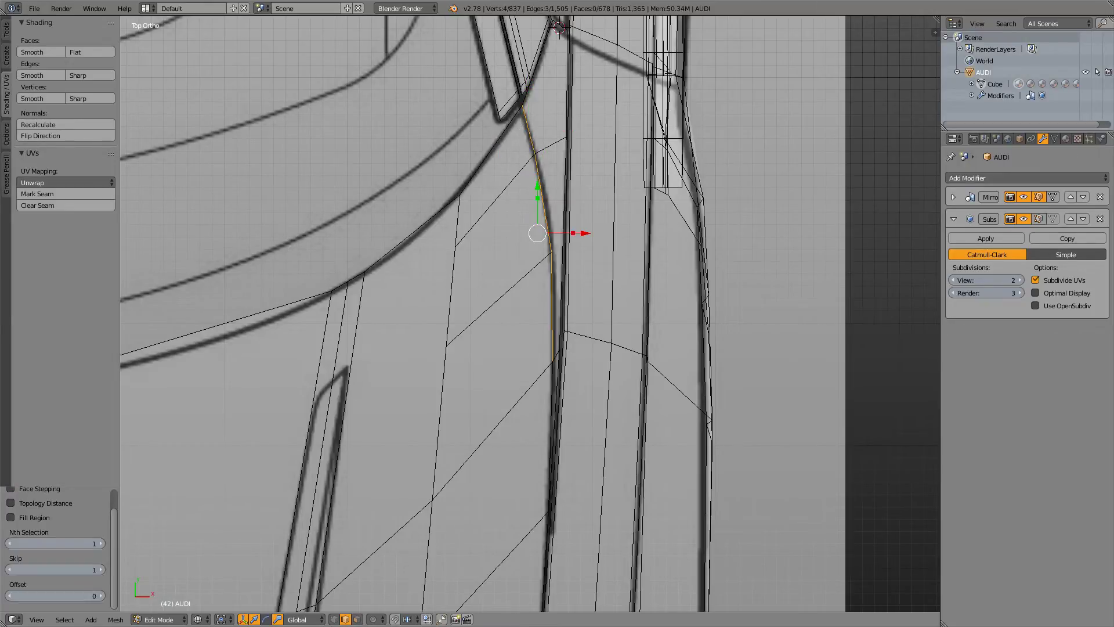
- Examine the hood's side edges against the top blueprint from the rear corner to the headlight, including the subdivided mesh in object mode
{"action": "middle_click_drag", "start_coordinate": [553, 308], "coordinate": [514, 196], "text": "shift"}
{"action": "scroll", "coordinate": [514, 196], "scroll_direction": "up", "scroll_amount": 3}
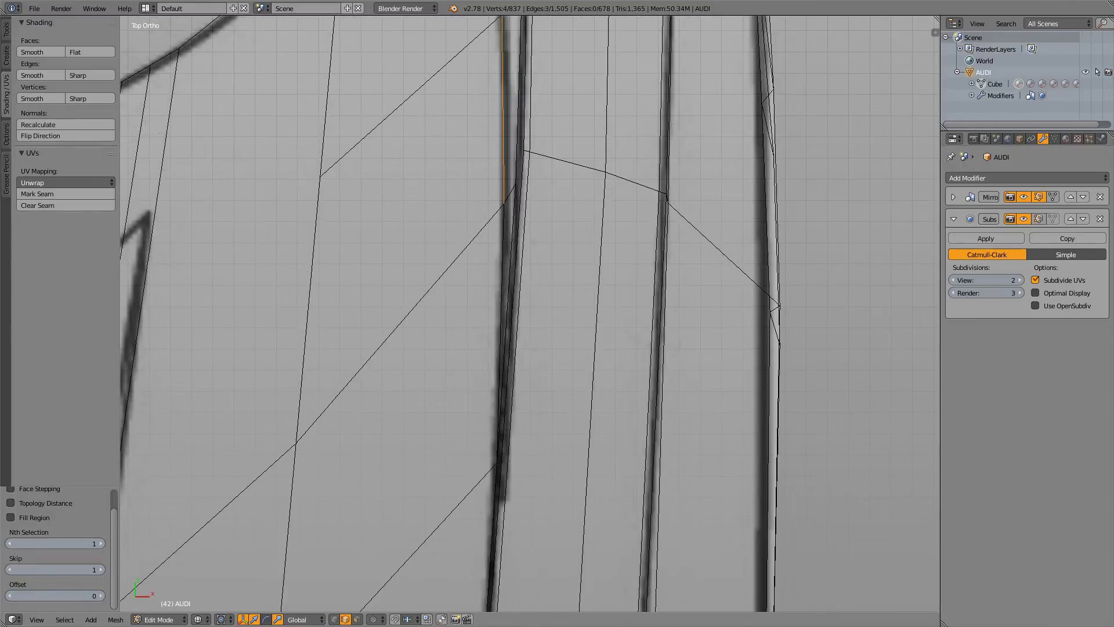
{"action": "scroll", "coordinate": [514, 196], "scroll_direction": "down", "scroll_amount": 6}
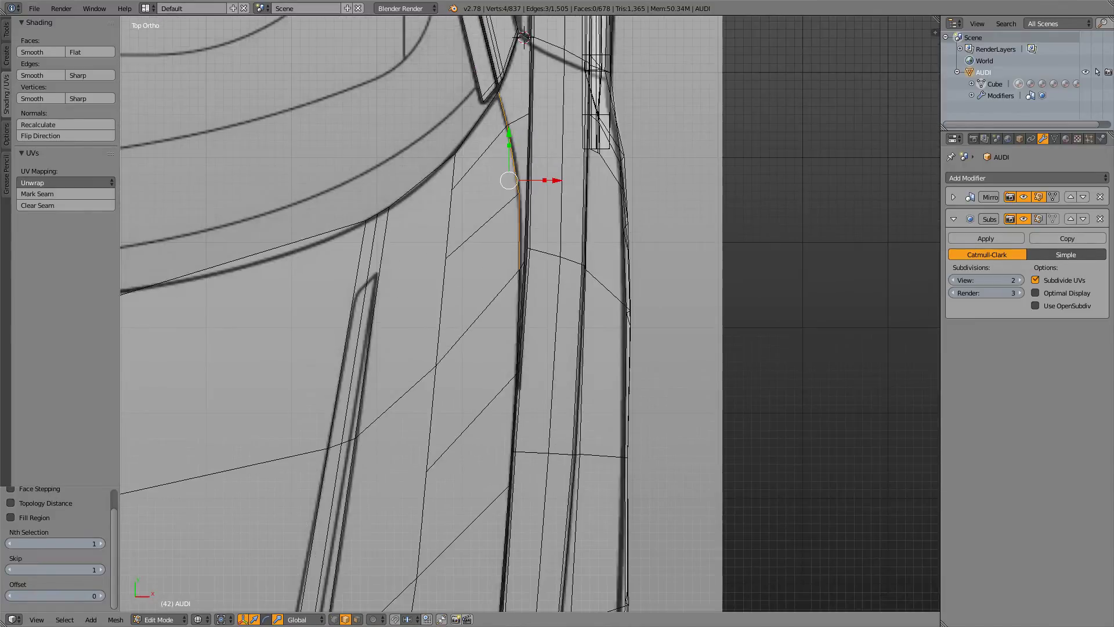
{"action": "middle_click_drag", "start_coordinate": [514, 196], "coordinate": [518, 230], "text": "shift"}
{"action": "scroll", "coordinate": [518, 230], "scroll_direction": "up", "scroll_amount": 6}
{"action": "key", "text": "KP_Decimal"}
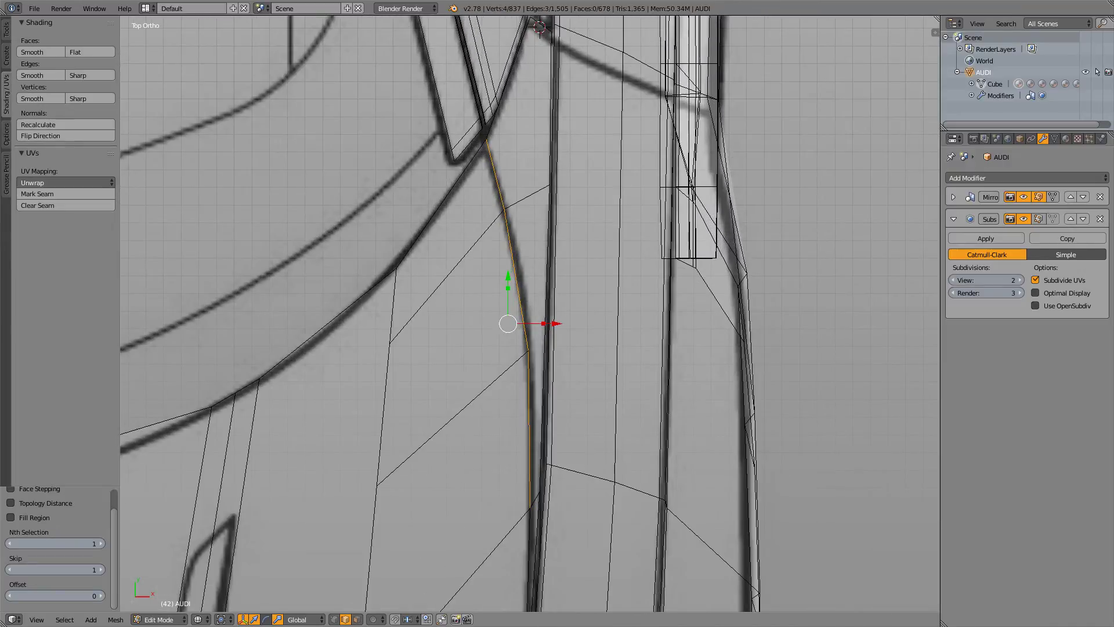
{"action": "middle_click_drag", "start_coordinate": [517, 418], "coordinate": [520, 64], "text": "shift"}
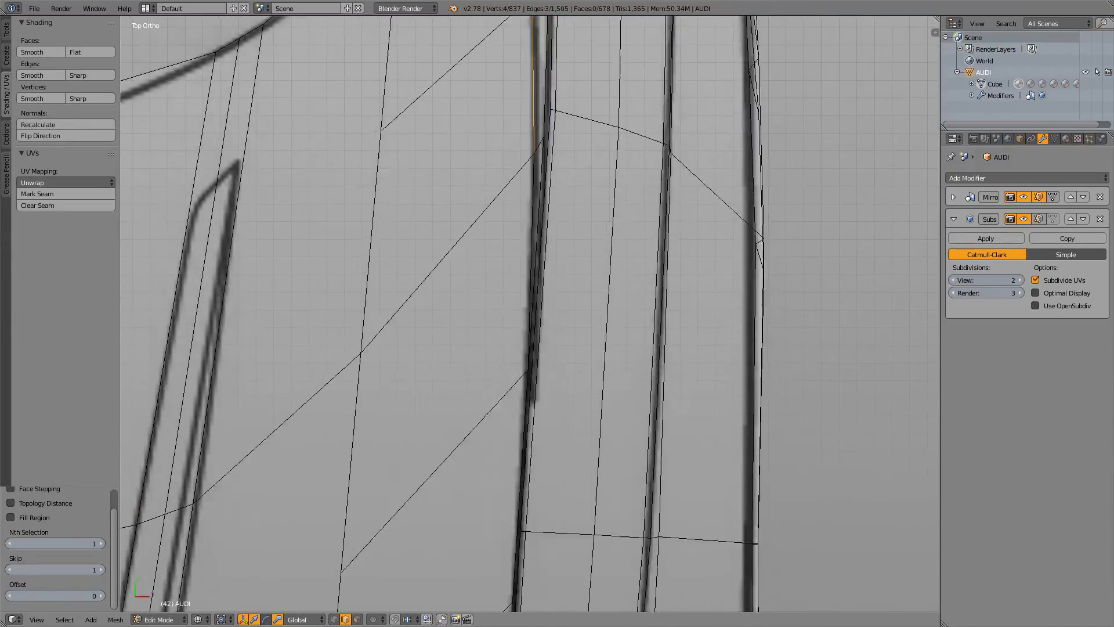
{"action": "scroll", "coordinate": [522, 348], "scroll_direction": "down", "scroll_amount": 6}
{"action": "middle_click_drag", "start_coordinate": [523, 348], "coordinate": [536, 87], "text": "shift"}
{"action": "scroll", "coordinate": [536, 87], "scroll_direction": "up", "scroll_amount": 6}
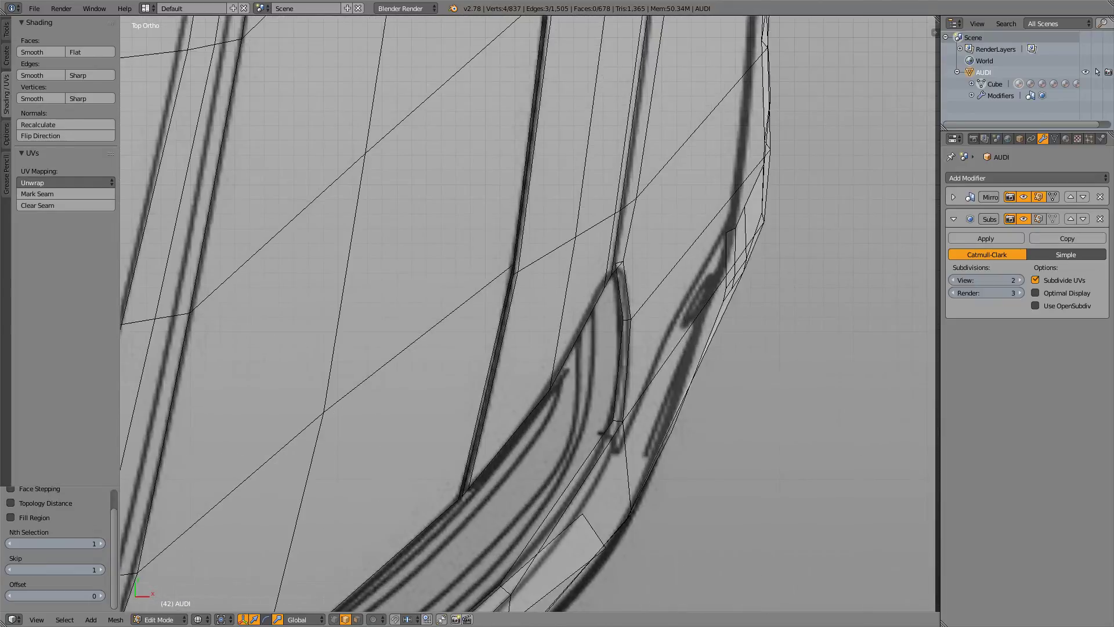
{"action": "scroll", "coordinate": [529, 313], "scroll_direction": "down", "scroll_amount": 8}
{"action": "mouse_move", "coordinate": [530, 261]}
{"action": "middle_mouse_down", "text": "shift"}
{"action": "mouse_move", "coordinate": [529, 340]}
{"action": "mouse_move", "coordinate": [523, 256]}
{"action": "middle_mouse_up", "text": "shift"}
{"action": "scroll", "coordinate": [530, 314], "scroll_direction": "up", "scroll_amount": 4}
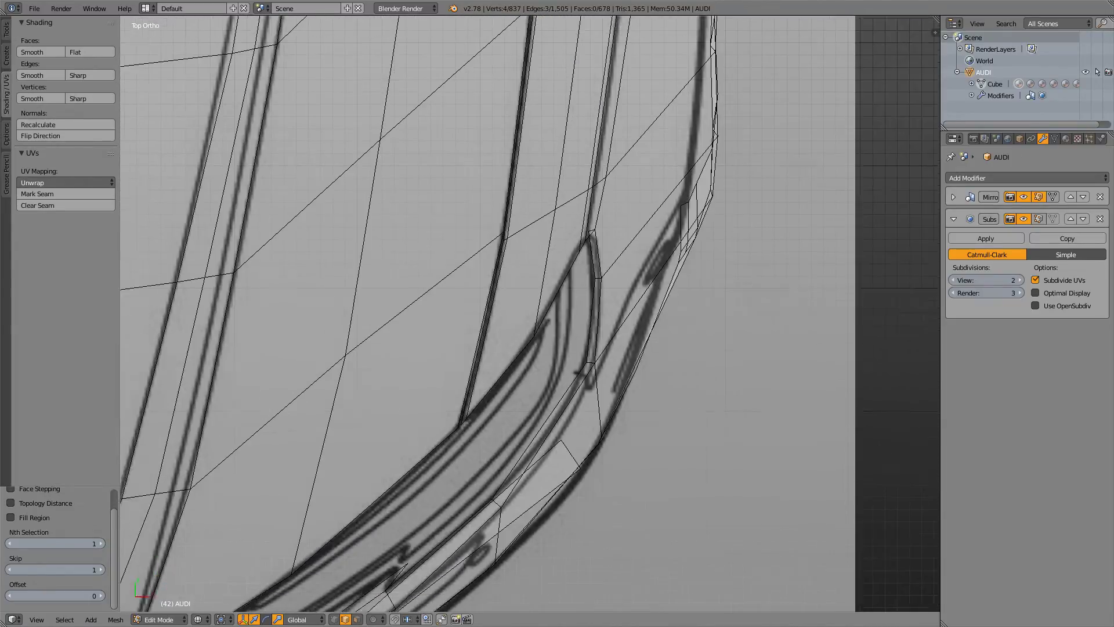
{"action": "key", "text": "Tab"}
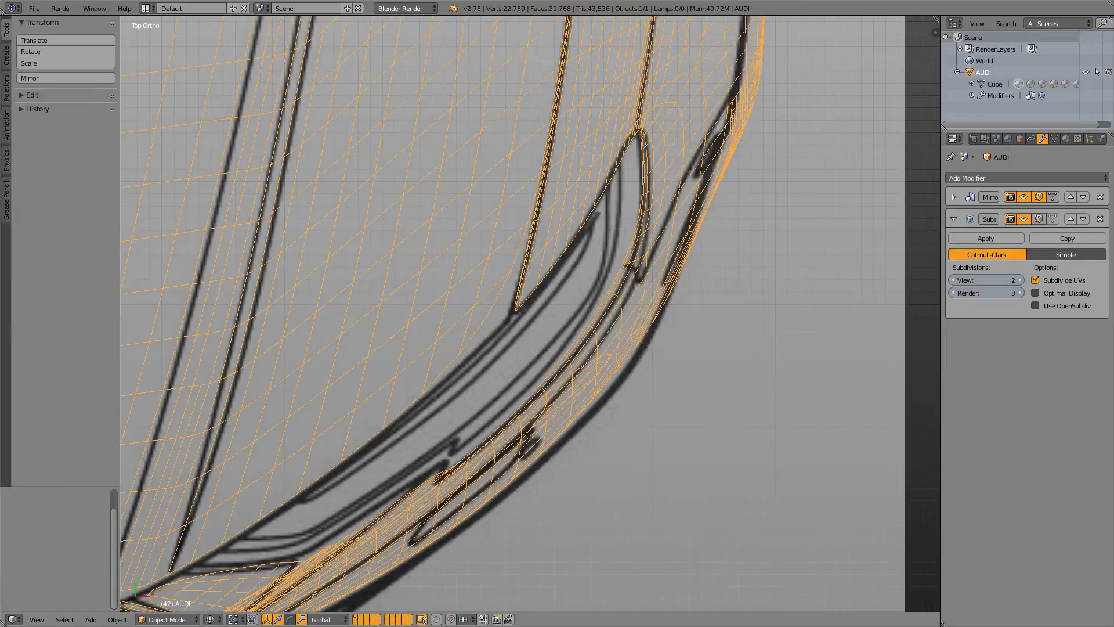
{"action": "key", "text": "Tab"}
{"action": "scroll", "coordinate": [530, 313], "scroll_direction": "down", "scroll_amount": 3}
{"action": "middle_click_drag", "start_coordinate": [557, 116], "coordinate": [487, 487], "text": "shift"}
{"action": "middle_click_drag", "start_coordinate": [528, 241], "coordinate": [529, 386], "text": "shift"}
{"action": "scroll", "coordinate": [530, 314], "scroll_direction": "up", "scroll_amount": 5}
{"action": "middle_click_drag", "start_coordinate": [530, 314], "coordinate": [542, 460], "text": "shift"}
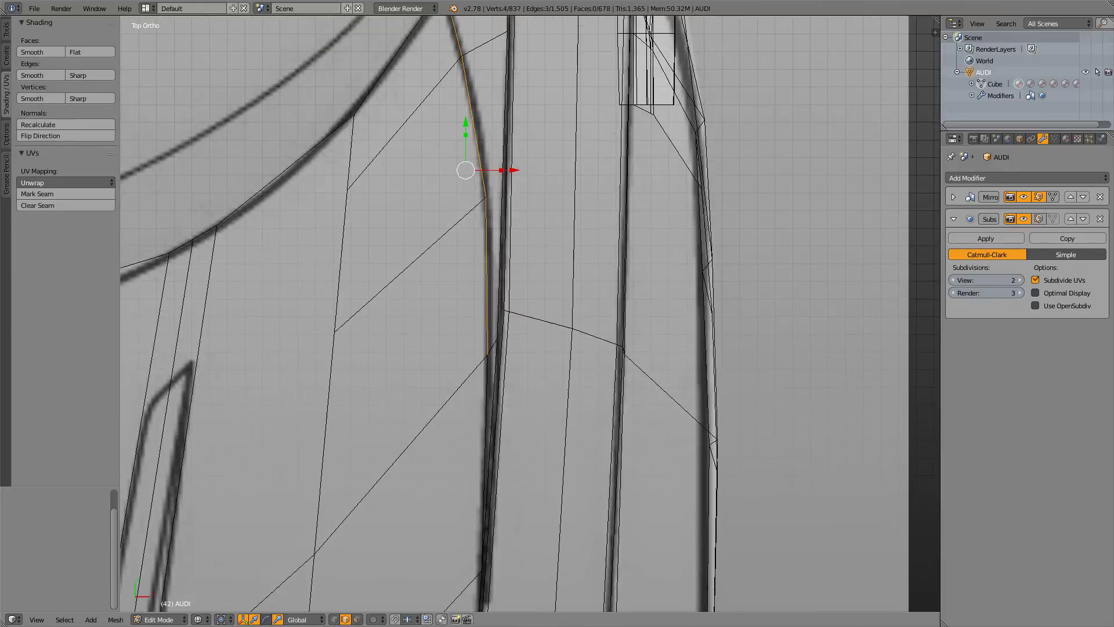
- In solid side view, lower the vertex just outside the rearmost cross edge's end on the hood side by 0.011 along Z
{"action": "key", "text": "KP_3"}
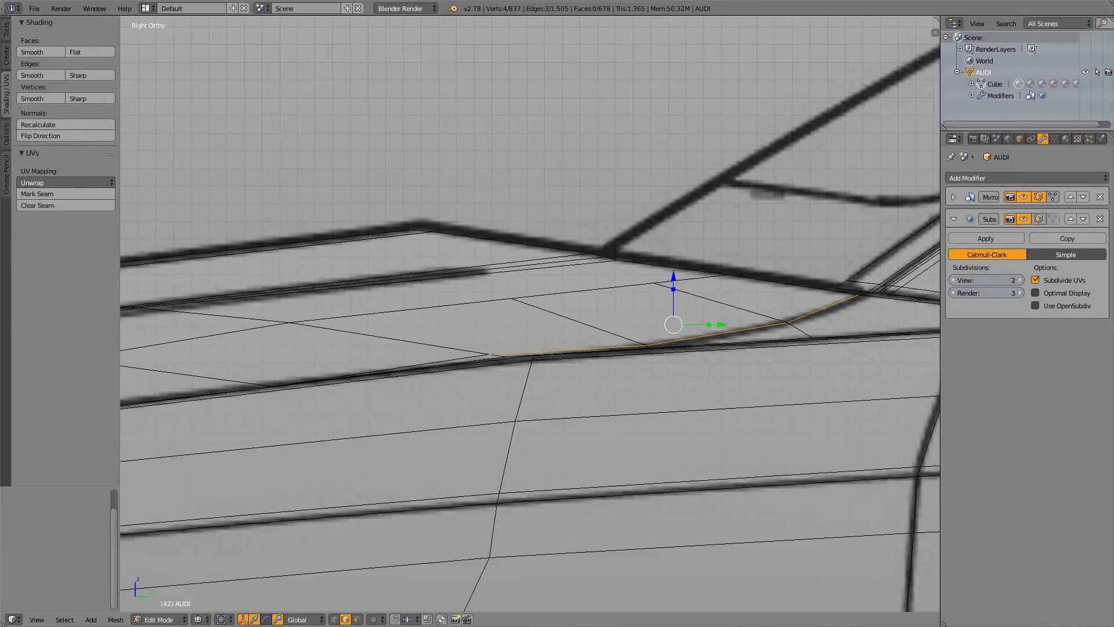
{"action": "scroll", "coordinate": [530, 314], "scroll_direction": "up", "scroll_amount": 3}
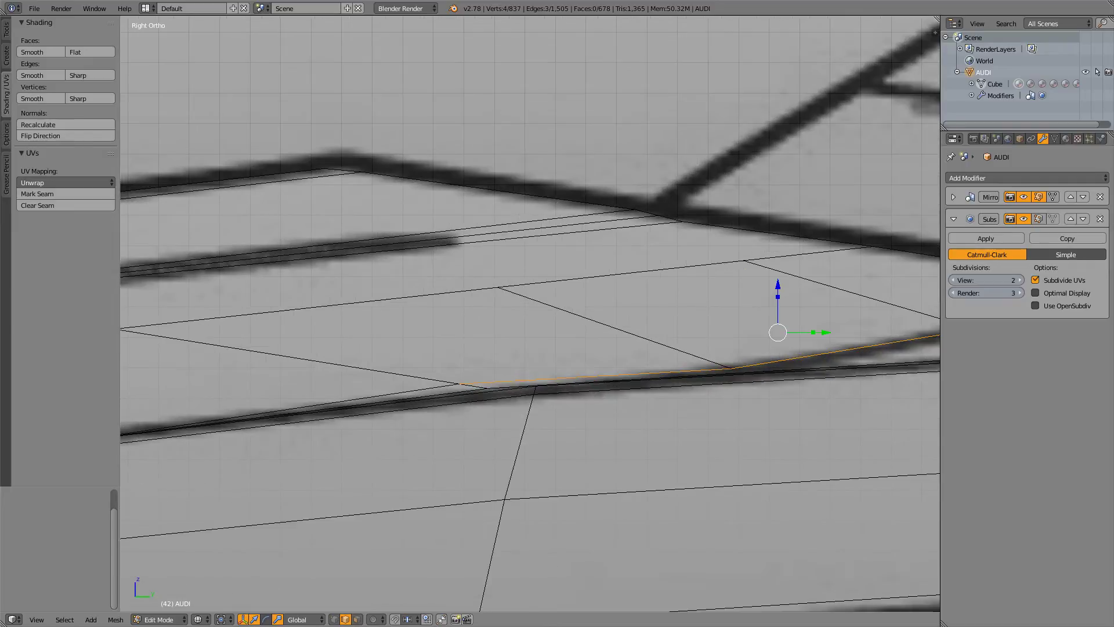
{"action": "scroll", "coordinate": [530, 314], "scroll_direction": "up", "scroll_amount": 2}
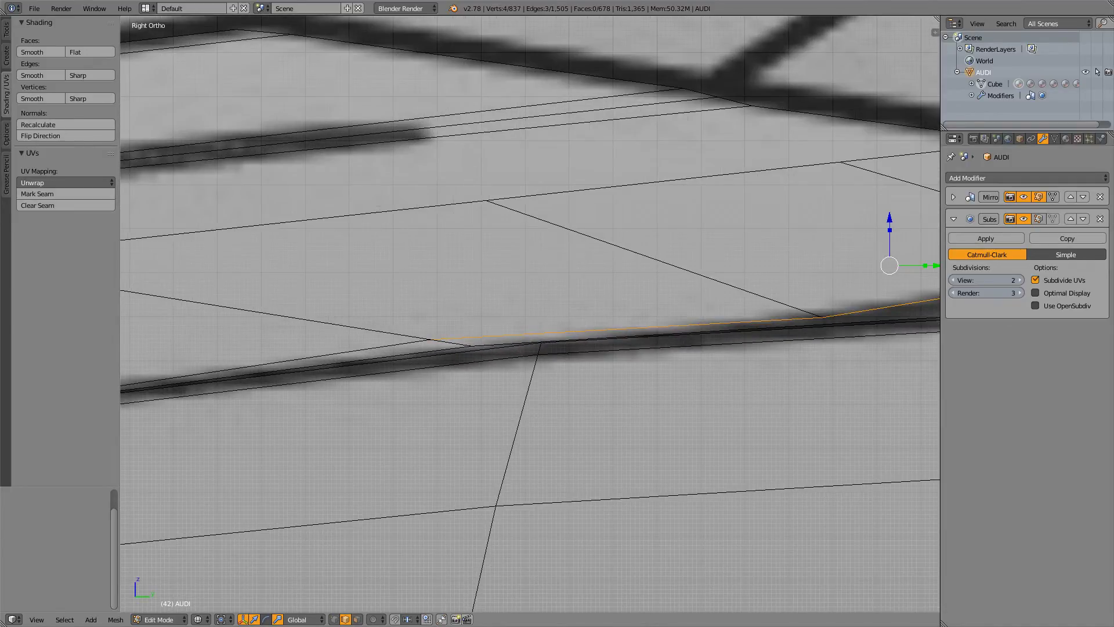
{"action": "key", "text": "z"}
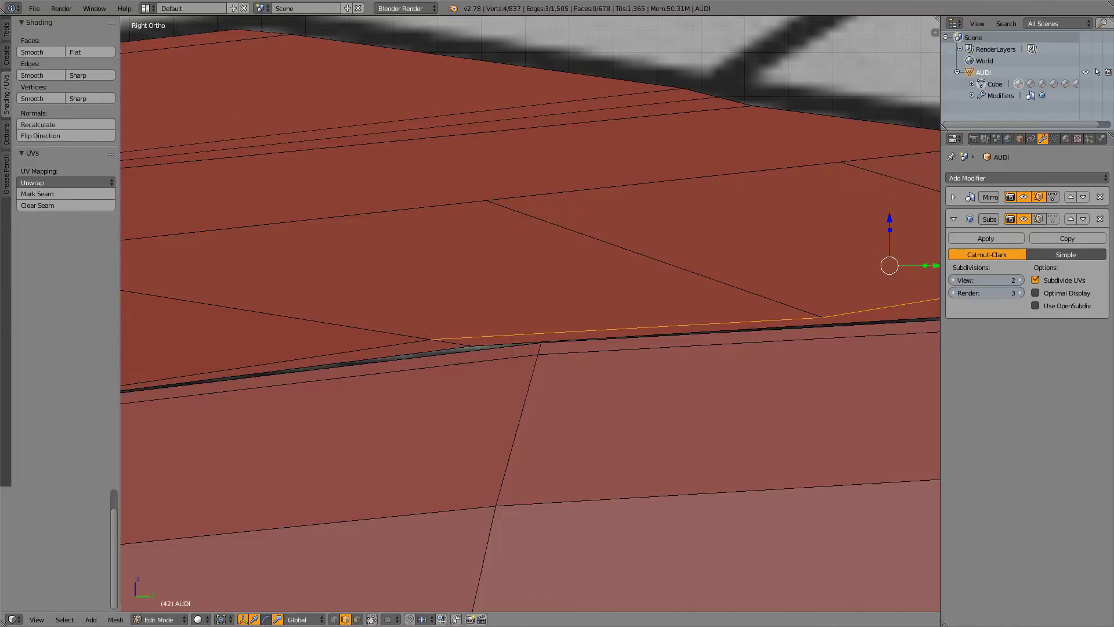
{"action": "key", "text": "ctrl+Tab"}
{"action": "left_click", "coordinate": [472, 323]}
{"action": "right_click", "coordinate": [471, 347]}
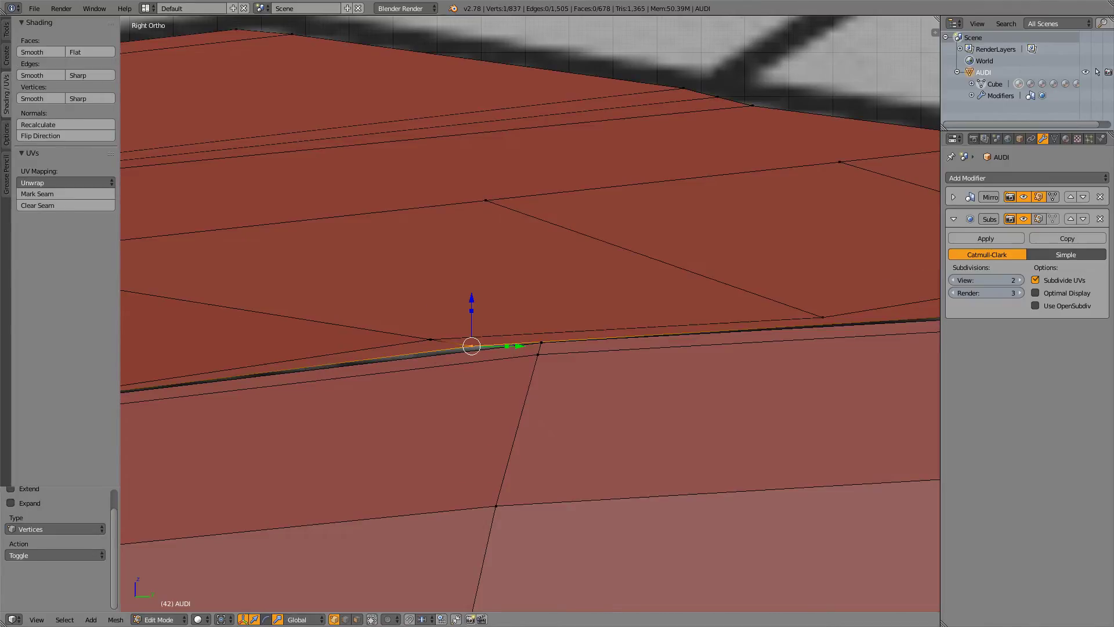
{"action": "left_click_drag", "start_coordinate": [471, 298], "coordinate": [471, 303]}
- Lower the curved hood side's vertex at the rearmost cross edge by 0.025 along Z and check it in wireframe
{"action": "right_click", "coordinate": [431, 339]}
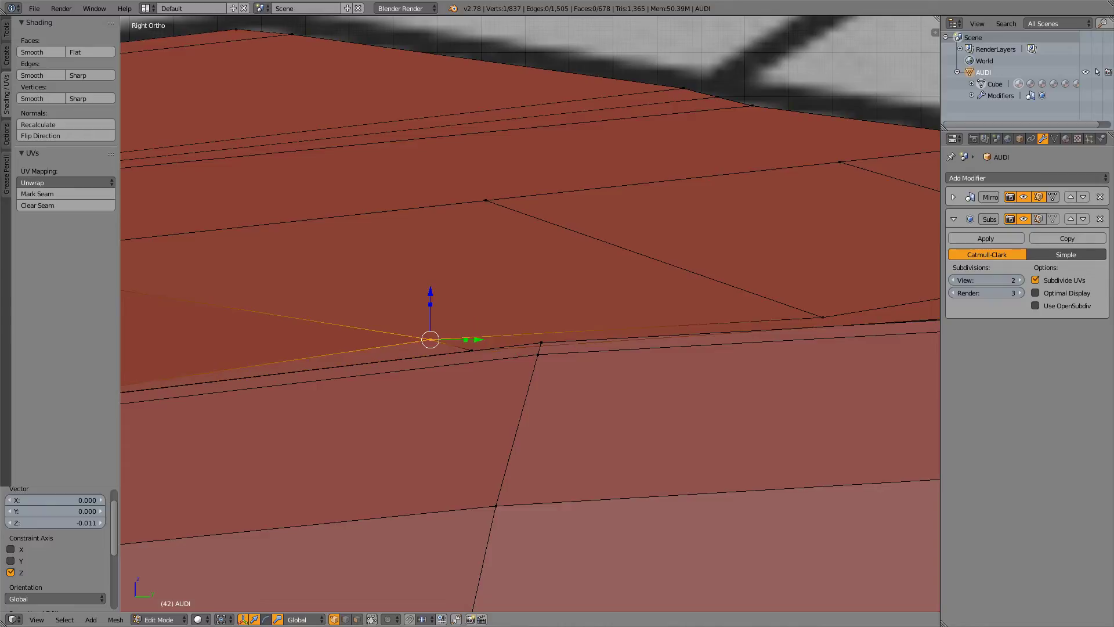
{"action": "key", "text": "g"}
{"action": "key", "text": "z"}
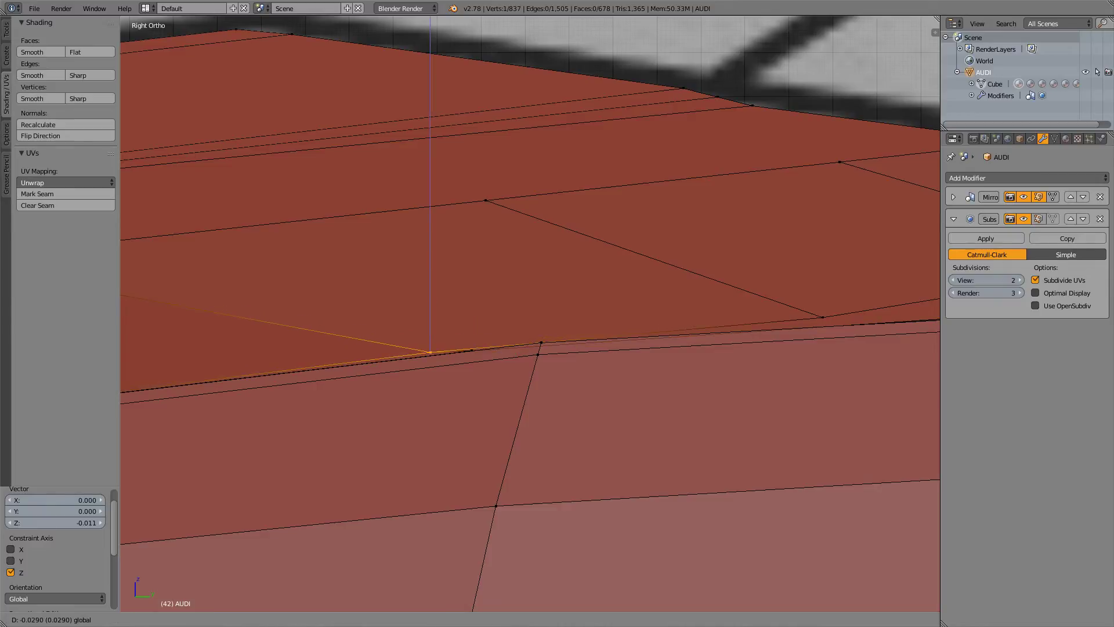
{"action": "left_click_drag", "start_coordinate": [431, 303], "coordinate": [430, 303]}
{"action": "key", "text": "z"}
{"action": "scroll", "coordinate": [430, 303], "scroll_direction": "down", "scroll_amount": 4}
{"action": "middle_click_drag", "start_coordinate": [430, 302], "coordinate": [579, 432]}
{"action": "scroll", "coordinate": [569, 383], "scroll_direction": "up", "scroll_amount": 2}
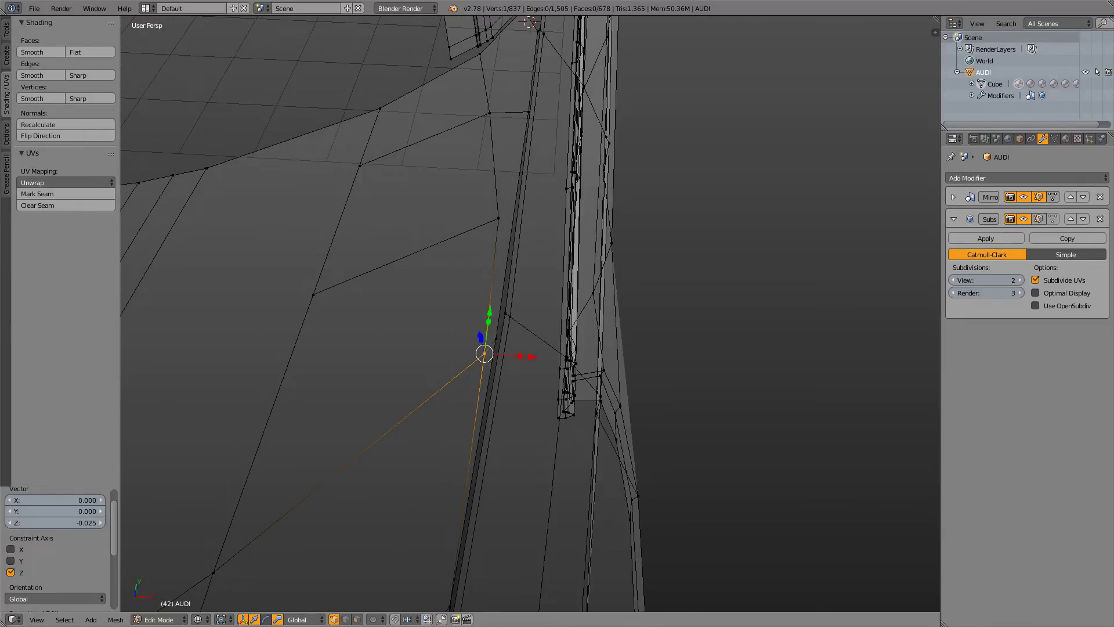
{"action": "scroll", "coordinate": [530, 313], "scroll_direction": "down", "scroll_amount": 3}
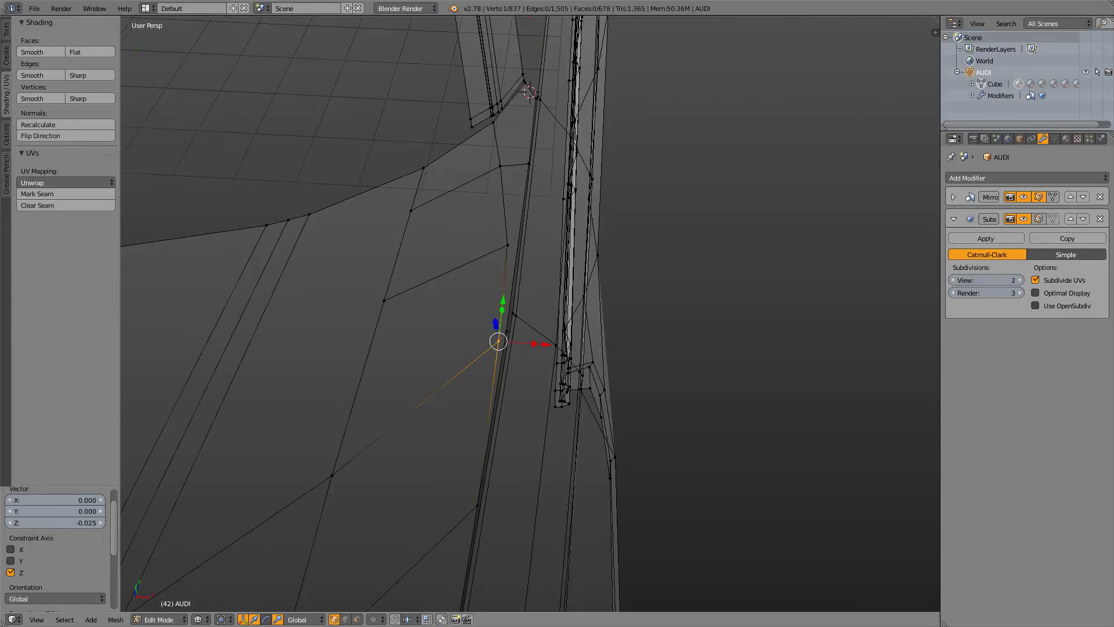
{"action": "scroll", "coordinate": [530, 313], "scroll_direction": "up", "scroll_amount": 1}
{"action": "middle_click_drag", "start_coordinate": [650, 320], "coordinate": [655, 318]}
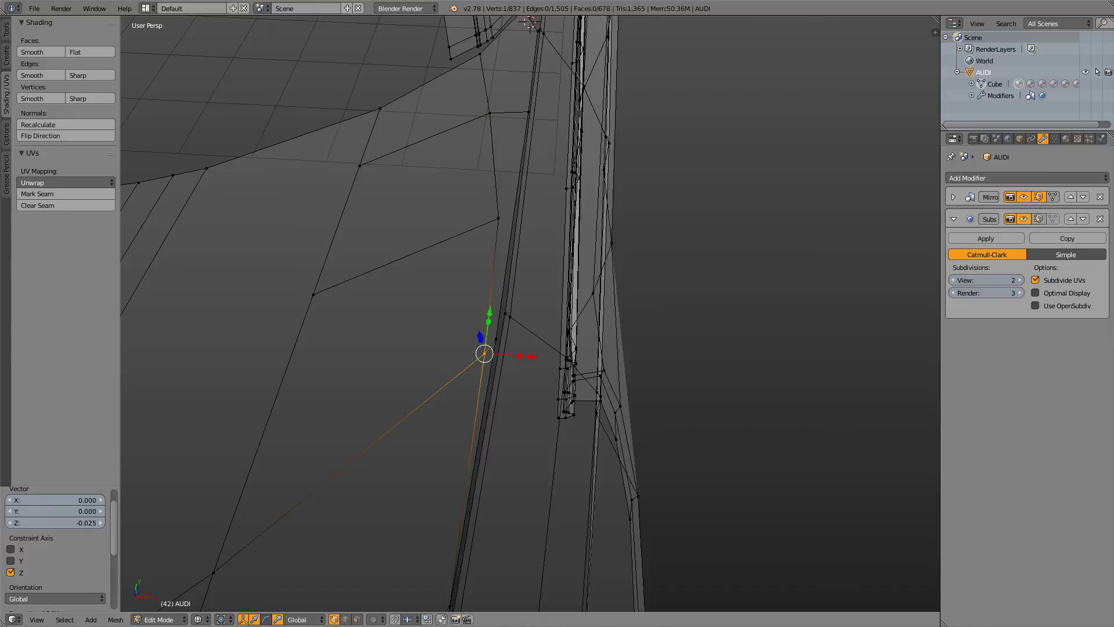
{"action": "key", "text": "KP_7"}
{"action": "middle_click_drag", "start_coordinate": [523, 233], "coordinate": [537, 422], "text": "shift"}
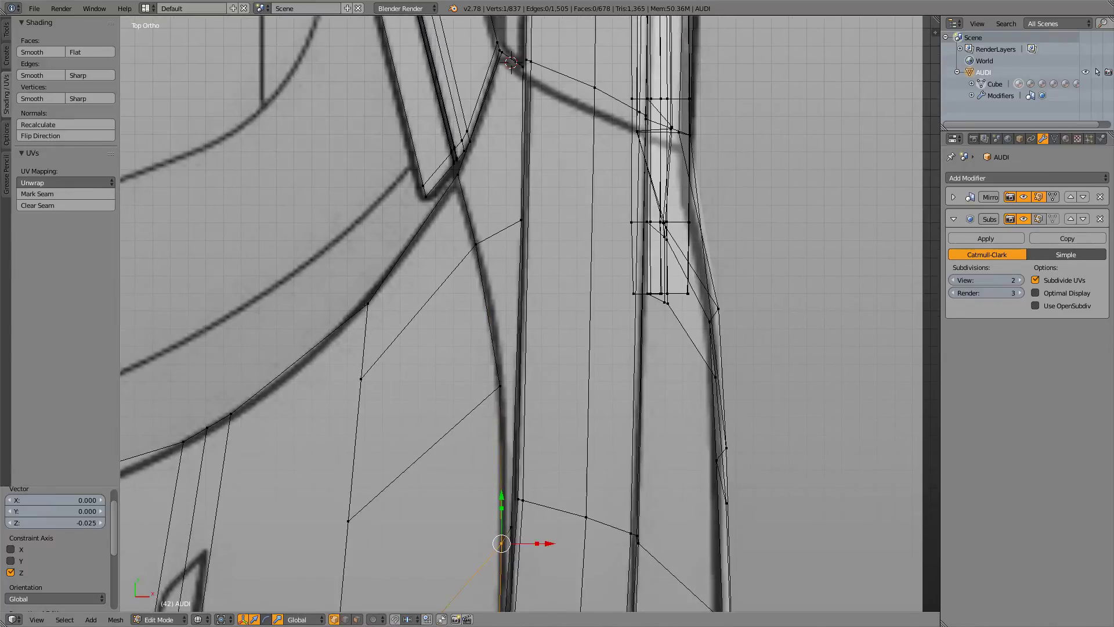
{"action": "key", "text": "k"}
{"action": "scroll", "coordinate": [458, 261], "scroll_direction": "up", "scroll_amount": 5}
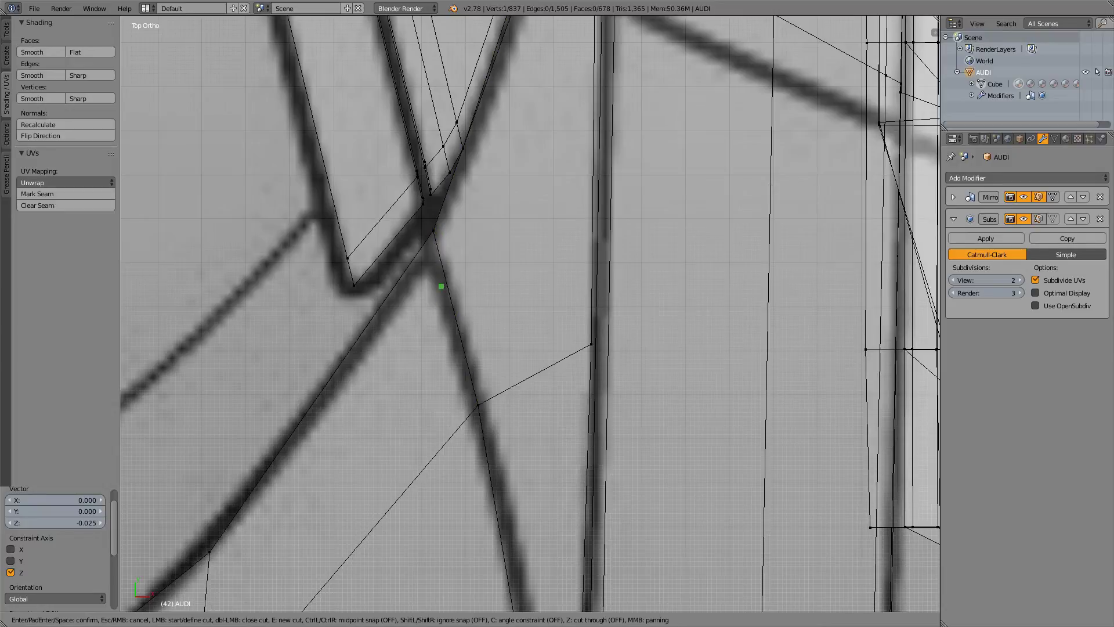
{"action": "scroll", "coordinate": [452, 271], "scroll_direction": "down", "scroll_amount": 6}
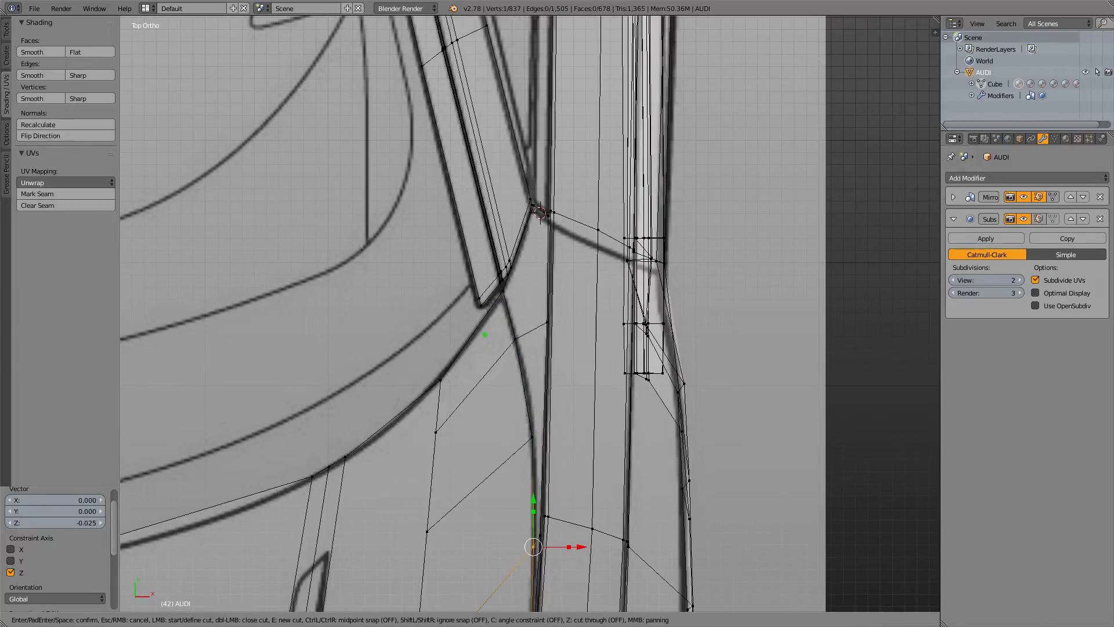
{"action": "scroll", "coordinate": [502, 319], "scroll_direction": "up", "scroll_amount": 4}
{"action": "scroll", "coordinate": [490, 331], "scroll_direction": "up", "scroll_amount": 2}
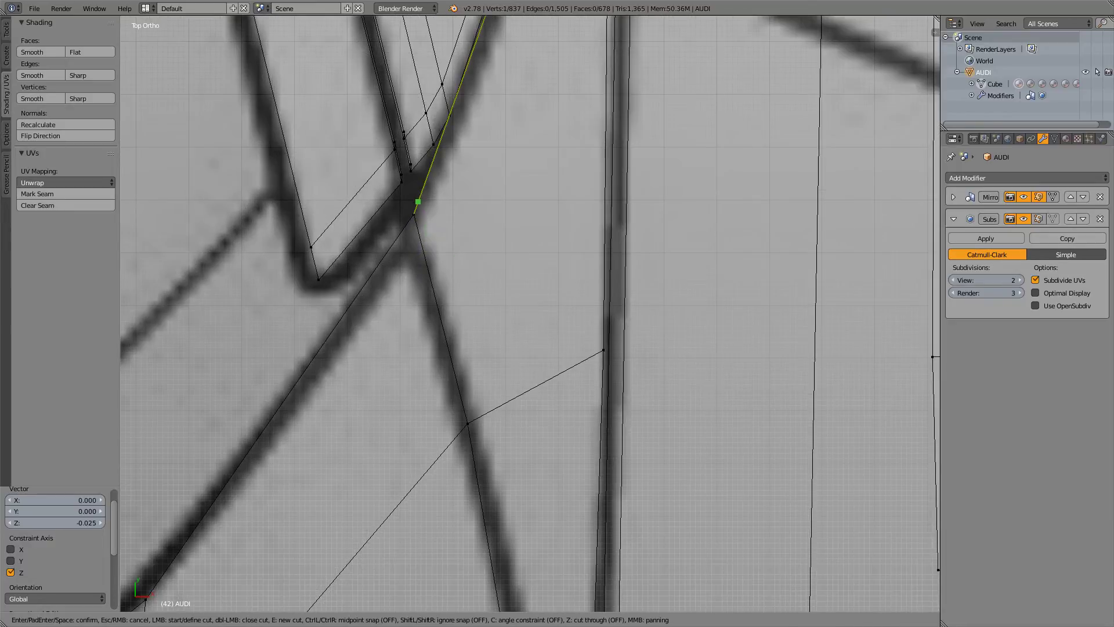
{"action": "left_click", "coordinate": [417, 205]}
{"action": "left_click", "coordinate": [473, 420]}
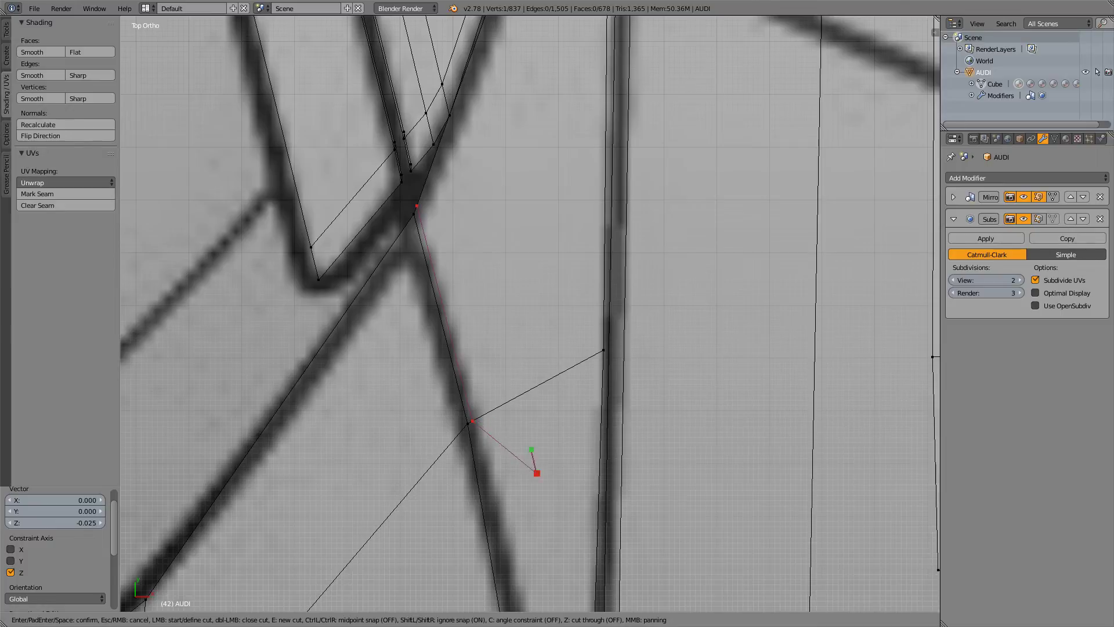
{"action": "left_click", "coordinate": [537, 473]}
{"action": "key", "text": "Escape"}
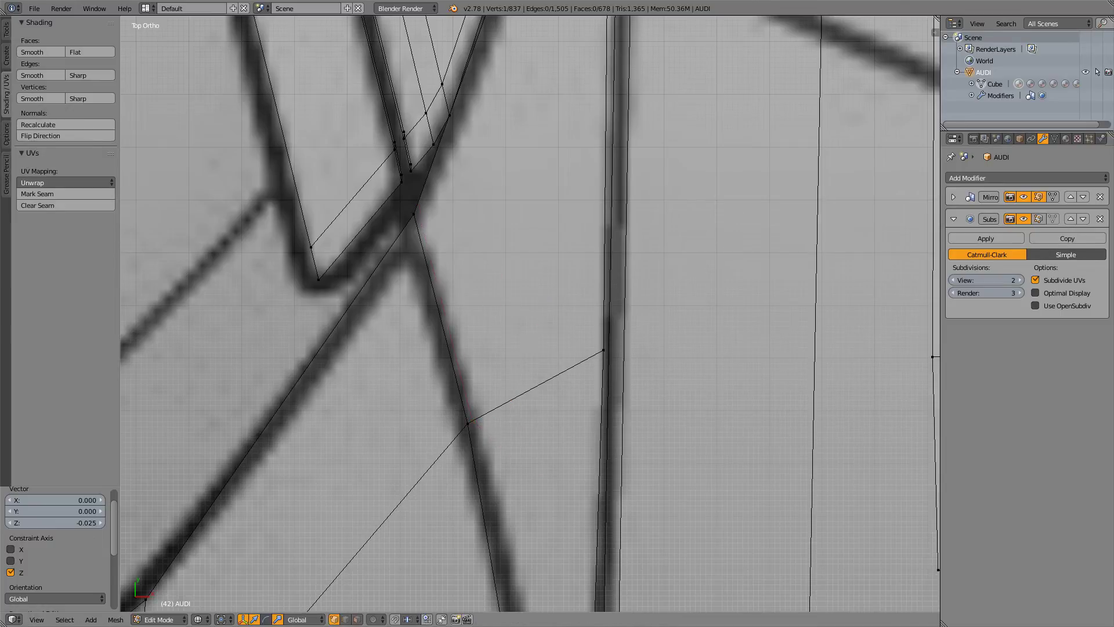
{"action": "key", "text": "k"}
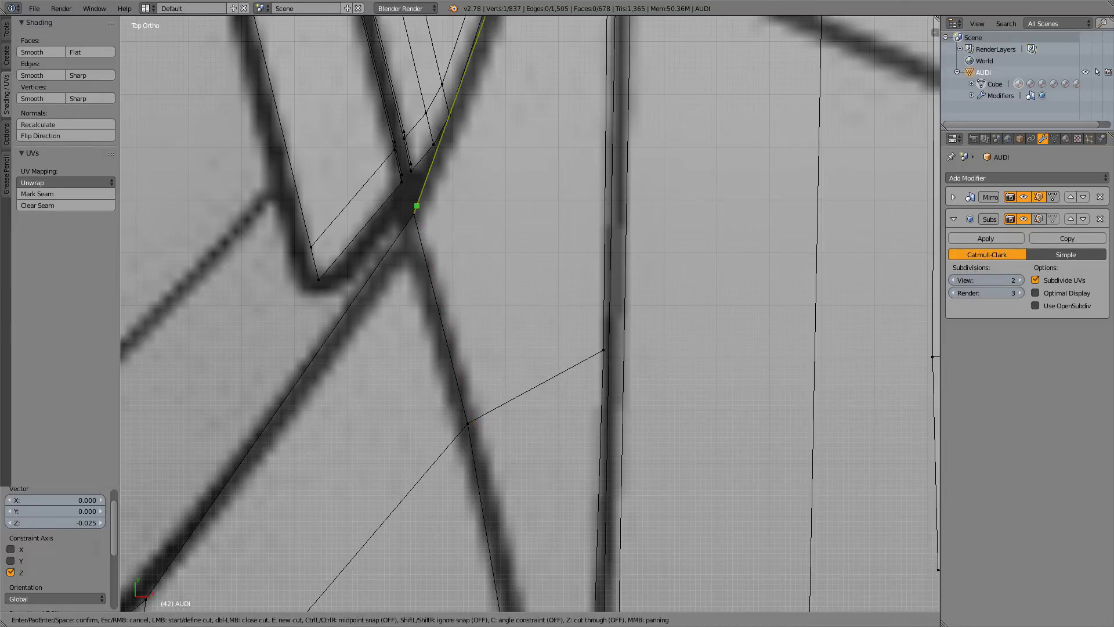
{"action": "left_click", "coordinate": [416, 205]}
{"action": "left_click", "coordinate": [476, 419]}
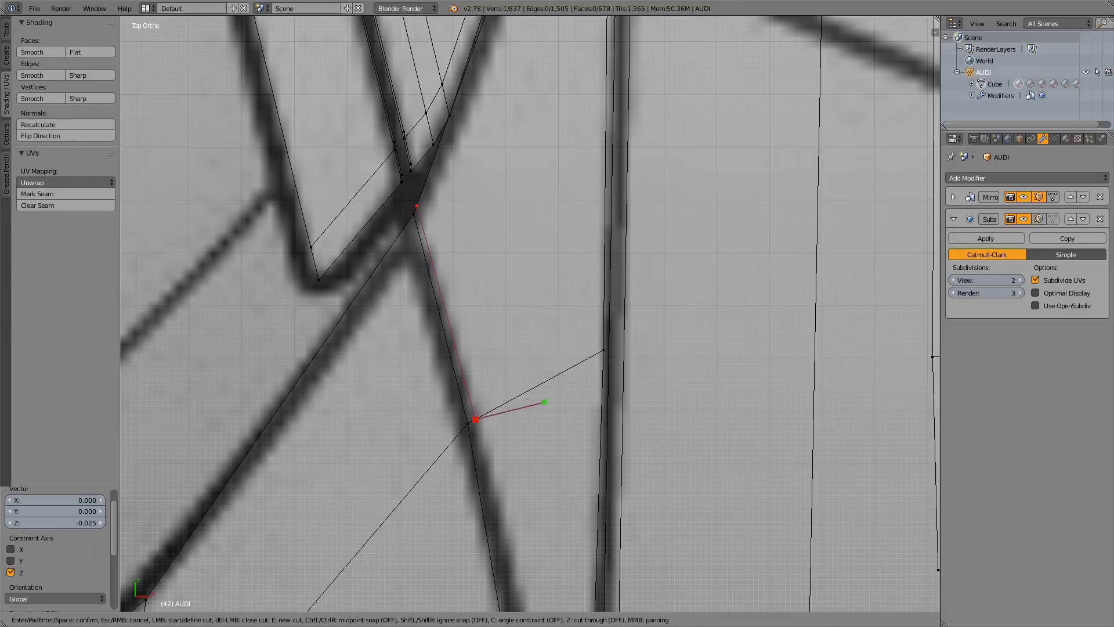
{"action": "middle_click_drag", "start_coordinate": [548, 402], "coordinate": [545, 280]}
{"action": "key", "text": "Escape"}
- In top view, knife-cut a line just outside the curved hood side edge, from the hood's rear corner to the side edge ahead of the rearmost cross edge
{"action": "key", "text": "KP_7"}
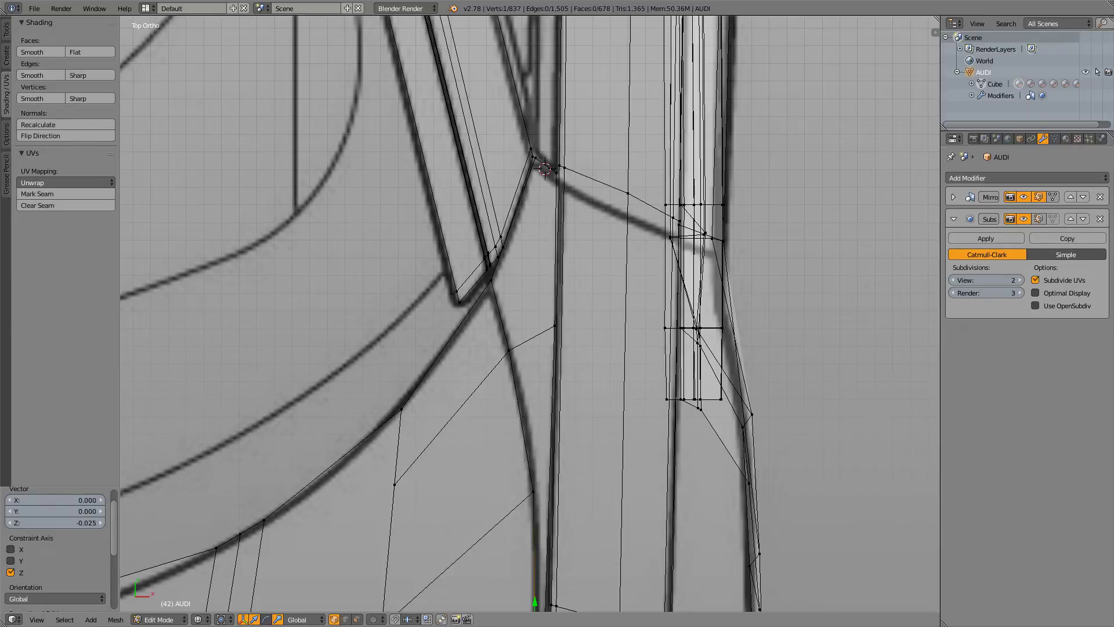
{"action": "scroll", "coordinate": [530, 314], "scroll_direction": "down", "scroll_amount": 2}
{"action": "middle_click_drag", "start_coordinate": [530, 314], "coordinate": [498, 240], "text": "shift"}
{"action": "scroll", "coordinate": [521, 254], "scroll_direction": "up", "scroll_amount": 4}
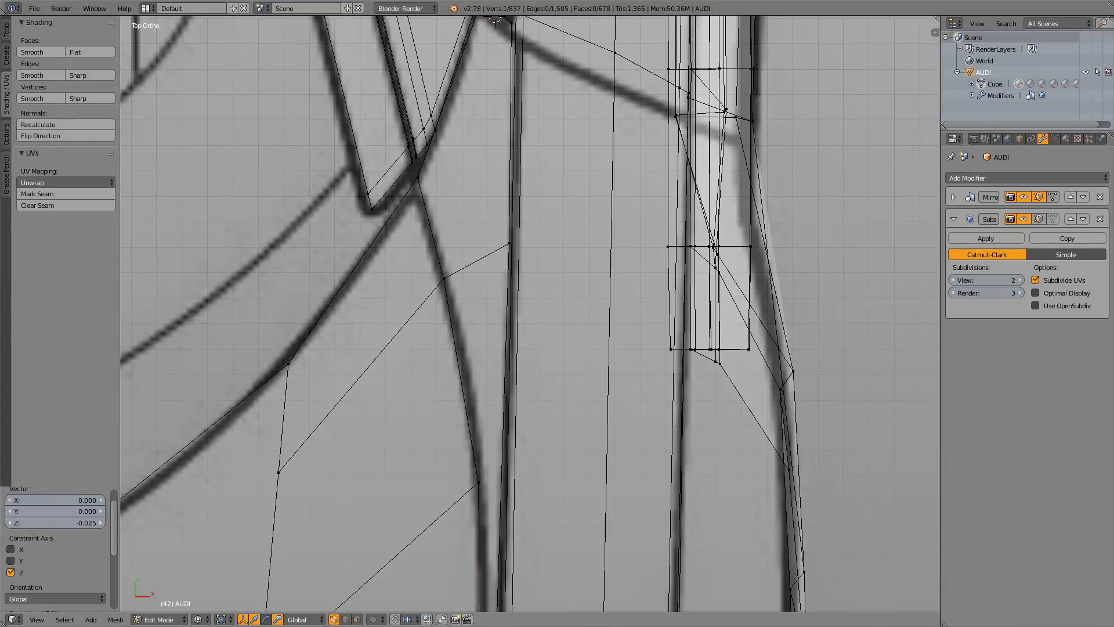
{"action": "key", "text": "k"}
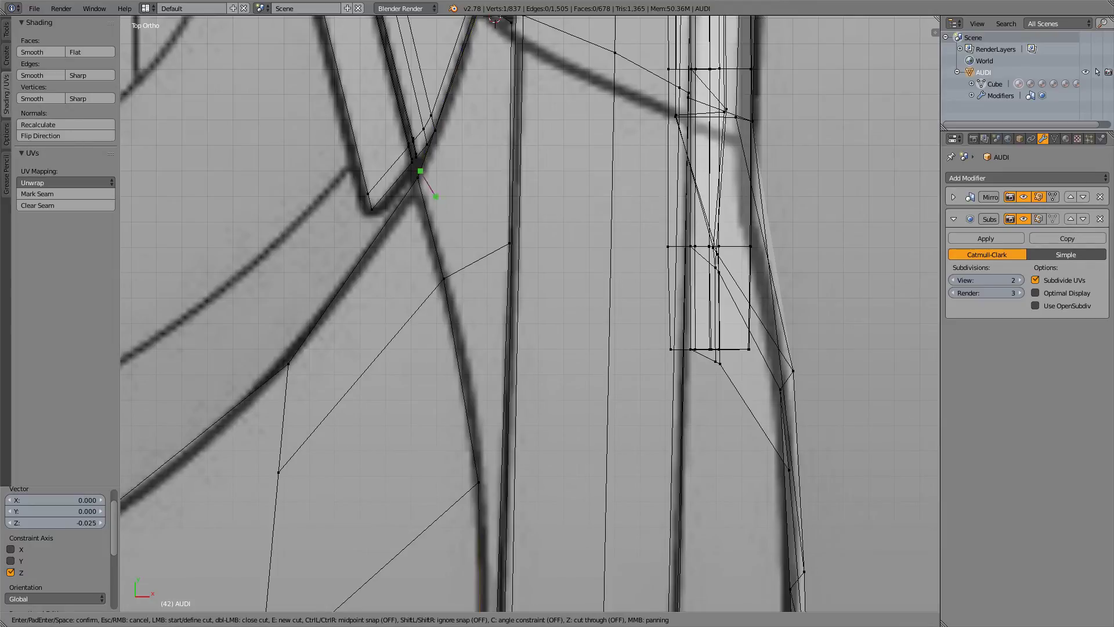
{"action": "left_click", "coordinate": [420, 171]}
{"action": "left_click", "coordinate": [449, 276]}
{"action": "middle_click_drag", "start_coordinate": [449, 275], "coordinate": [425, 57]}
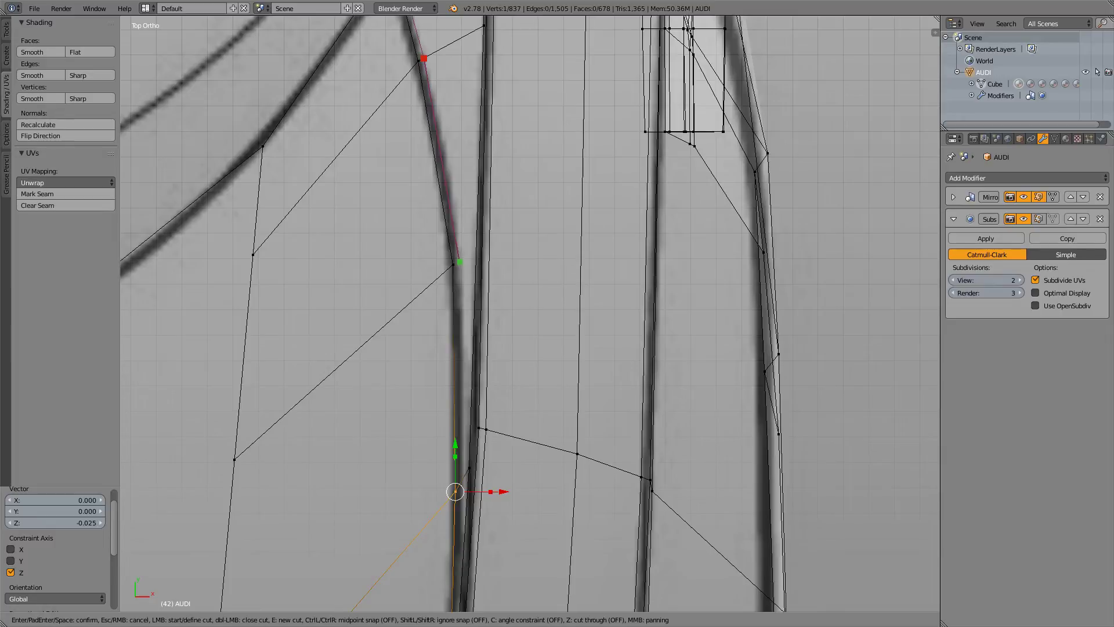
{"action": "left_click", "coordinate": [458, 262]}
{"action": "middle_click_drag", "start_coordinate": [458, 262], "coordinate": [462, 99], "text": "shift"}
{"action": "scroll", "coordinate": [464, 107], "scroll_direction": "up", "scroll_amount": 4}
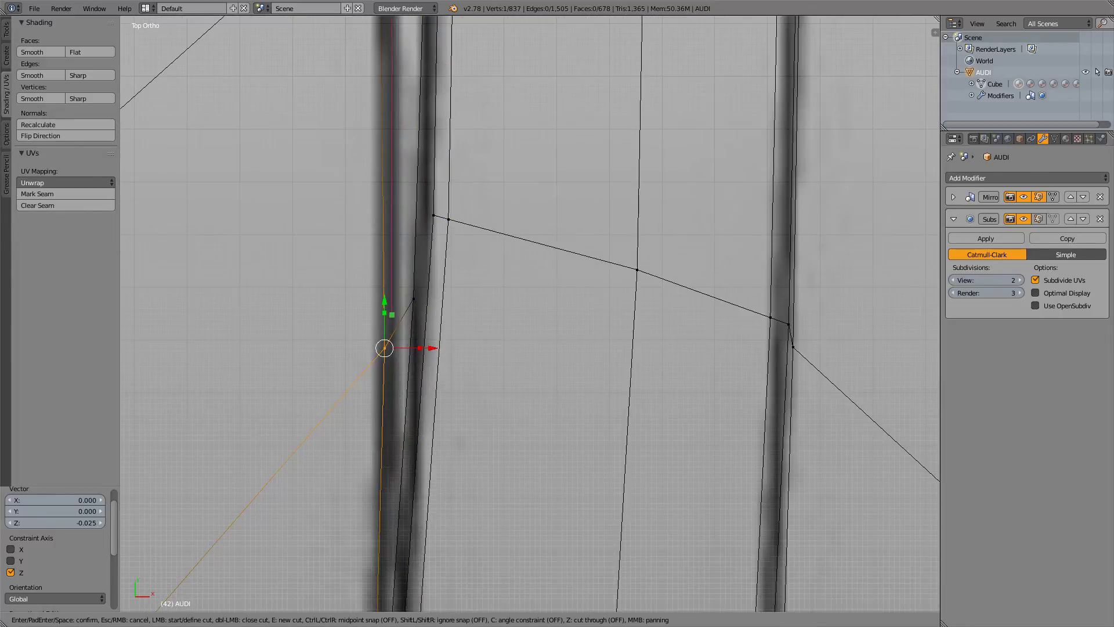
{"action": "left_click", "coordinate": [393, 335]}
{"action": "middle_click_drag", "start_coordinate": [389, 391], "coordinate": [463, 68], "text": "shift"}
{"action": "middle_click_drag", "start_coordinate": [481, 292], "coordinate": [497, 103], "text": "shift"}
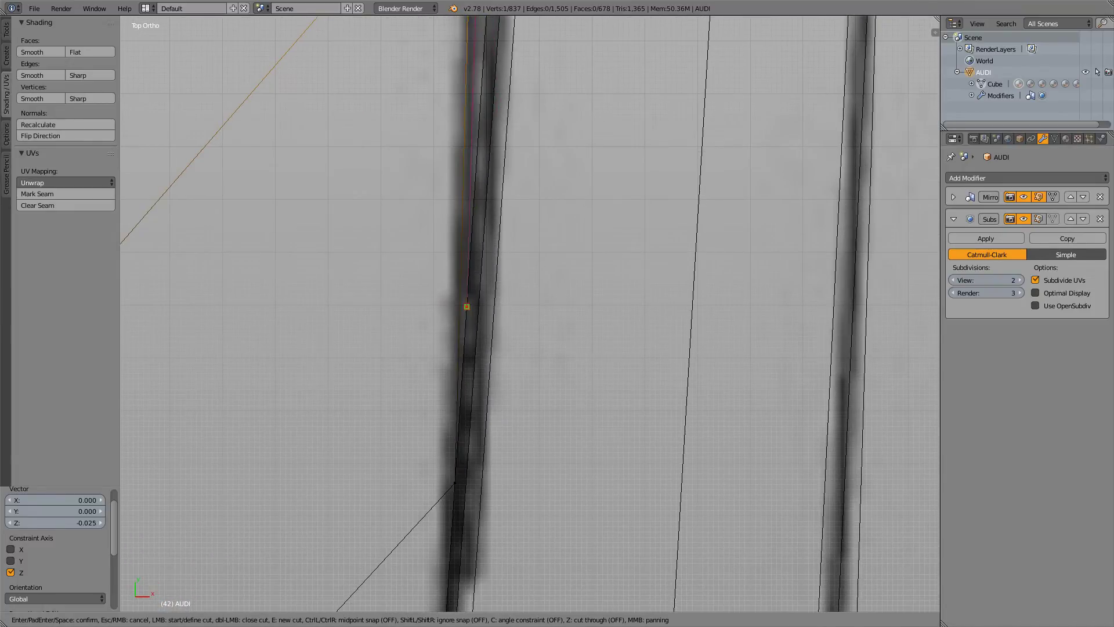
{"action": "left_click", "coordinate": [466, 306]}
{"action": "key", "text": "Return"}
- In face select mode, delete the narrow face between the new cut and the hood's side edge, nearest the hood's rear corner
{"action": "scroll", "coordinate": [482, 263], "scroll_direction": "down", "scroll_amount": 7}
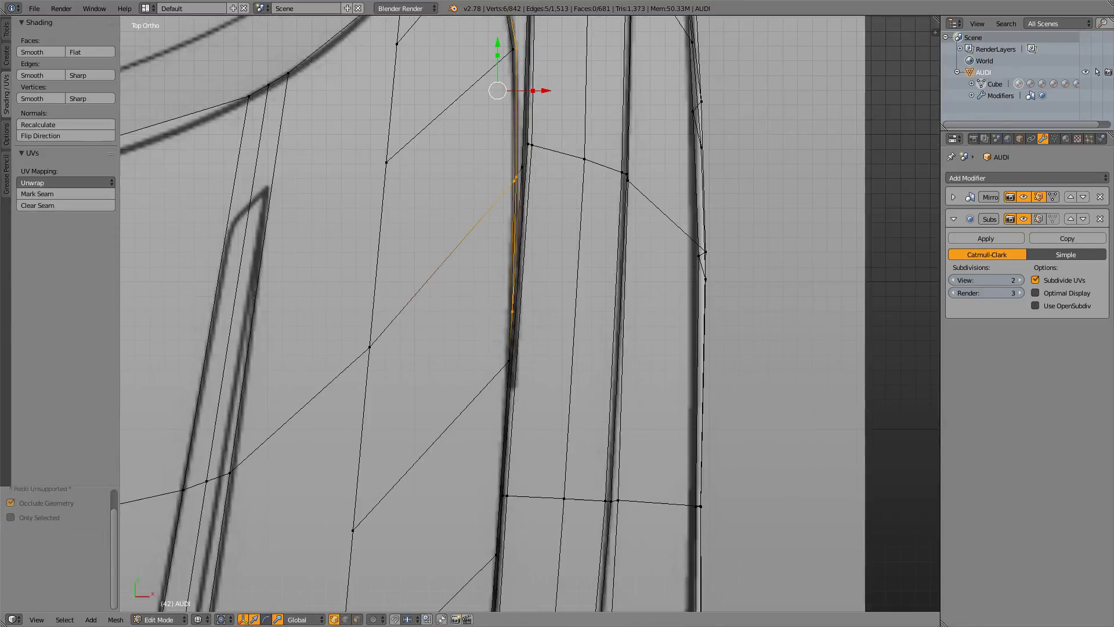
{"action": "middle_click_drag", "start_coordinate": [481, 263], "coordinate": [485, 450], "text": "shift"}
{"action": "key", "text": "ctrl+Tab"}
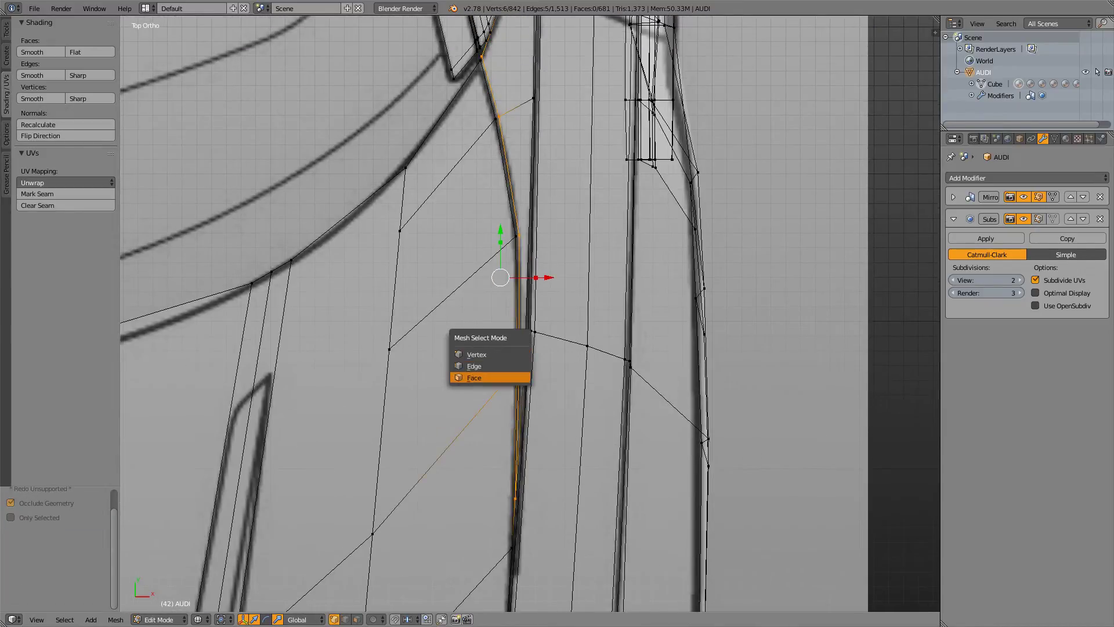
{"action": "left_click", "coordinate": [487, 376]}
{"action": "scroll", "coordinate": [488, 376], "scroll_direction": "up", "scroll_amount": 2}
{"action": "scroll", "coordinate": [487, 376], "scroll_direction": "up", "scroll_amount": 1}
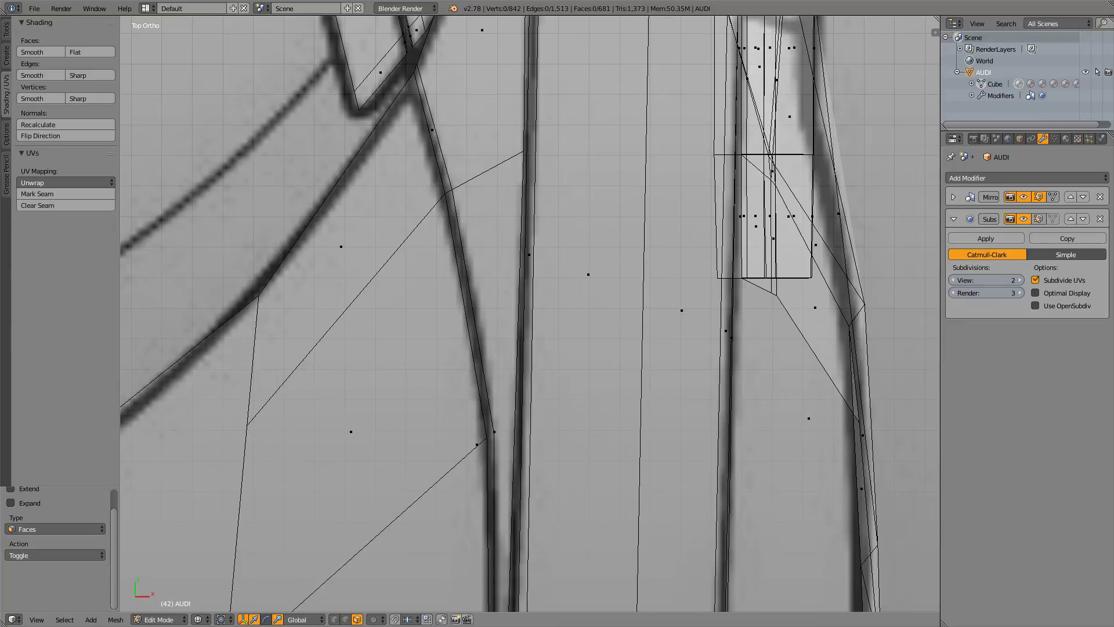
{"action": "right_click", "coordinate": [449, 160]}
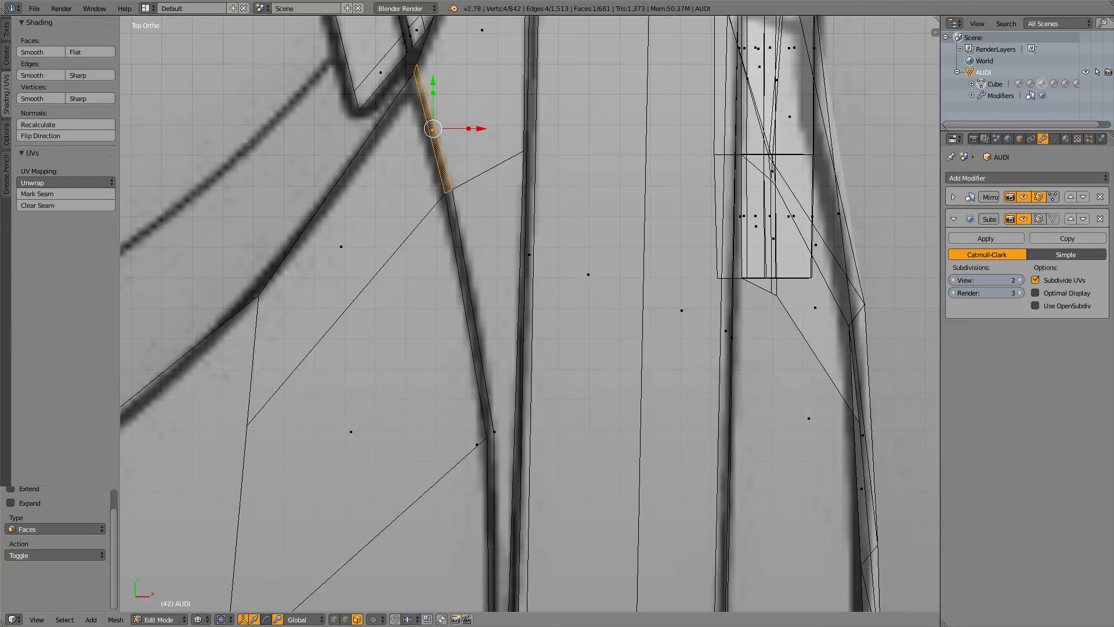
{"action": "key", "text": "x"}
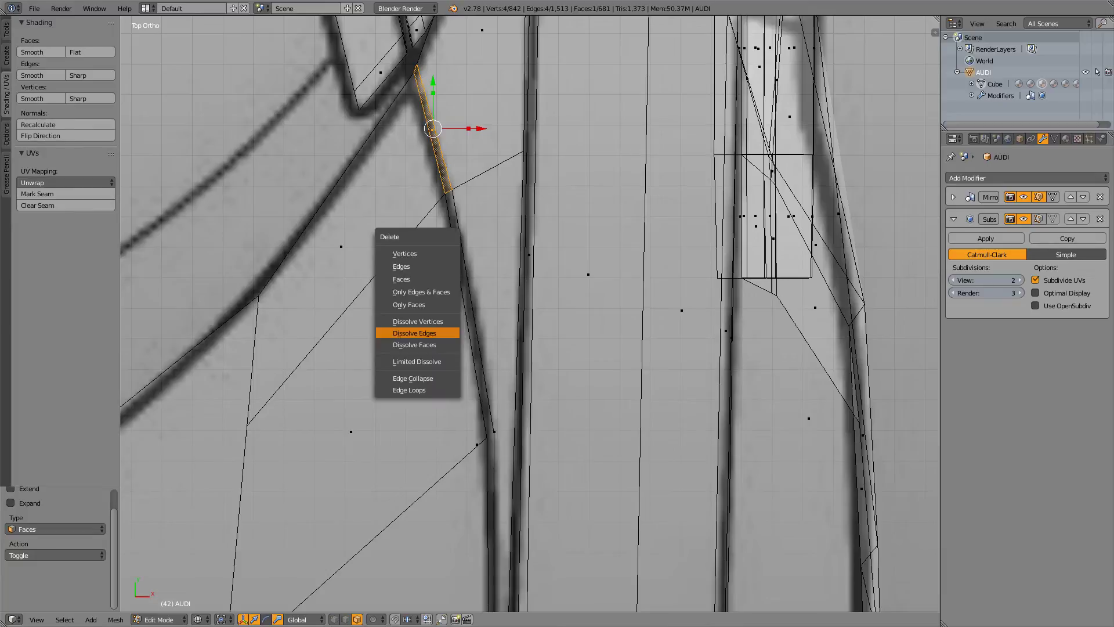
{"action": "left_click", "coordinate": [409, 279]}
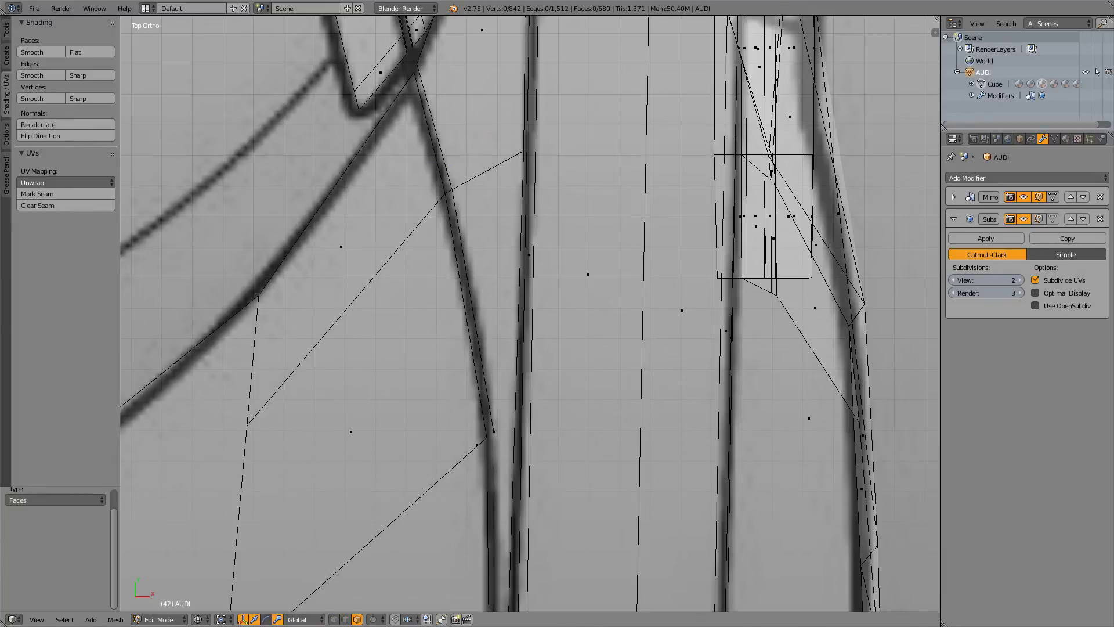
- In solid view, delete the two remaining narrow faces between the new cut and the hood's side edge, opening a continuous gap
{"action": "key", "text": "z"}
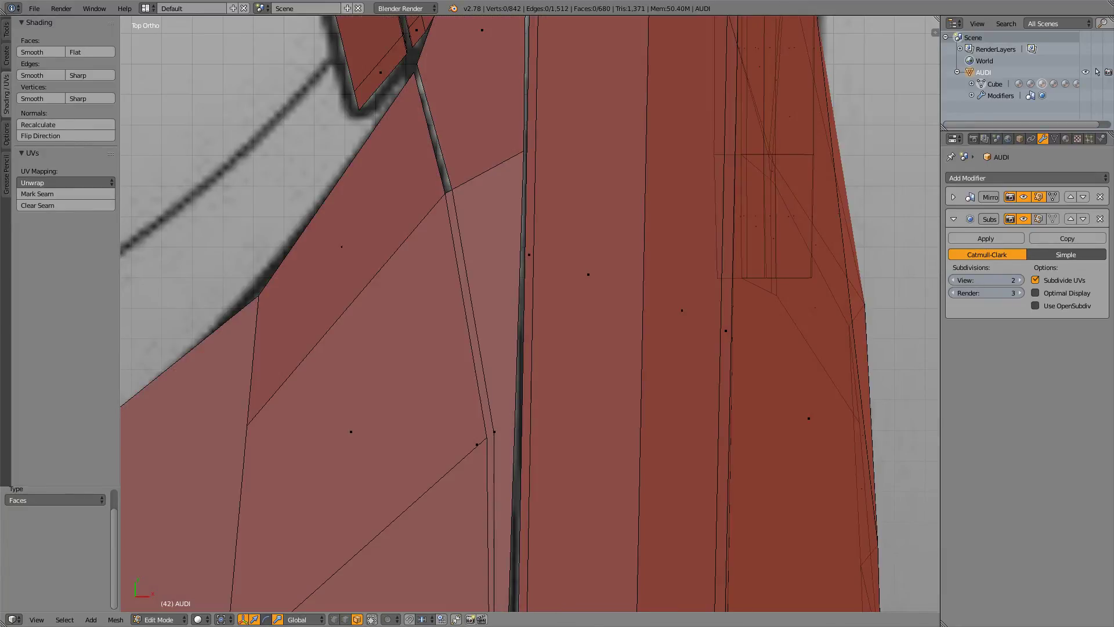
{"action": "middle_click_drag", "start_coordinate": [511, 453], "coordinate": [464, 159], "text": "shift"}
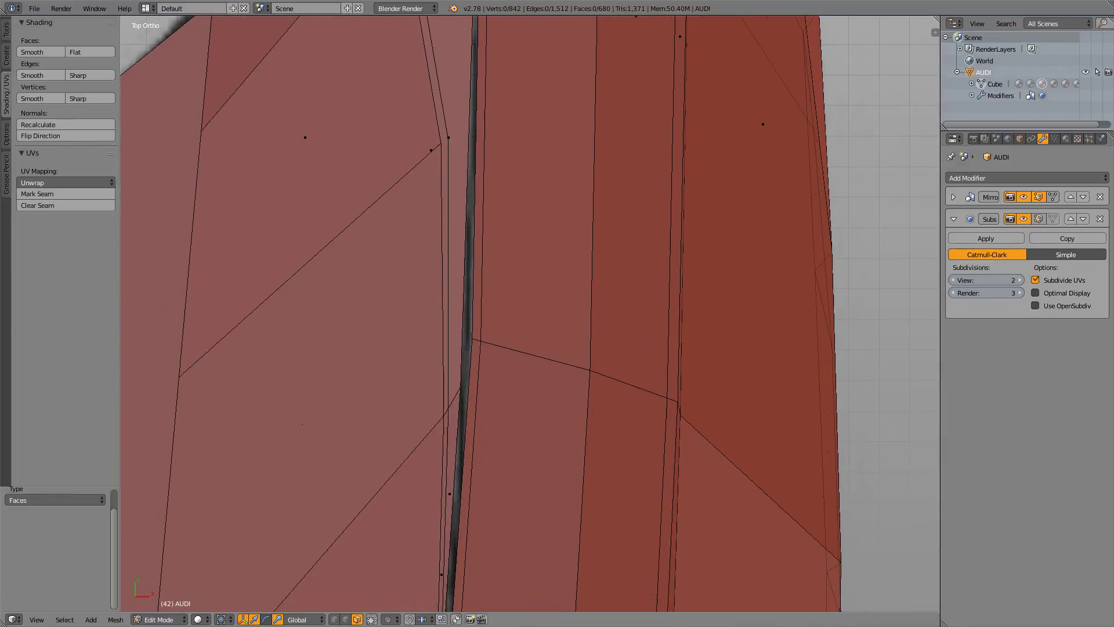
{"action": "right_click", "coordinate": [445, 468]}
{"action": "middle_click_drag", "start_coordinate": [373, 480], "coordinate": [337, 605], "text": "shift"}
{"action": "key", "text": "x"}
{"action": "left_click", "coordinate": [341, 399]}
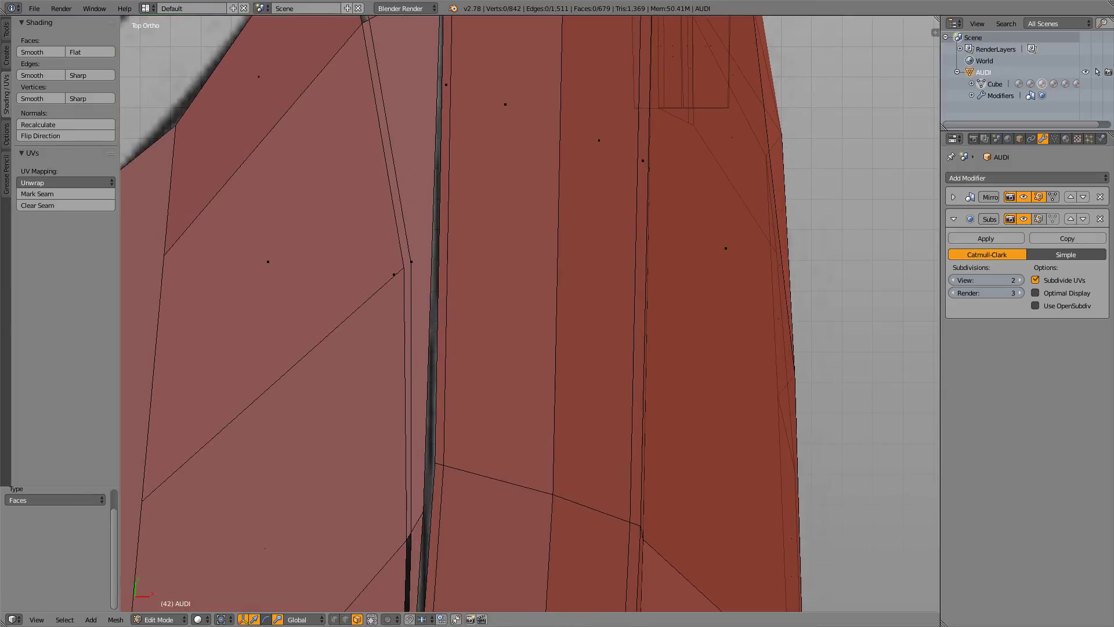
{"action": "right_click", "coordinate": [415, 264]}
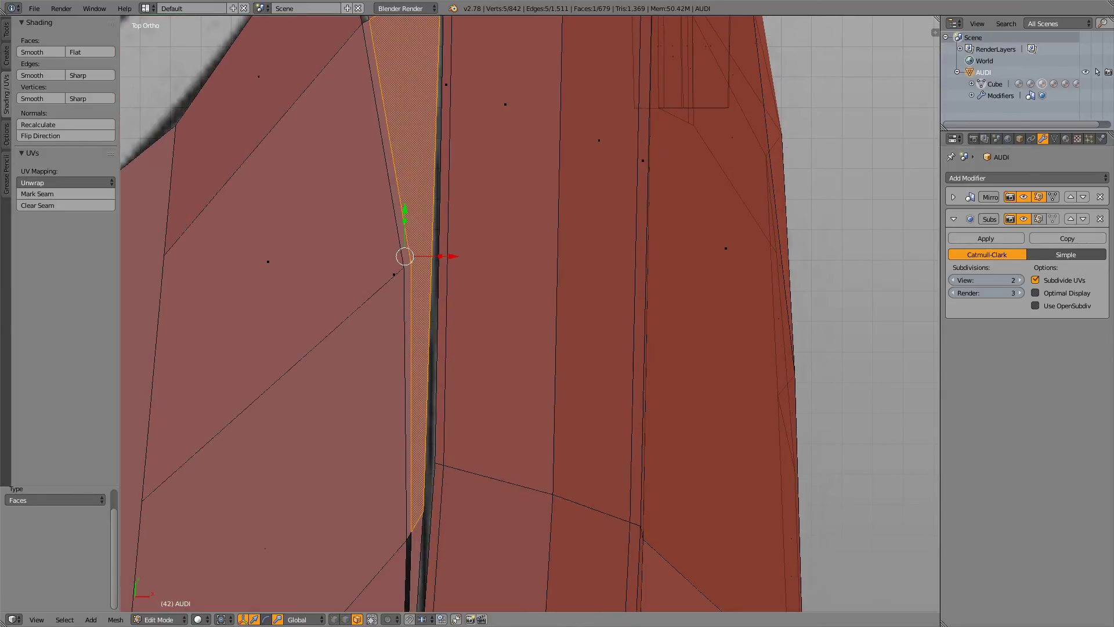
{"action": "right_click", "coordinate": [396, 274]}
{"action": "key", "text": "x"}
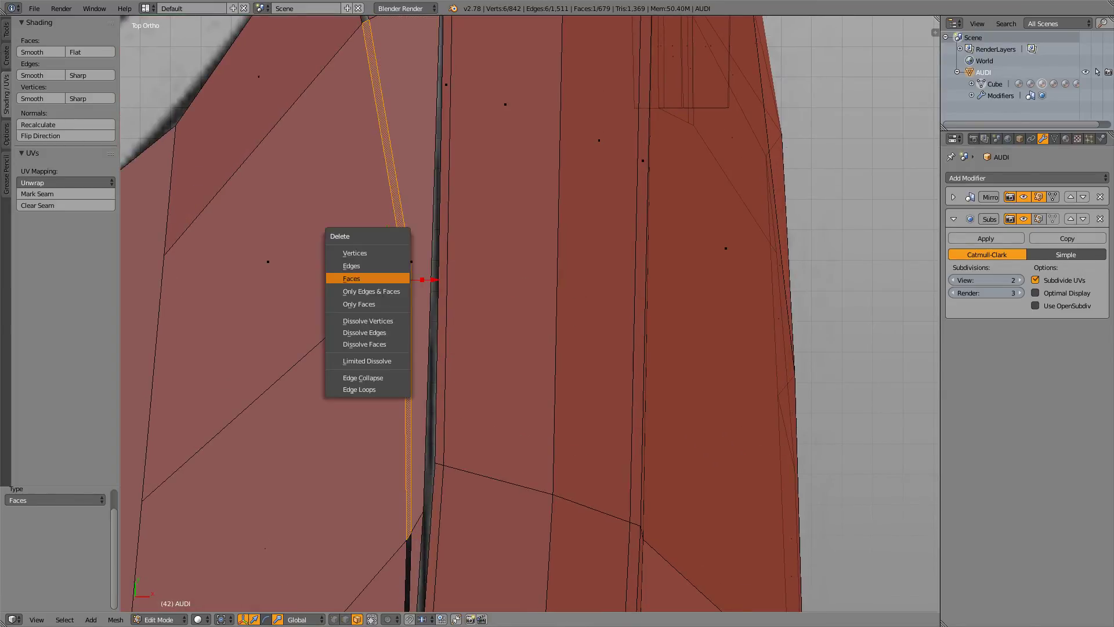
{"action": "left_click", "coordinate": [372, 277]}
{"action": "middle_click_drag", "start_coordinate": [371, 276], "coordinate": [430, 485], "text": "shift"}
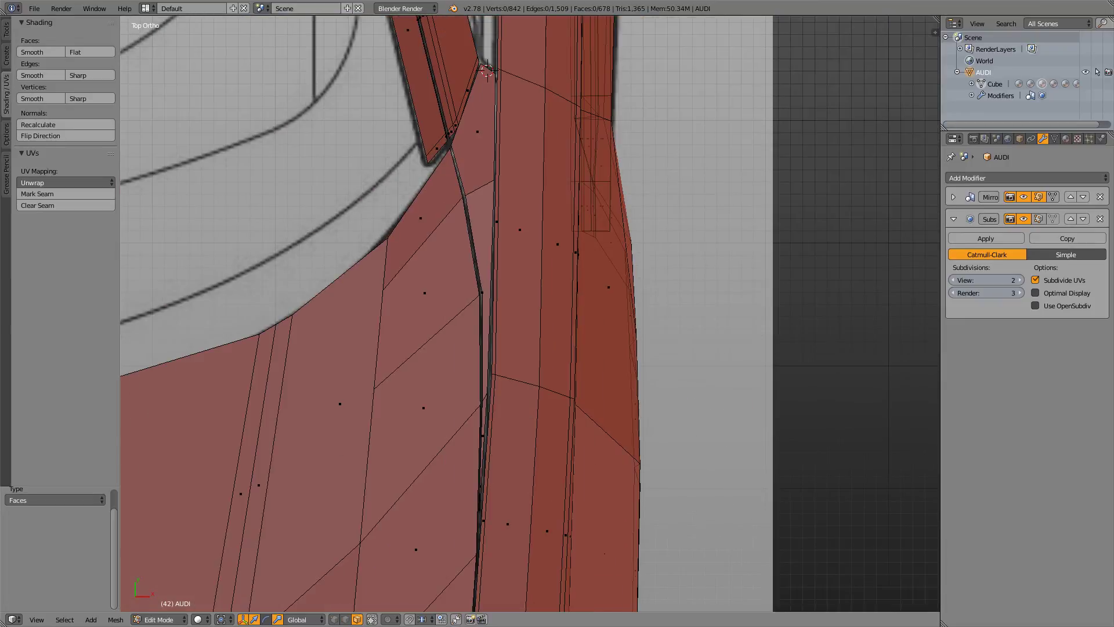
- Examine the opened gap along the hood side from above and in perspective, from the rear corner to the front fender
{"action": "scroll", "coordinate": [531, 314], "scroll_direction": "up", "scroll_amount": 3}
{"action": "scroll", "coordinate": [530, 314], "scroll_direction": "down", "scroll_amount": 4}
{"action": "scroll", "coordinate": [531, 313], "scroll_direction": "up", "scroll_amount": 4}
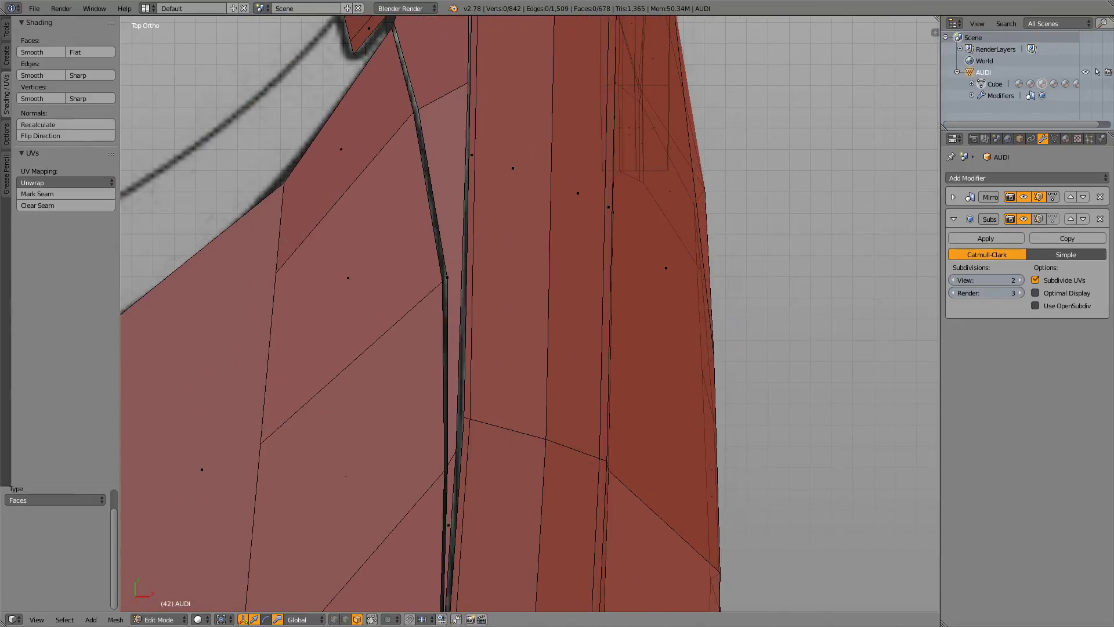
{"action": "scroll", "coordinate": [530, 314], "scroll_direction": "down", "scroll_amount": 3}
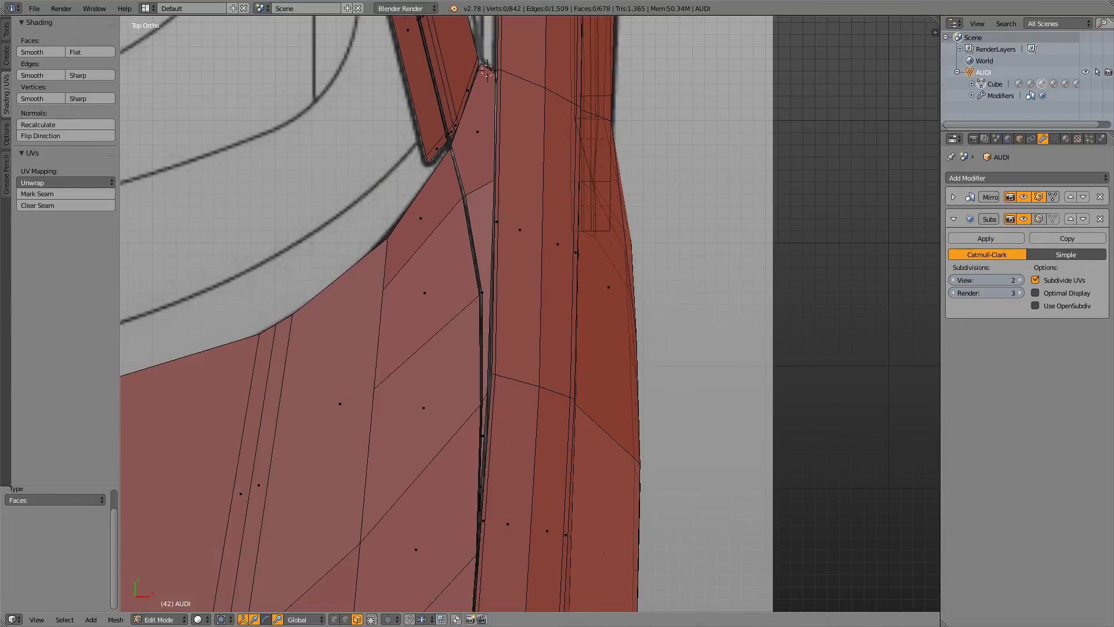
{"action": "middle_click_drag", "start_coordinate": [530, 314], "coordinate": [500, 201], "text": "shift"}
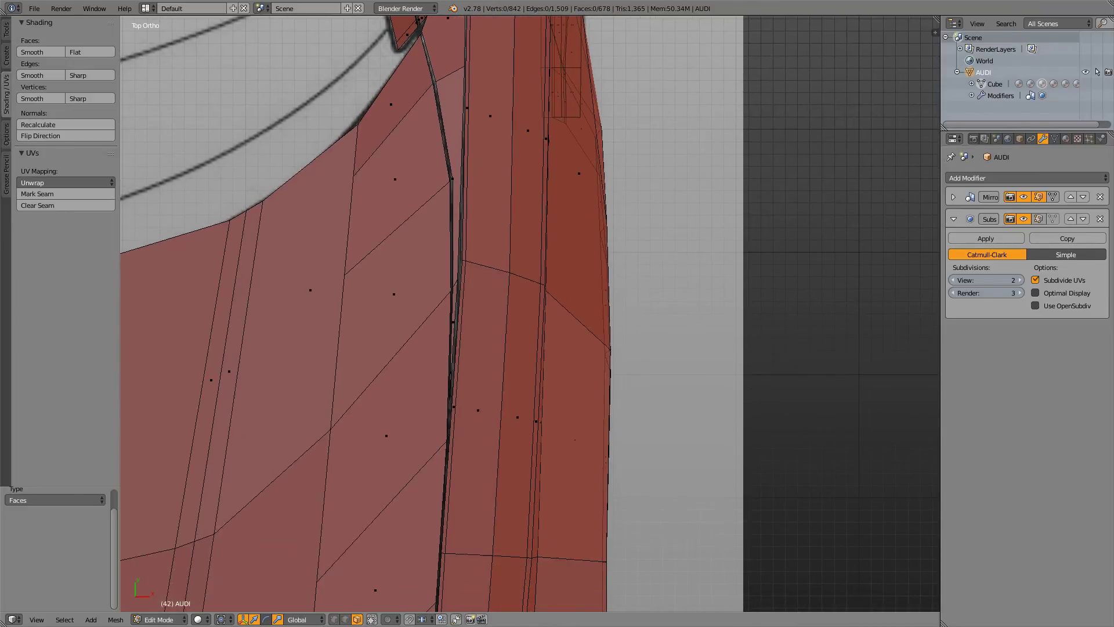
{"action": "scroll", "coordinate": [530, 314], "scroll_direction": "down", "scroll_amount": 6}
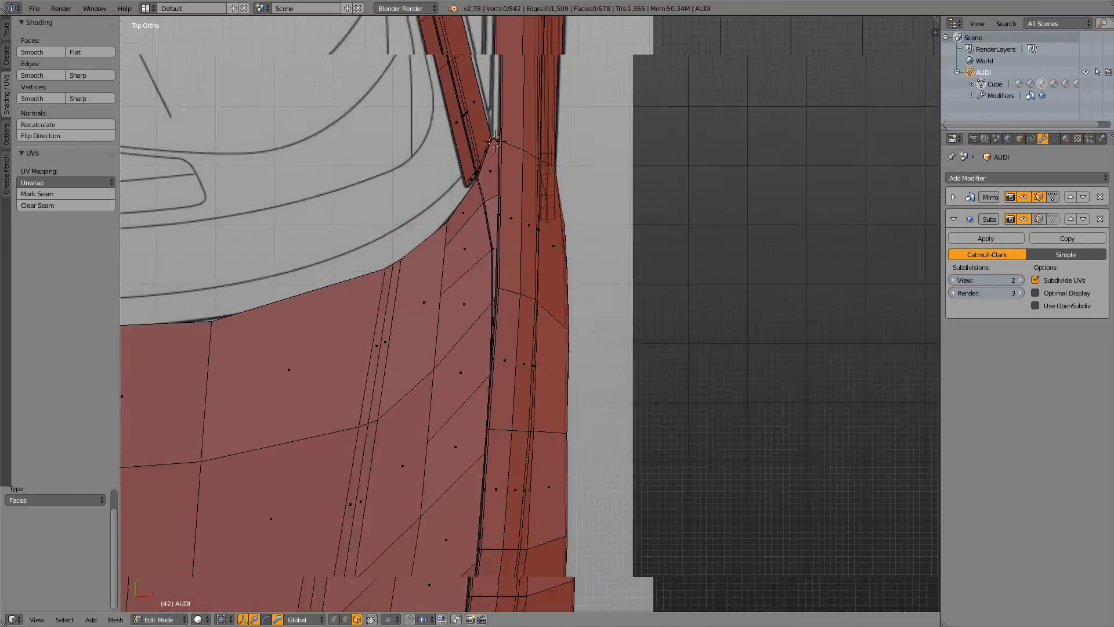
{"action": "middle_click_drag", "start_coordinate": [529, 314], "coordinate": [587, 267]}
{"action": "scroll", "coordinate": [530, 314], "scroll_direction": "up", "scroll_amount": 5}
{"action": "scroll", "coordinate": [530, 314], "scroll_direction": "up", "scroll_amount": 2}
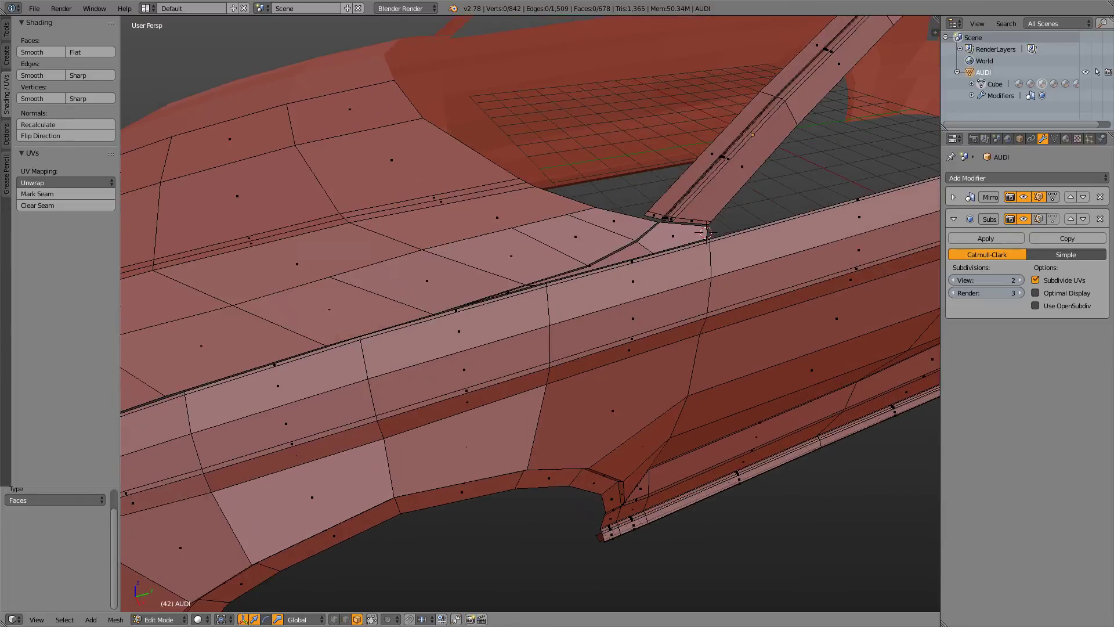
{"action": "middle_click_drag", "start_coordinate": [530, 314], "coordinate": [696, 255]}
{"action": "scroll", "coordinate": [531, 313], "scroll_direction": "down", "scroll_amount": 2}
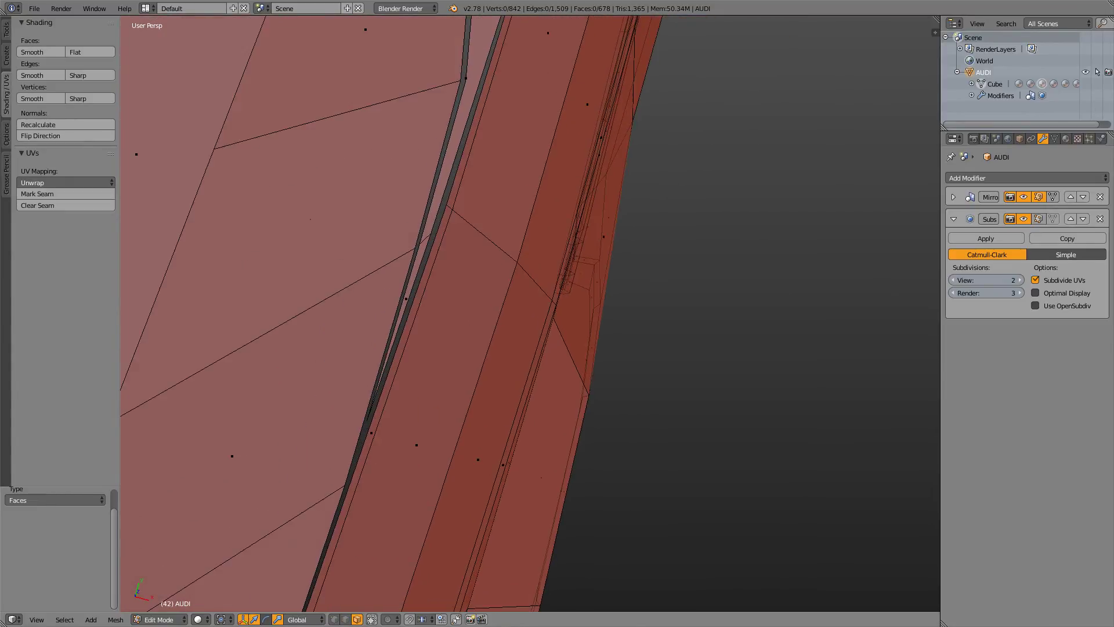
{"action": "middle_click_drag", "start_coordinate": [545, 325], "coordinate": [435, 243]}
{"action": "scroll", "coordinate": [426, 215], "scroll_direction": "down", "scroll_amount": 3}
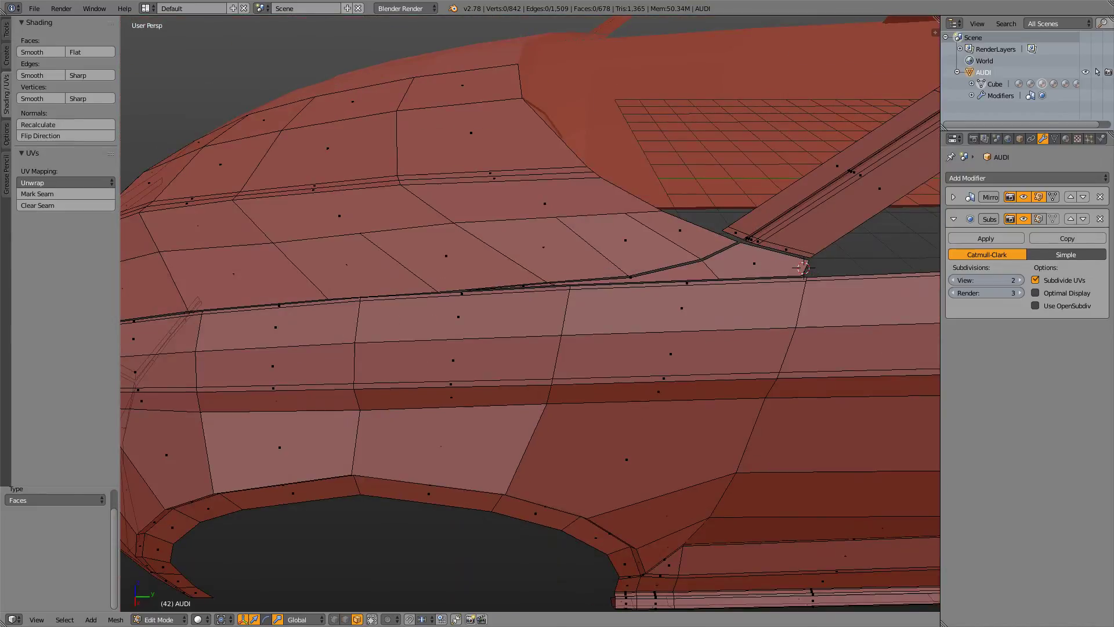
{"action": "scroll", "coordinate": [530, 314], "scroll_direction": "up", "scroll_amount": 4}
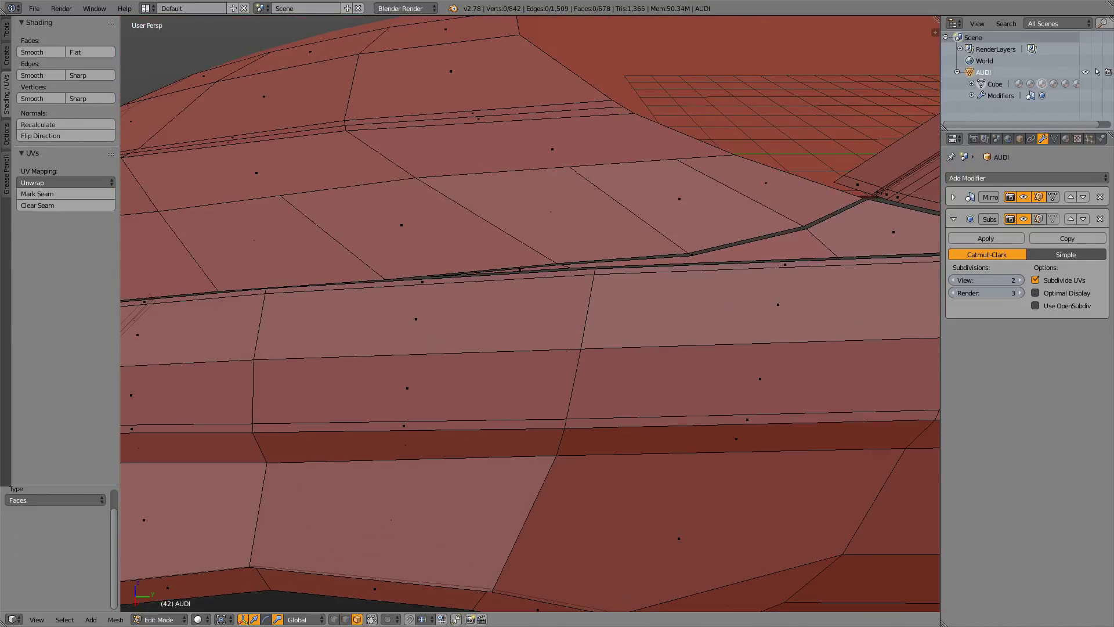
{"action": "mouse_move", "coordinate": [531, 313]}
{"action": "middle_mouse_down"}
{"action": "mouse_move", "coordinate": [525, 343]}
{"action": "mouse_move", "coordinate": [533, 314]}
{"action": "middle_mouse_up"}
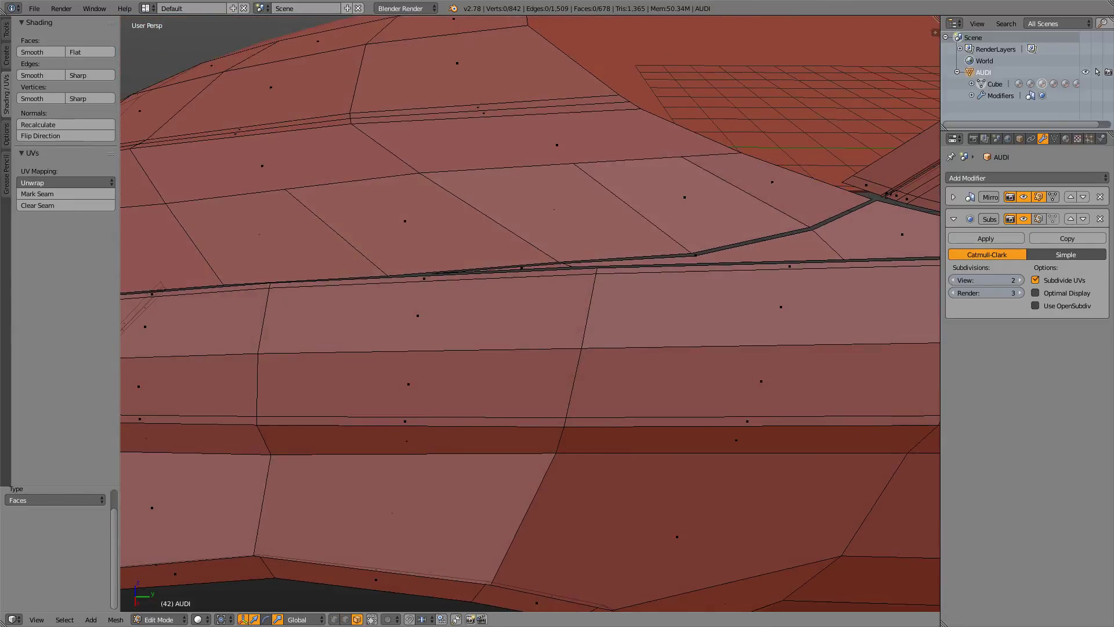
{"action": "key", "text": "ctrl+r"}
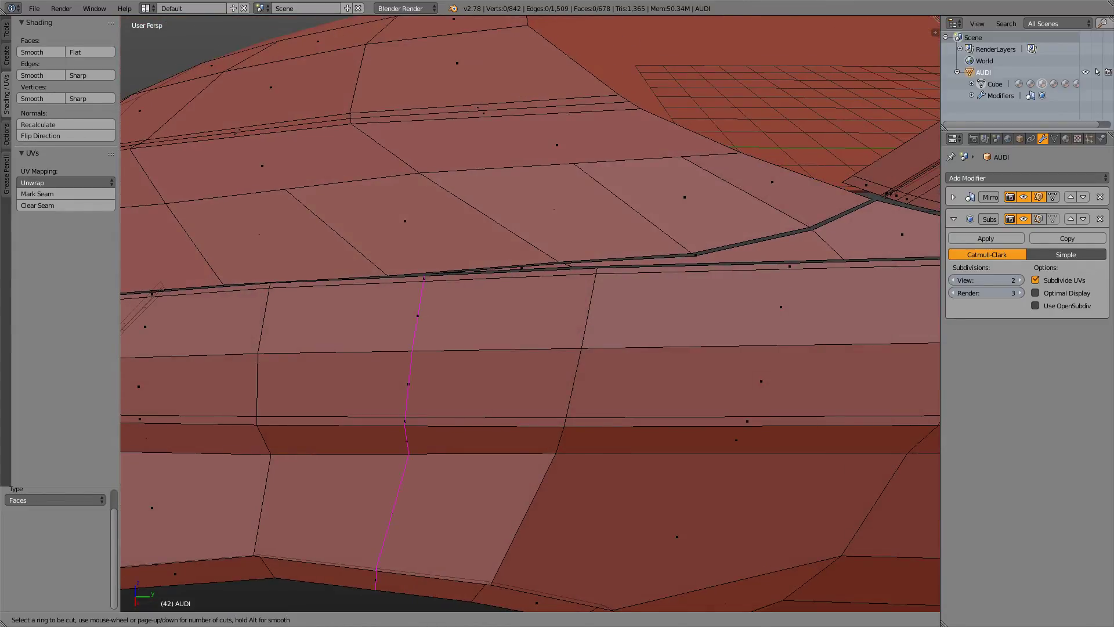
{"action": "key", "text": "Escape"}
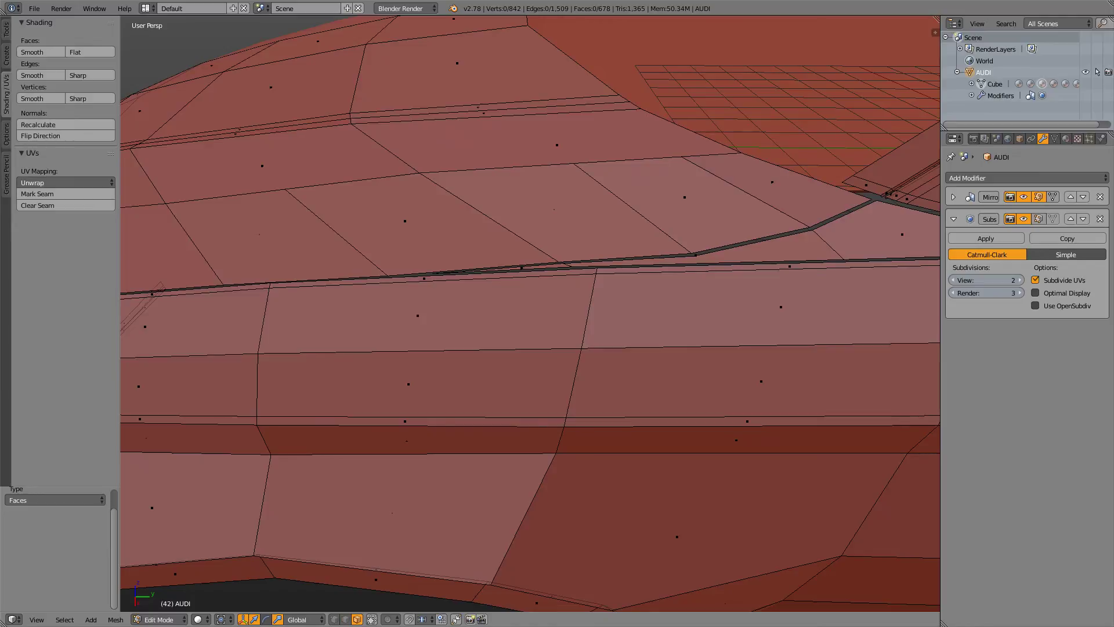
{"action": "key", "text": "k"}
{"action": "key", "text": "Escape"}
- Delete the thin triangular face and the adjoining face behind it, between the hood gap and the fender's upper edge
{"action": "middle_click_drag", "start_coordinate": [465, 304], "coordinate": [482, 352]}
{"action": "key", "text": "ctrl+Tab"}
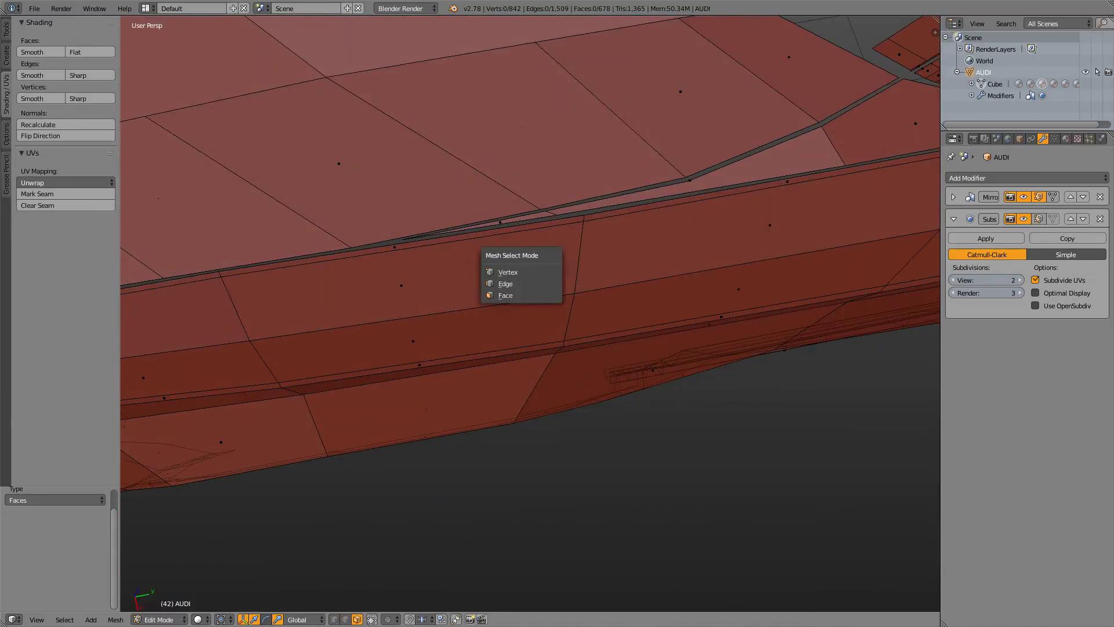
{"action": "left_click", "coordinate": [505, 295]}
{"action": "right_click", "coordinate": [500, 222]}
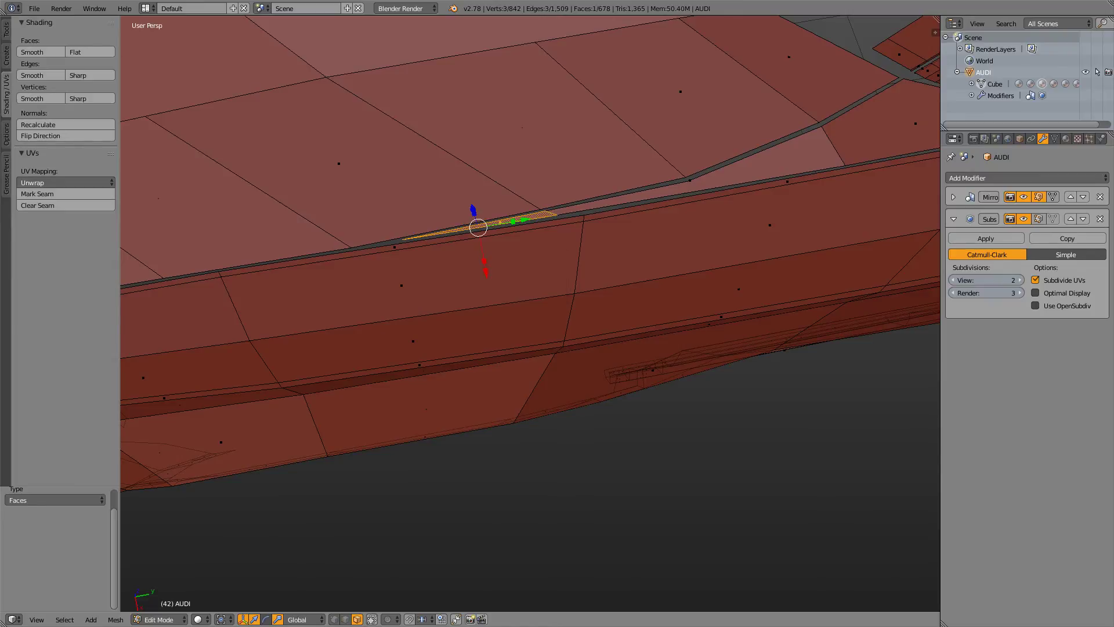
{"action": "right_click", "coordinate": [690, 181], "text": "shift"}
{"action": "key", "text": "x"}
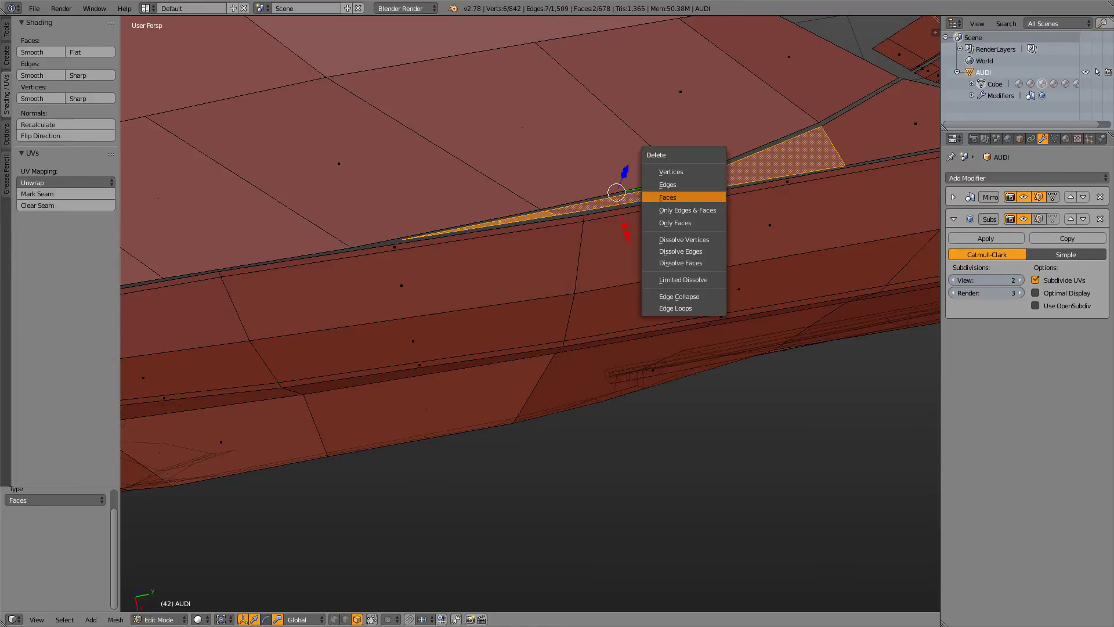
{"action": "left_click", "coordinate": [684, 197]}
- Inspect the hood side opening on the subdivided body in object mode, and on the cage in perspective and top views
{"action": "key", "text": "Tab"}
{"action": "scroll", "coordinate": [684, 198], "scroll_direction": "down", "scroll_amount": 5}
{"action": "middle_click_drag", "start_coordinate": [684, 198], "coordinate": [827, 224]}
{"action": "key", "text": "Tab"}
{"action": "middle_click_drag", "start_coordinate": [492, 163], "coordinate": [479, 173]}
{"action": "scroll", "coordinate": [479, 173], "scroll_direction": "down", "scroll_amount": 5}
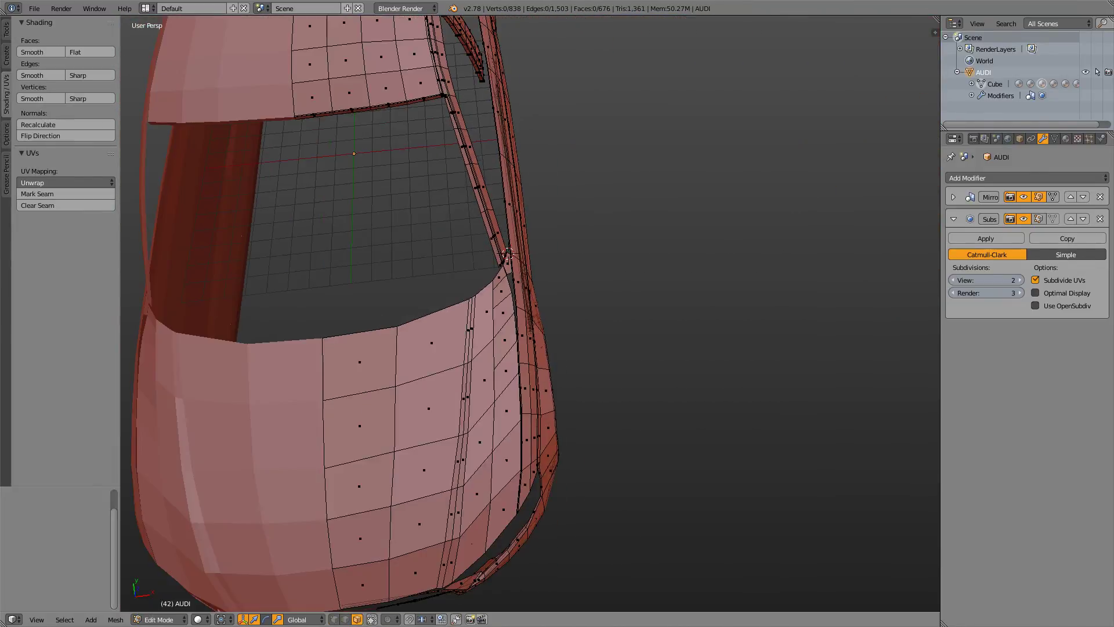
{"action": "scroll", "coordinate": [473, 154], "scroll_direction": "up", "scroll_amount": 5}
{"action": "middle_click_drag", "start_coordinate": [471, 150], "coordinate": [645, 147]}
{"action": "middle_click_drag", "start_coordinate": [531, 313], "coordinate": [522, 221]}
{"action": "middle_click_drag", "start_coordinate": [619, 271], "coordinate": [470, 232]}
{"action": "key", "text": "KP_7"}
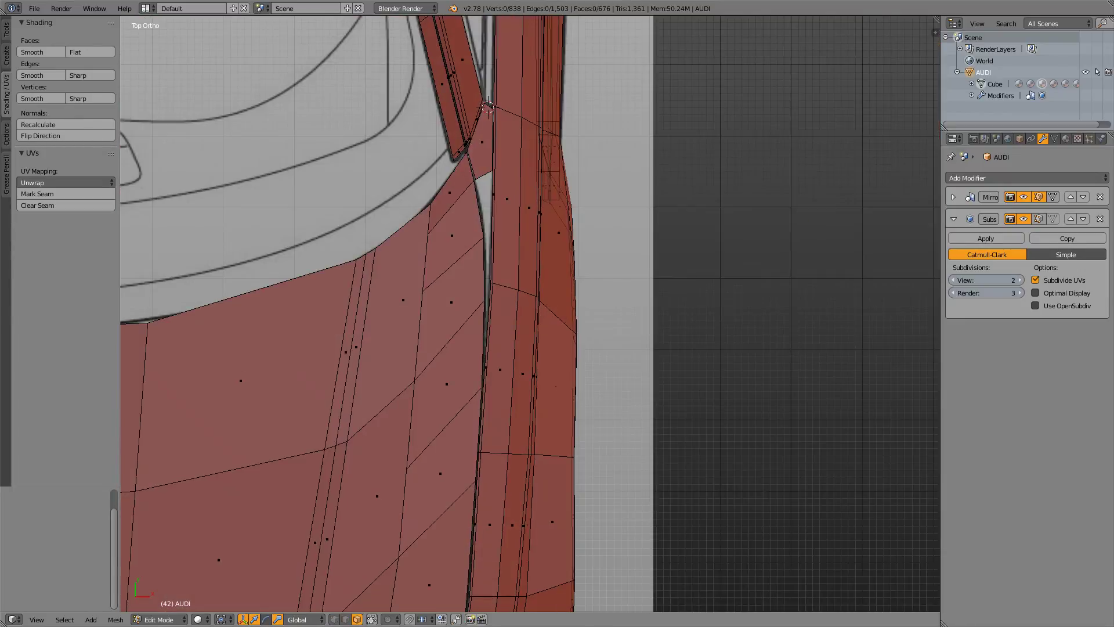
- In the right side view, compare the hood and fender edges with the blueprint in wireframe, solid and subdivided object display
{"action": "key", "text": "KP_3"}
{"action": "key", "text": "Tab"}
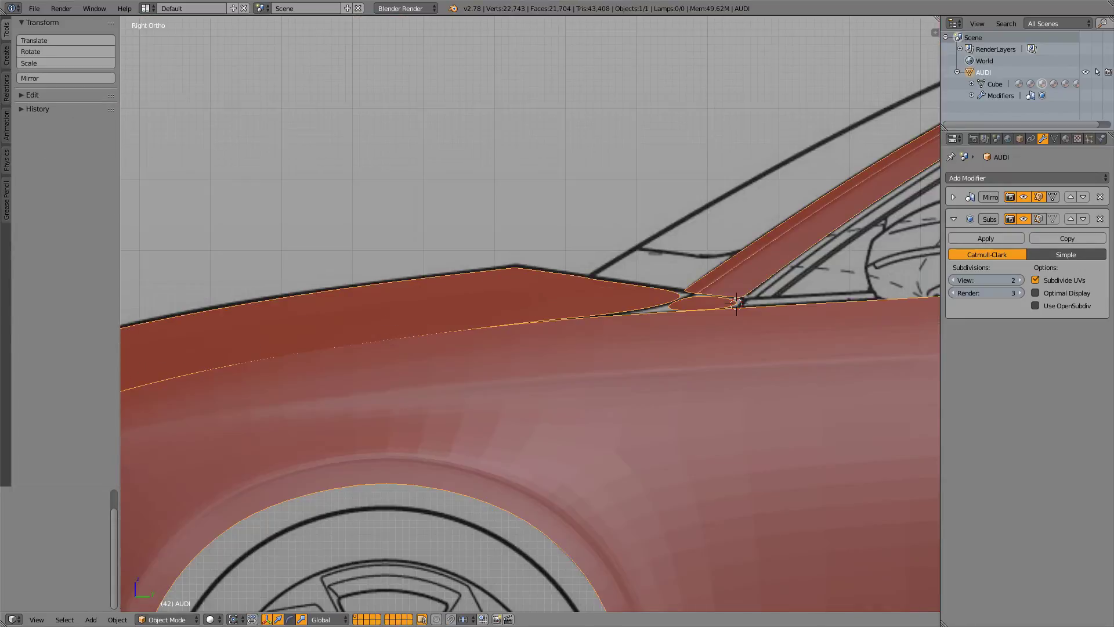
{"action": "scroll", "coordinate": [530, 313], "scroll_direction": "up", "scroll_amount": 7}
{"action": "key", "text": "Tab"}
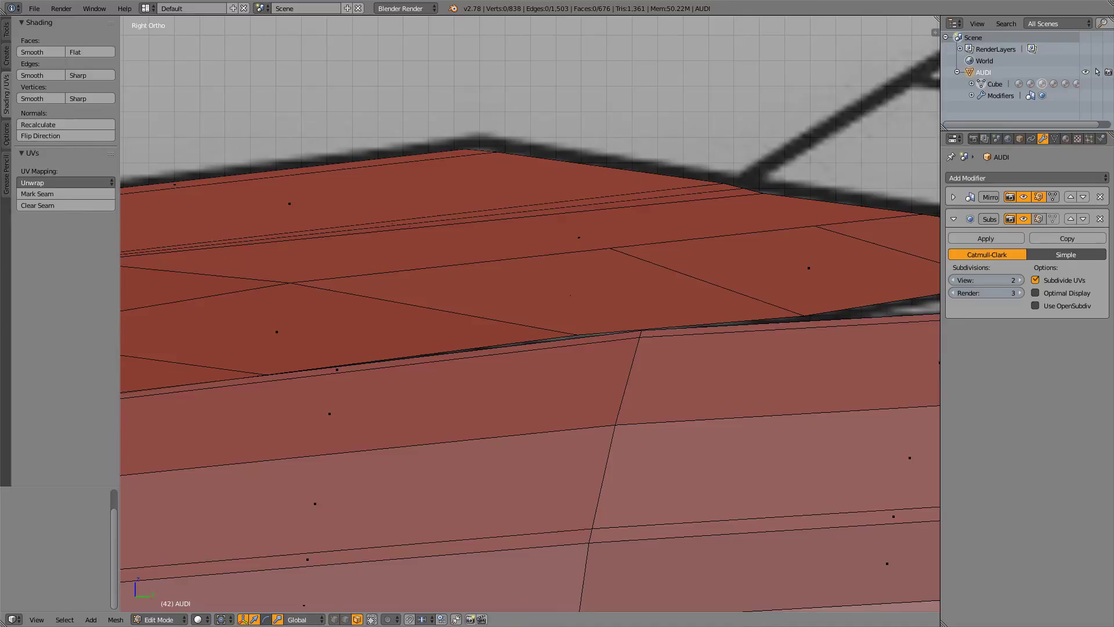
{"action": "key", "text": "z"}
{"action": "key", "text": "ctrl+Tab"}
{"action": "left_click", "coordinate": [591, 303]}
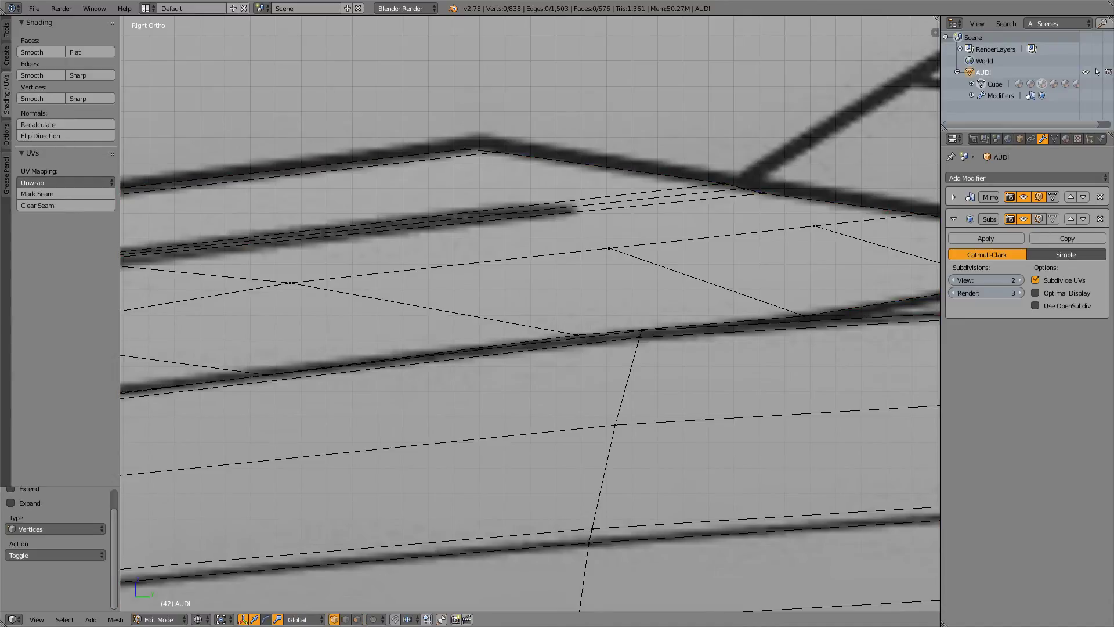
{"action": "key", "text": "z"}
{"action": "key", "text": "z"}
{"action": "key", "text": "z"}
{"action": "middle_click_drag", "start_coordinate": [522, 313], "coordinate": [864, 307], "text": "shift"}
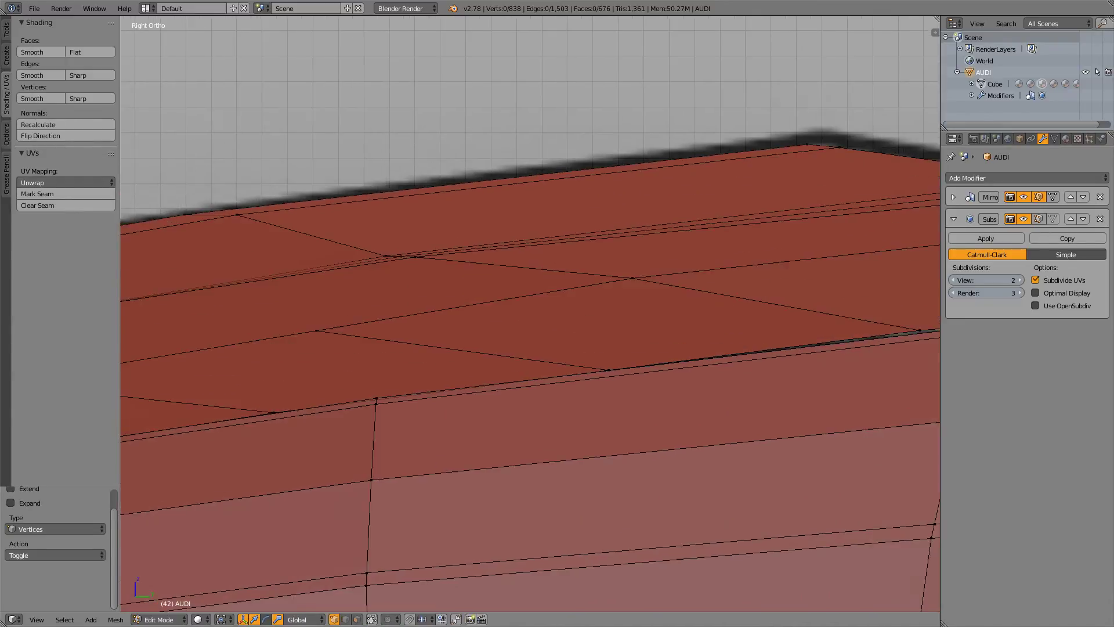
{"action": "scroll", "coordinate": [529, 313], "scroll_direction": "up", "scroll_amount": 1}
{"action": "key", "text": "Tab"}
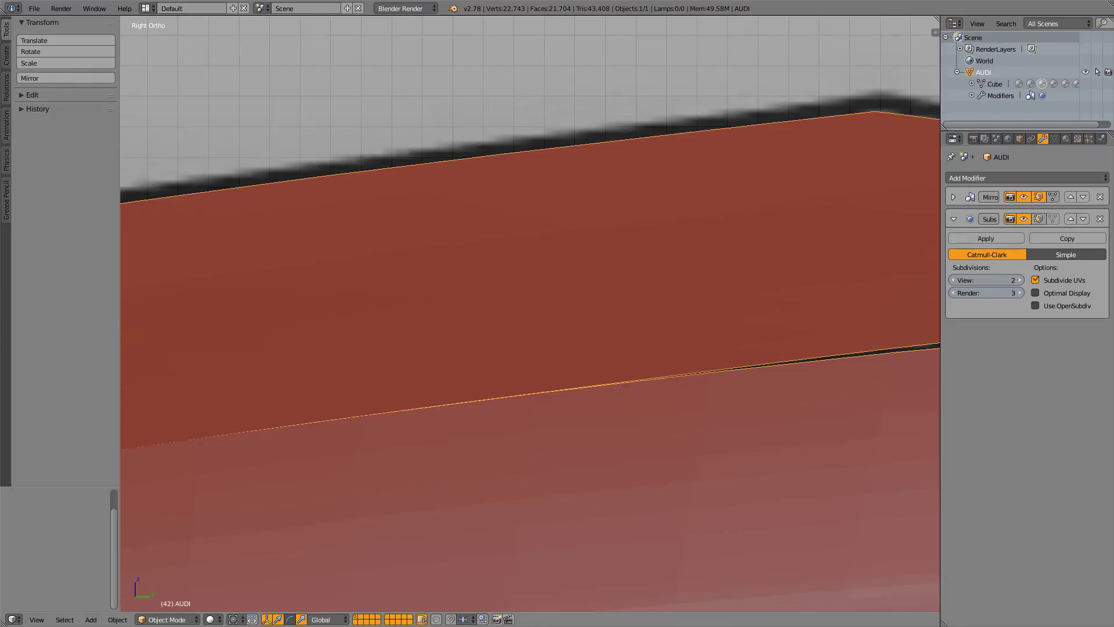
{"action": "key", "text": "Tab"}
{"action": "key", "text": "Tab"}
{"action": "key", "text": "Tab"}
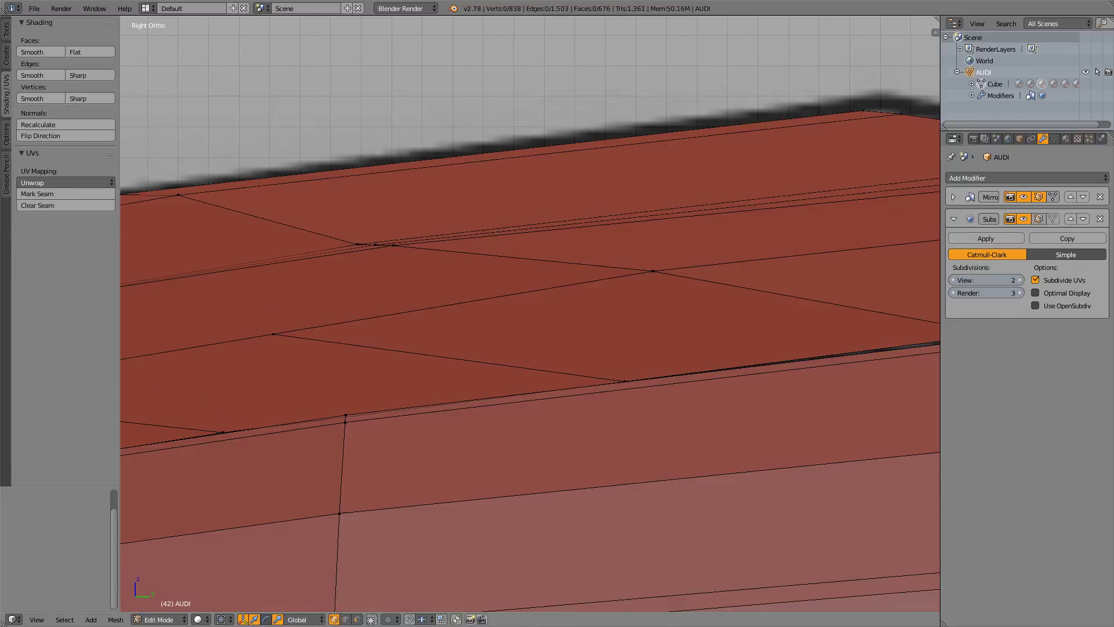
{"action": "key", "text": "Tab"}
{"action": "scroll", "coordinate": [530, 314], "scroll_direction": "down", "scroll_amount": 3}
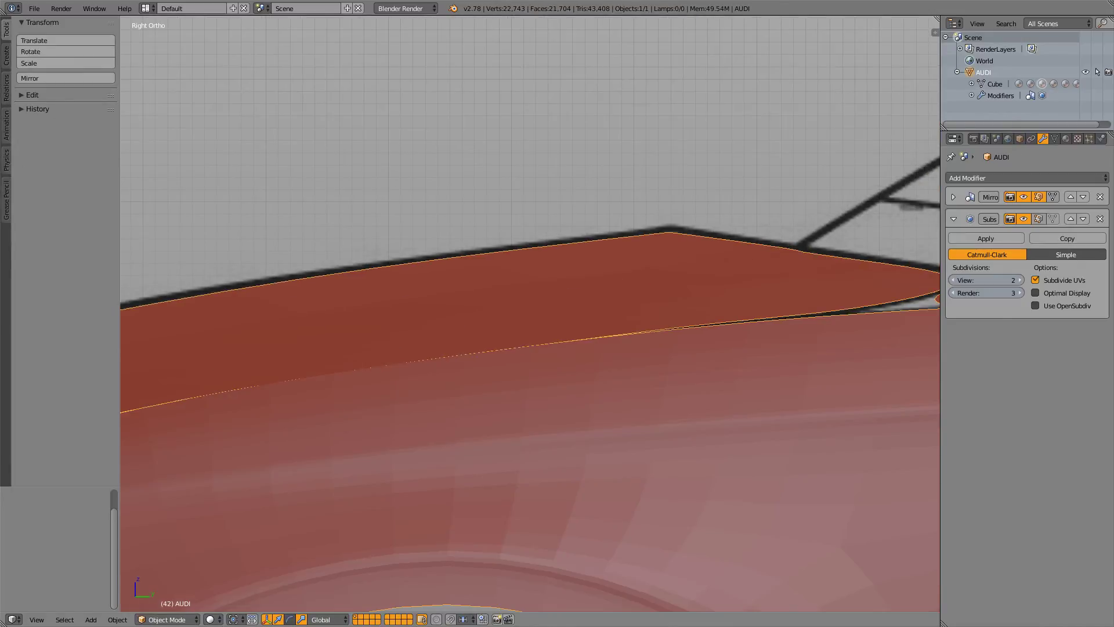
- Compare the hood's rear corner and small corner panel with the side blueprint, in subdivided, wireframe and solid display and in perspective
{"action": "key", "text": "Tab"}
{"action": "scroll", "coordinate": [530, 314], "scroll_direction": "down", "scroll_amount": 2}
{"action": "key", "text": "Tab"}
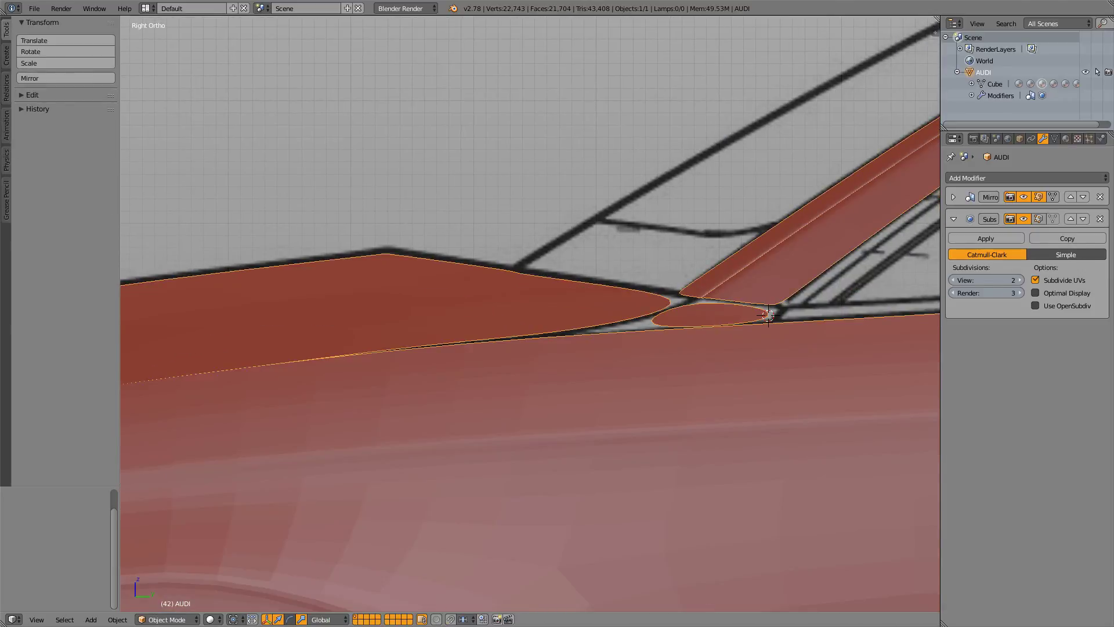
{"action": "key", "text": "Tab"}
{"action": "key", "text": "z"}
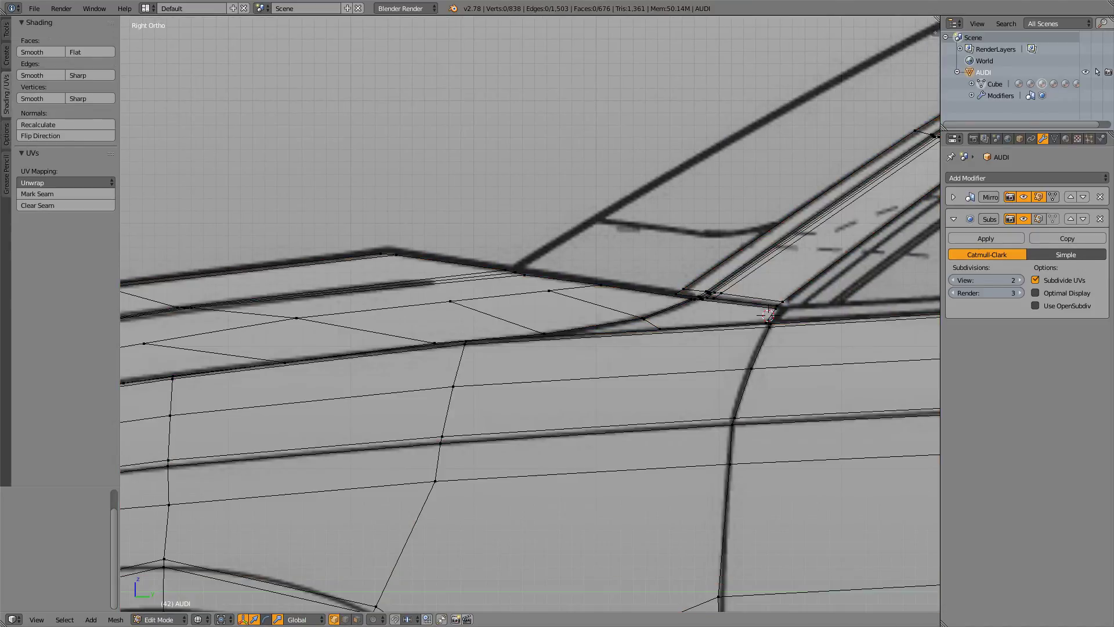
{"action": "scroll", "coordinate": [530, 314], "scroll_direction": "down", "scroll_amount": 4}
{"action": "middle_click_drag", "start_coordinate": [530, 314], "coordinate": [638, 346]}
{"action": "scroll", "coordinate": [592, 342], "scroll_direction": "up", "scroll_amount": 4}
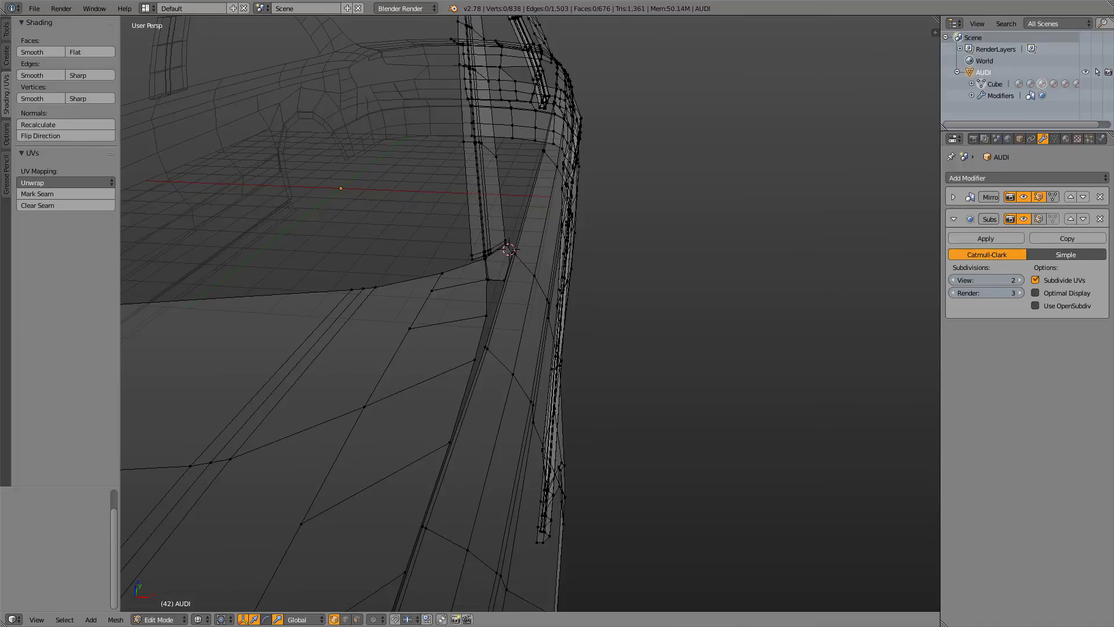
{"action": "key", "text": "z"}
{"action": "mouse_move", "coordinate": [529, 313]}
{"action": "middle_mouse_down"}
{"action": "mouse_move", "coordinate": [484, 368]}
{"action": "mouse_move", "coordinate": [508, 351]}
{"action": "middle_mouse_up"}
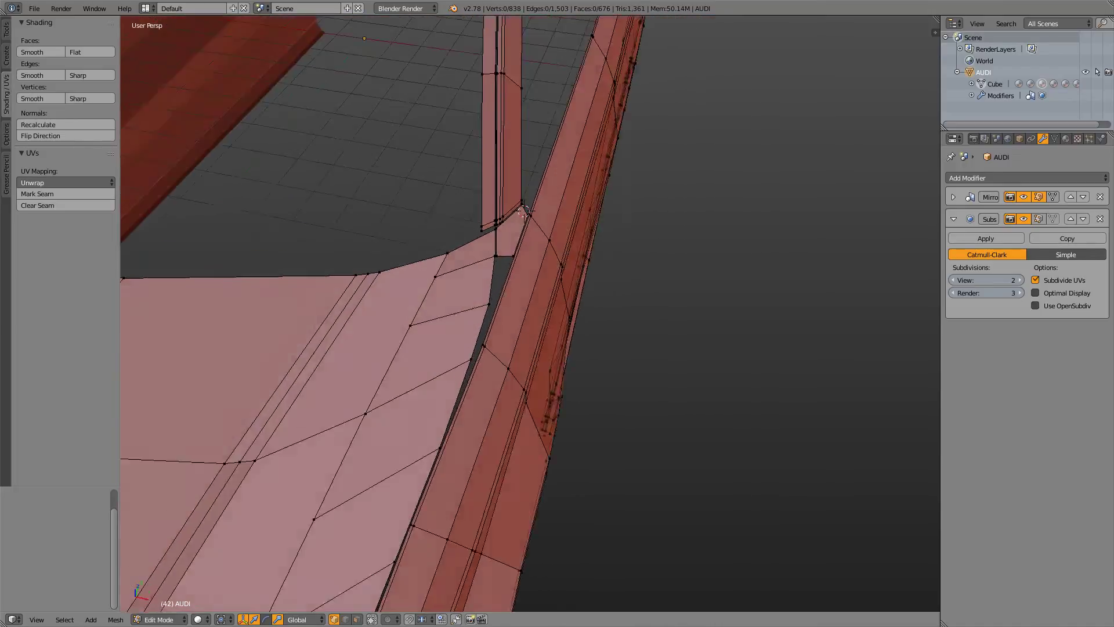
{"action": "middle_click_drag", "start_coordinate": [609, 372], "coordinate": [583, 383]}
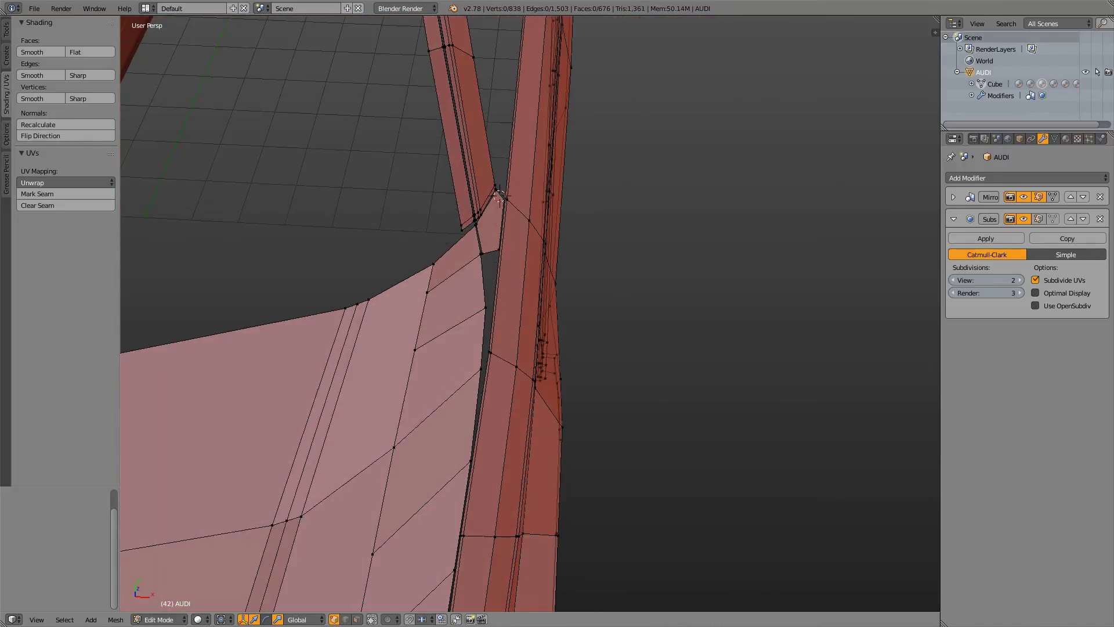
- In the top view, move the two interior hood vertices near the rear corner forward along Y by -0.175 and a further -0.128
{"action": "key", "text": "KP_7"}
{"action": "middle_click_drag", "start_coordinate": [530, 349], "coordinate": [652, 315], "text": "shift"}
{"action": "scroll", "coordinate": [530, 313], "scroll_direction": "up", "scroll_amount": 3}
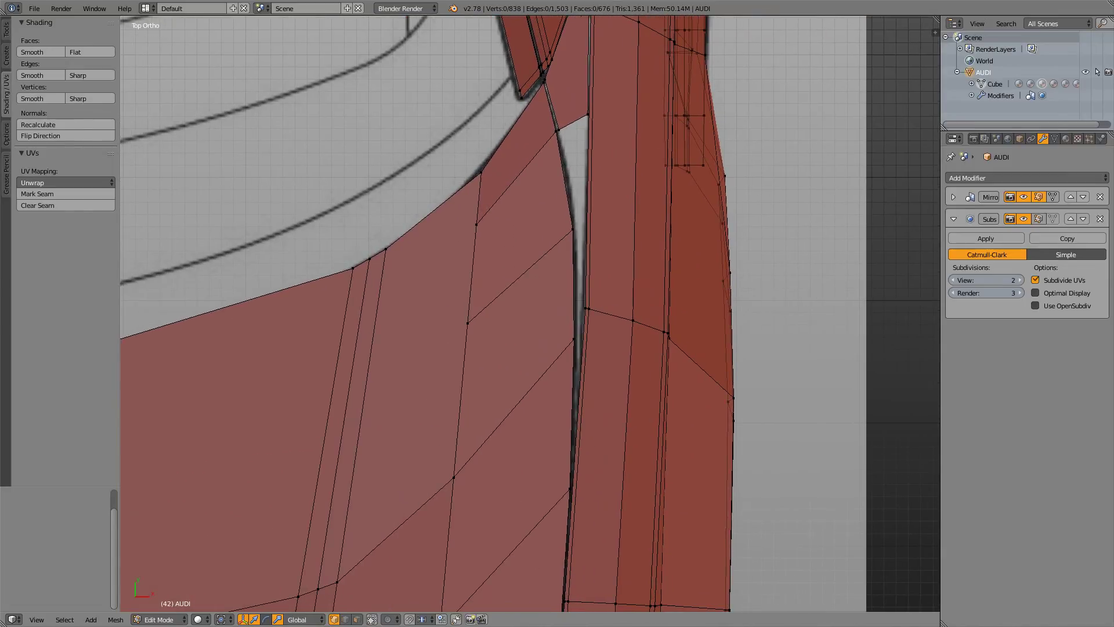
{"action": "right_click", "coordinate": [476, 225]}
{"action": "right_click", "coordinate": [468, 323], "text": "shift"}
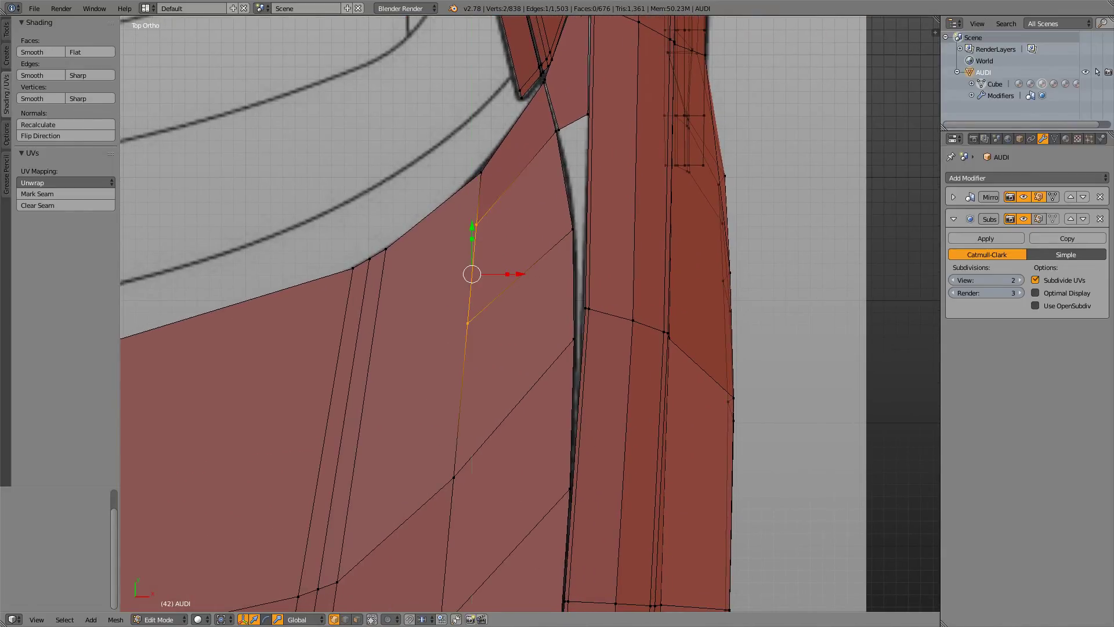
{"action": "key", "text": "g"}
{"action": "key", "text": "y"}
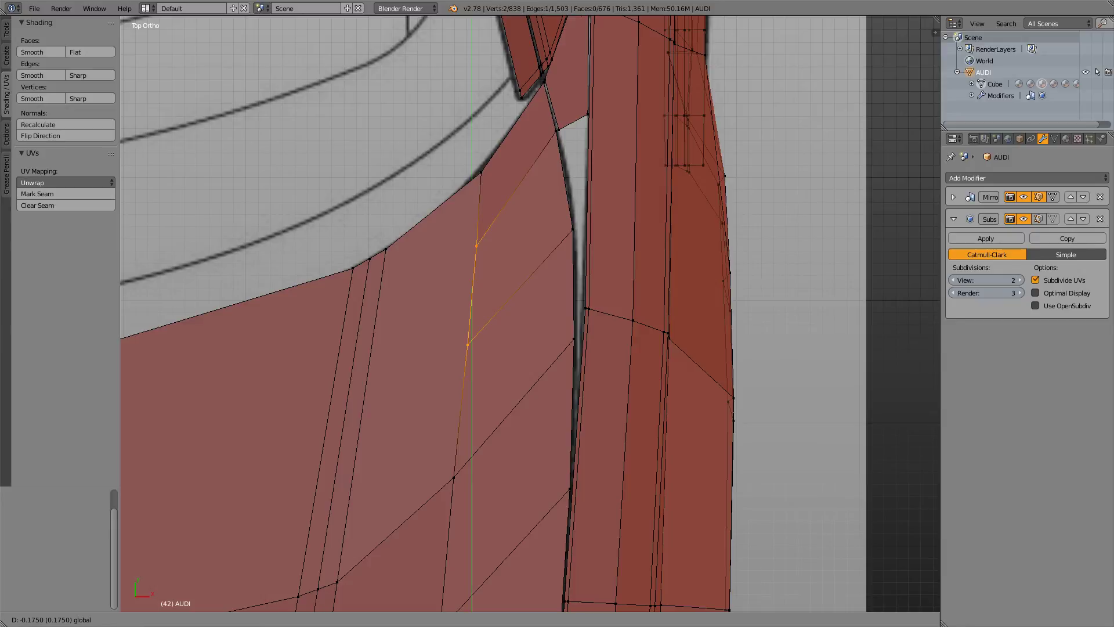
{"action": "key", "text": "Return"}
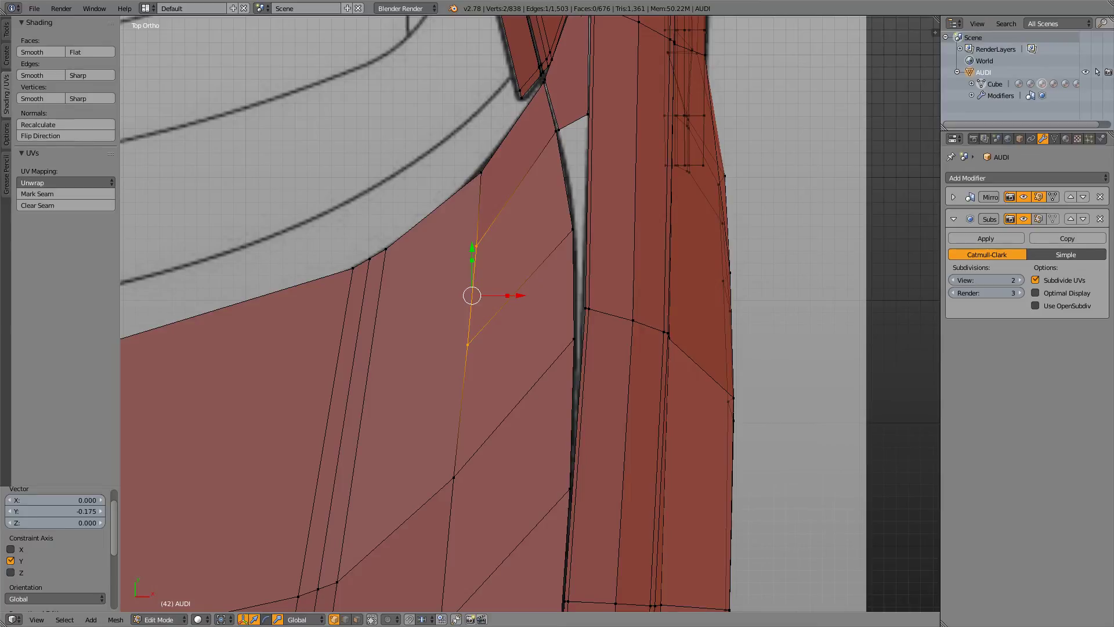
{"action": "left_click_drag", "start_coordinate": [472, 249], "coordinate": [471, 264]}
- In the right side view, move the two vertices -0.033 along Z, then move them with the vertex in front another -0.038
{"action": "key", "text": "KP_3"}
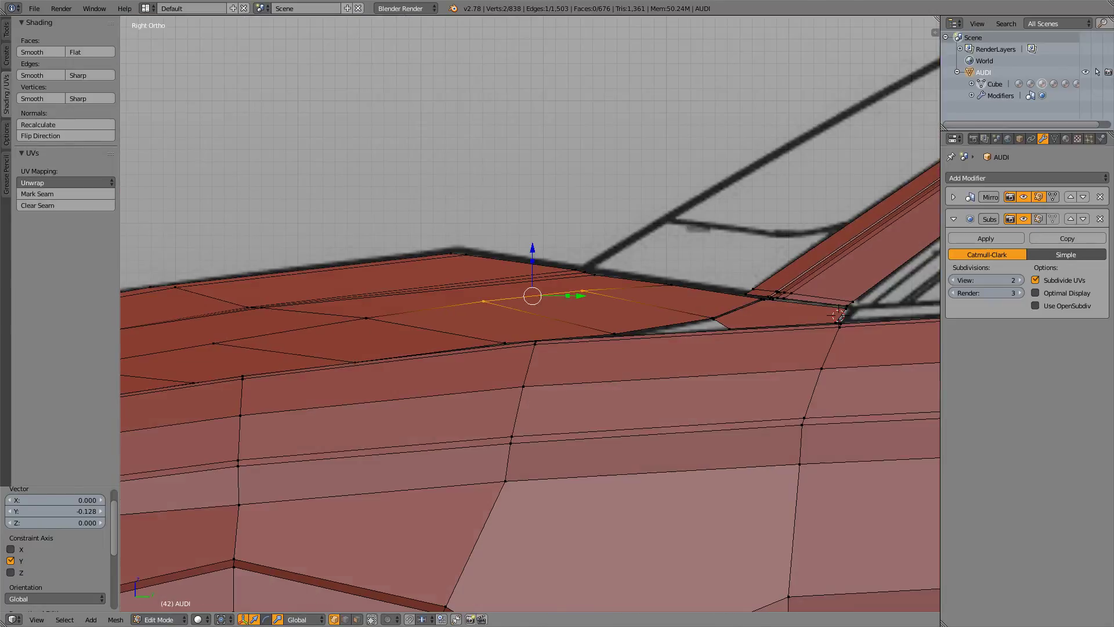
{"action": "key", "text": "z"}
{"action": "key", "text": "z"}
{"action": "left_click_drag", "start_coordinate": [532, 248], "coordinate": [533, 253]}
{"action": "right_click", "coordinate": [365, 318], "text": "shift"}
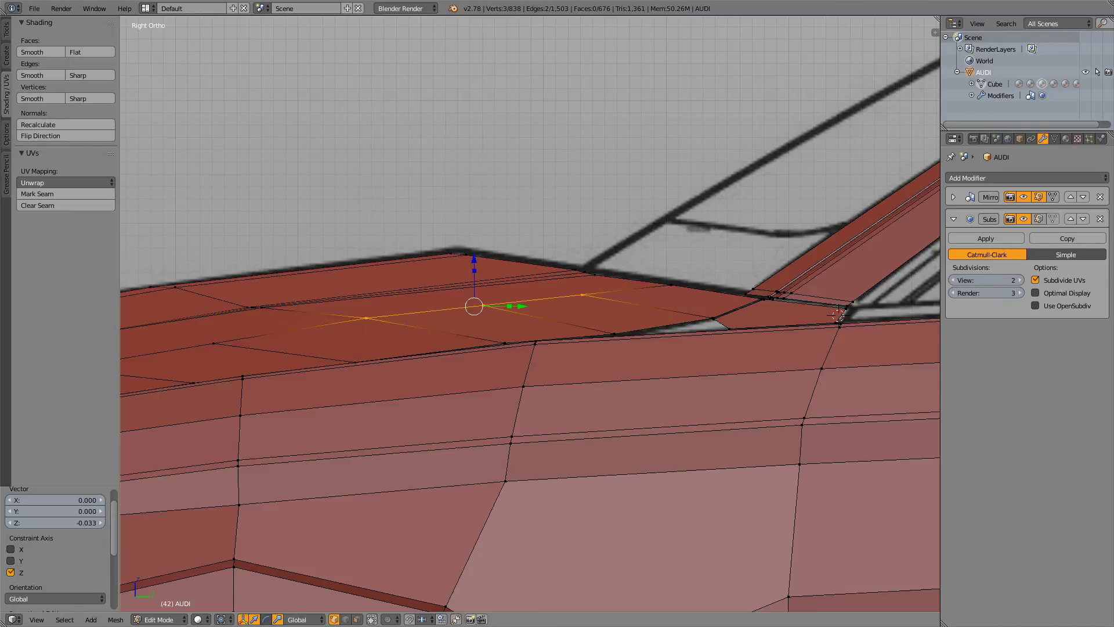
{"action": "key", "text": "g"}
{"action": "key", "text": "z"}
{"action": "key", "text": "Return"}
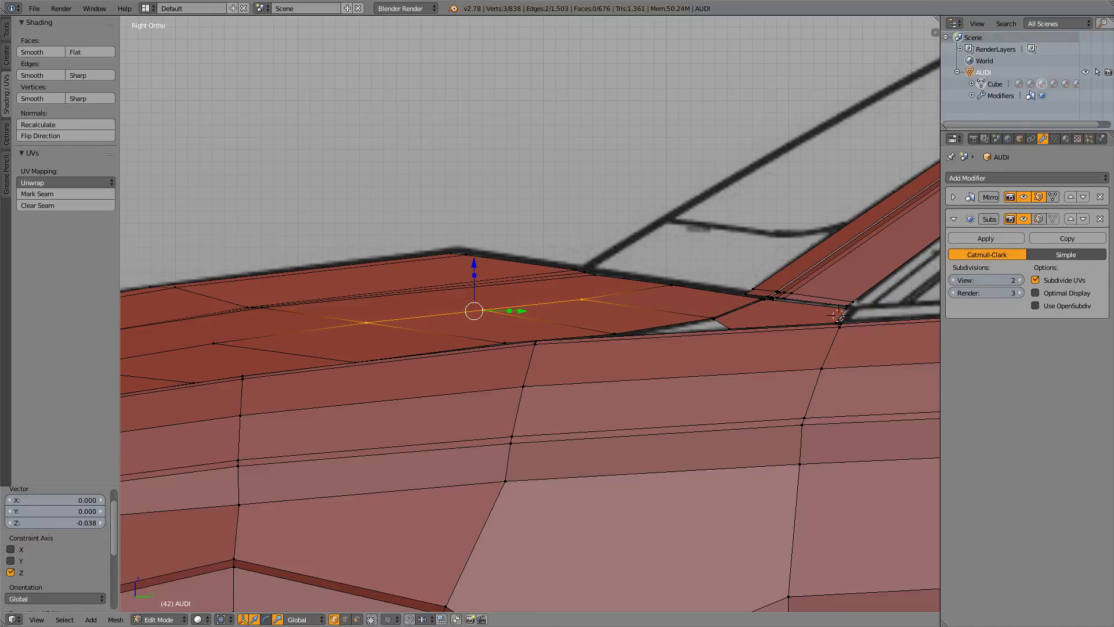
- Examine the reshaped hood surface and side gap in wireframe and solid display from several perspective angles, with nothing selected
{"action": "mouse_move", "coordinate": [522, 348]}
{"action": "middle_mouse_down"}
{"action": "mouse_move", "coordinate": [470, 429]}
{"action": "mouse_move", "coordinate": [369, 391]}
{"action": "middle_mouse_up"}
{"action": "key", "text": "z"}
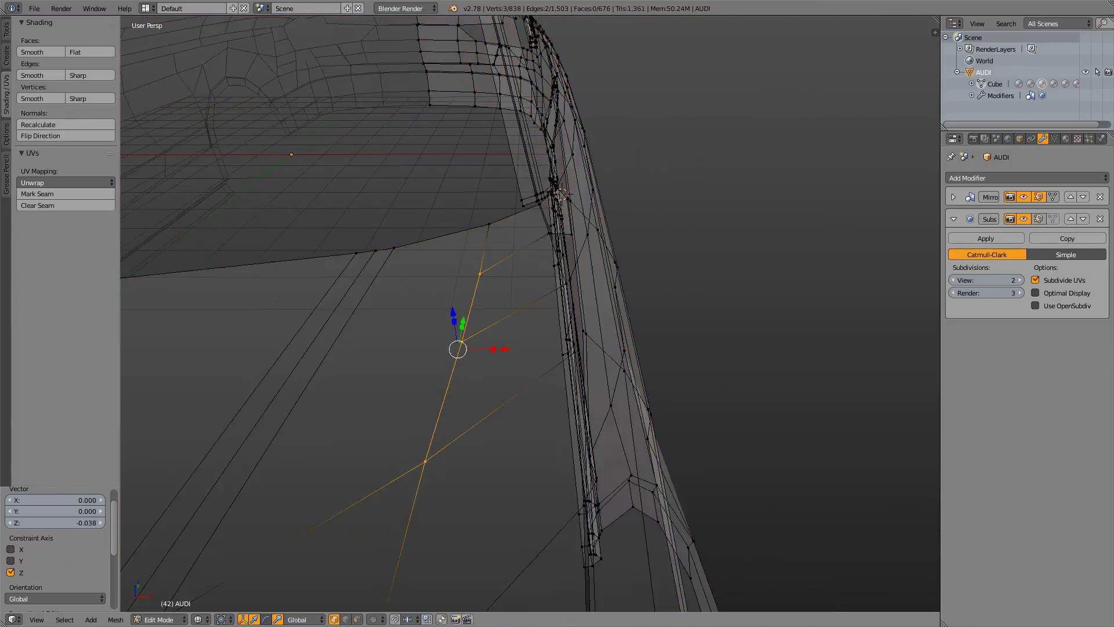
{"action": "scroll", "coordinate": [530, 314], "scroll_direction": "down", "scroll_amount": 6}
{"action": "key", "text": "z"}
{"action": "middle_click_drag", "start_coordinate": [522, 348], "coordinate": [618, 273]}
{"action": "scroll", "coordinate": [530, 313], "scroll_direction": "up", "scroll_amount": 4}
{"action": "middle_click_drag", "start_coordinate": [381, 339], "coordinate": [356, 317]}
{"action": "scroll", "coordinate": [531, 313], "scroll_direction": "down", "scroll_amount": 4}
{"action": "middle_click_drag", "start_coordinate": [426, 325], "coordinate": [491, 348]}
{"action": "scroll", "coordinate": [530, 313], "scroll_direction": "up", "scroll_amount": 4}
{"action": "scroll", "coordinate": [530, 313], "scroll_direction": "down", "scroll_amount": 4}
{"action": "scroll", "coordinate": [530, 313], "scroll_direction": "up", "scroll_amount": 3}
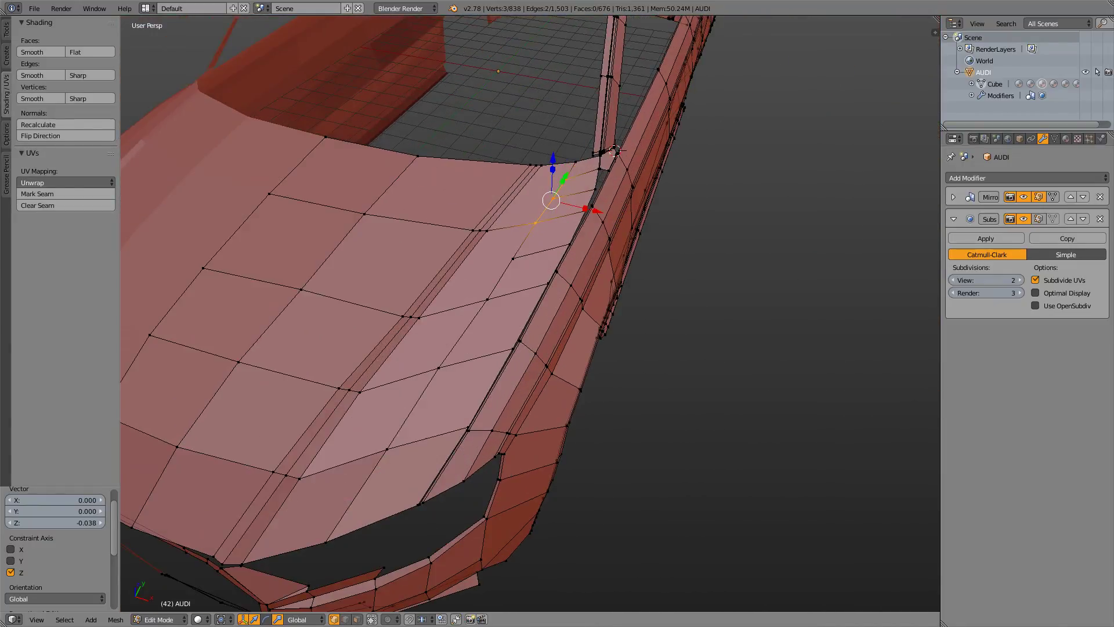
{"action": "key", "text": "a"}
{"action": "key", "text": "a"}
{"action": "scroll", "coordinate": [531, 314], "scroll_direction": "down", "scroll_amount": 5}
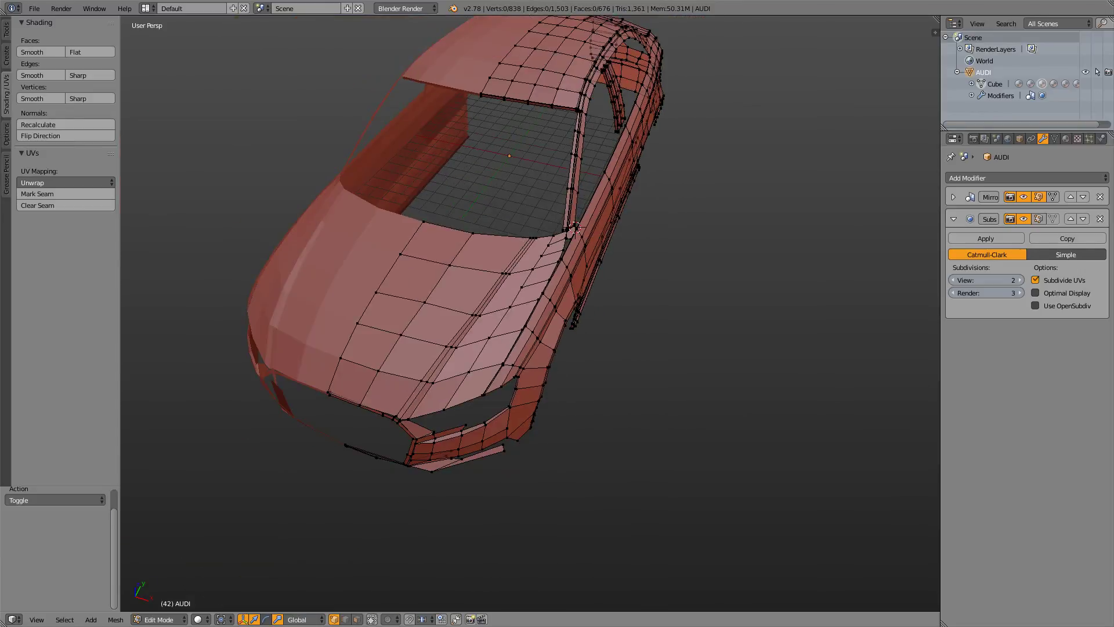
{"action": "middle_click_drag", "start_coordinate": [531, 313], "coordinate": [679, 366]}
{"action": "scroll", "coordinate": [530, 313], "scroll_direction": "up", "scroll_amount": 3}
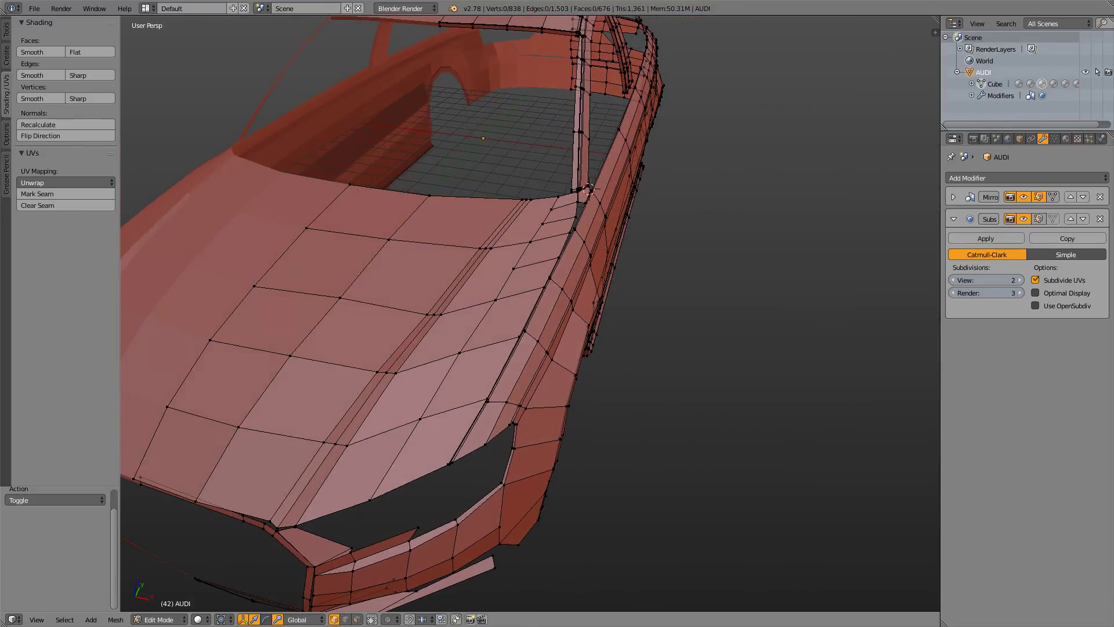
- Try a loop cut along the hood's side edge with an edge slide factor of 0.900, and undo it
{"action": "key", "text": "ctrl+r"}
{"action": "left_click", "coordinate": [487, 348]}
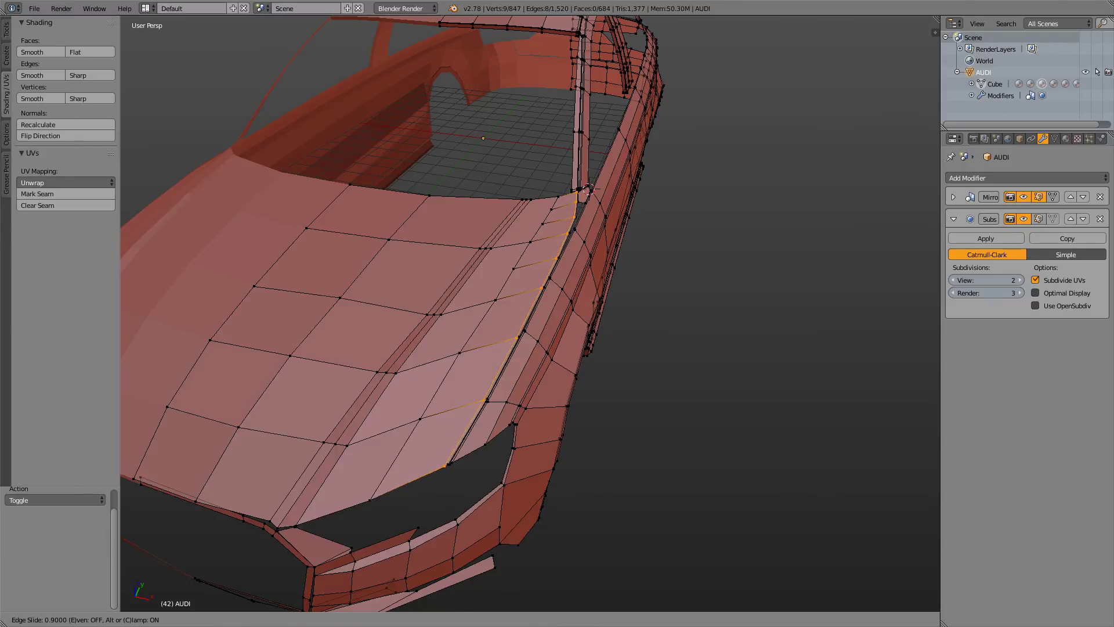
{"action": "key", "text": "Return"}
{"action": "scroll", "coordinate": [531, 314], "scroll_direction": "up", "scroll_amount": 6}
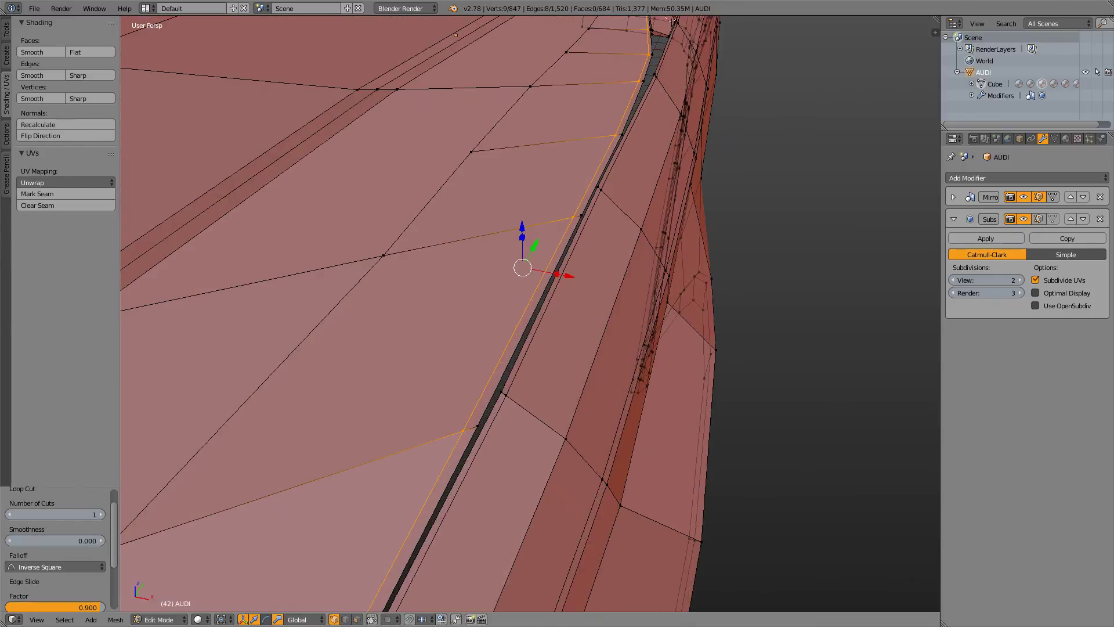
{"action": "middle_click_drag", "start_coordinate": [499, 360], "coordinate": [581, 204], "text": "shift"}
{"action": "key", "text": "ctrl+z"}
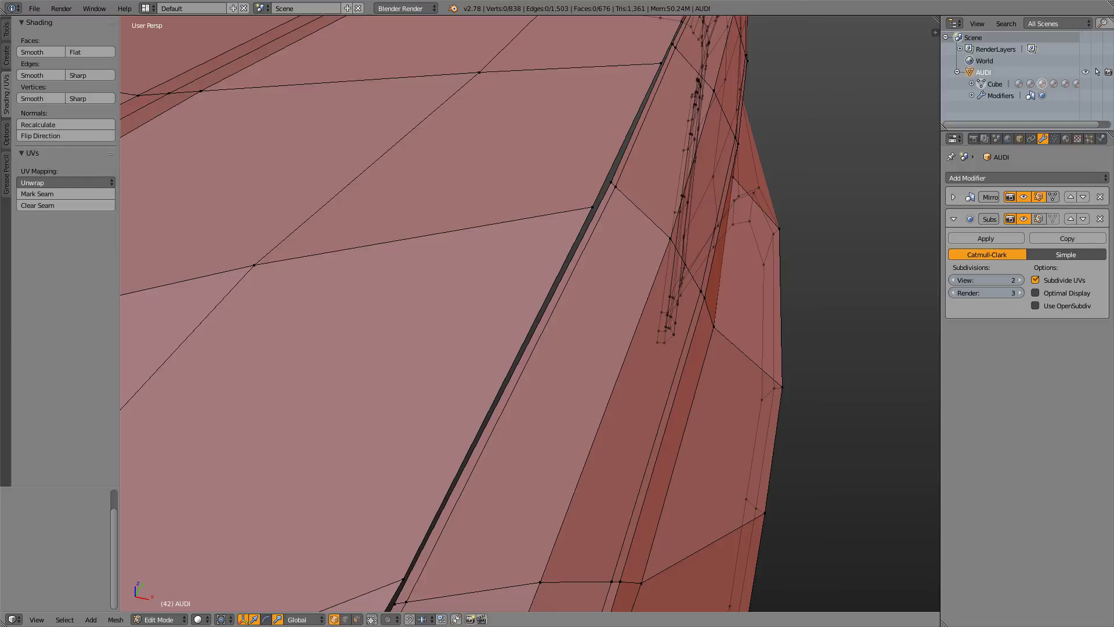
- Add one loop cut close to the hood's side edge with an edge slide factor of 0.959
{"action": "key", "text": "ctrl+r"}
{"action": "key", "text": "Return"}
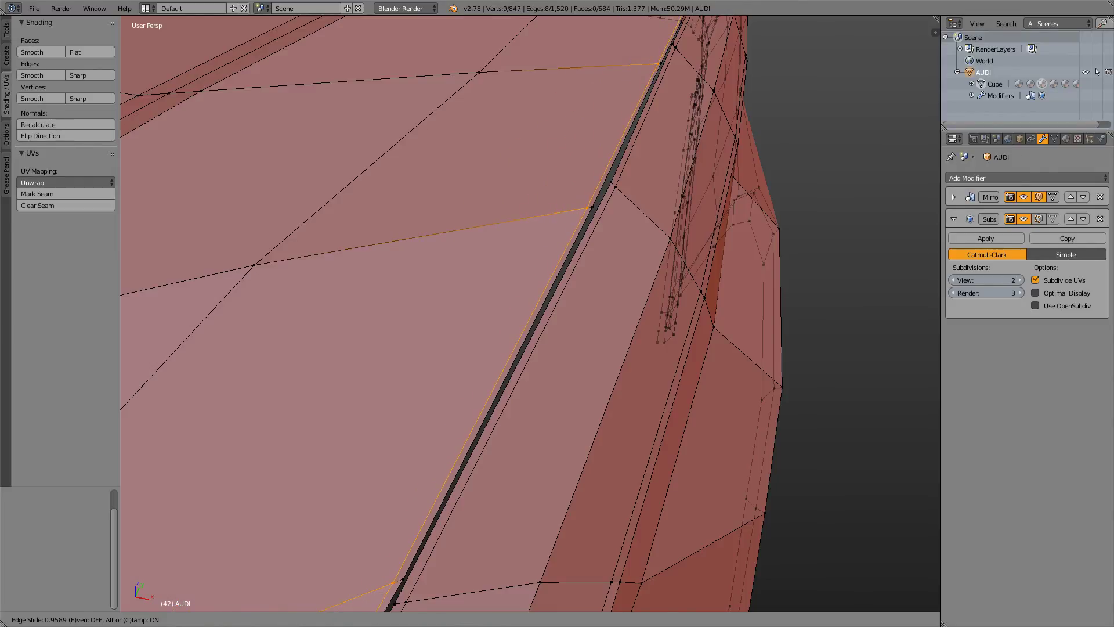
{"action": "key", "text": "Return"}
{"action": "scroll", "coordinate": [531, 313], "scroll_direction": "down", "scroll_amount": 4}
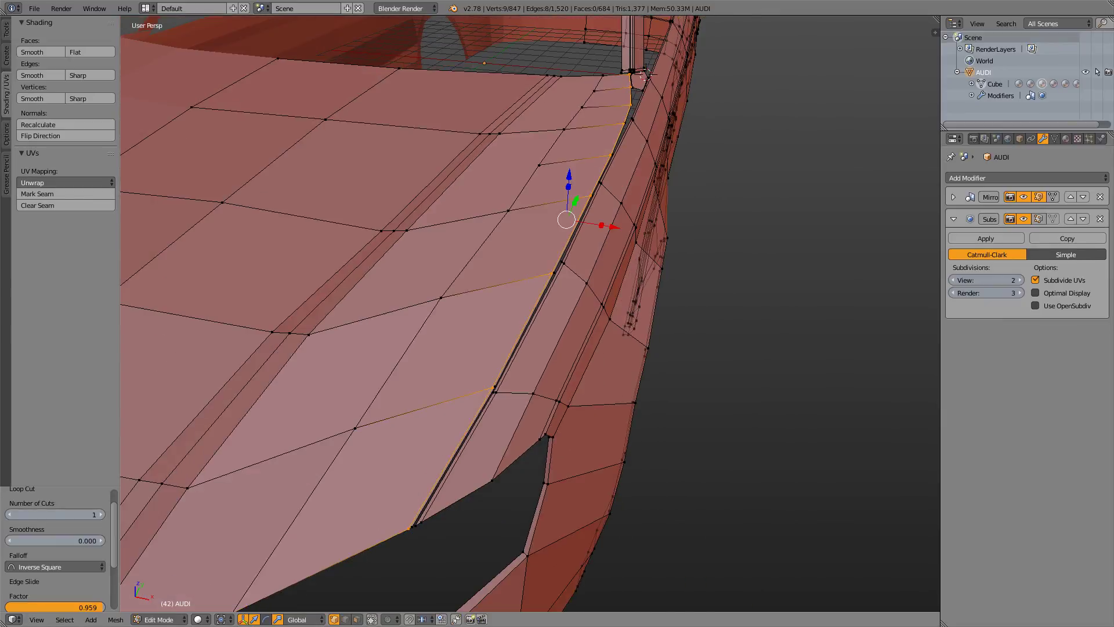
- Examine the hood's side edge and the rounded corner panel at the pillar base, switching between subdivided body and edit cage
{"action": "middle_click_drag", "start_coordinate": [530, 313], "coordinate": [273, 403]}
{"action": "key", "text": "Tab"}
{"action": "scroll", "coordinate": [273, 404], "scroll_direction": "up", "scroll_amount": 4}
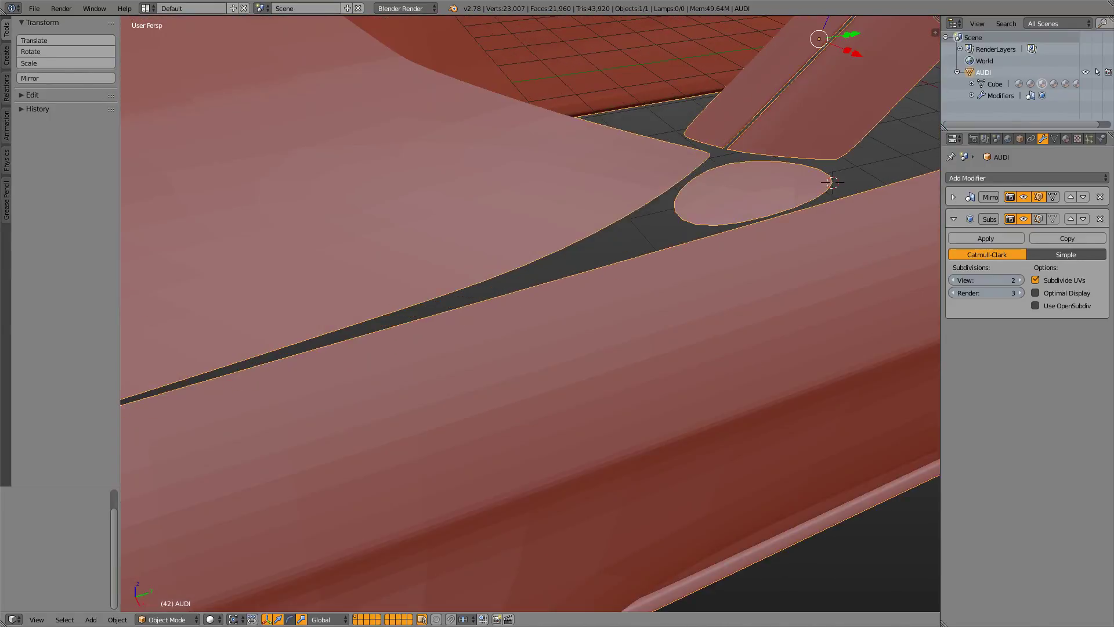
{"action": "key", "text": "Tab"}
{"action": "key", "text": "Tab"}
{"action": "key", "text": "Tab"}
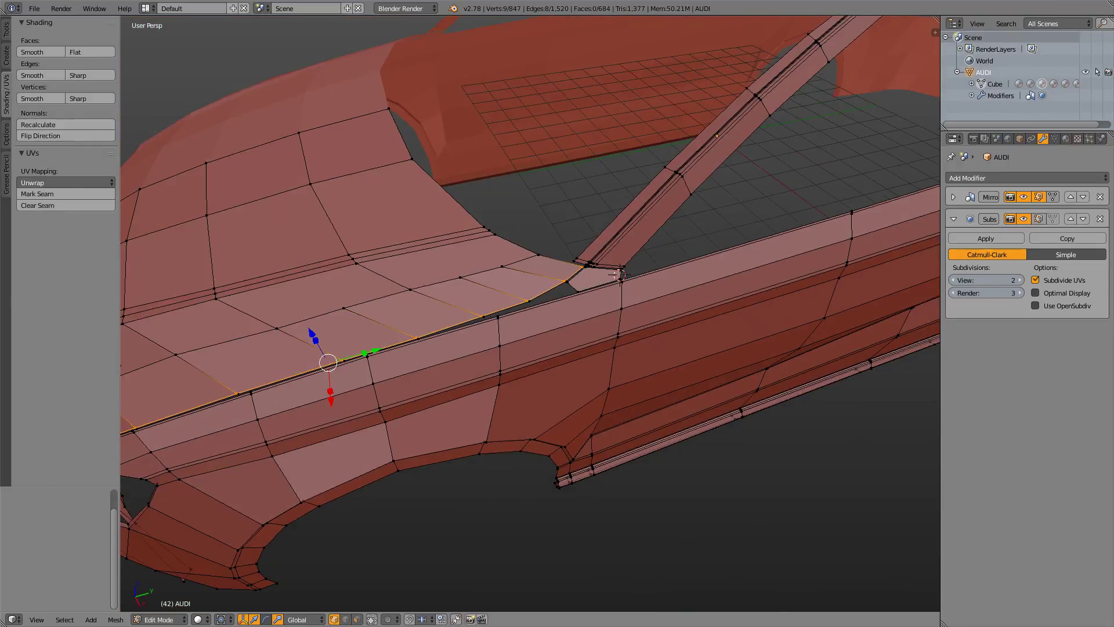
{"action": "scroll", "coordinate": [620, 275], "scroll_direction": "up", "scroll_amount": 5}
{"action": "key", "text": "Tab"}
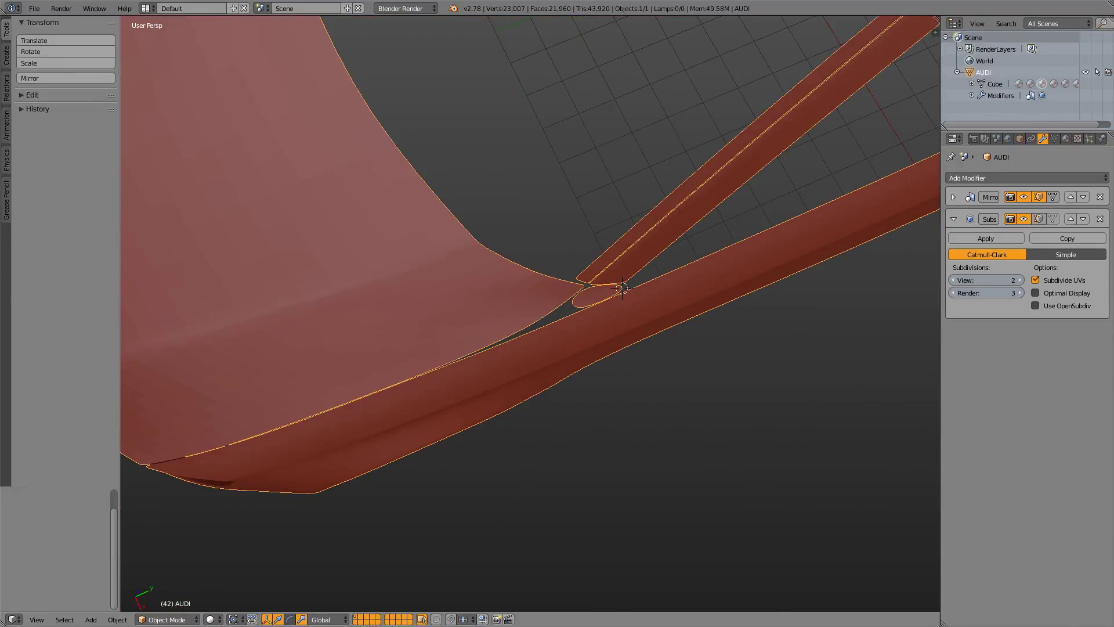
{"action": "middle_click_drag", "start_coordinate": [621, 284], "coordinate": [659, 247]}
{"action": "scroll", "coordinate": [658, 247], "scroll_direction": "up", "scroll_amount": 5}
- Extrude the corner panel's front edge forward along the gap between hood and fender by -0.042, -0.854, -0.190 in X, Y, Z
{"action": "key", "text": "Tab"}
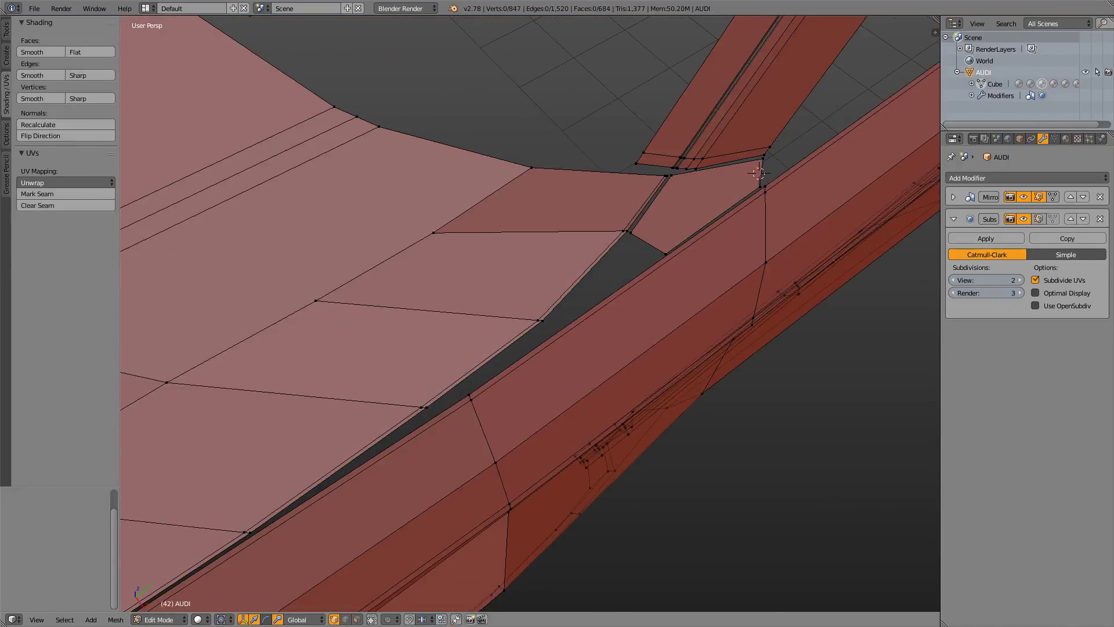
{"action": "scroll", "coordinate": [597, 264], "scroll_direction": "up", "scroll_amount": 3}
{"action": "key", "text": "ctrl+Tab"}
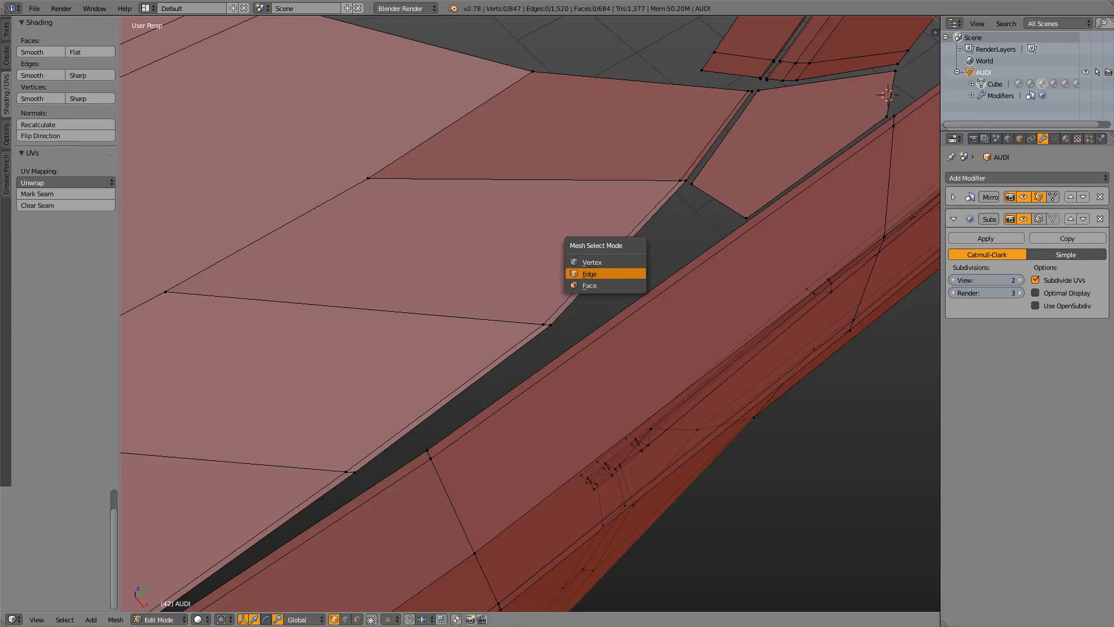
{"action": "key", "text": "Return"}
{"action": "right_click", "coordinate": [719, 201]}
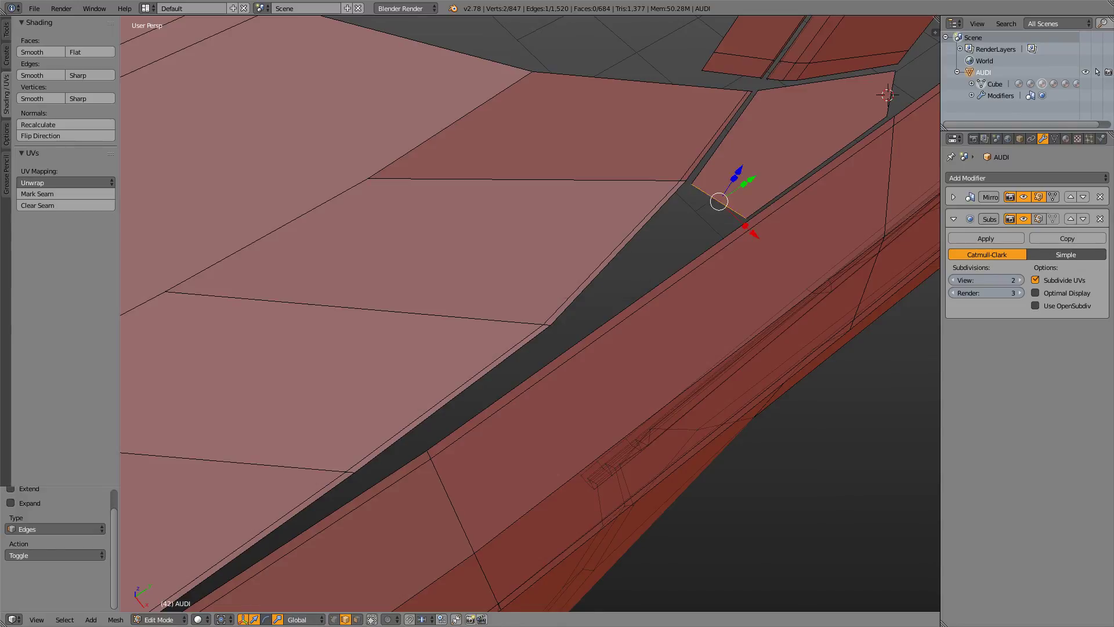
{"action": "key", "text": "e"}
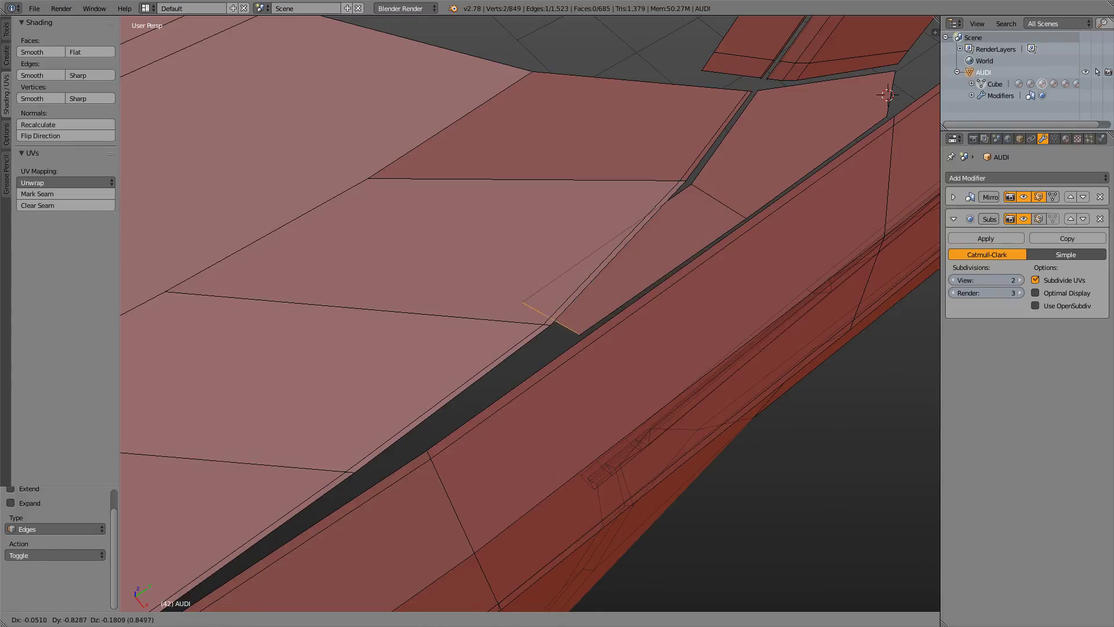
{"action": "key", "text": "Return"}
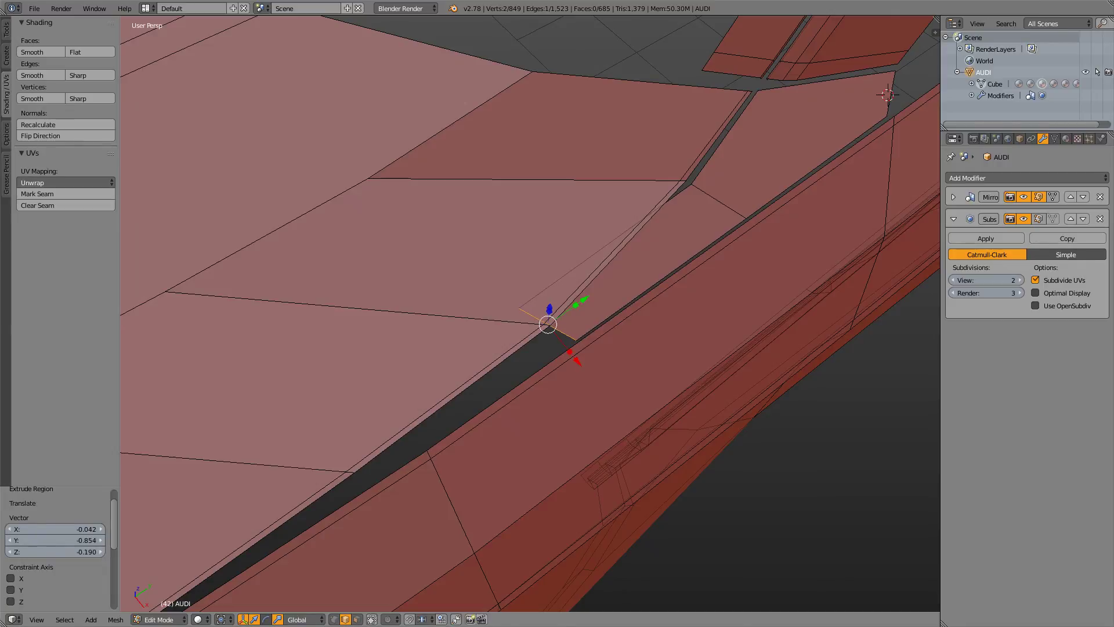
- In the top view, move the extruded edge 0.027 along X toward the fender line
{"action": "key", "text": "KP_7"}
{"action": "middle_click_drag", "start_coordinate": [530, 313], "coordinate": [457, 373], "text": "shift"}
{"action": "scroll", "coordinate": [409, 295], "scroll_direction": "up", "scroll_amount": 4}
{"action": "key", "text": "g"}
{"action": "key", "text": "x"}
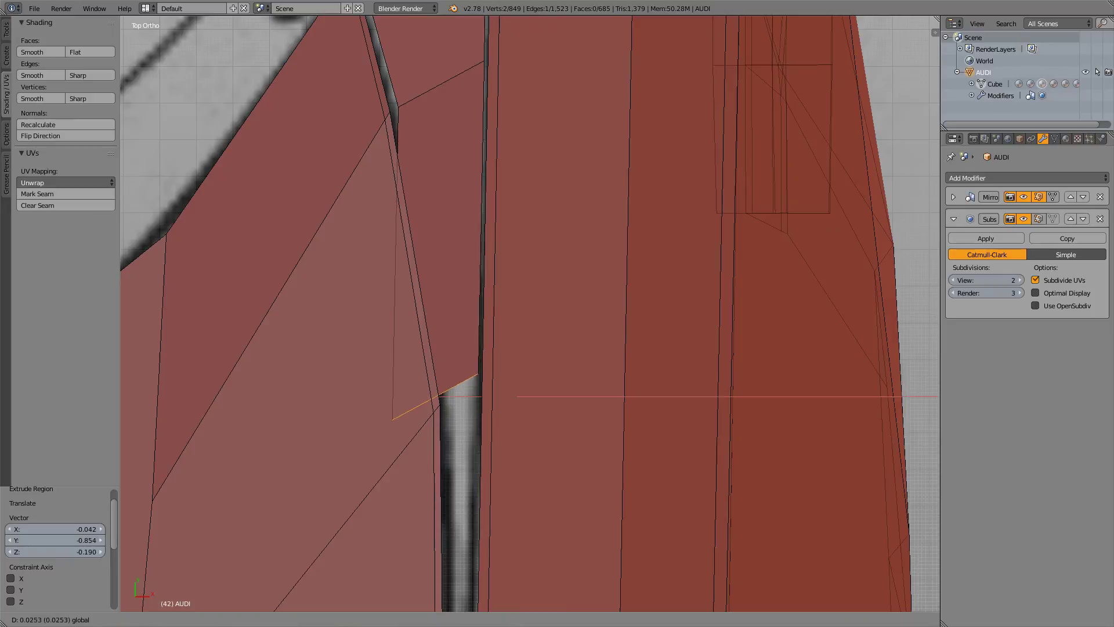
{"action": "key", "text": "Return"}
{"action": "scroll", "coordinate": [451, 152], "scroll_direction": "down", "scroll_amount": 5}
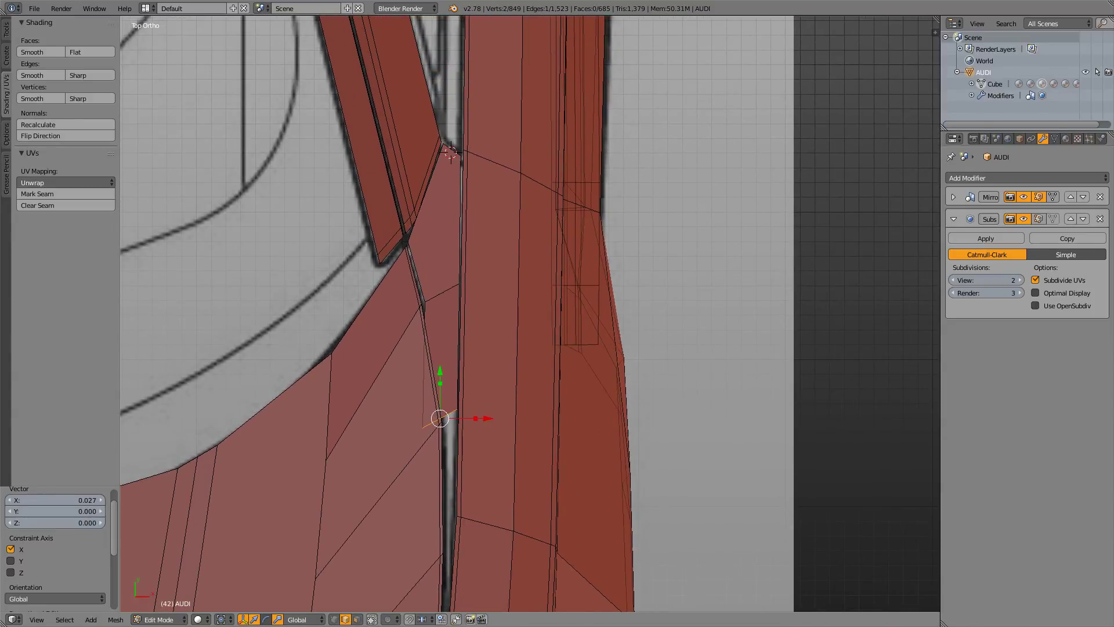
- In the top view, move the extruded edge's hood-side vertex 0.137 in X and 0.107 in Y to the hood line
{"action": "middle_click_drag", "start_coordinate": [450, 152], "coordinate": [444, 172], "text": "shift"}
{"action": "key", "text": "z"}
{"action": "key", "text": "z"}
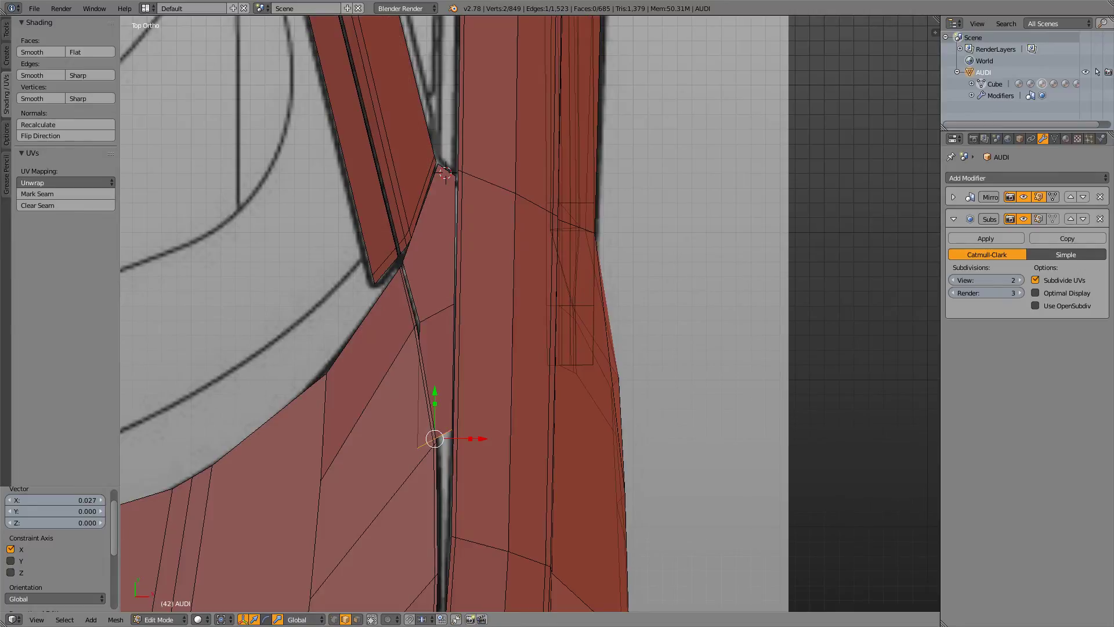
{"action": "key", "text": "z"}
{"action": "key", "text": "z"}
{"action": "key", "text": "z"}
{"action": "key", "text": "z"}
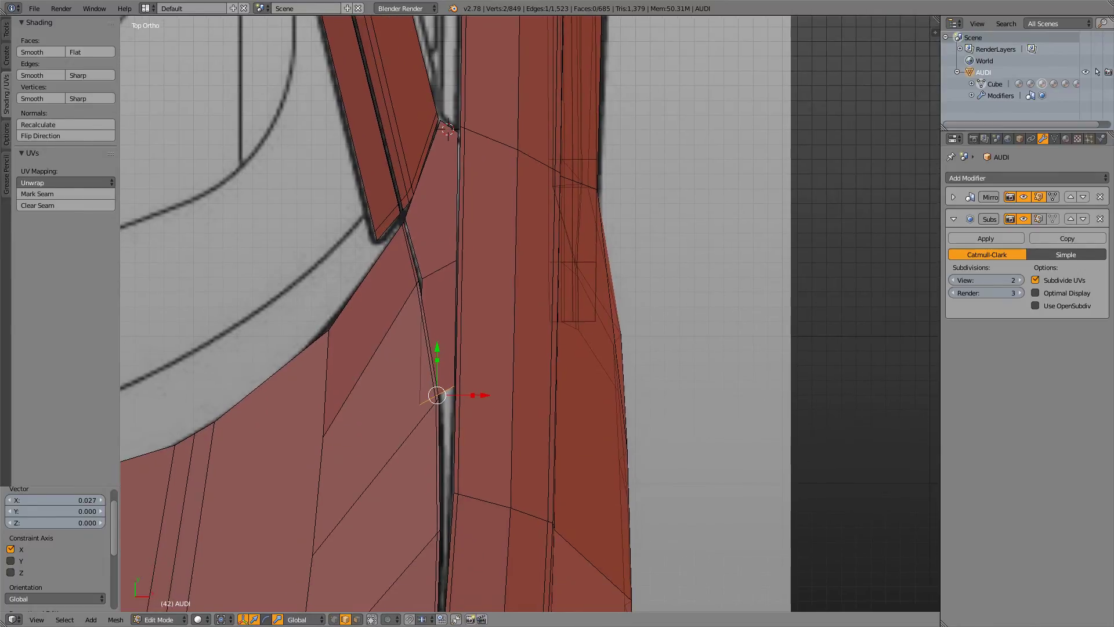
{"action": "scroll", "coordinate": [523, 457], "scroll_direction": "up", "scroll_amount": 2}
{"action": "key", "text": "ctrl+Tab"}
{"action": "left_click", "coordinate": [385, 373]}
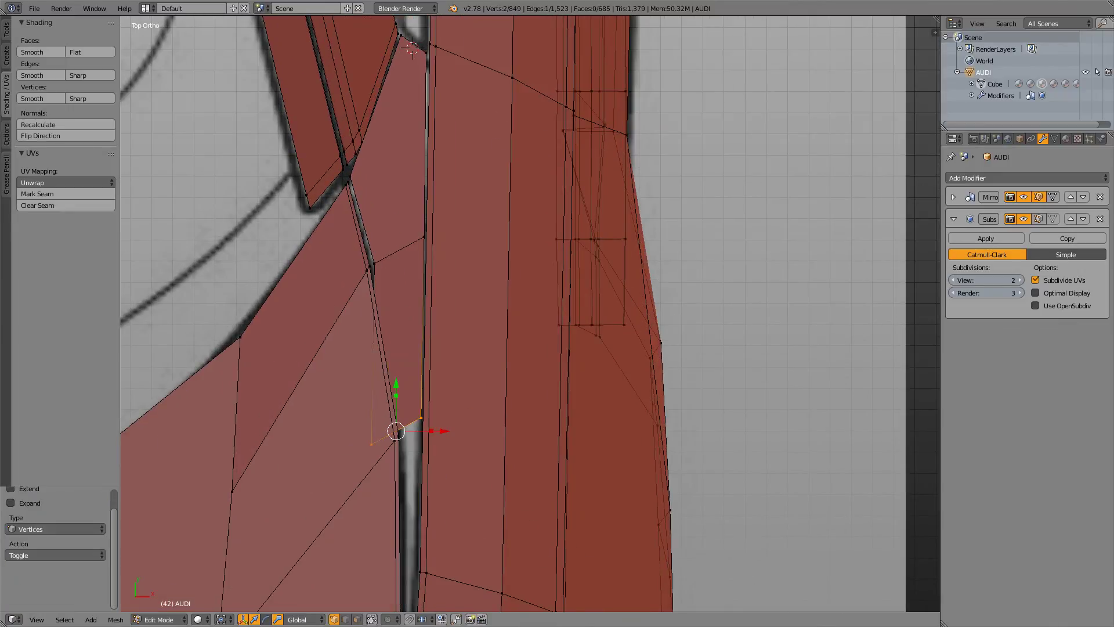
{"action": "right_click", "coordinate": [371, 445]}
{"action": "key", "text": "g"}
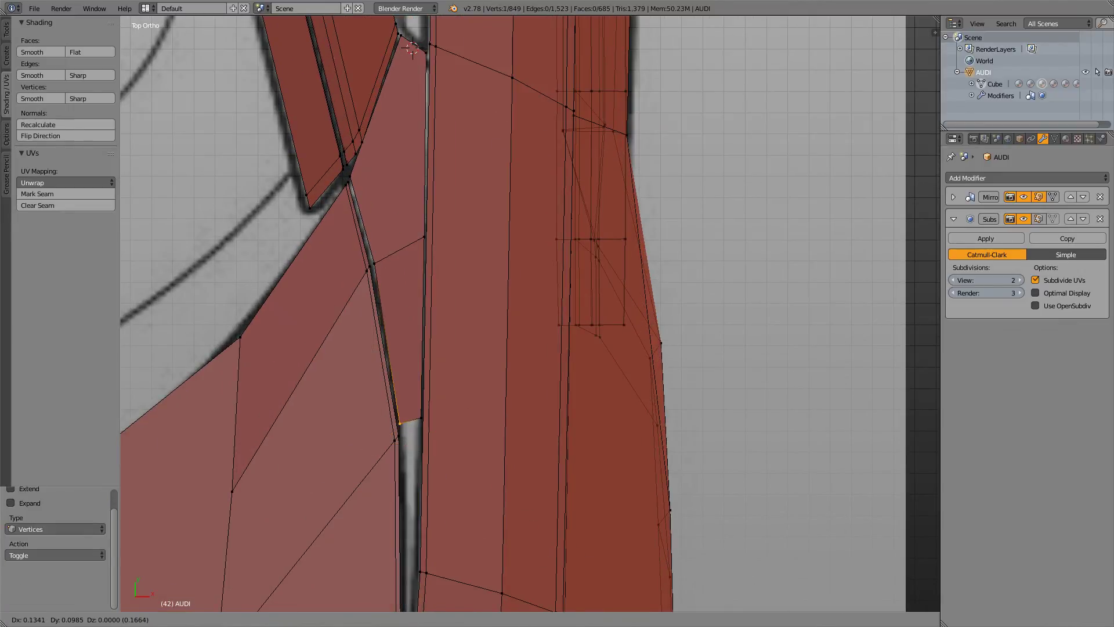
{"action": "left_click", "coordinate": [400, 422]}
- Move both end vertices of the panel strip -0.005 in X and -0.044 in Y, and nudge the hood-side one by 0.016, 0.003
{"action": "right_click", "coordinate": [420, 417], "text": "shift"}
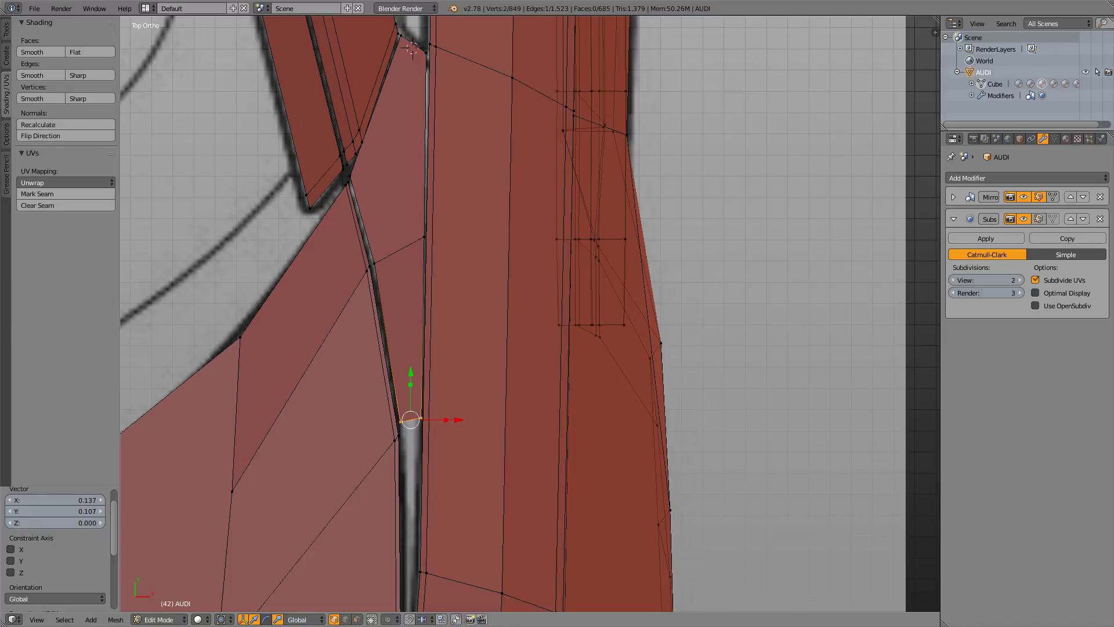
{"action": "key", "text": "g"}
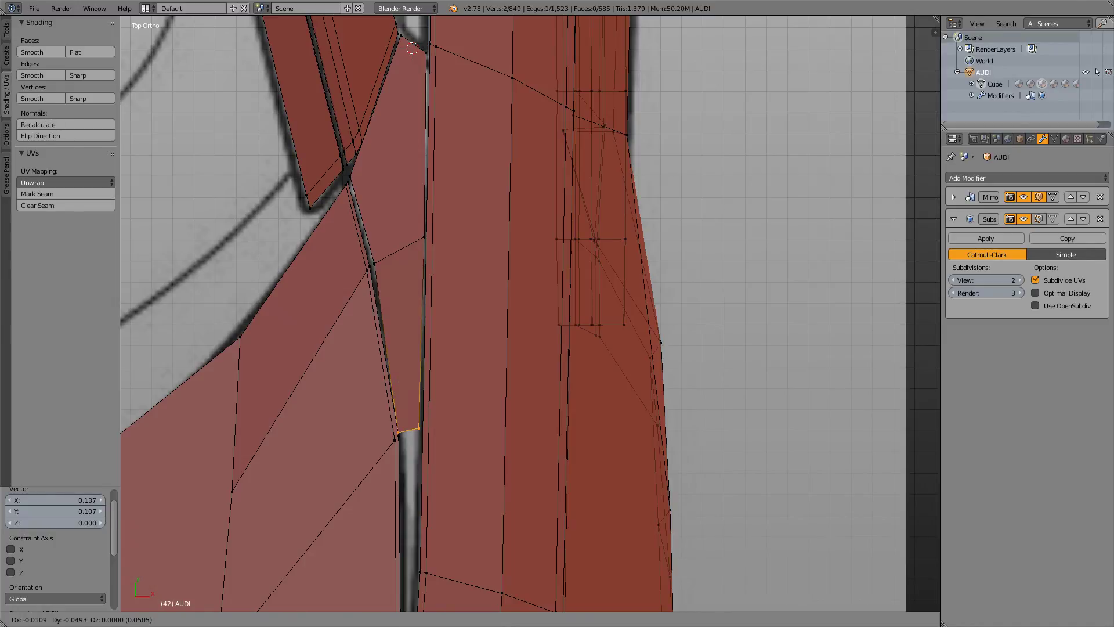
{"action": "left_click", "coordinate": [420, 428]}
{"action": "right_click", "coordinate": [420, 427]}
{"action": "right_click", "coordinate": [399, 432]}
{"action": "key", "text": "g"}
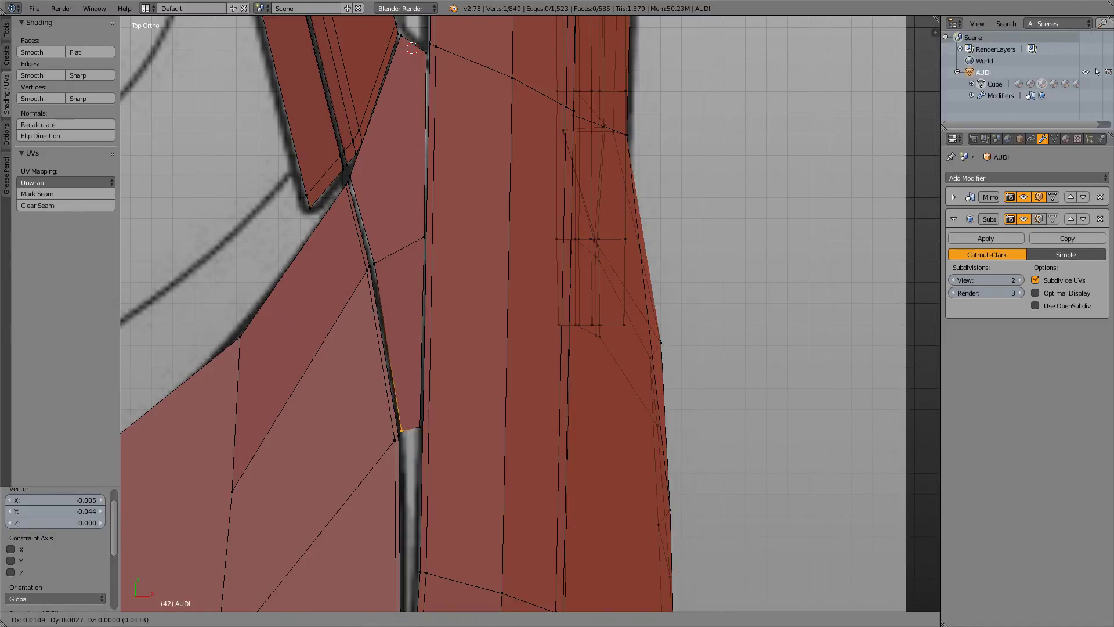
{"action": "left_click", "coordinate": [401, 431]}
- In the right view, raise the strip's fender-side end vertex 0.137 along Z toward the hood line
{"action": "key", "text": "KP_3"}
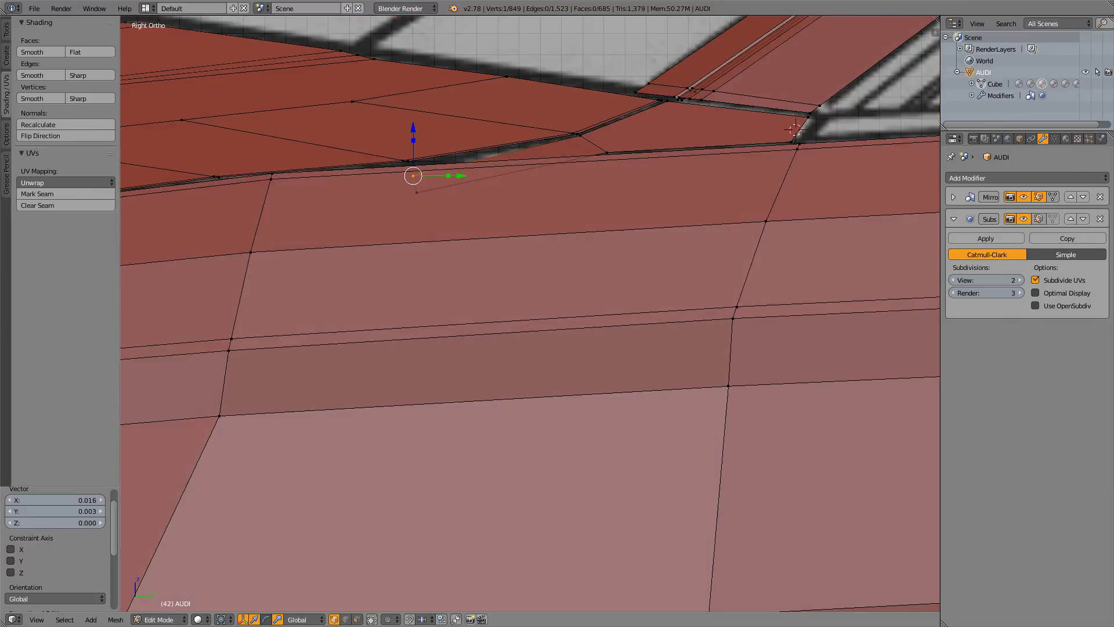
{"action": "right_click", "coordinate": [416, 193]}
{"action": "key", "text": "g"}
{"action": "key", "text": "z"}
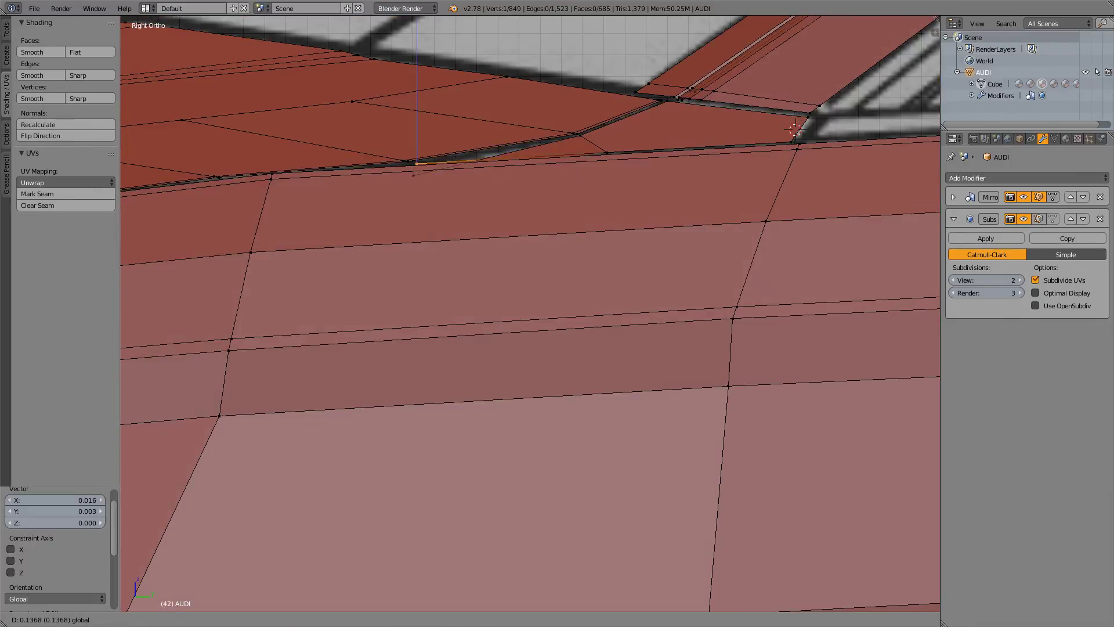
{"action": "key", "text": "Return"}
- Raise the strip's hood-side end vertex 0.064 along Z into the gap between hood and fender
{"action": "key", "text": "ctrl+z"}
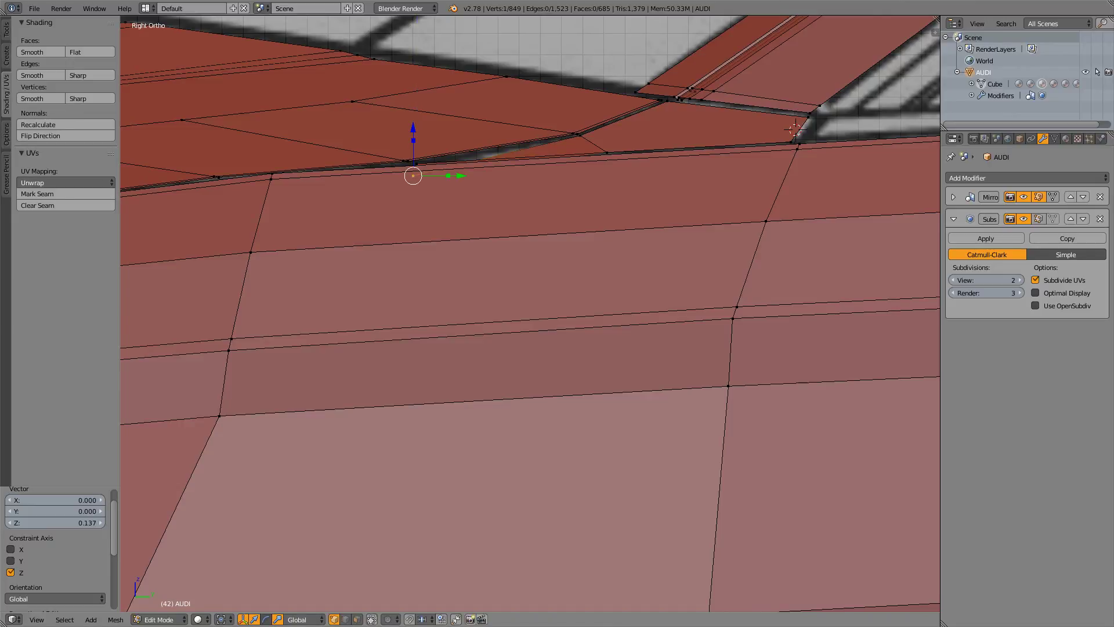
{"action": "scroll", "coordinate": [416, 168], "scroll_direction": "up", "scroll_amount": 6}
{"action": "middle_click_drag", "start_coordinate": [417, 168], "coordinate": [428, 567], "text": "shift"}
{"action": "middle_click_drag", "start_coordinate": [371, 279], "coordinate": [558, 363], "text": "shift"}
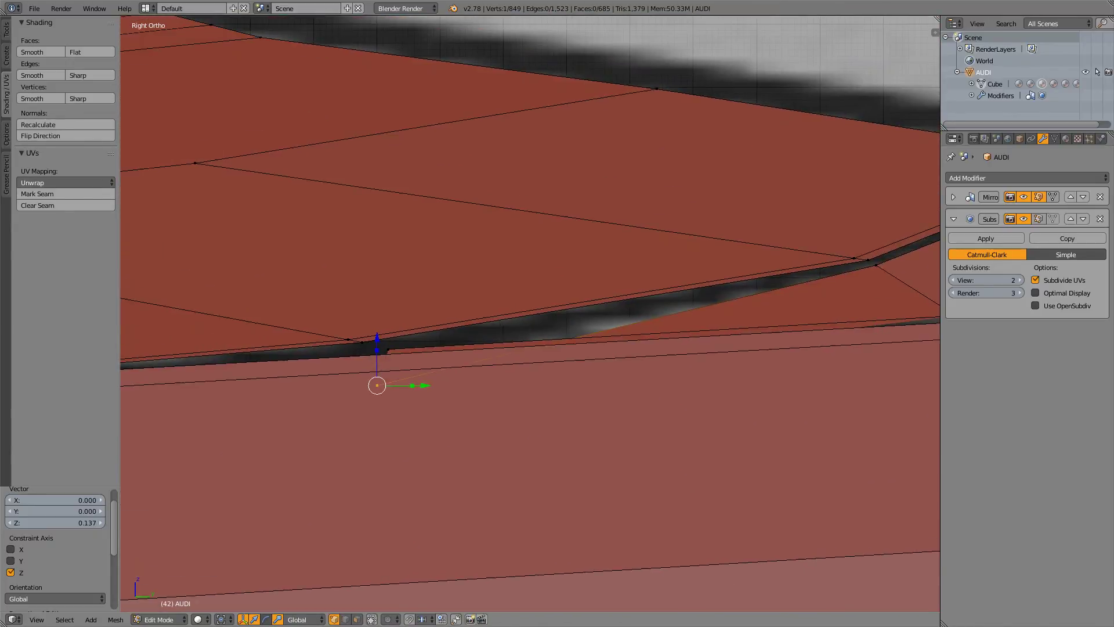
{"action": "key", "text": "g"}
{"action": "key", "text": "z"}
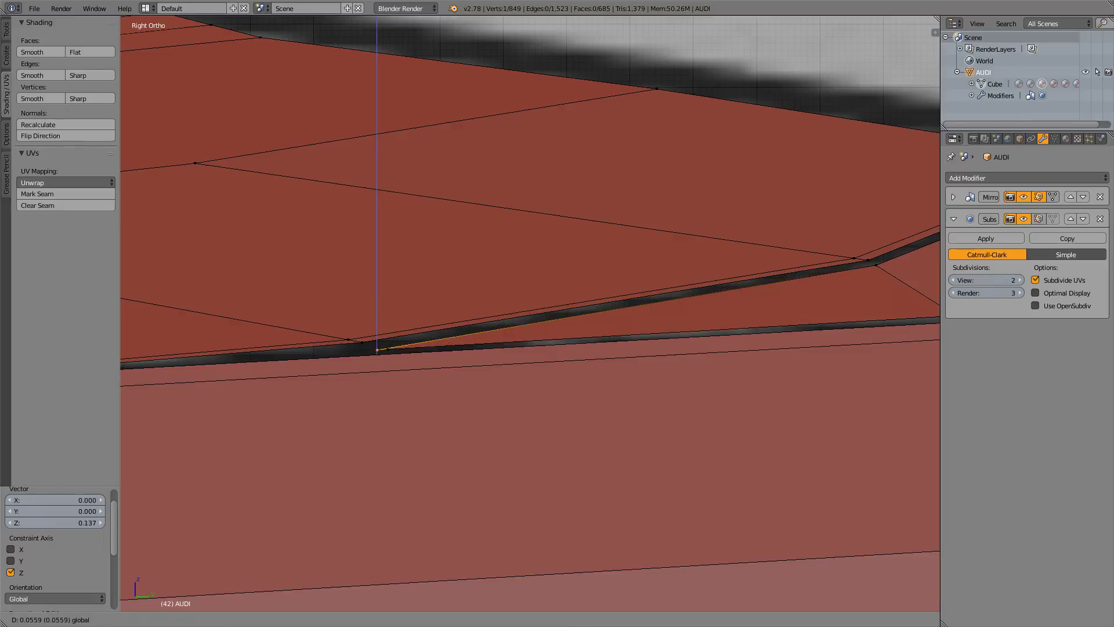
{"action": "key", "text": "Return"}
- Move the fender-side end vertex about -0.012 in Y and -0.003 in Z, close to the hood-side vertex
{"action": "right_click", "coordinate": [388, 349]}
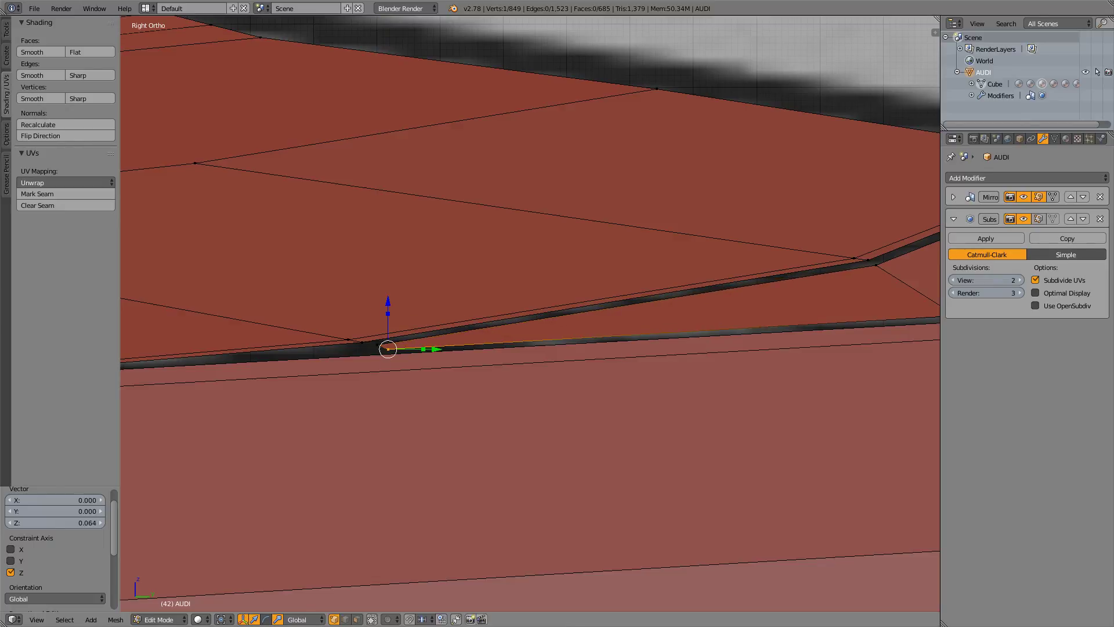
{"action": "key", "text": "g"}
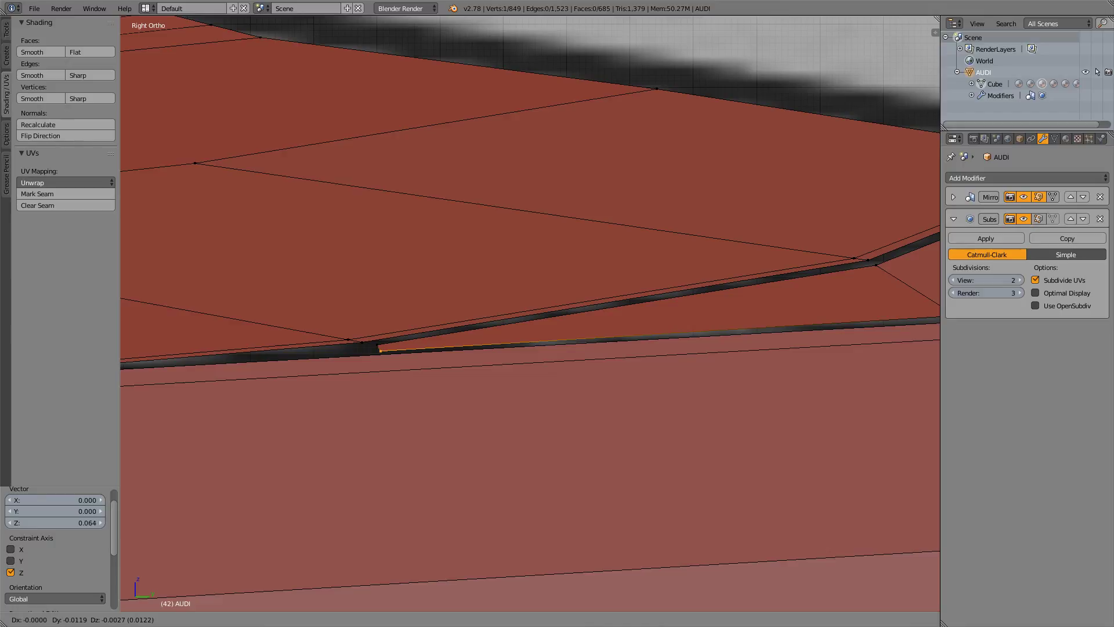
{"action": "key", "text": "Return"}
- Return to Object Mode and reset the 3D cursor to the scene origin with the whole car body framed
{"action": "key", "text": "Tab"}
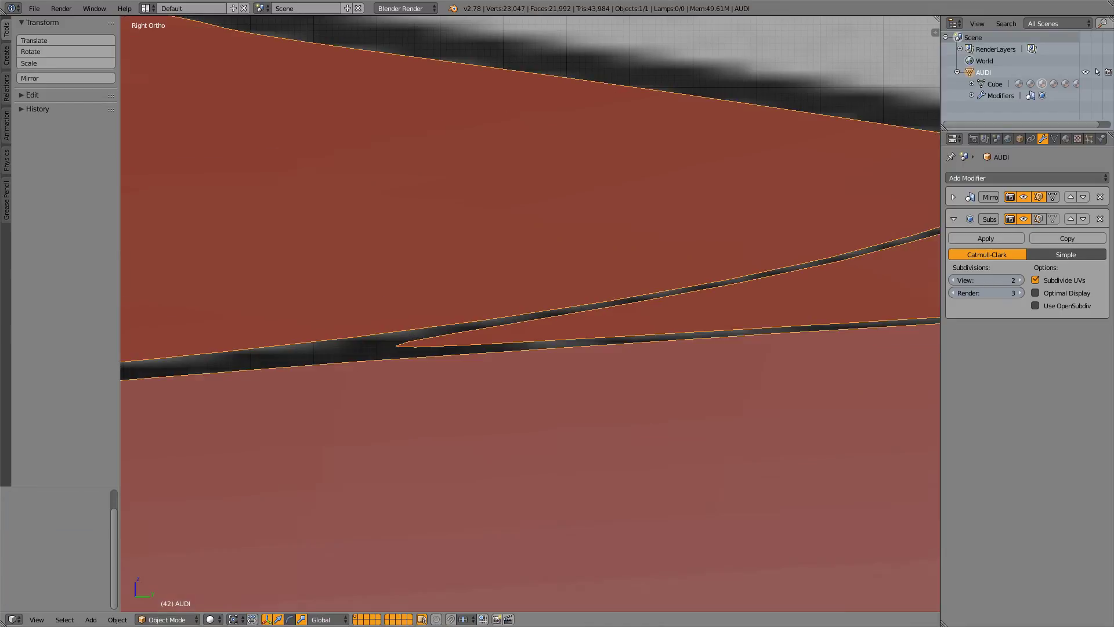
{"action": "scroll", "coordinate": [530, 314], "scroll_direction": "down", "scroll_amount": 3}
{"action": "scroll", "coordinate": [530, 313], "scroll_direction": "down", "scroll_amount": 5}
{"action": "middle_click_drag", "start_coordinate": [530, 313], "coordinate": [719, 415]}
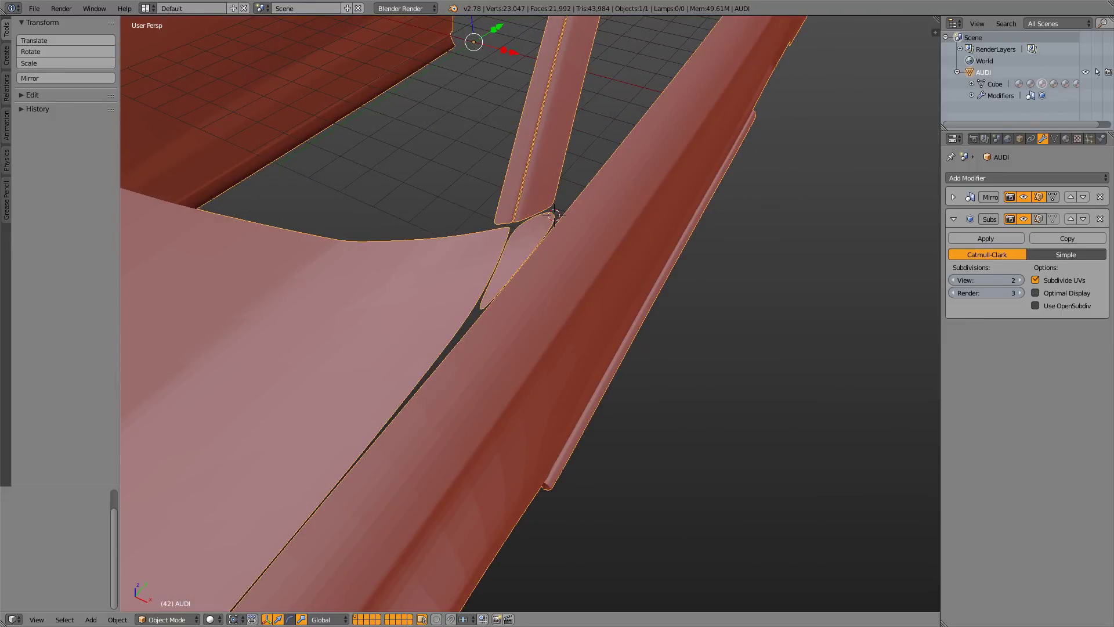
{"action": "scroll", "coordinate": [530, 314], "scroll_direction": "down", "scroll_amount": 4}
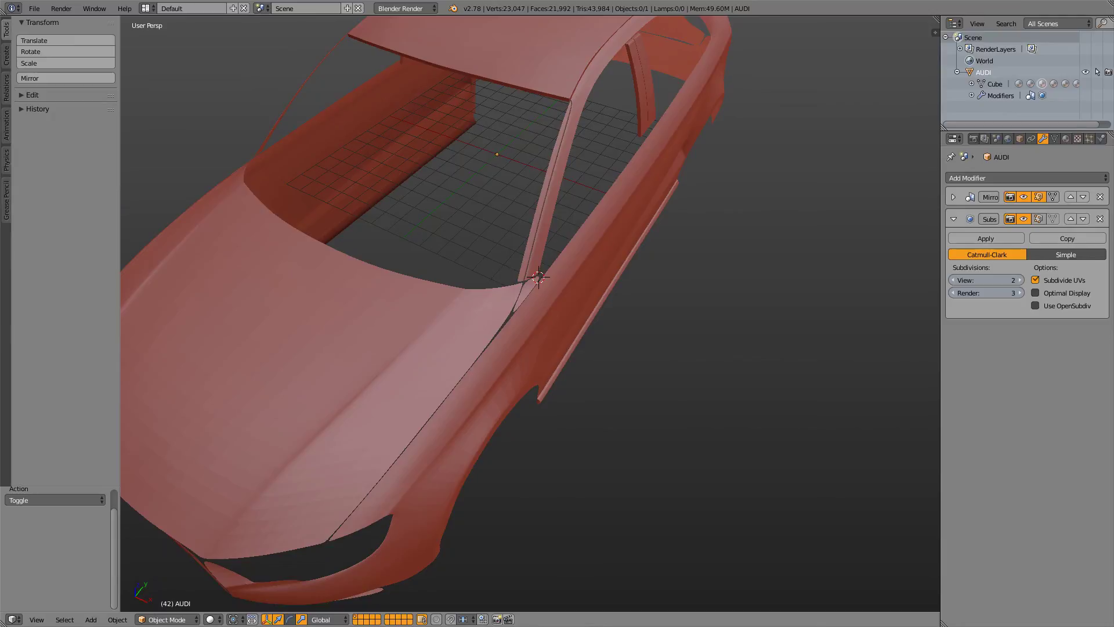
{"action": "mouse_move", "coordinate": [530, 313]}
{"action": "middle_mouse_down"}
{"action": "mouse_move", "coordinate": [540, 383]}
{"action": "mouse_move", "coordinate": [525, 311]}
{"action": "middle_mouse_up"}
{"action": "key", "text": "shift+c"}
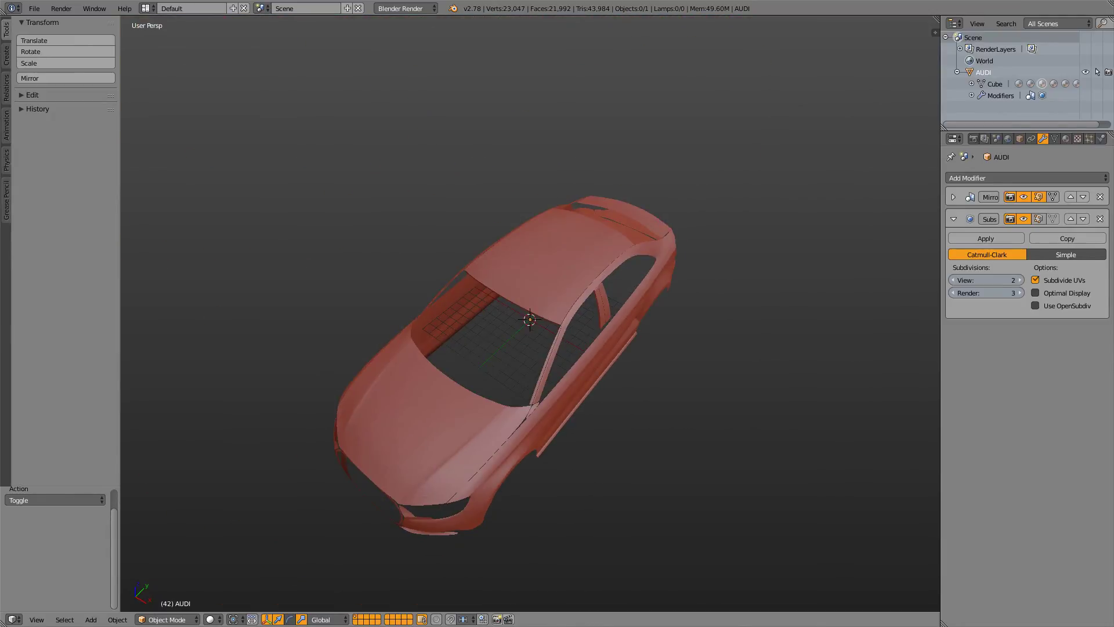
{"action": "scroll", "coordinate": [530, 319], "scroll_direction": "down", "scroll_amount": 2}
{"action": "scroll", "coordinate": [530, 319], "scroll_direction": "up", "scroll_amount": 4}
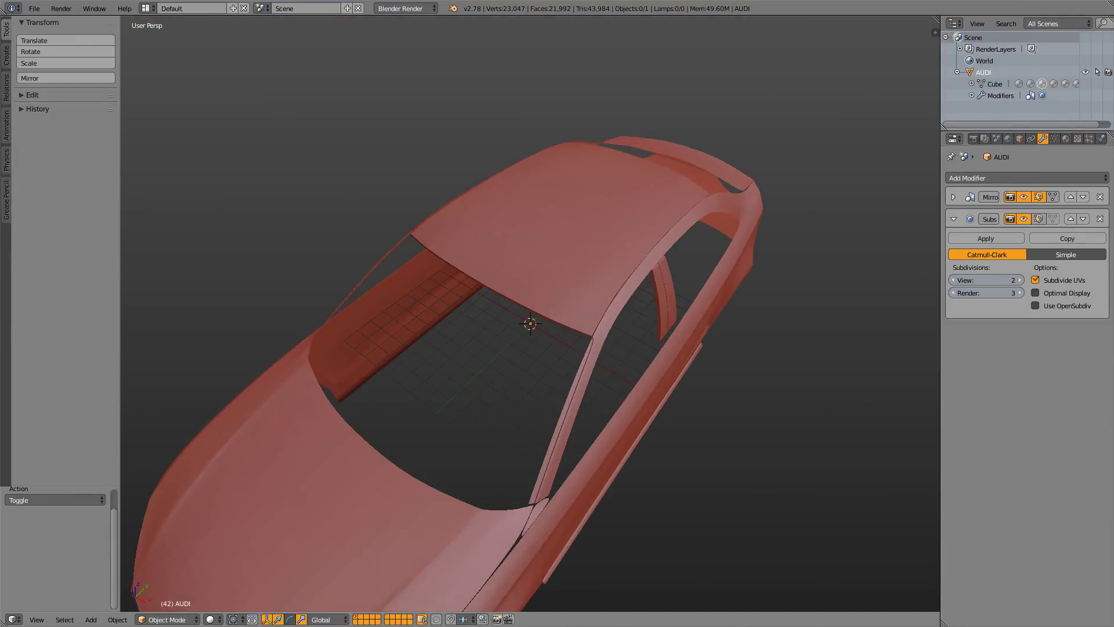
{"action": "key", "text": "Return"}
- Examine the tapered corner panel at the pillar base and its gaps to hood, pillar and fender from several angles
{"action": "middle_click_drag", "start_coordinate": [551, 349], "coordinate": [638, 335]}
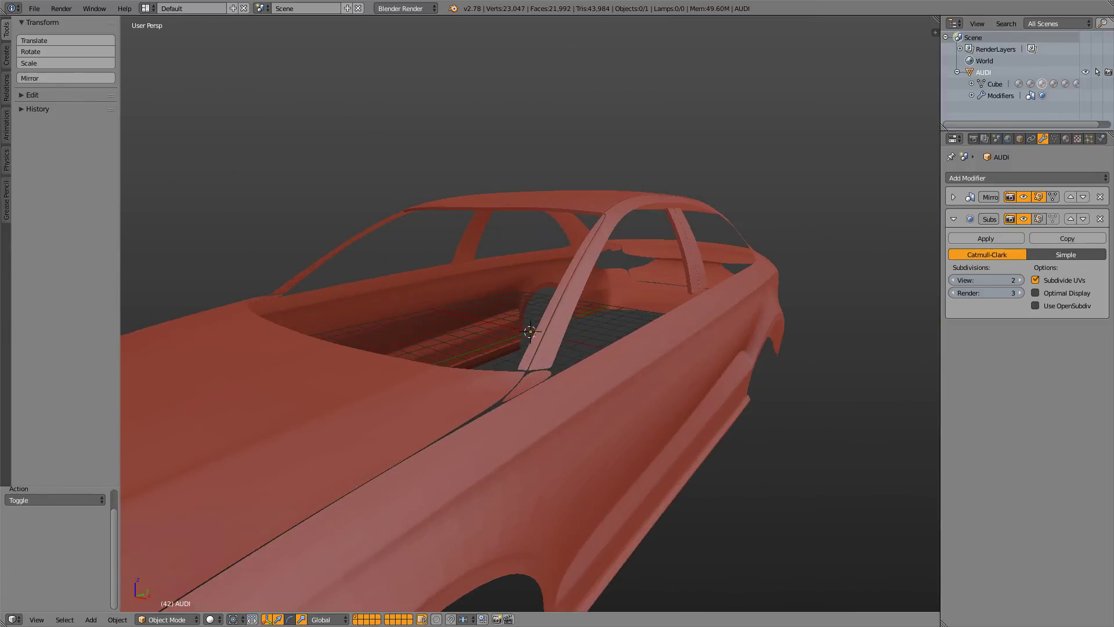
{"action": "middle_click_drag", "start_coordinate": [530, 331], "coordinate": [623, 211]}
{"action": "scroll", "coordinate": [650, 240], "scroll_direction": "down", "scroll_amount": 3}
{"action": "scroll", "coordinate": [671, 186], "scroll_direction": "up", "scroll_amount": 2}
{"action": "scroll", "coordinate": [624, 212], "scroll_direction": "up", "scroll_amount": 4}
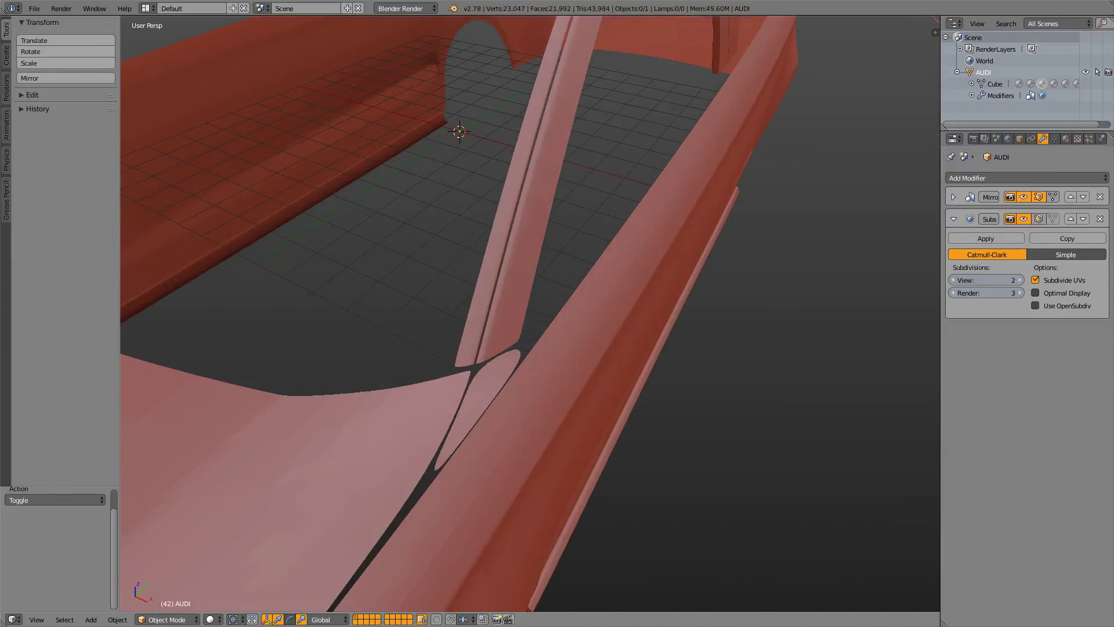
{"action": "scroll", "coordinate": [530, 313], "scroll_direction": "up", "scroll_amount": 5}
{"action": "scroll", "coordinate": [531, 313], "scroll_direction": "down", "scroll_amount": 7}
{"action": "scroll", "coordinate": [530, 313], "scroll_direction": "up", "scroll_amount": 5}
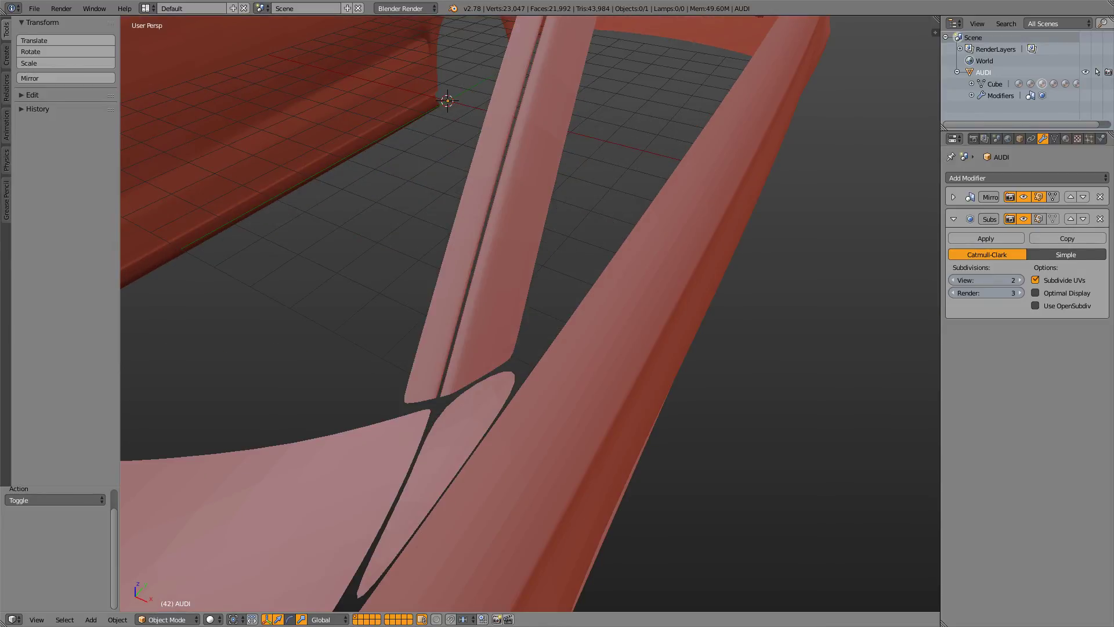
{"action": "scroll", "coordinate": [531, 313], "scroll_direction": "down", "scroll_amount": 5}
{"action": "scroll", "coordinate": [530, 313], "scroll_direction": "up", "scroll_amount": 8}
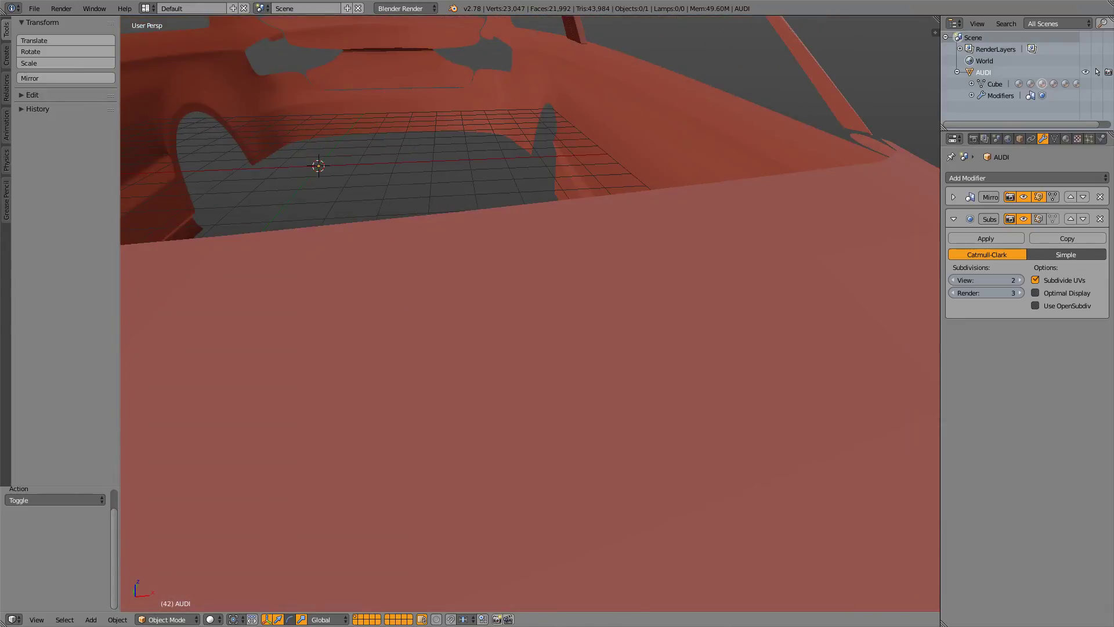
{"action": "scroll", "coordinate": [531, 313], "scroll_direction": "down", "scroll_amount": 6}
{"action": "middle_click_drag", "start_coordinate": [530, 313], "coordinate": [481, 319]}
{"action": "scroll", "coordinate": [406, 284], "scroll_direction": "down", "scroll_amount": 4}
{"action": "scroll", "coordinate": [531, 314], "scroll_direction": "up", "scroll_amount": 4}
{"action": "scroll", "coordinate": [482, 319], "scroll_direction": "up", "scroll_amount": 1}
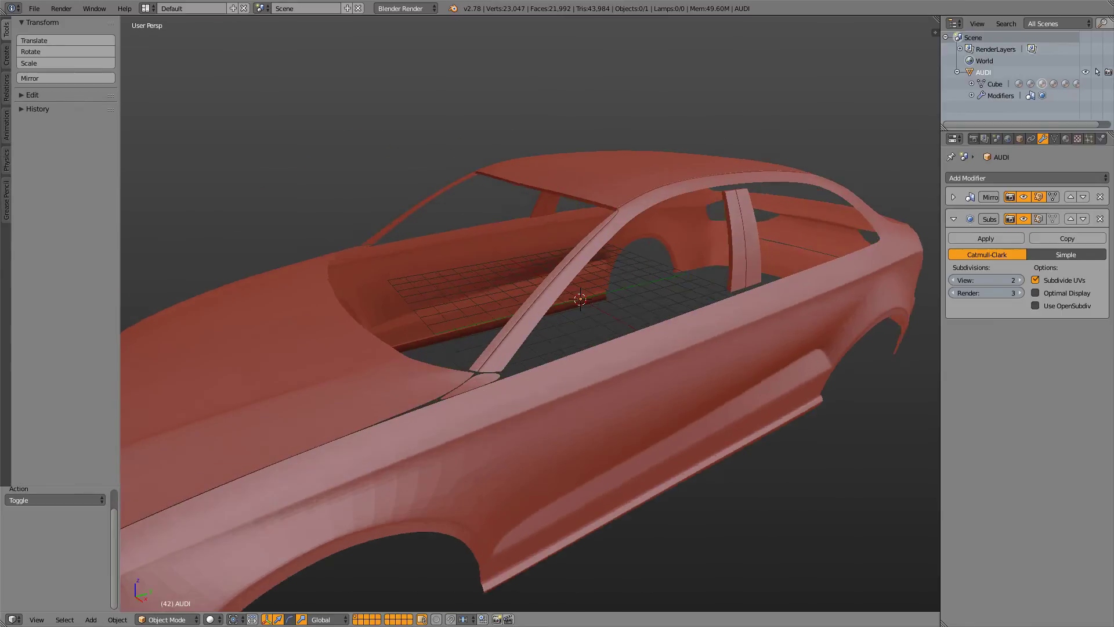
{"action": "scroll", "coordinate": [482, 319], "scroll_direction": "down", "scroll_amount": 3}
{"action": "middle_click_drag", "start_coordinate": [551, 284], "coordinate": [543, 325]}
{"action": "scroll", "coordinate": [592, 293], "scroll_direction": "up", "scroll_amount": 2}
{"action": "scroll", "coordinate": [580, 262], "scroll_direction": "down", "scroll_amount": 4}
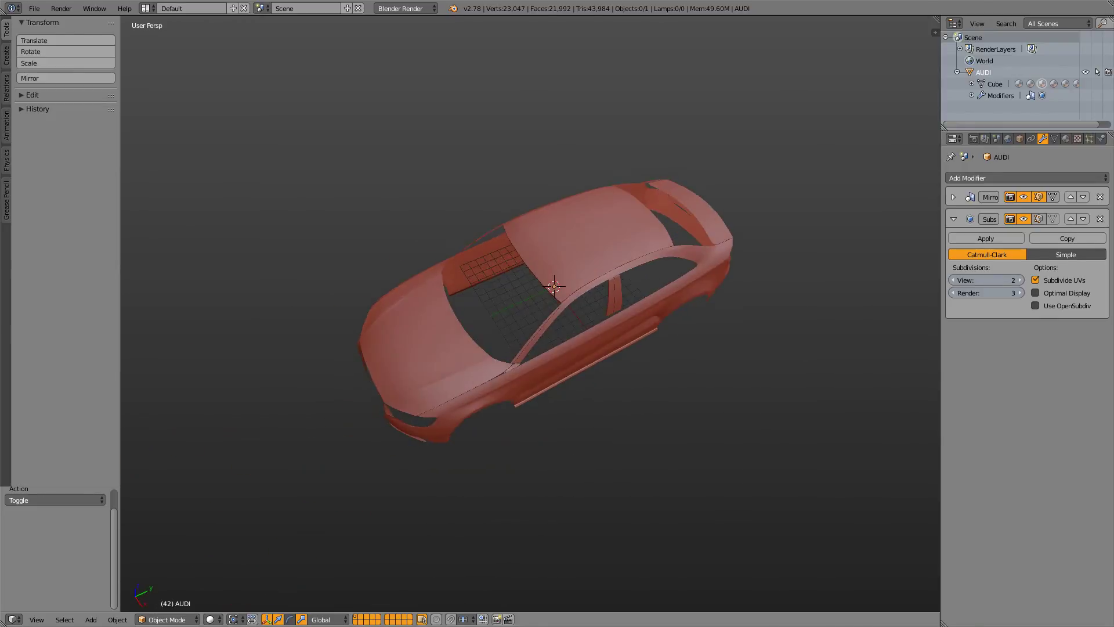
- Save the scene as audi-a3-vid-10.blend in the A3 files folder
{"action": "scroll", "coordinate": [543, 325], "scroll_direction": "up", "scroll_amount": 3}
{"action": "key", "text": "ctrl+shift+s"}
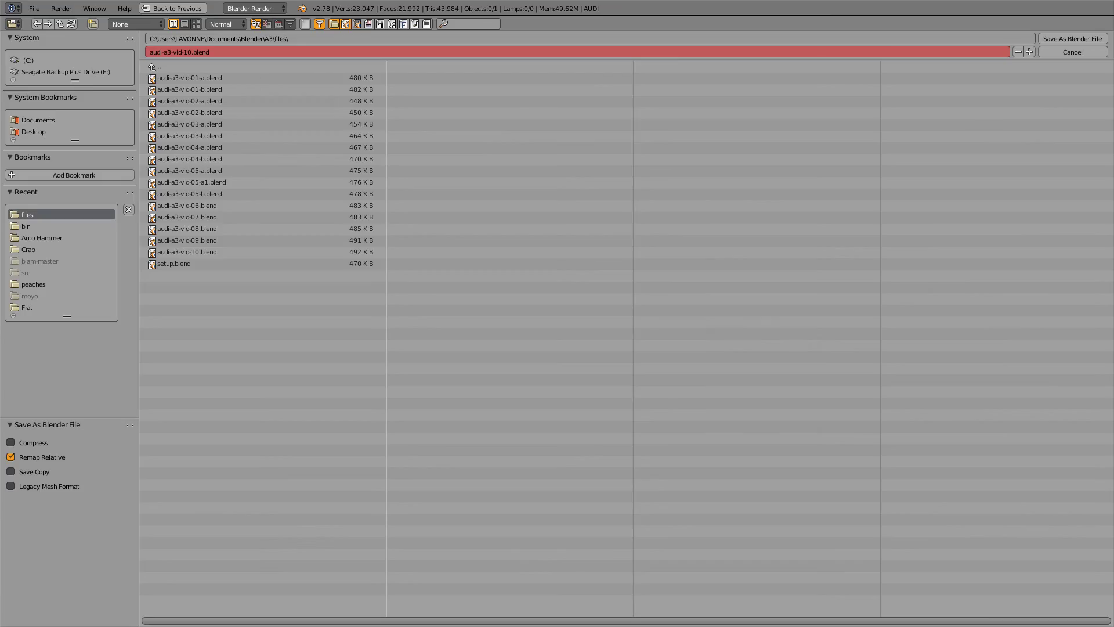
{"action": "key", "text": "Return"}
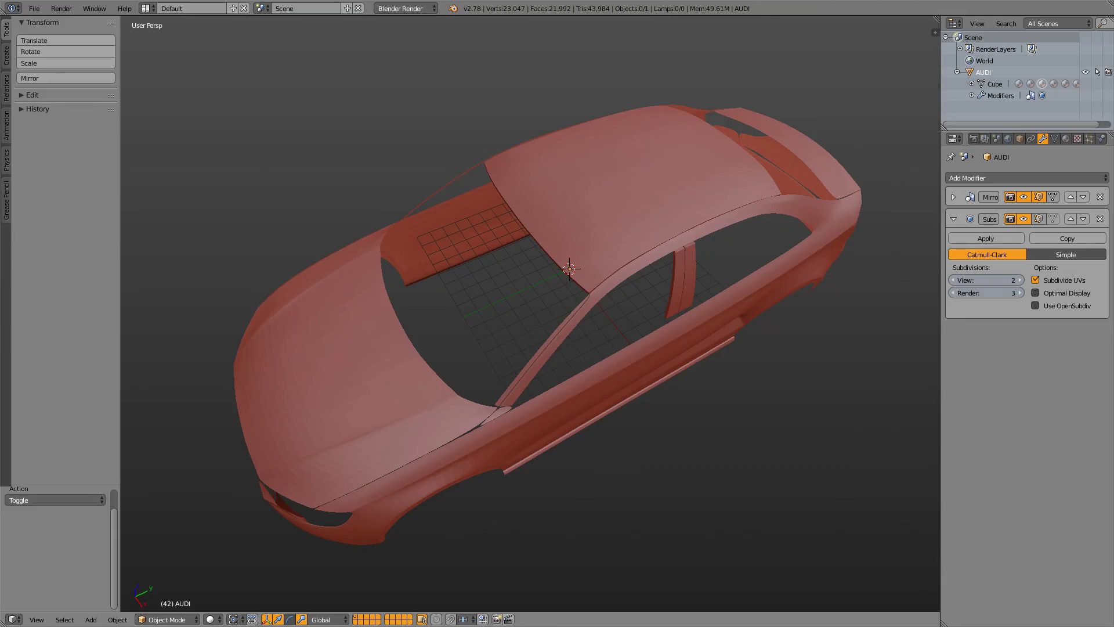